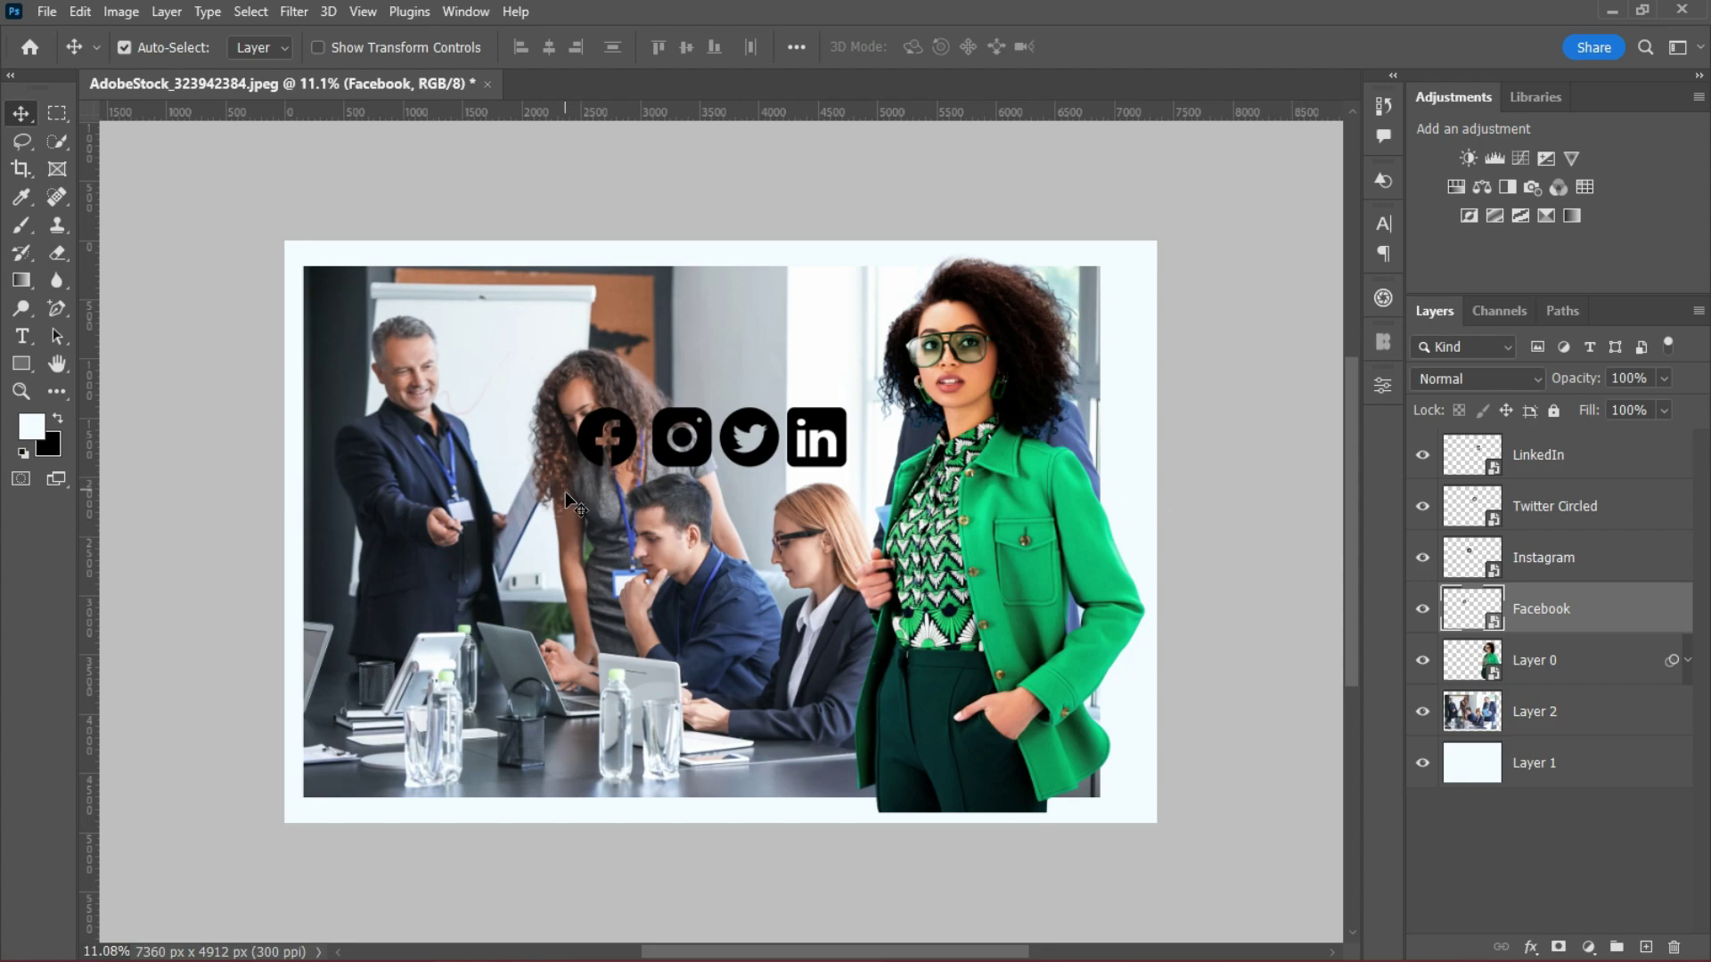
Create a new web document named Professional Business Post, 1080 by 1080 pixels at 72 ppi.
scroll(701, 512, "up", 1)
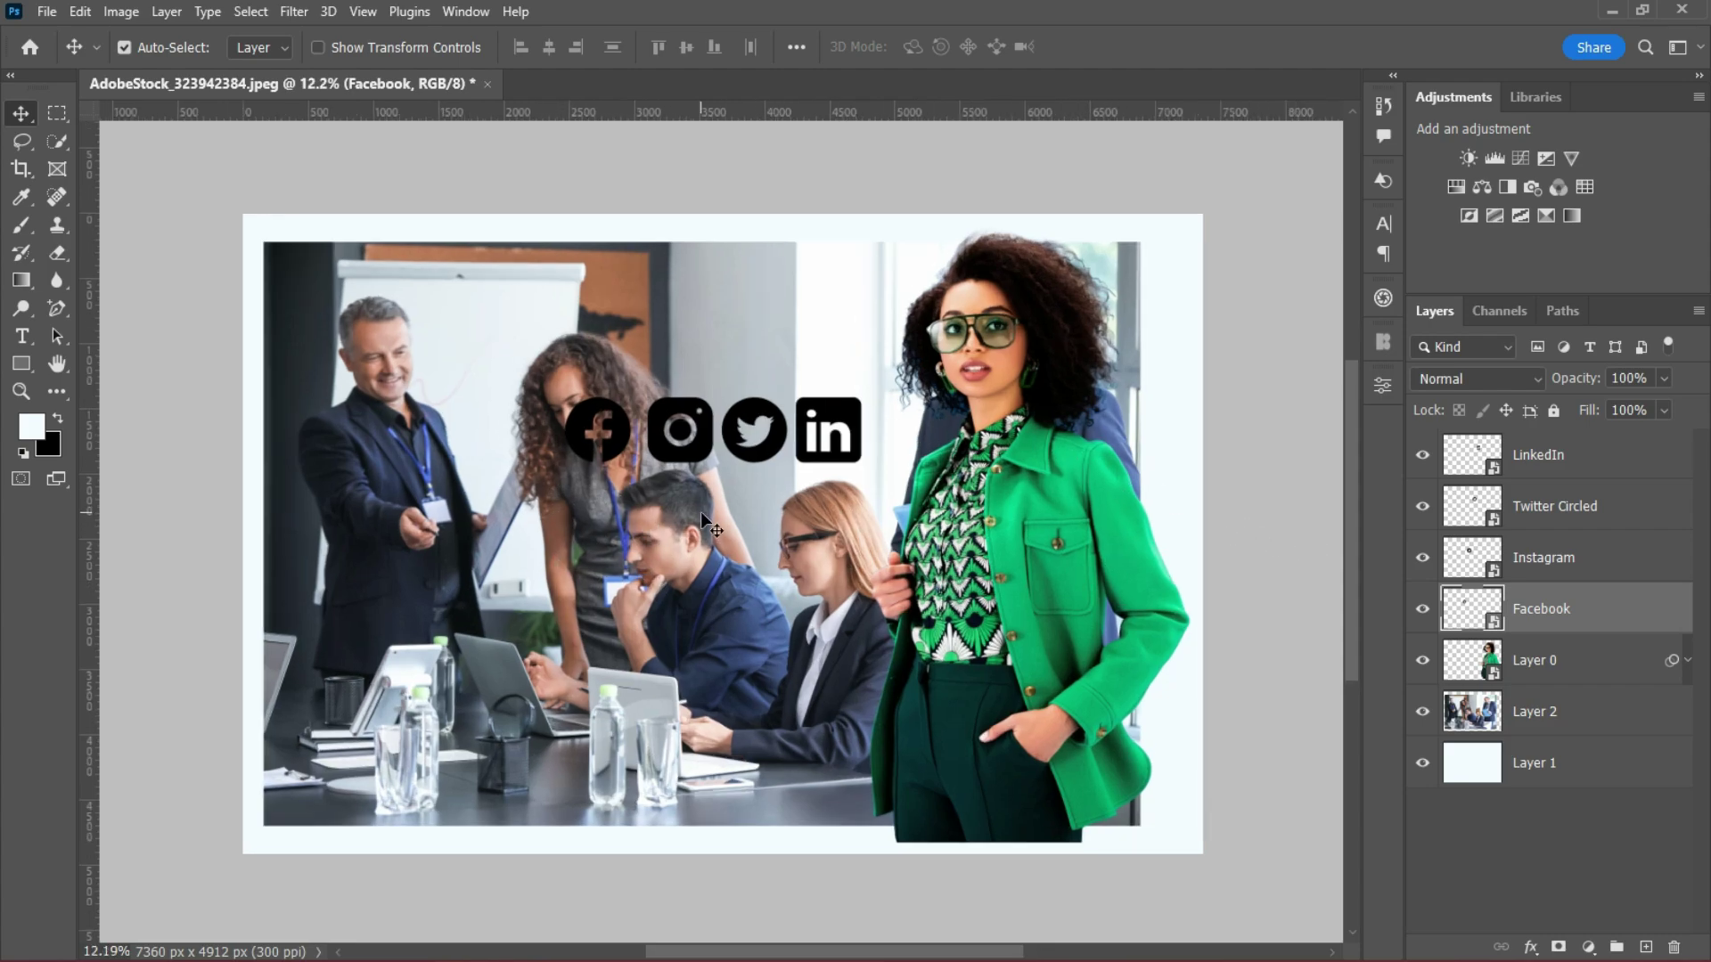
left_click(47, 12)
left_click(64, 33)
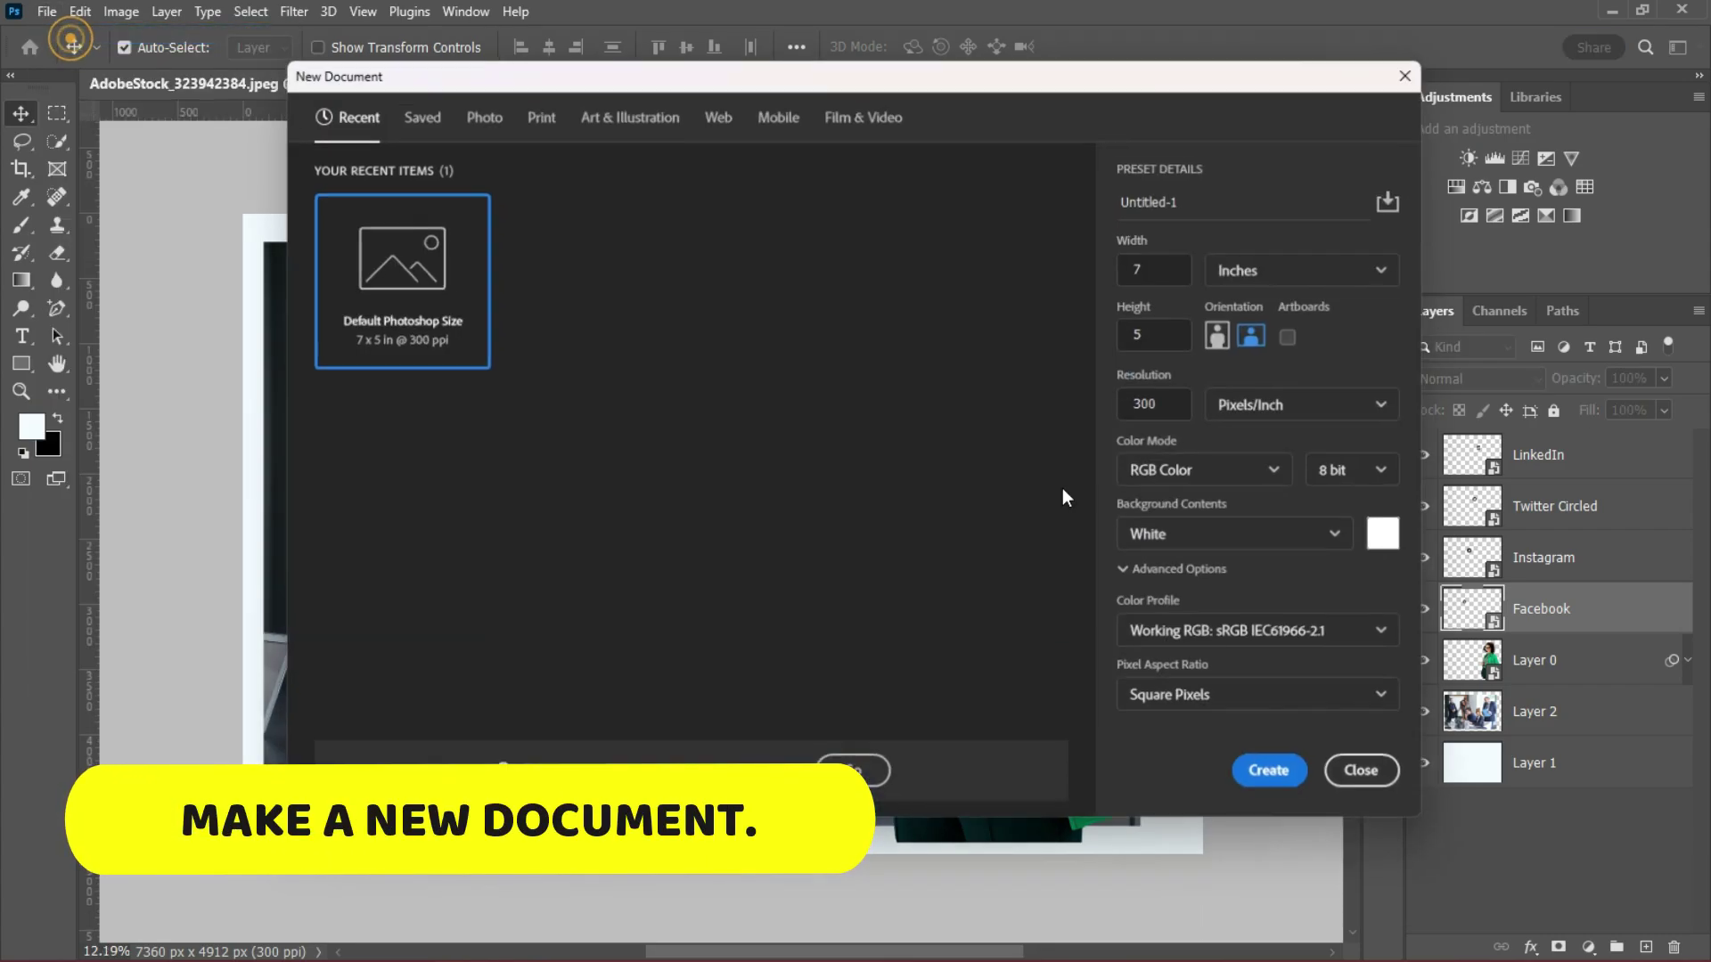
left_click(718, 112)
double_click(1158, 267)
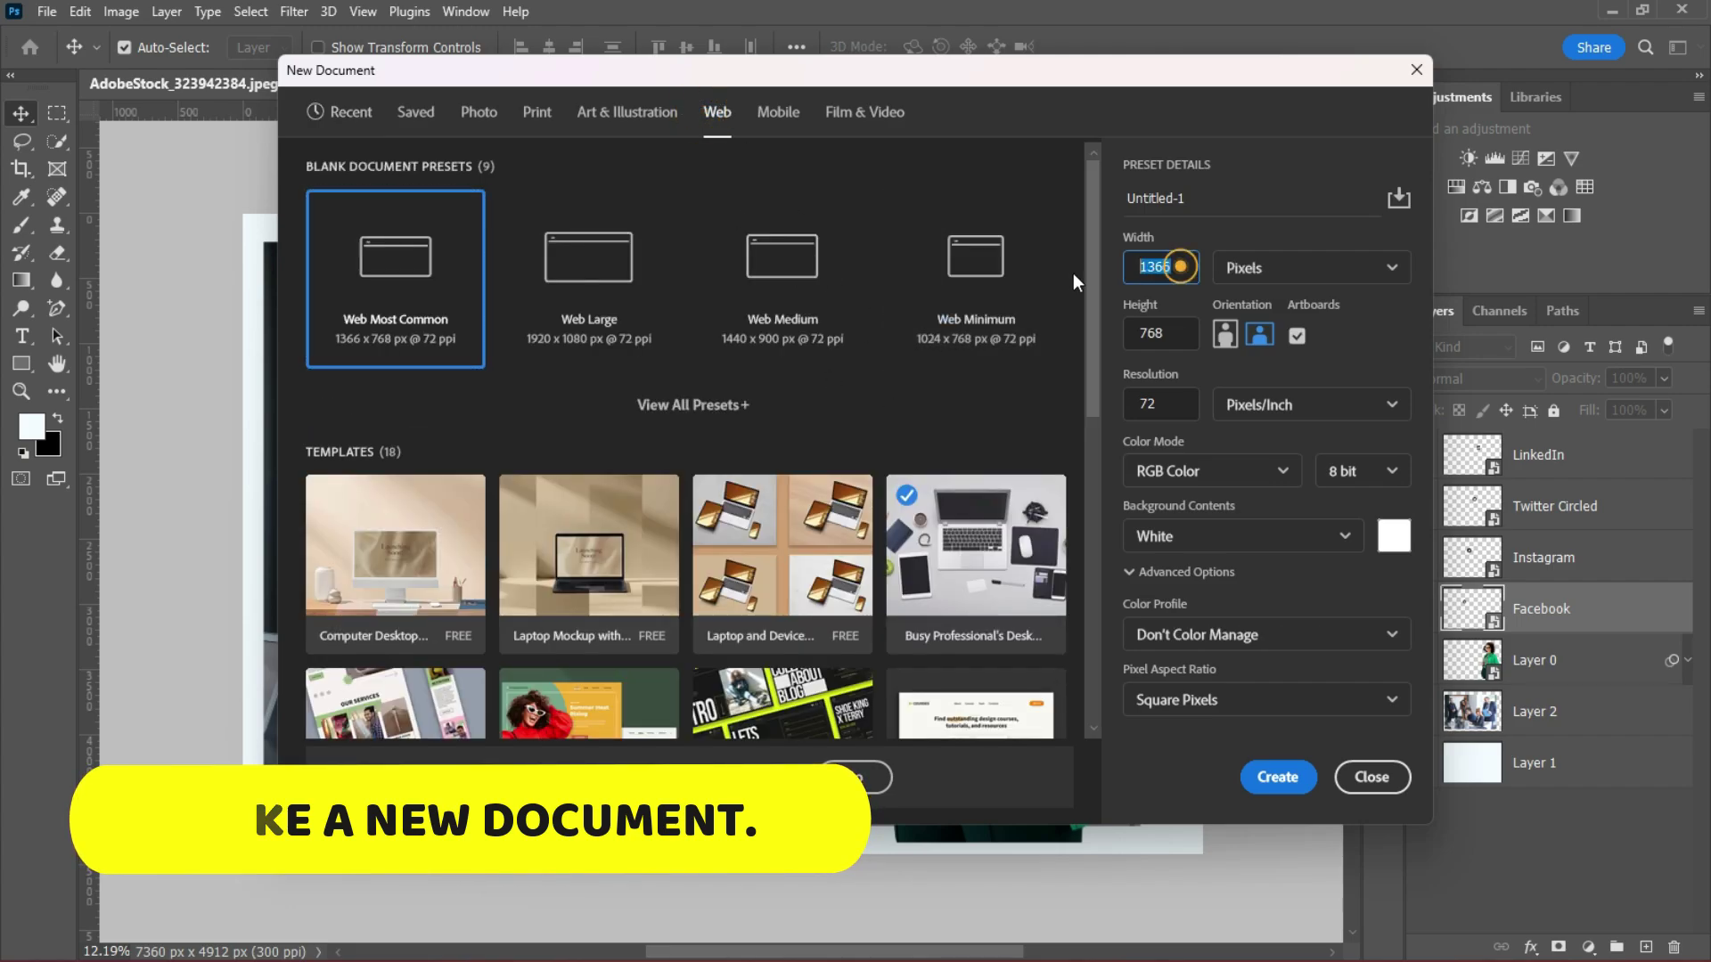
type("1080")
key("Tab")
type("1")
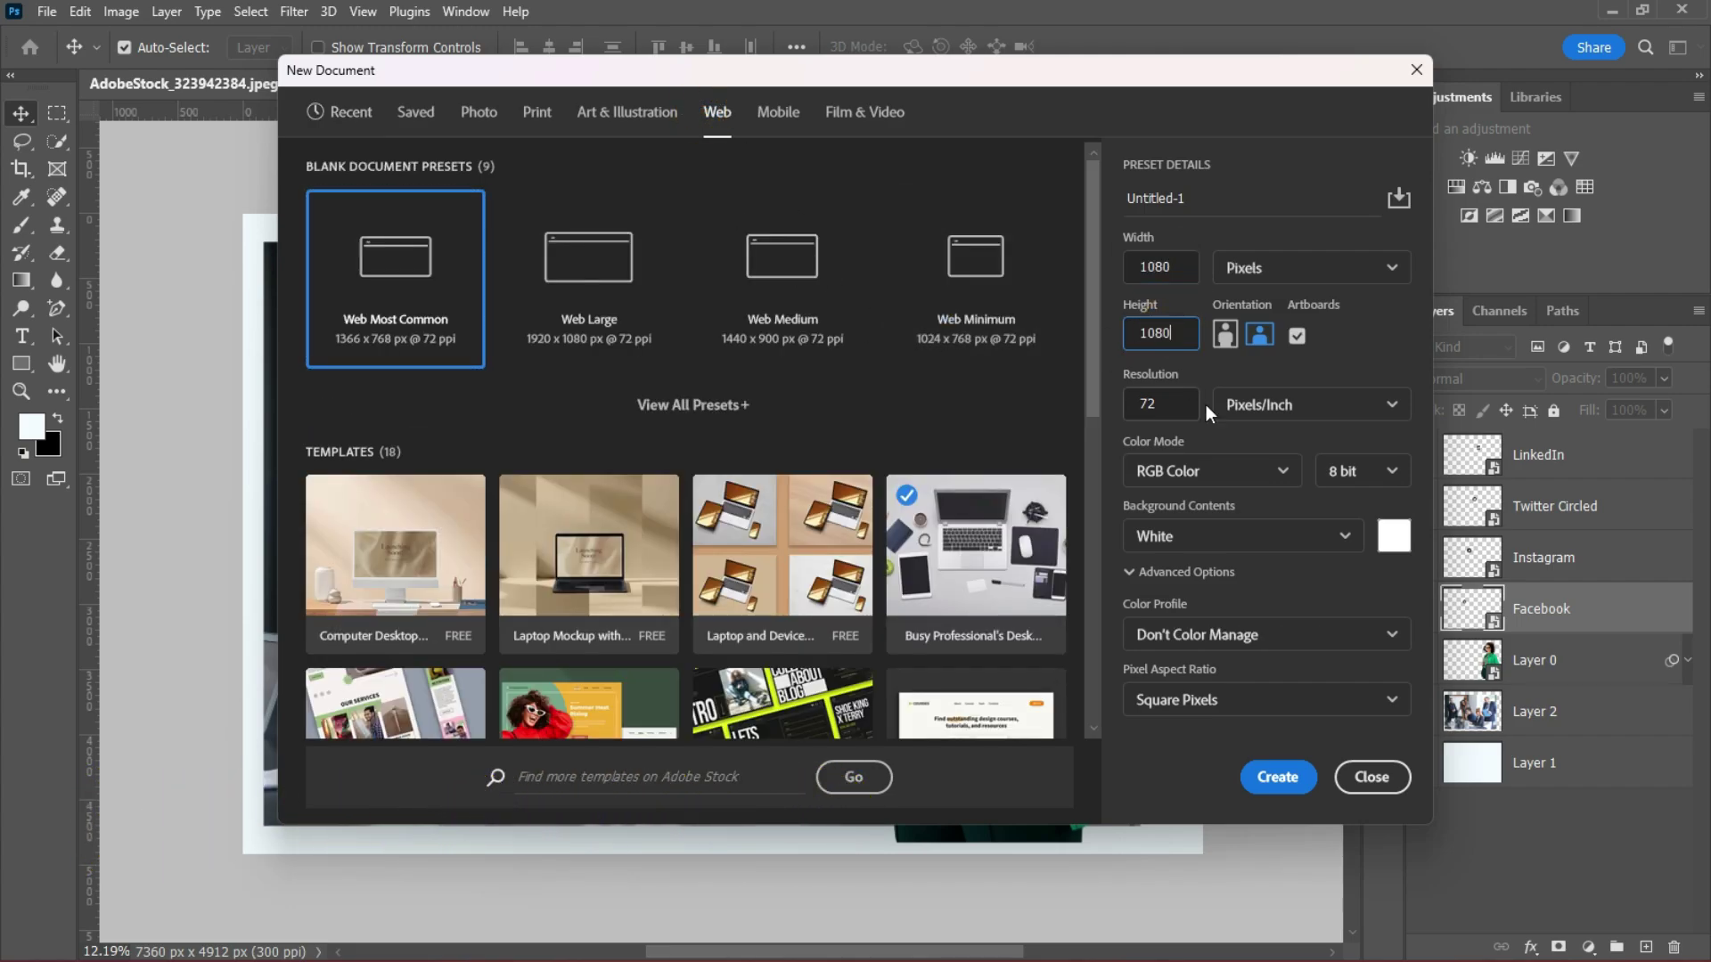
left_click(1205, 197)
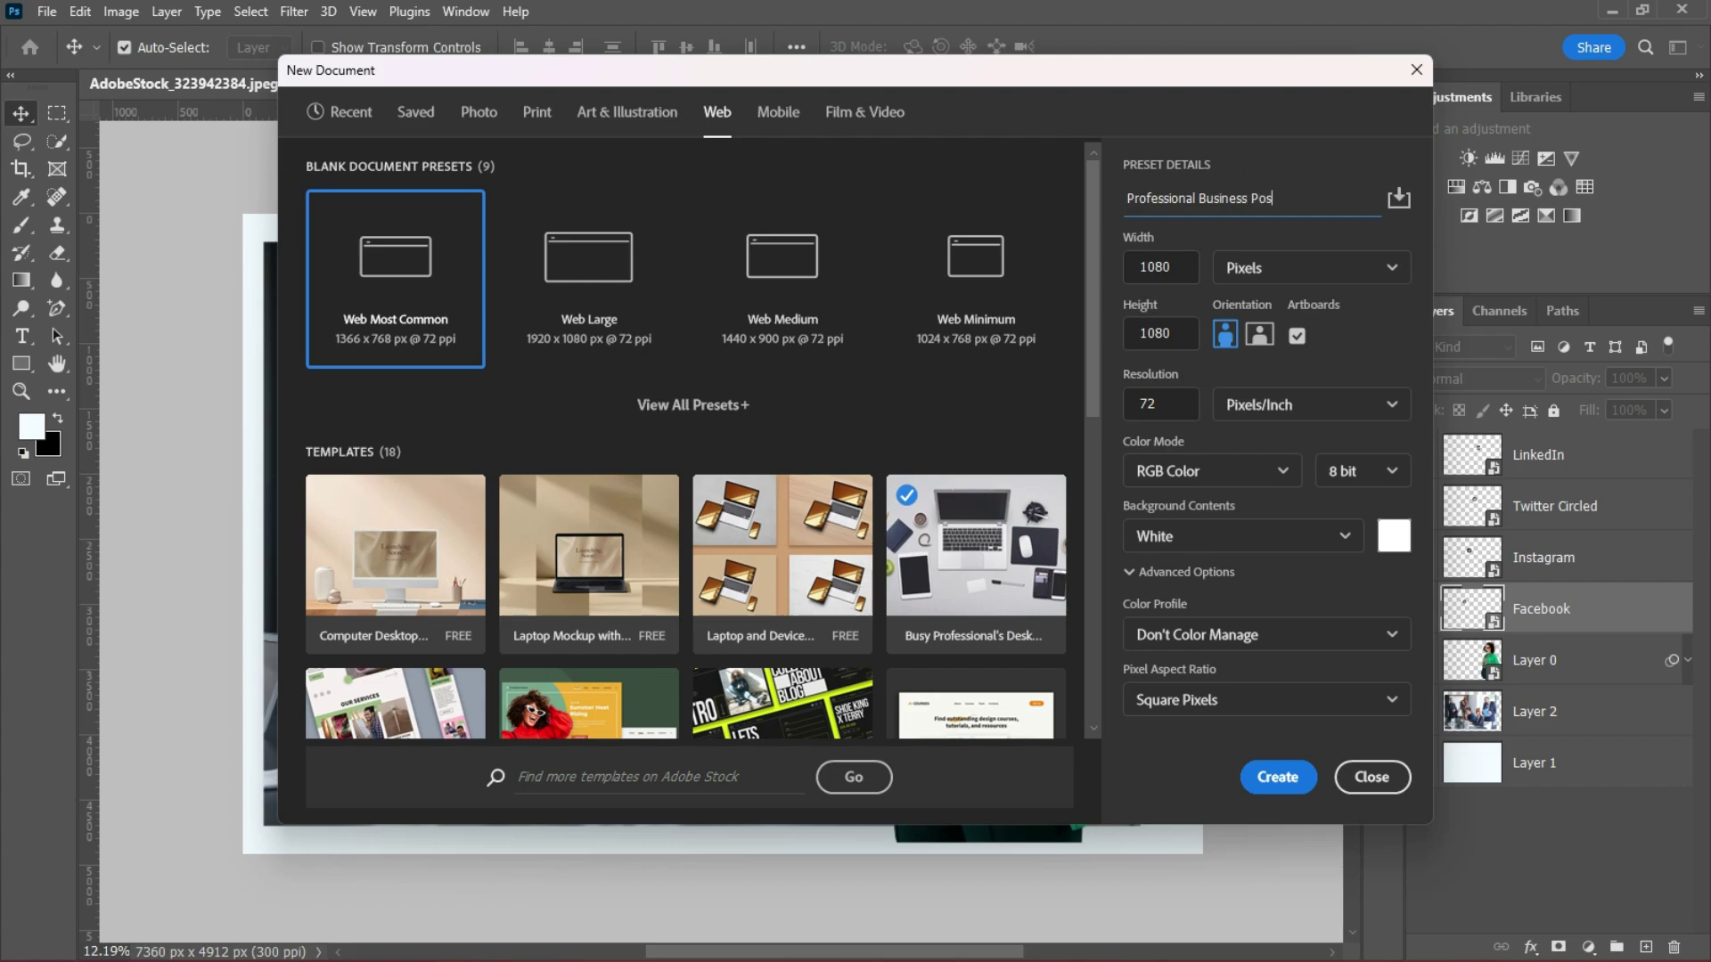
left_click(1277, 777)
Switch the area around the artboard to the Custom color and set the foreground color to a very pale blue.
right_click(1222, 510)
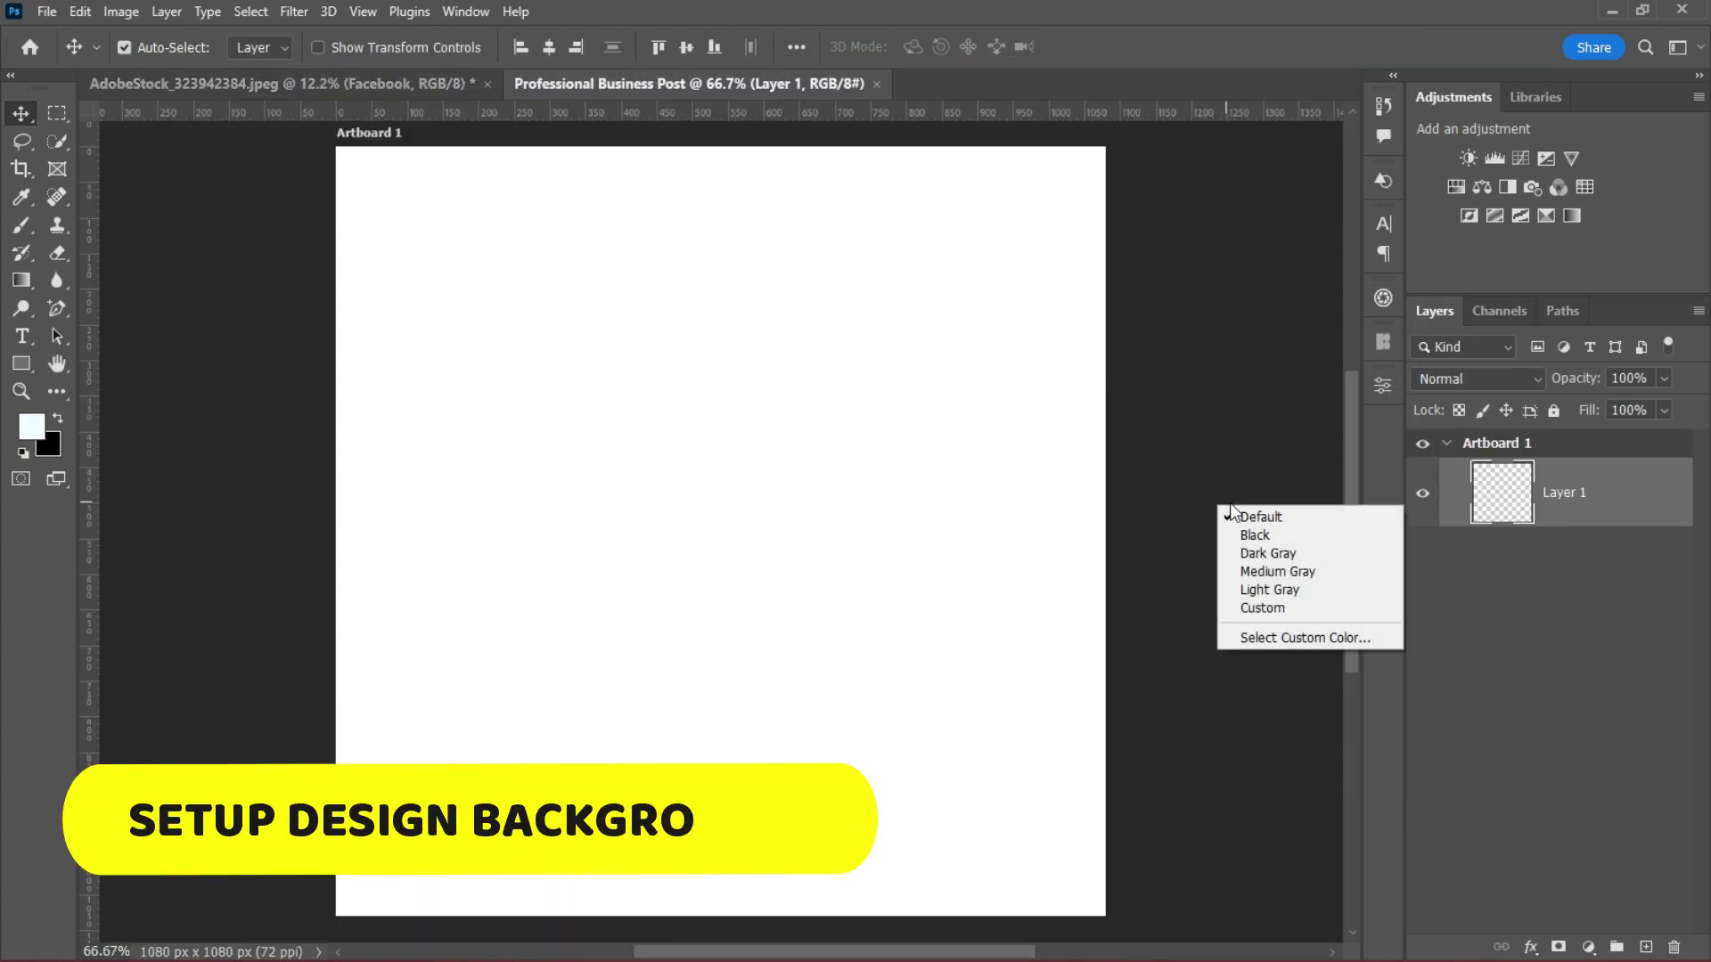
left_click(1265, 608)
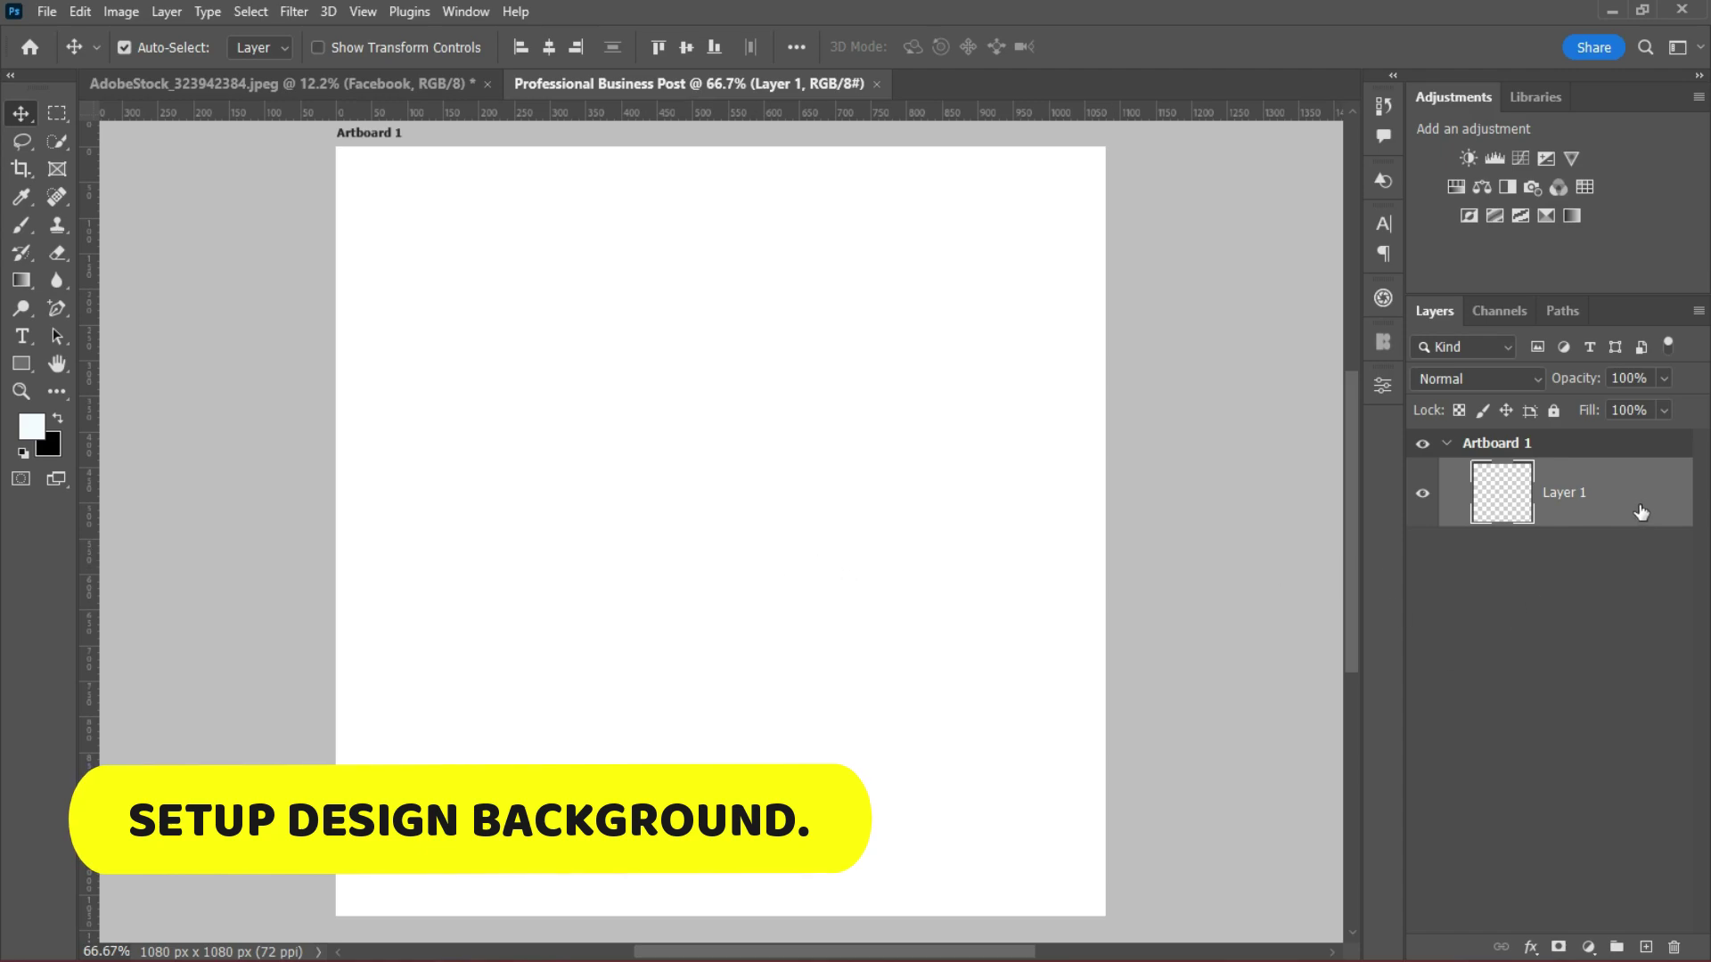
left_click(31, 427)
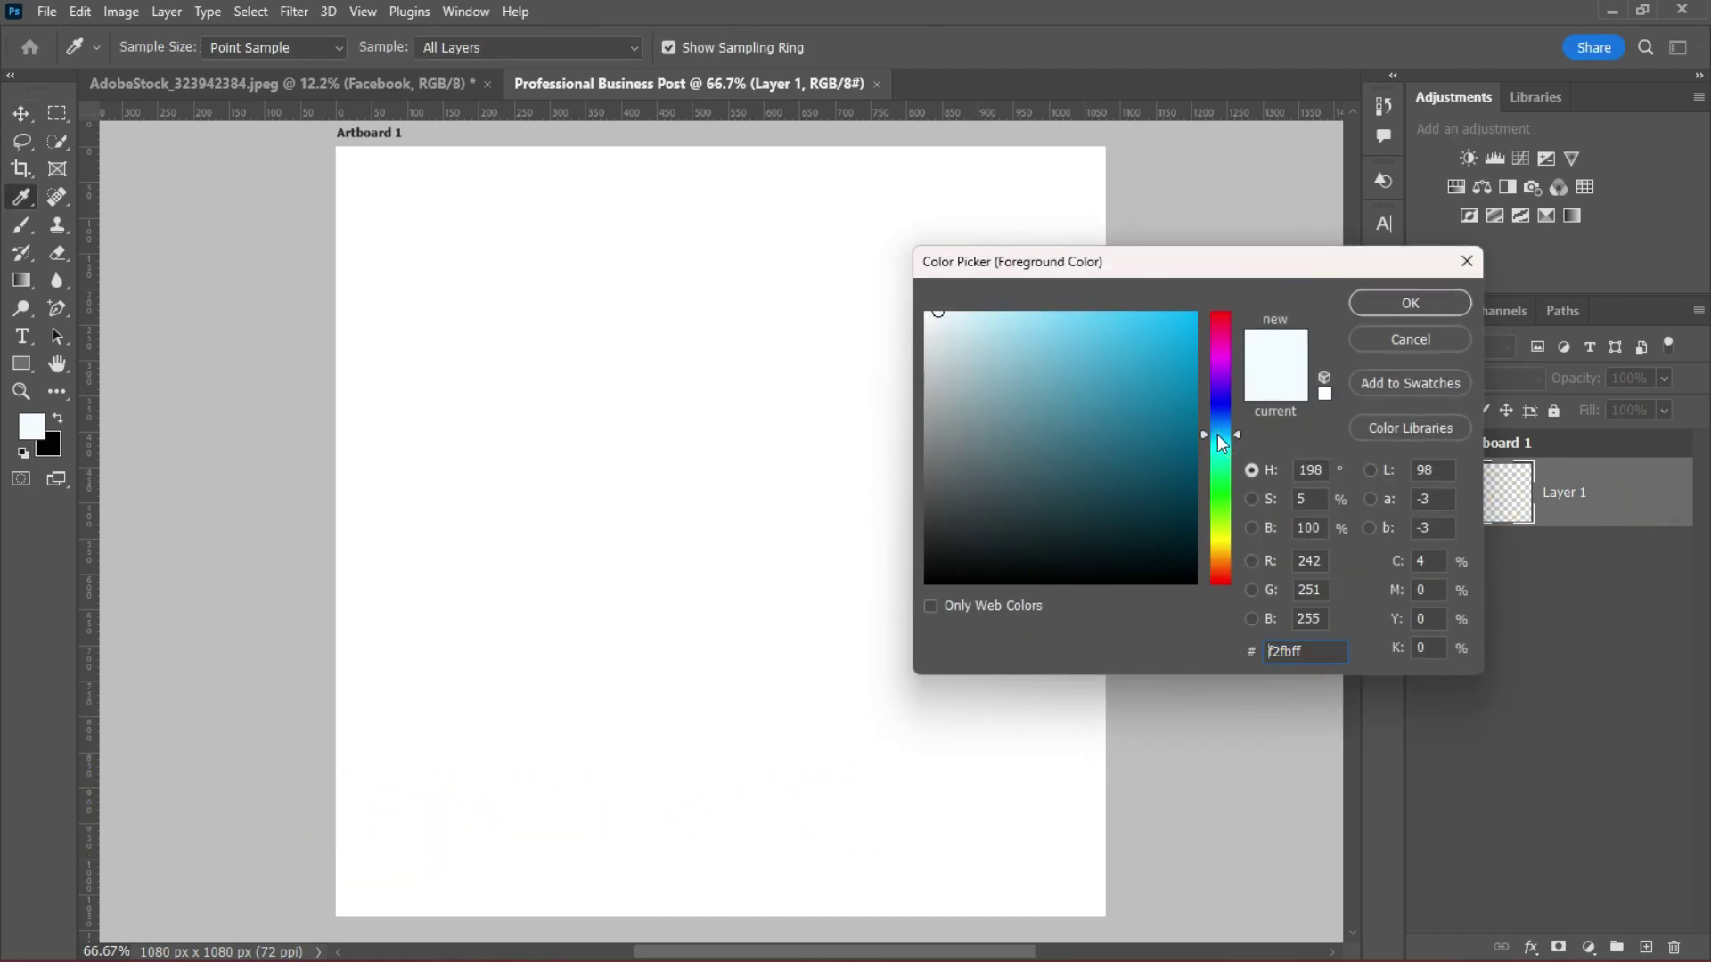
mouse_move(1217, 435)
left_mouse_down()
mouse_move(1216, 399)
mouse_move(1221, 429)
left_mouse_up()
left_click(943, 313)
left_click(958, 312)
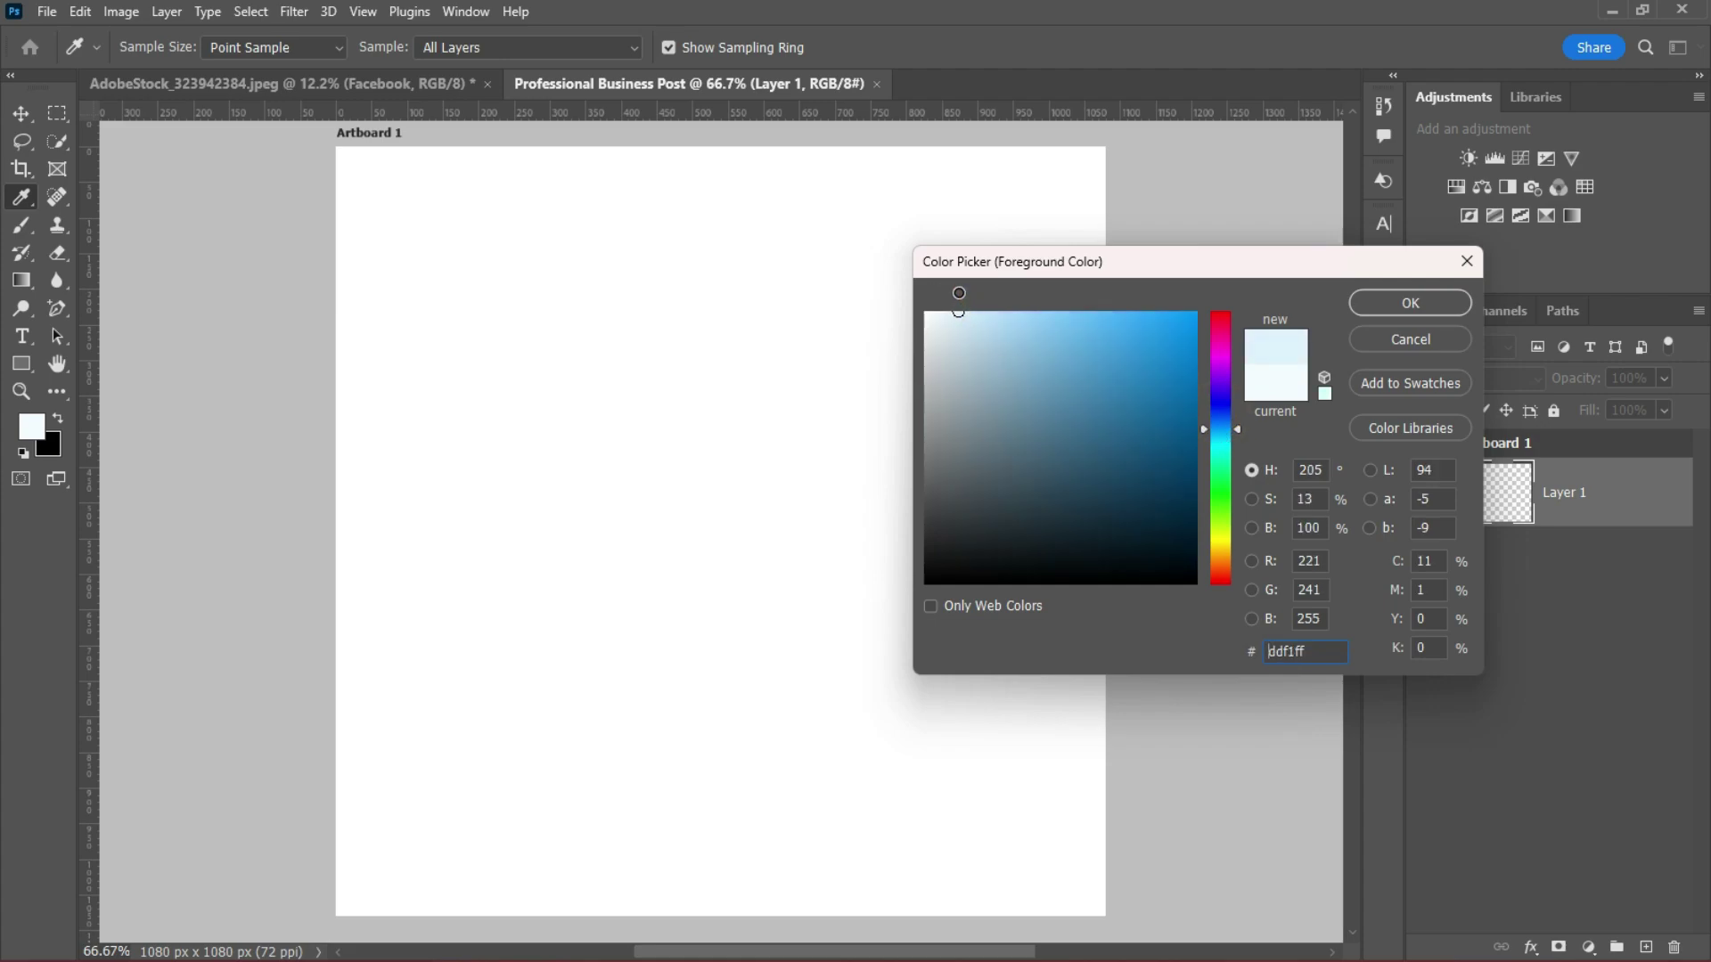
left_click(1410, 303)
Rename the empty layer to BG and fill it with the pale blue foreground color, locking the layer.
double_click(1577, 494)
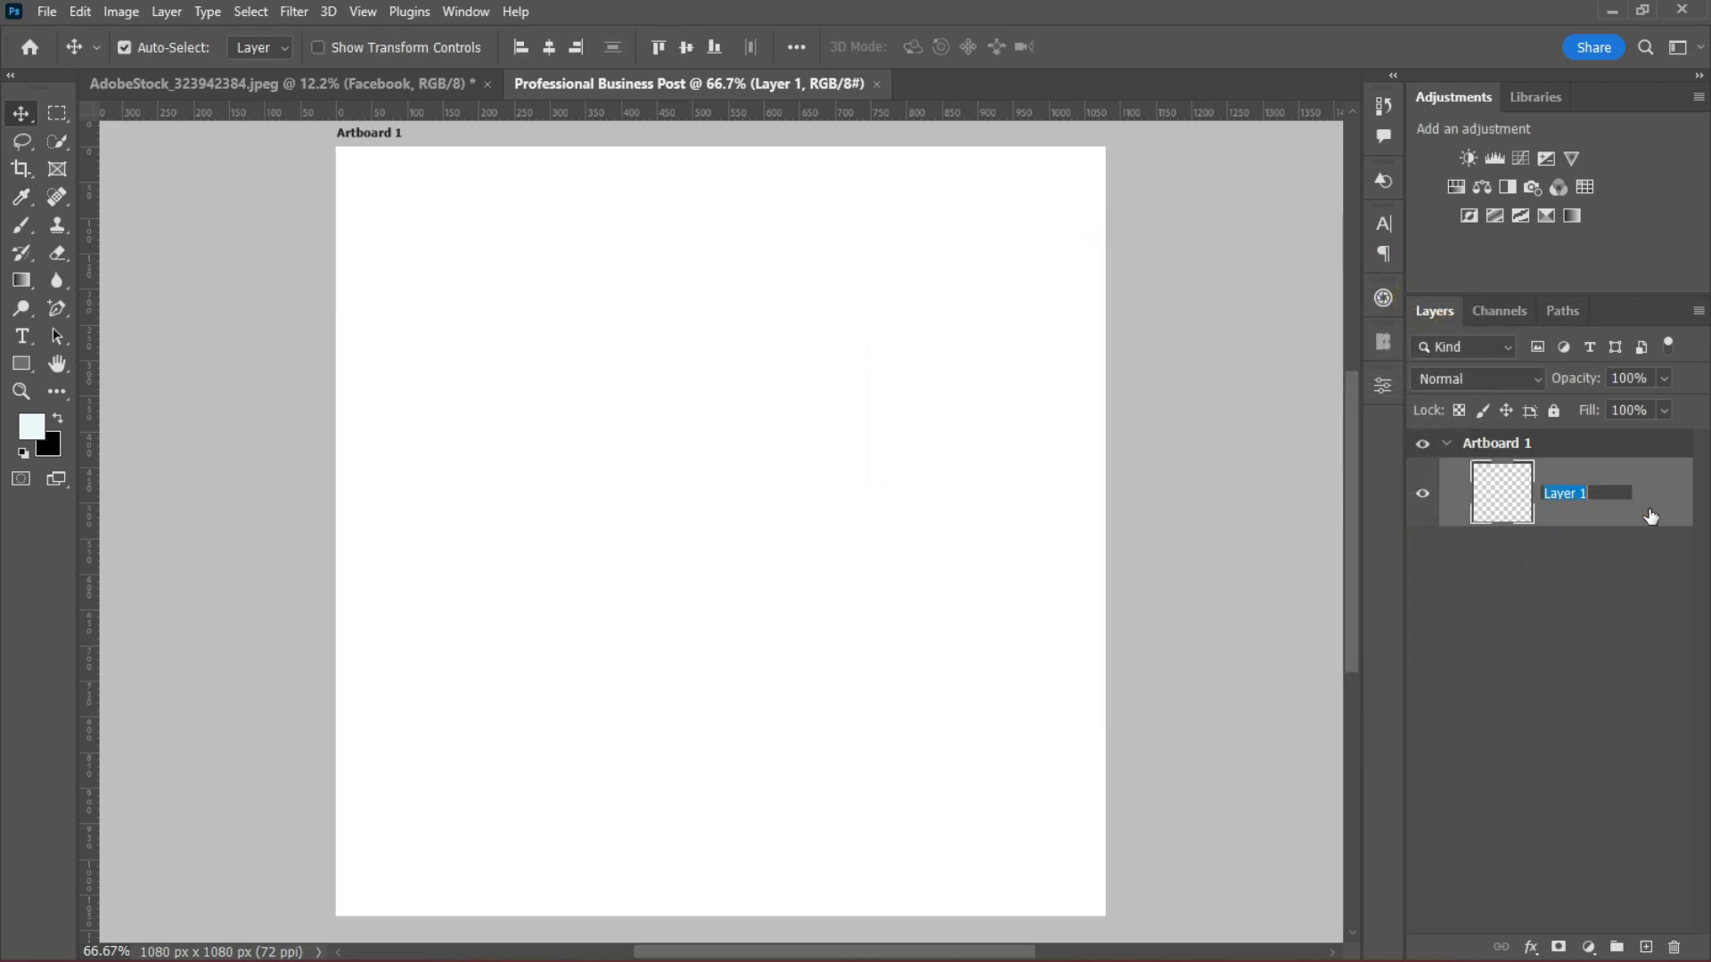
key("Return")
key("alt+BackSpace")
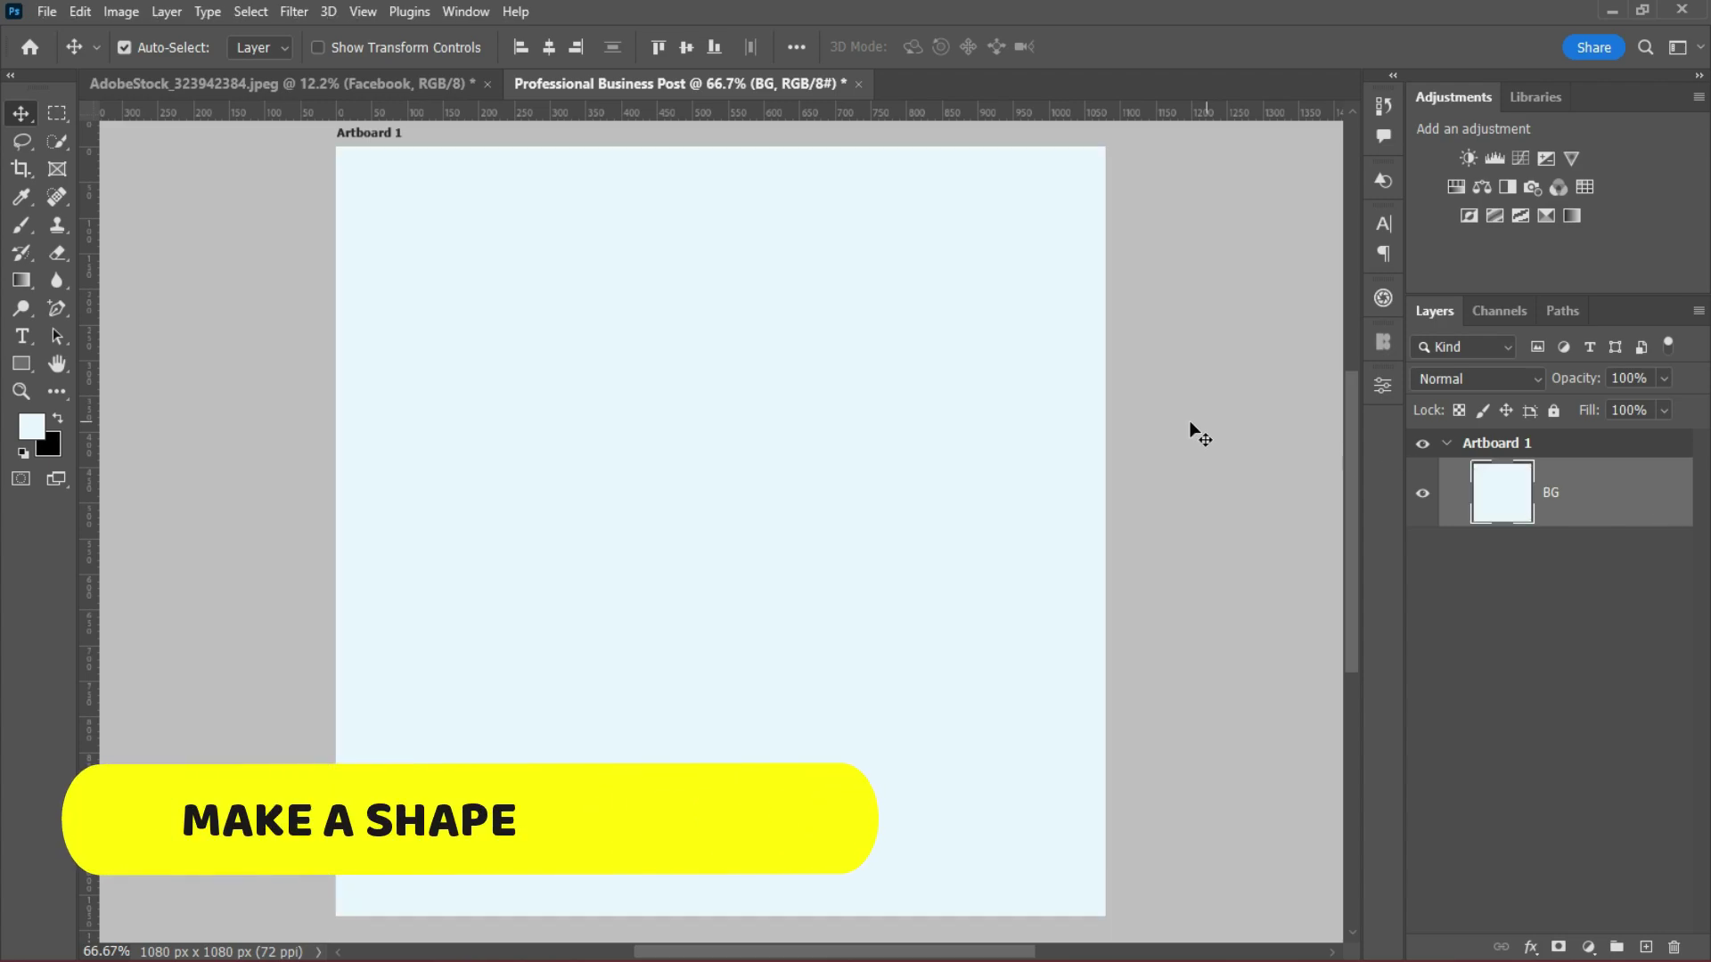
key("ctrl+slash")
Draw an ellipse about 506 by 617 px in the artboard and place horizontal guides at its upper and lower edges.
left_click(21, 364)
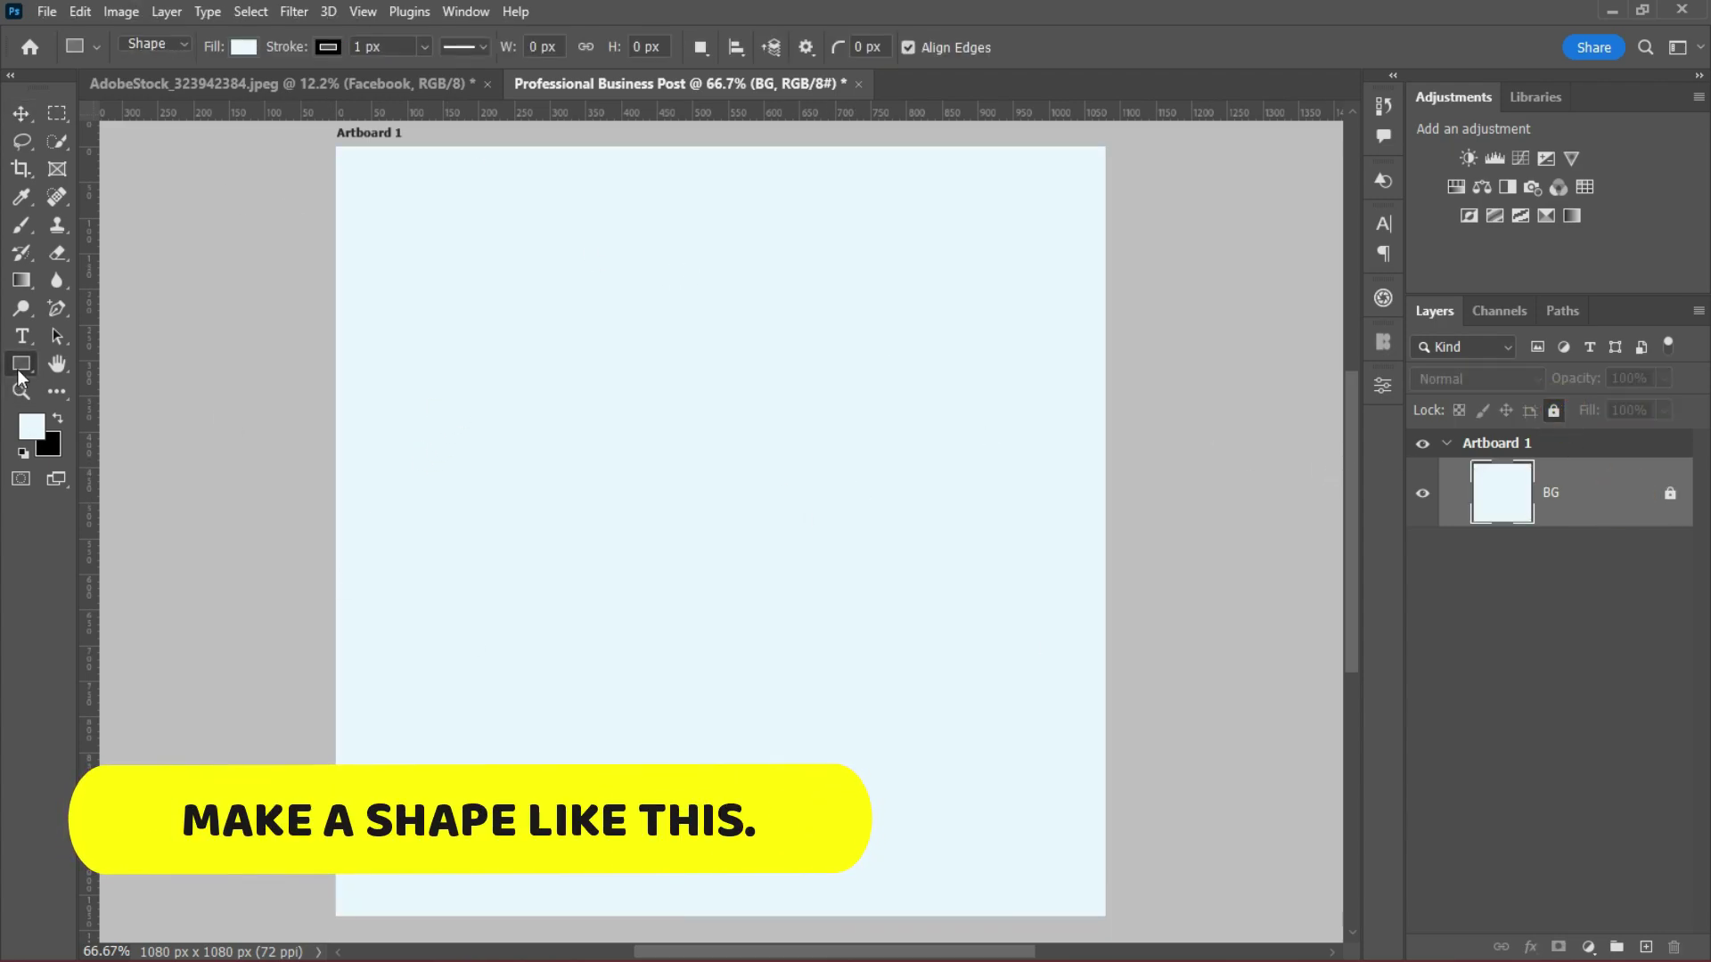
right_click(21, 363)
left_click(104, 388)
left_click_drag(515, 329, 875, 769)
left_click(1324, 372)
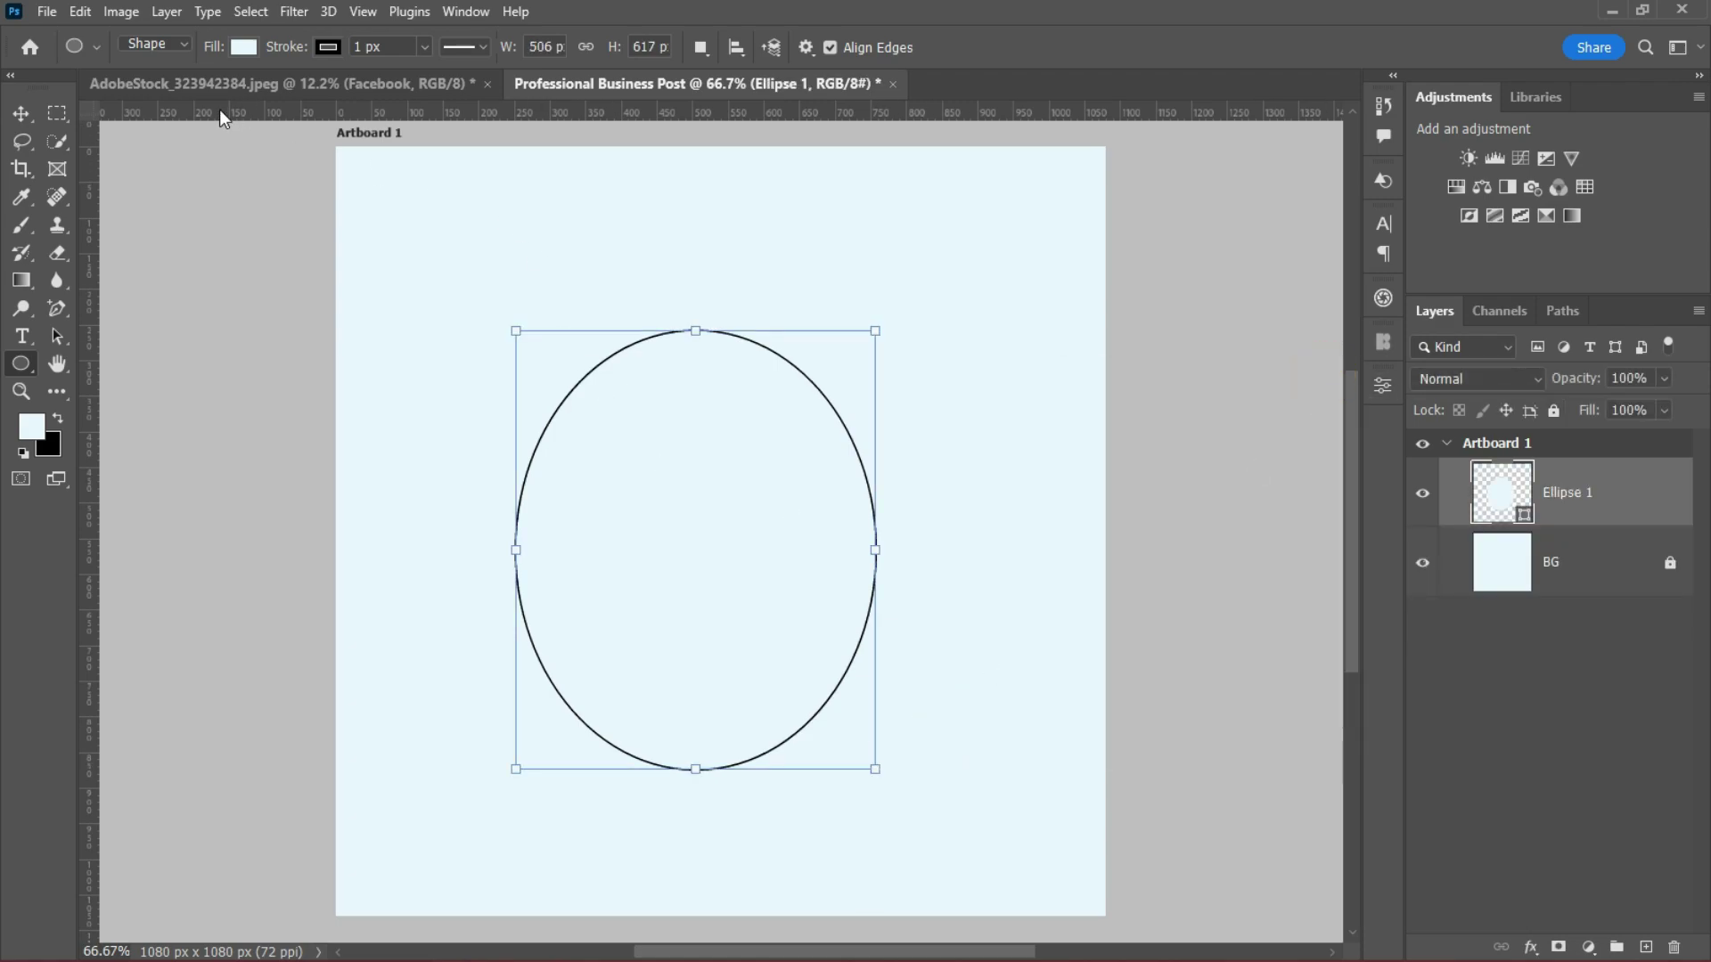
left_click_drag(223, 118, 348, 770)
left_click_drag(284, 116, 317, 330)
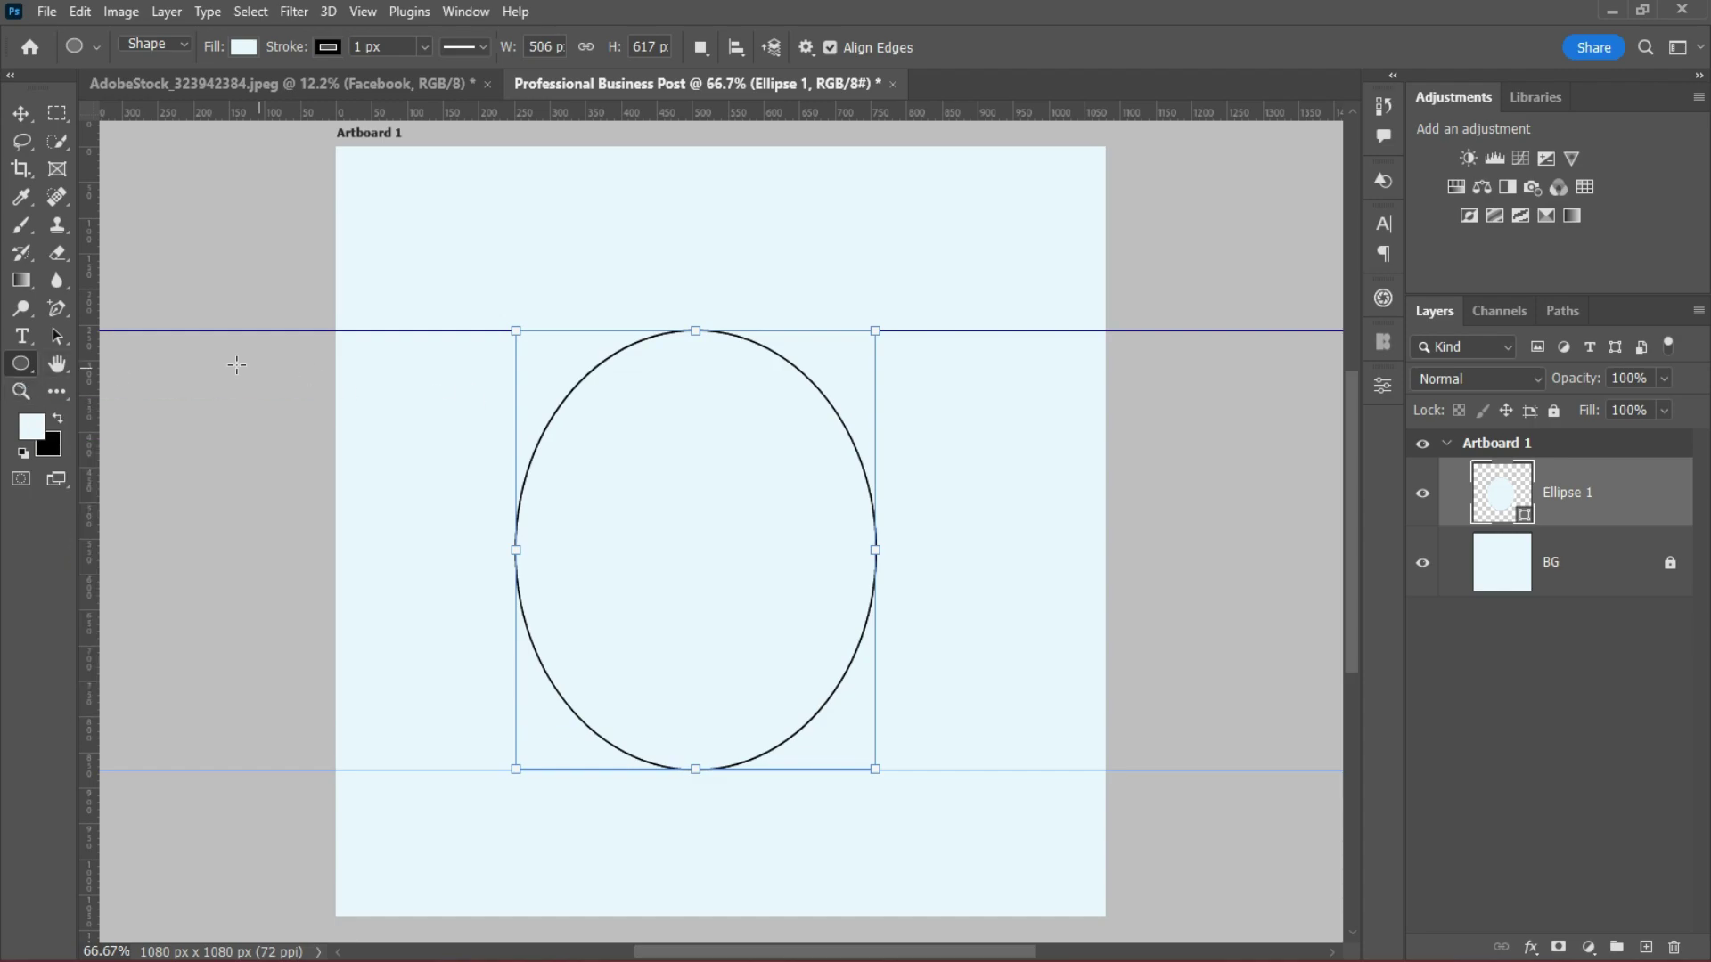
Flatten the ellipse's base by extending both handles of its lowest anchor outward, converting the live shape to a regular path.
right_click(57, 308)
left_click(147, 377)
left_click(696, 771)
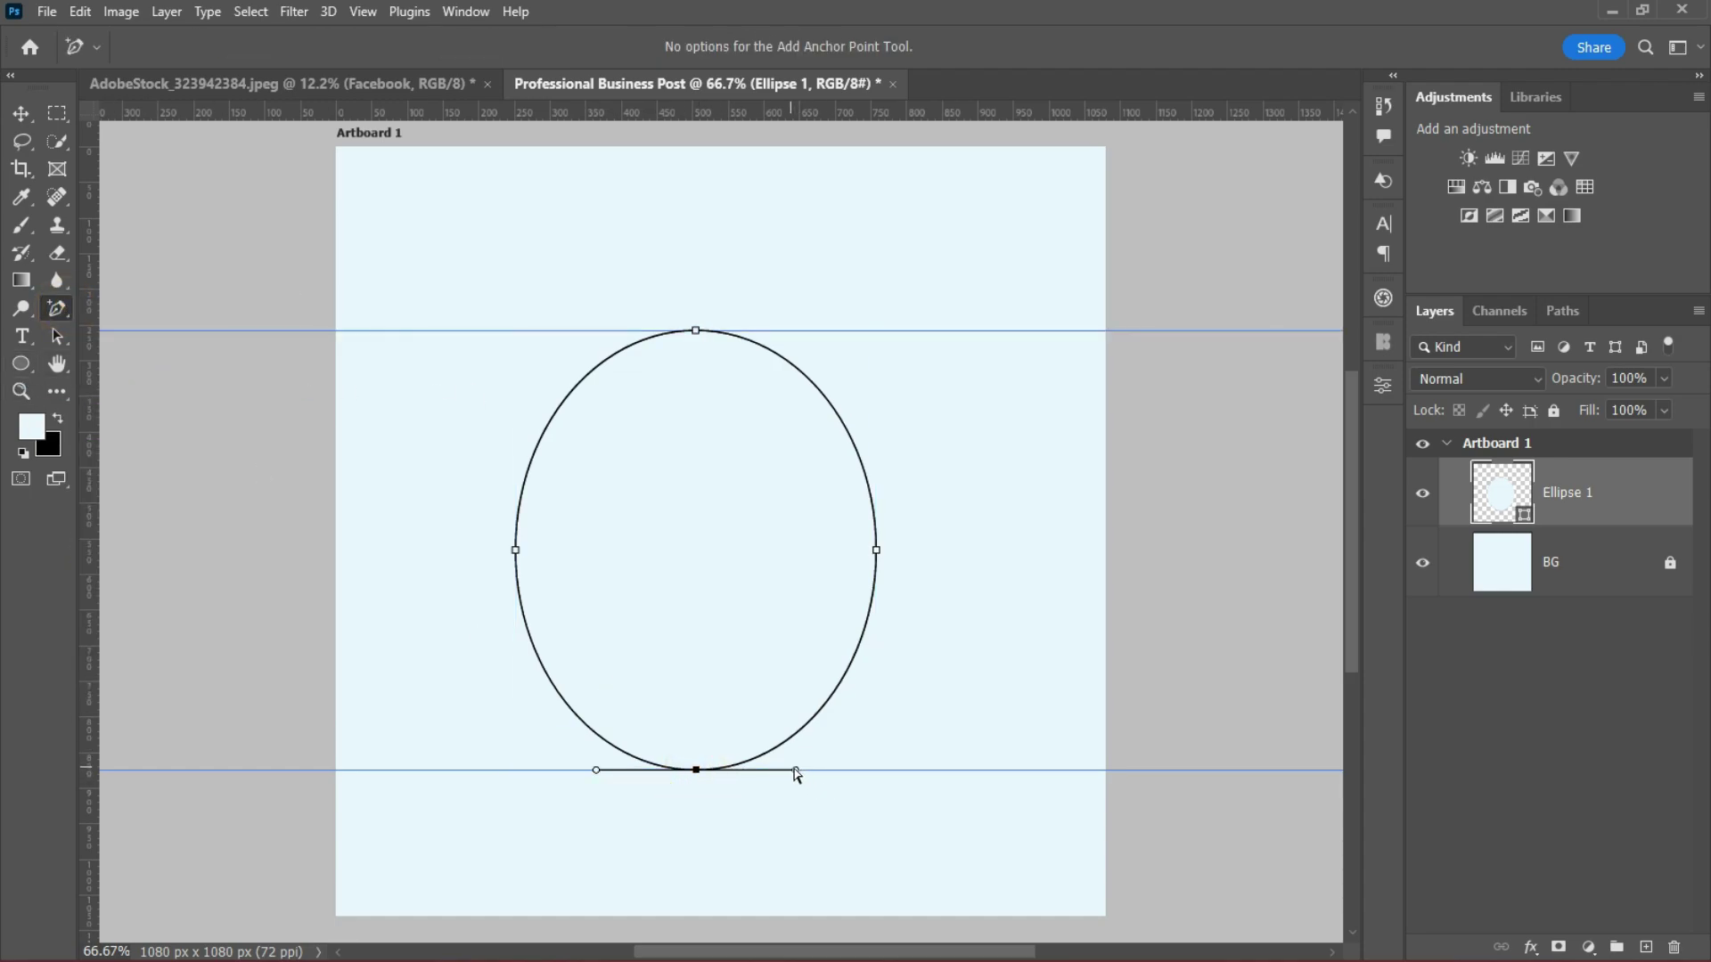
left_click_drag(796, 771, 910, 771)
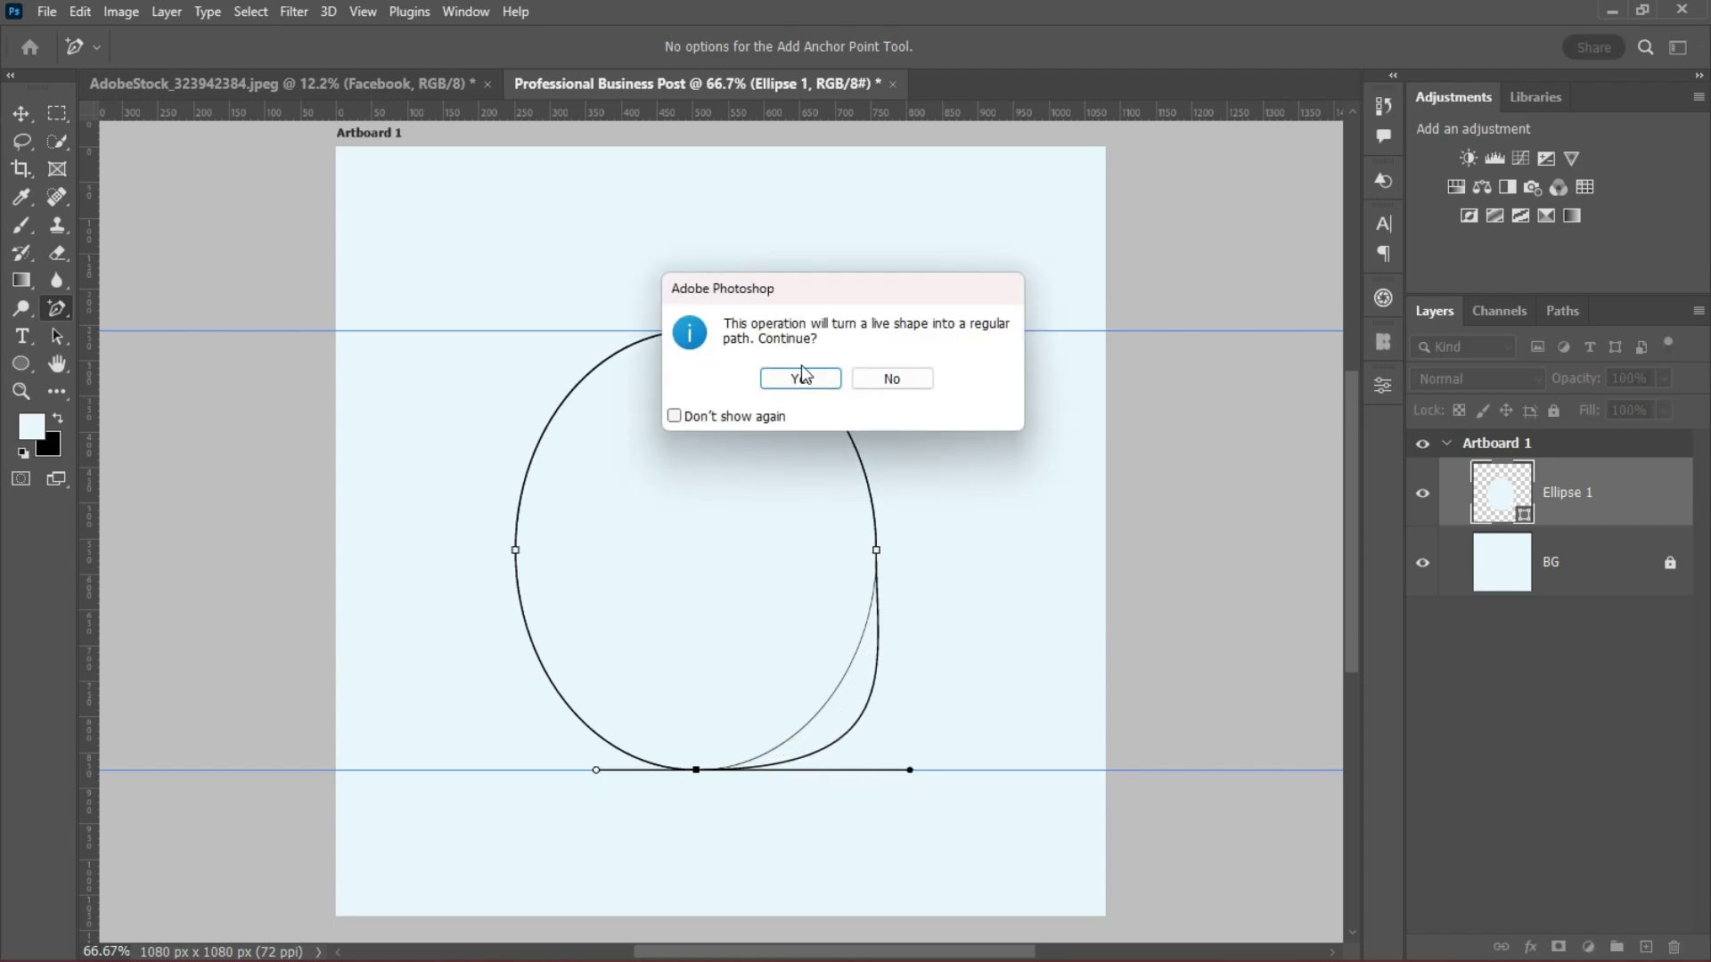
key("Return")
left_click_drag(596, 770, 492, 779)
Raise the path's uppermost anchor above the guide and shift both side anchors slightly down and outward into an egg shape.
left_click_drag(696, 331, 696, 253)
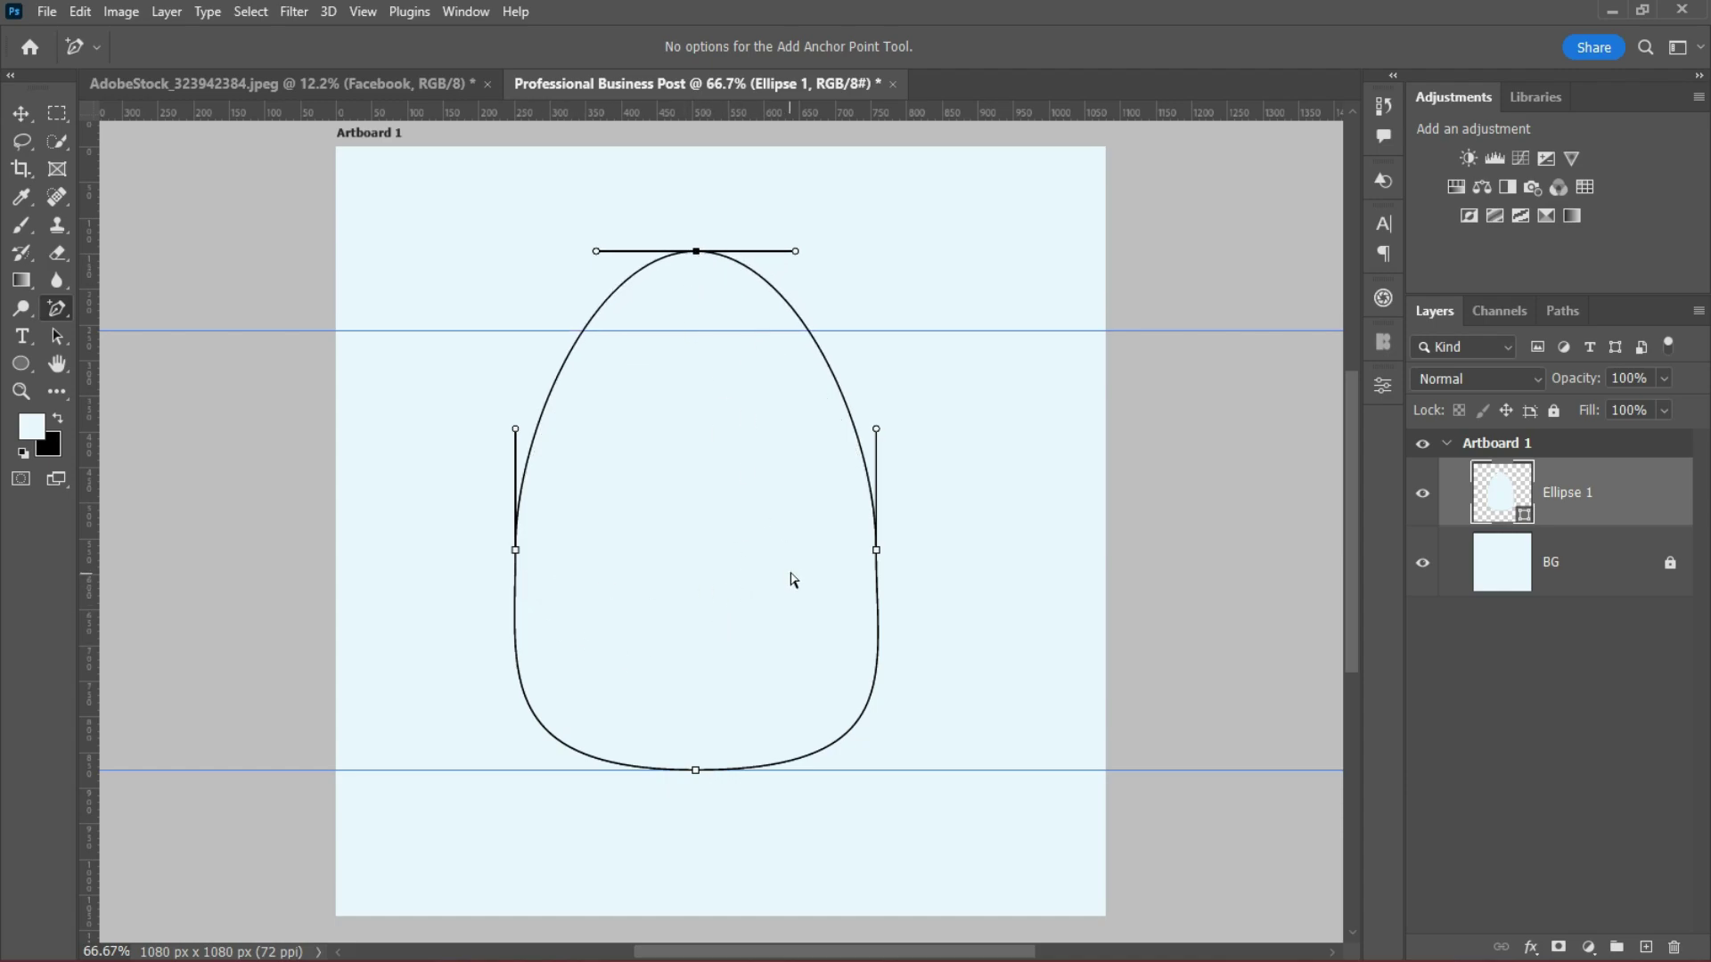
left_click_drag(698, 252, 698, 268)
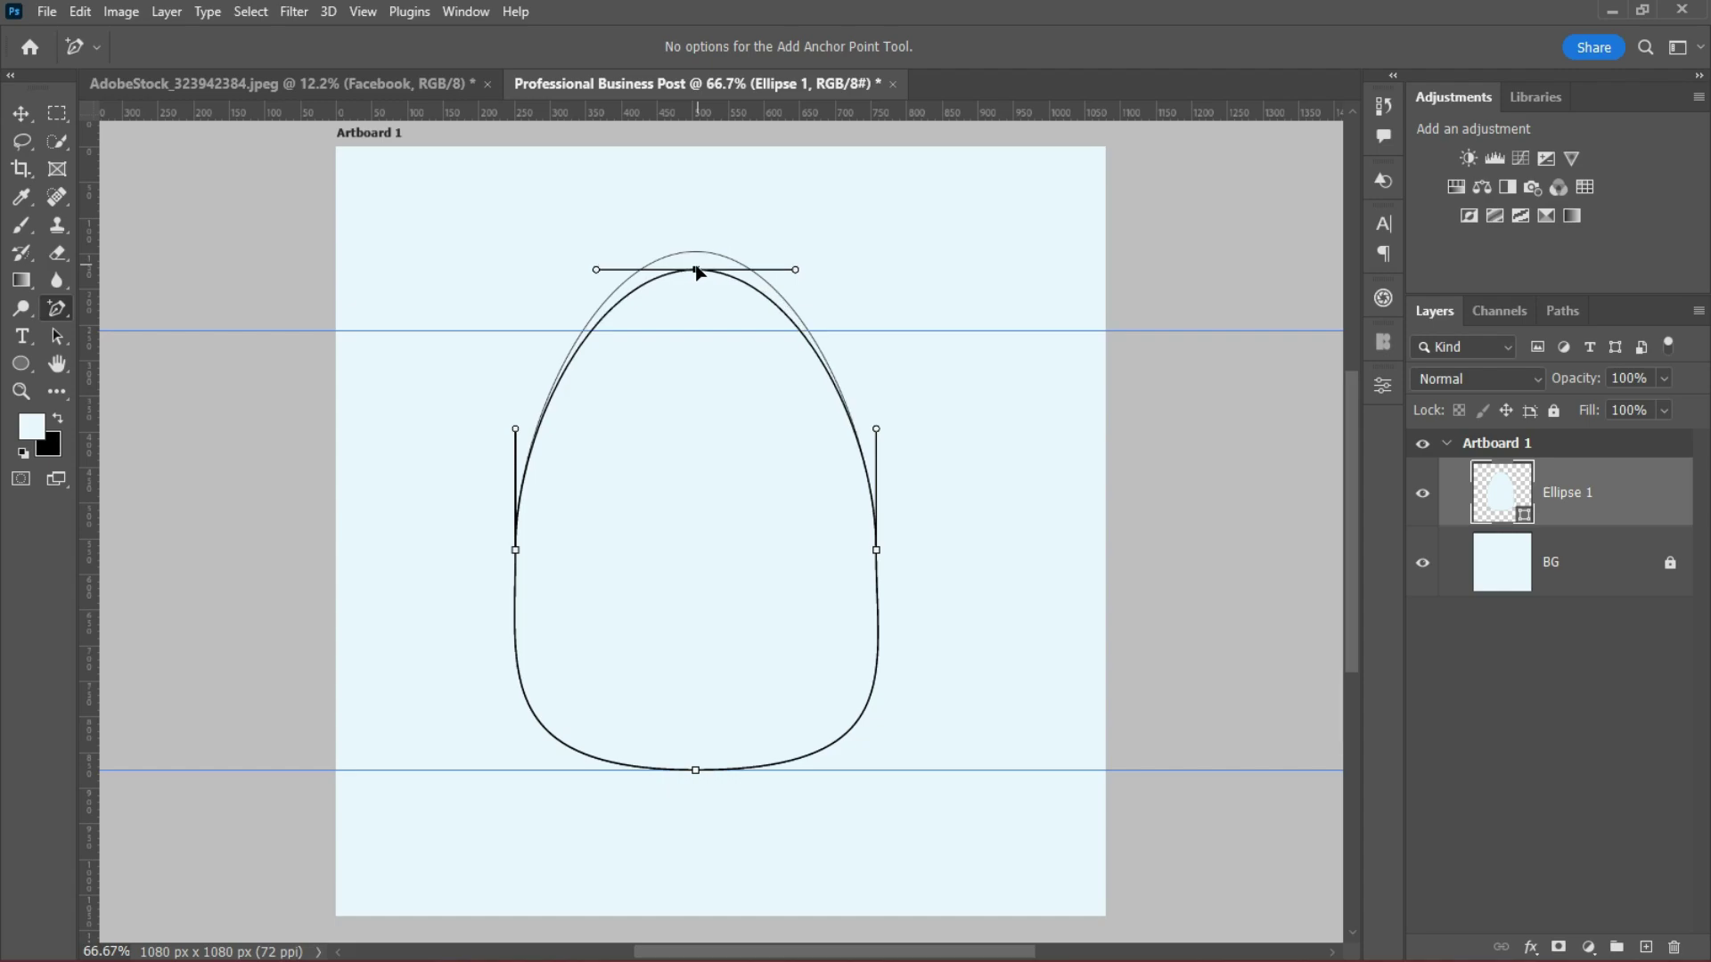
left_click_drag(877, 551, 878, 568)
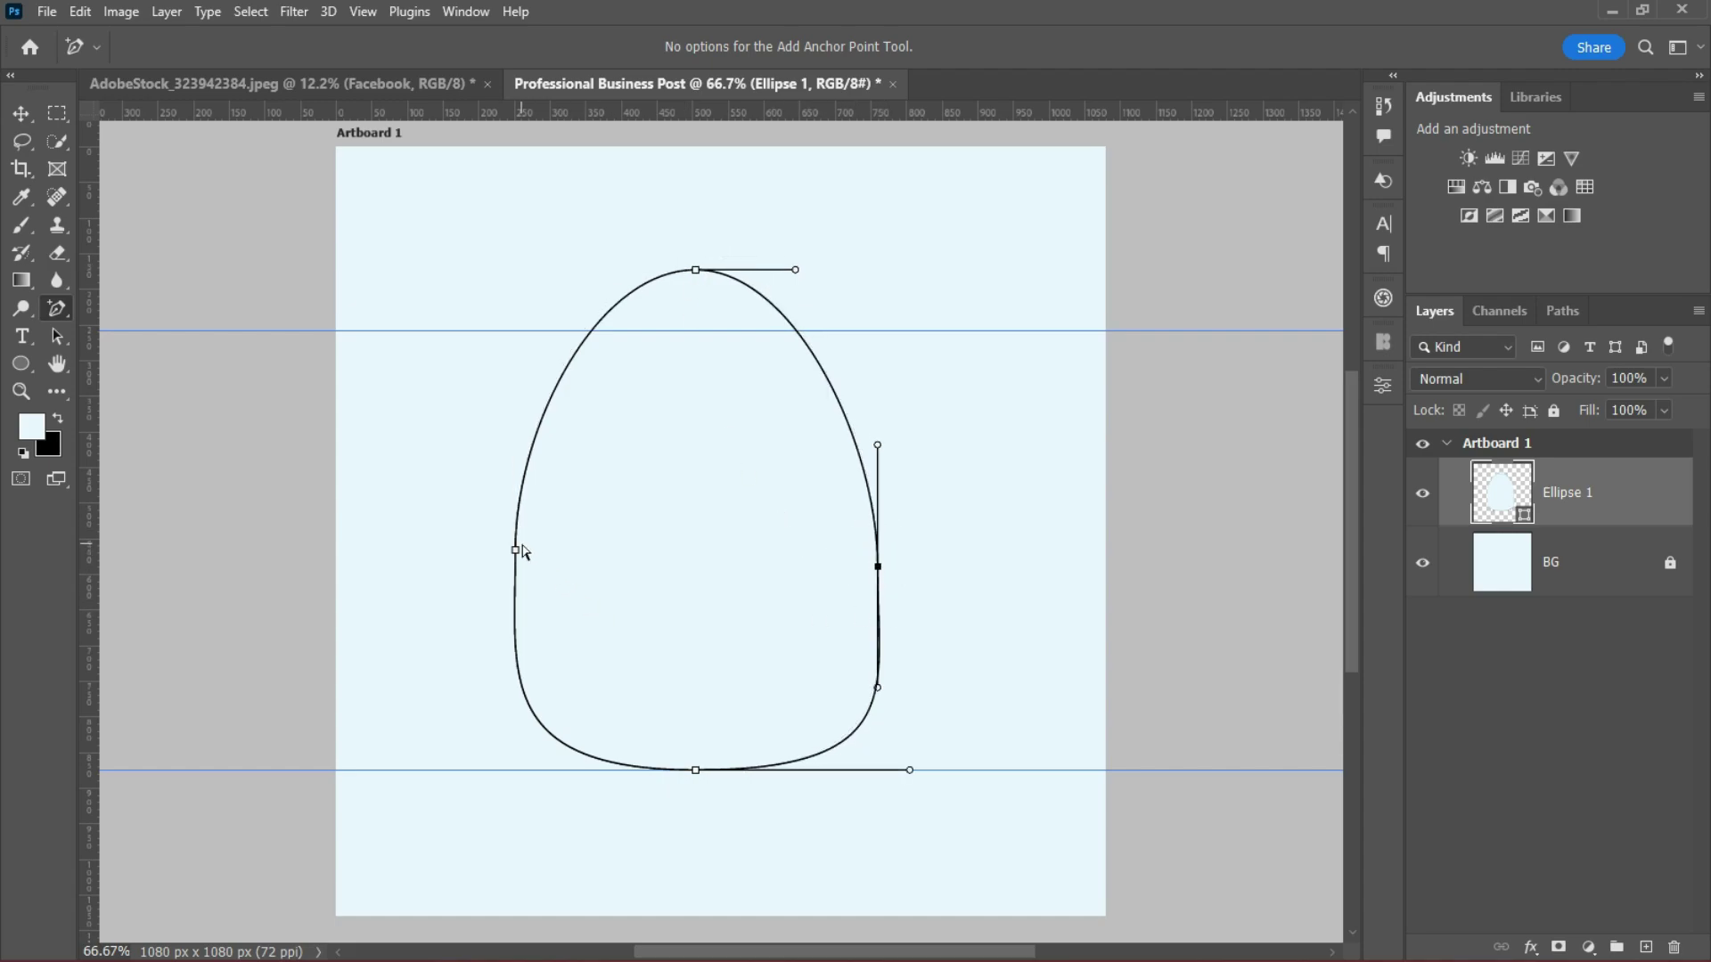
left_click_drag(515, 550, 511, 572)
left_click(878, 568)
left_click_drag(879, 572, 885, 570)
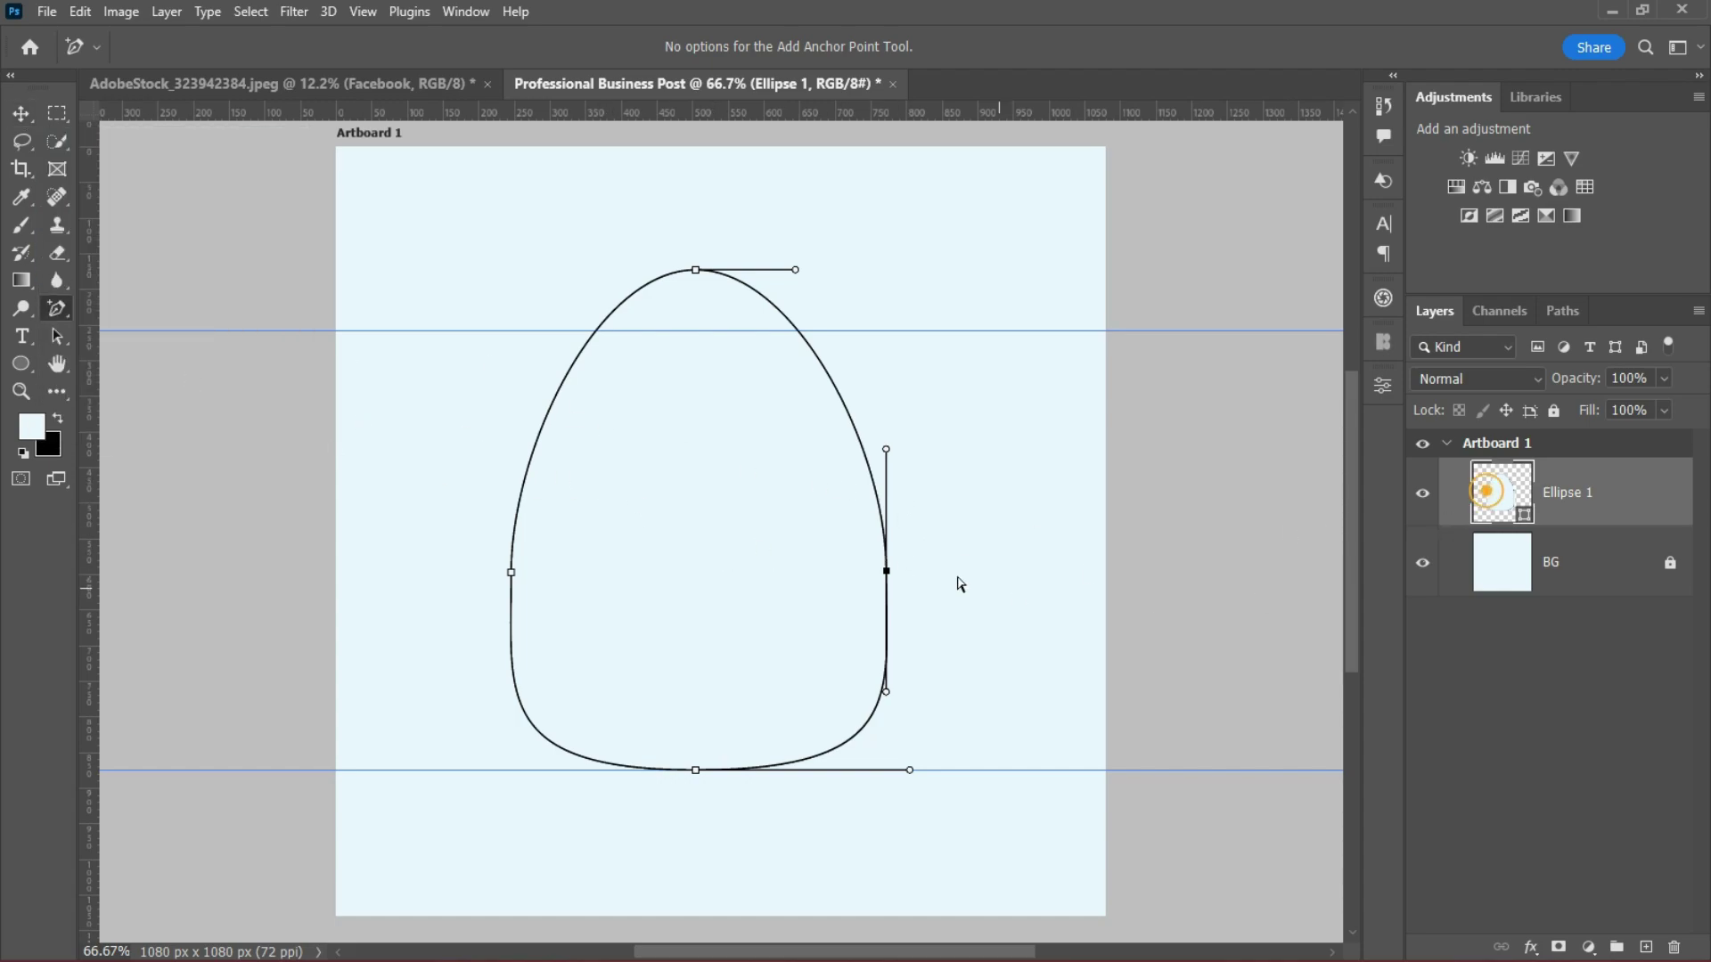
Convert the Ellipse 1 shape layer to a smart object.
key("v")
left_click(189, 453)
left_click(749, 538)
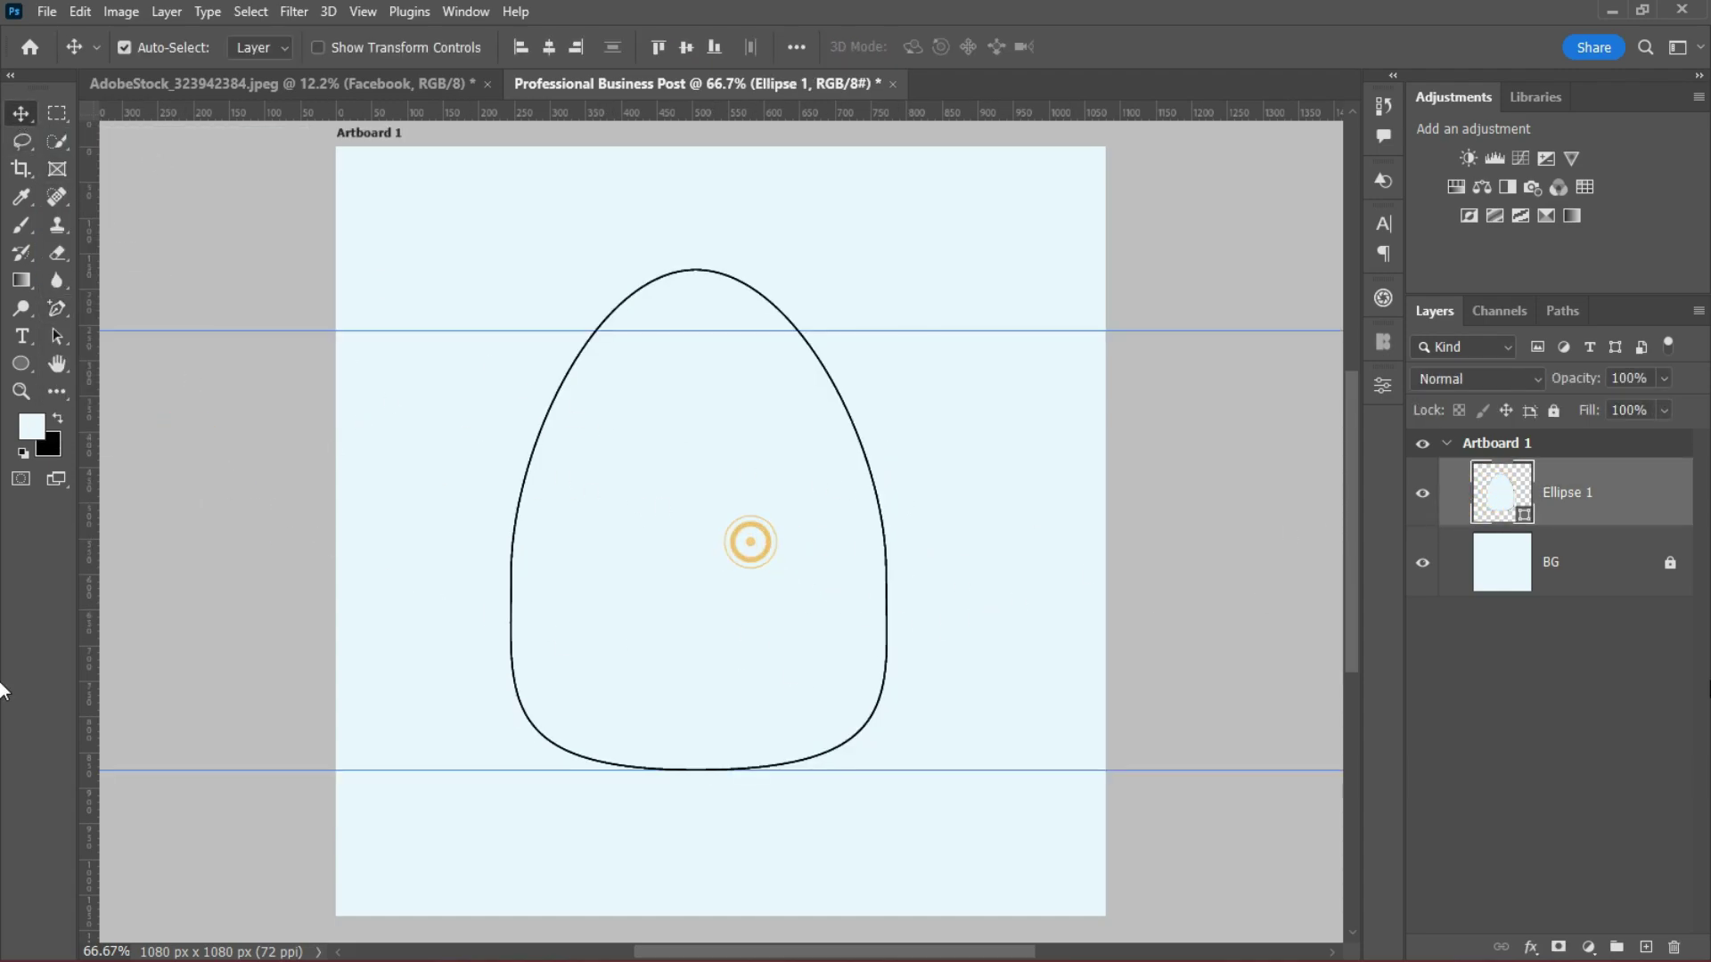
right_click(1615, 504)
left_click(1425, 358)
Apply a blue Color Overlay in Normal mode at 100% opacity to the Ellipse 1 layer.
double_click(1649, 479)
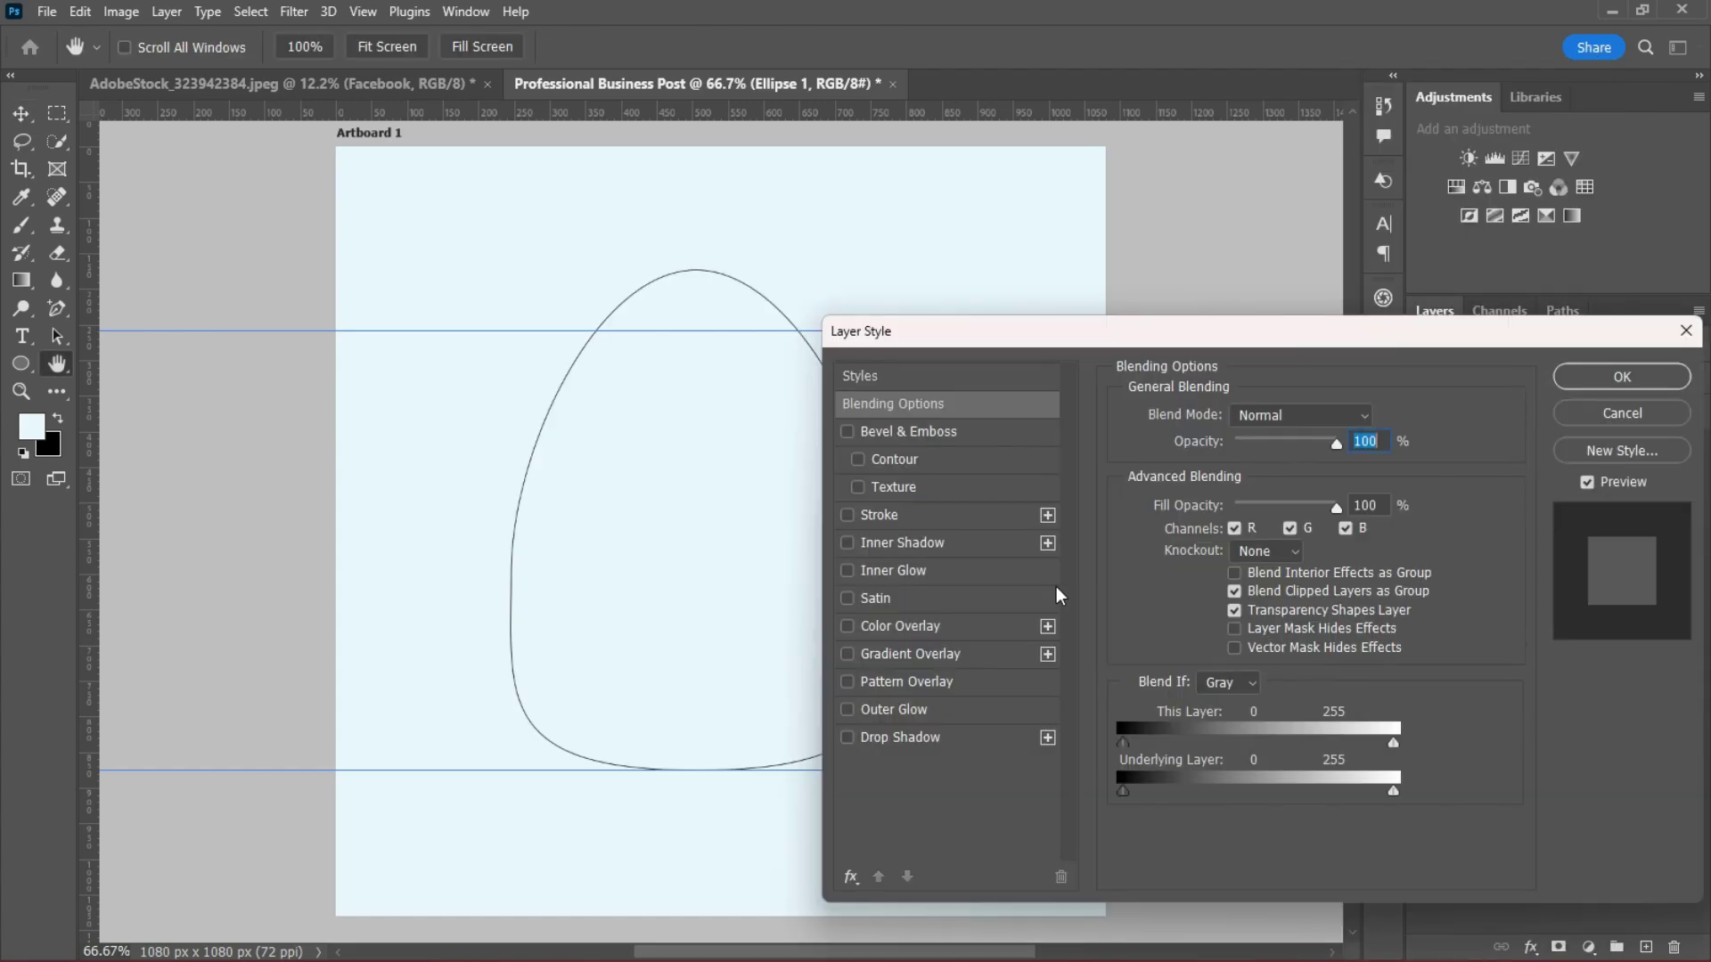
left_click(849, 682)
left_click(845, 682)
left_click(902, 627)
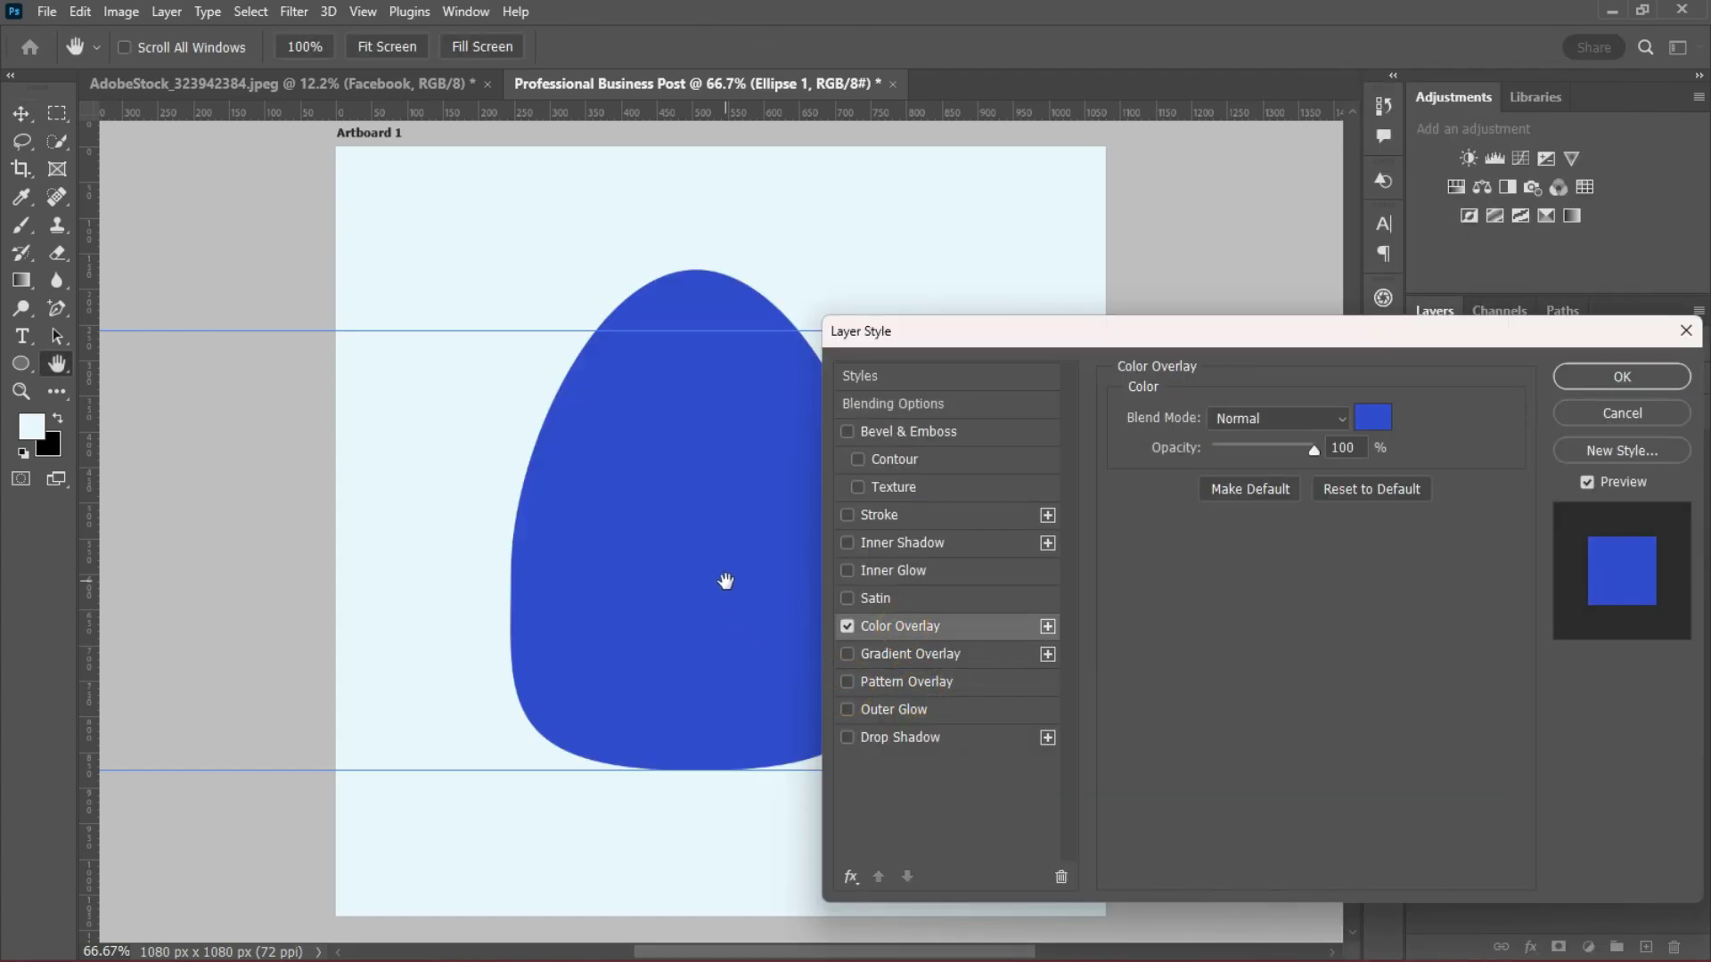
left_click(1622, 377)
Scale the blue egg shape down to about 78% width and 72% height.
left_click_drag(768, 565, 769, 595)
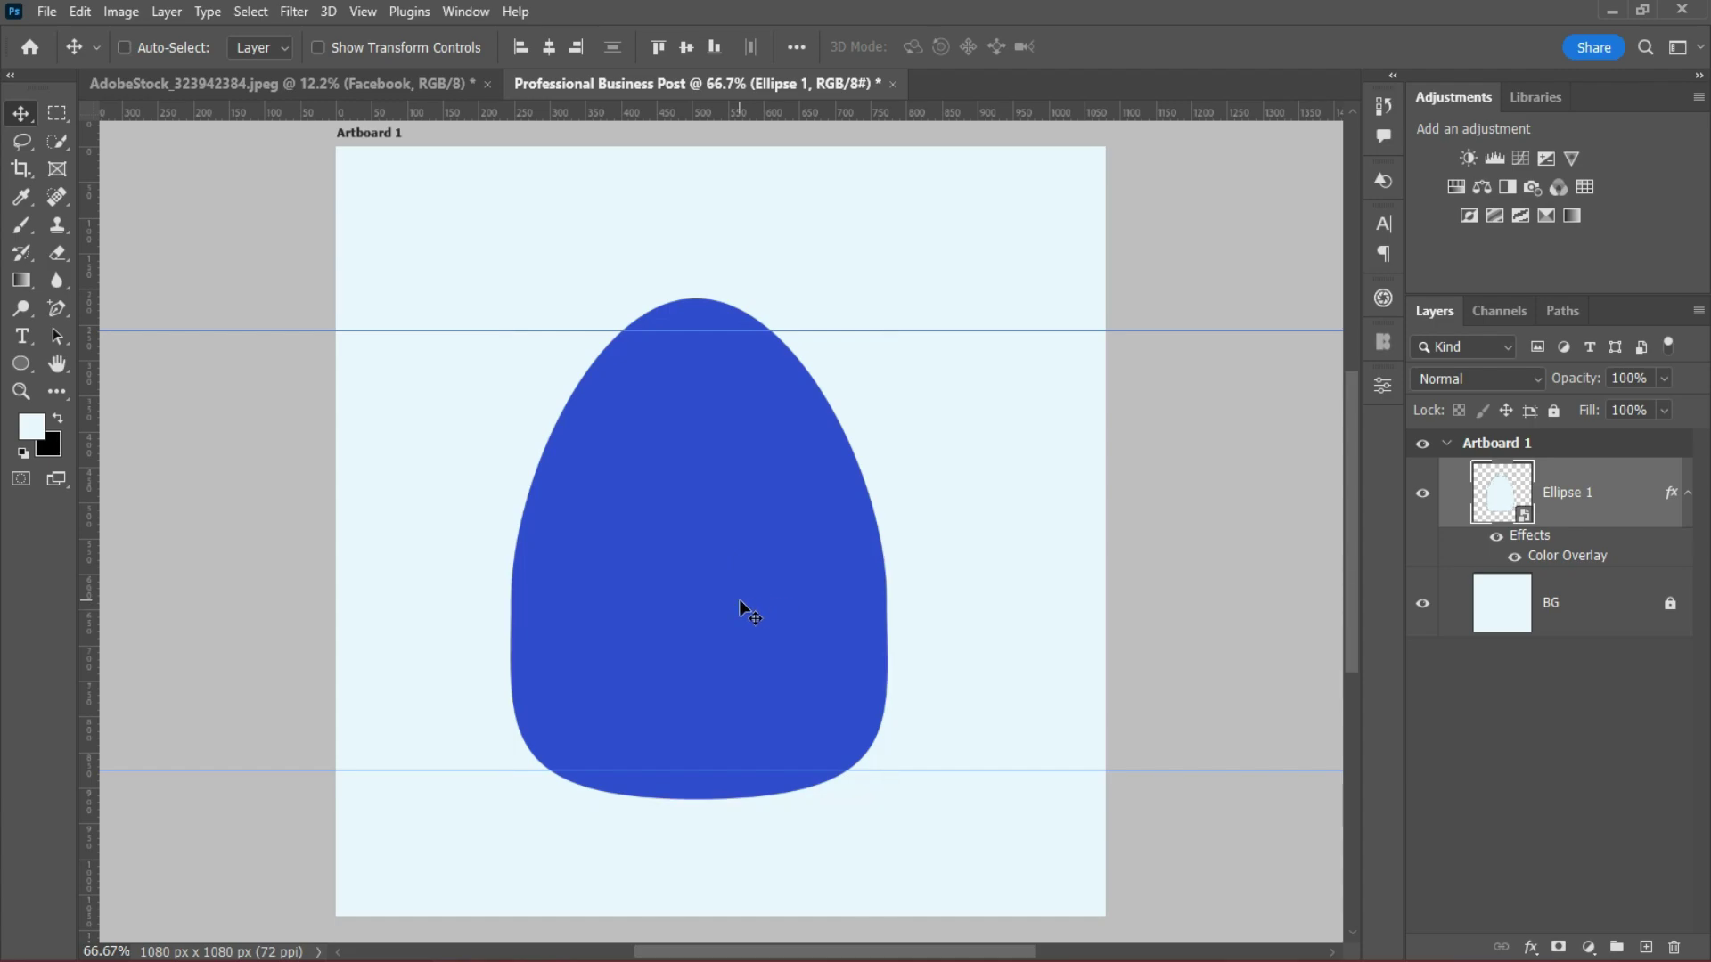
key("ctrl+t")
left_click_drag(885, 546, 800, 561)
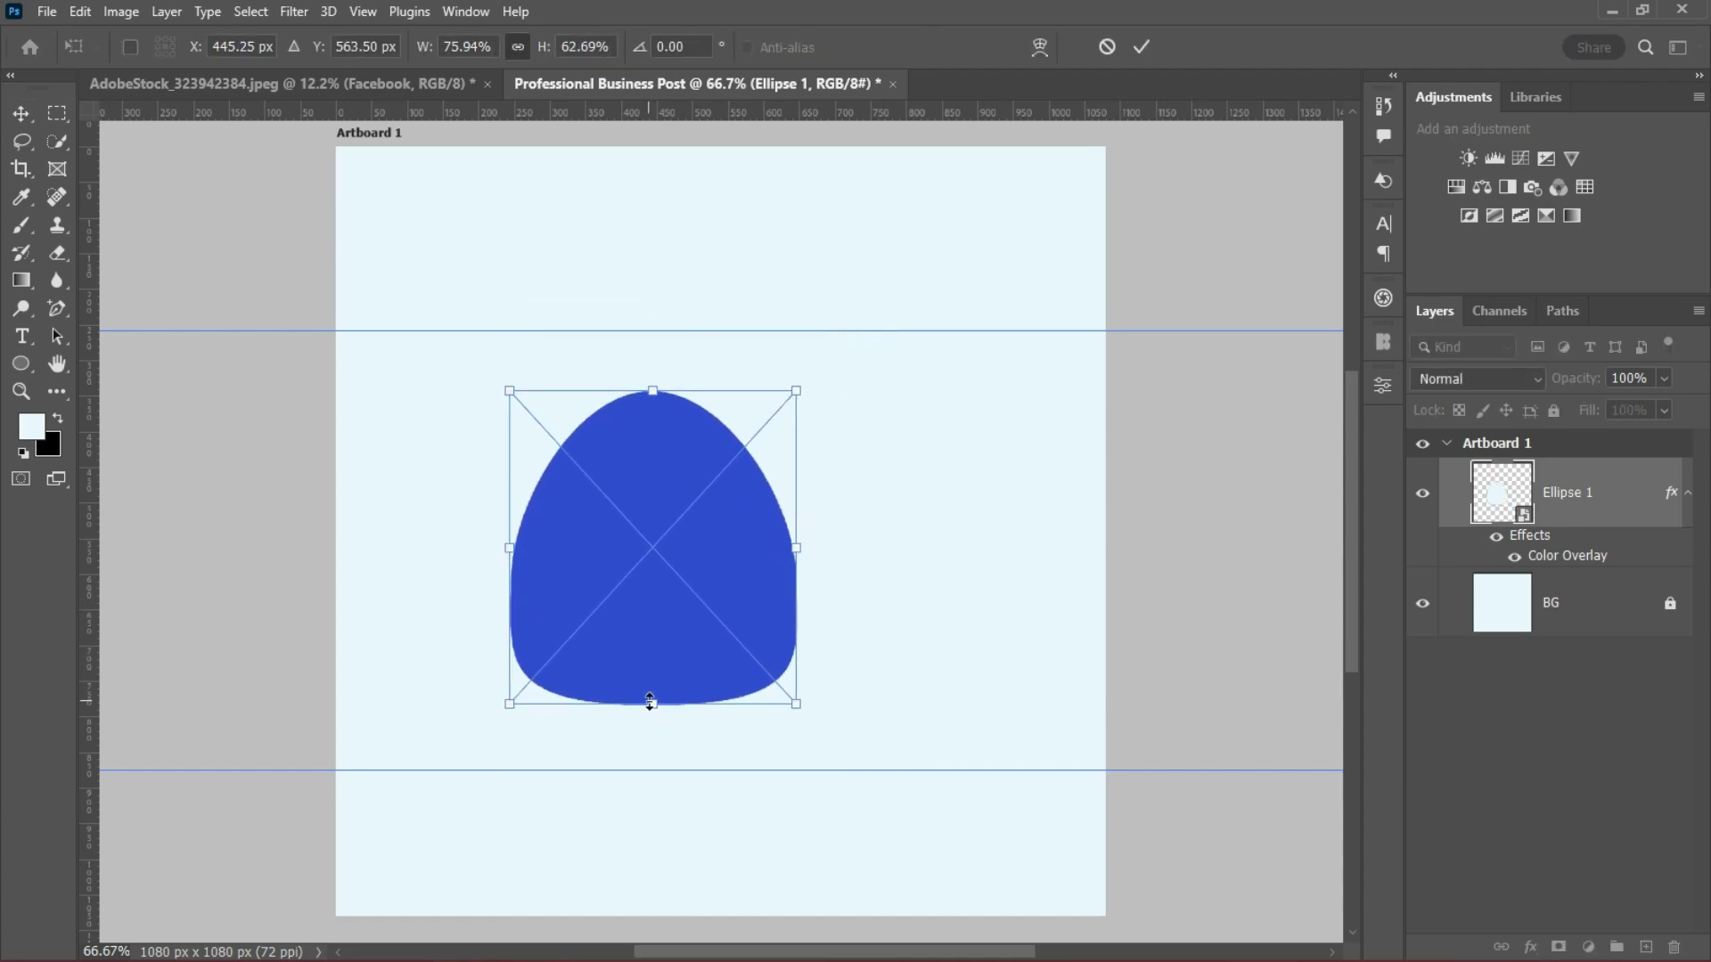
left_click_drag(655, 706, 657, 744)
left_click_drag(799, 565, 803, 566)
left_click(1144, 49)
Duplicate the blue egg shape and change the copy's Color Overlay to golden yellow.
mouse_move(672, 558)
left_mouse_down()
mouse_move(905, 561)
mouse_move(661, 573)
left_mouse_up()
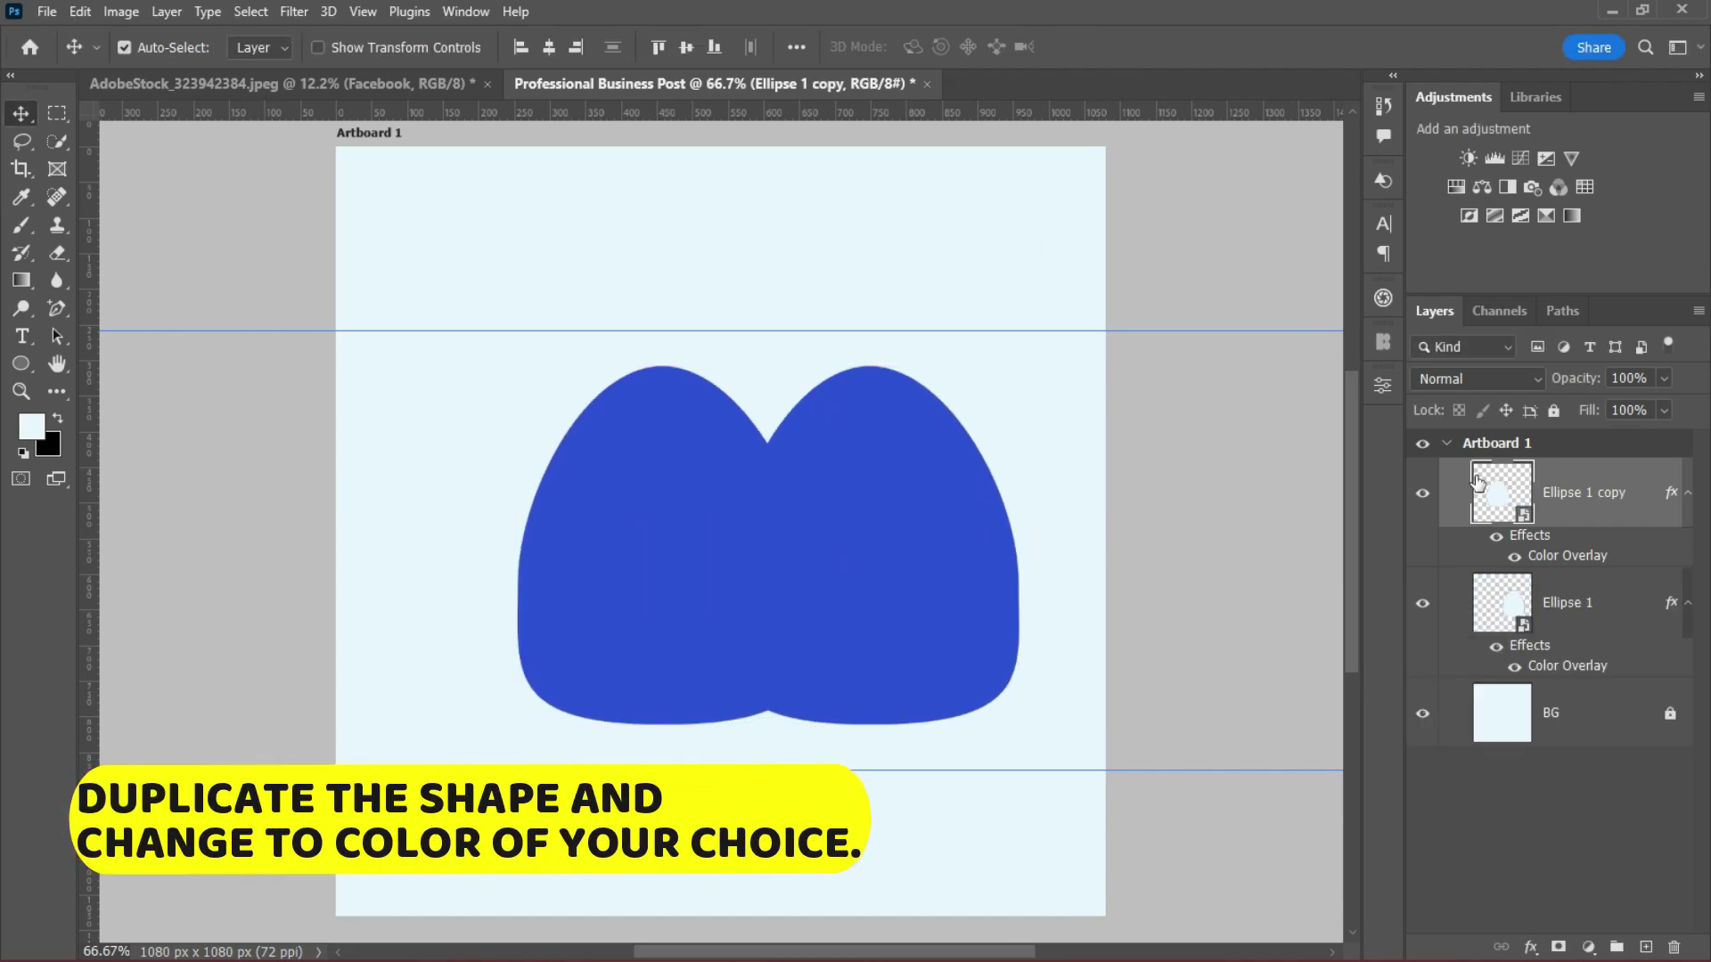
double_click(1623, 477)
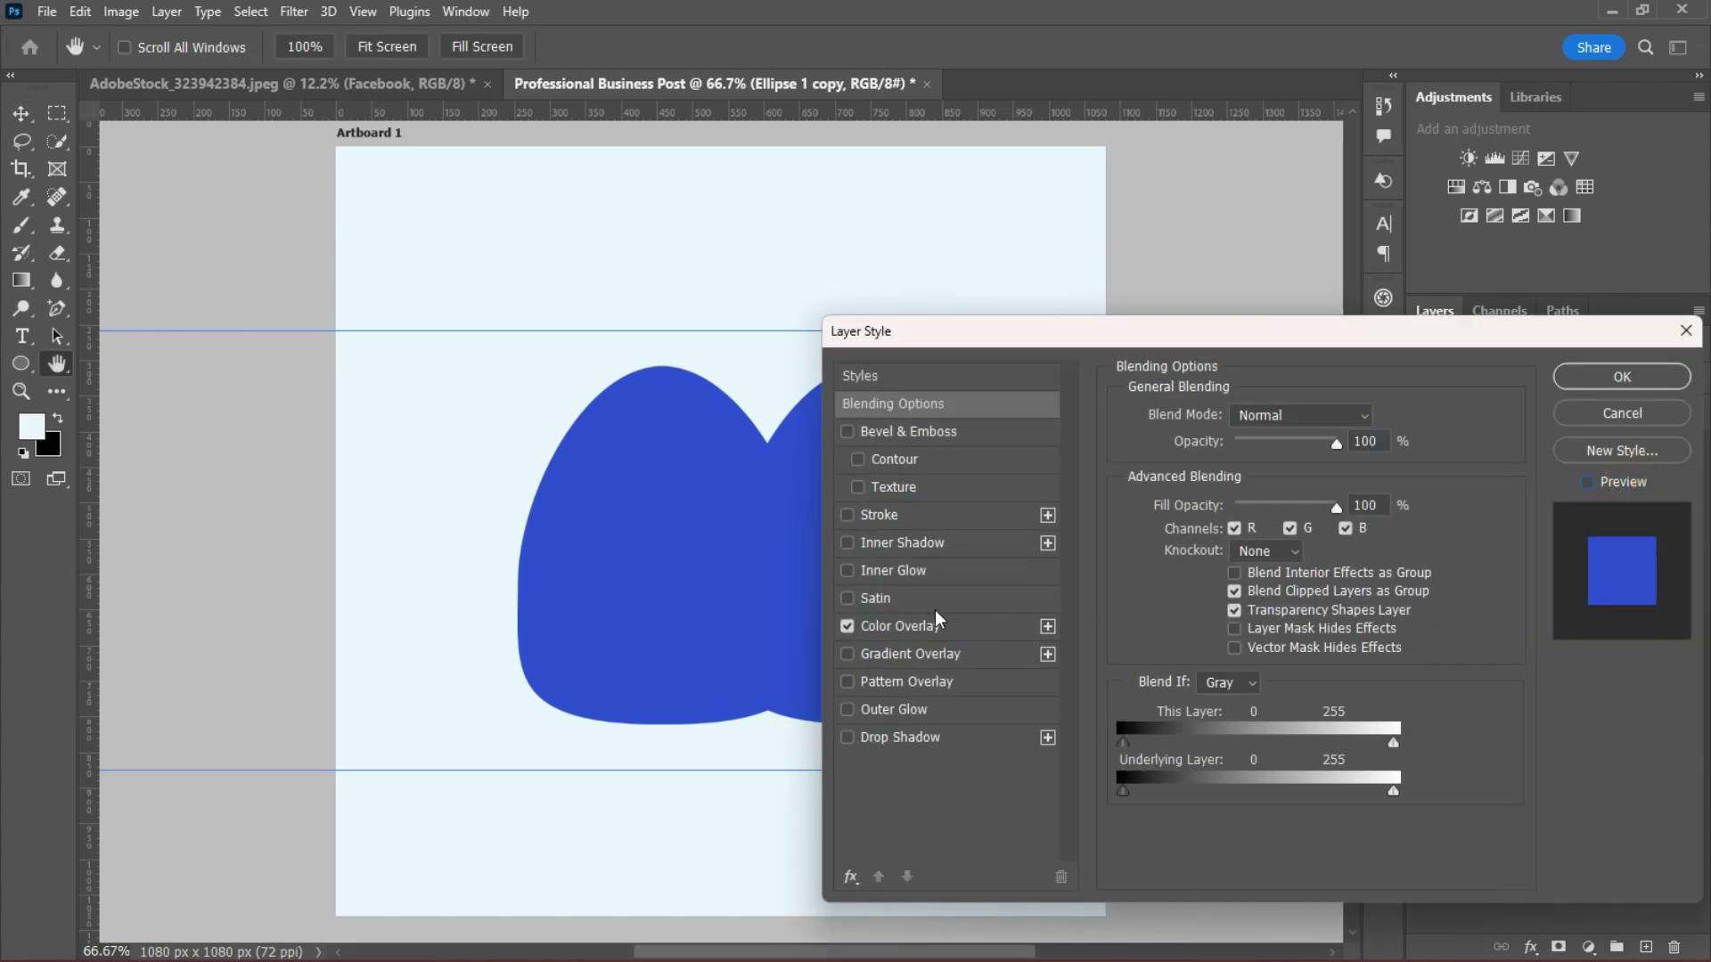
left_click(901, 626)
left_click(1375, 420)
left_click(1223, 538)
left_click_drag(1223, 538, 1223, 549)
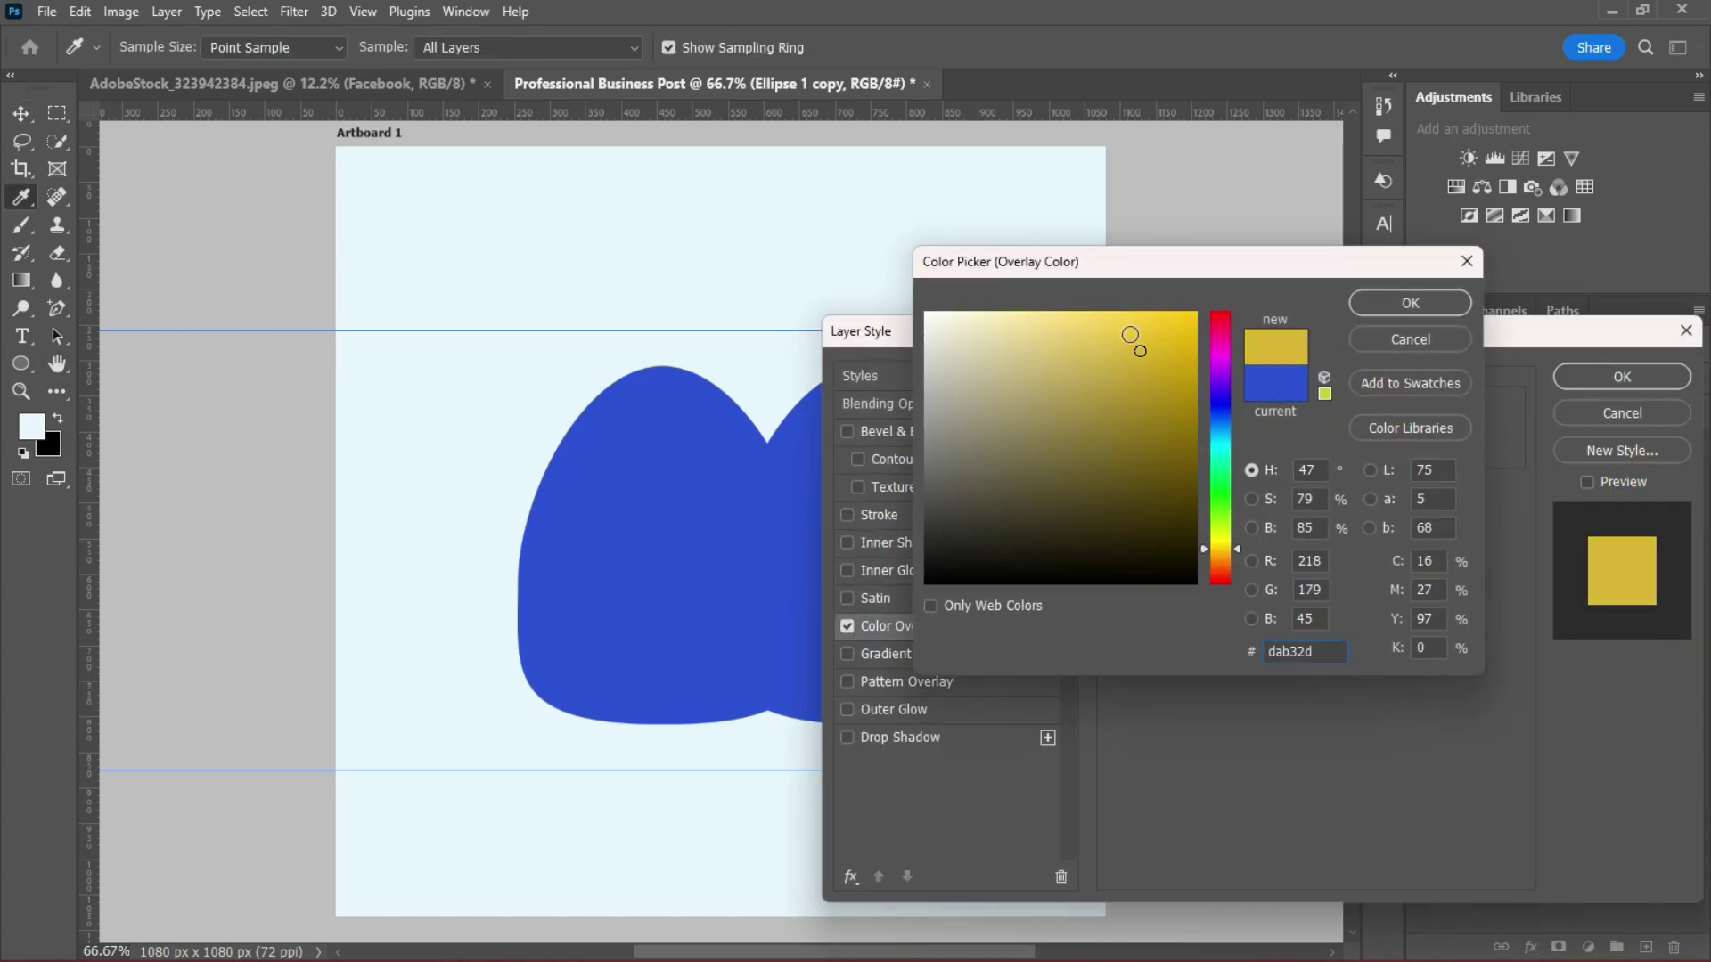
left_click(1136, 326)
left_click(1411, 303)
left_click(1622, 376)
Align the yellow and blue shapes on top of each other and move the blue layer above the yellow one.
key("v")
left_click_drag(636, 692, 772, 638)
left_click_drag(959, 580, 850, 583)
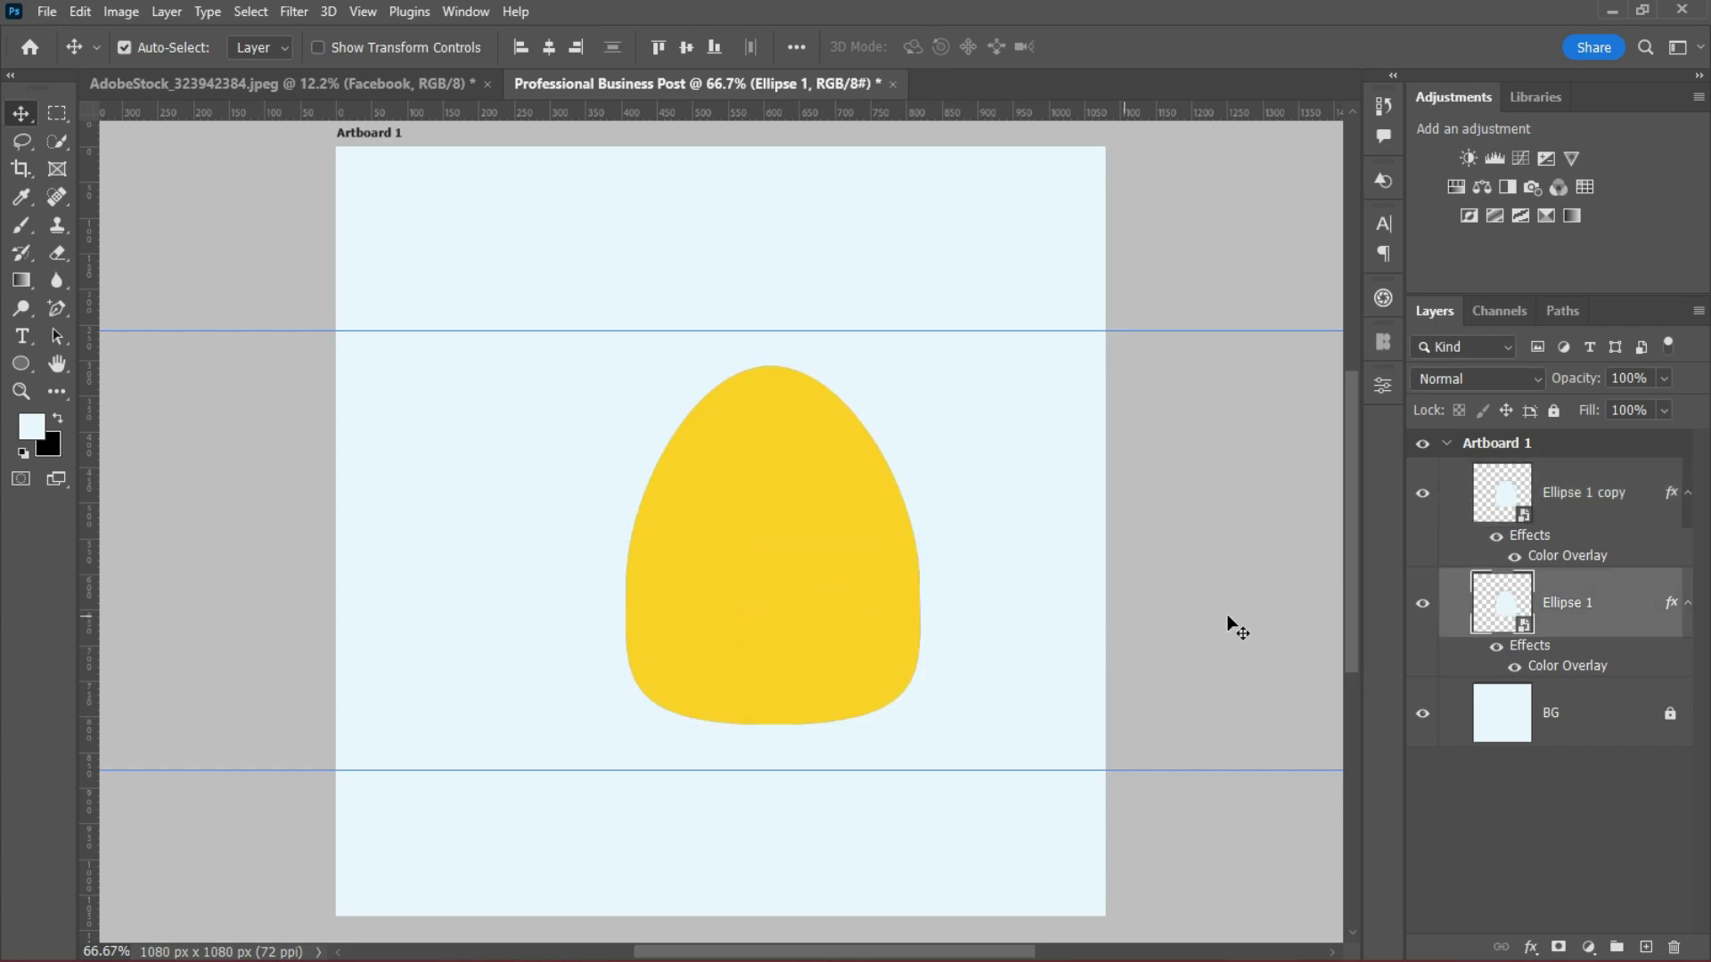
left_click_drag(1642, 600, 1568, 465)
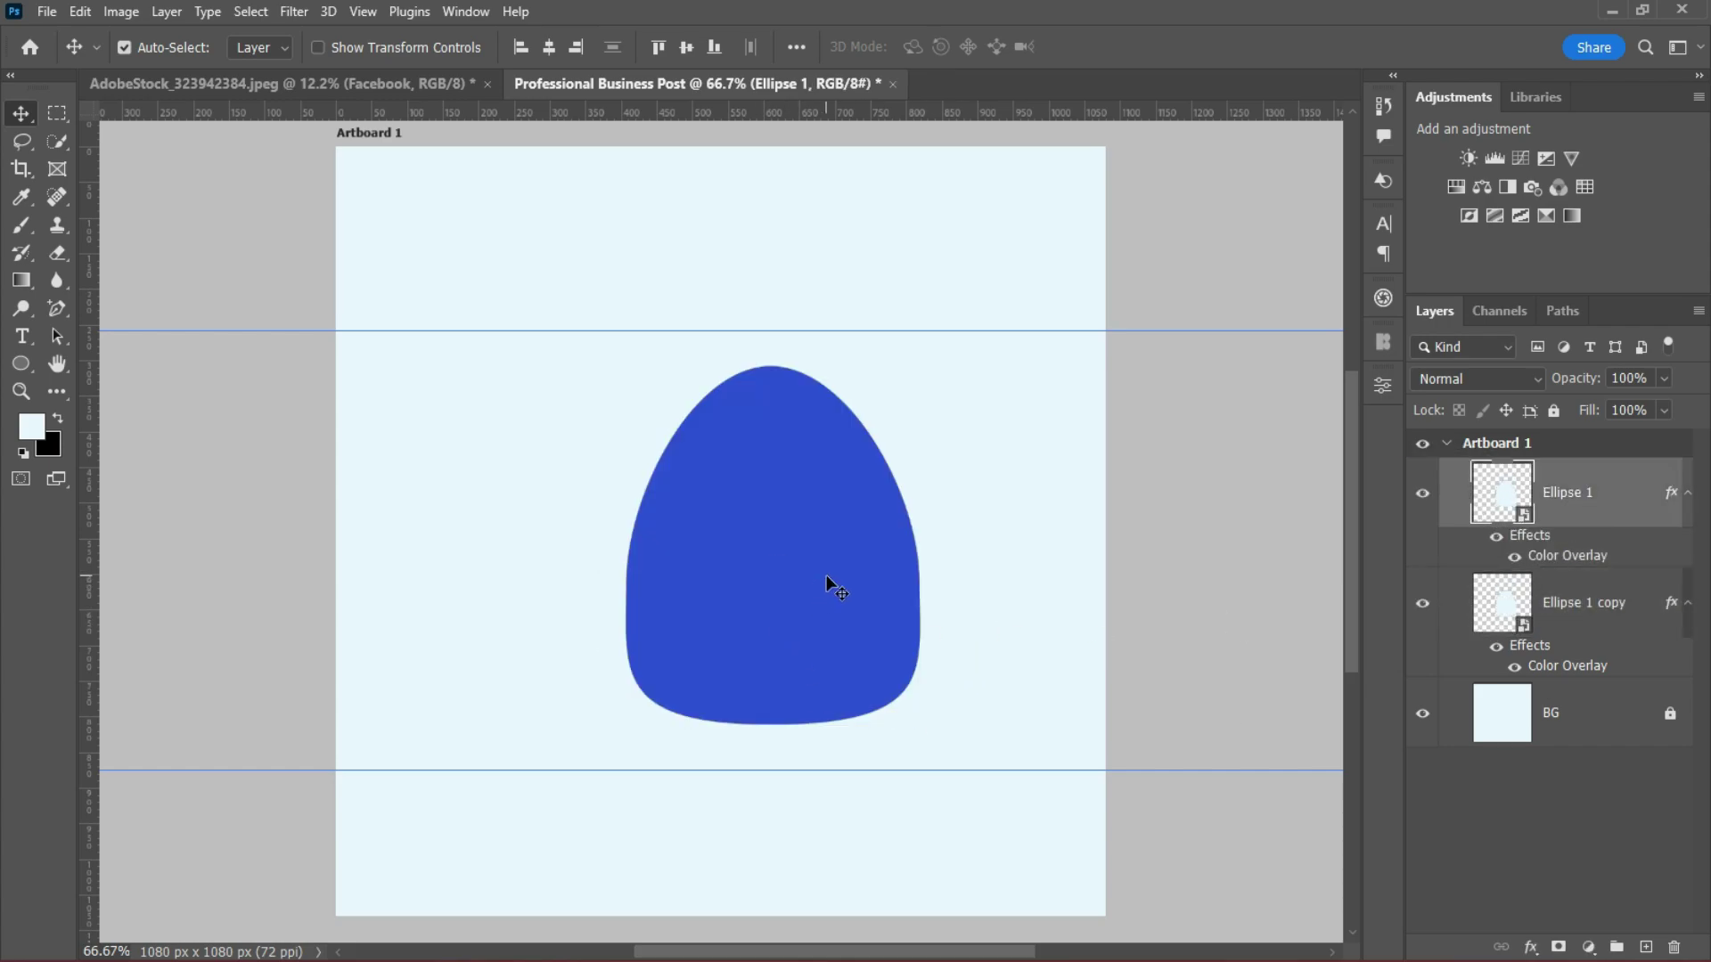
Rotate the blue shape about 49° counterclockwise.
key("ctrl+t")
left_click_drag(970, 371, 768, 329)
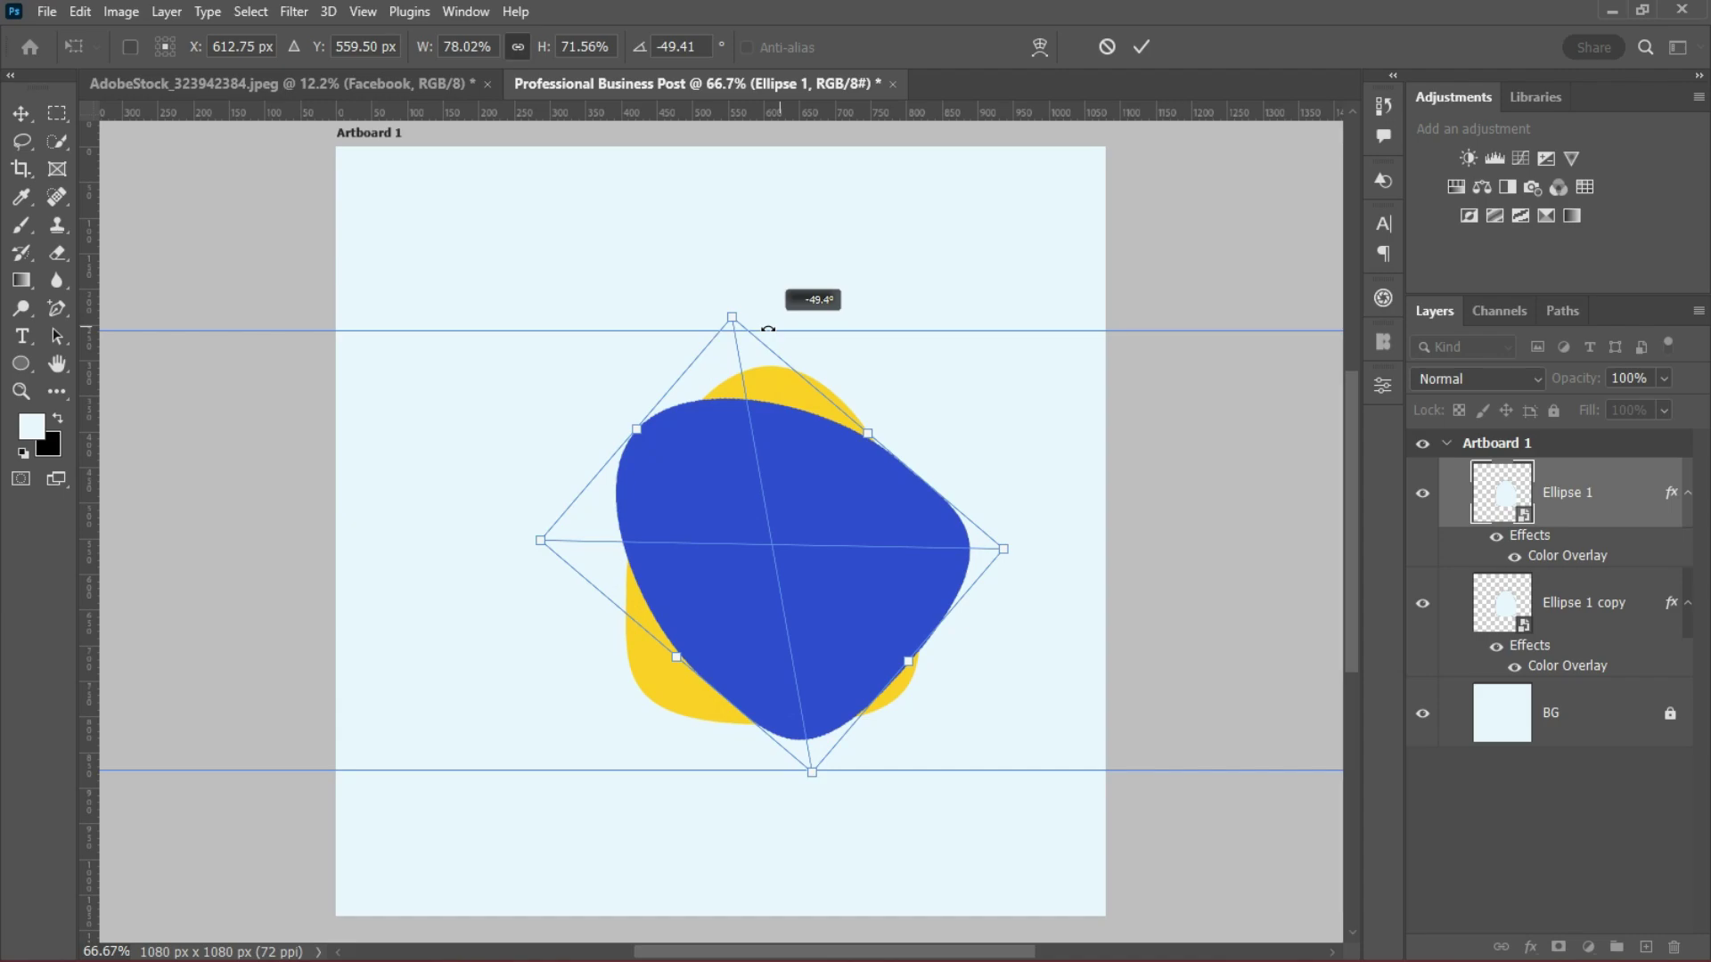
key("Return")
Rotate the yellow shape about 28° clockwise behind the blue one.
left_click(799, 383)
key("ctrl+t")
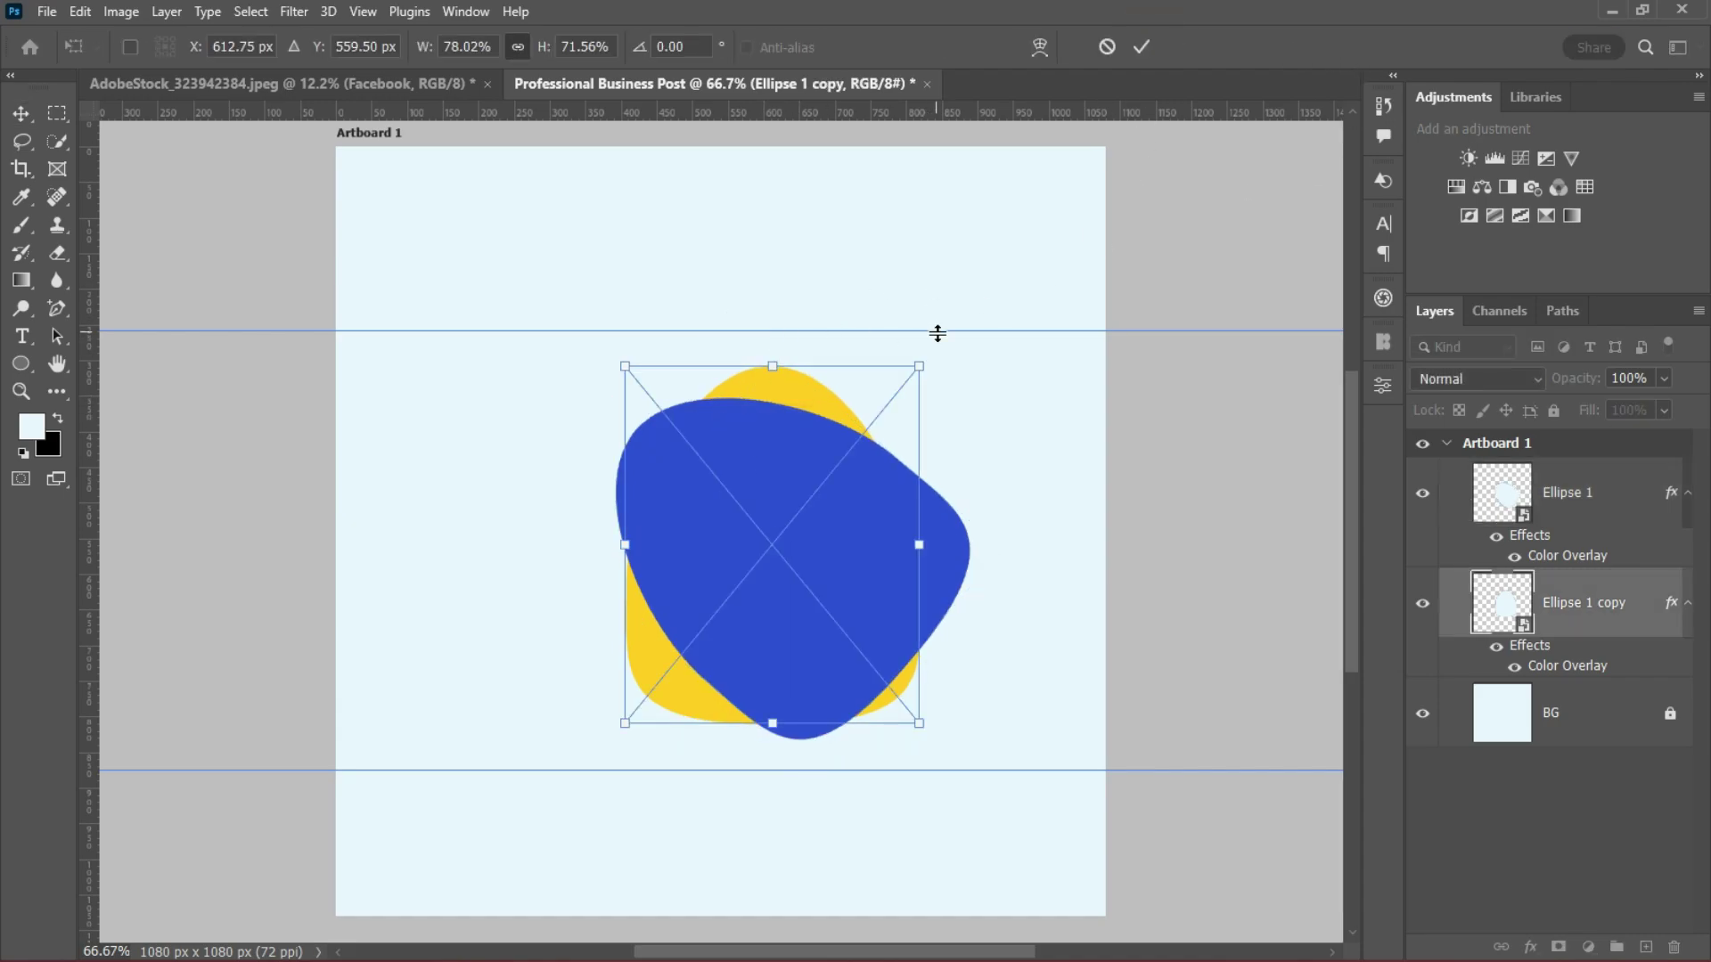
left_click_drag(938, 334, 1046, 455)
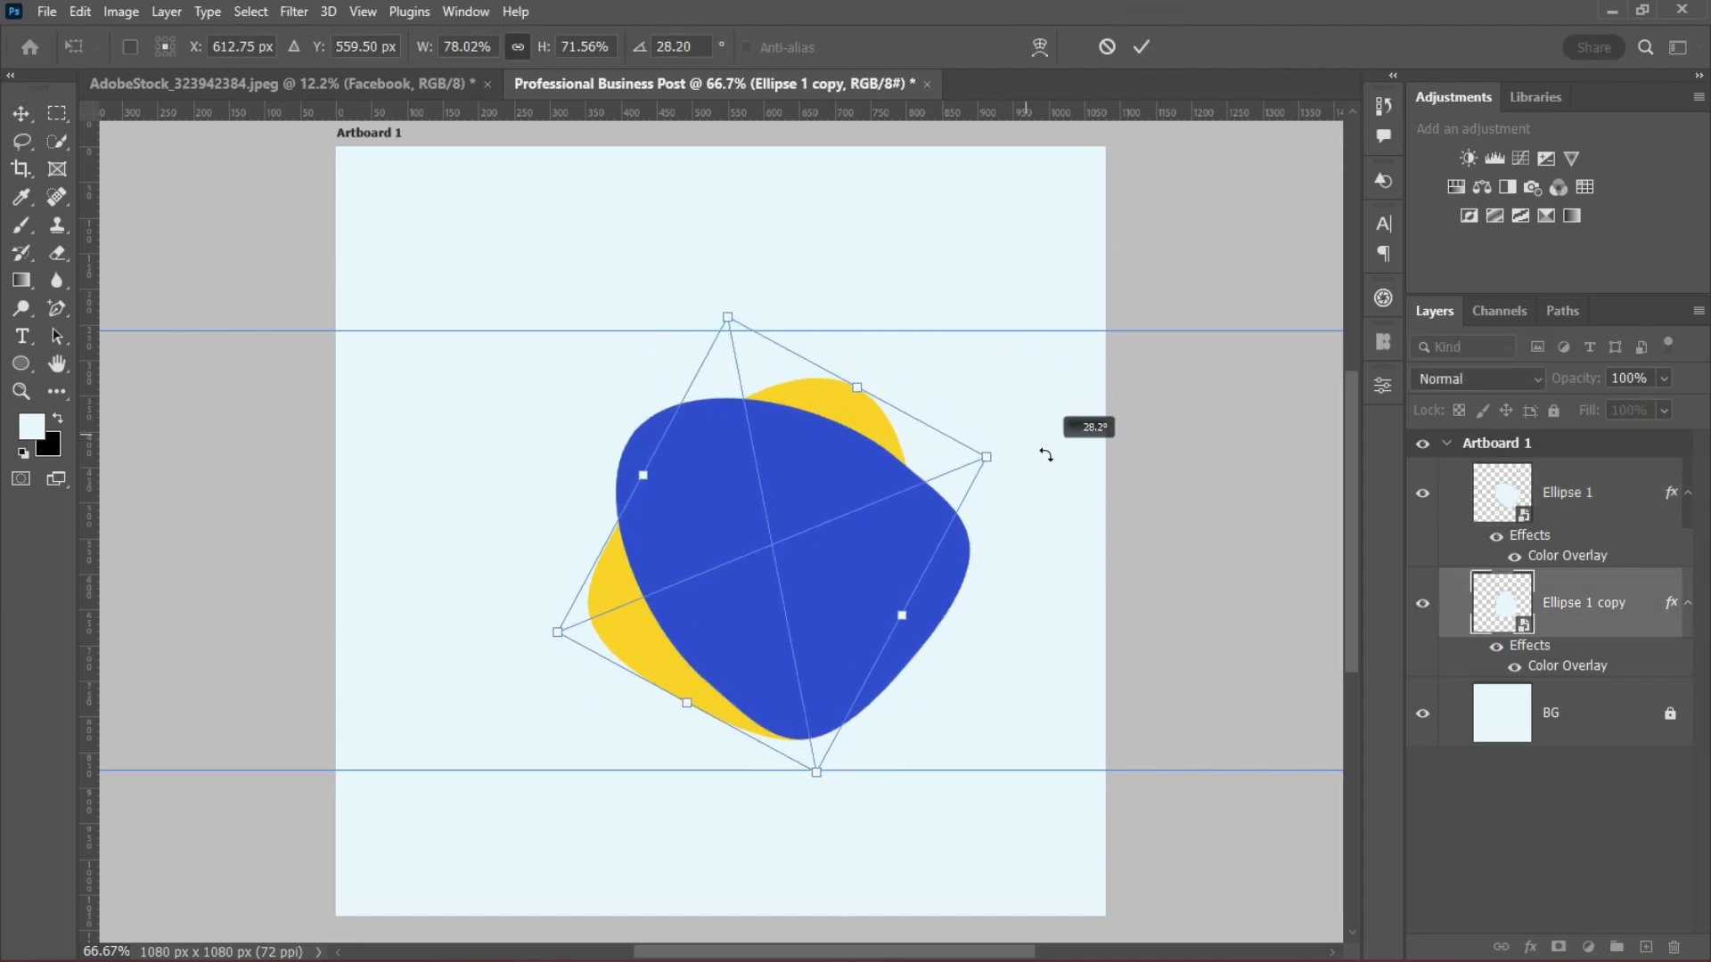
left_click(1141, 46)
Move the overlapping yellow and blue shapes toward the artboard's right side and remove both horizontal guides.
left_click_drag(619, 602, 636, 628)
left_click_drag(860, 420, 947, 403)
left_click_drag(799, 542, 874, 527)
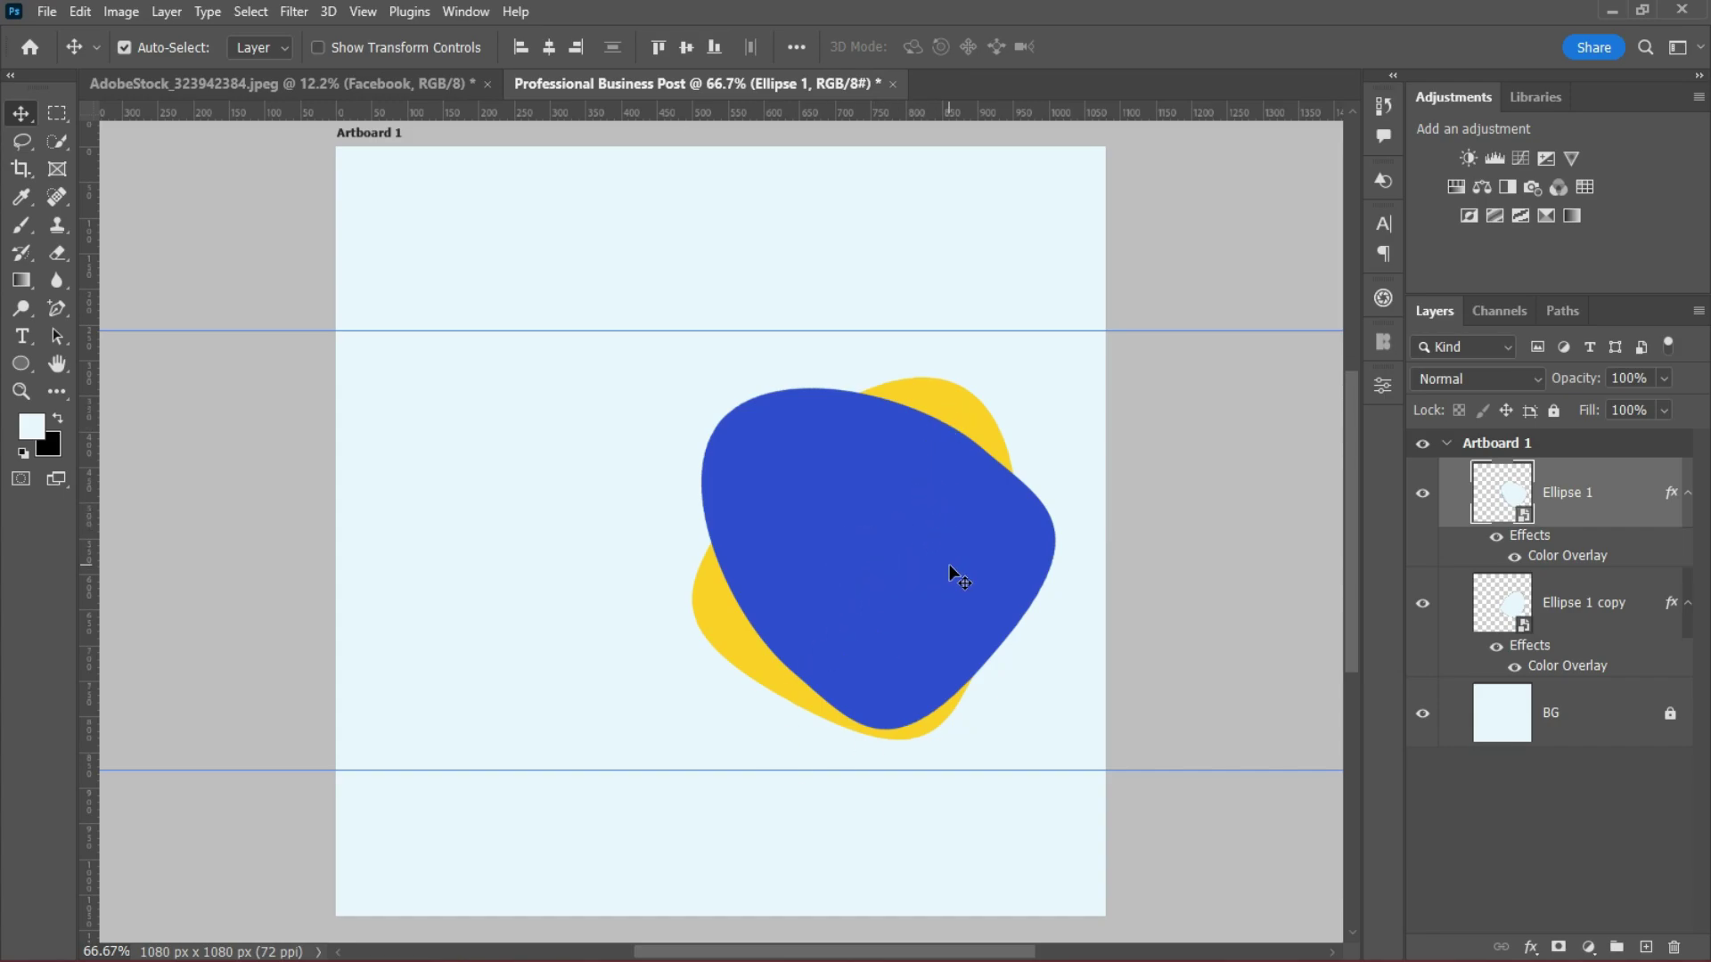
left_click_drag(702, 332, 703, 111)
left_click_drag(603, 771, 604, 112)
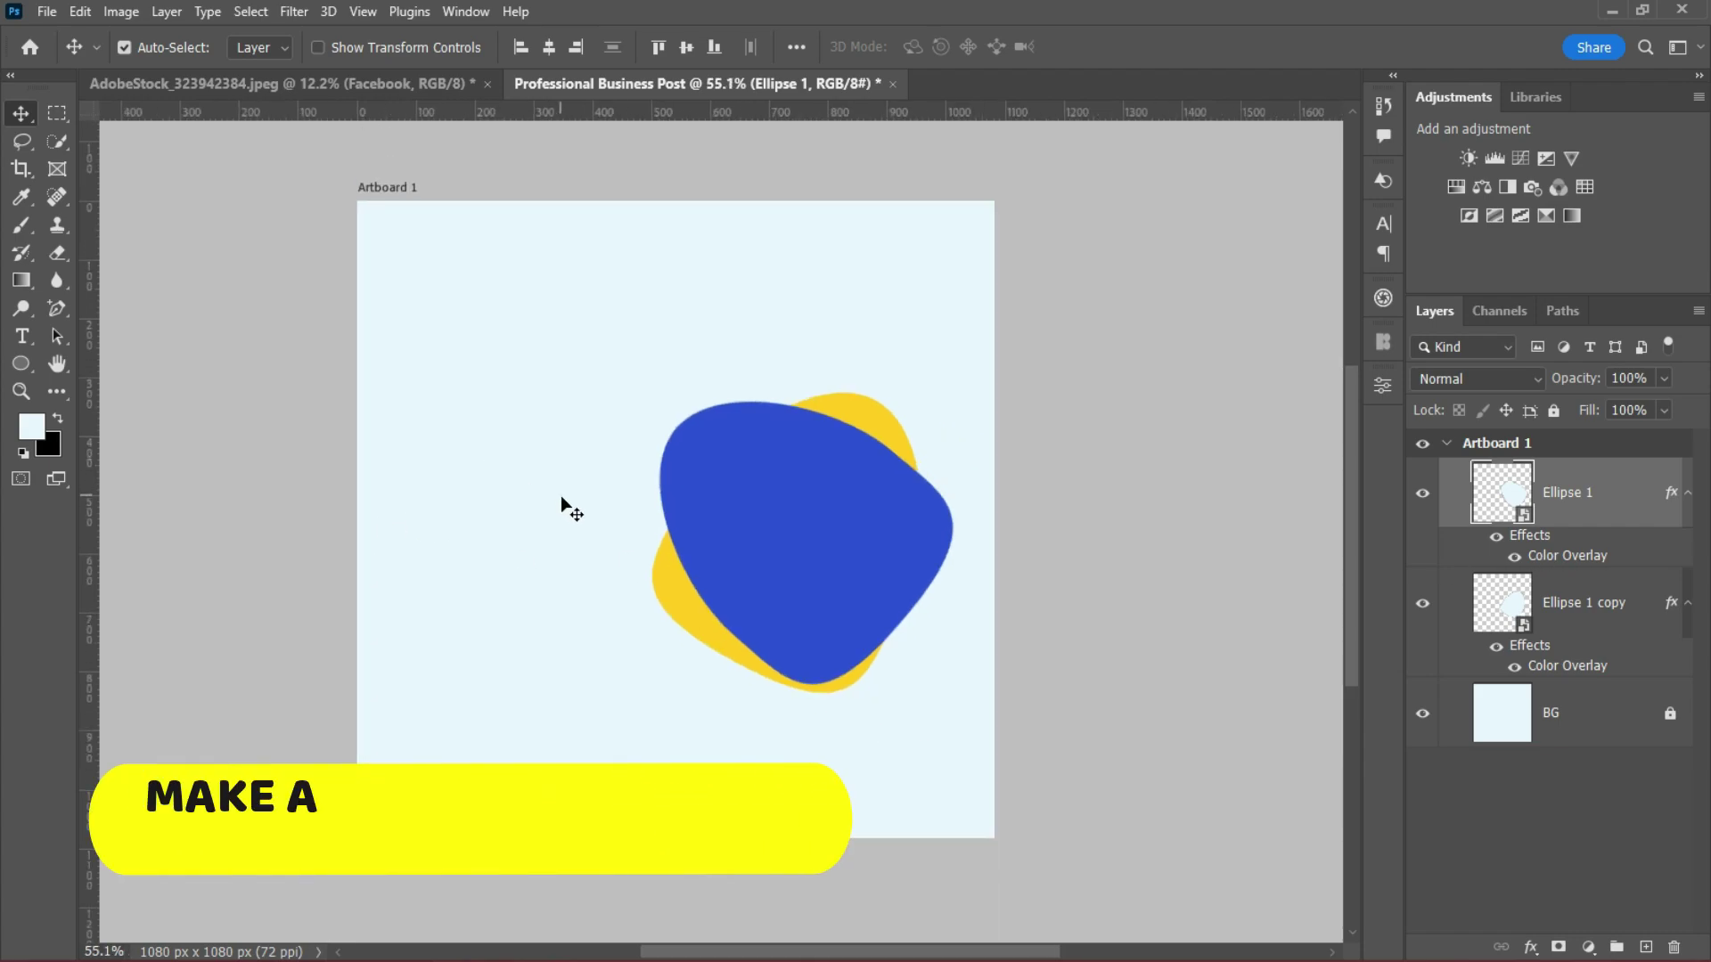
Draw a rectangle about 611 by 1101 px over the artboard's left part and remove its stroke.
key("u")
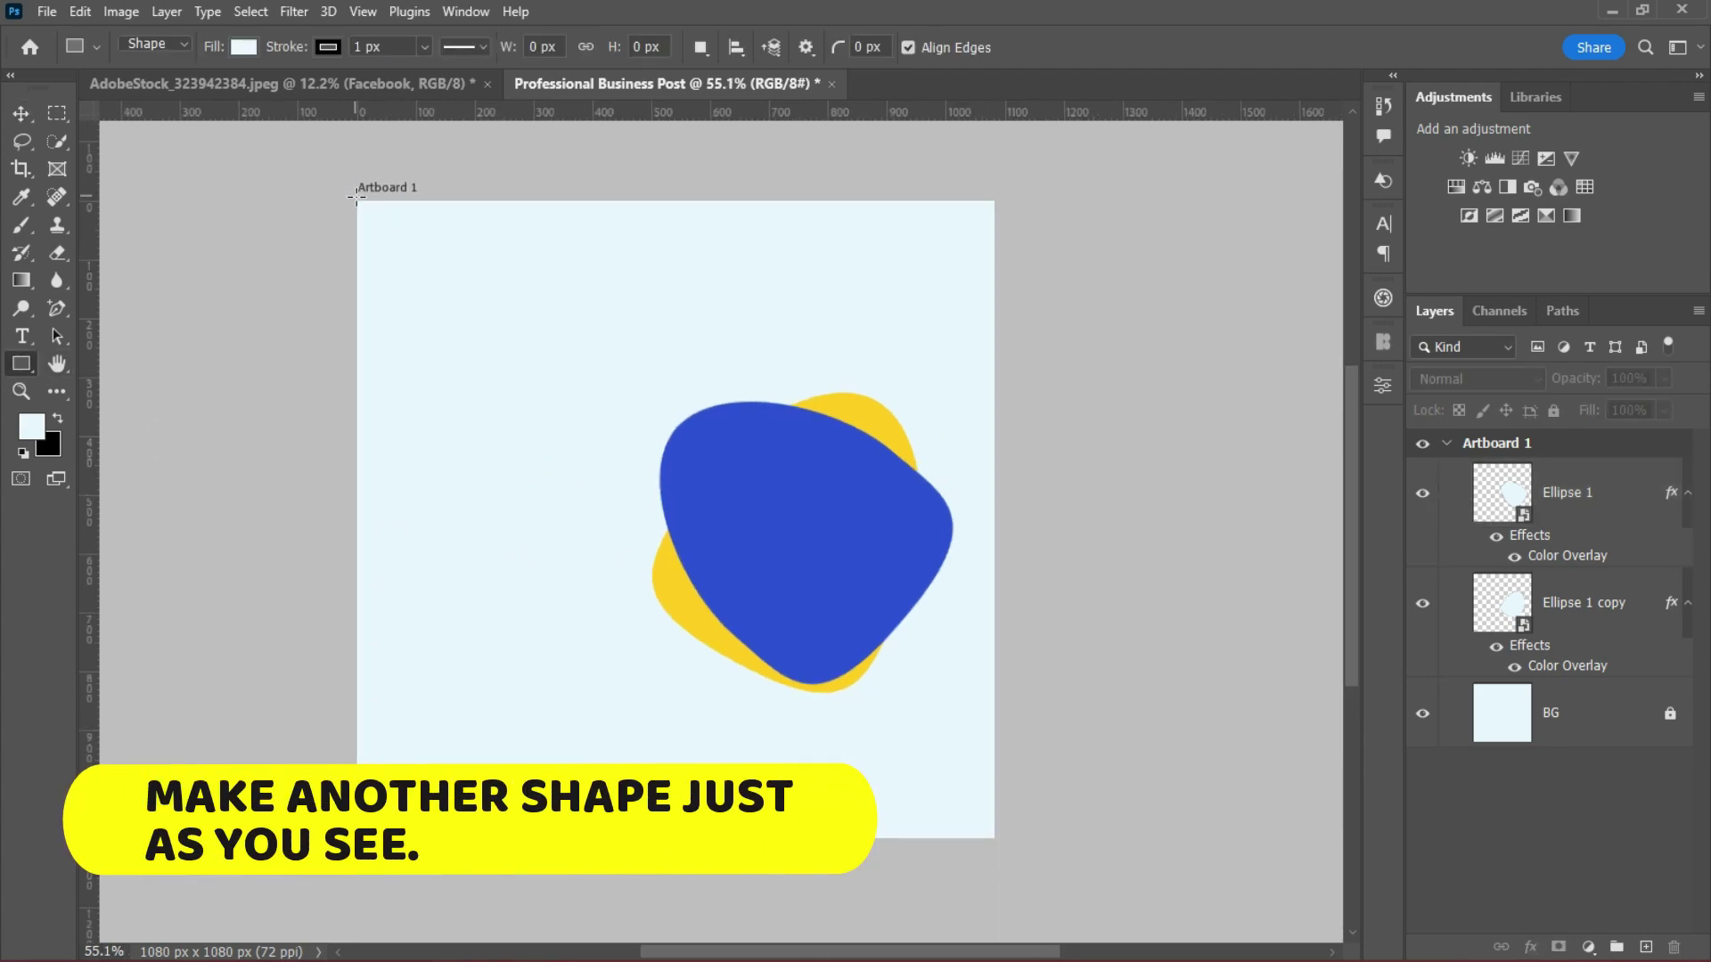
left_click_drag(356, 202, 716, 848)
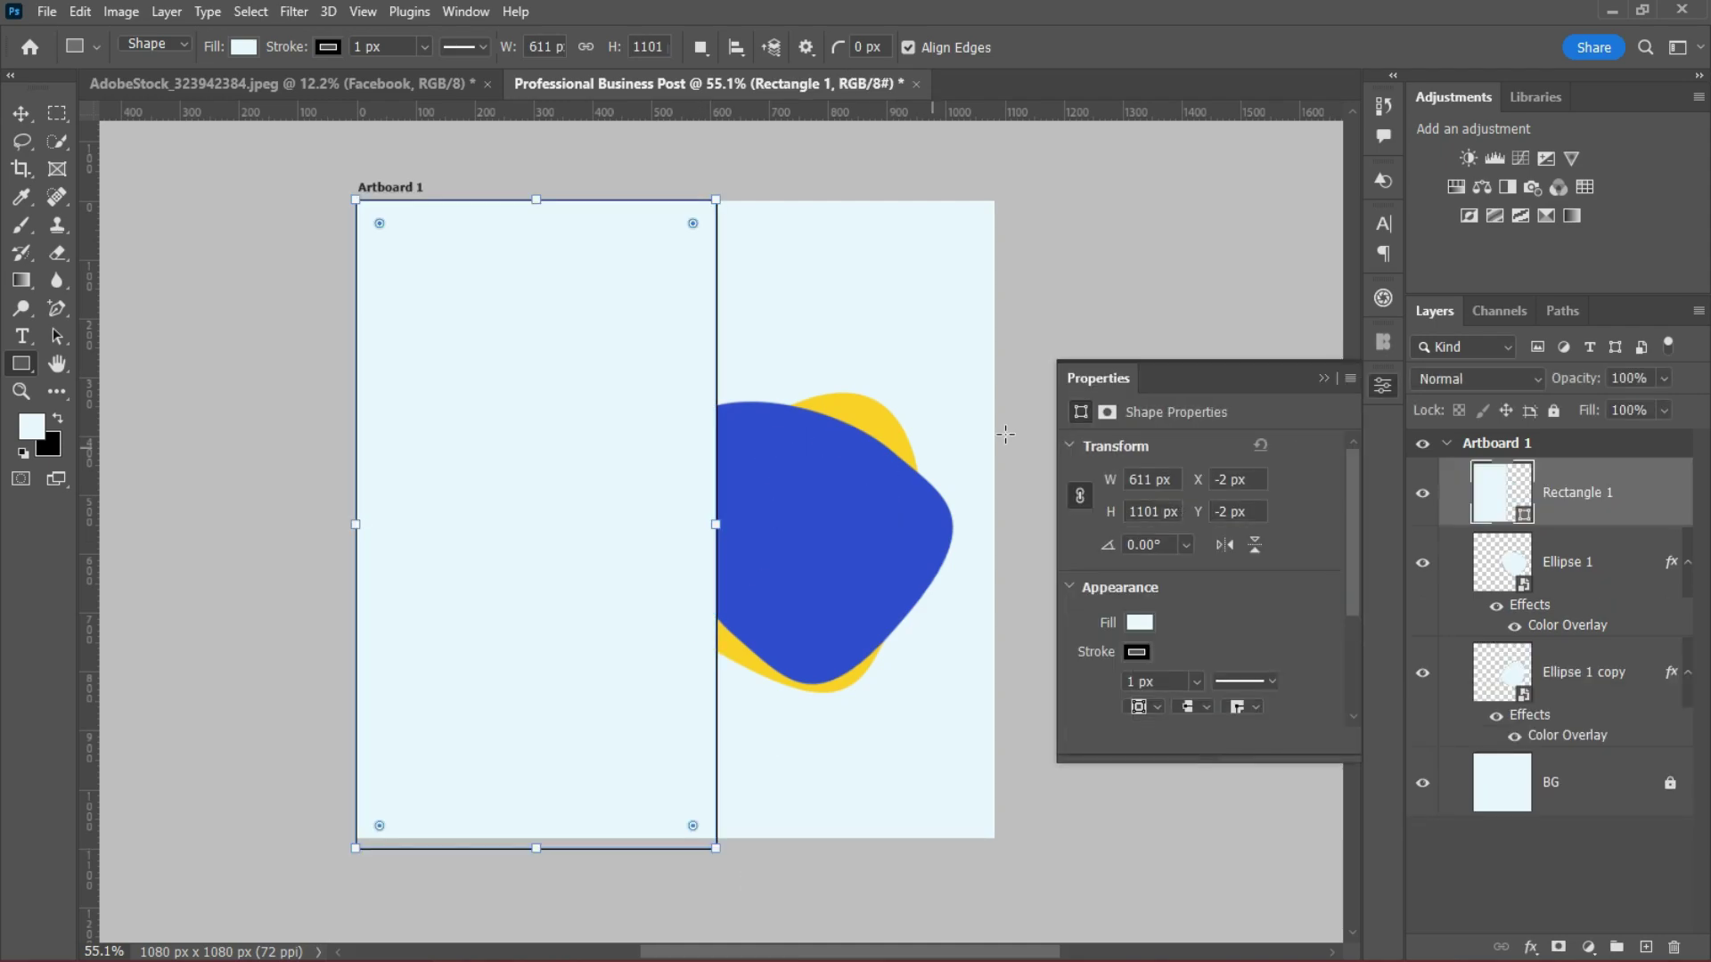
left_click(1137, 651)
left_click(1091, 603)
left_click(1298, 553)
left_click(1140, 623)
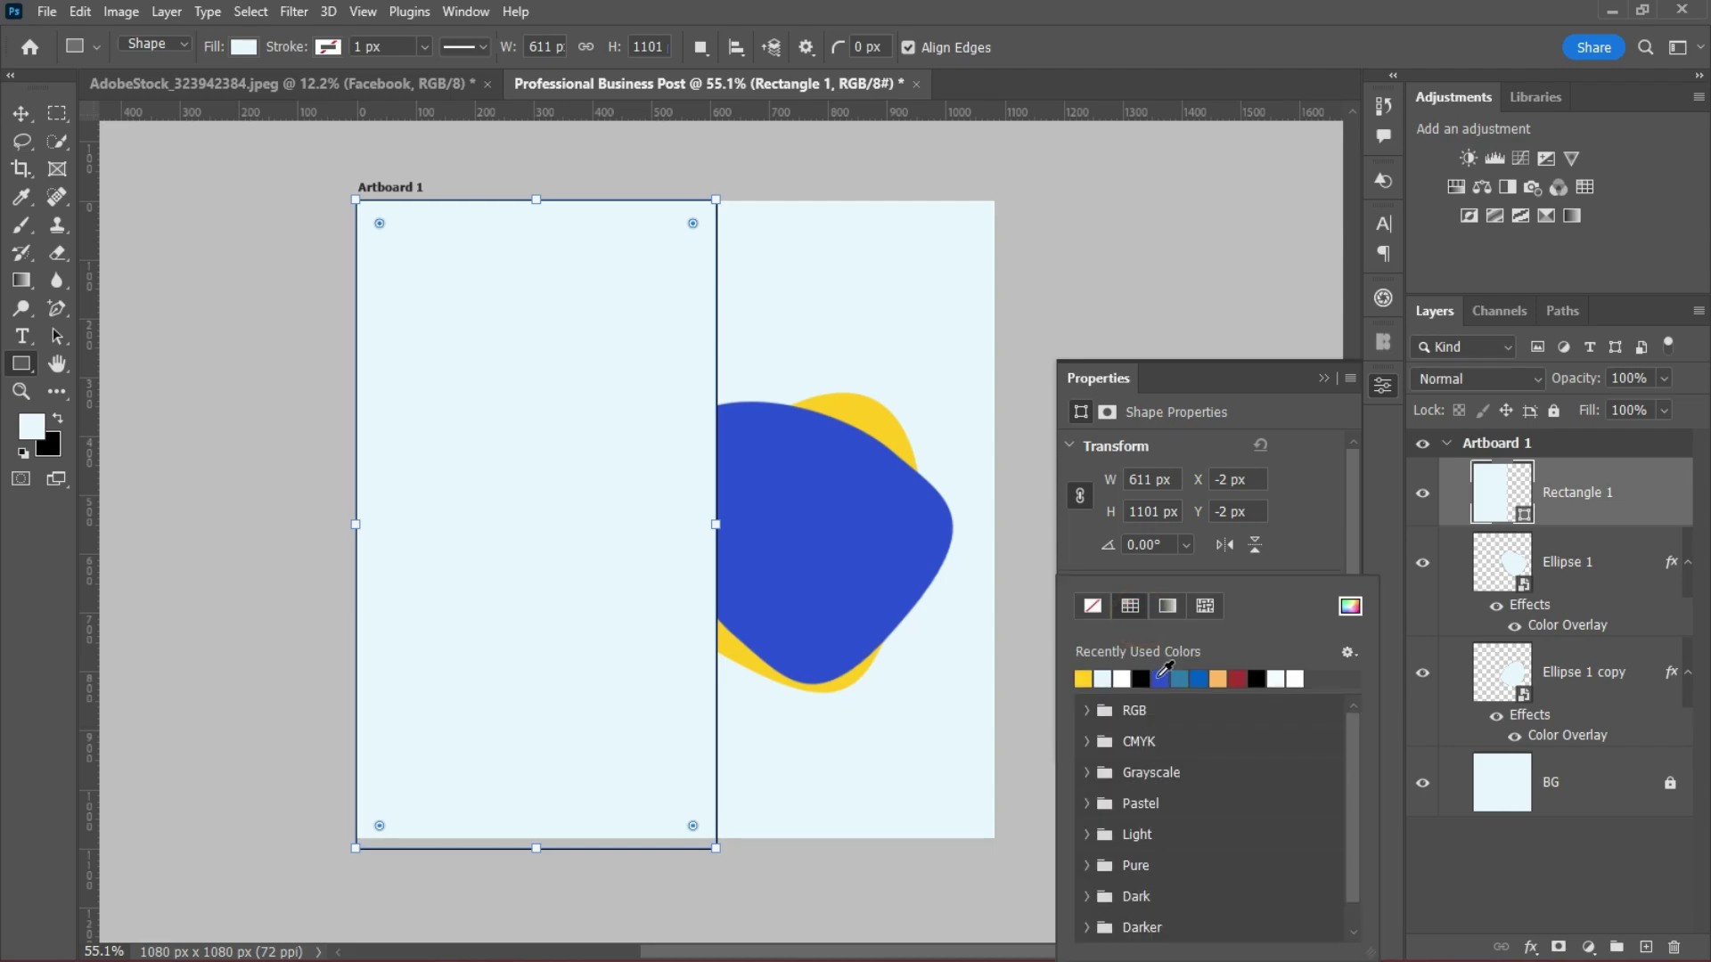
key("Escape")
Fill the rectangle with the blue sampled from the organic shape.
key("v")
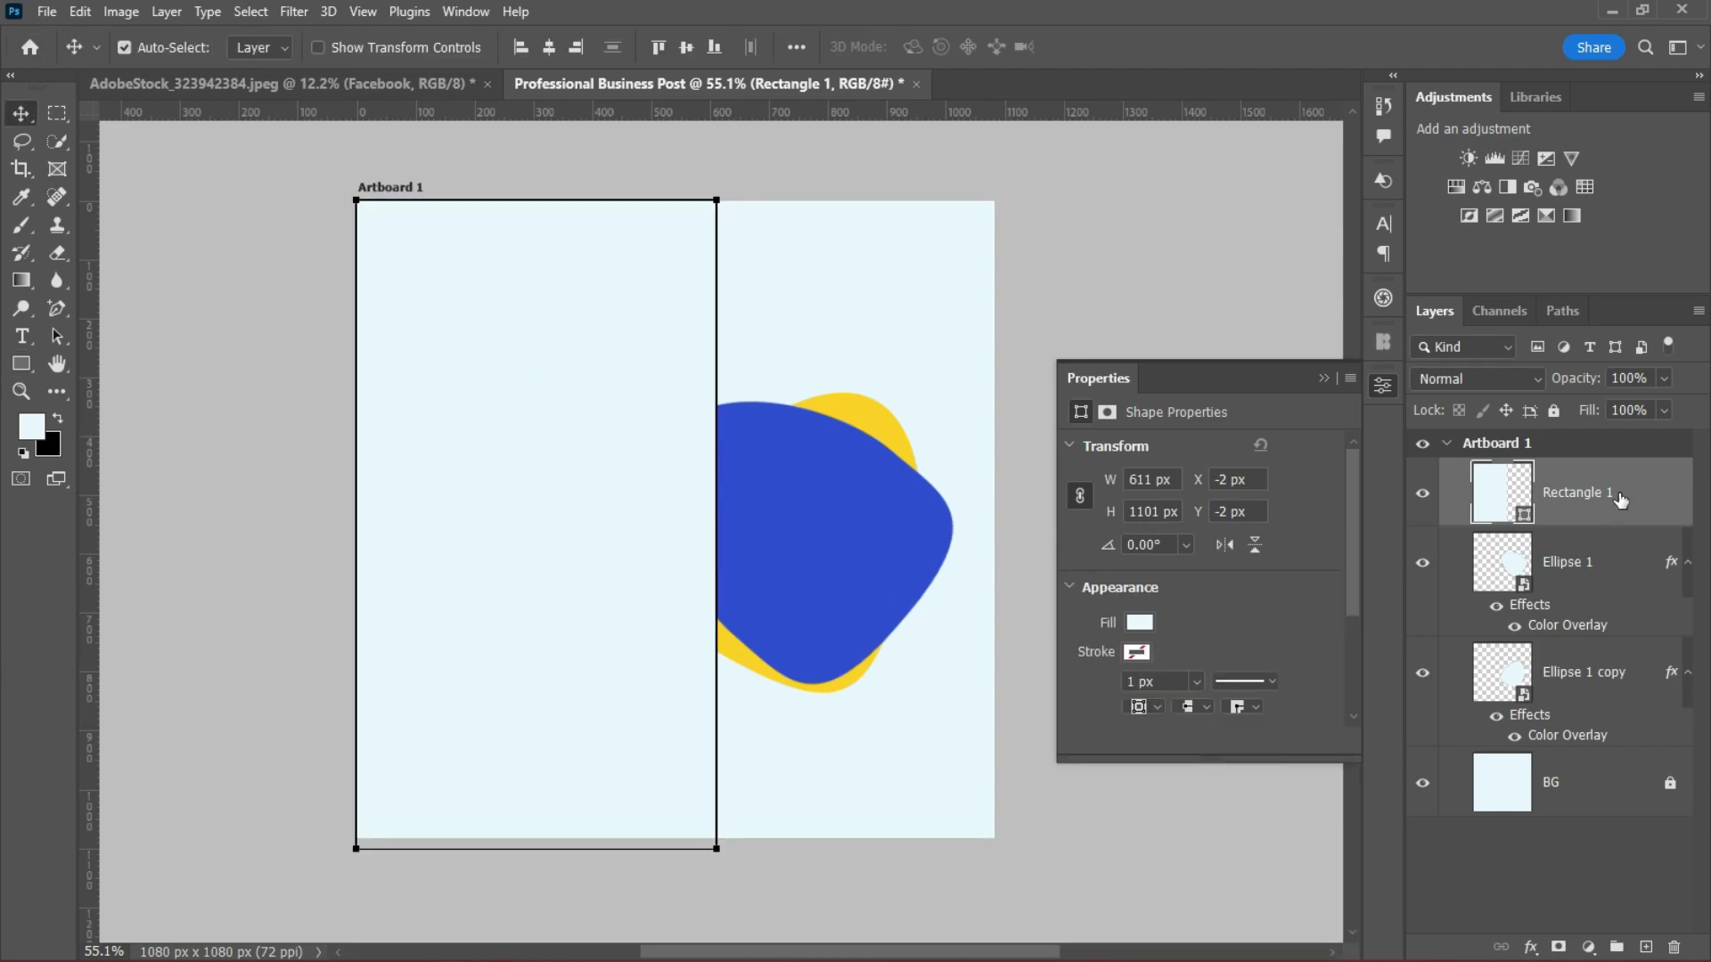
double_click(1490, 499)
left_click(882, 517)
left_click(1410, 301)
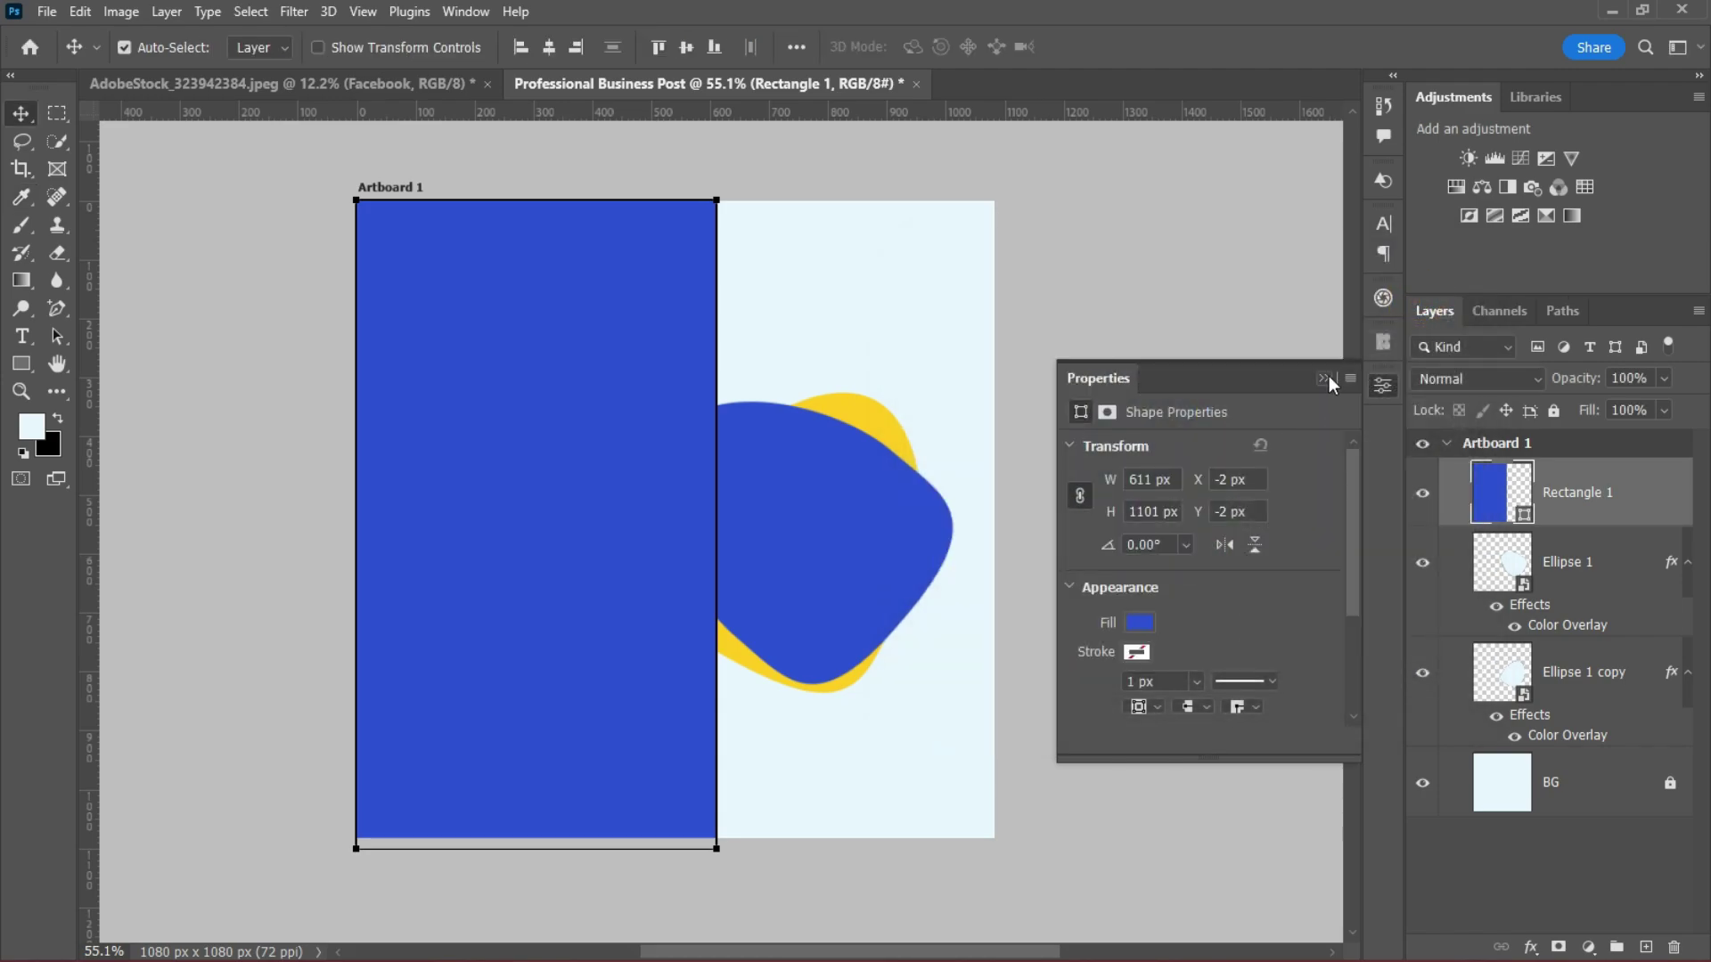
left_click(1323, 378)
left_click(617, 469)
Reshape the rectangle's right edge into a smooth curve, bulging outward near the top and bending inward at mid-height.
left_click(57, 309)
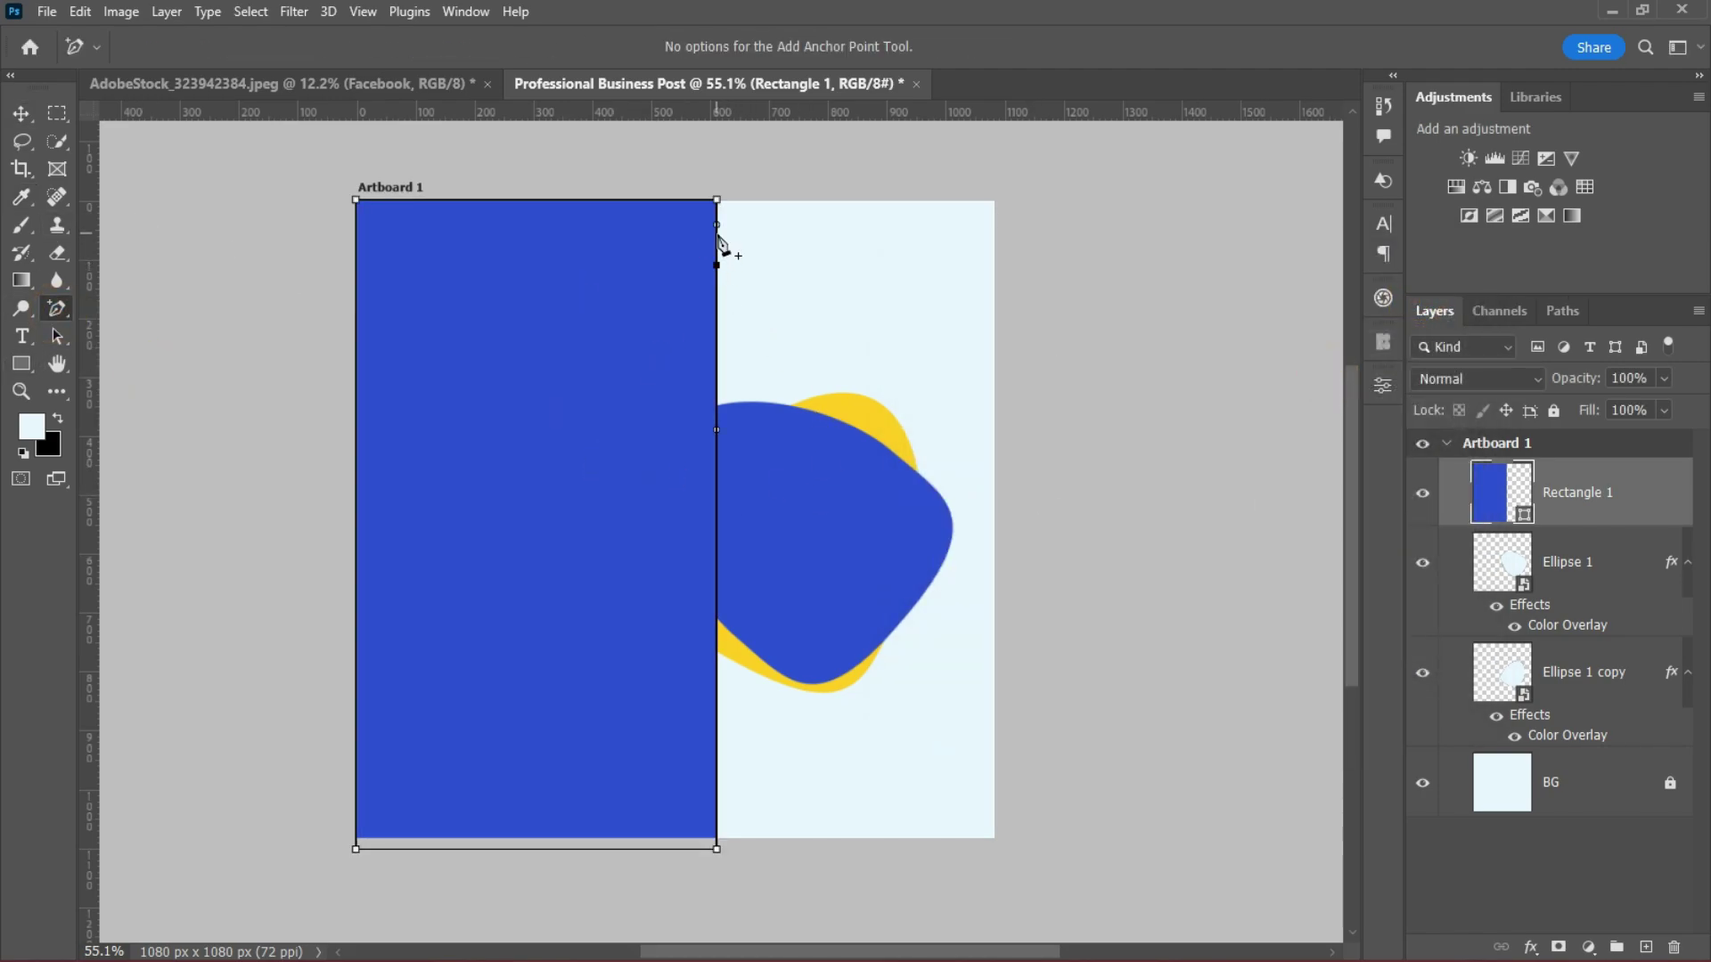
left_click_drag(718, 237, 764, 264)
key("ctrl+z")
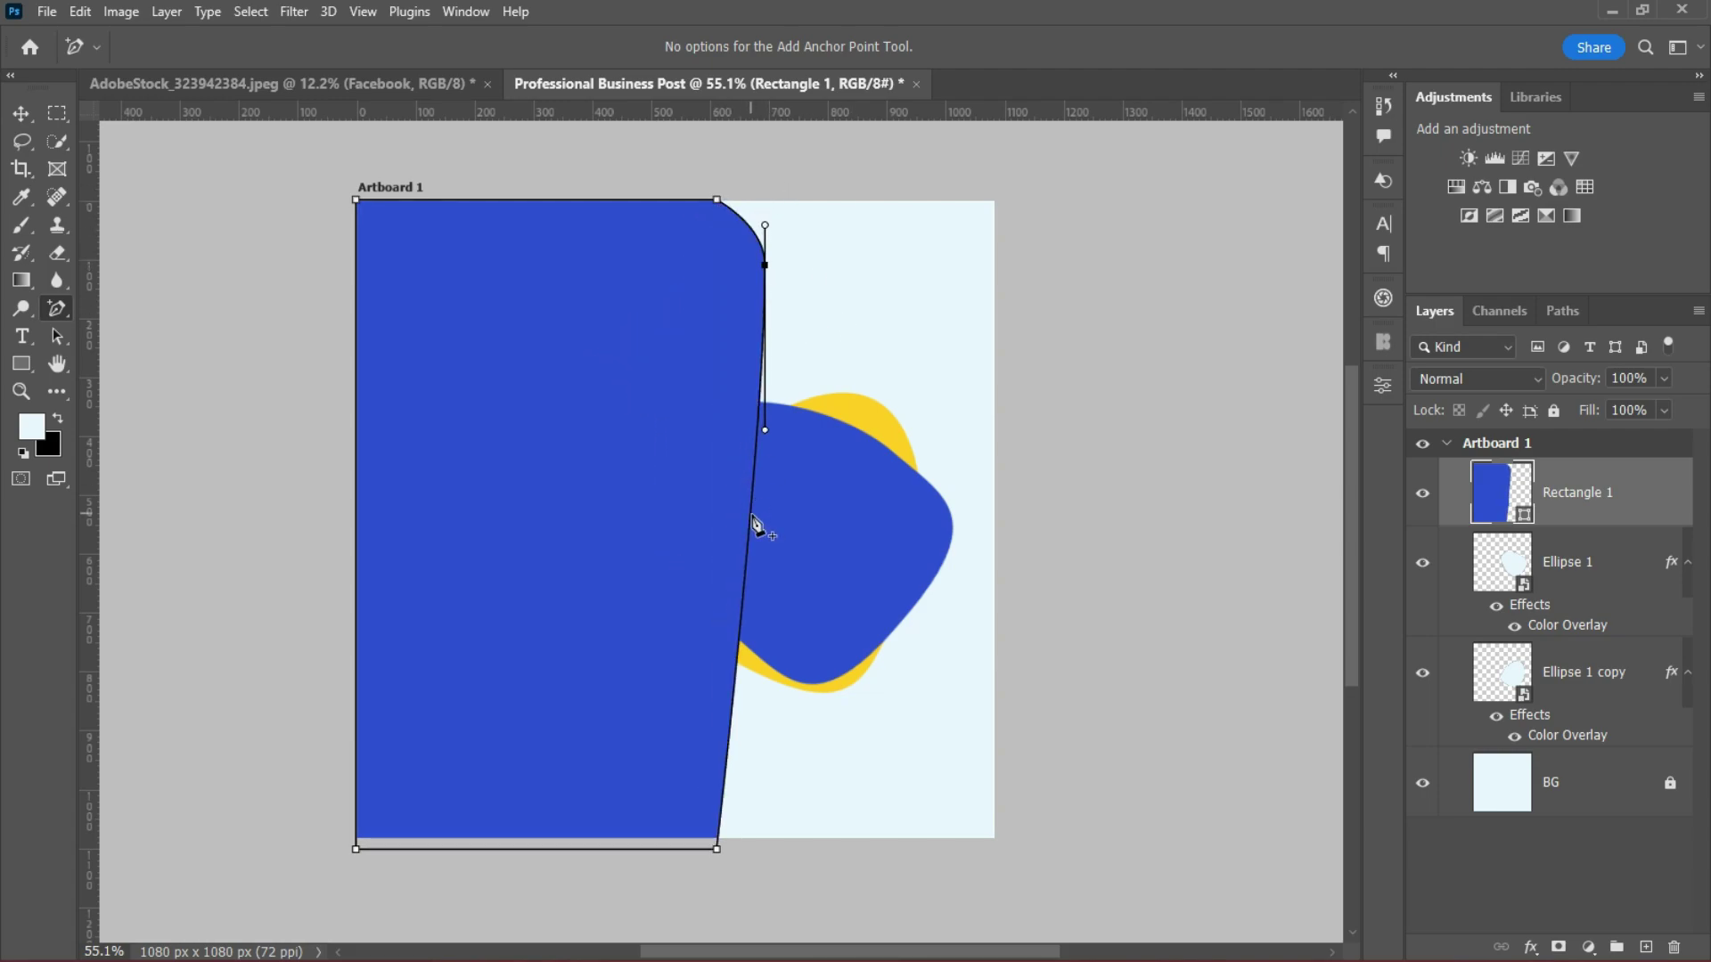
left_click_drag(751, 506, 666, 542)
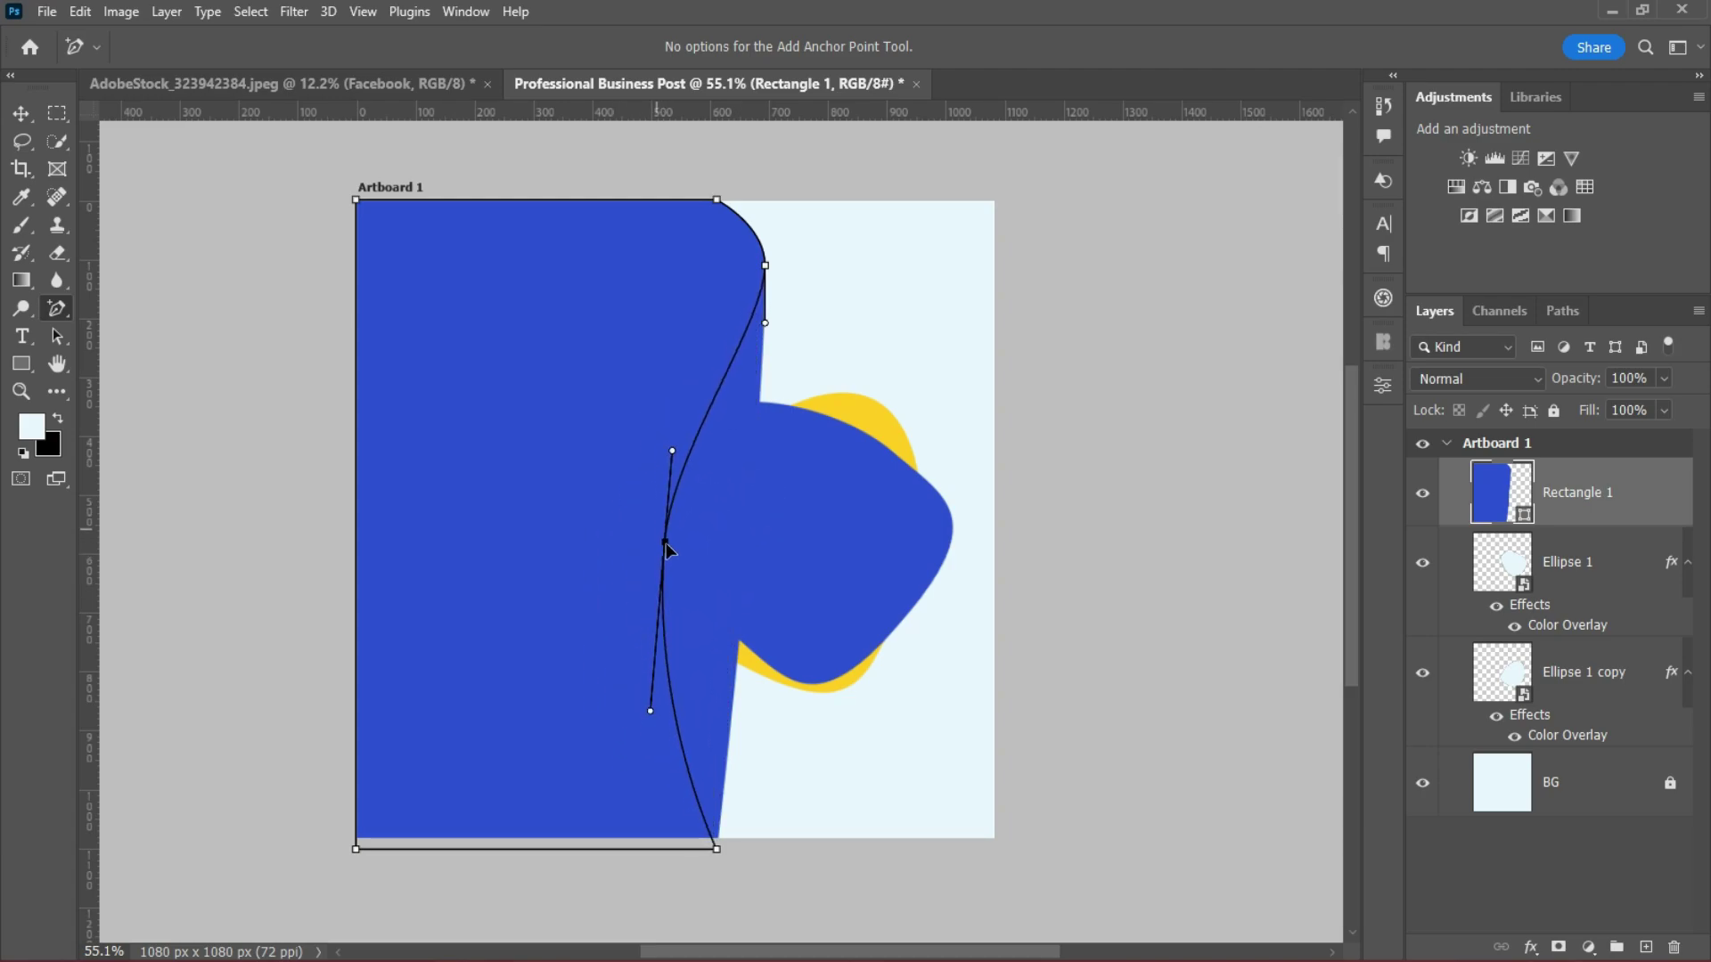
left_click_drag(672, 451, 667, 408)
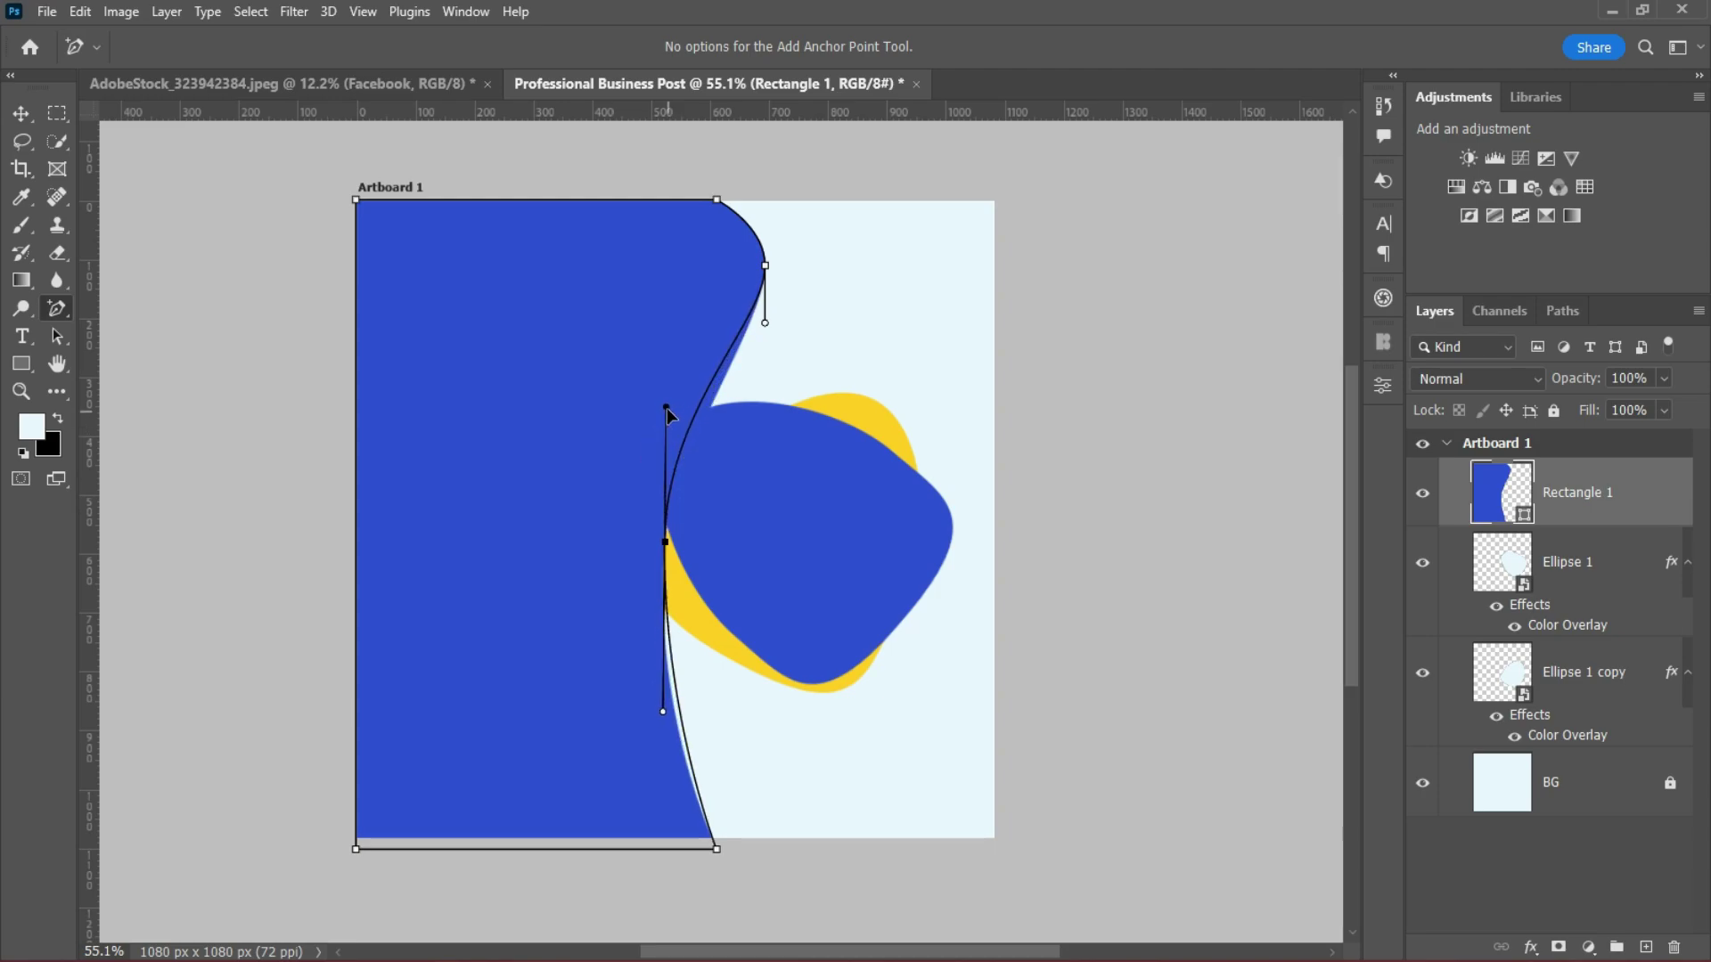
Shift the curved blue shape slightly past the artboard's left edge so it clears the blue and yellow shapes.
left_click(21, 116)
left_click_drag(466, 456, 422, 458)
left_click(134, 546)
left_click(412, 526)
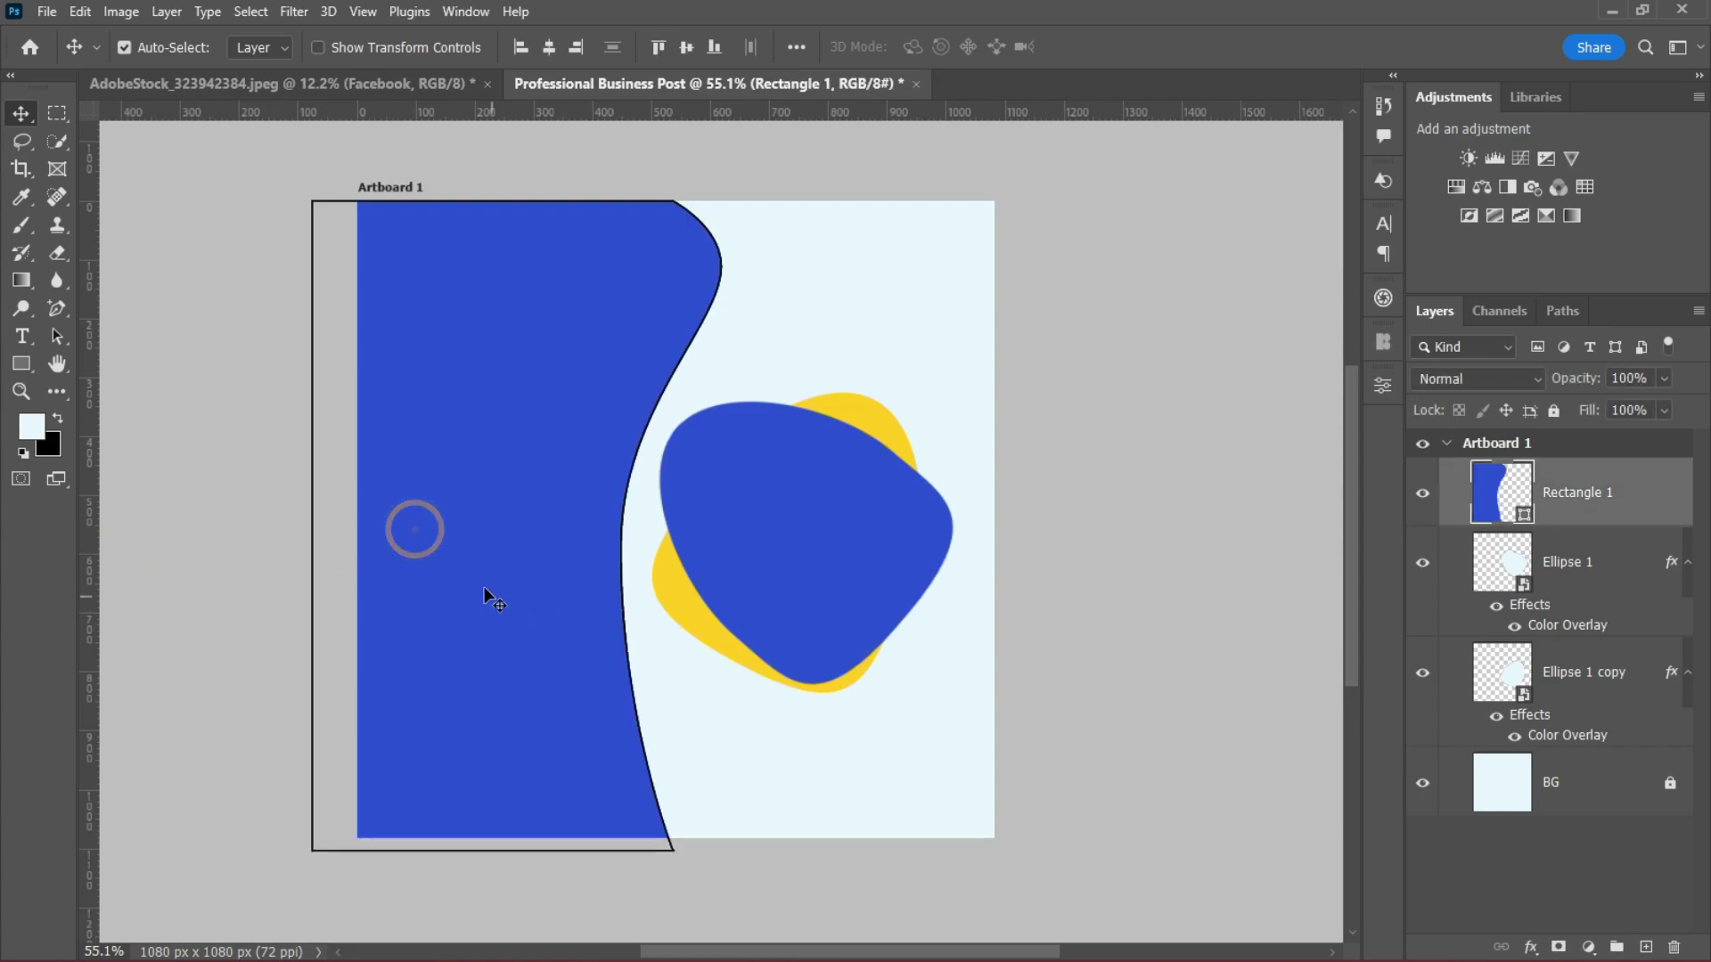
left_click(215, 464)
left_click(630, 606)
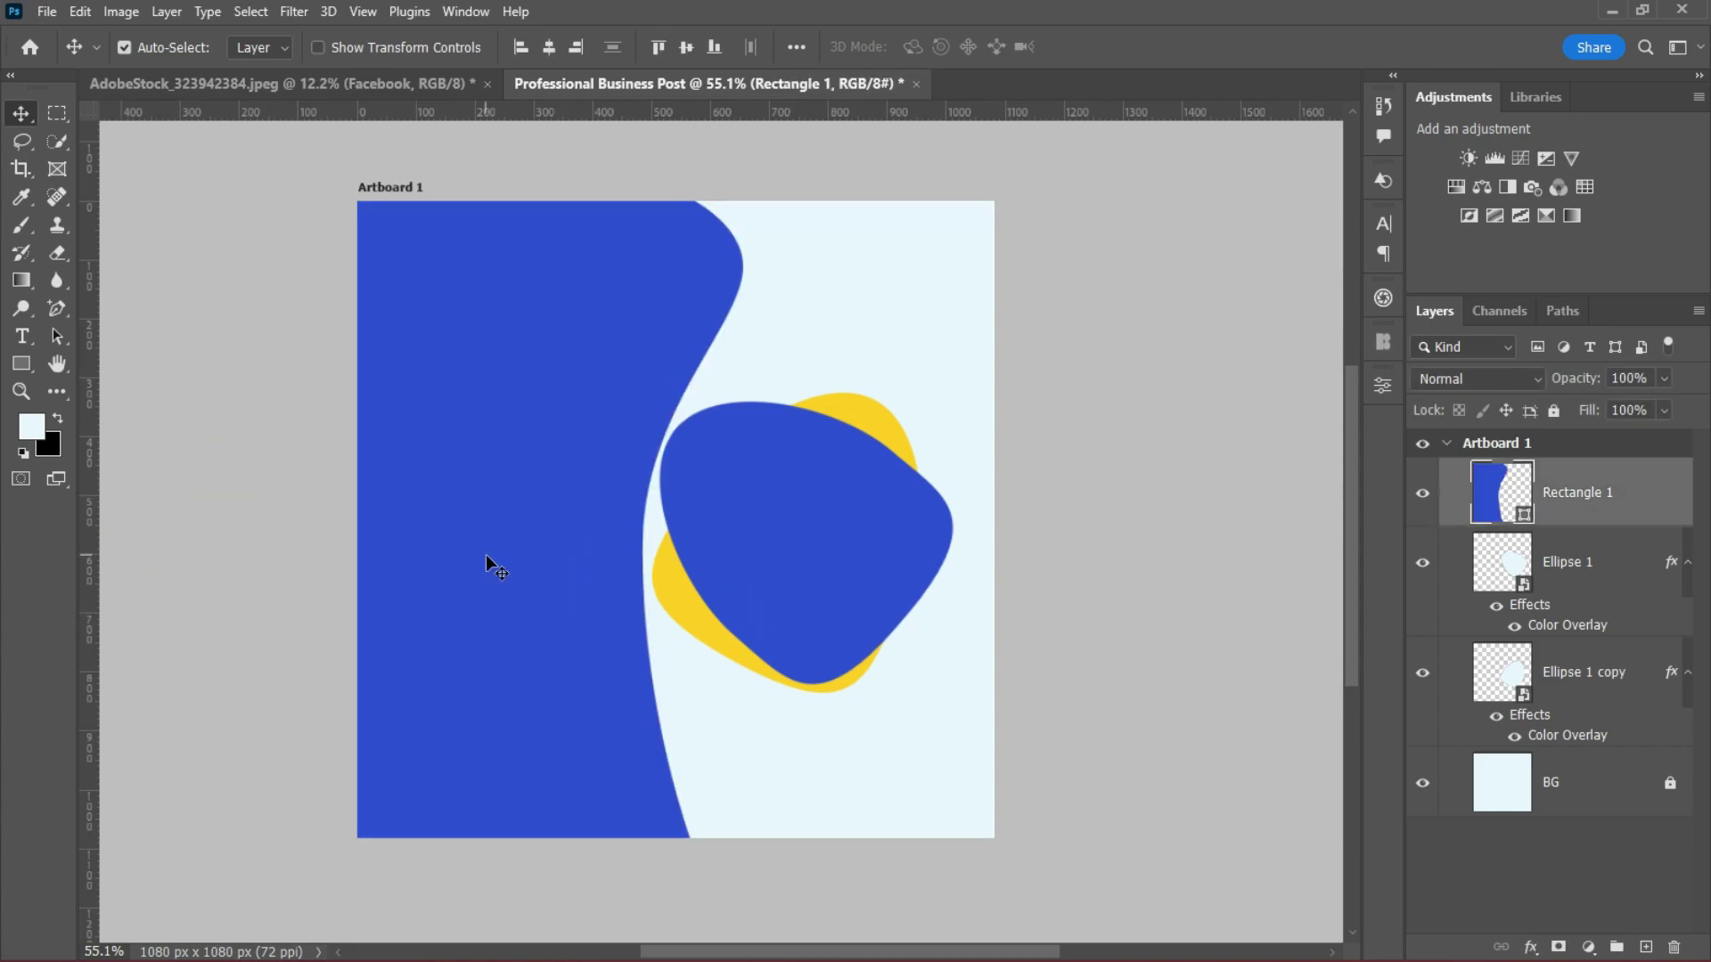
Bring the office photo from AdobeStock_323942384.jpeg into the Professional Business Post document and place its layer inside Artboard 1 above the curved shape.
scroll(495, 563, "up", 2)
scroll(473, 526, "down", 1)
left_click(196, 83)
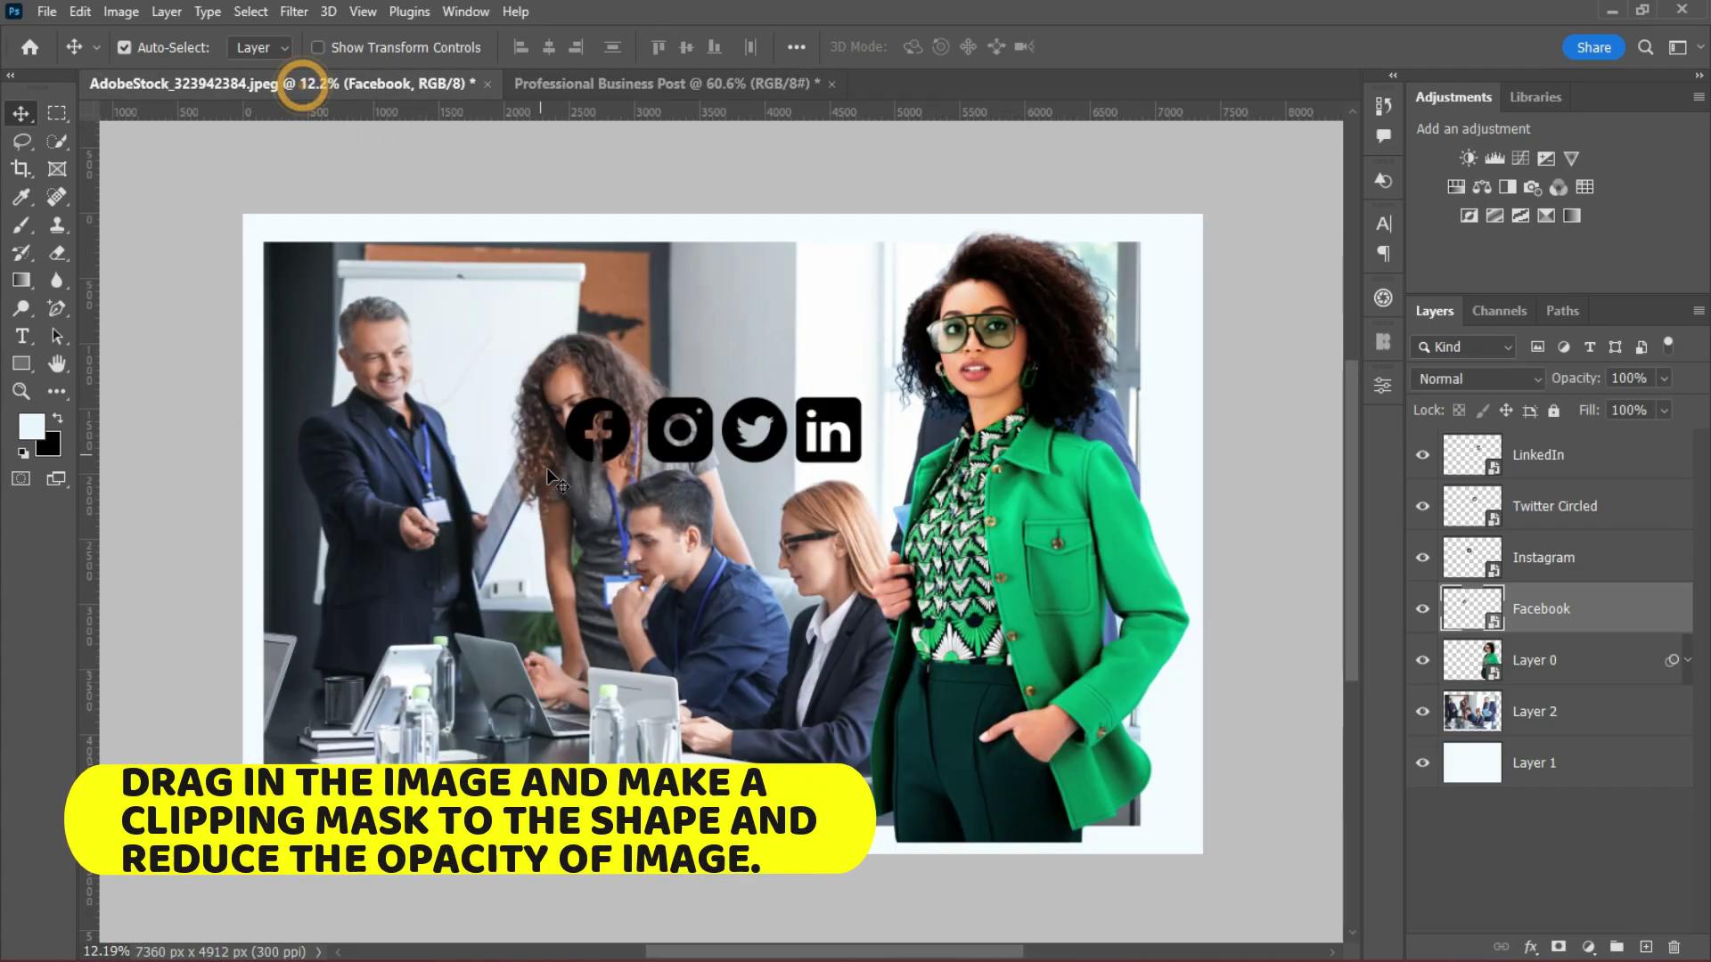
mouse_move(401, 677)
left_mouse_down()
mouse_move(541, 106)
mouse_move(409, 651)
left_mouse_up()
scroll(811, 601, "down", 8)
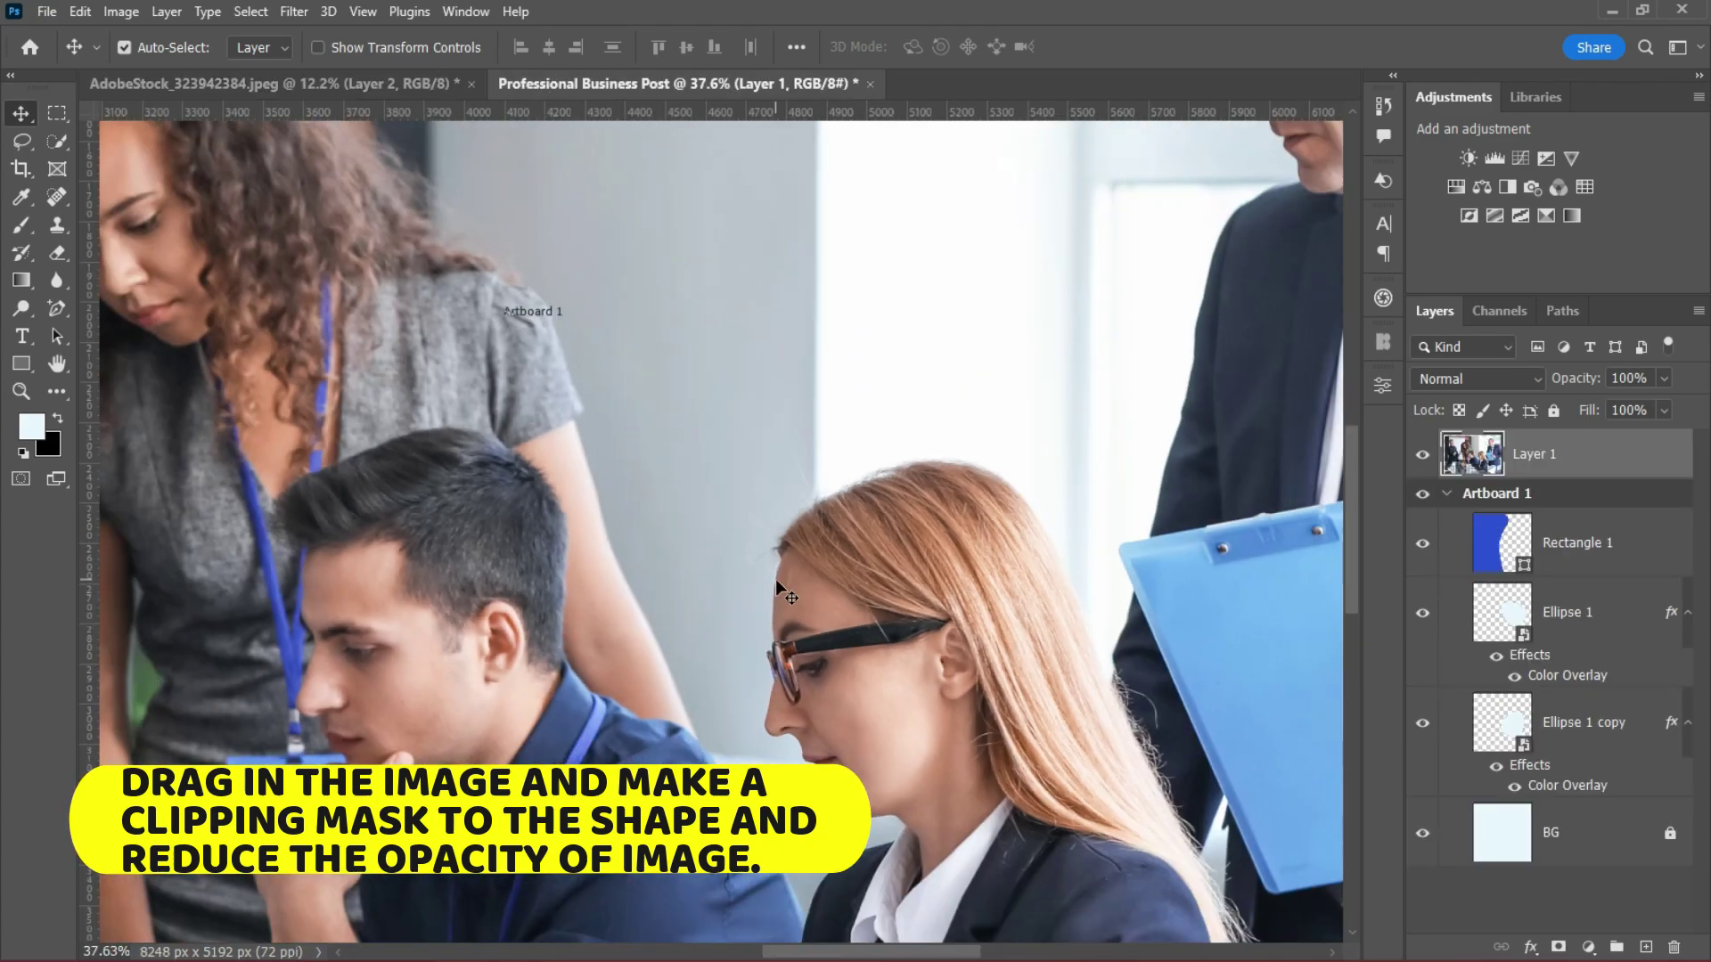
mouse_move(1599, 462)
left_mouse_down()
mouse_move(1587, 580)
mouse_move(1593, 485)
left_mouse_up()
Scale the office photo to about 30% and clip it to the curved blue shape, positioned over the two colleagues.
key("ctrl+t")
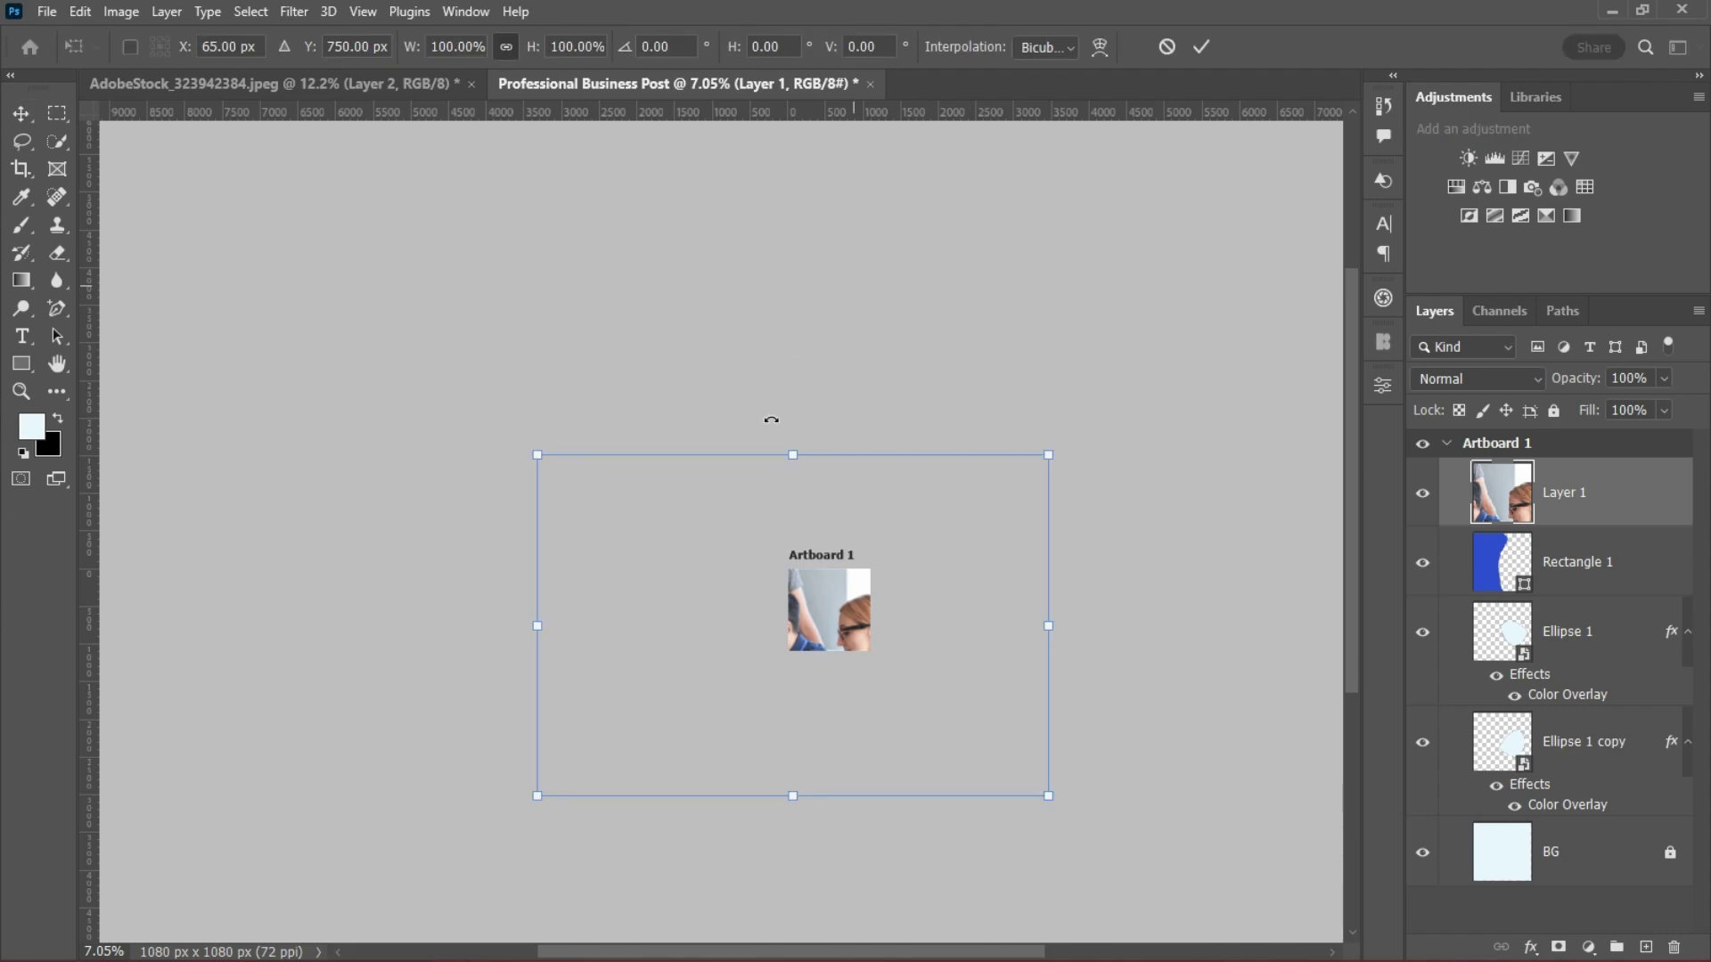
left_click_drag(1060, 632, 881, 629)
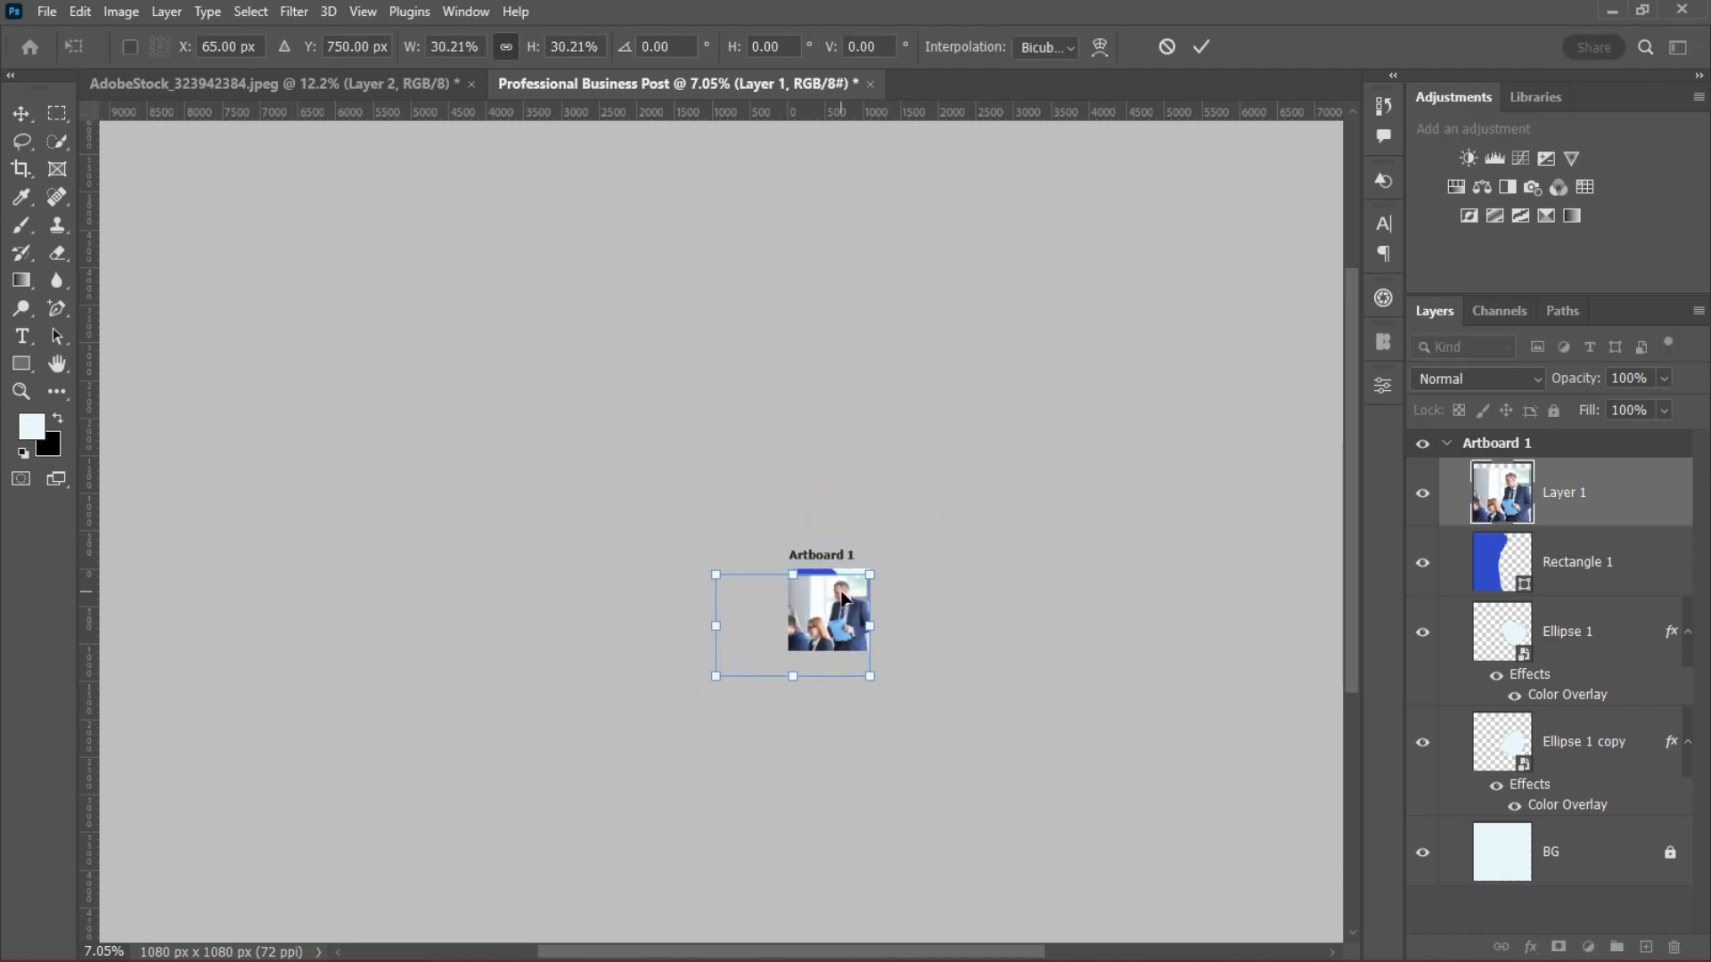
scroll(858, 631, "up", 5)
scroll(858, 631, "up", 3)
left_click_drag(753, 726, 940, 634)
left_click(1200, 47)
left_click(1568, 527, "alt")
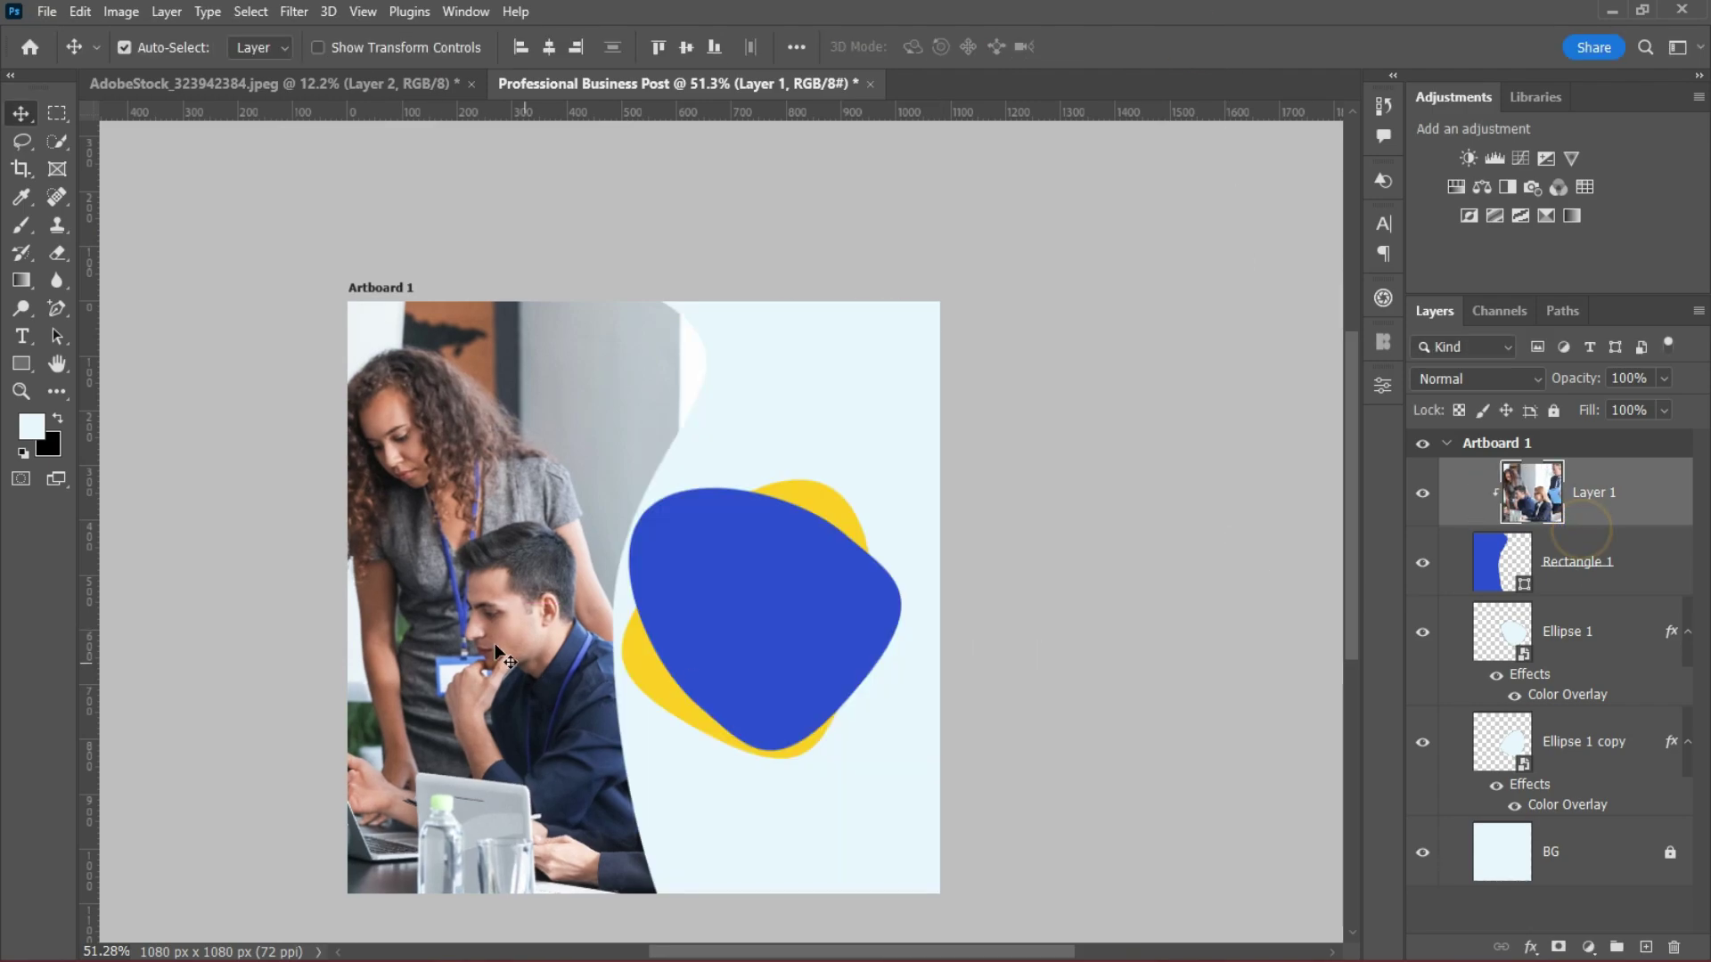
left_click_drag(441, 586, 476, 589)
Set the office photo's blend mode to Overlay and its opacity to 34%.
left_click(1517, 377)
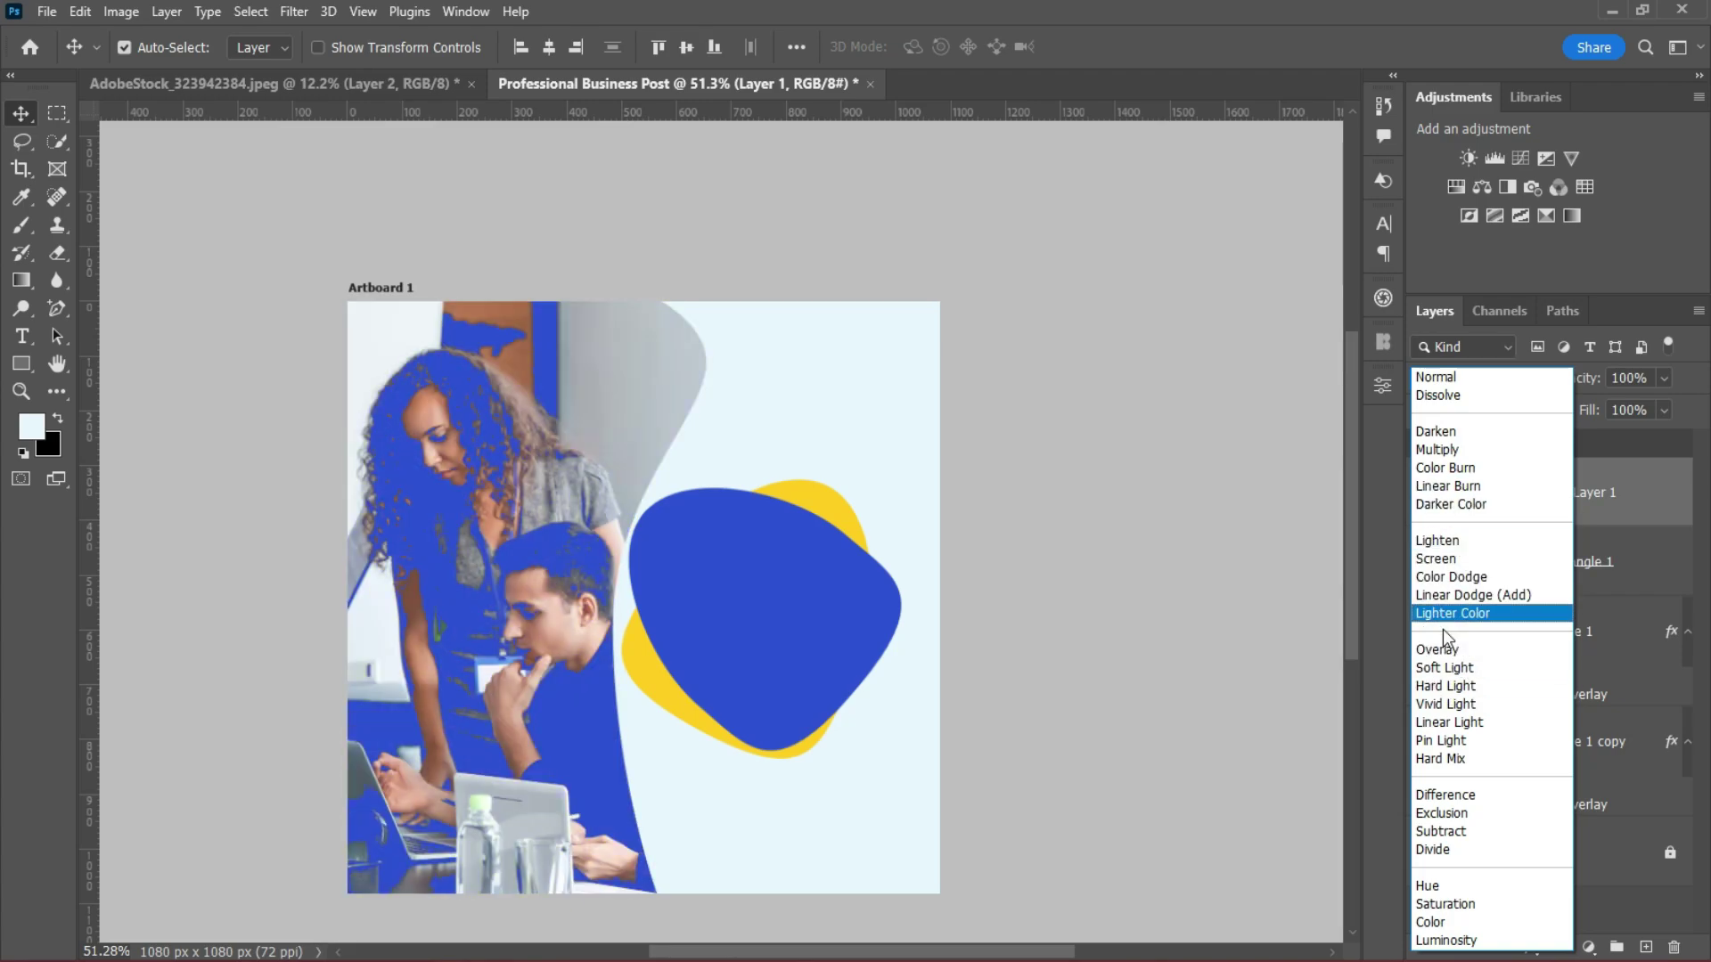
left_click(1442, 645)
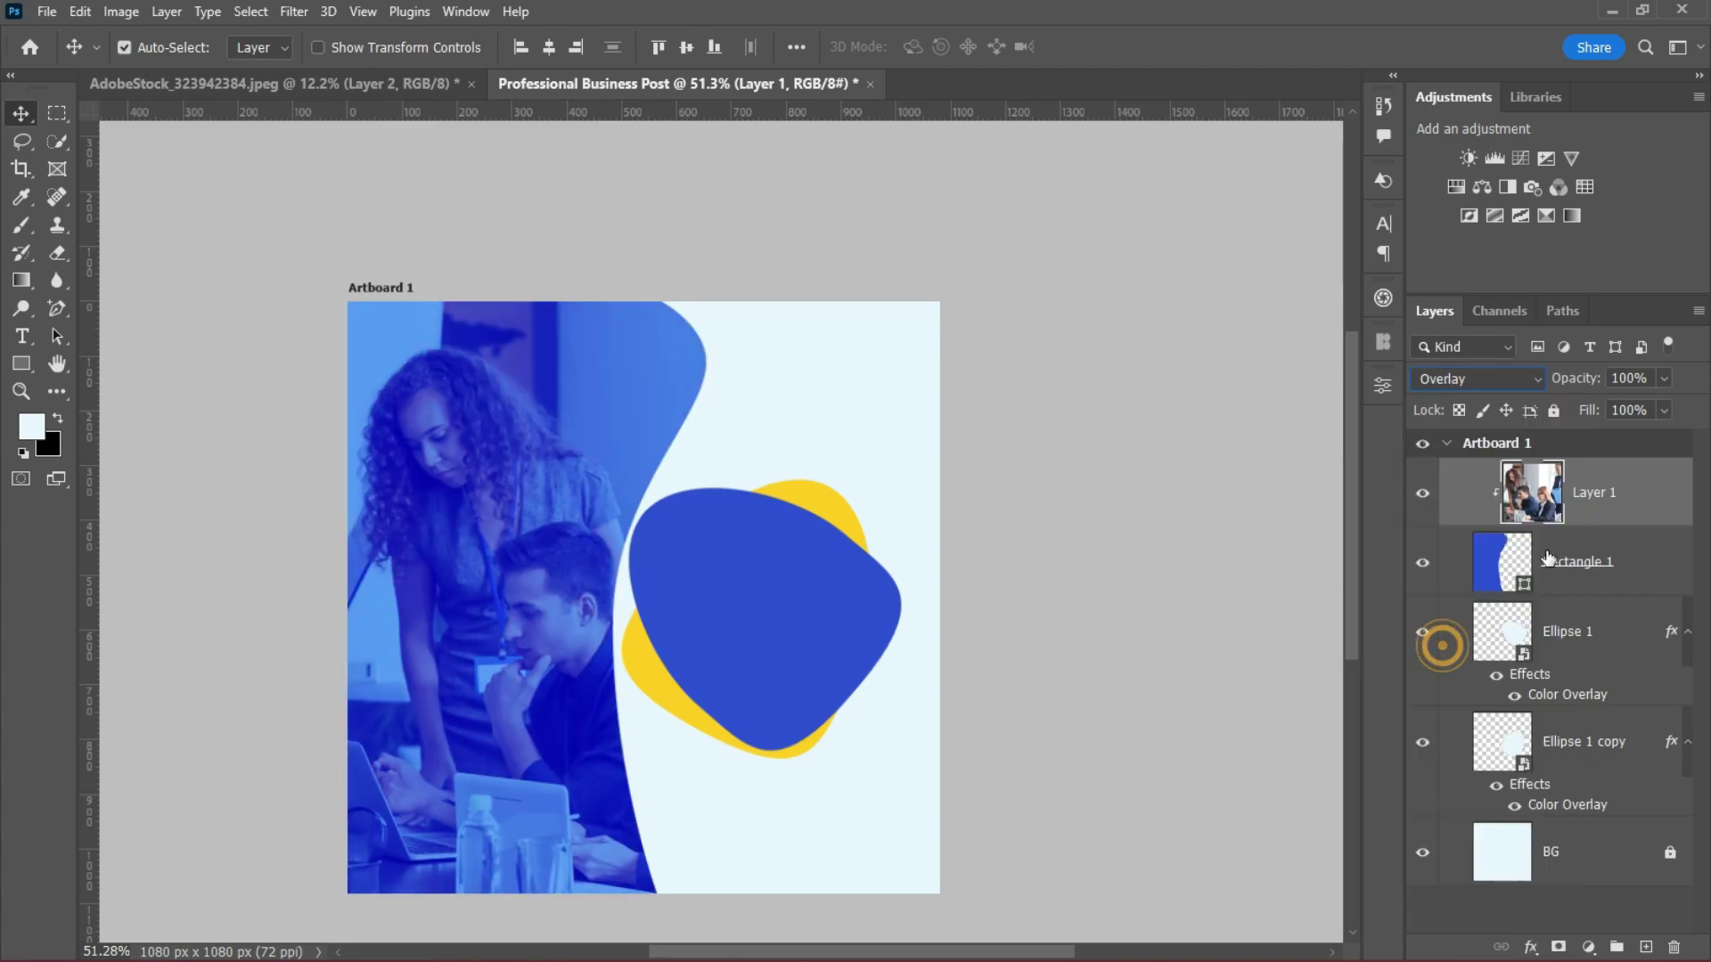
left_click(1662, 378)
left_click_drag(1651, 403, 1598, 407)
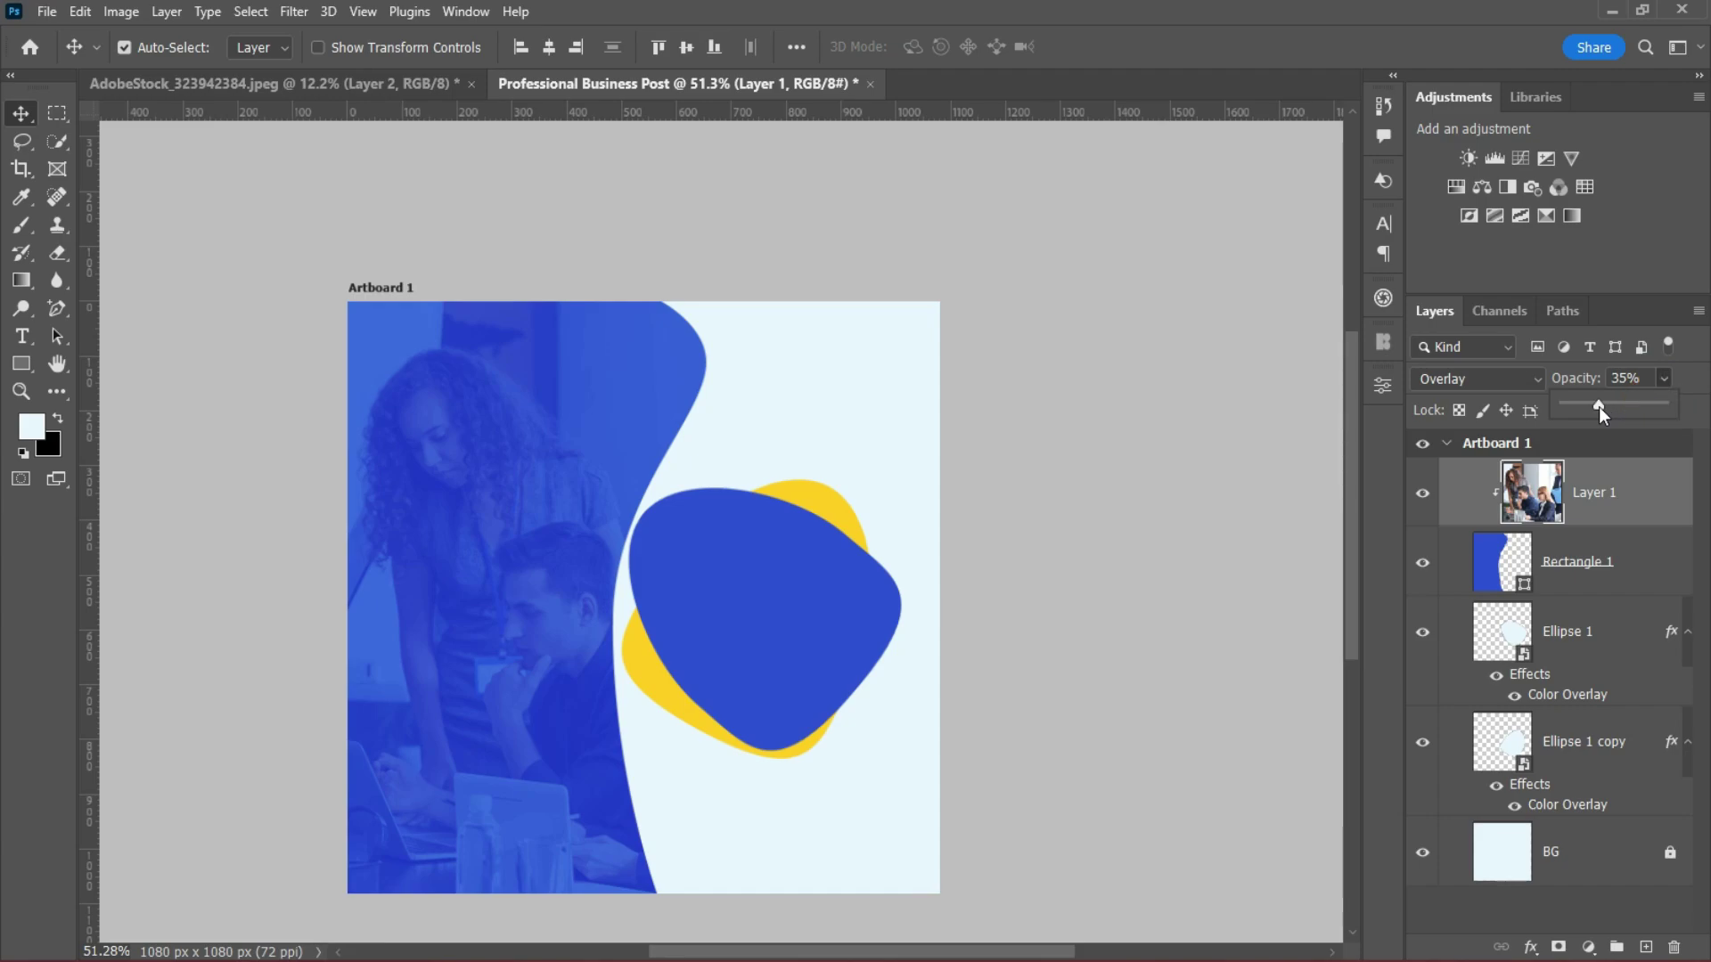
left_click(1091, 704)
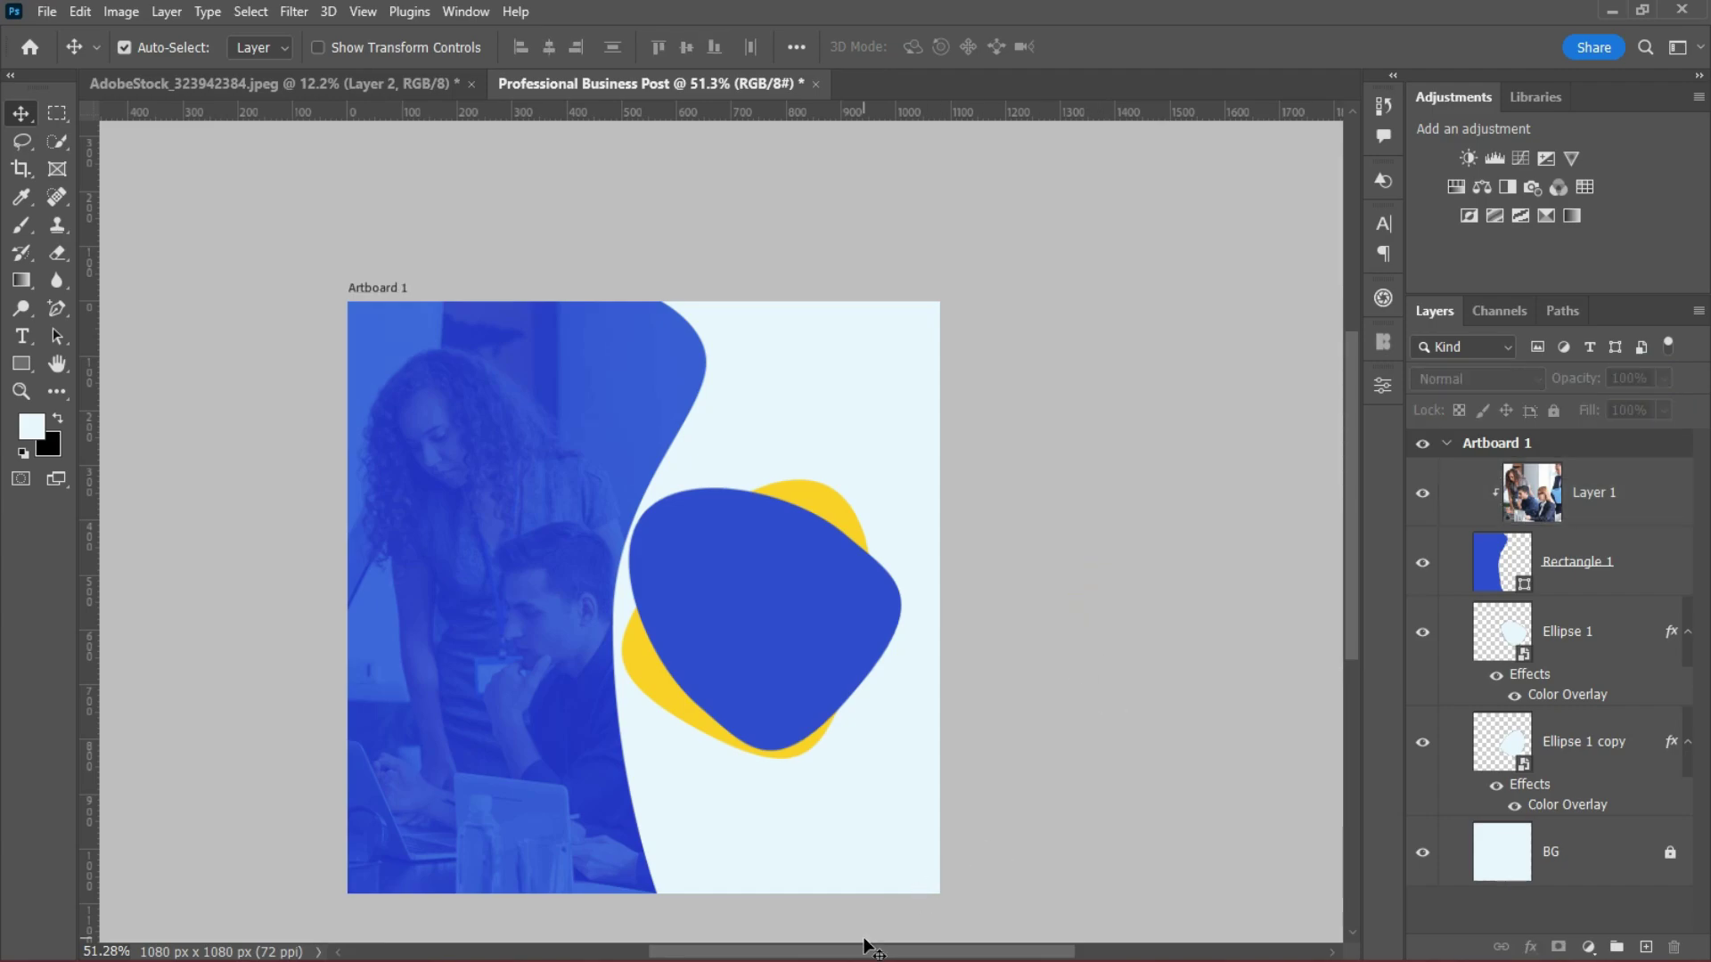
Delete the curved blue shape beneath the office photo.
scroll(496, 661, "up", 1)
left_click_drag(1352, 553, 1354, 563)
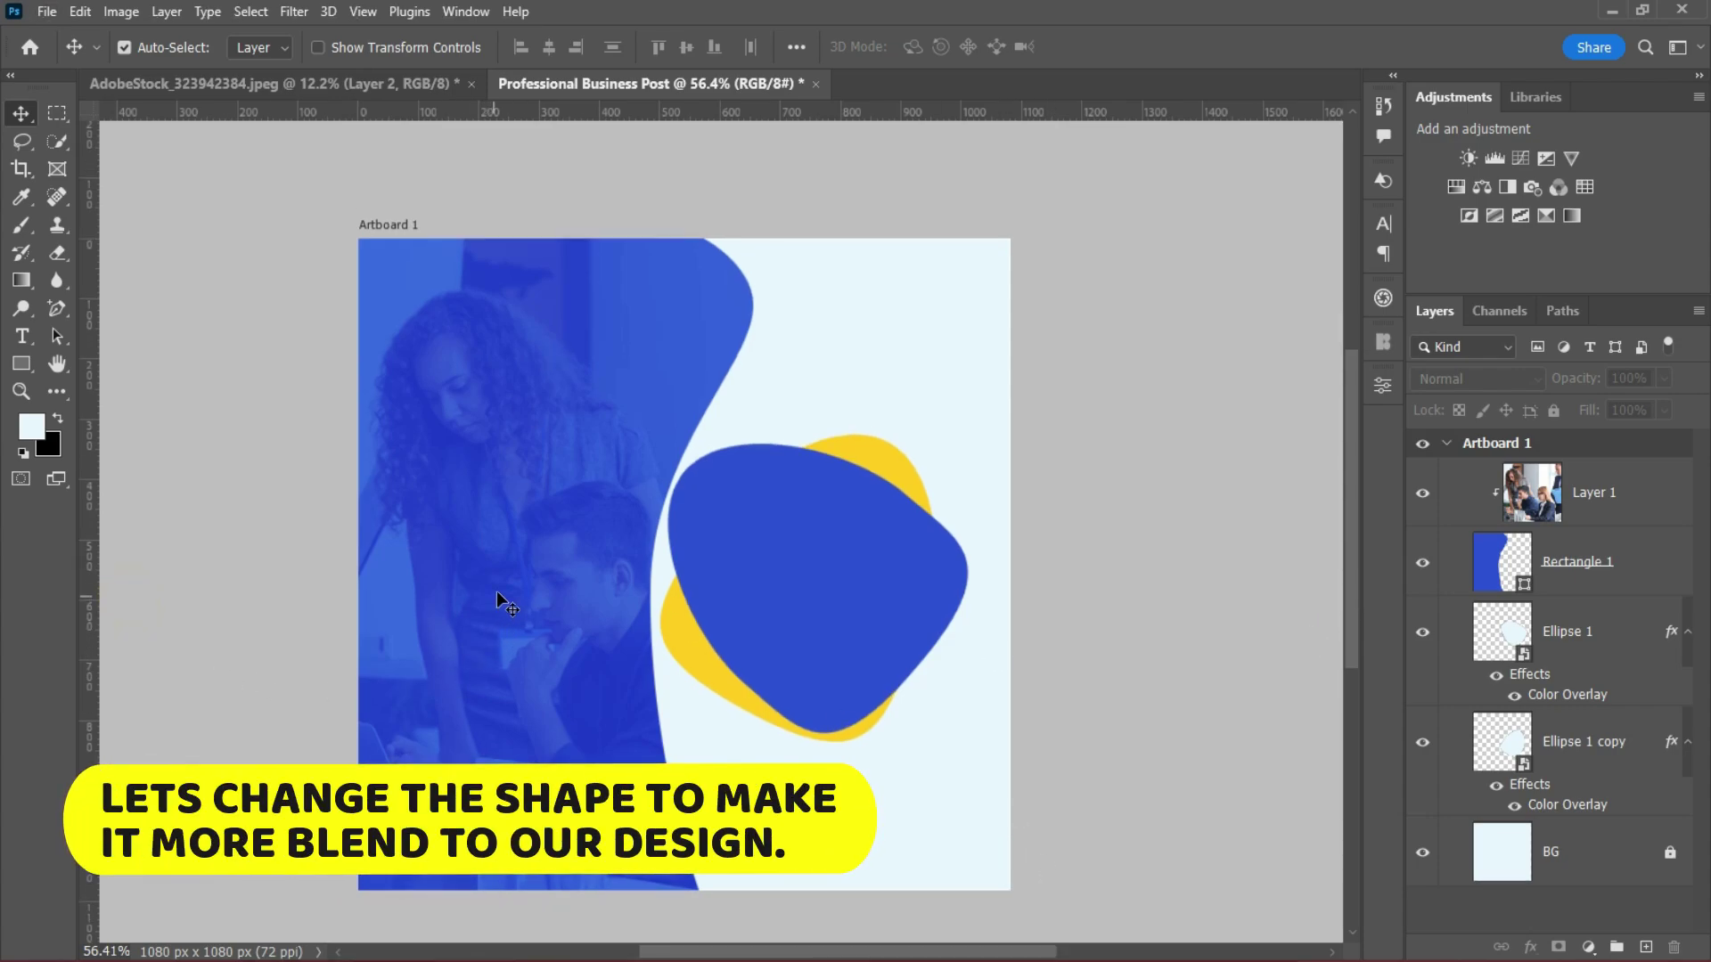
left_click(505, 557)
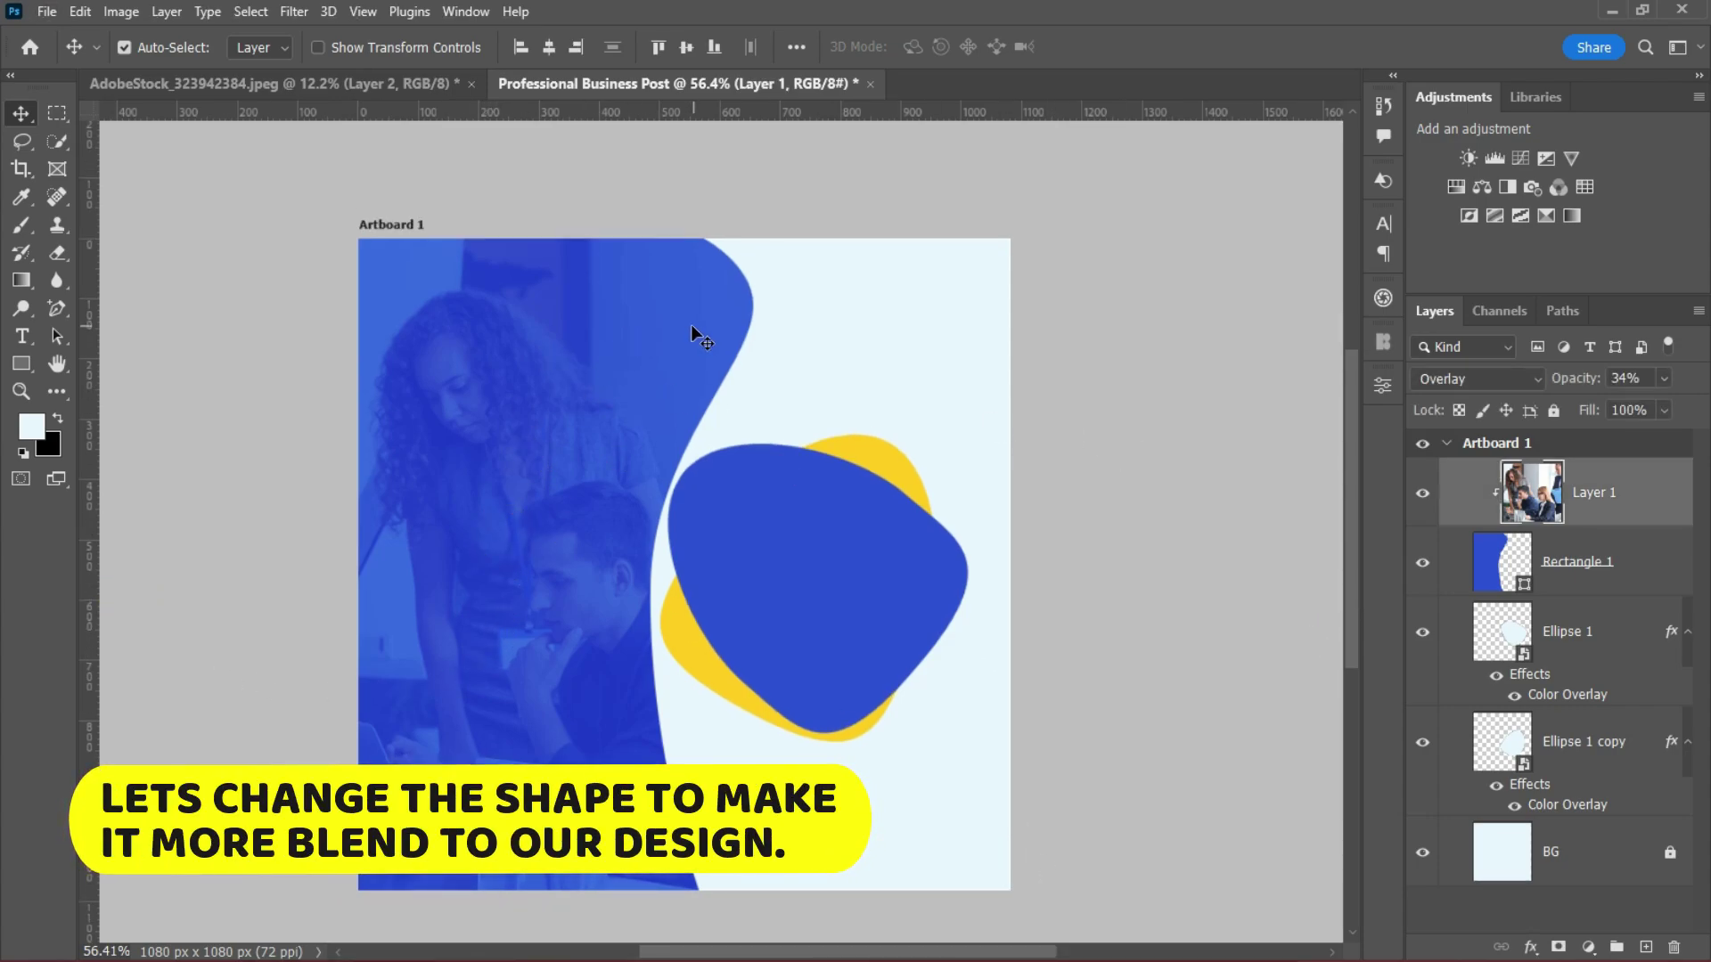
left_click(1638, 573)
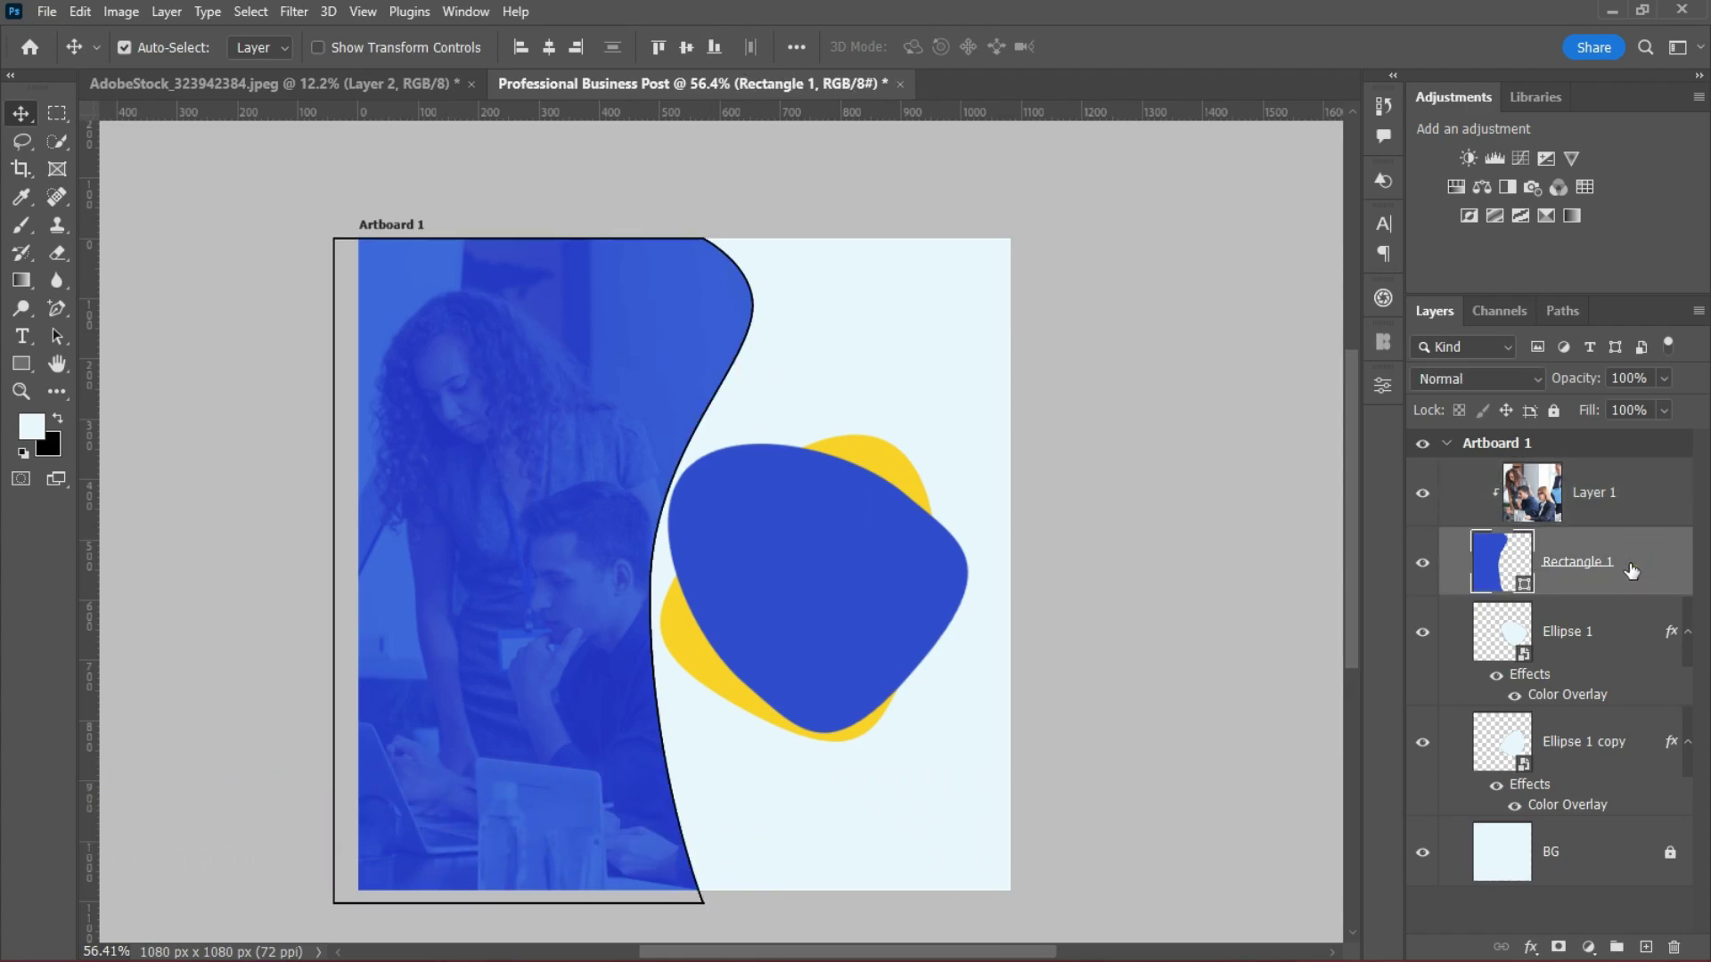
key("Delete")
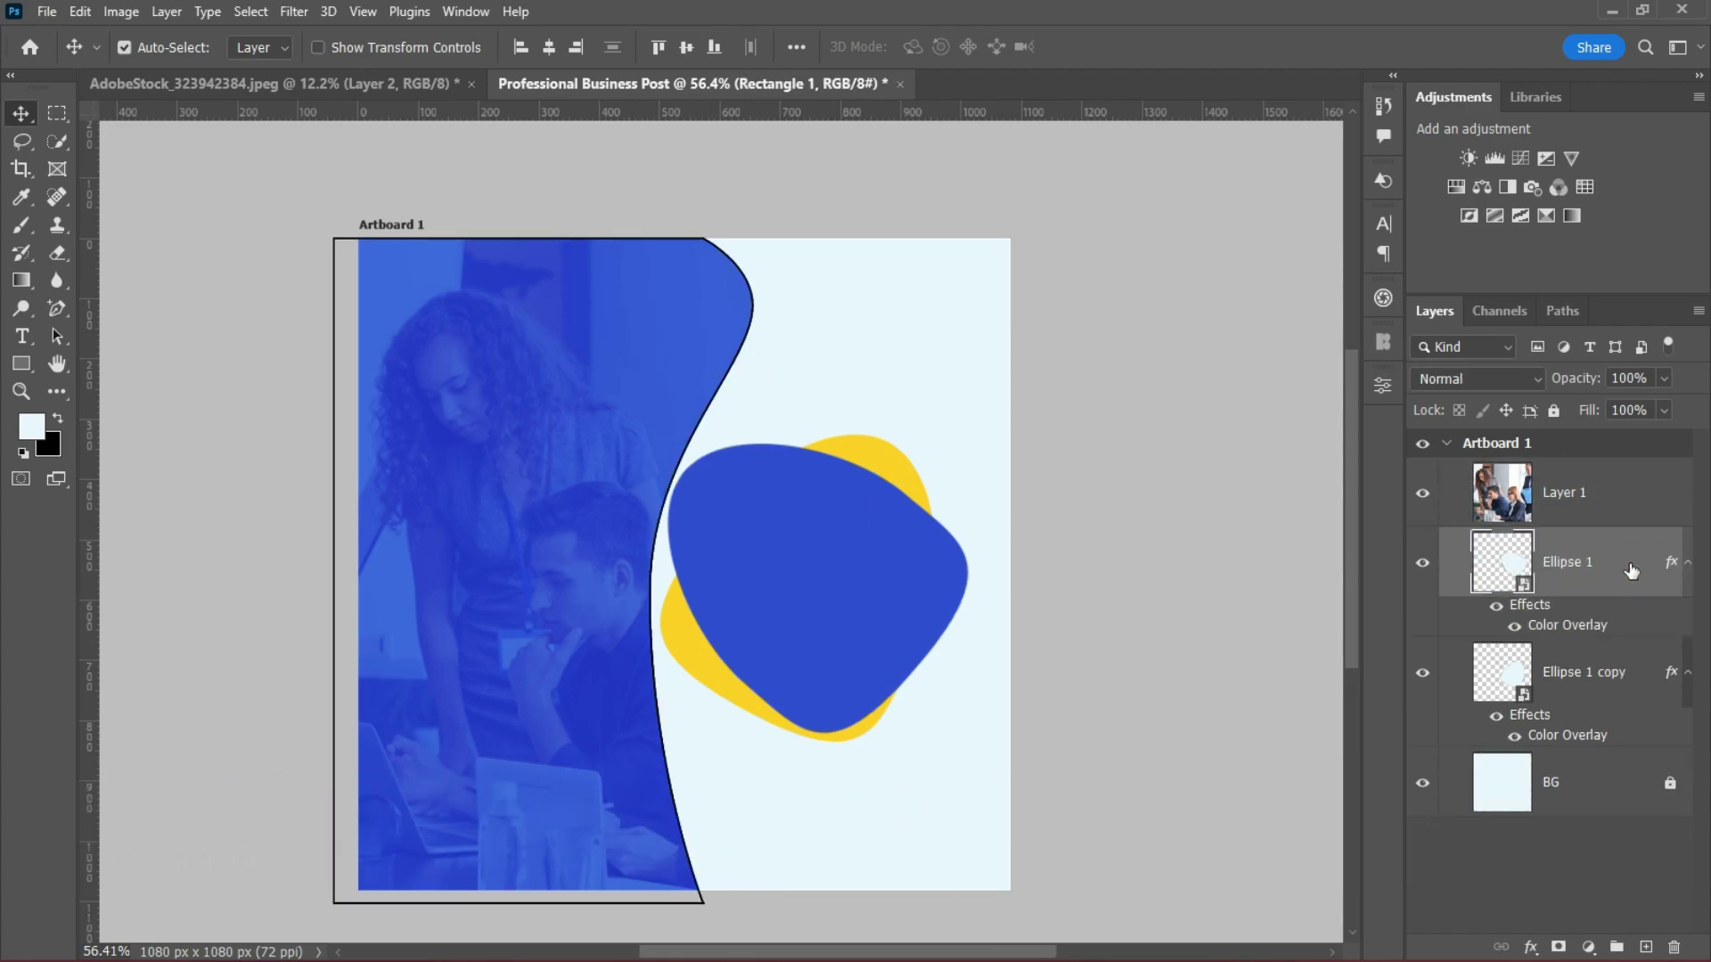
Draw a new rectangle about 594 by 1082 px over the artboard's left part, above the office photo.
left_click(516, 442)
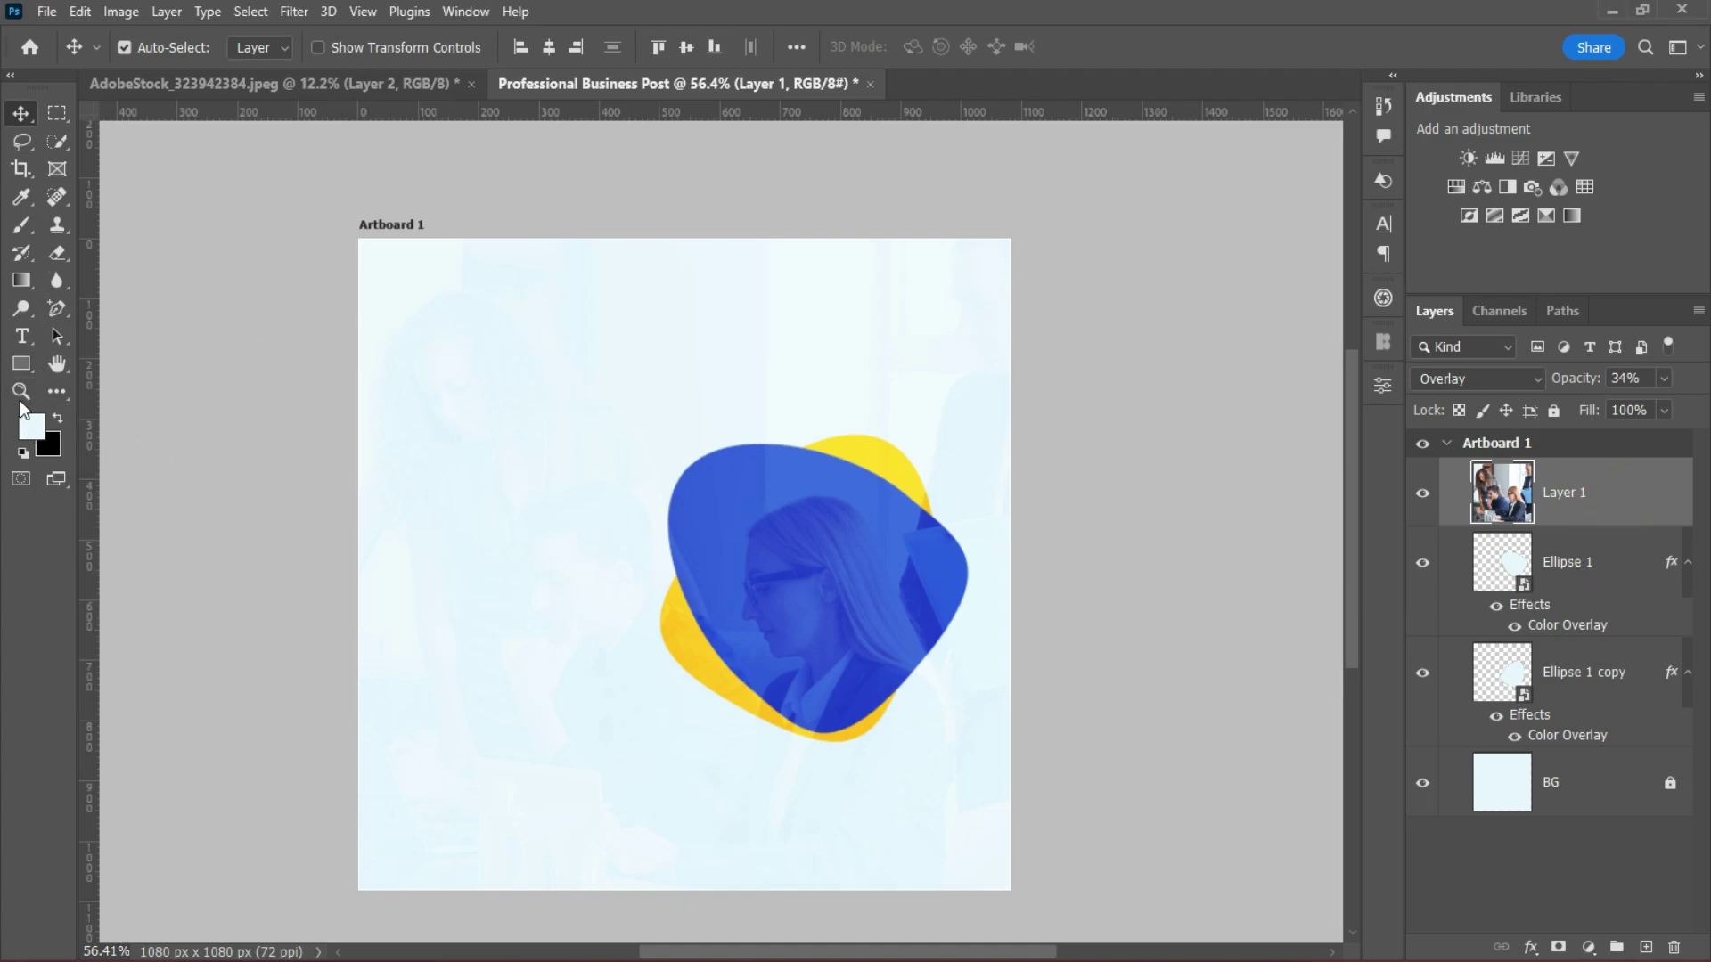
left_click(21, 364)
left_click_drag(366, 241, 713, 891)
left_click(57, 312)
left_click(1136, 652)
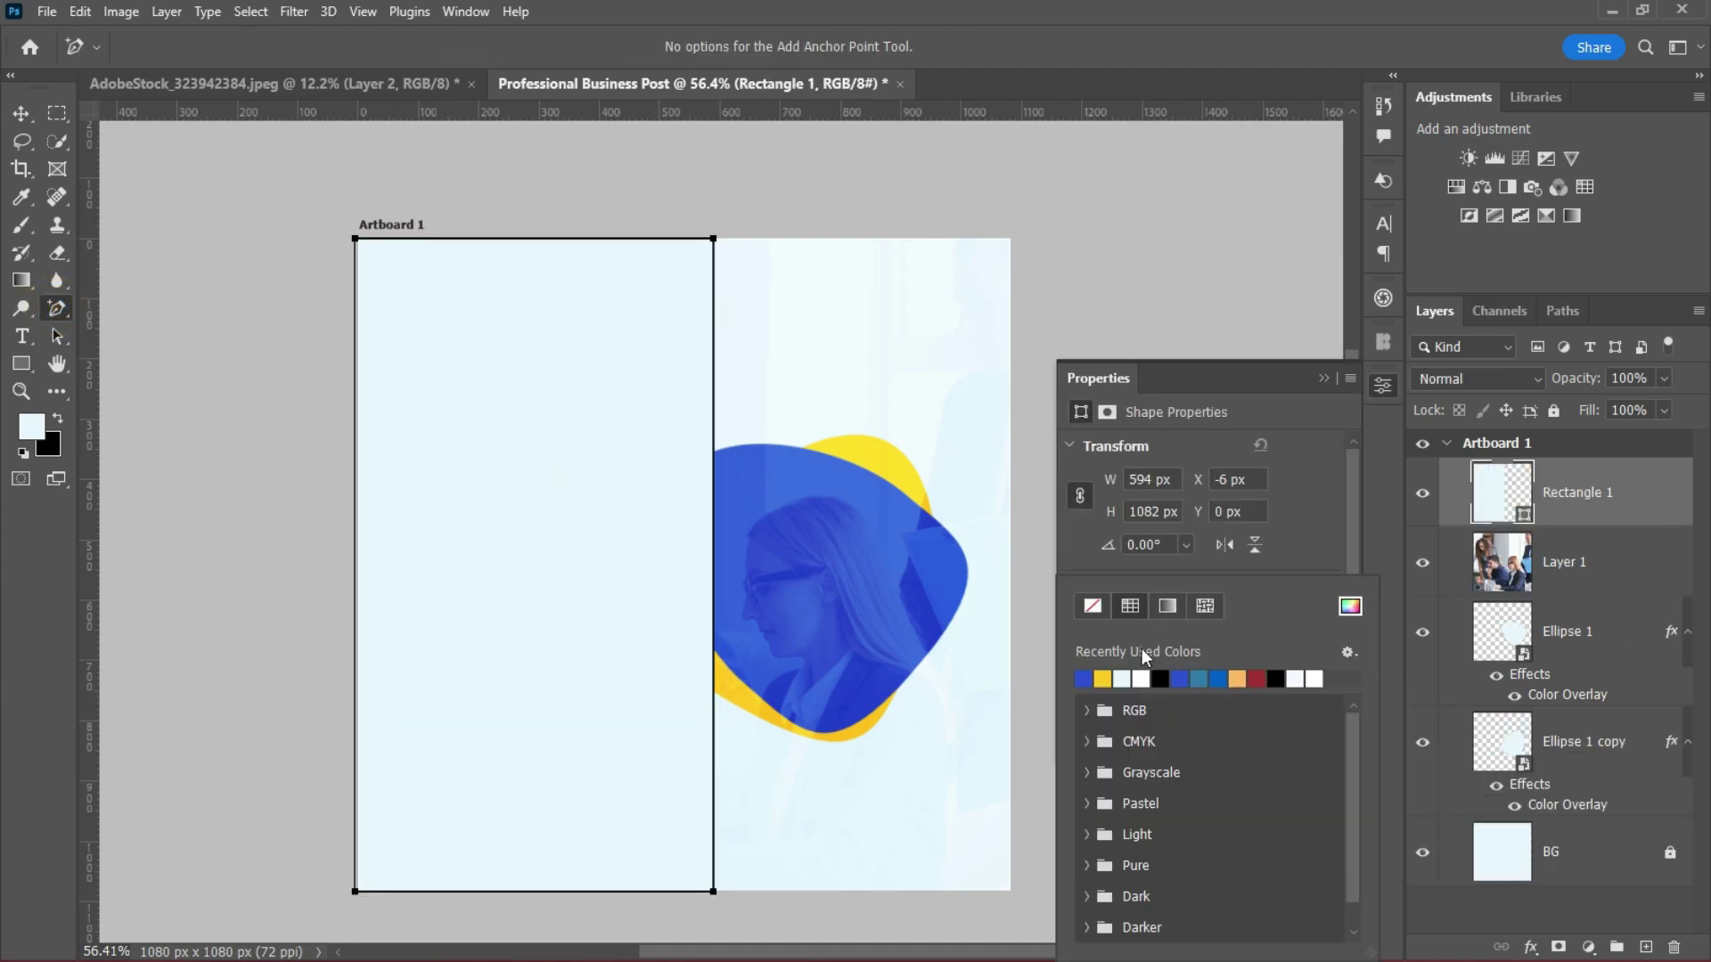
left_click(758, 434)
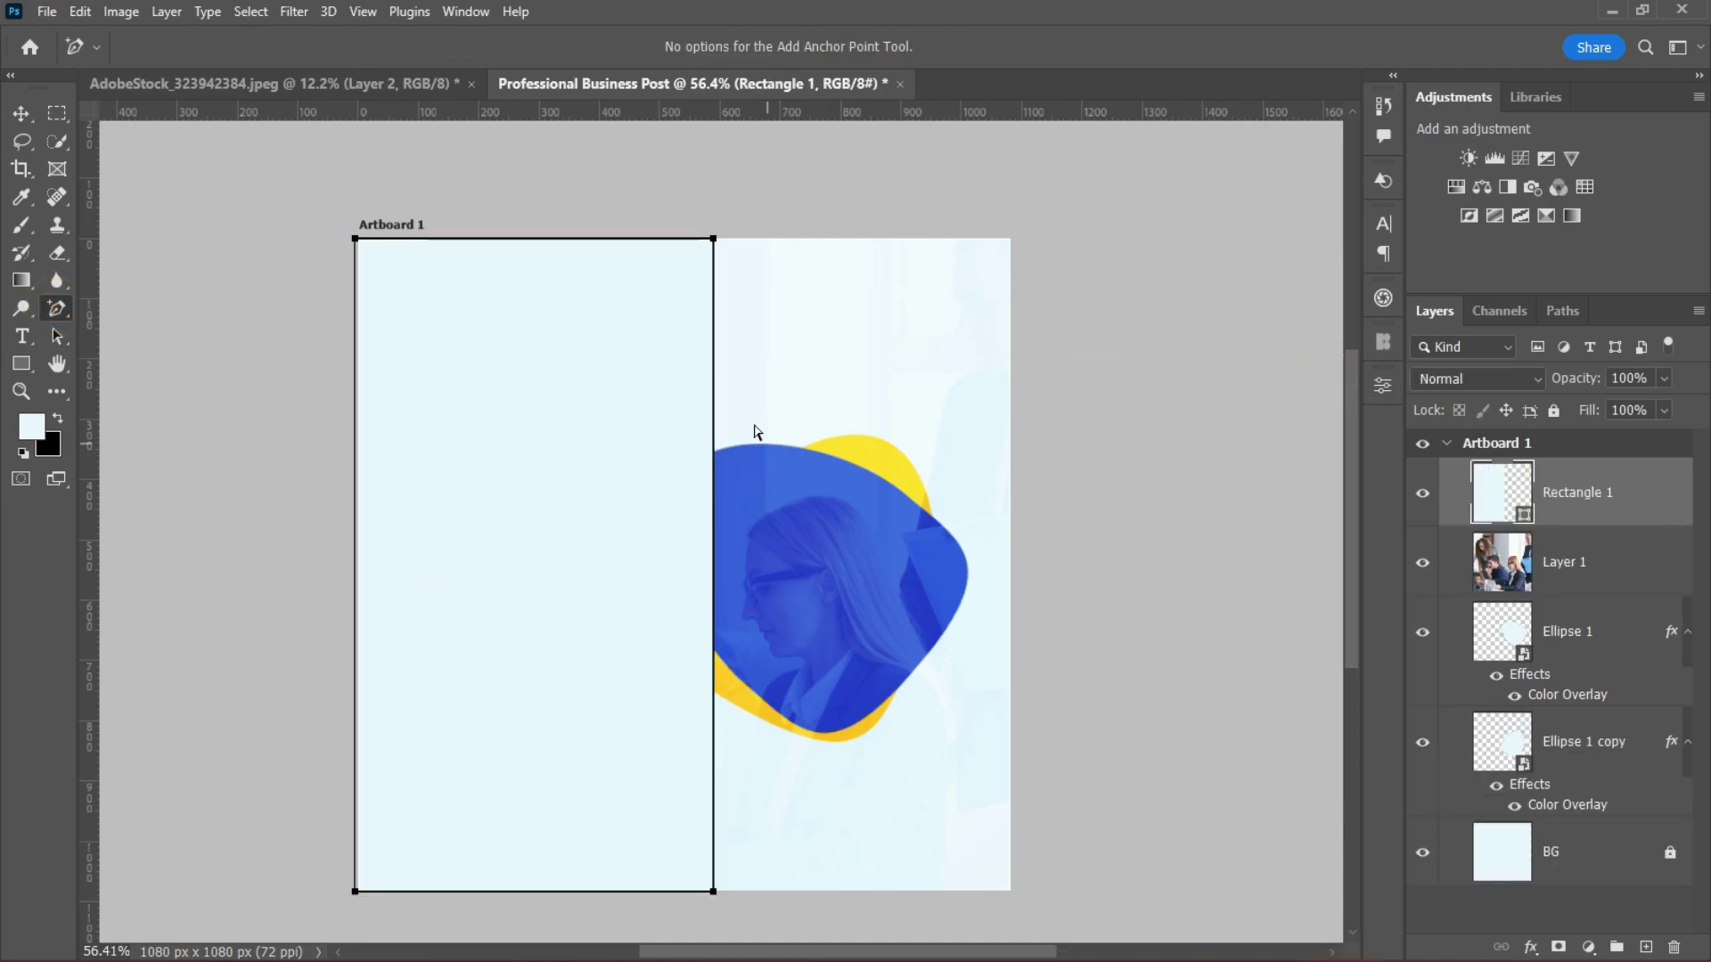
Curve the new rectangle's right edge gently outward near the top, inward at mid-height and back out near the bottom.
left_click(714, 303)
left_click_drag(714, 303, 733, 301)
left_click_drag(731, 546, 658, 562)
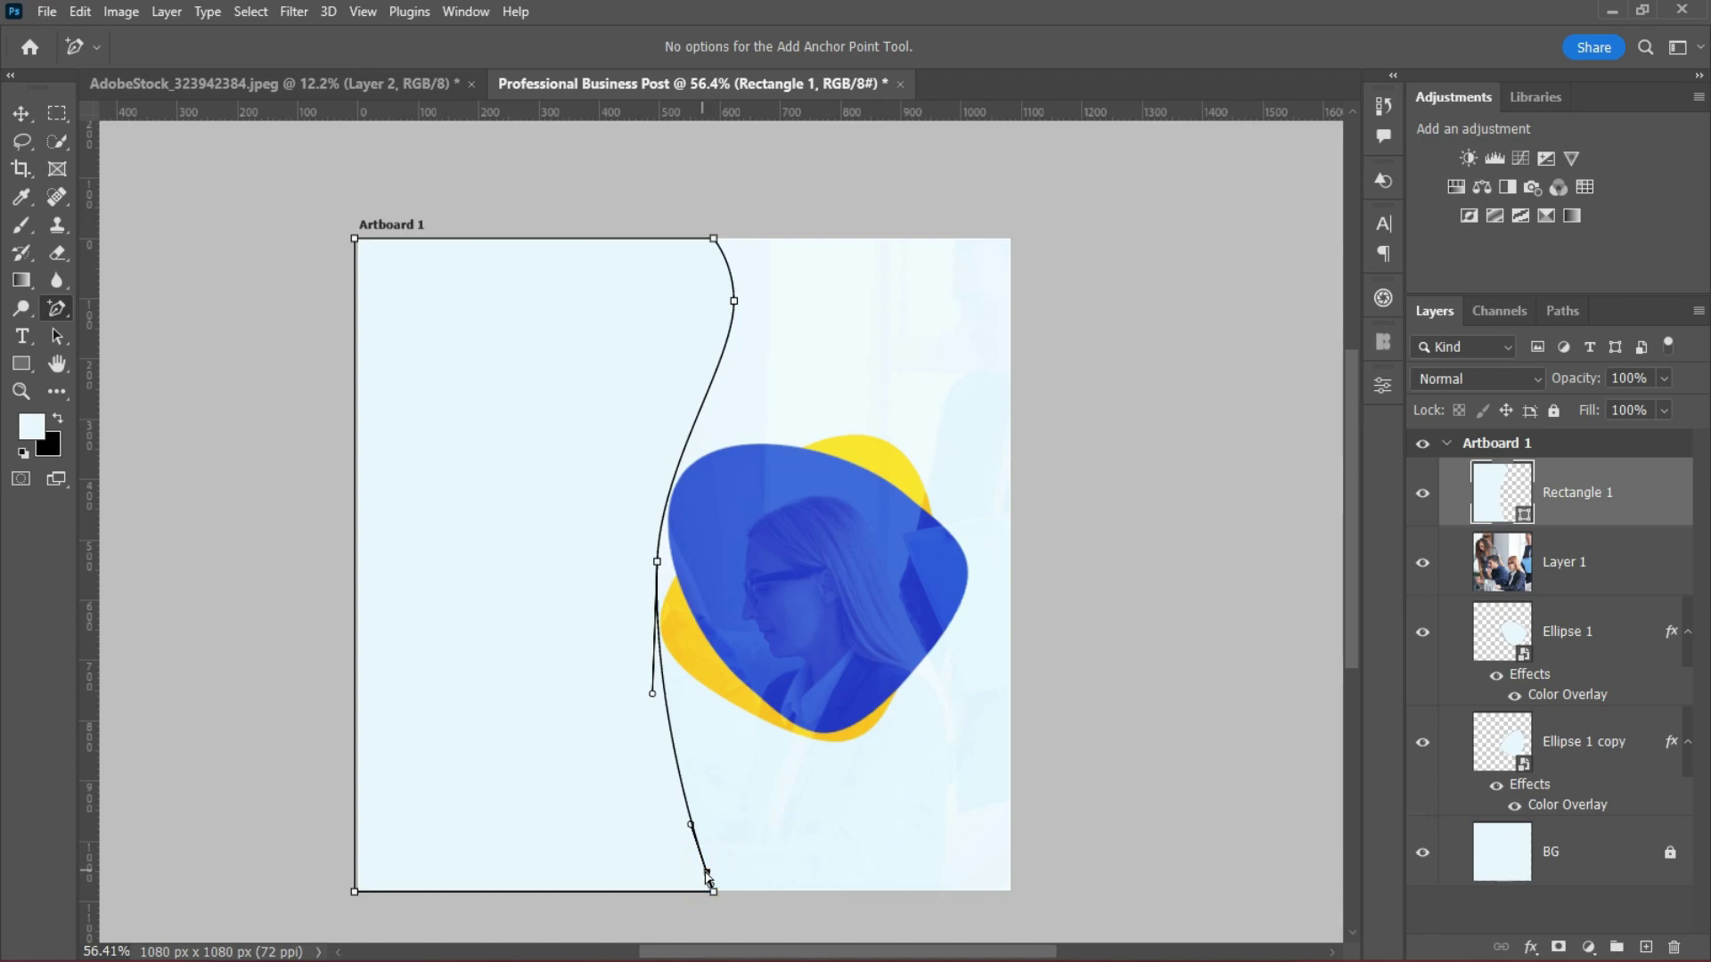
left_click_drag(709, 878, 713, 852)
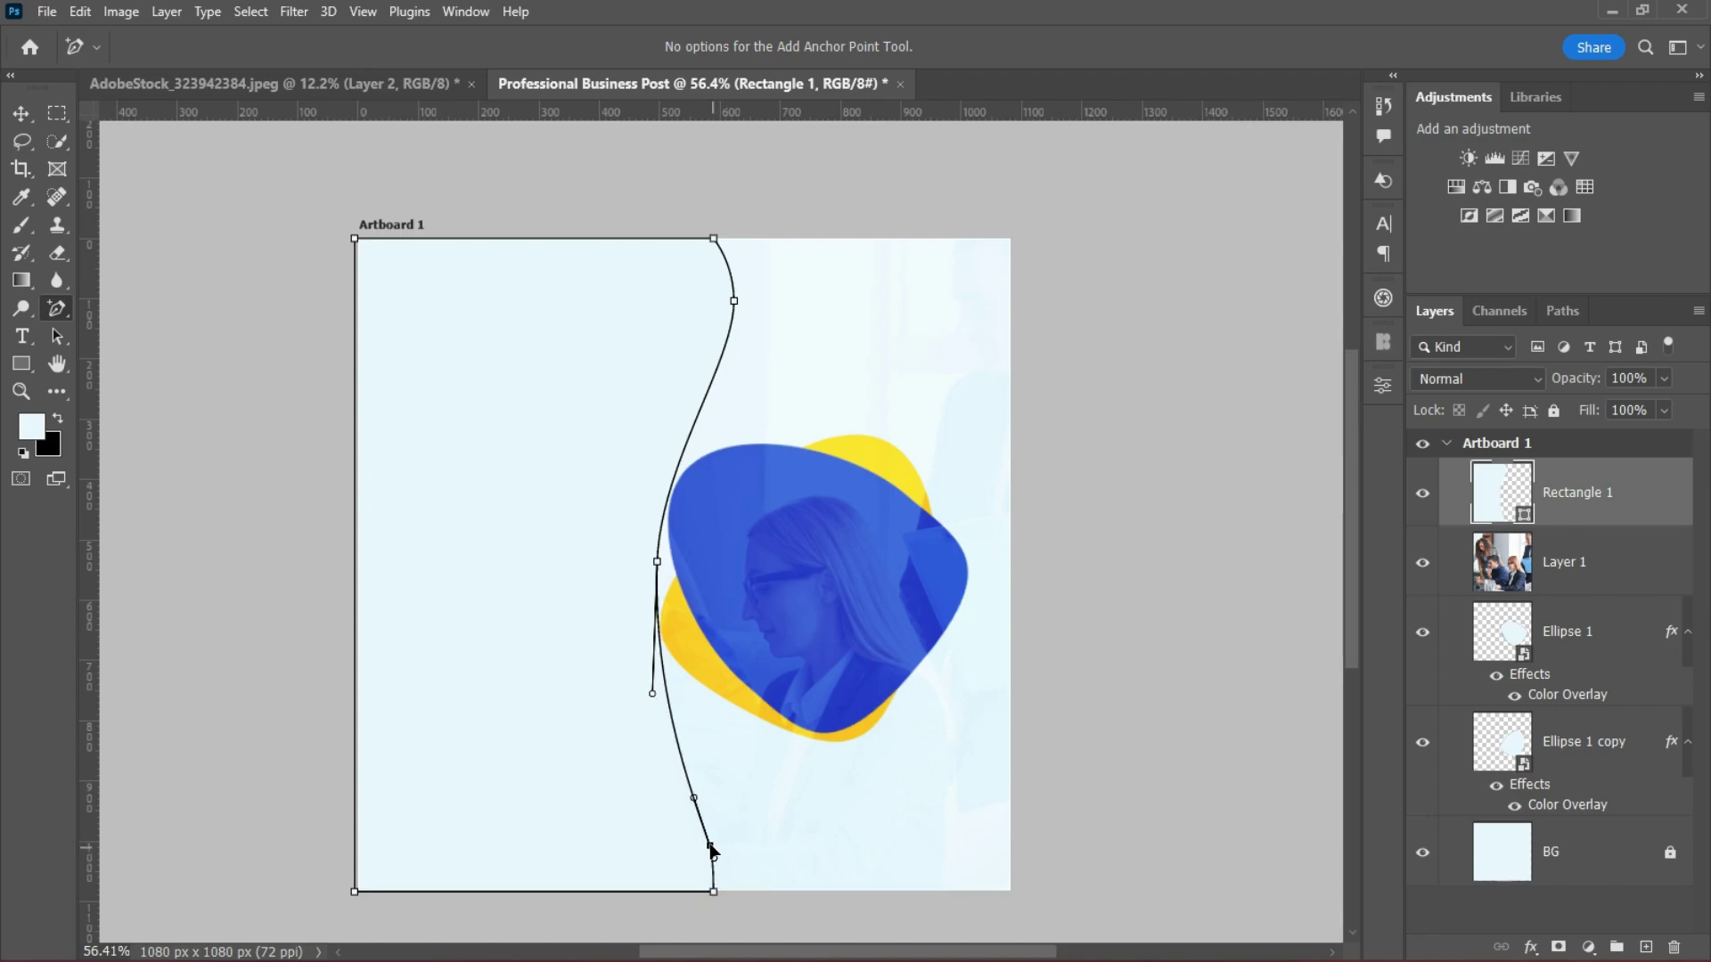
Fill the new curved shape with the blue sampled from the organic shape.
left_click(19, 116)
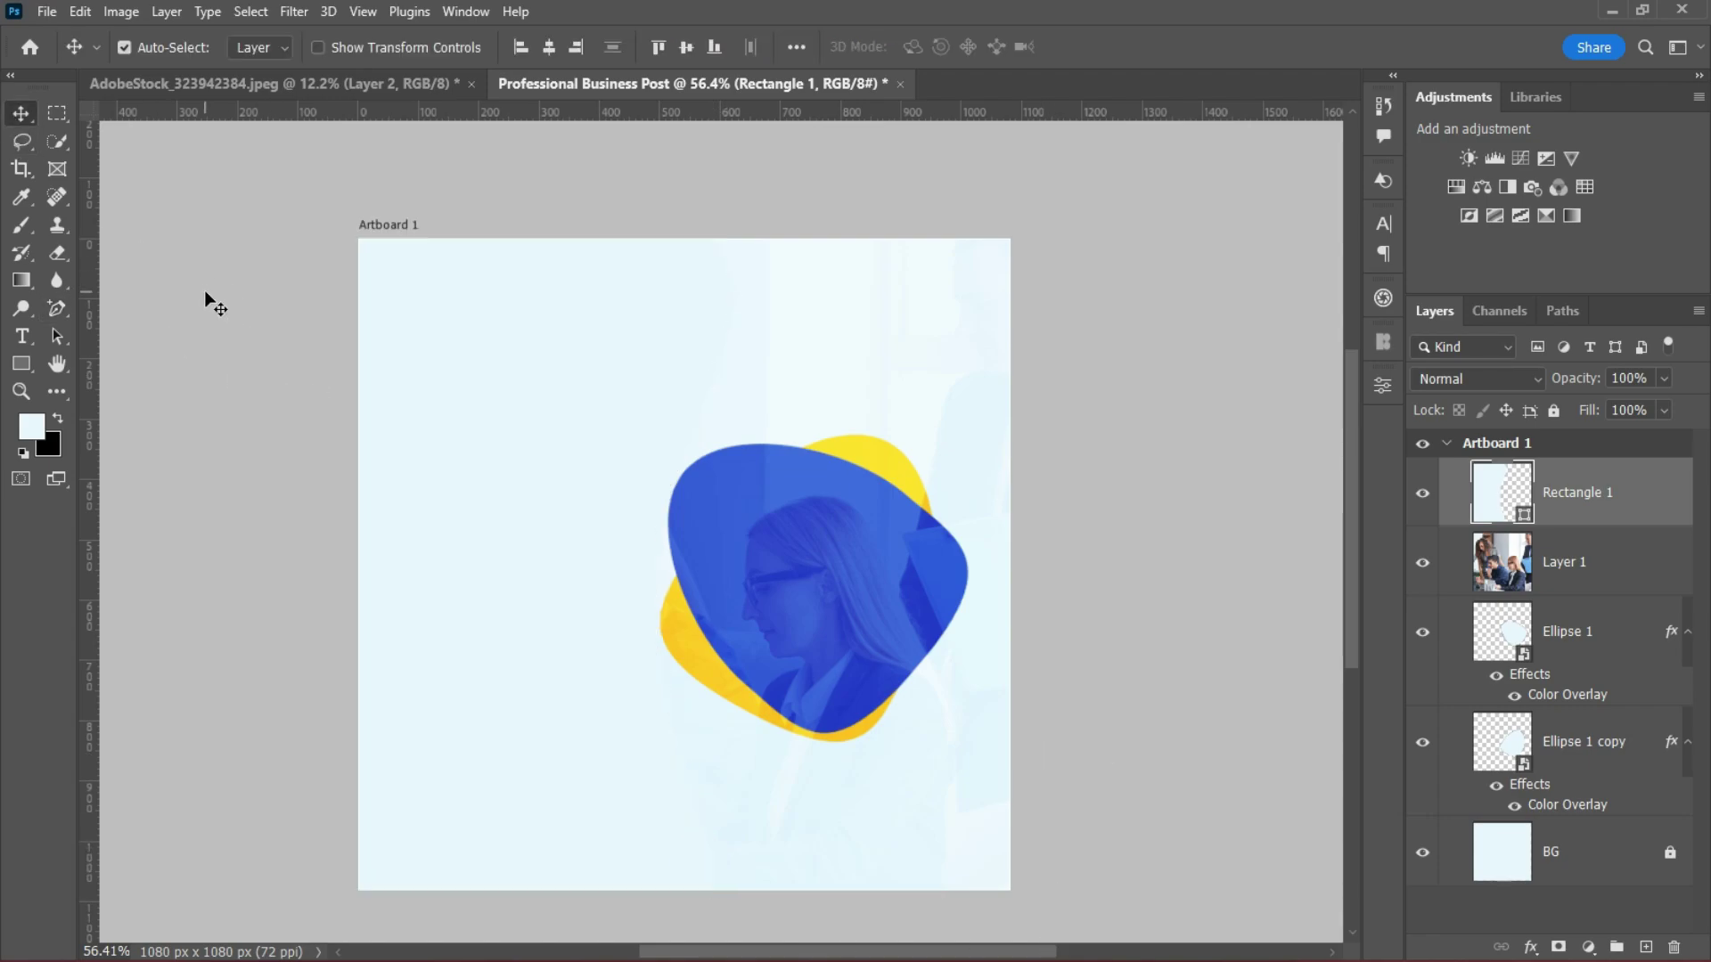
double_click(1531, 511)
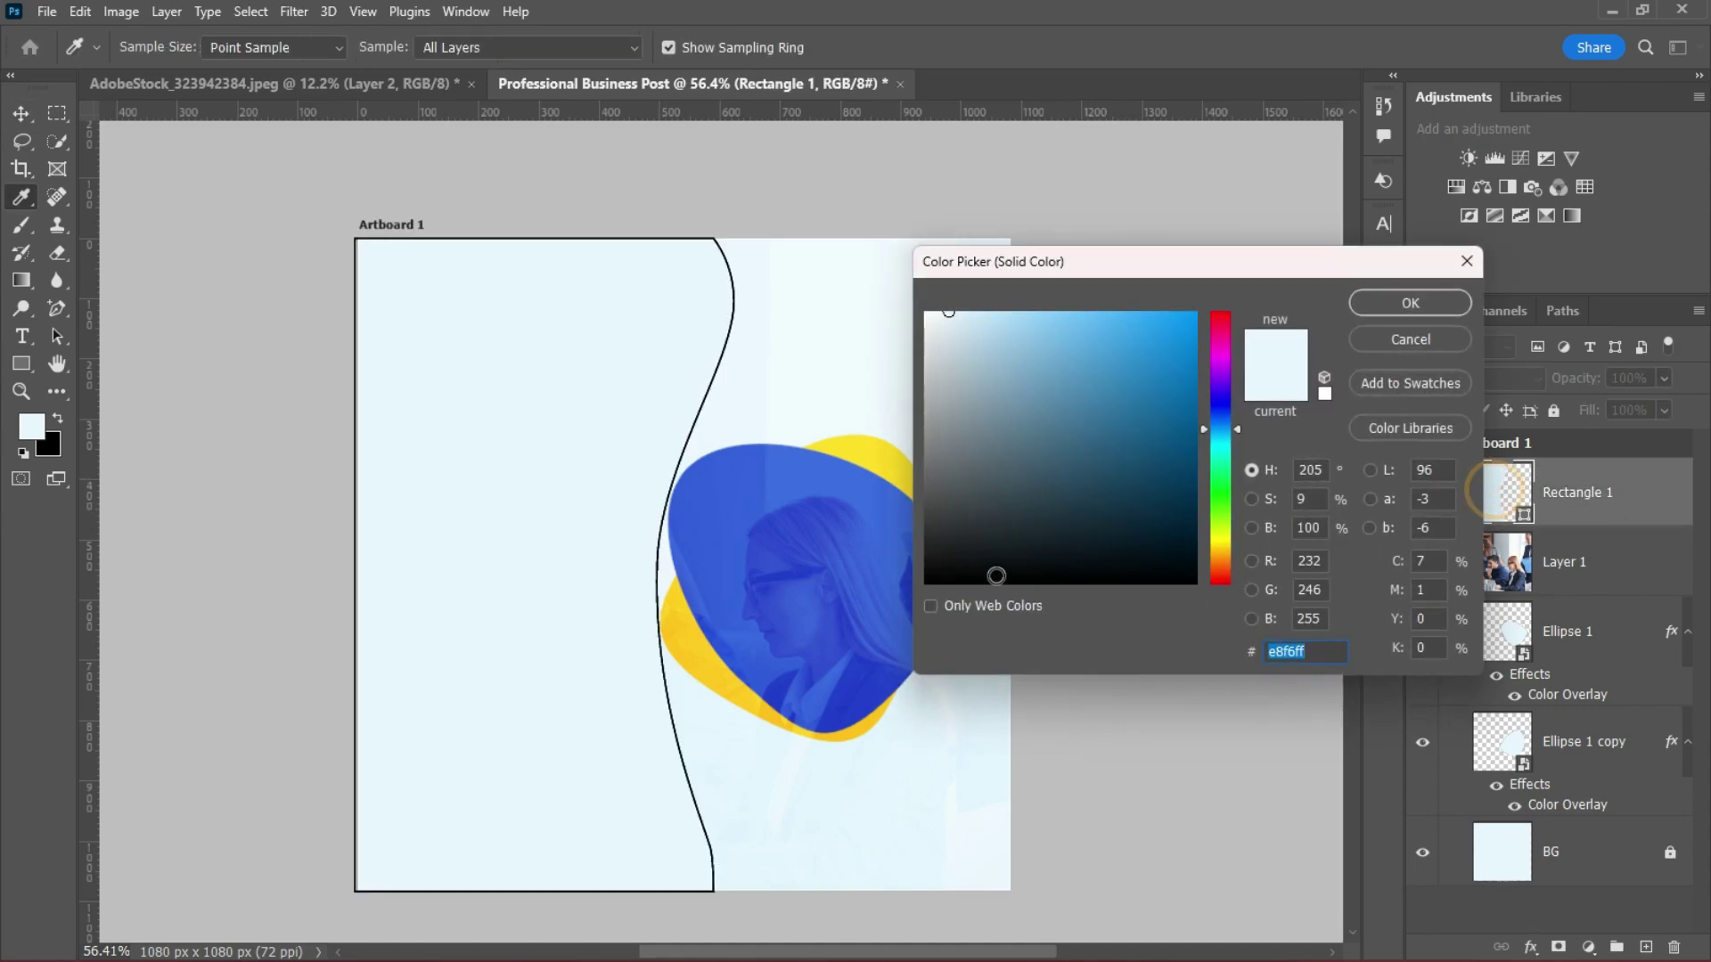
left_click(734, 490)
Move the office photo layer above the new curved shape and clip it to that shape.
left_click(1600, 565)
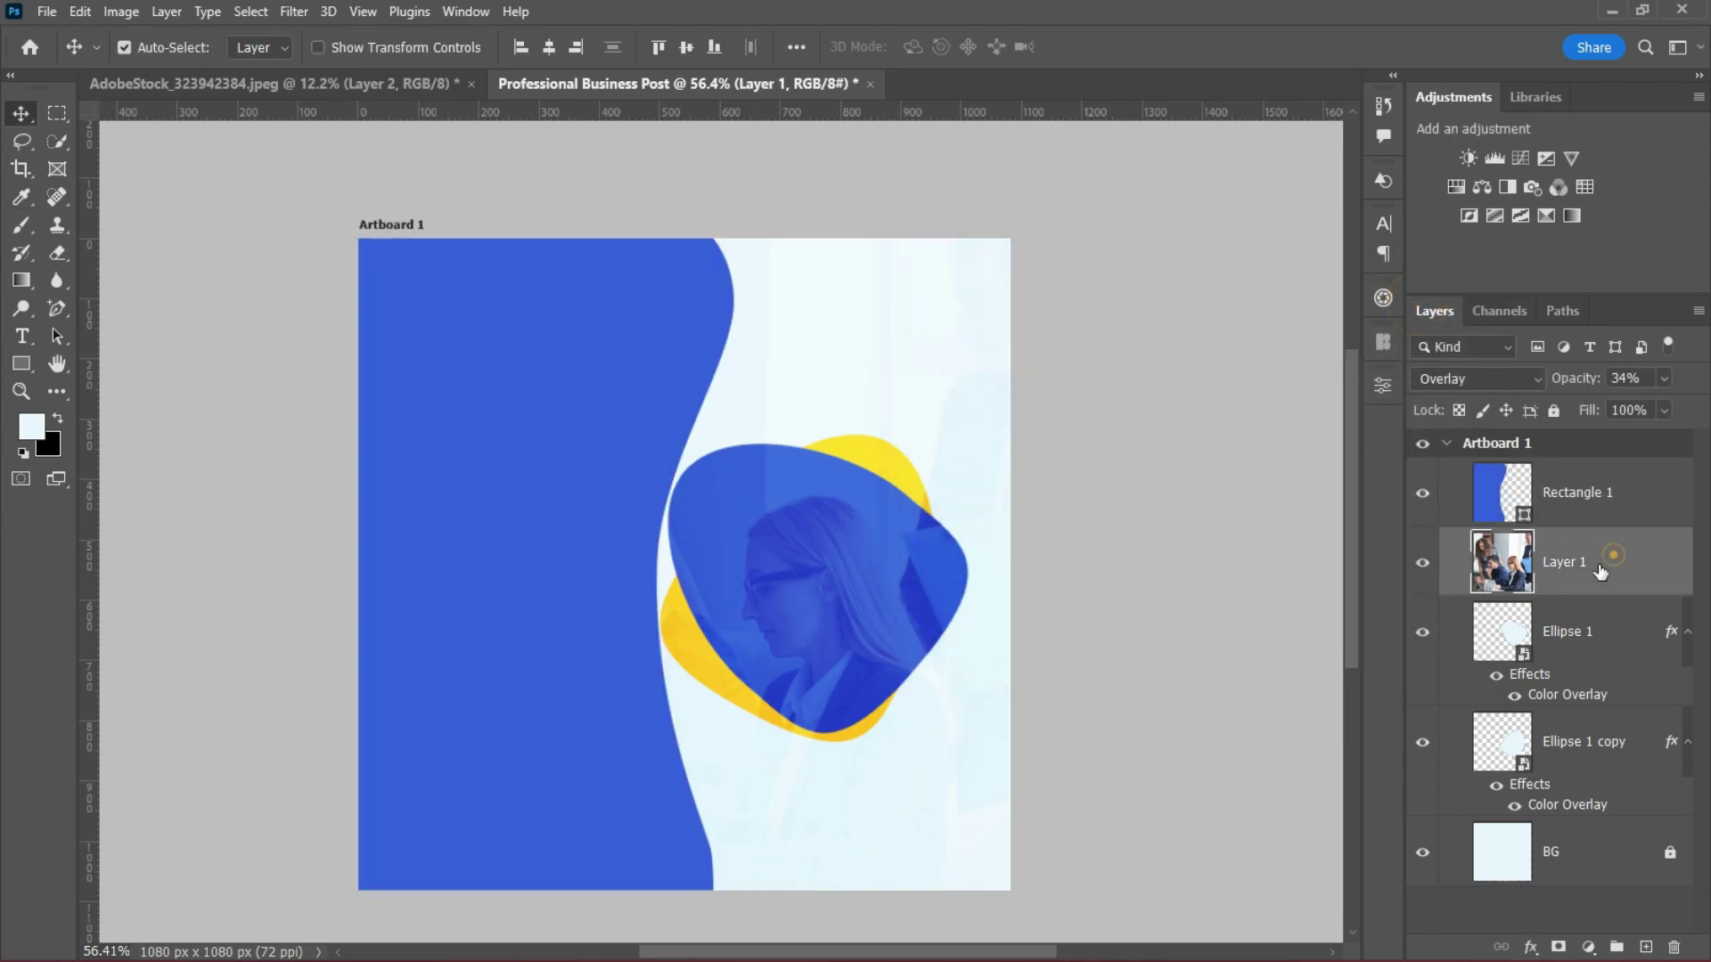
left_click_drag(1594, 573, 1567, 495)
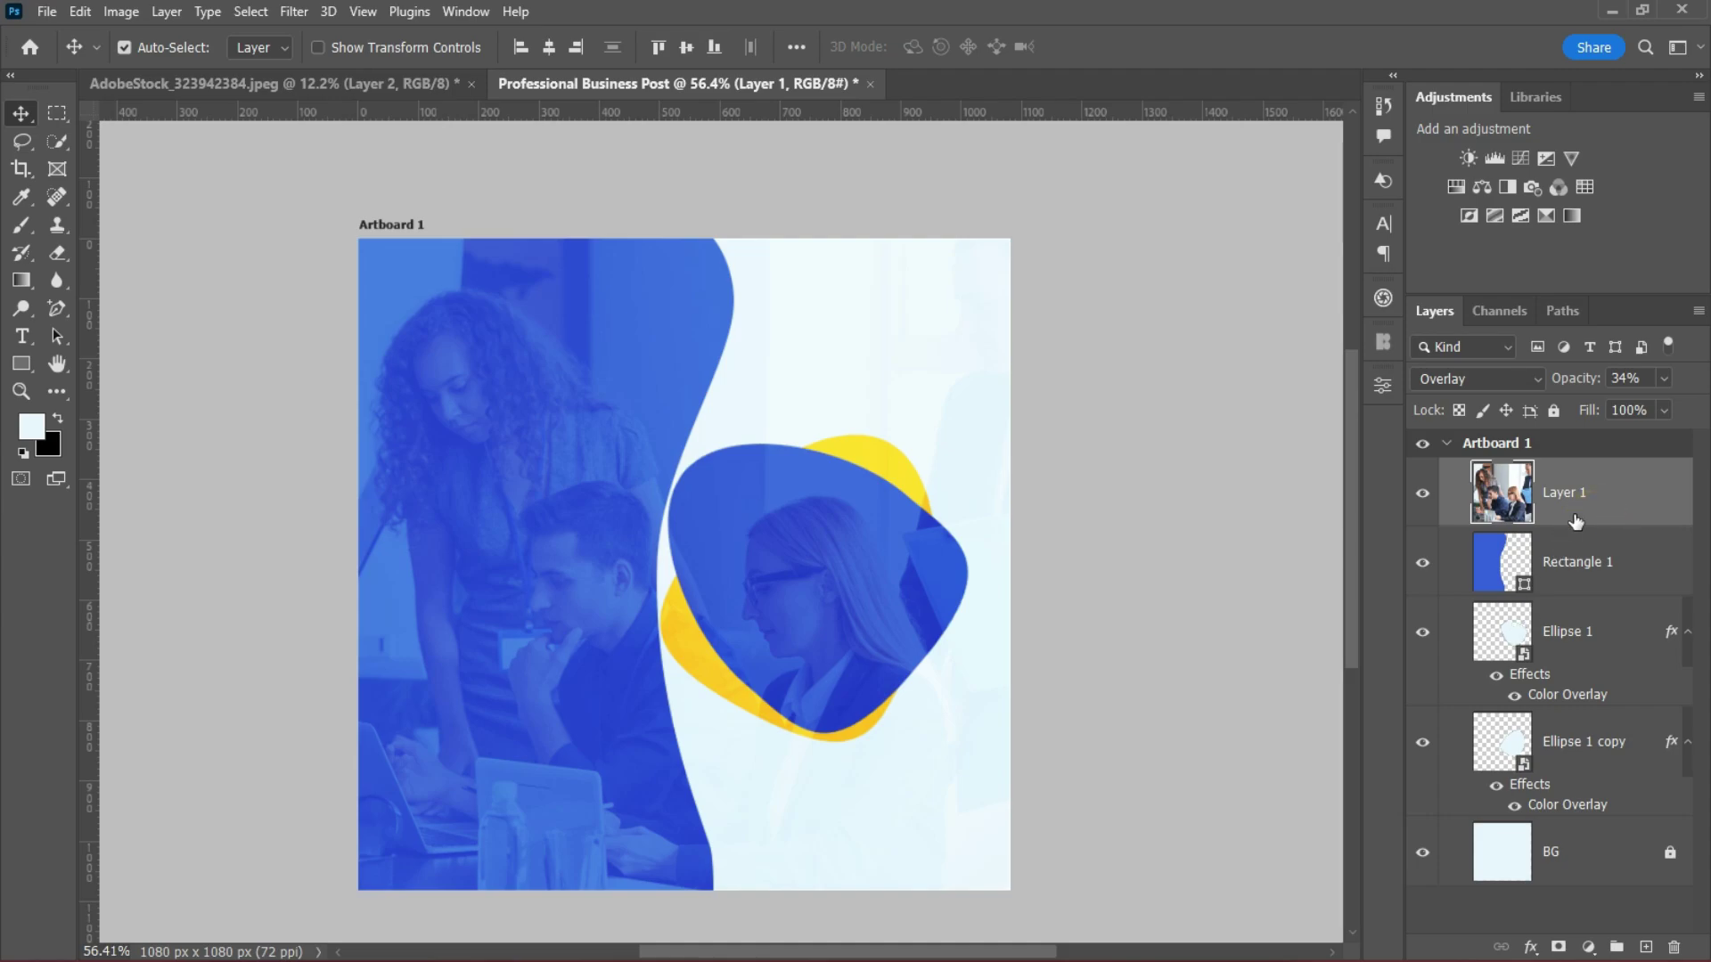
left_click(1568, 524, "alt")
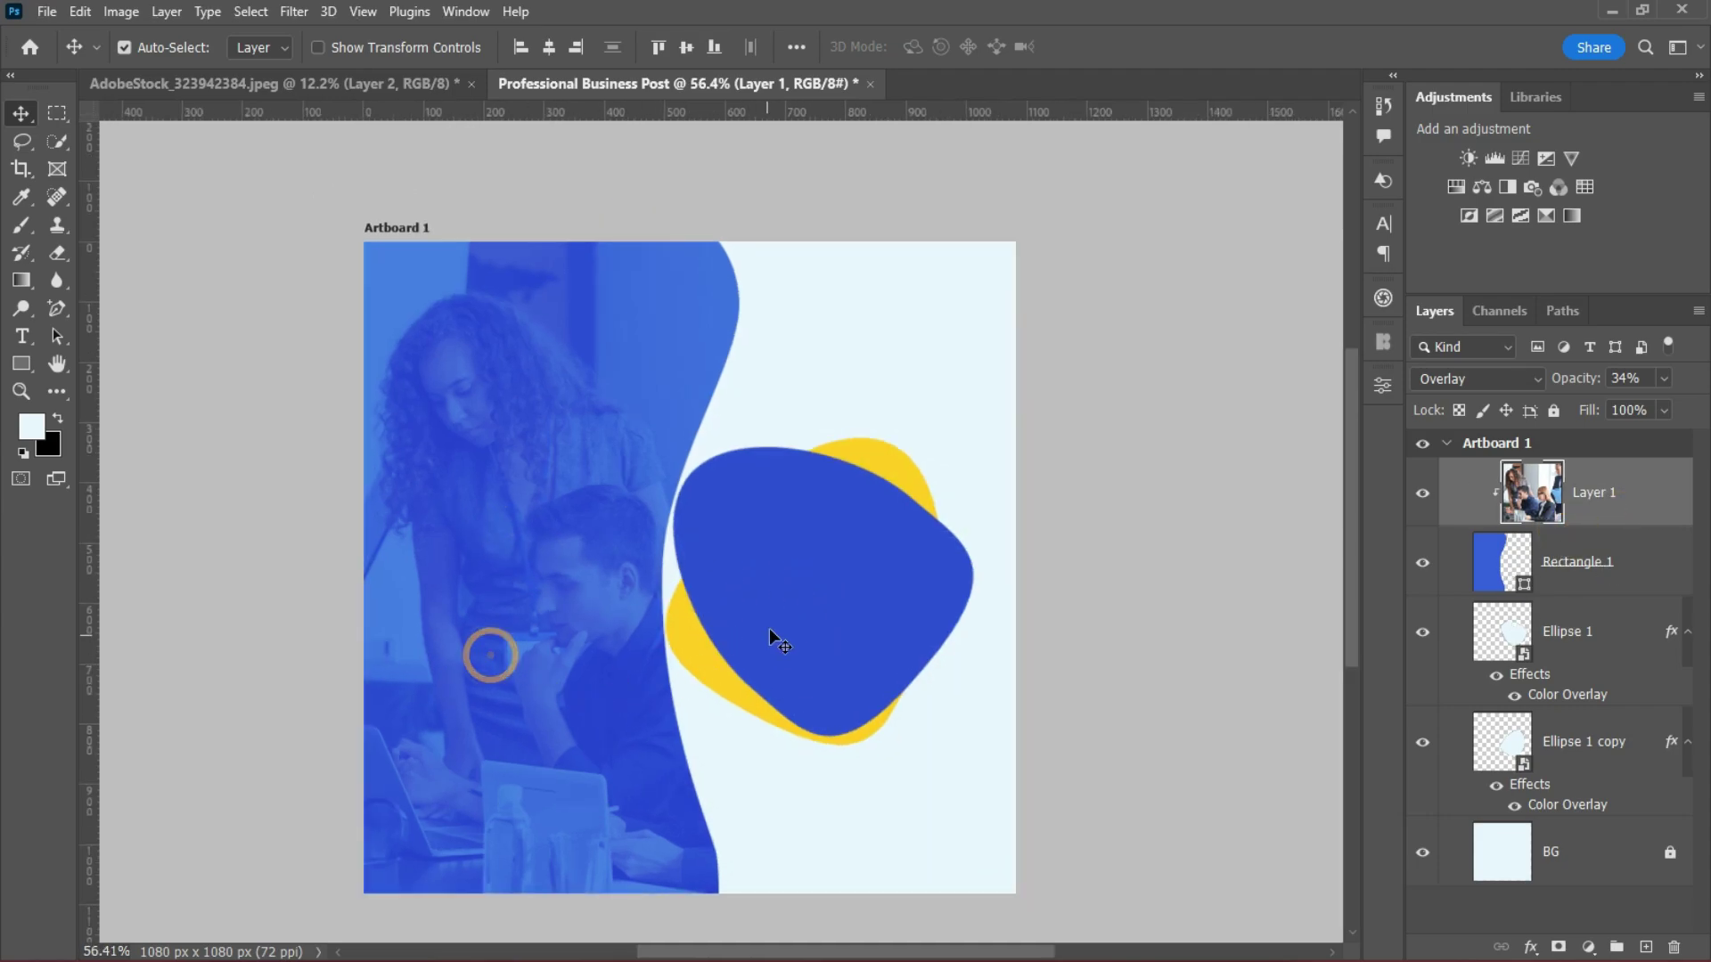
Nudge the blue and yellow organic shapes together slightly to the right, away from the curved photo panel.
left_click(1558, 599)
left_click(1589, 749, "shift")
key("shift+Right")
key("shift+Right")
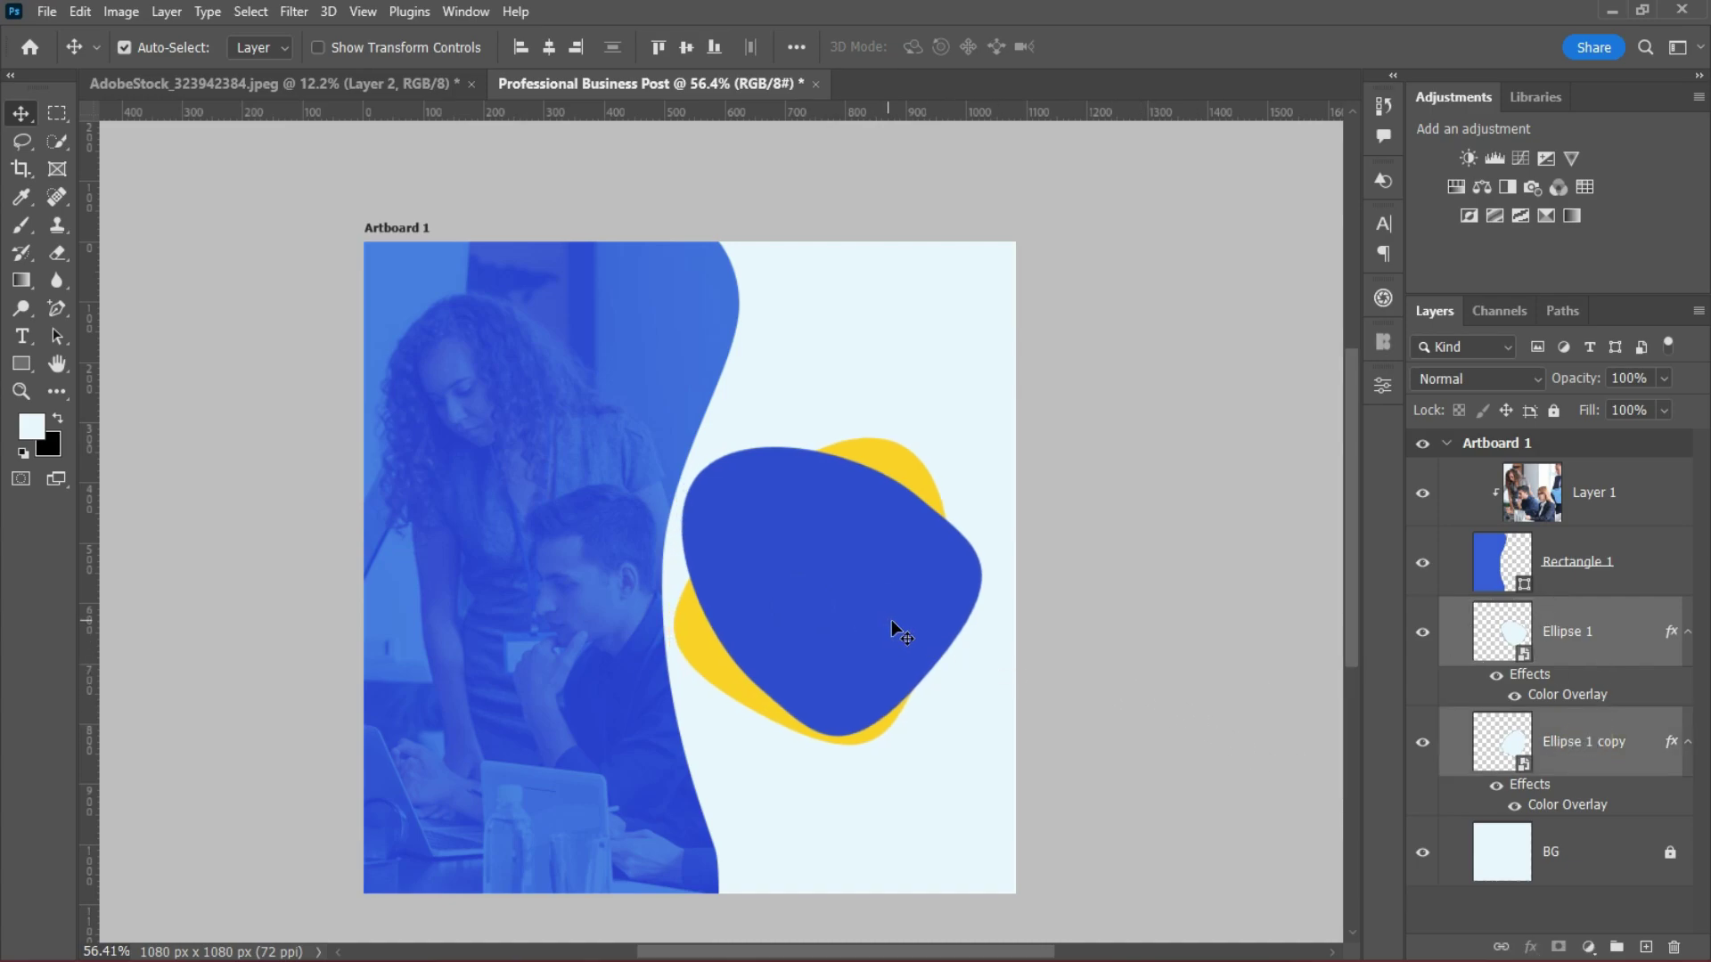
Copy the woman-in-green cutout from the AdobeStock document into the post, and move the office photo and its curved panel just above the background.
left_click(230, 83)
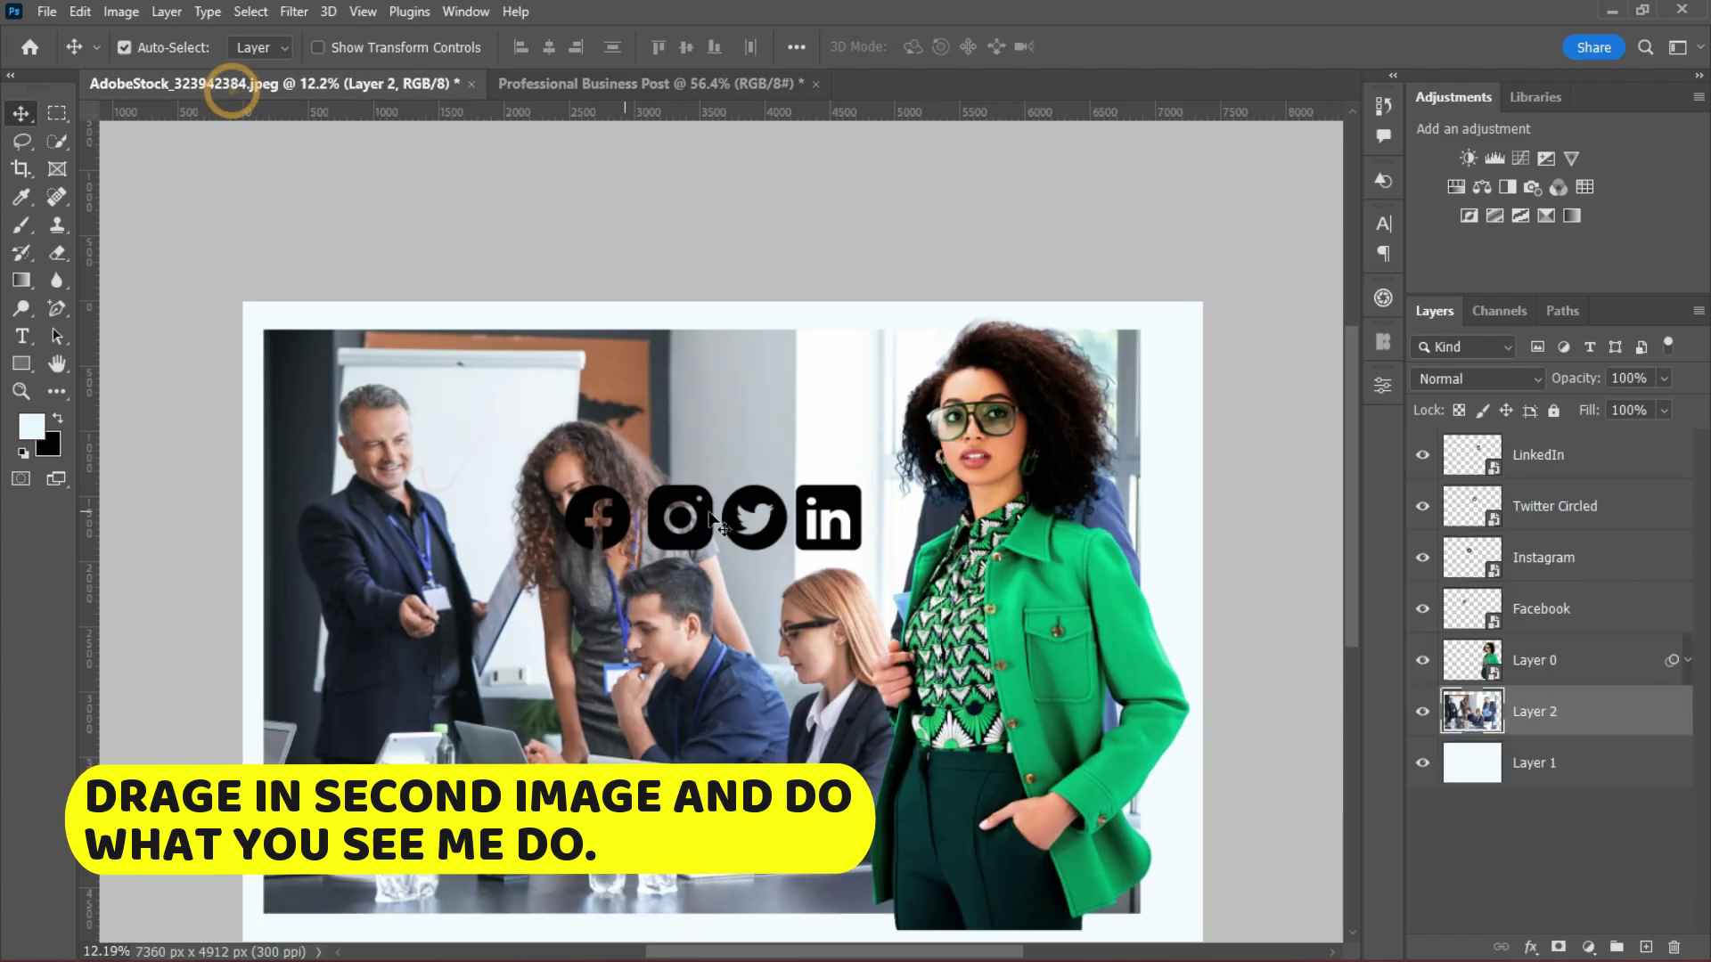
left_click_drag(980, 579, 615, 619)
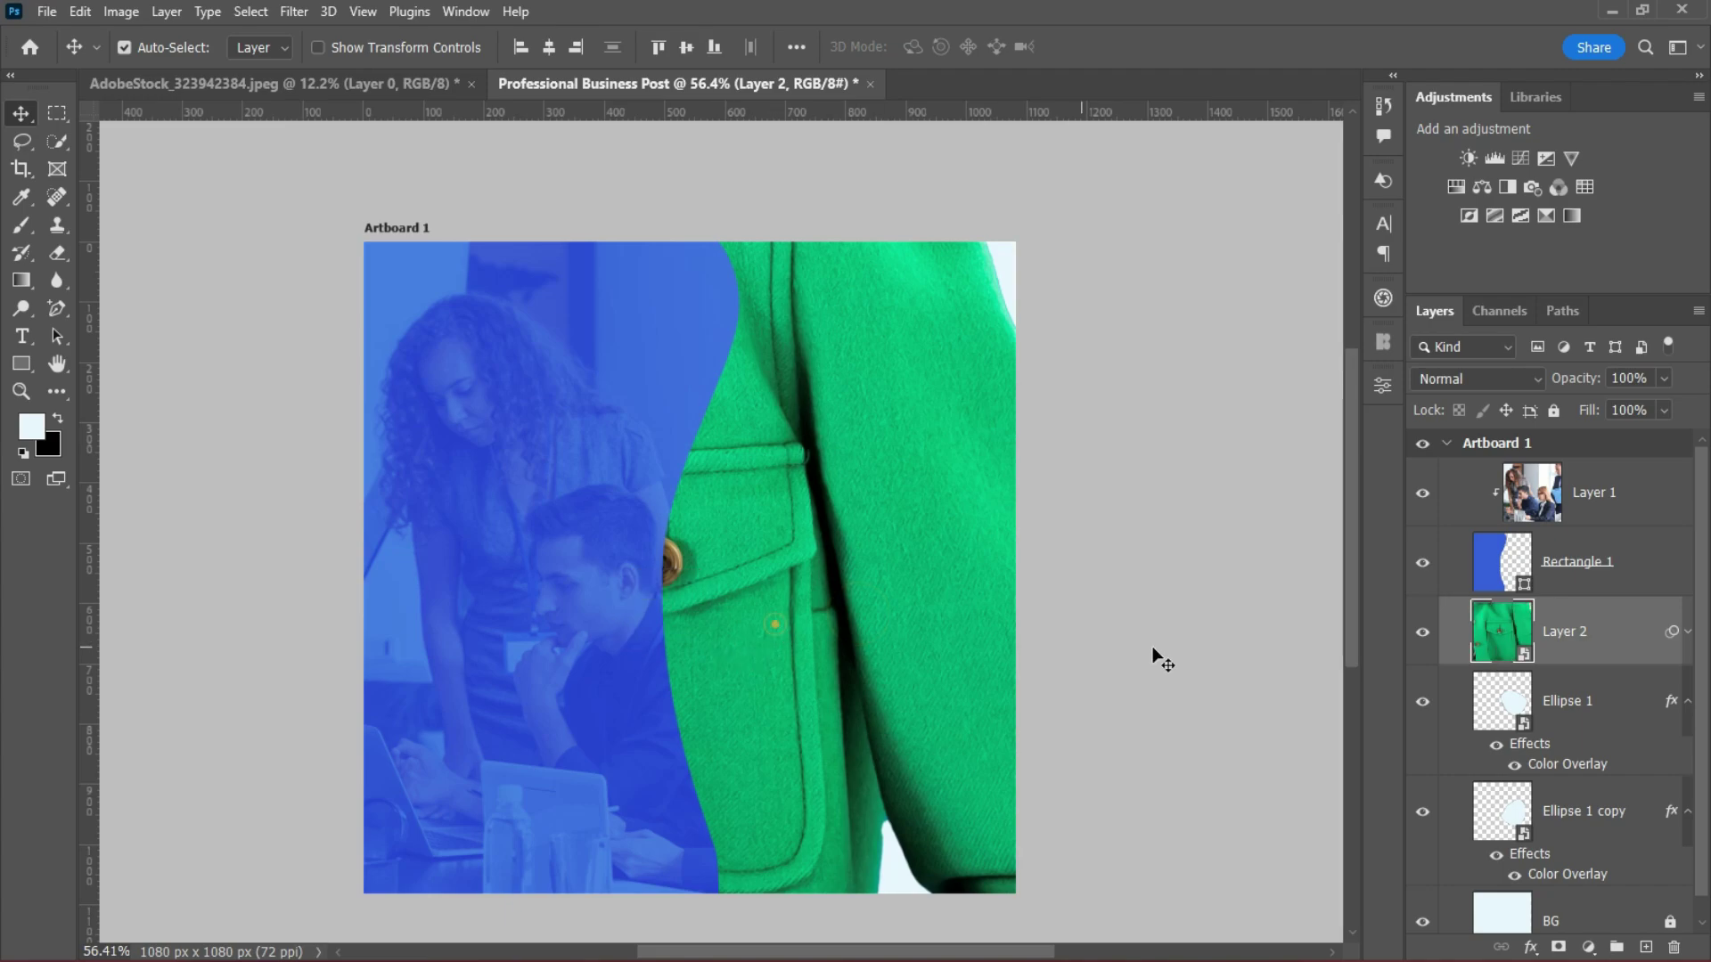
left_click(1620, 508)
left_click(1617, 581, "shift")
left_click_drag(1624, 510, 1566, 878)
left_click(728, 575)
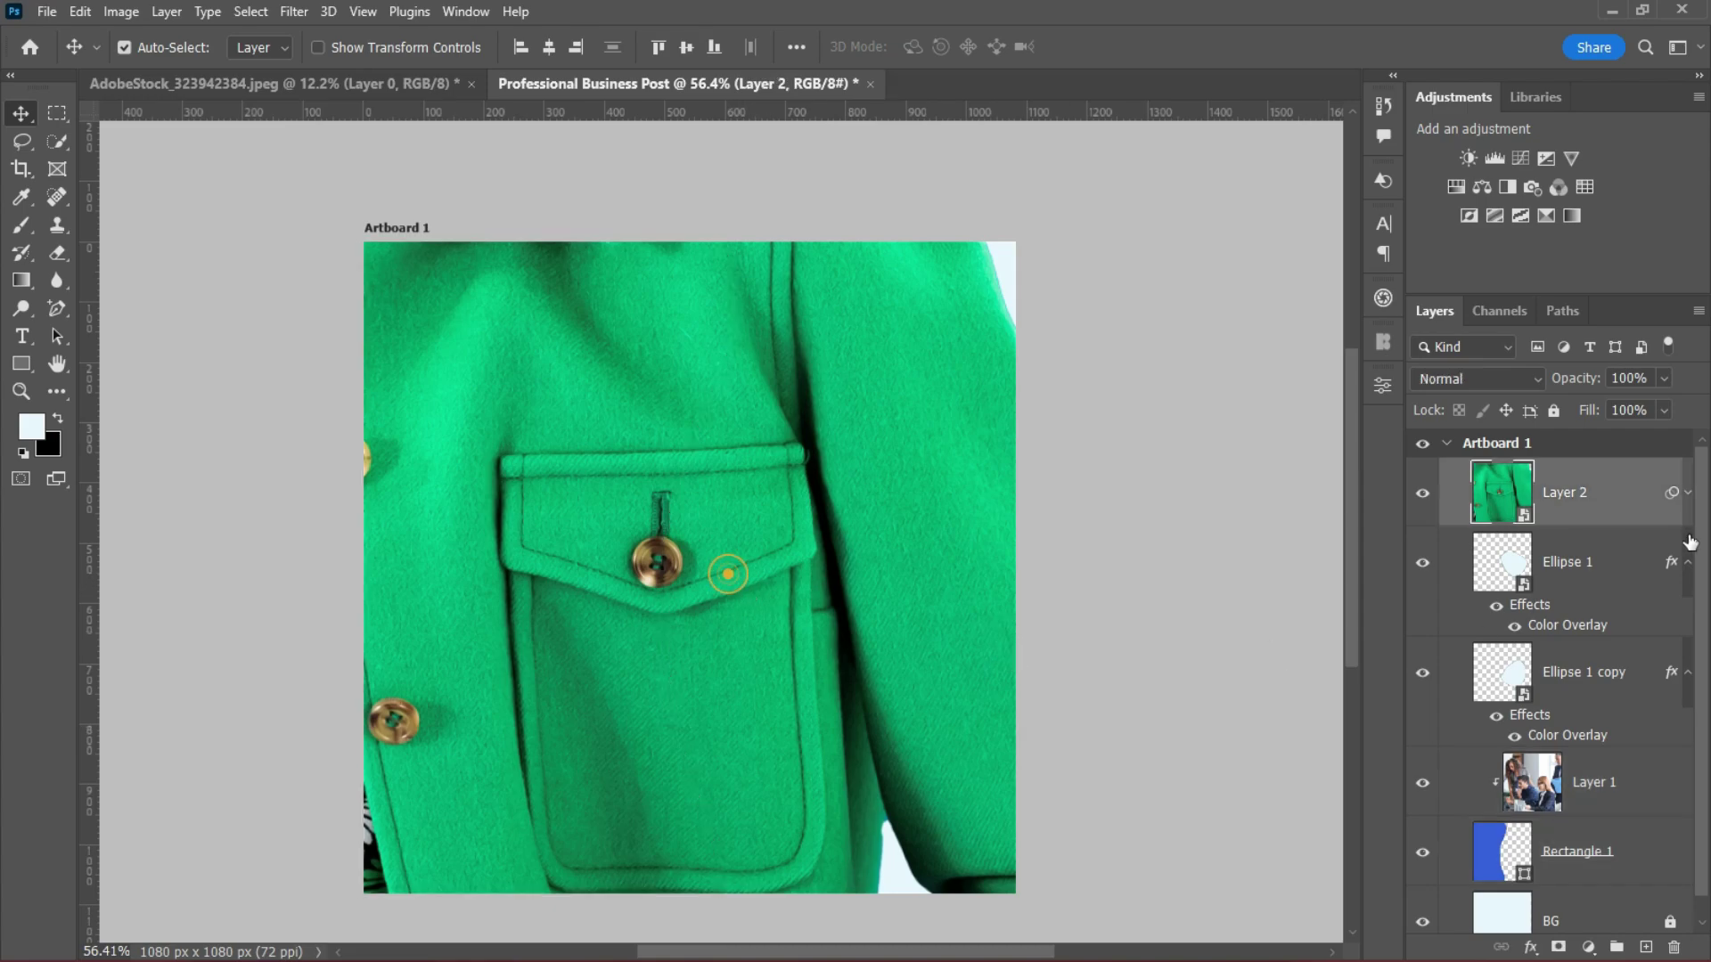
Scale the woman cutout down to about 63% and position her centrally over the blue and yellow organic shapes.
key("ctrl+t")
left_click(931, 394)
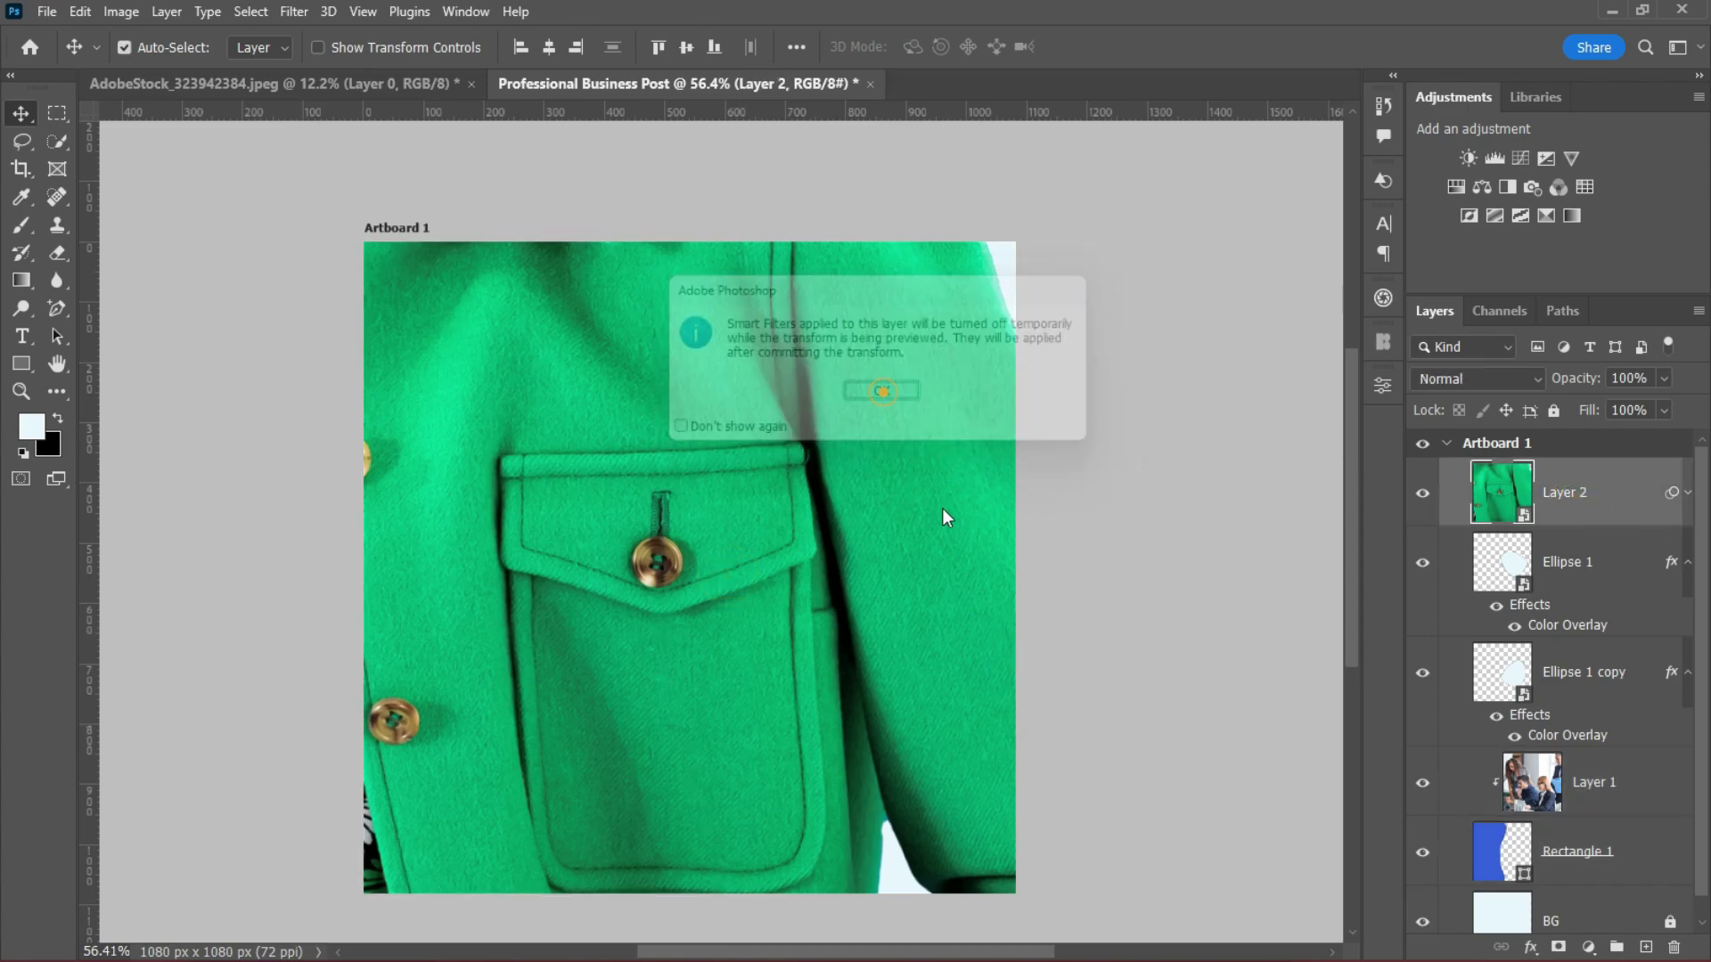
left_click_drag(1274, 524, 640, 517)
left_click_drag(534, 571, 846, 567)
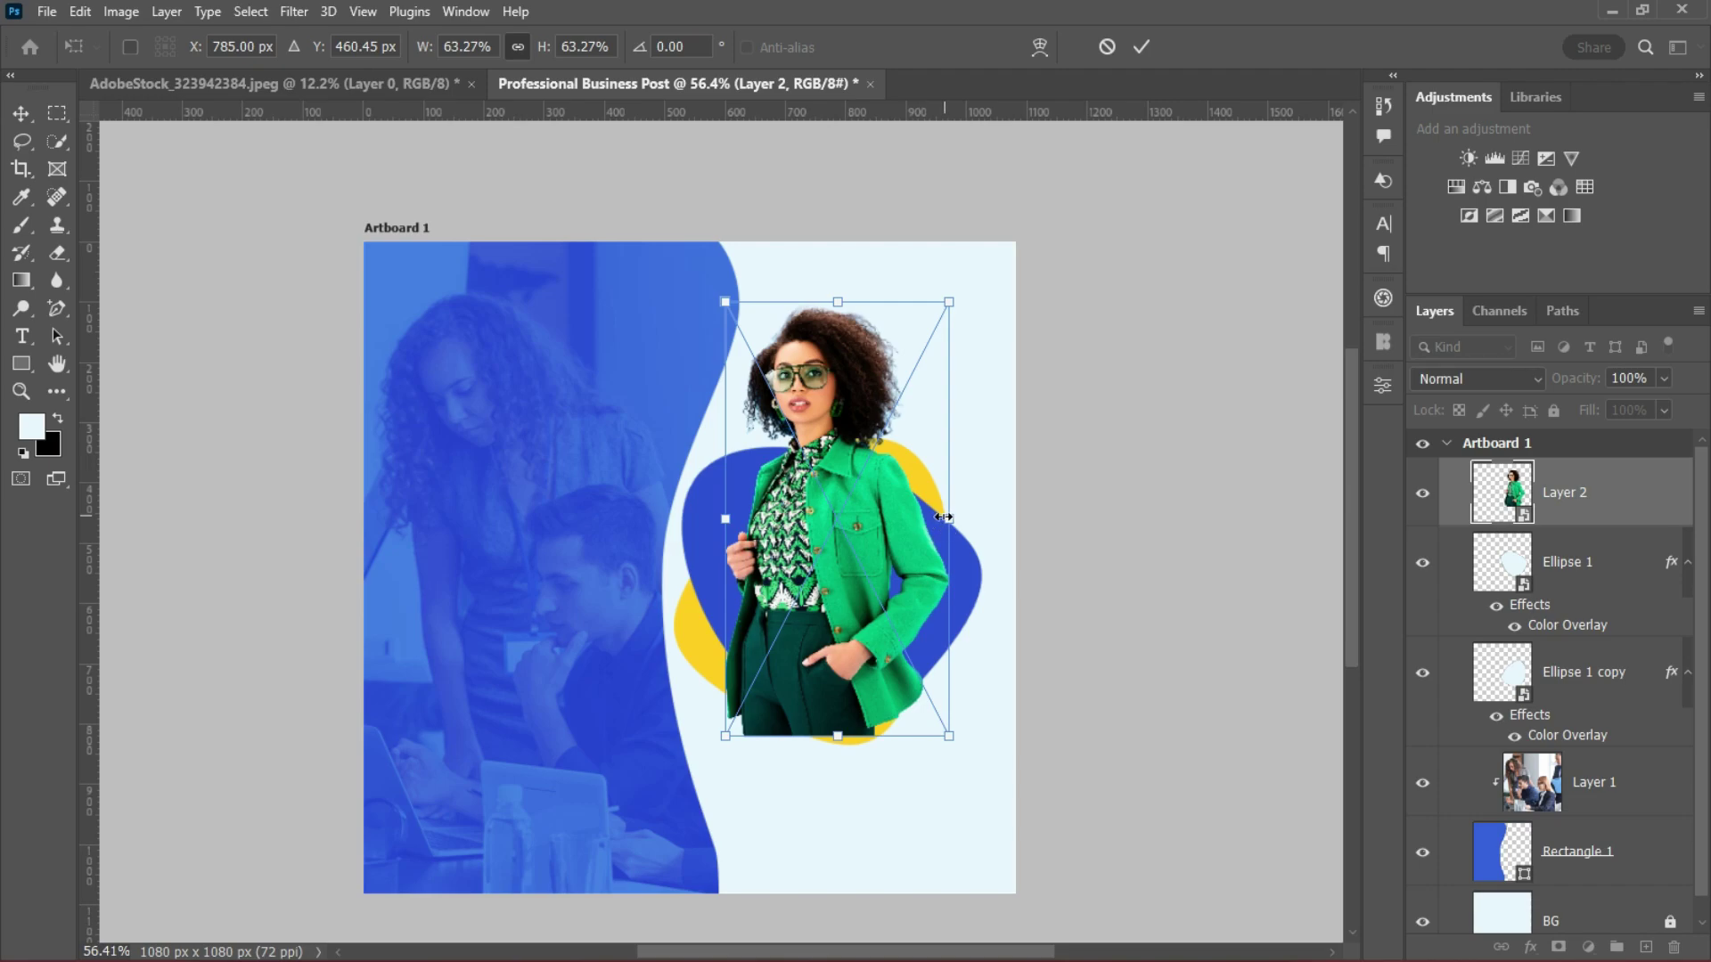
left_click_drag(859, 543, 881, 567)
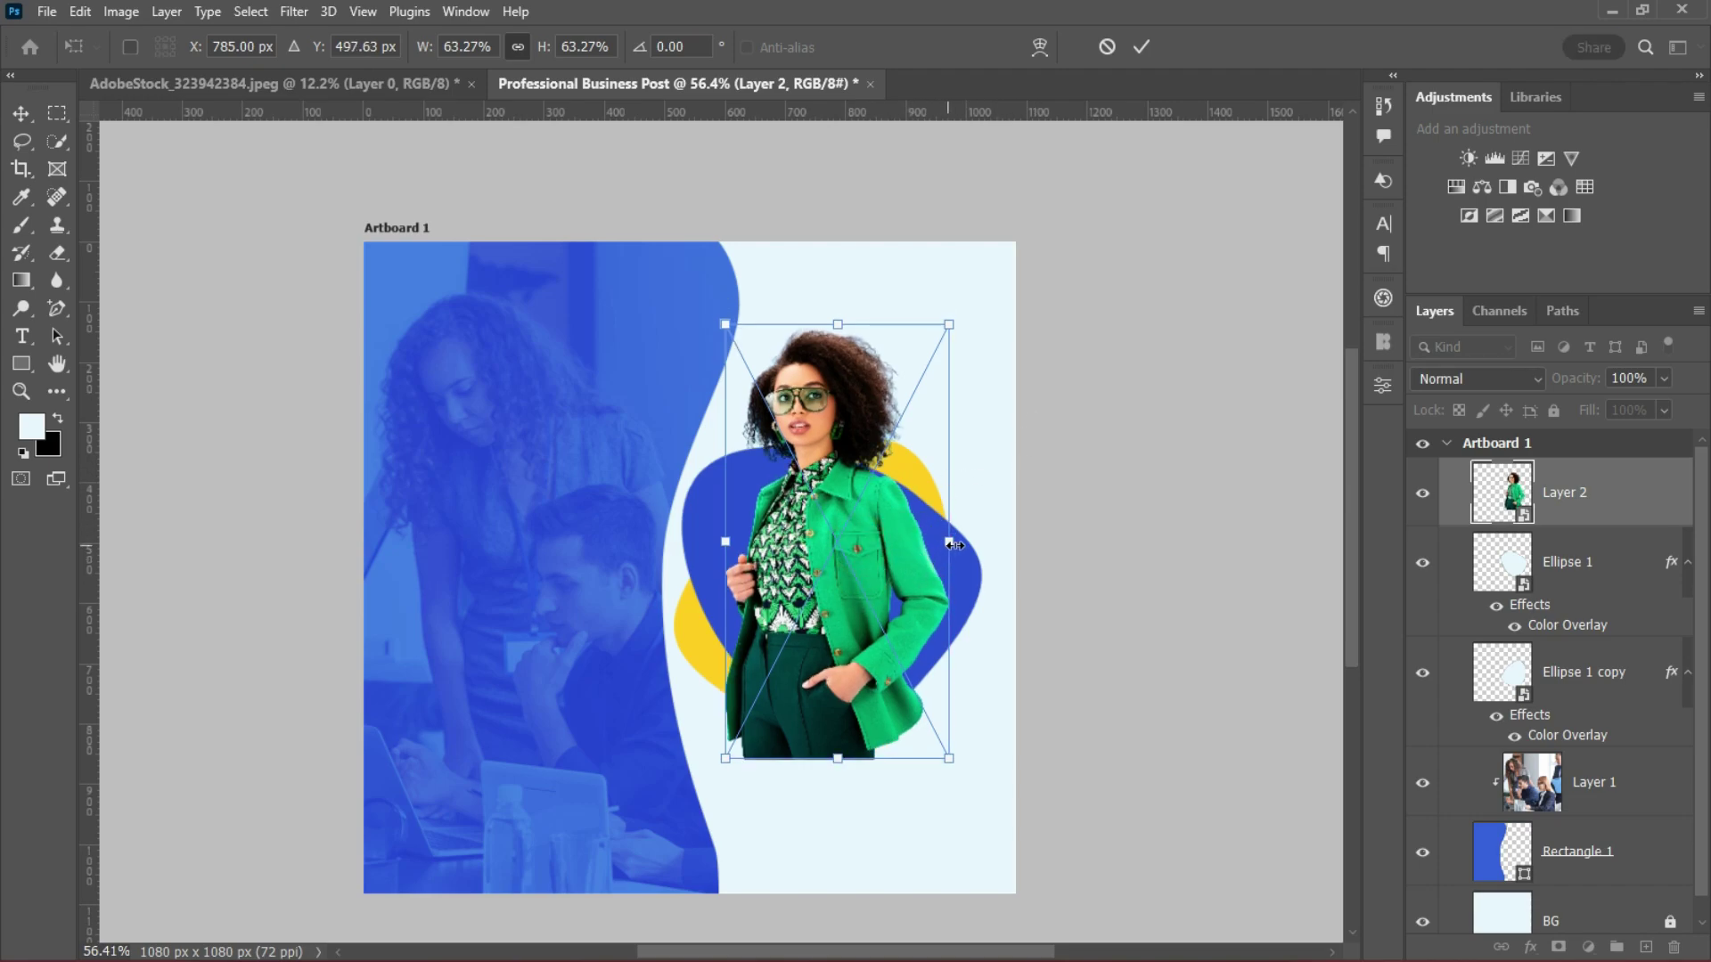
left_click_drag(953, 544, 950, 543)
left_click(1141, 47)
Convert the woman cutout layer to a smart object.
scroll(843, 638, "up", 4)
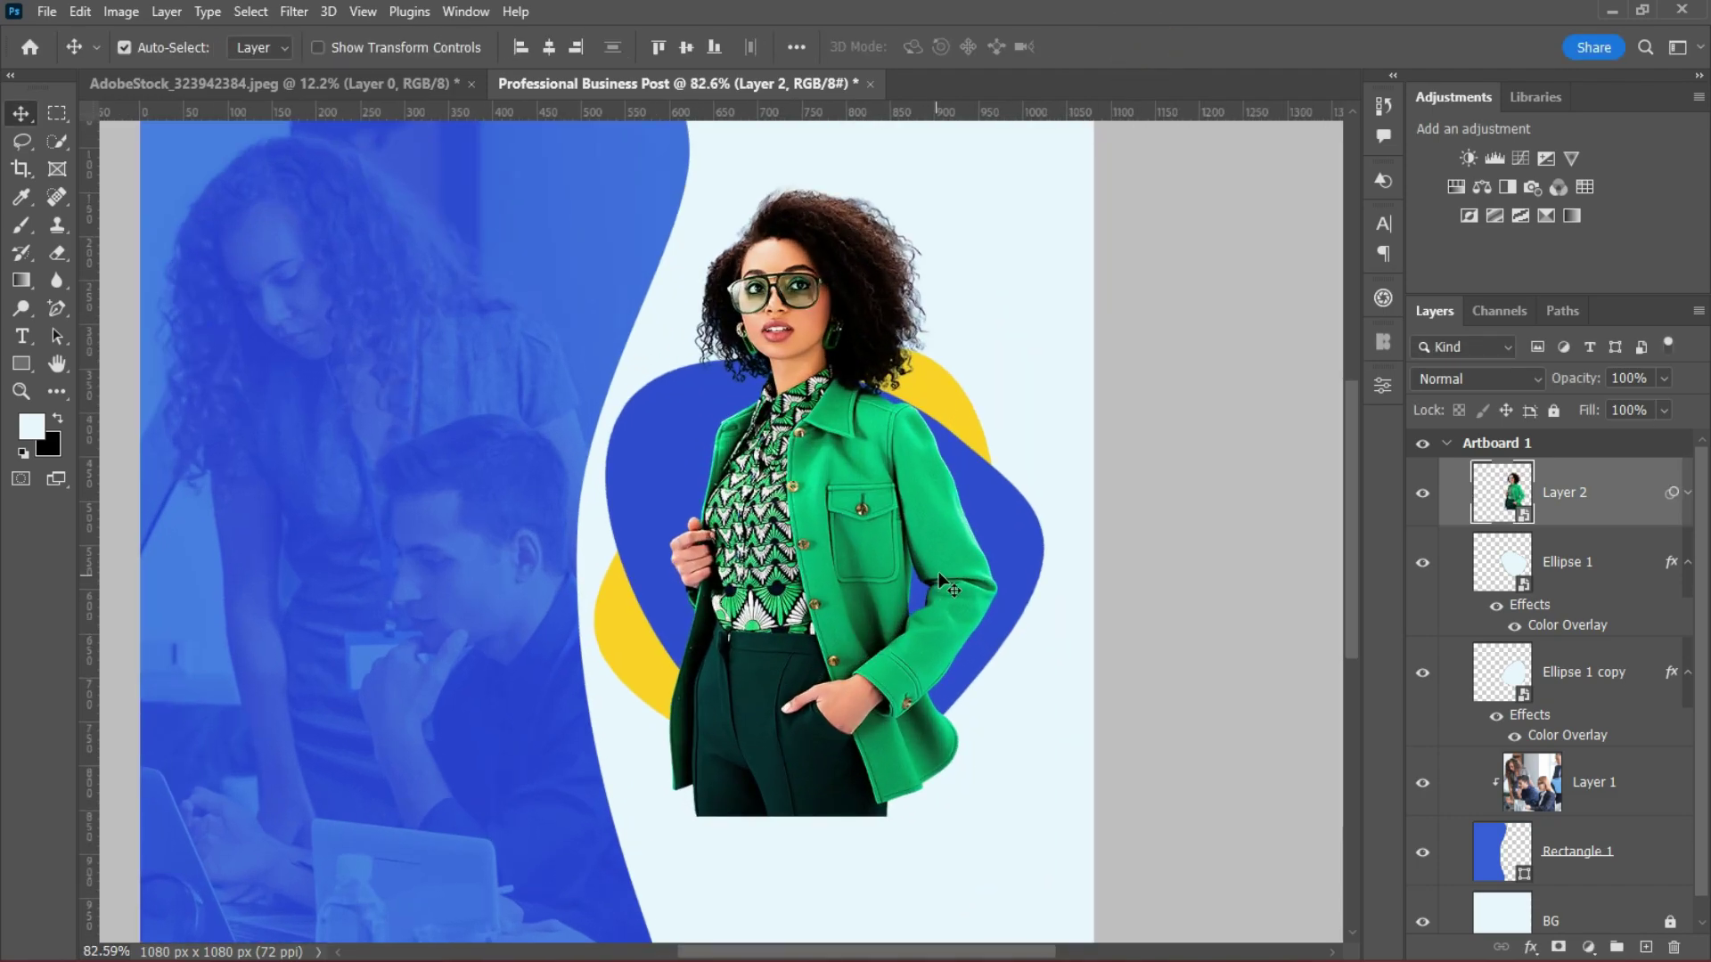
right_click(1615, 492)
left_click(1393, 238)
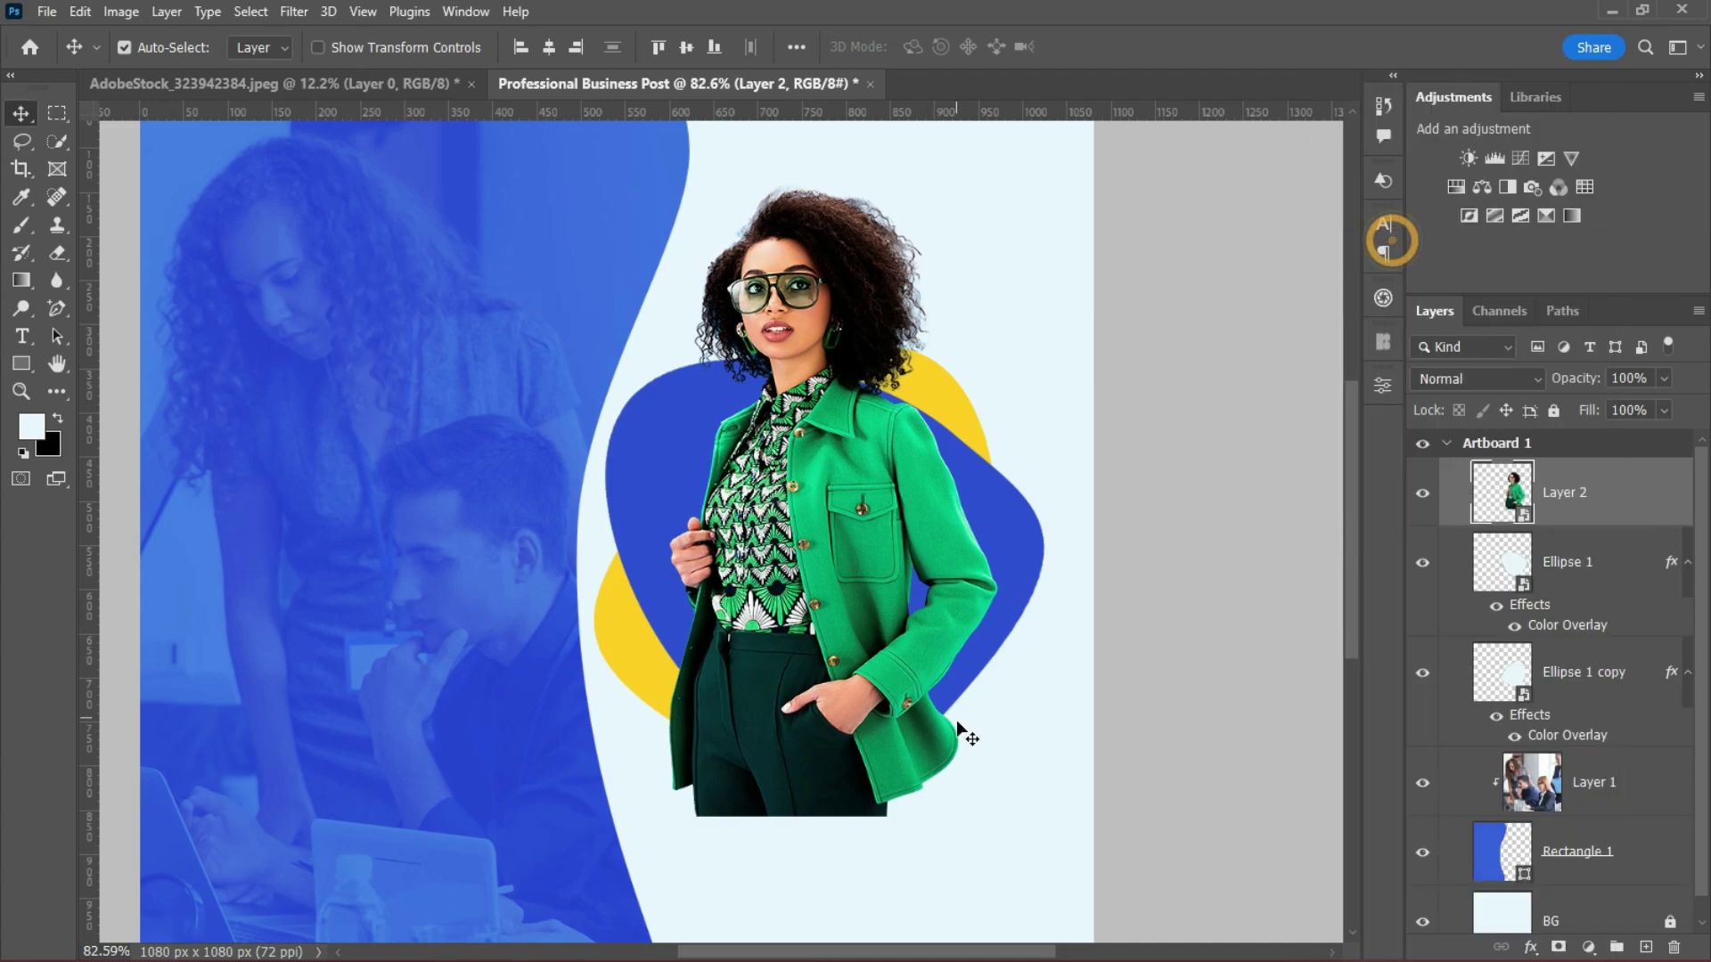
Clip the woman layer to the blue organic shape and convert that shape to a smart object.
left_click(1005, 538)
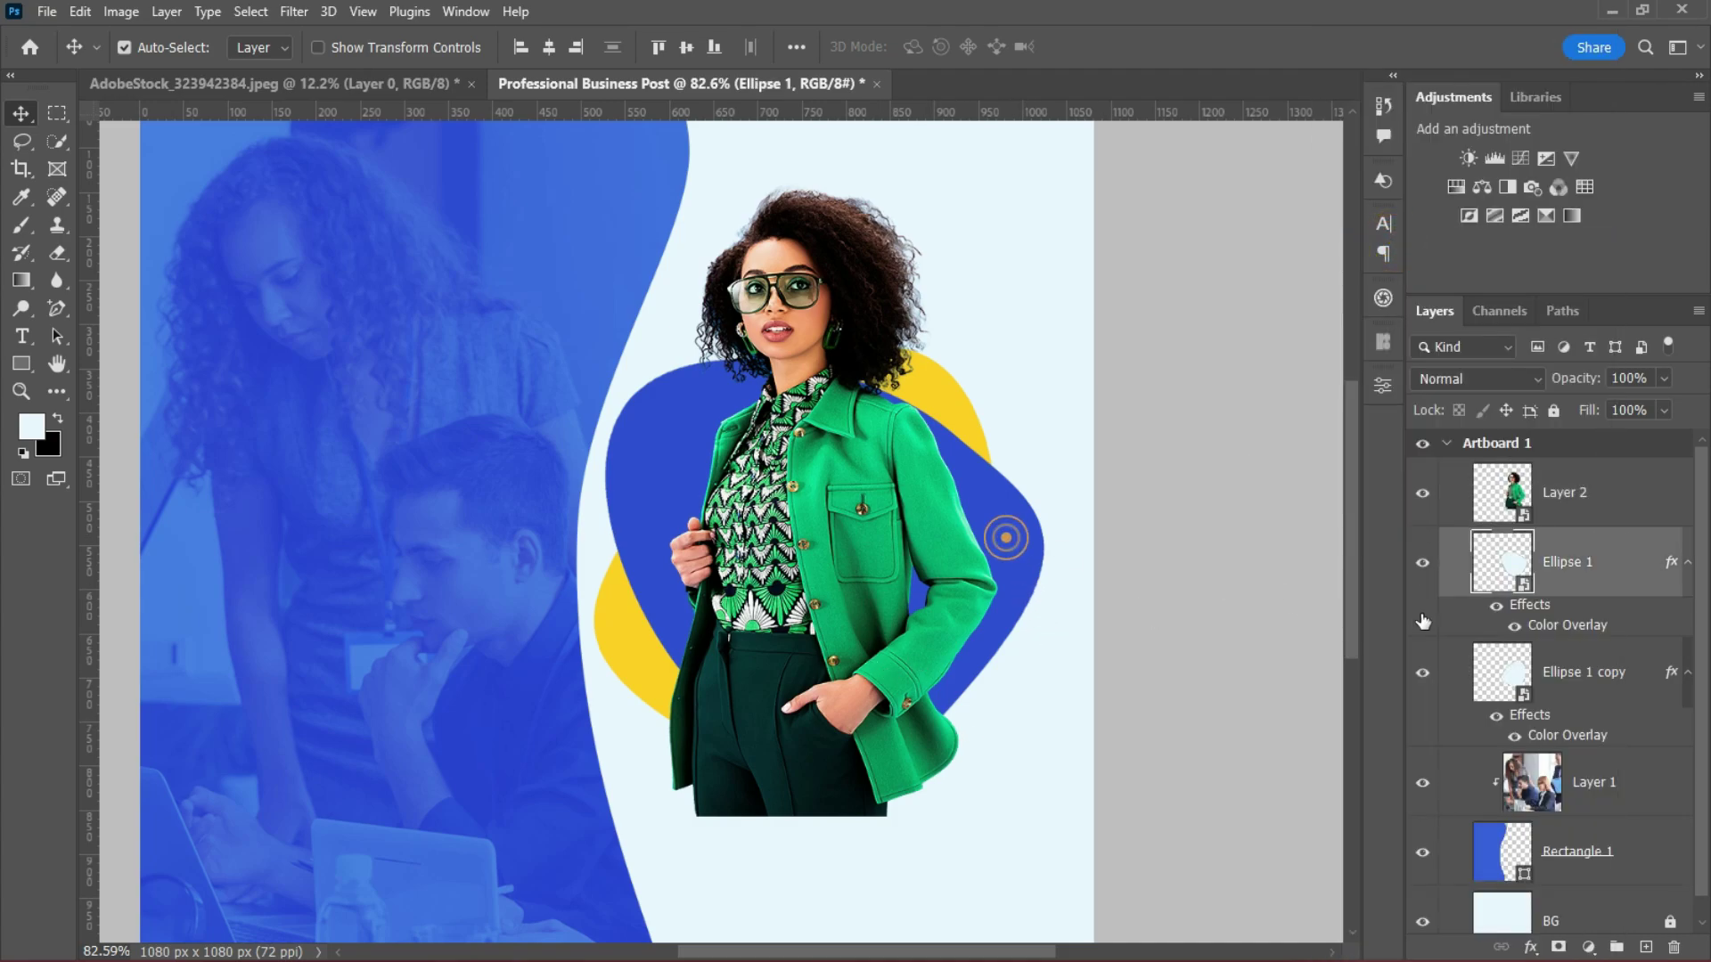
left_click(1588, 517, "alt")
right_click(1625, 559)
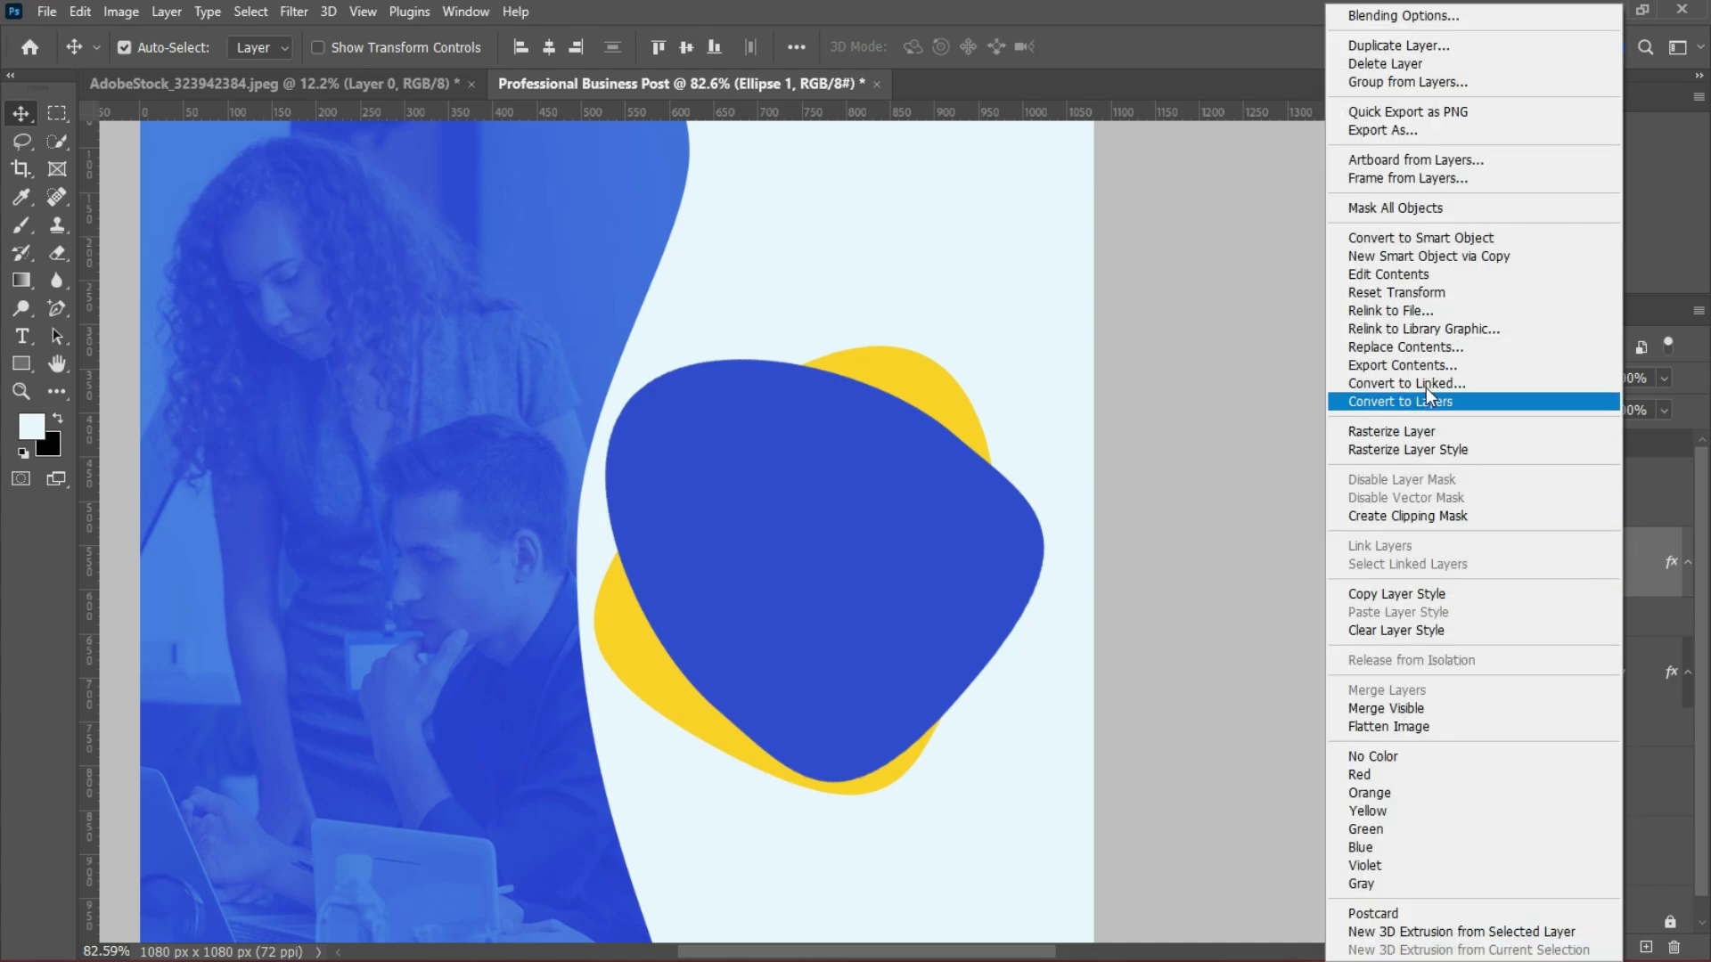
left_click(1422, 239)
Duplicate the woman layer and give the copy a layer mask in the outline of the blue organic shape.
left_click(1577, 496)
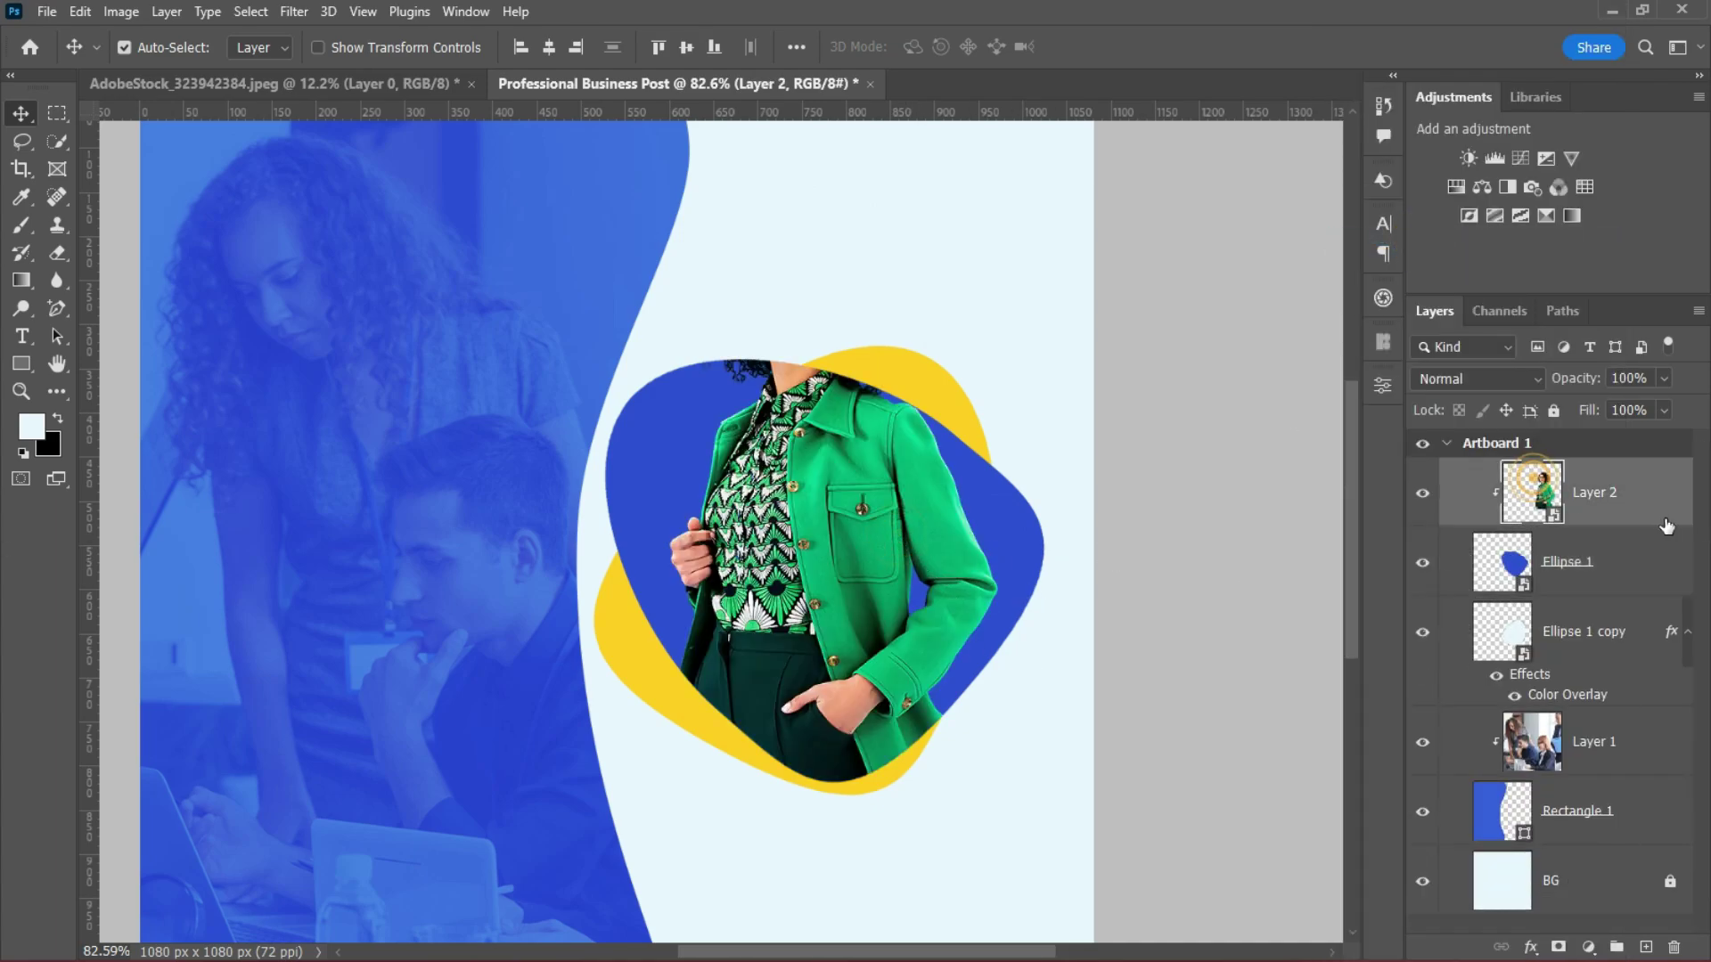
key("ctrl+j")
left_click(1628, 568)
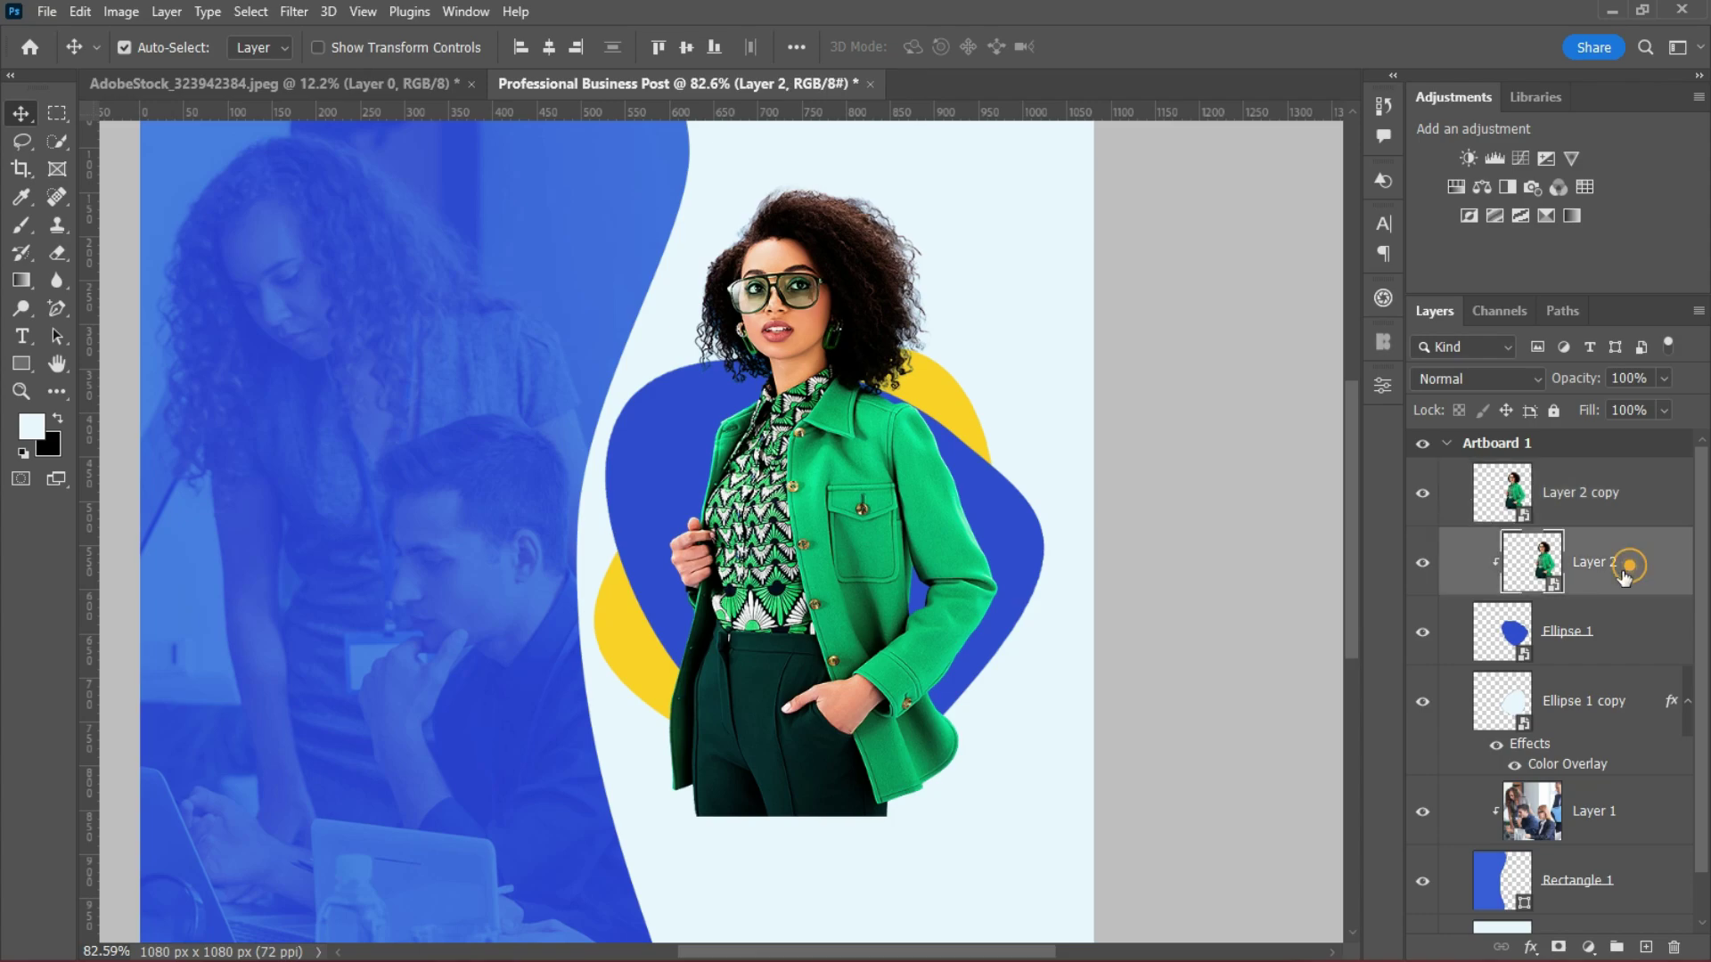
left_click(1611, 500)
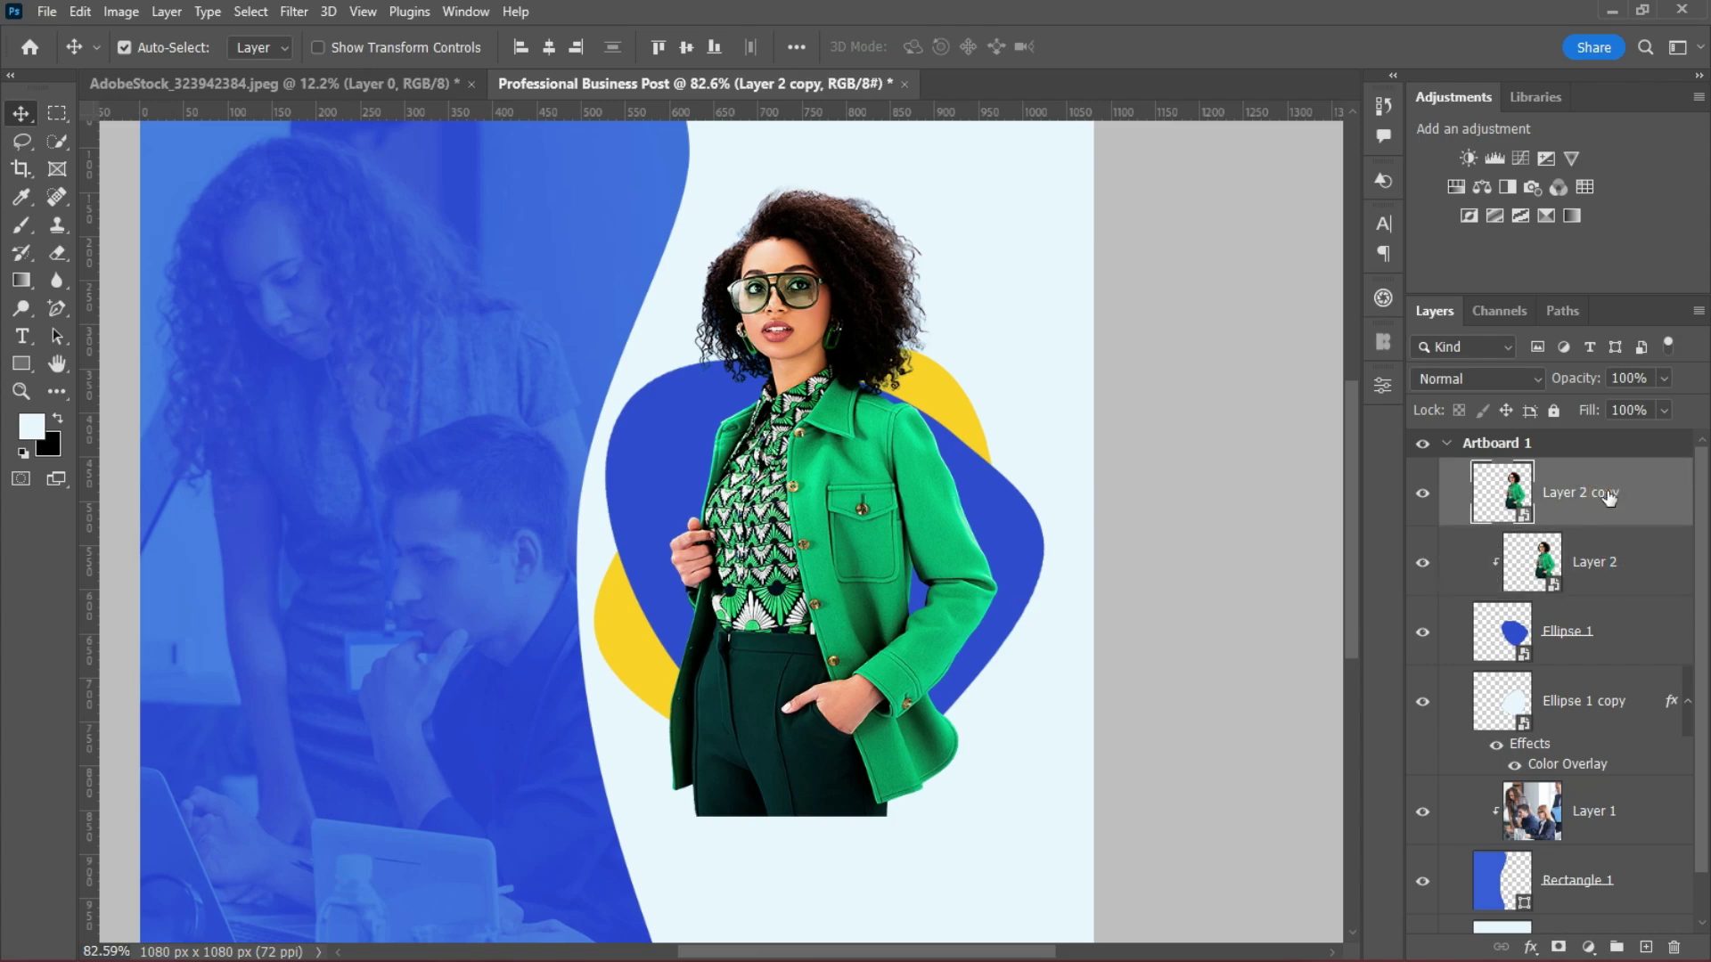
left_click(1487, 634, "ctrl")
left_click(1559, 947)
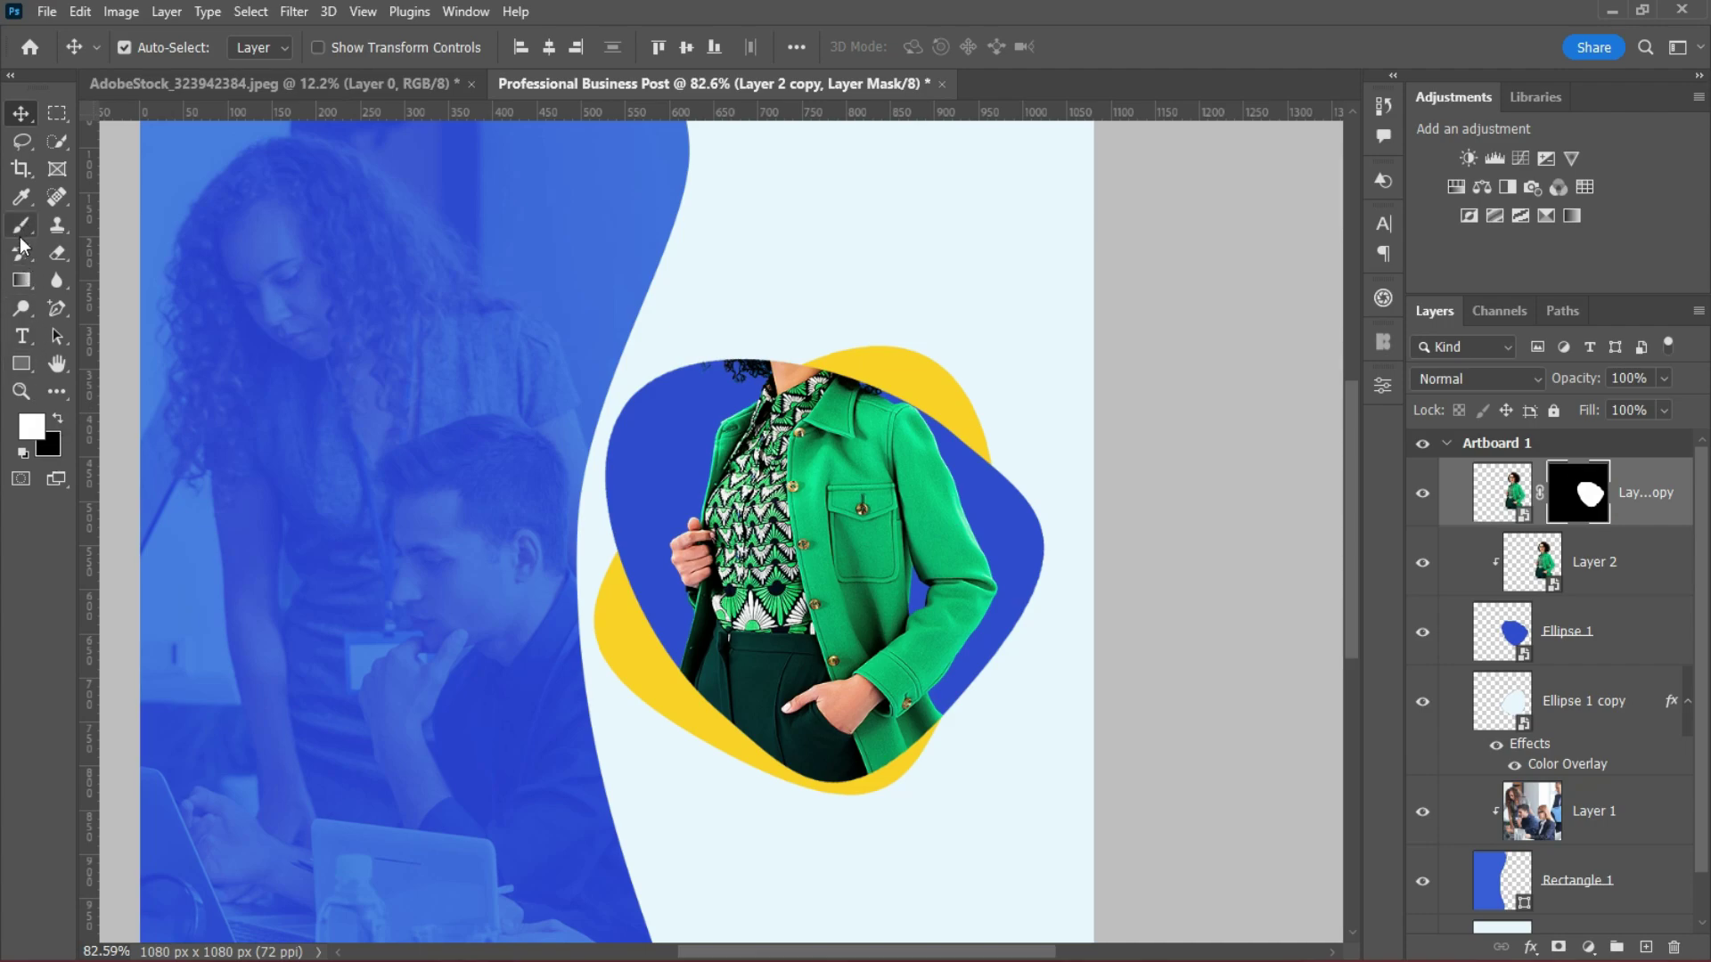
Paint white on the copy's mask with a 200 px brush to reveal the woman's head above the blue shape.
right_click(22, 233)
left_click(125, 227)
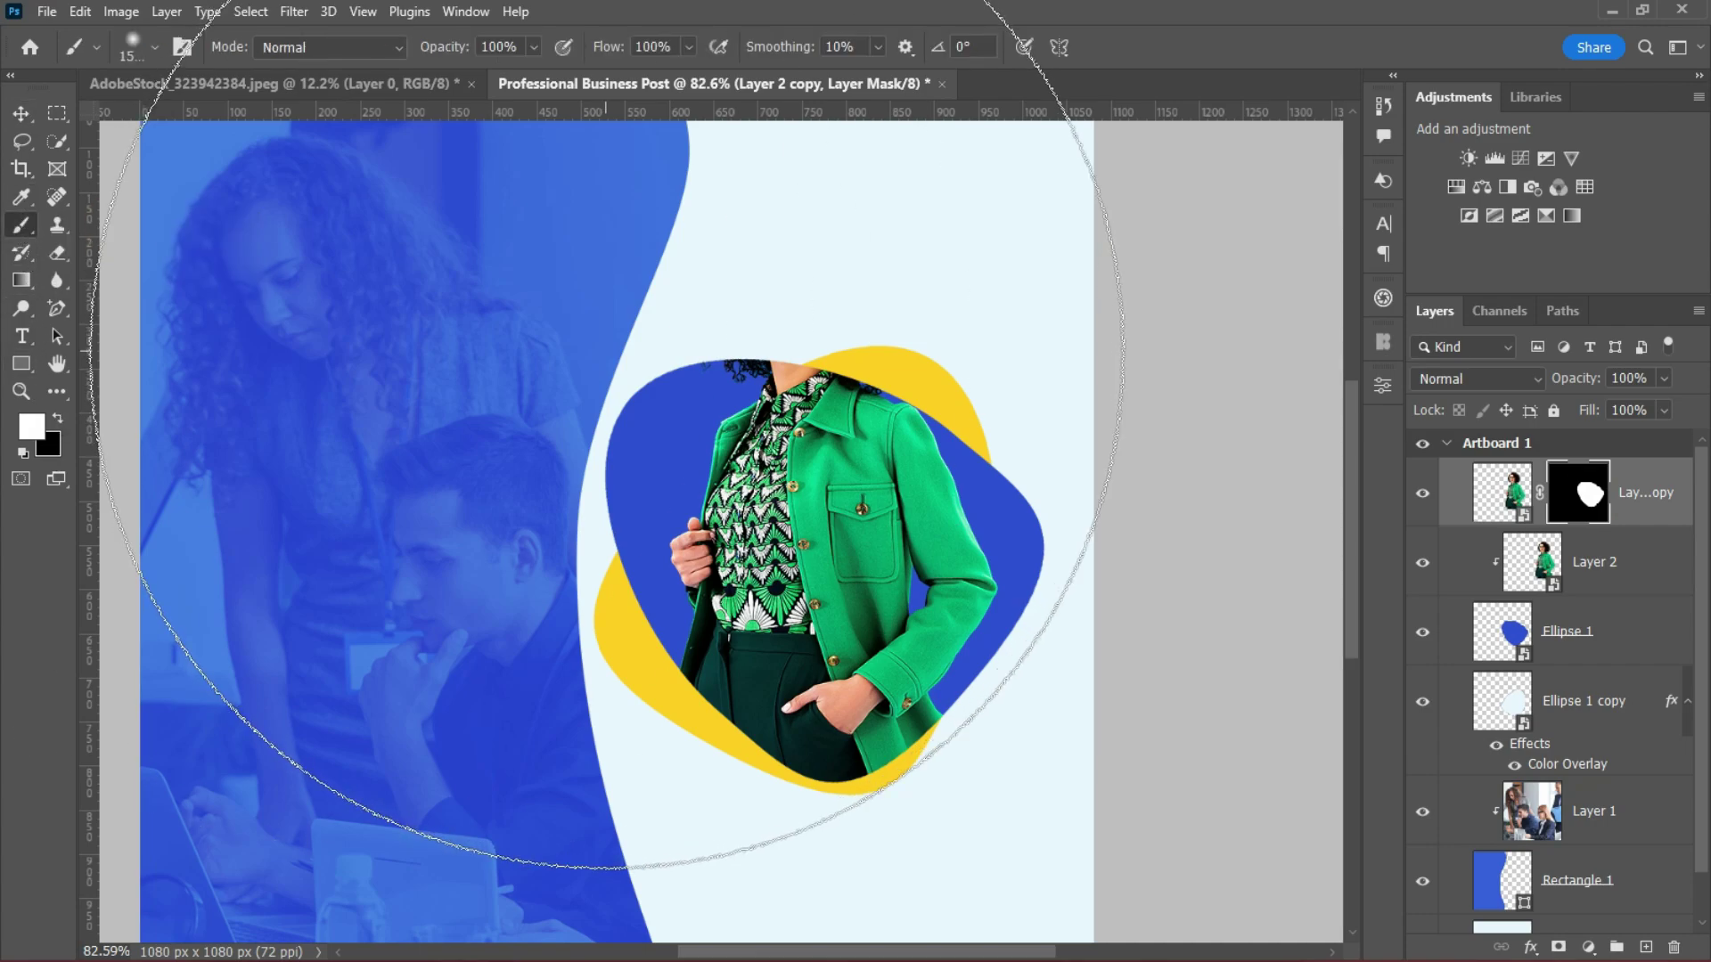
key("bracketleft")
key("bracketleft")
key("bracketleft")
key("bracketleft")
key("bracketleft")
key("bracketleft")
key("bracketleft")
key("bracketleft")
mouse_move(713, 348)
left_mouse_down()
mouse_move(802, 240)
mouse_move(764, 310)
mouse_move(864, 268)
left_mouse_up()
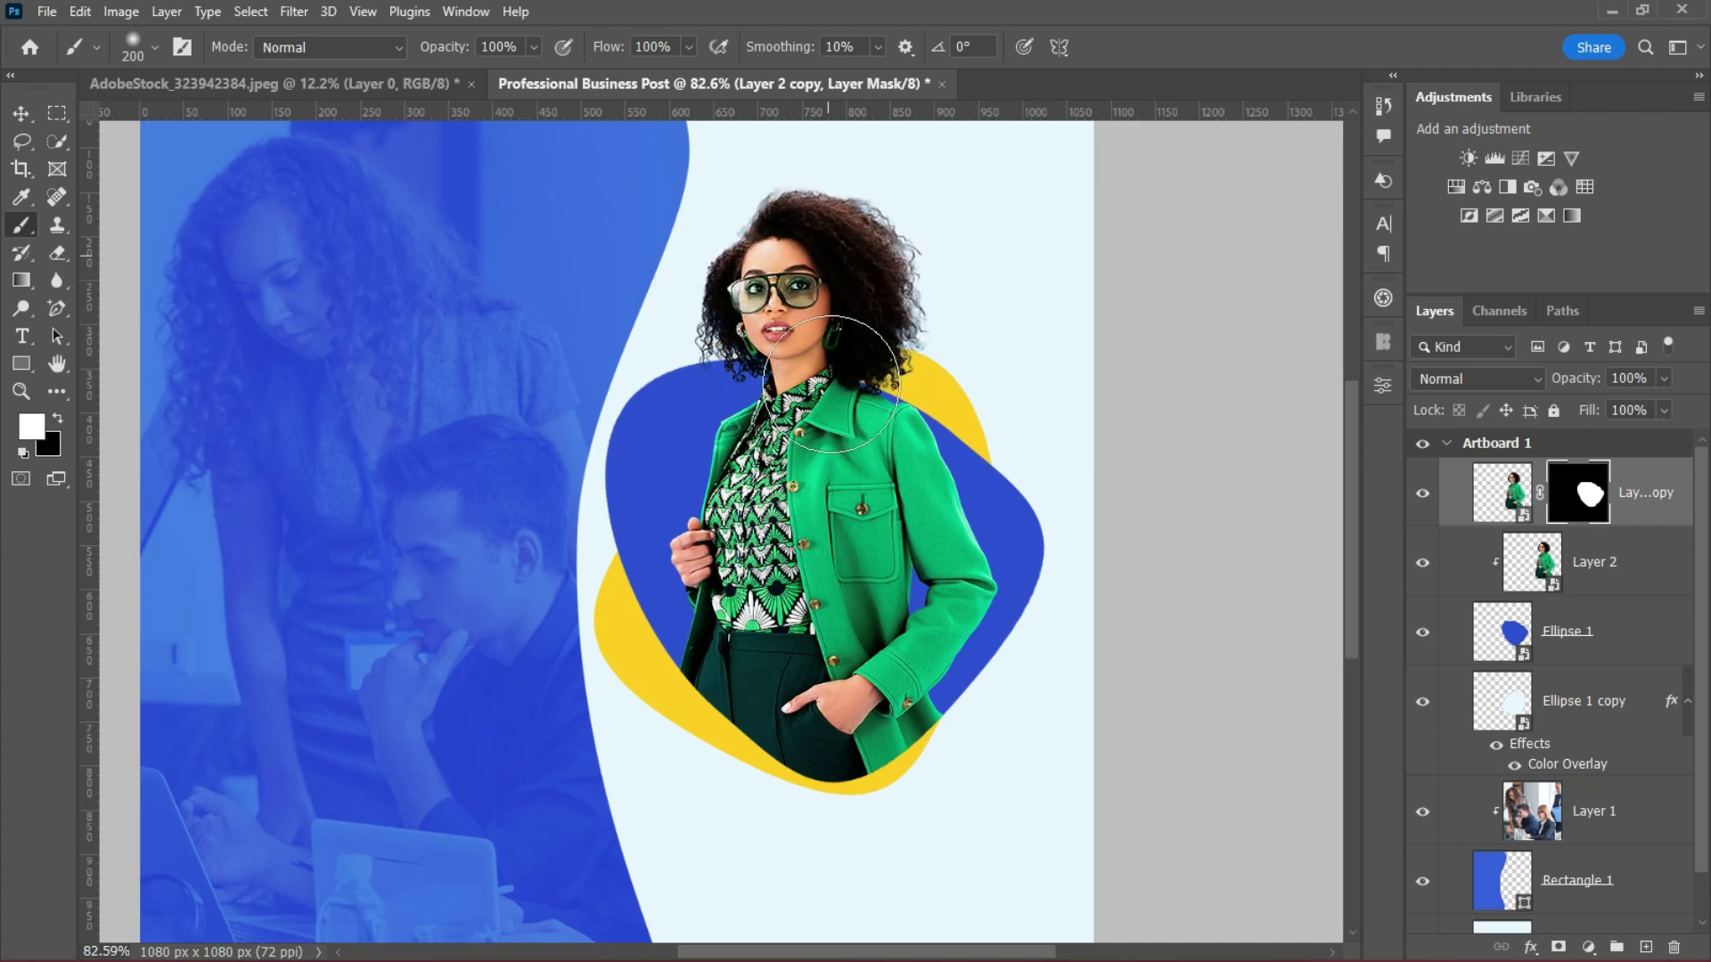
Move both woman layers and the blue and yellow organic shapes together downward and slightly to the right.
scroll(916, 466, "down", 5)
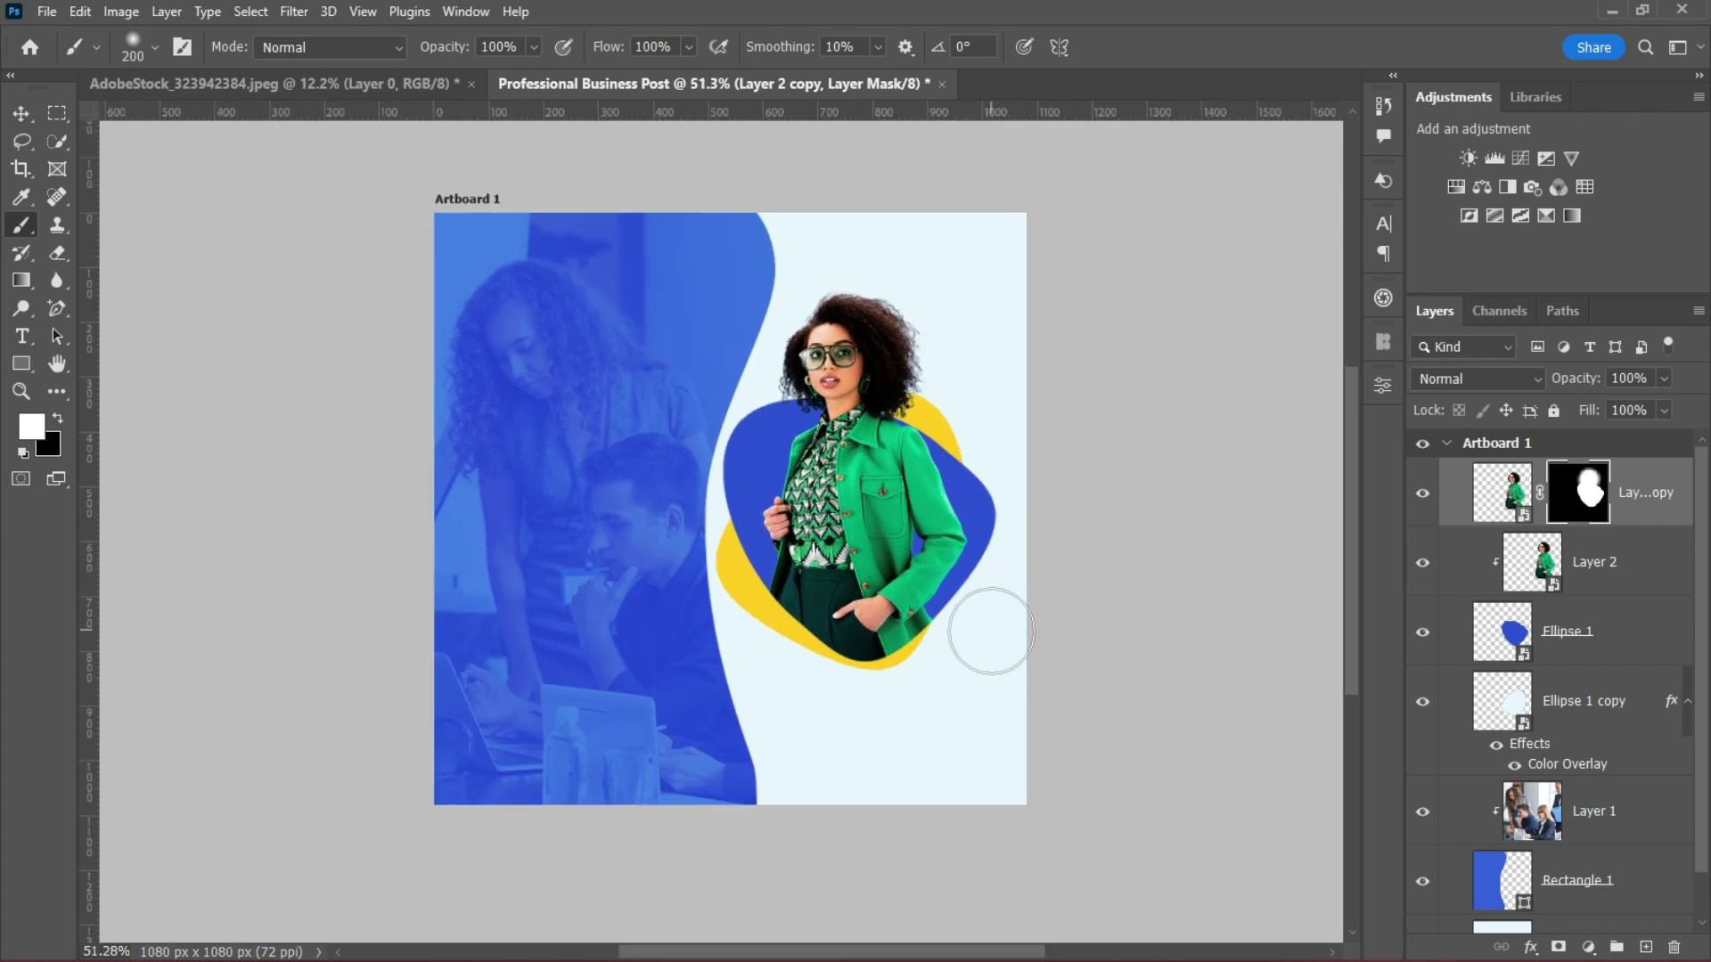
key("v")
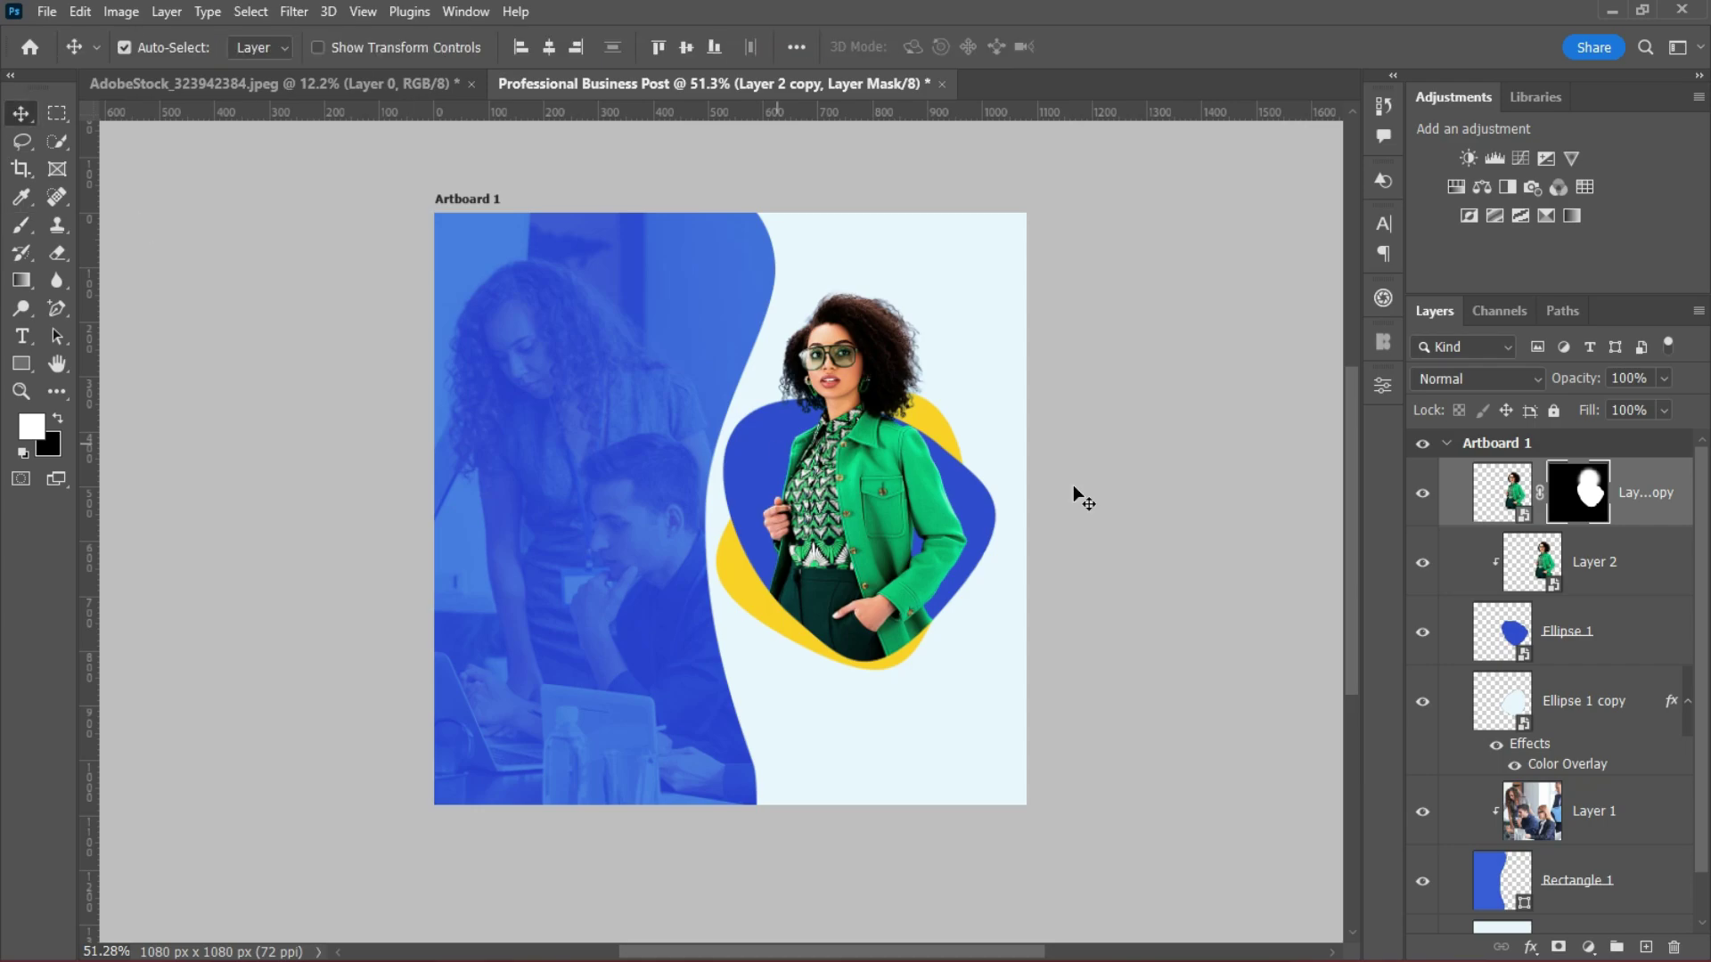
left_click(1617, 732, "shift")
key("shift+Down")
key("shift+Down")
key("shift+Down")
key("shift+Down")
key("shift+Down")
key("shift+Down")
key("shift+Down")
key("shift+Down")
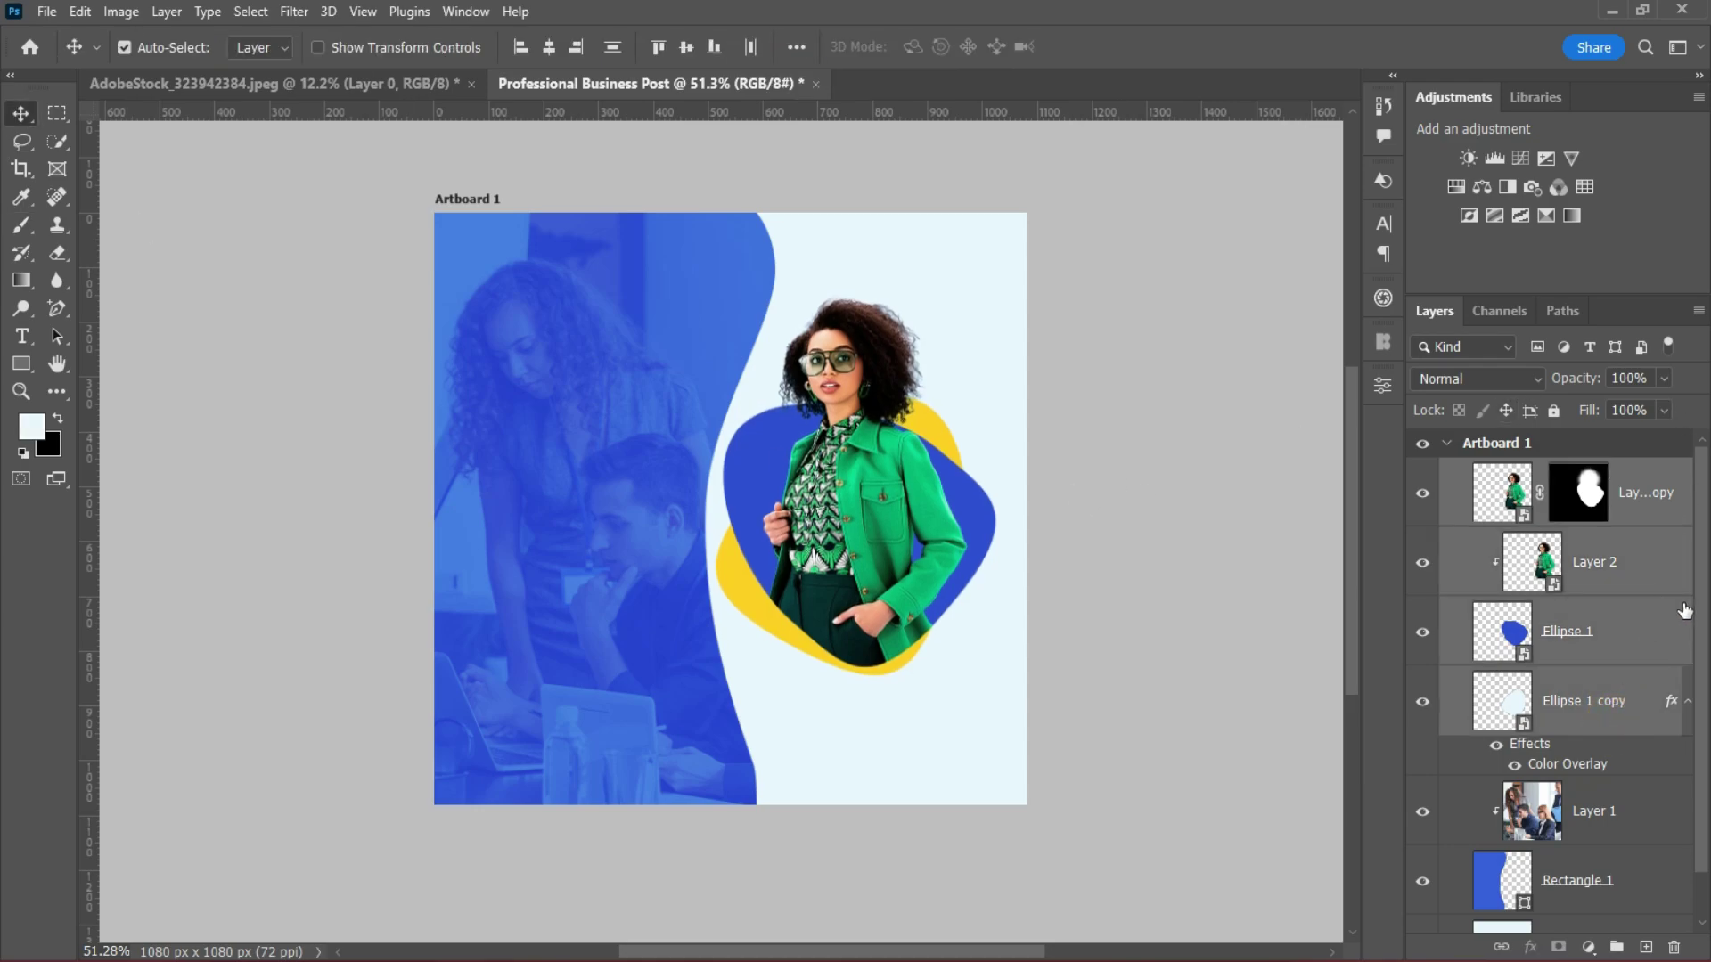
key("shift+Up")
key("shift+Up")
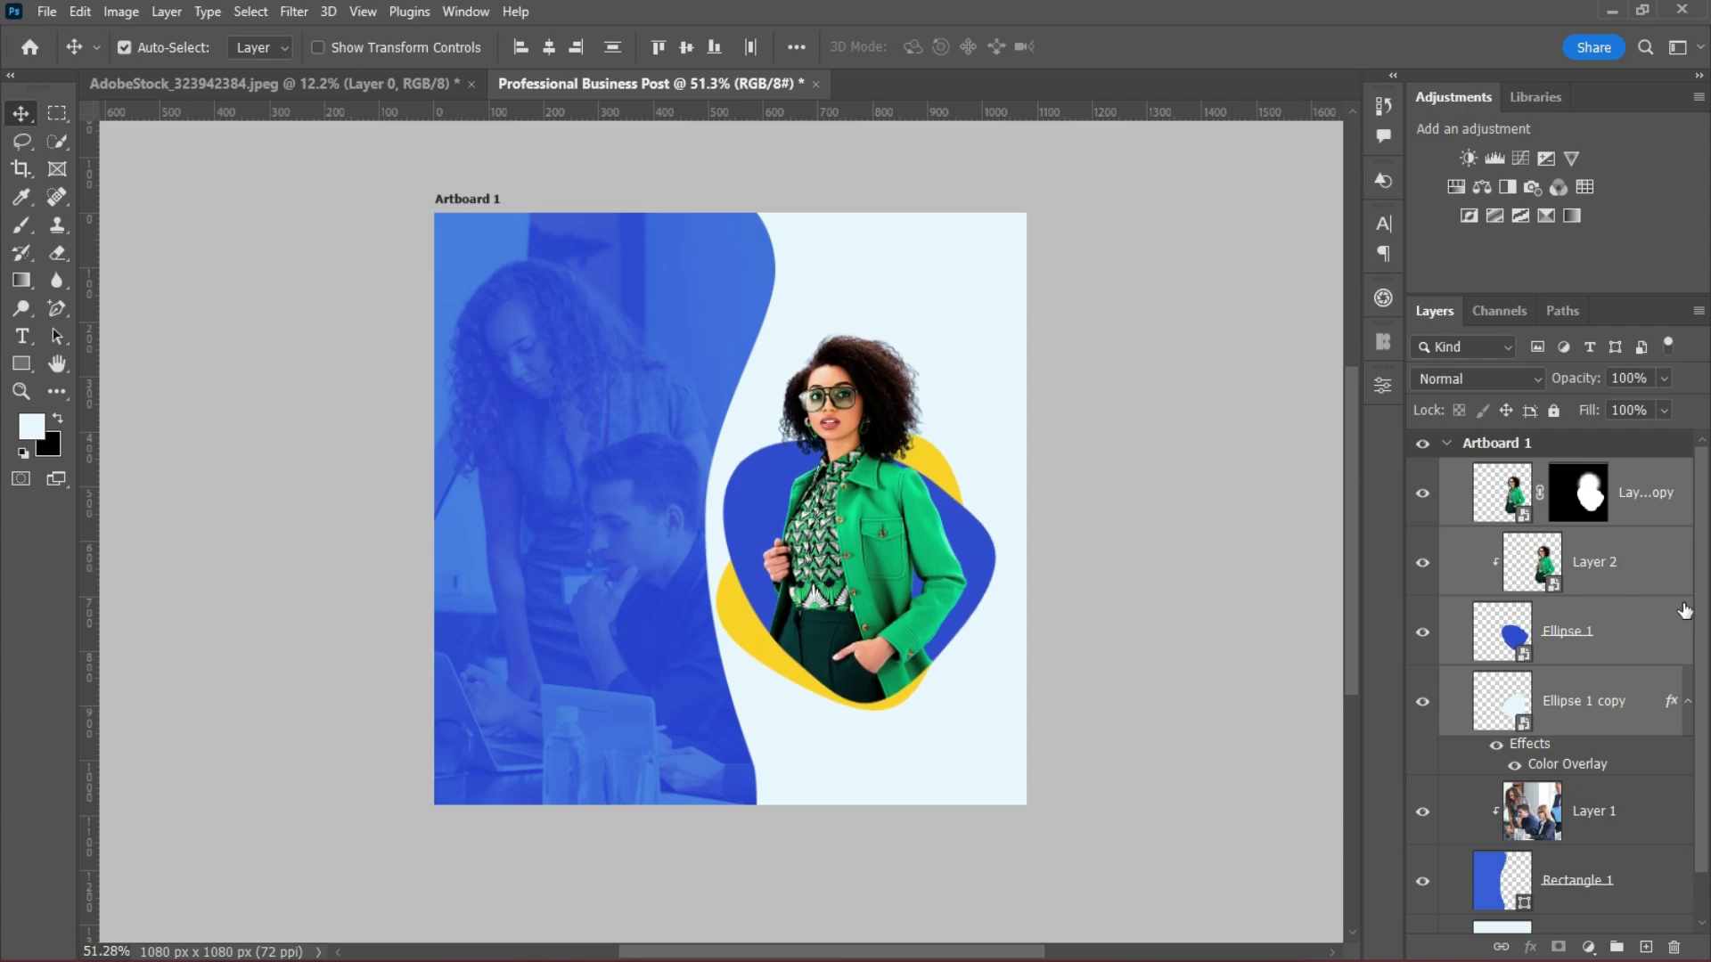
key("shift+Right")
key("shift+Right")
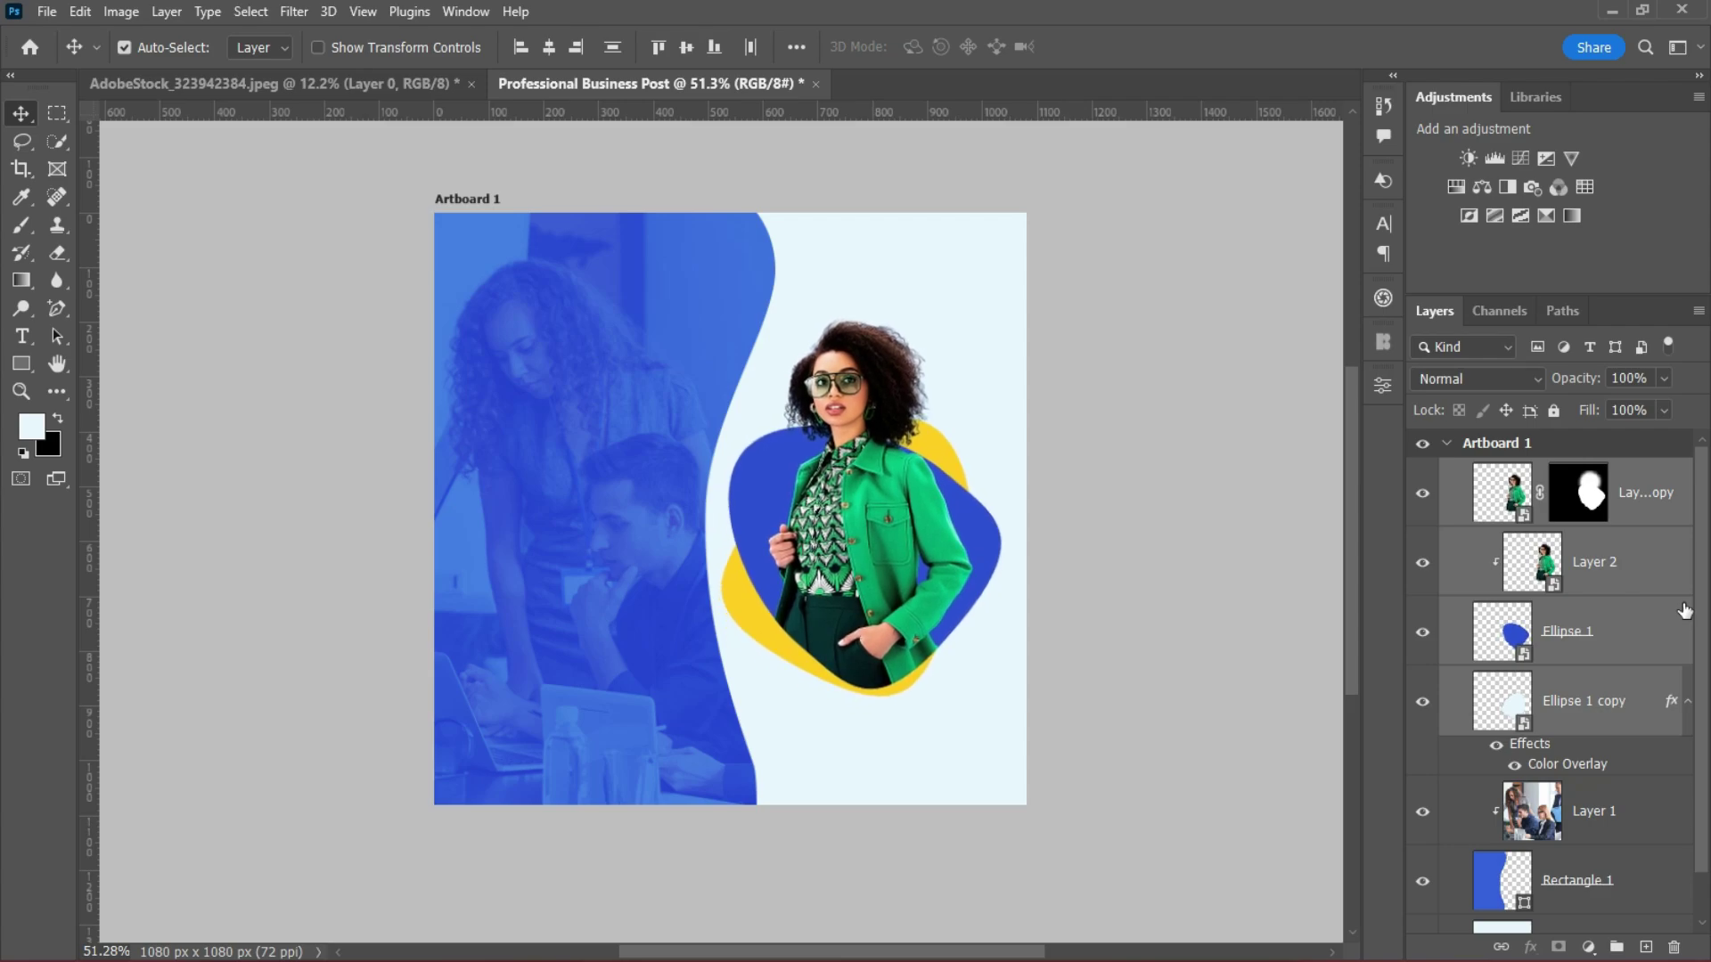
Draw an open curved line beneath the organic shapes using the Pen tool in Shape mode with a 3 px black stroke.
scroll(782, 483, "up", 2)
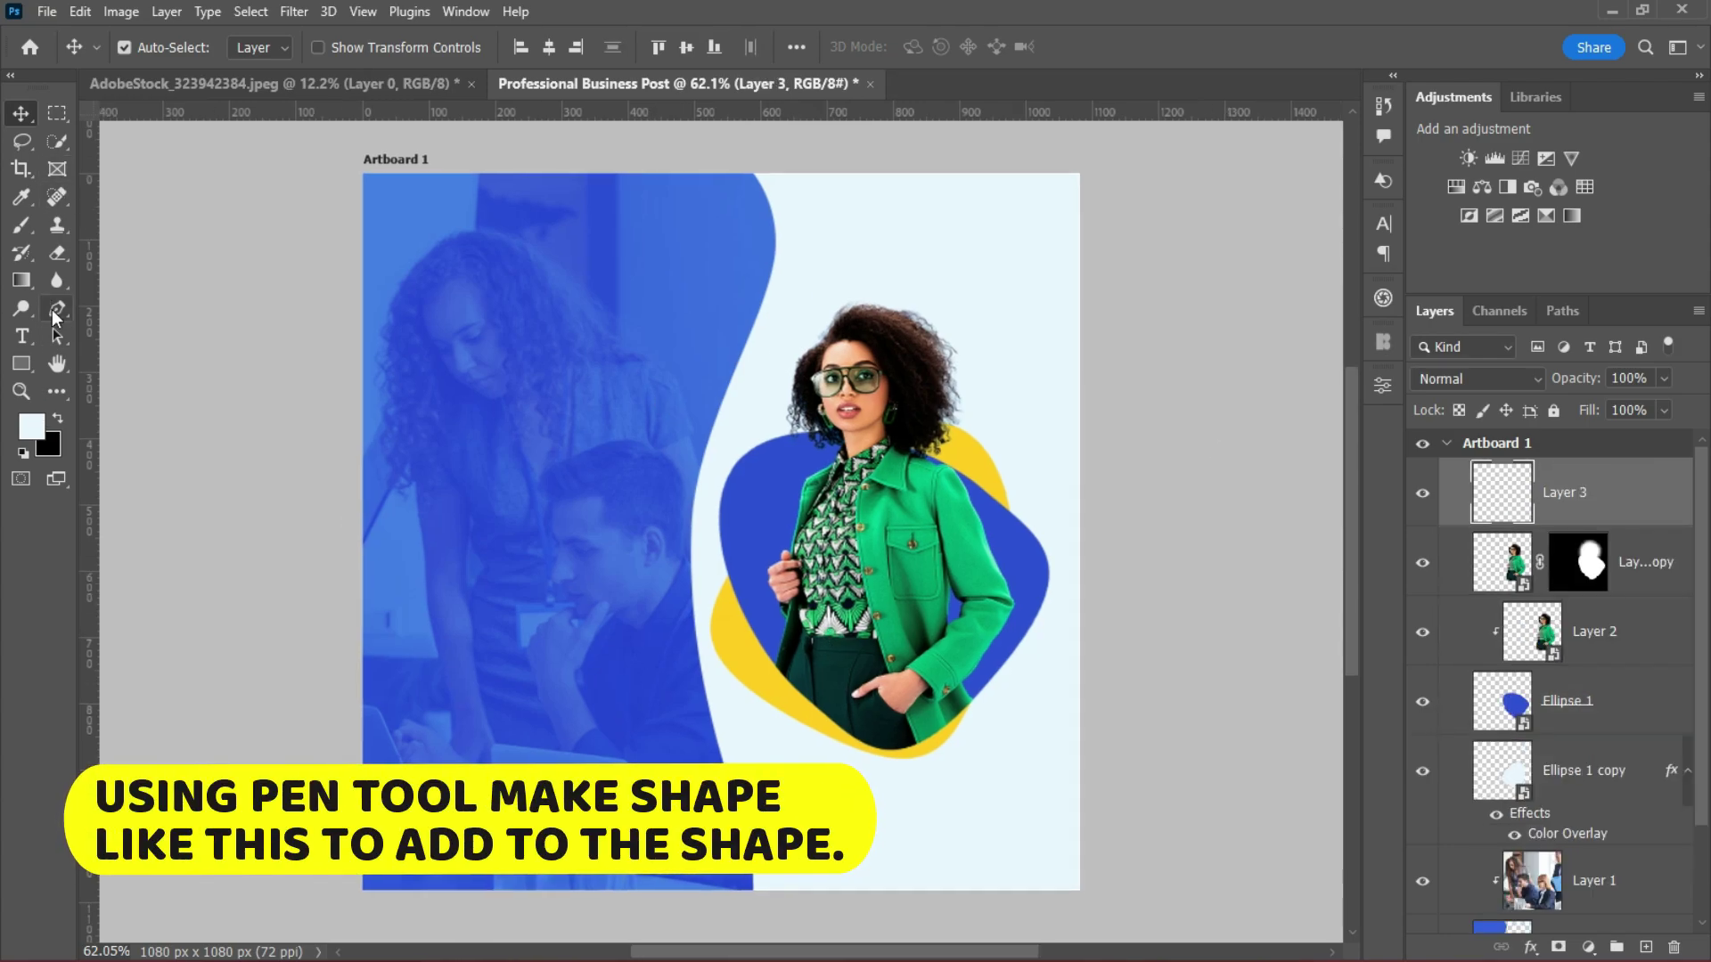
left_click(55, 312)
left_click(155, 43)
left_click(147, 45)
left_click(366, 44)
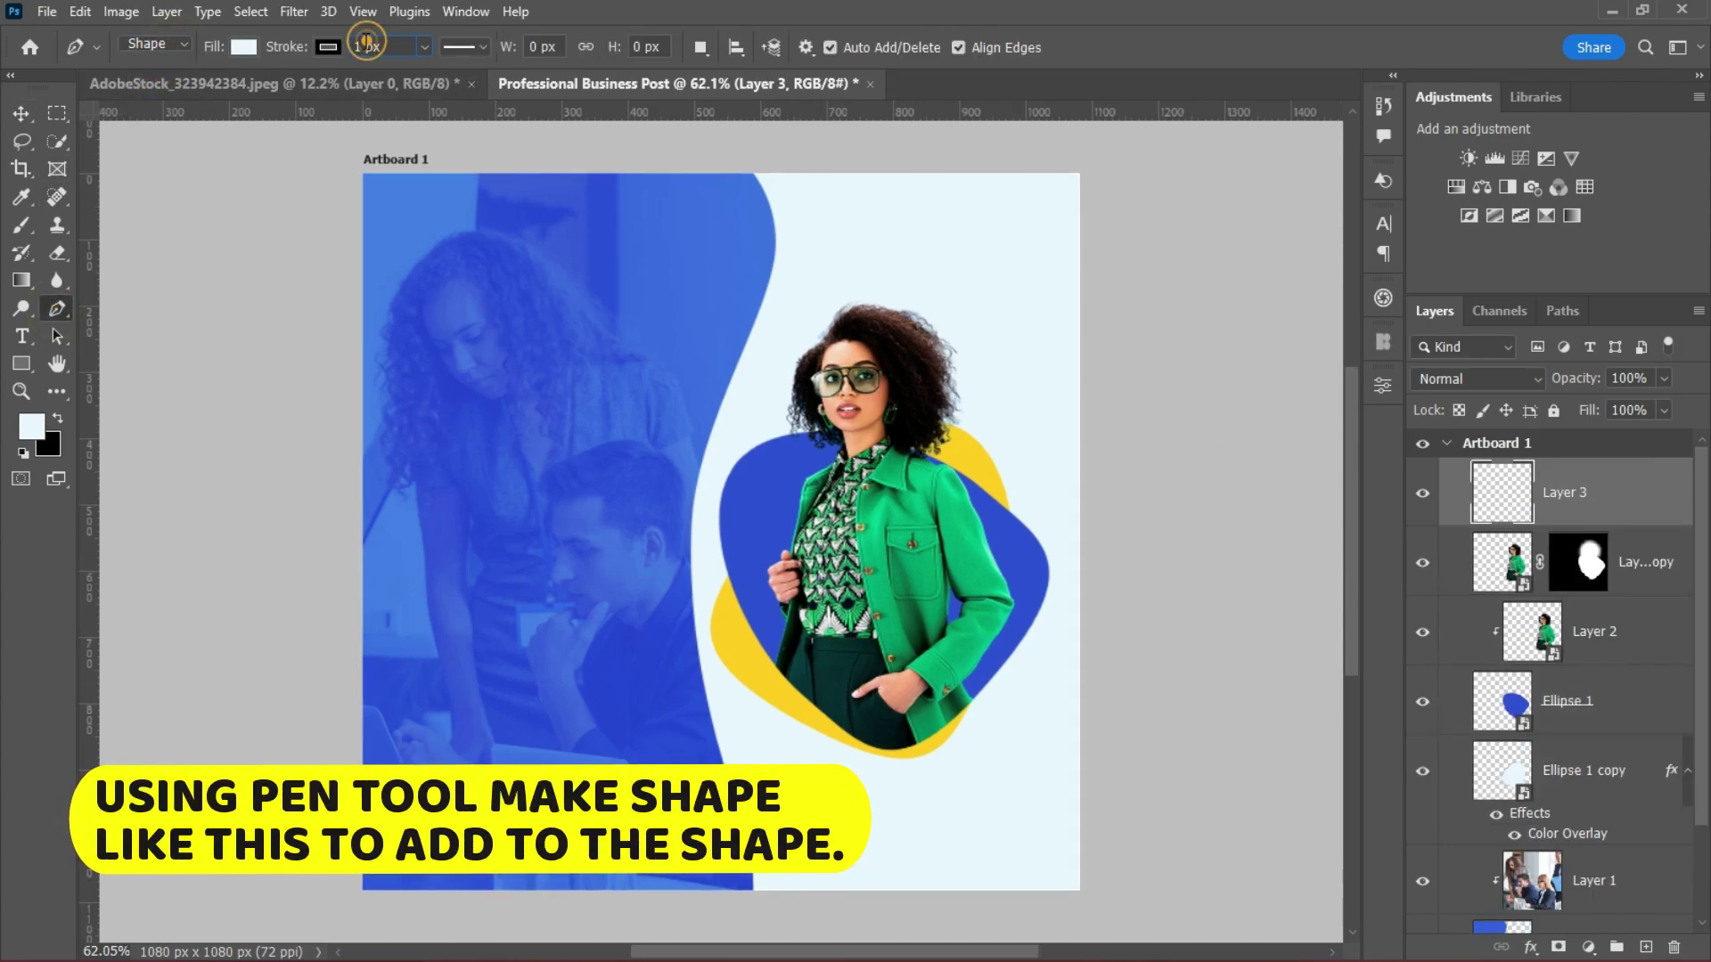
type("3px")
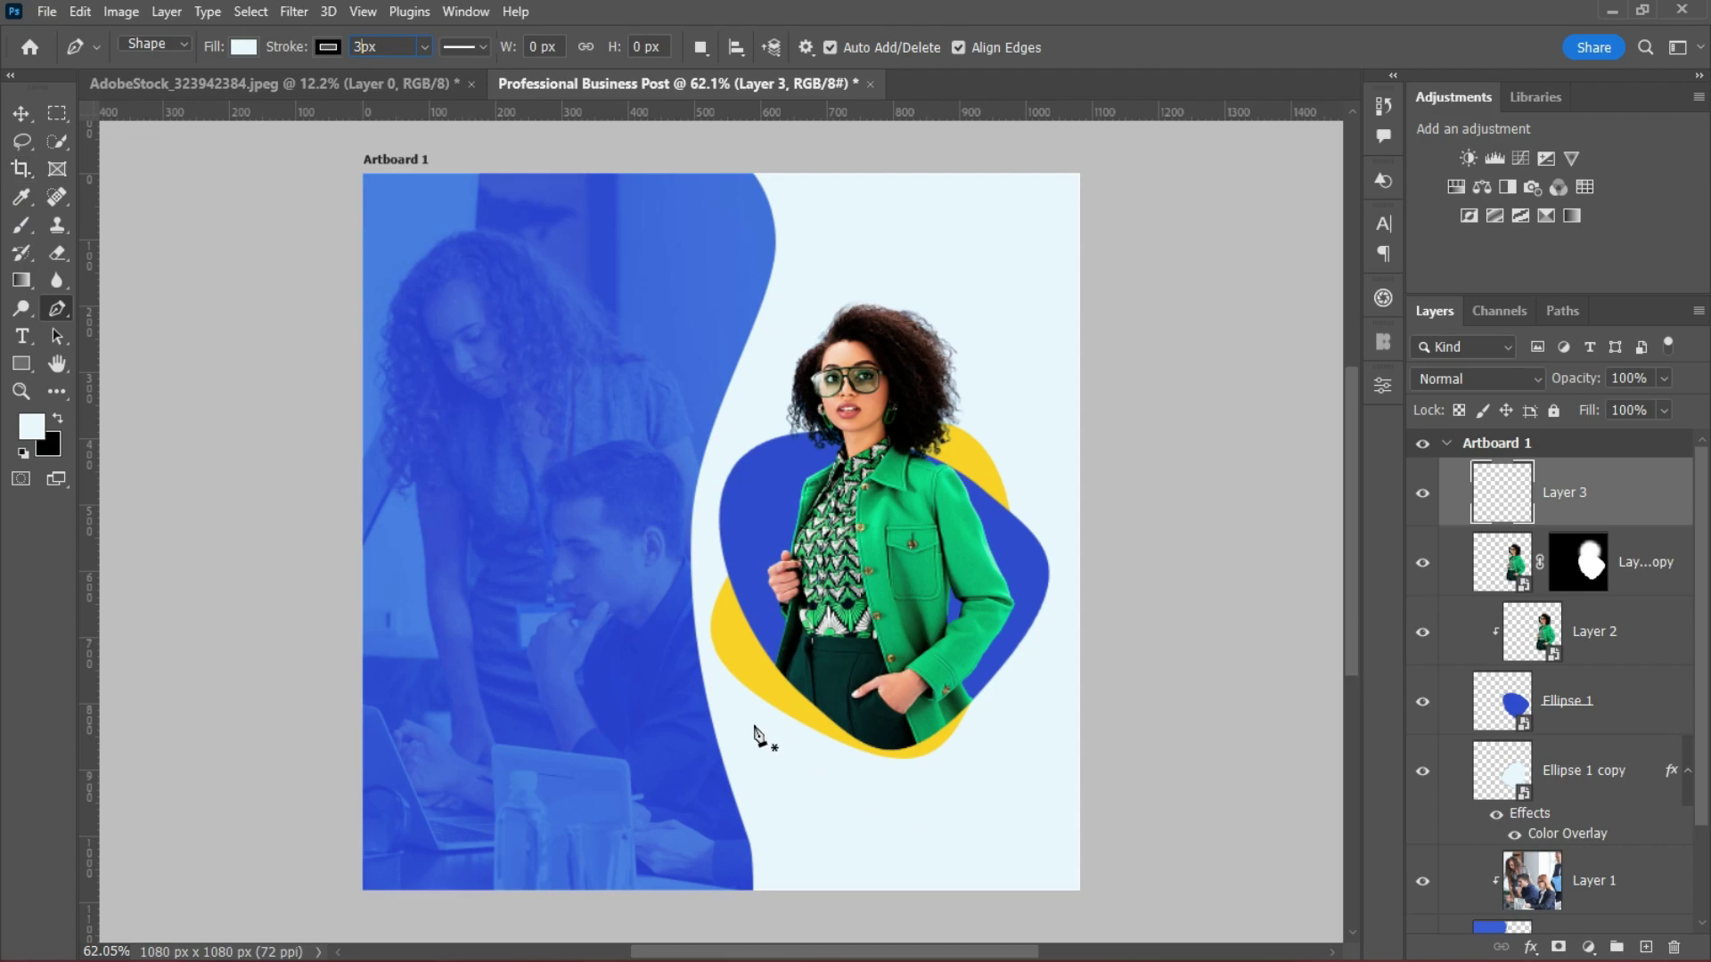
left_click(747, 718)
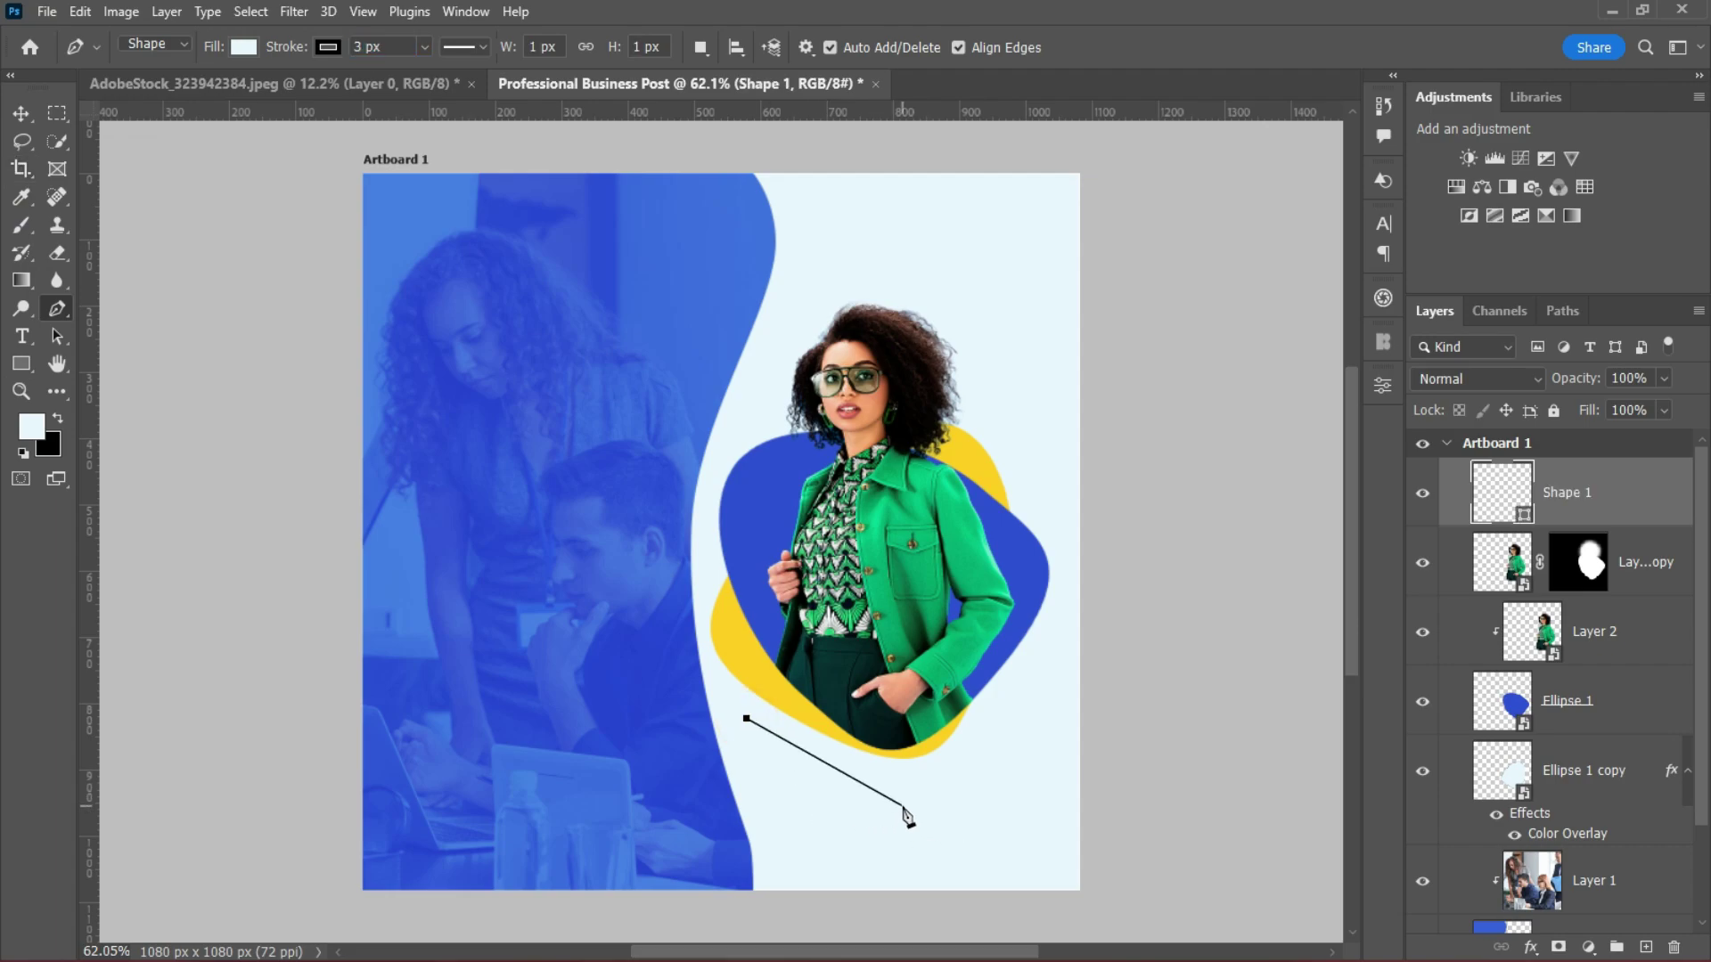
left_click_drag(929, 803, 1058, 790)
Shift the curved line slightly right and rotate it a little counterclockwise to follow the lower edge of the organic shapes.
left_click(21, 113)
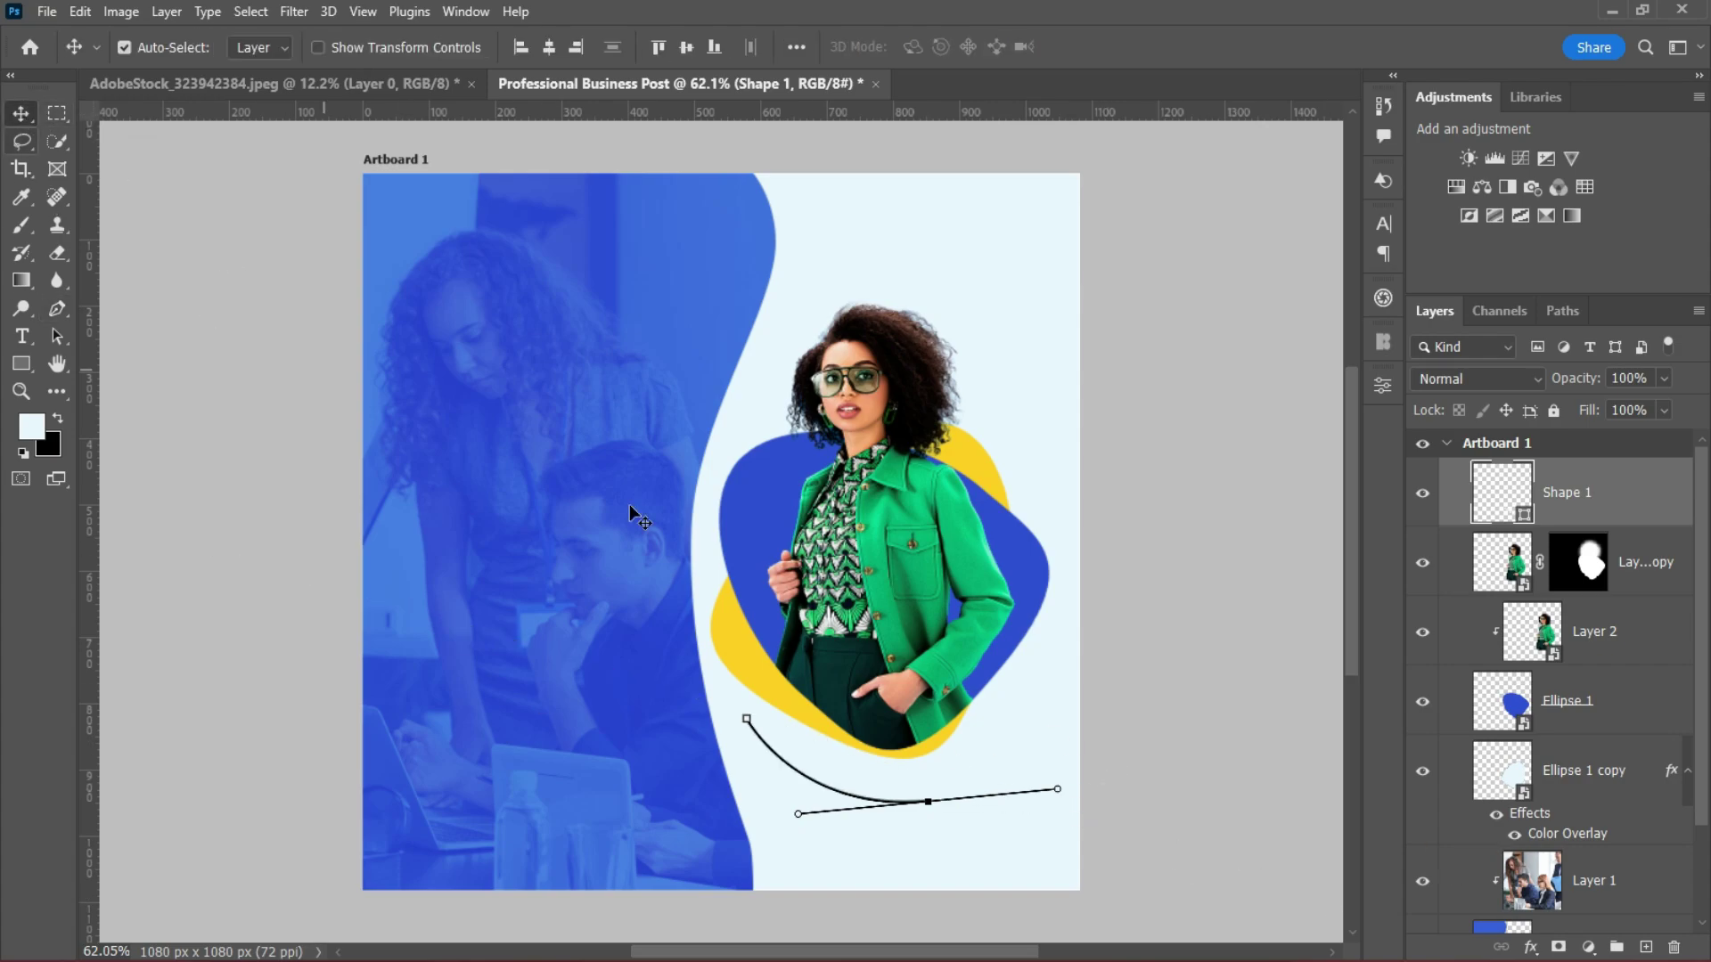
left_click(1196, 565)
left_click_drag(814, 783, 842, 783)
left_click(1625, 496)
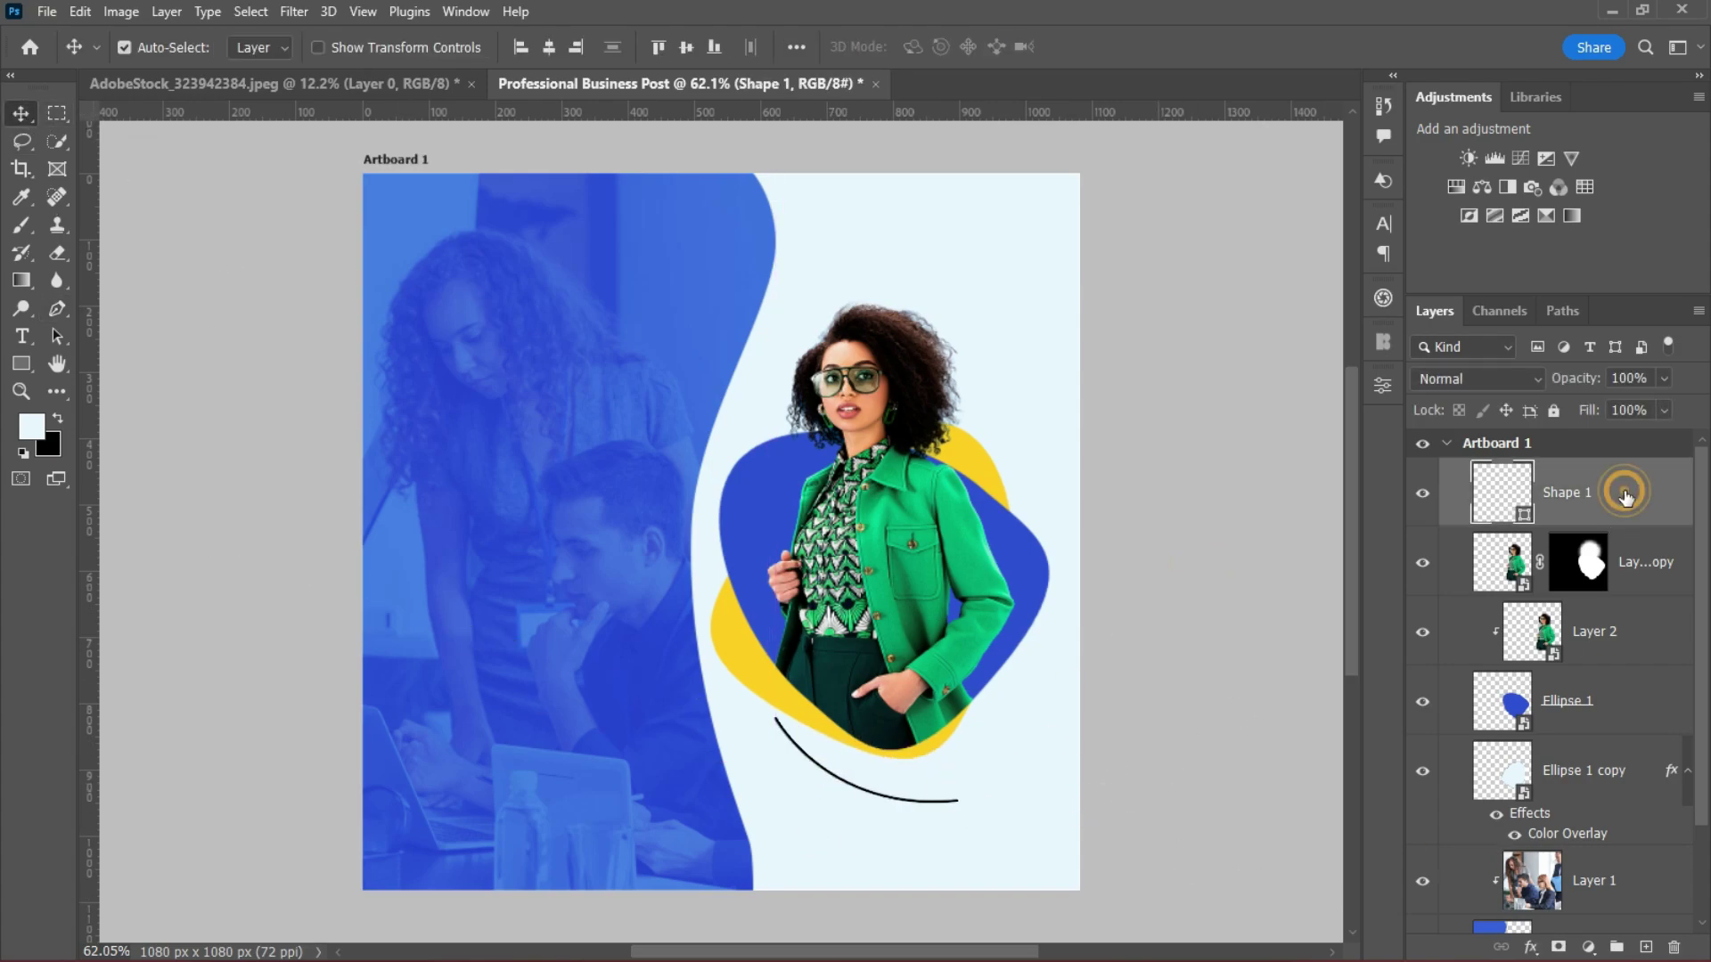
key("ctrl+t")
left_click_drag(982, 710, 1069, 737)
left_click(1126, 46)
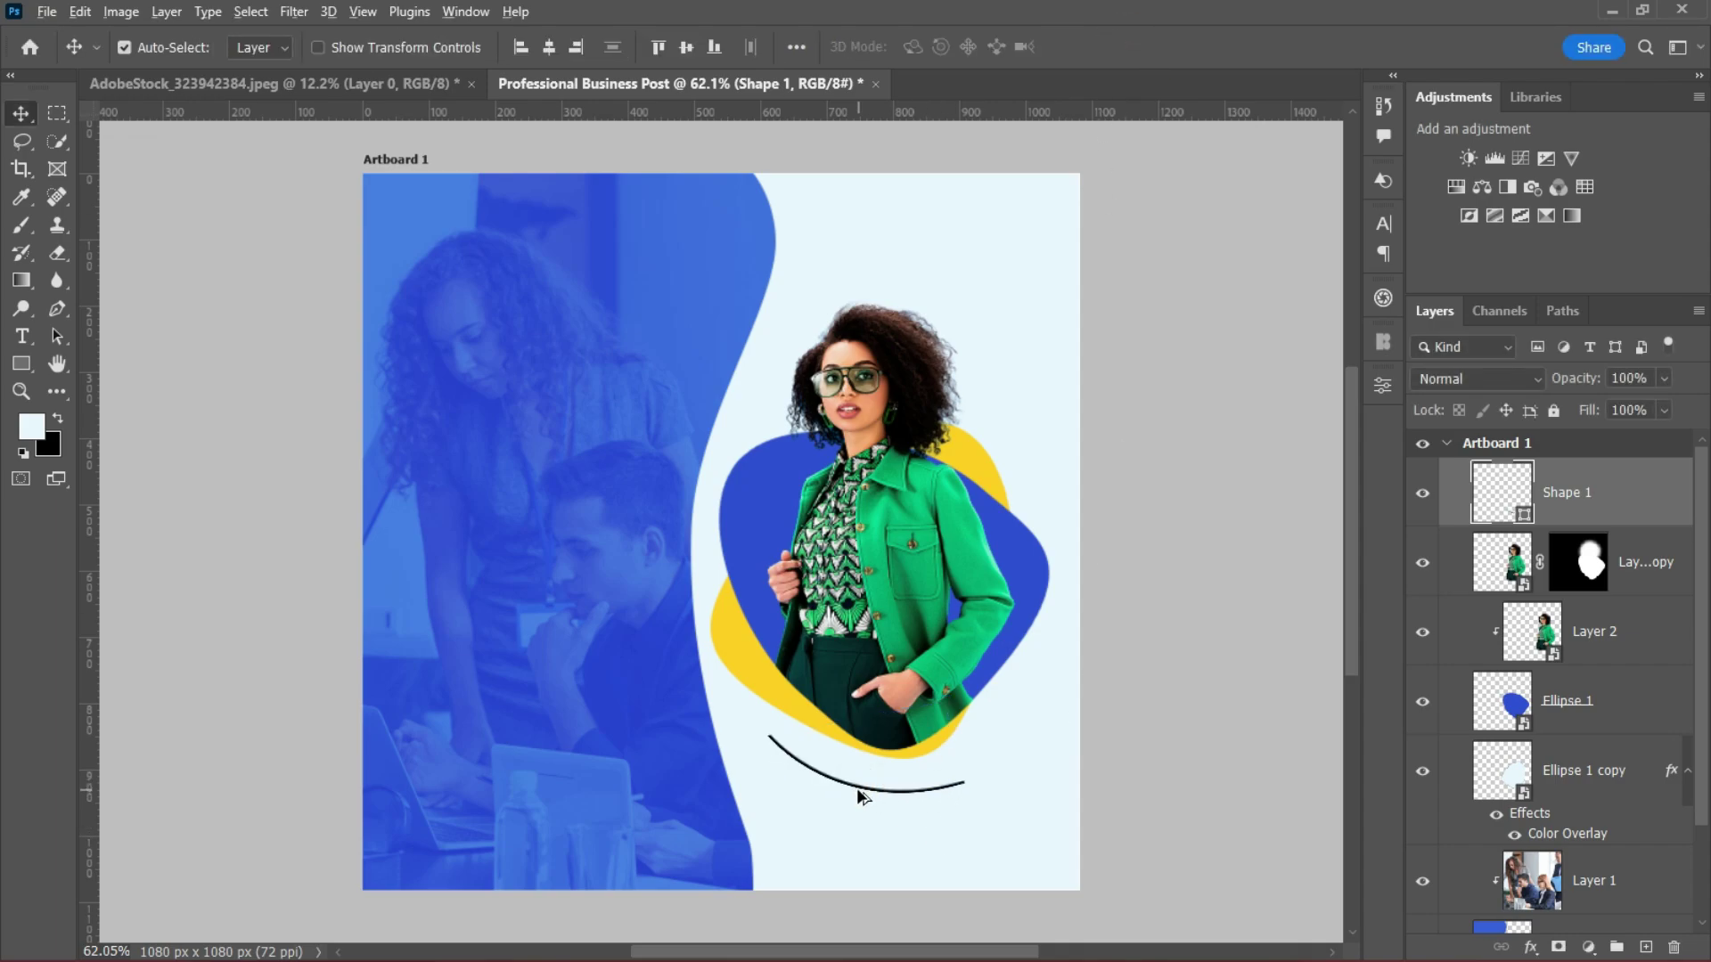
Duplicate the curved line above the woman's head and rotate the copy to -172.37° so it arches over her.
left_click_drag(861, 796, 947, 292)
left_click(949, 296)
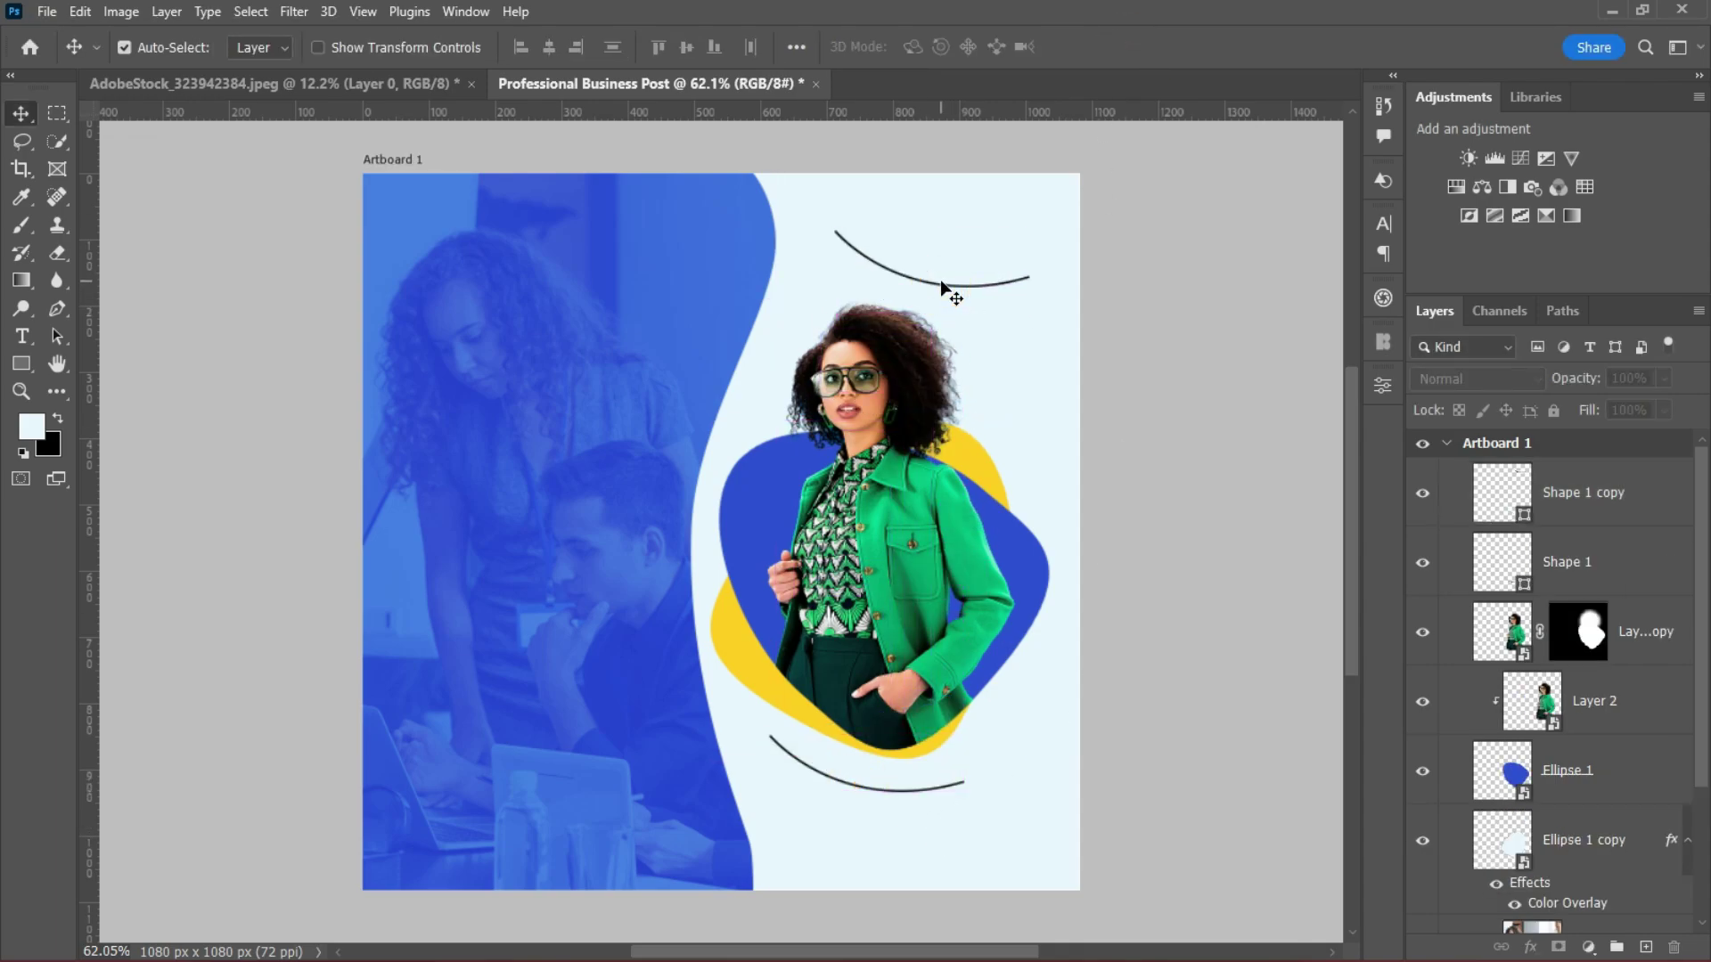
left_click(947, 290)
key("ctrl+t")
right_click(944, 259)
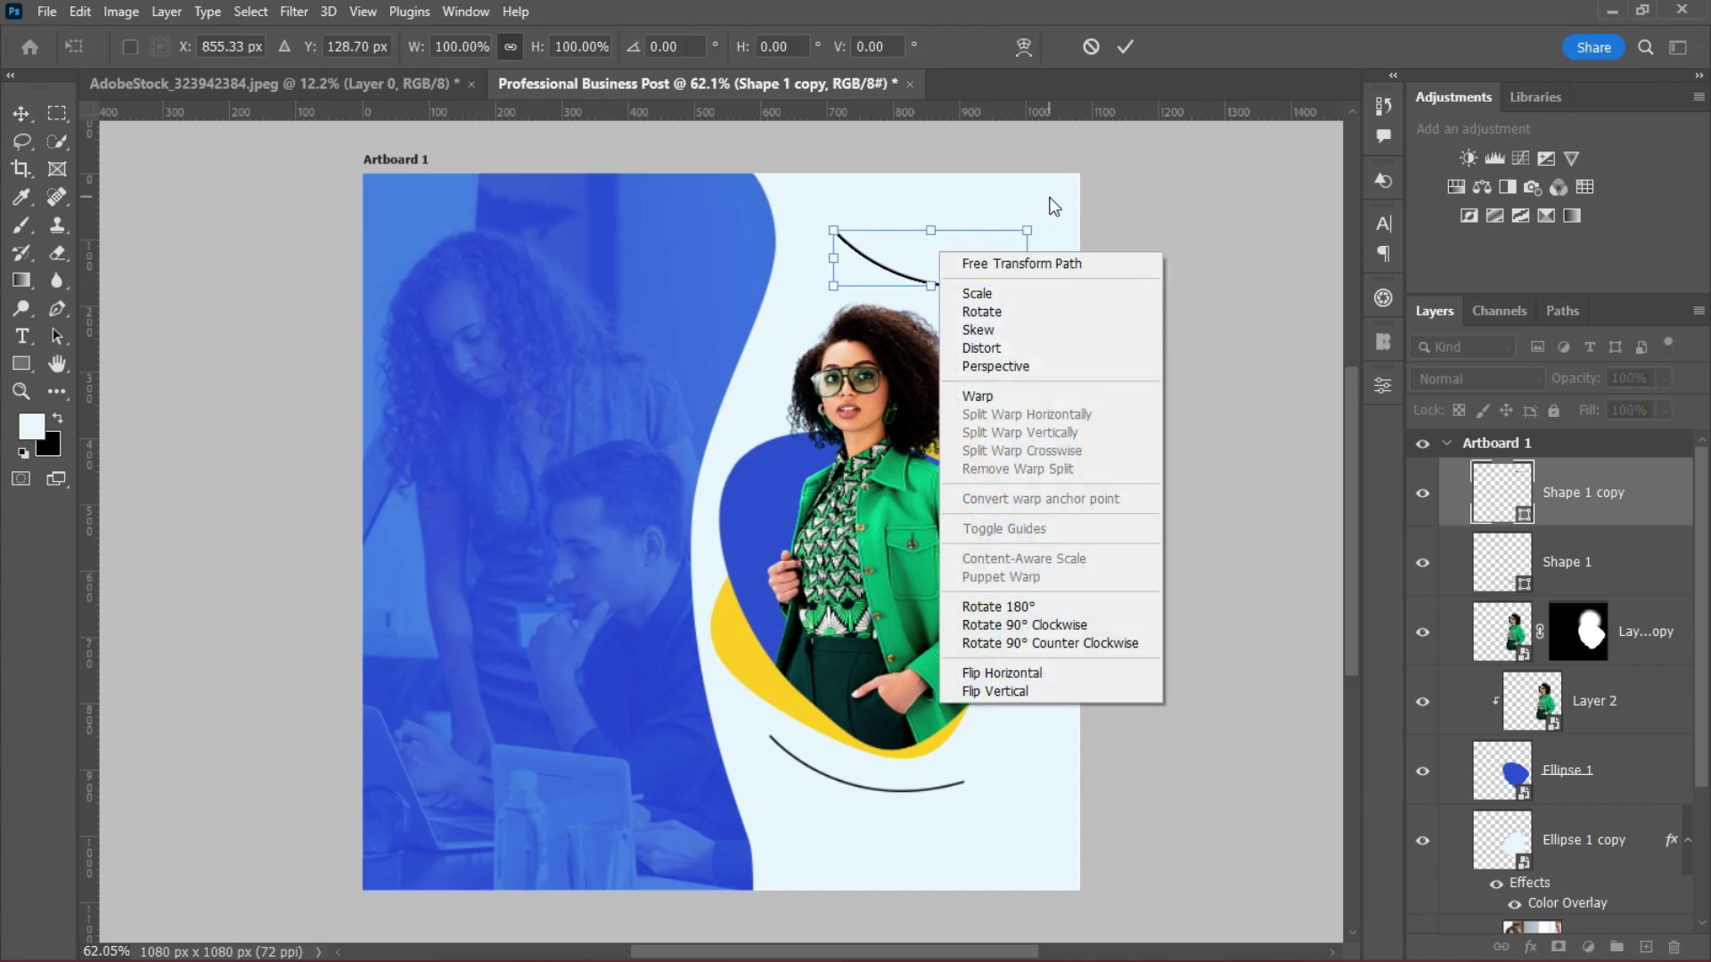
left_click(978, 306)
left_click_drag(1069, 371, 1132, 160)
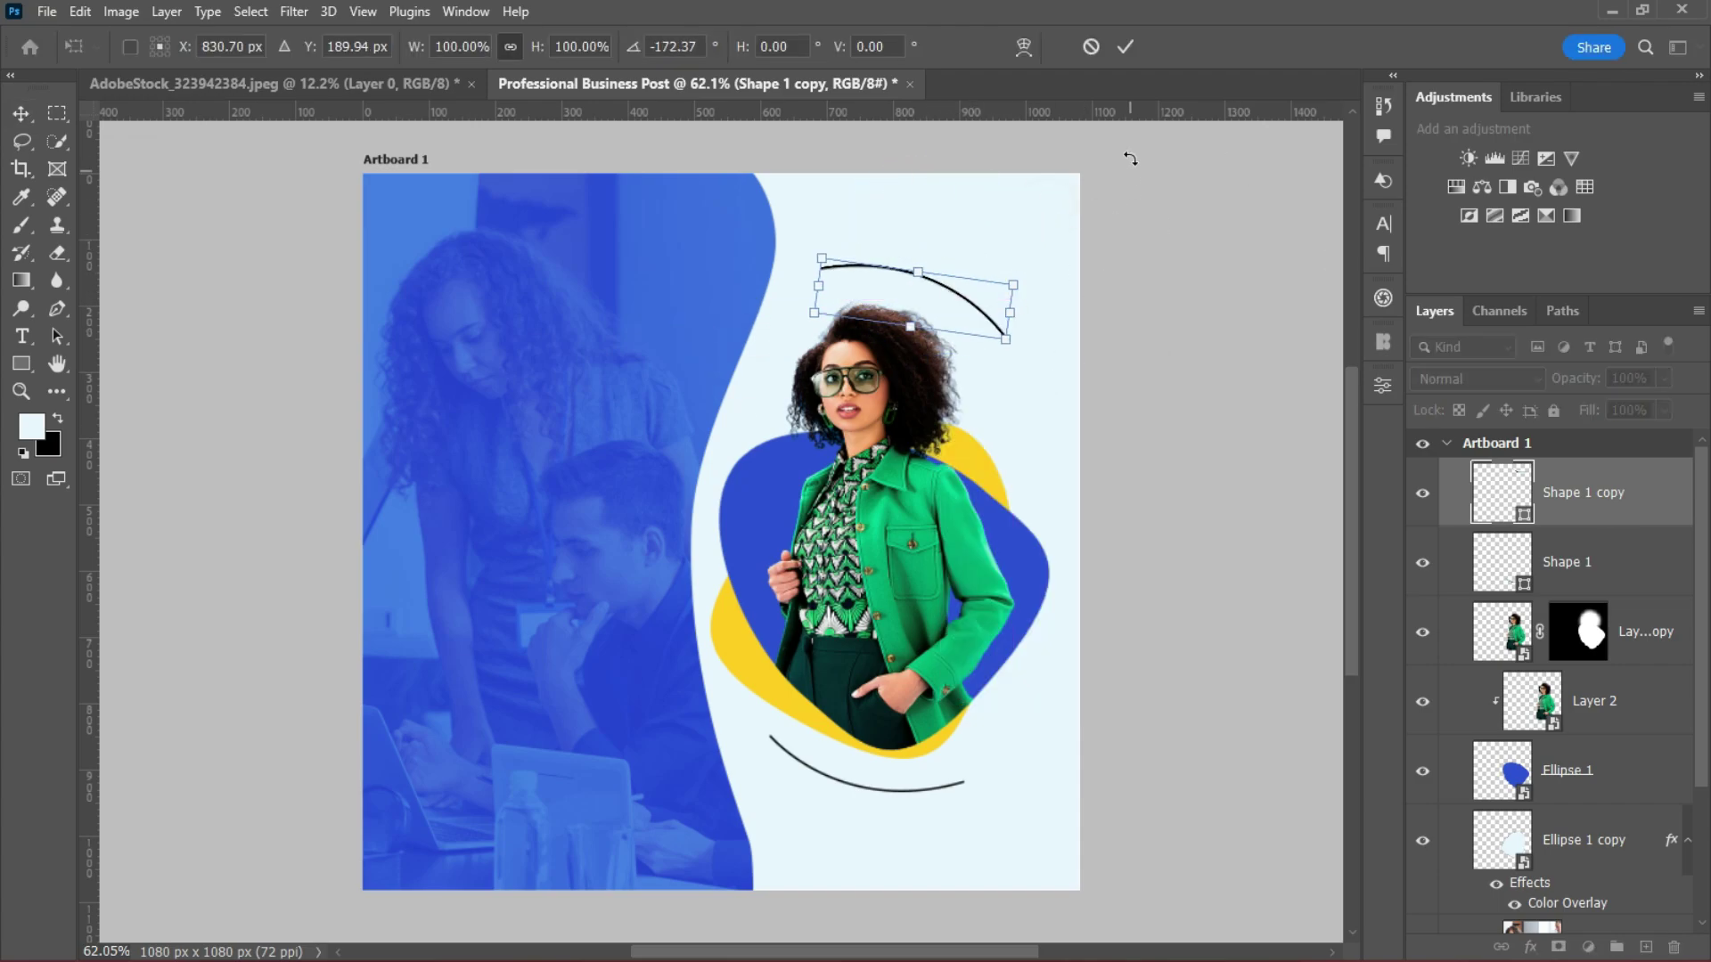
left_click(1125, 47)
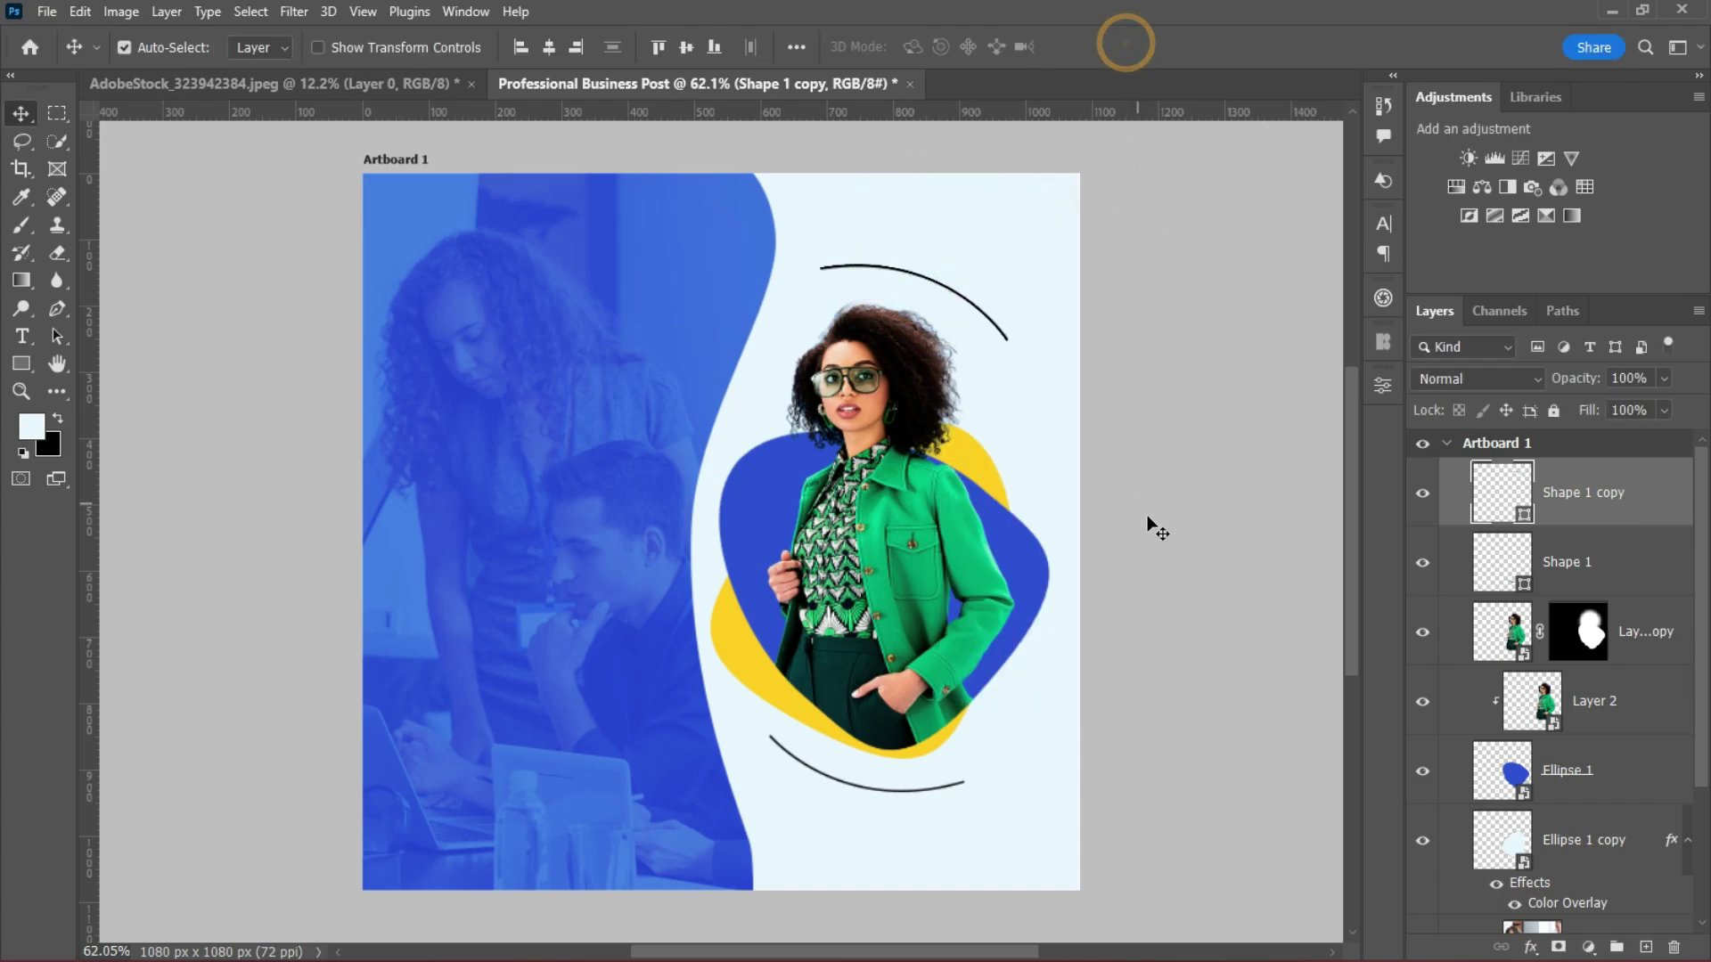
left_click_drag(921, 282, 922, 283)
double_click(901, 267)
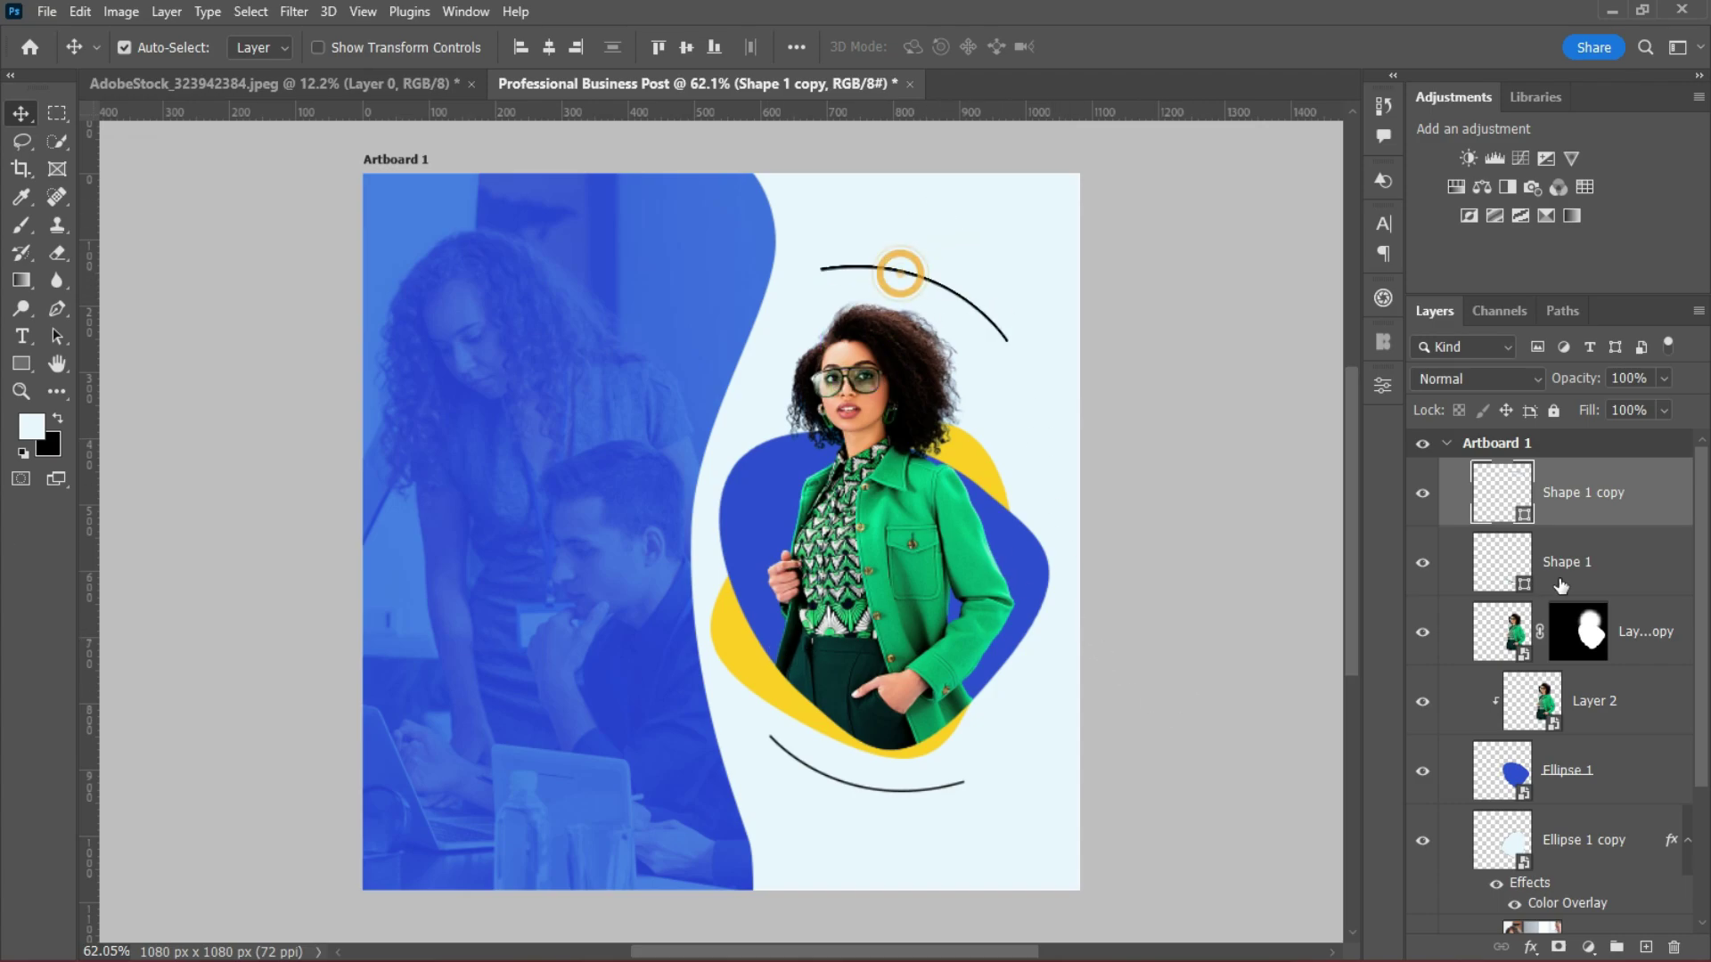
left_click(759, 669)
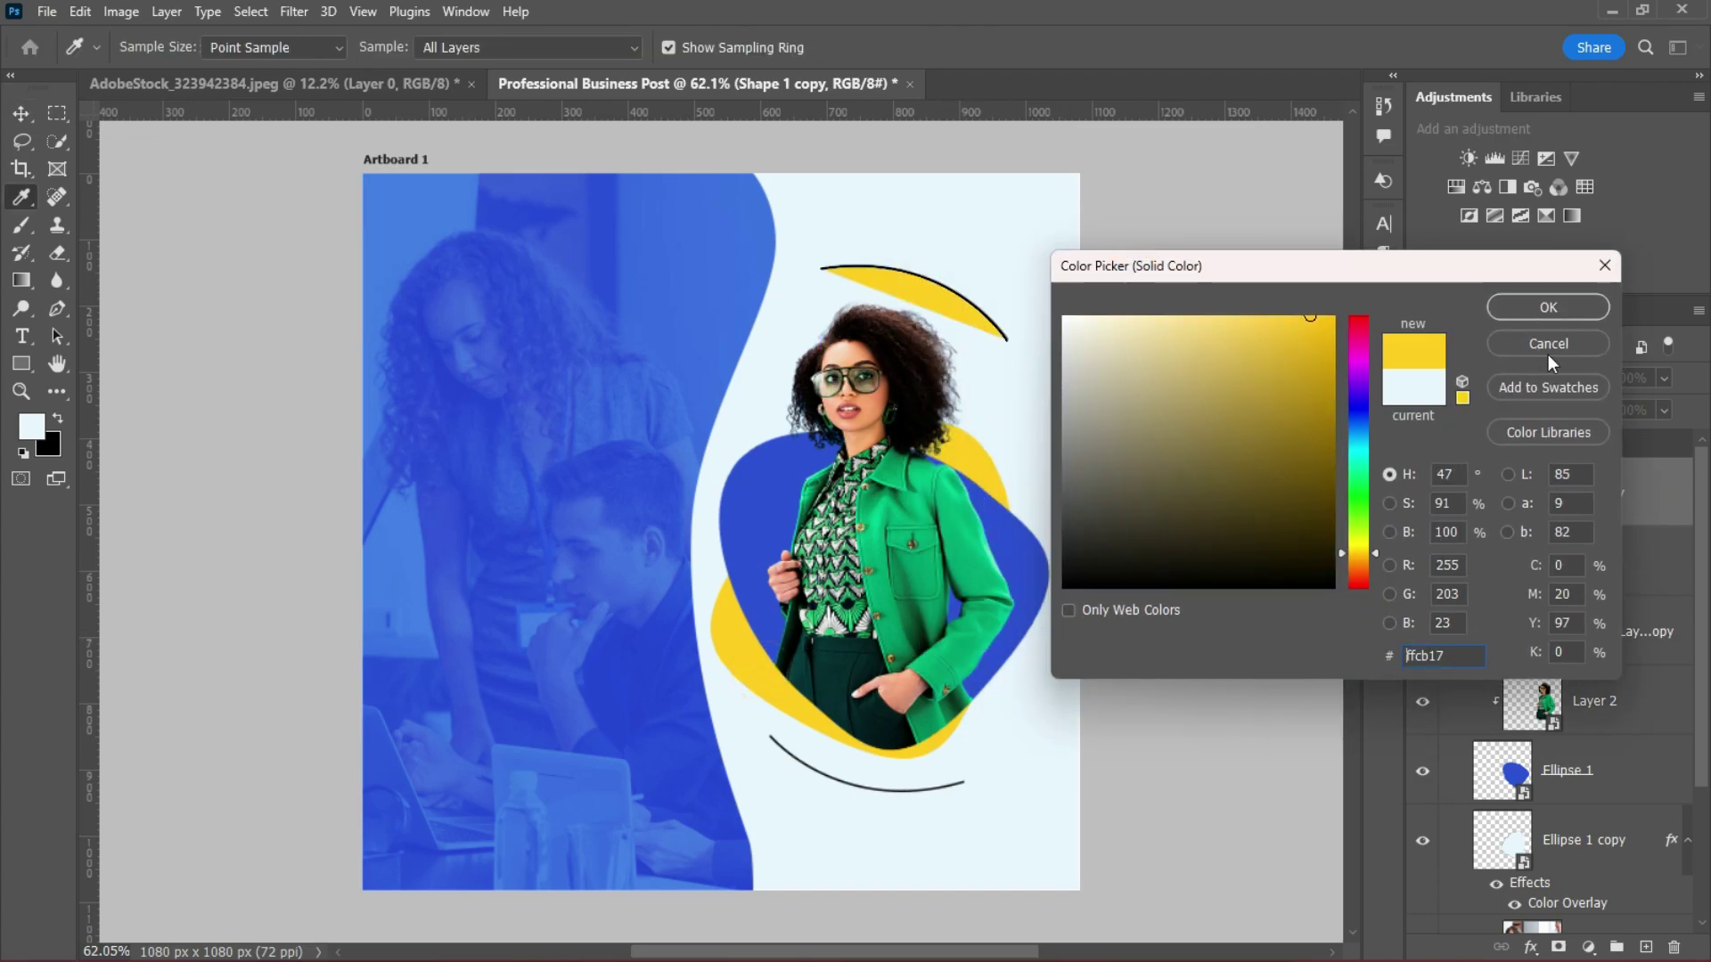
left_click(1548, 344)
Try to apply a yellow Color Overlay to the curved line above the woman's head while it is still a shape layer.
double_click(1669, 501)
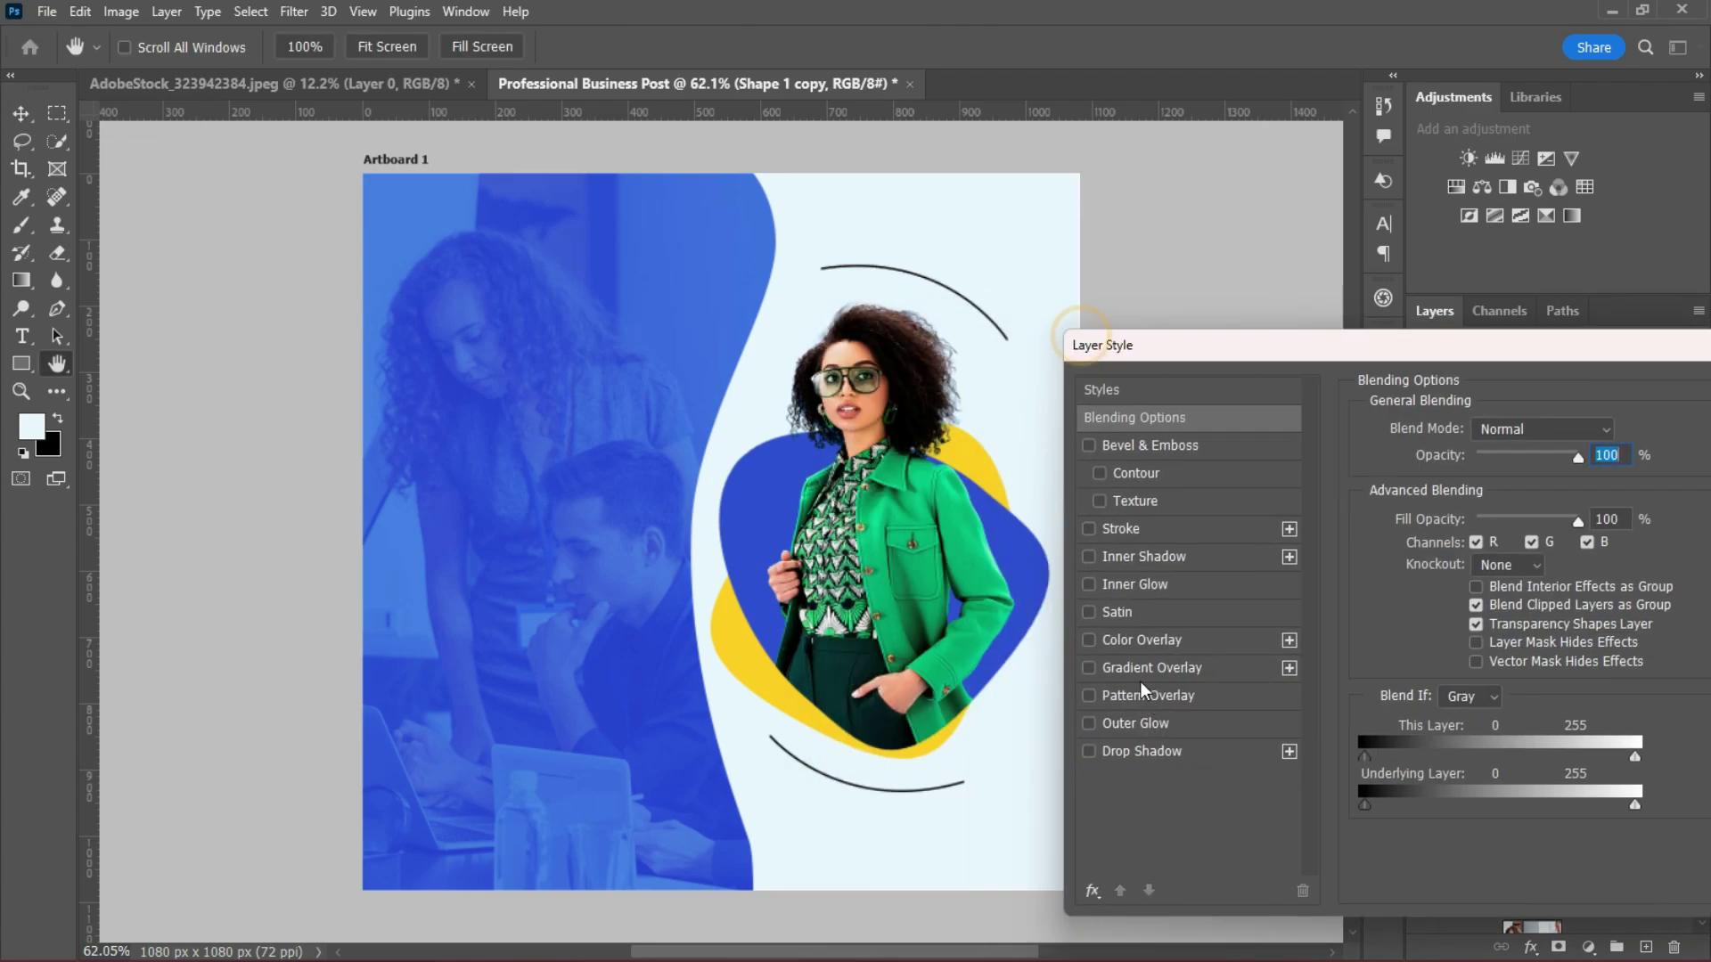
left_click(1145, 640)
key("Escape")
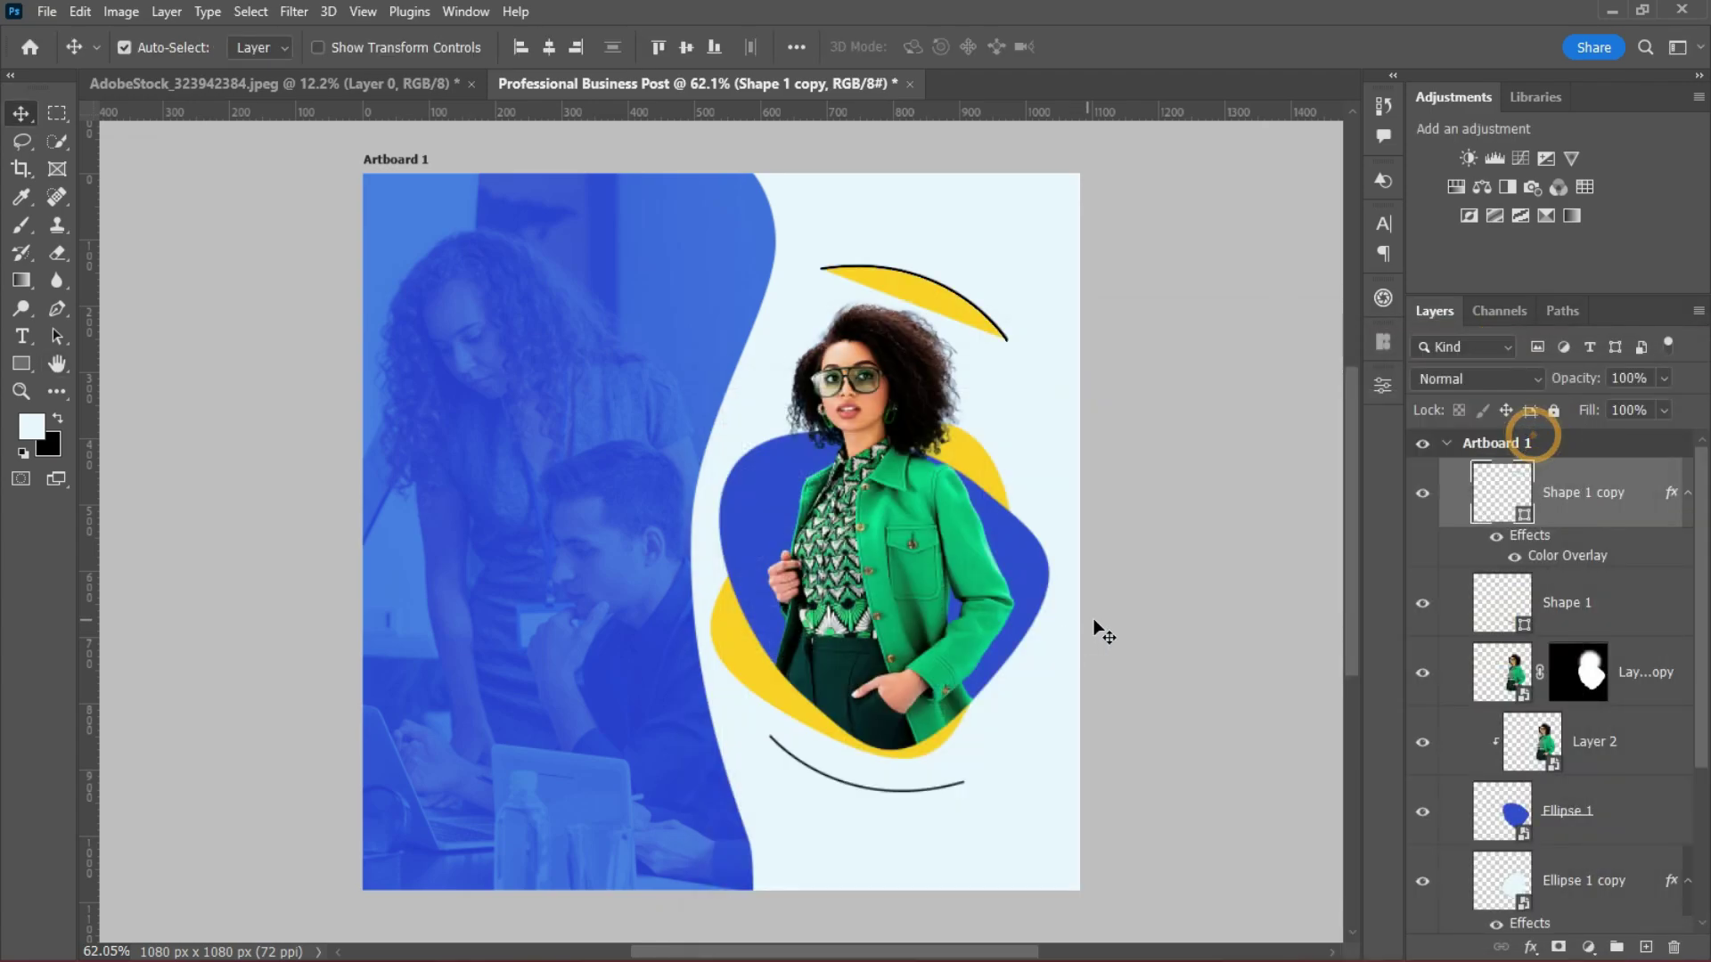
Convert the curved line above the woman's head to a smart object and give it a yellow Color Overlay.
right_click(1651, 500)
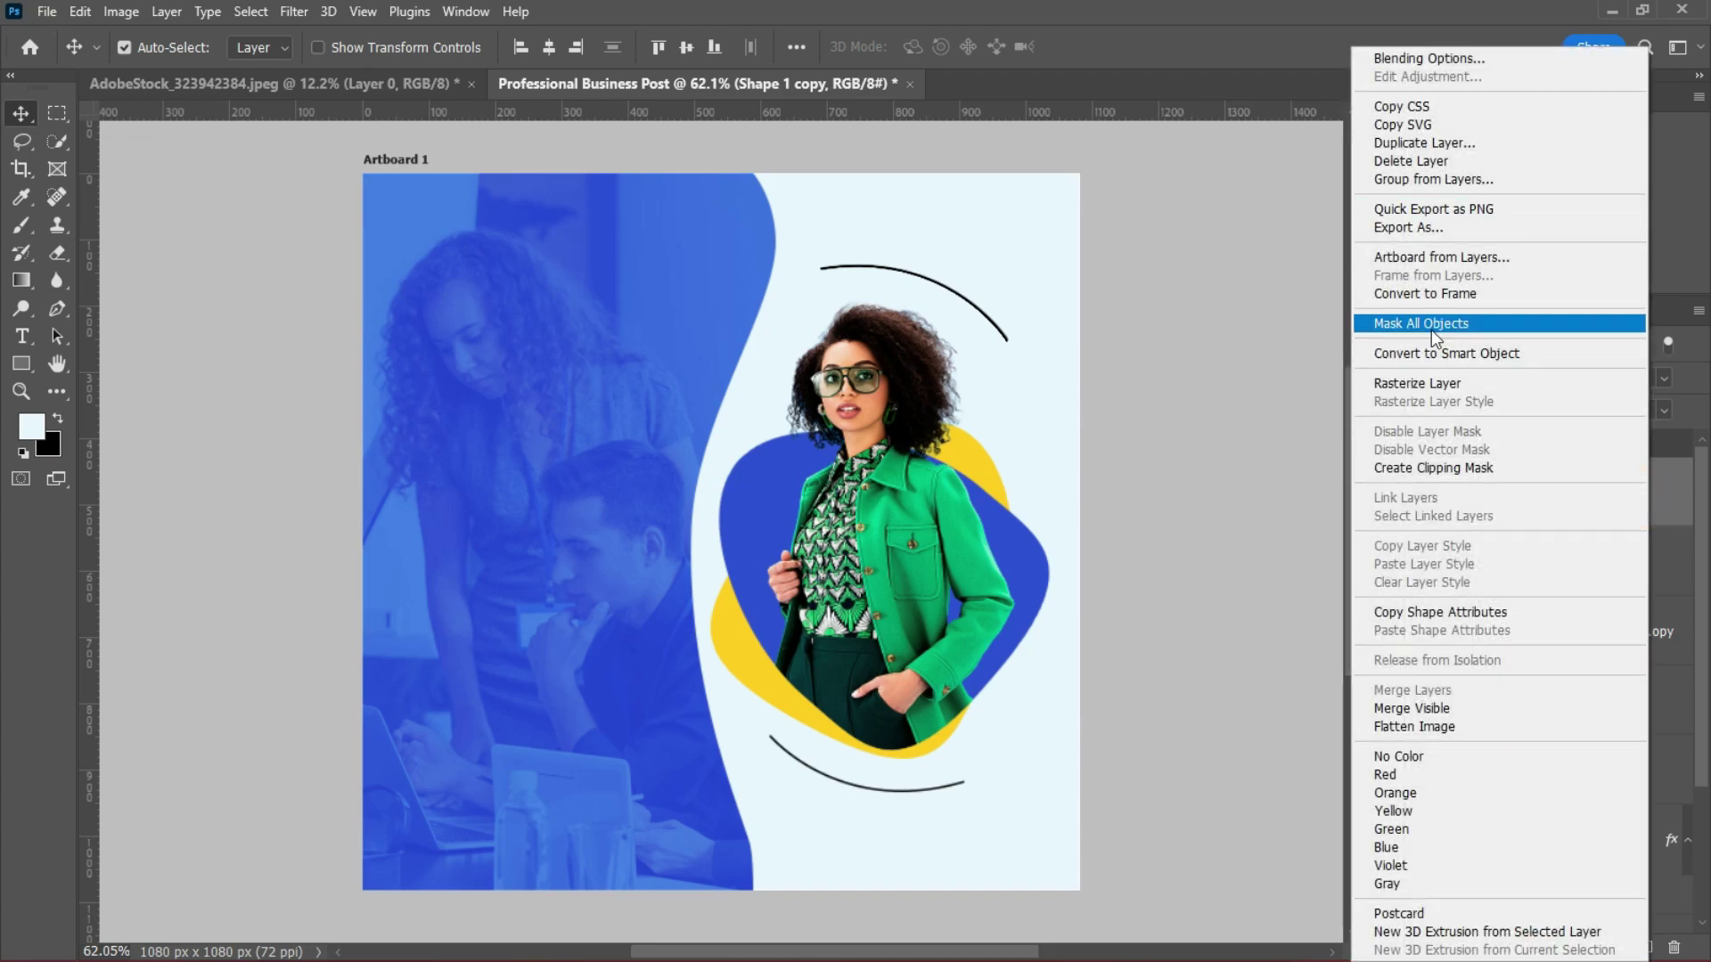
key("Escape")
double_click(1652, 498)
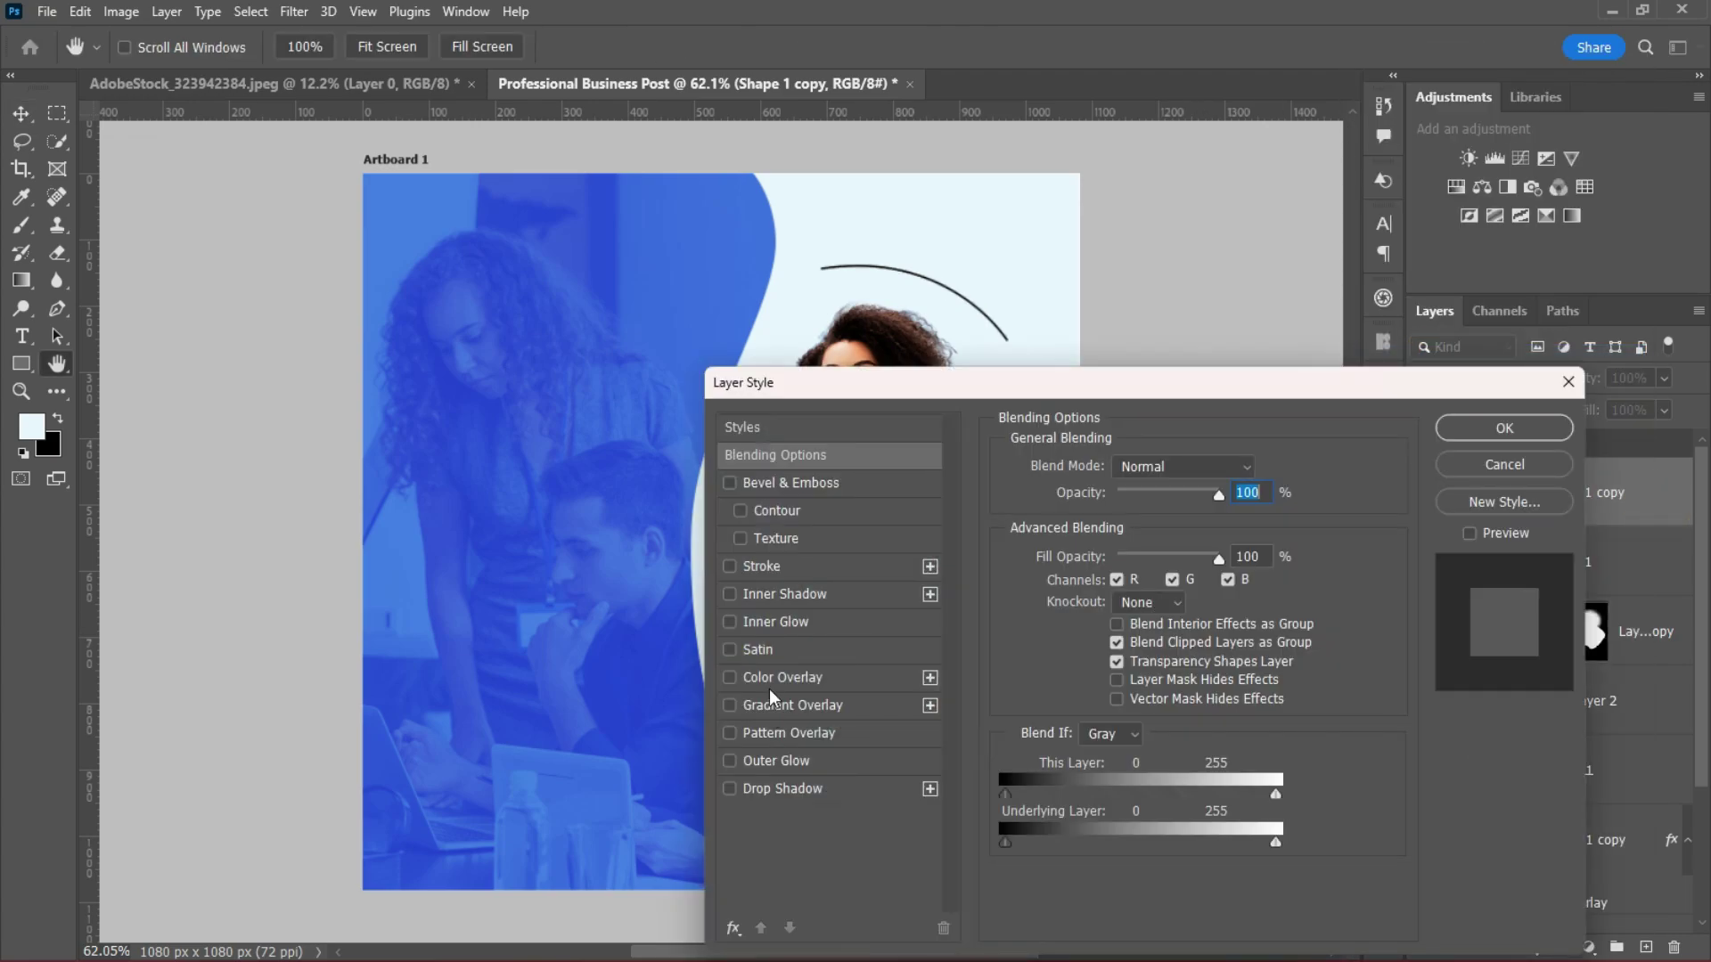
left_click(729, 678)
left_click(1504, 428)
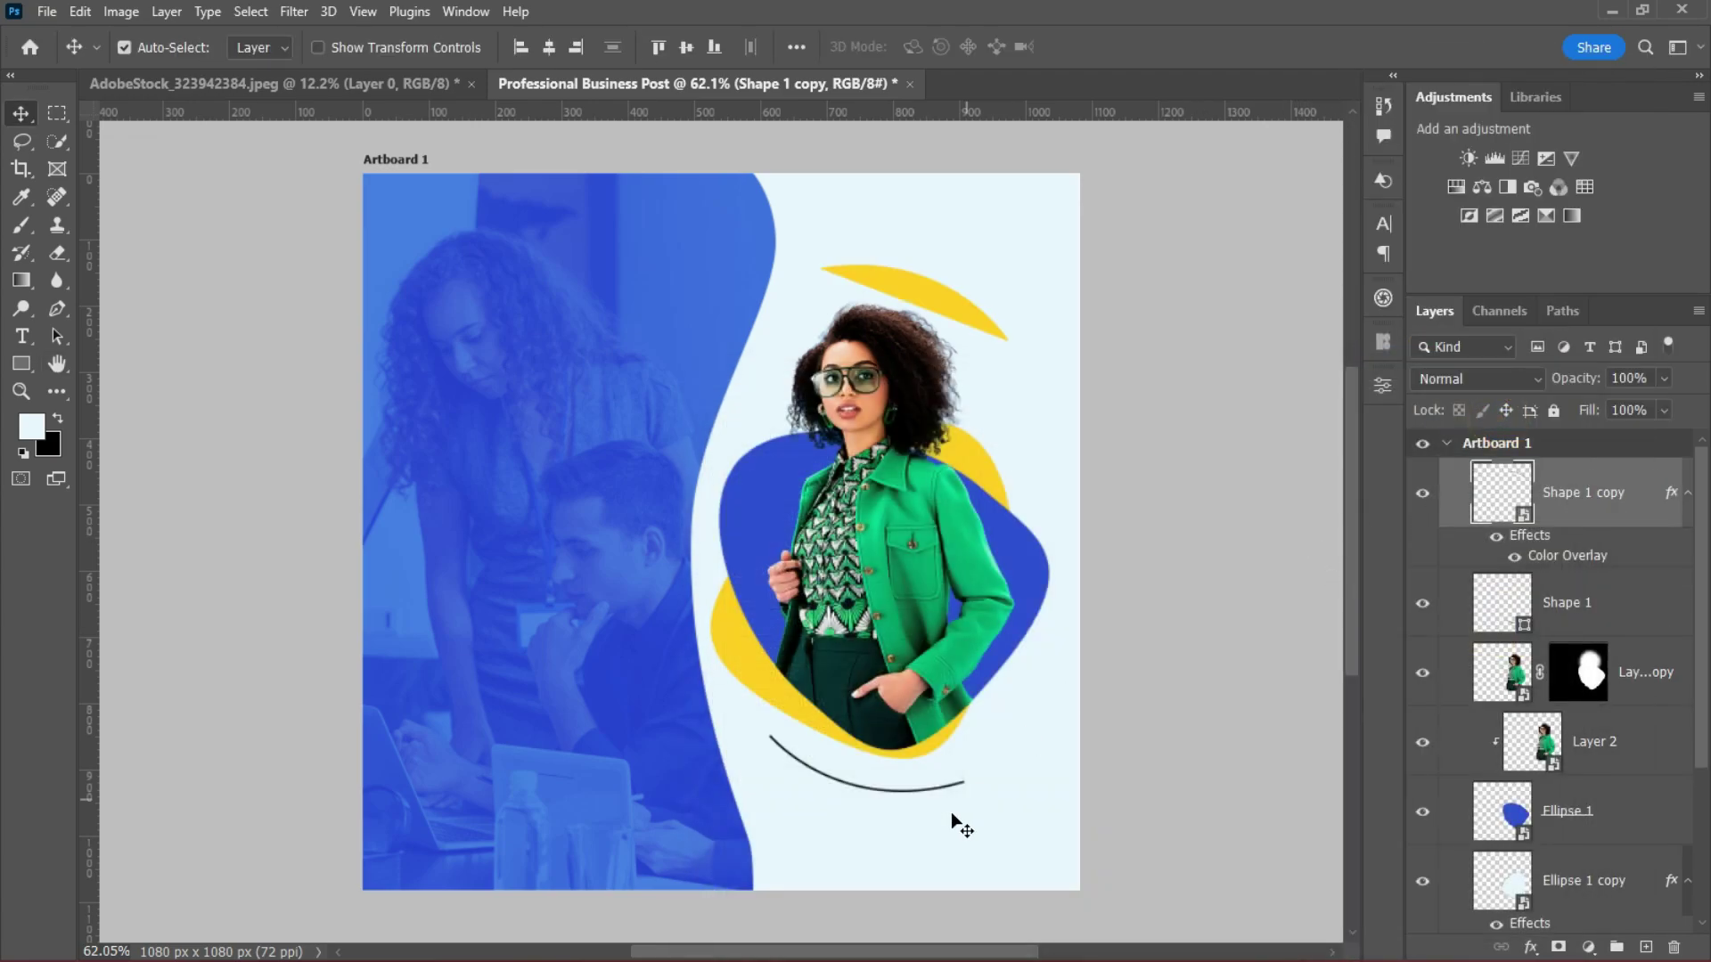
Convert the lower curved line to a smart object and give it a Color Overlay in the blue of the organic shape.
left_click(1507, 634)
right_click(1663, 586)
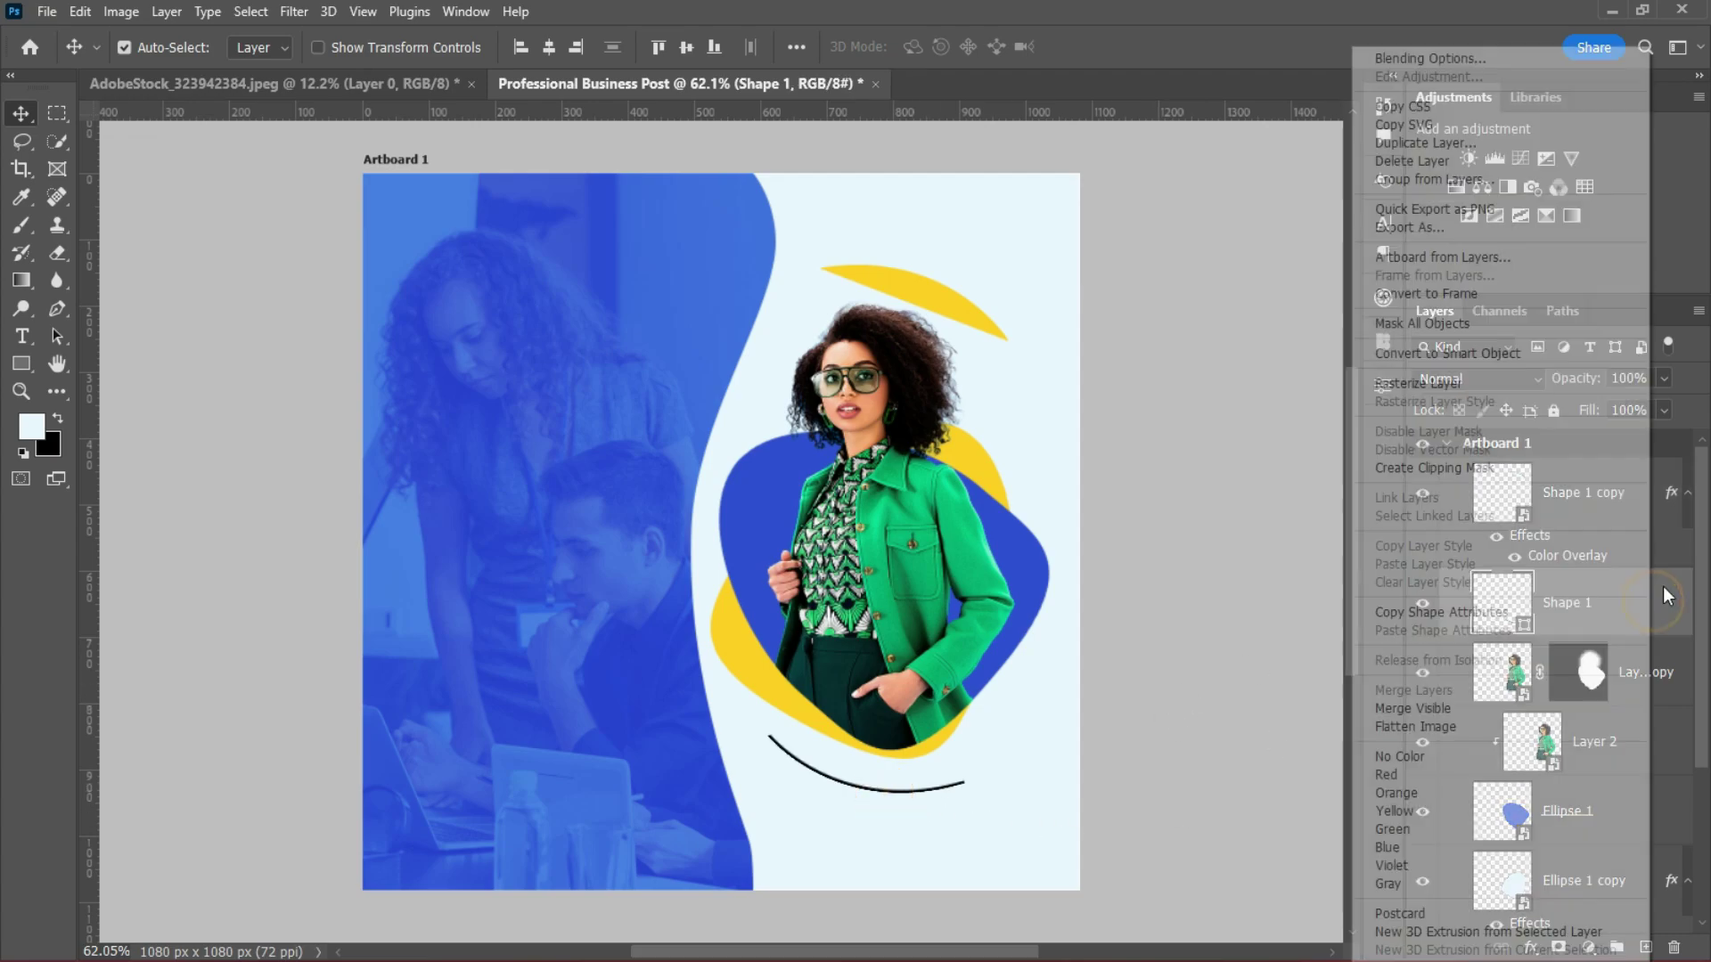
left_click(1442, 358)
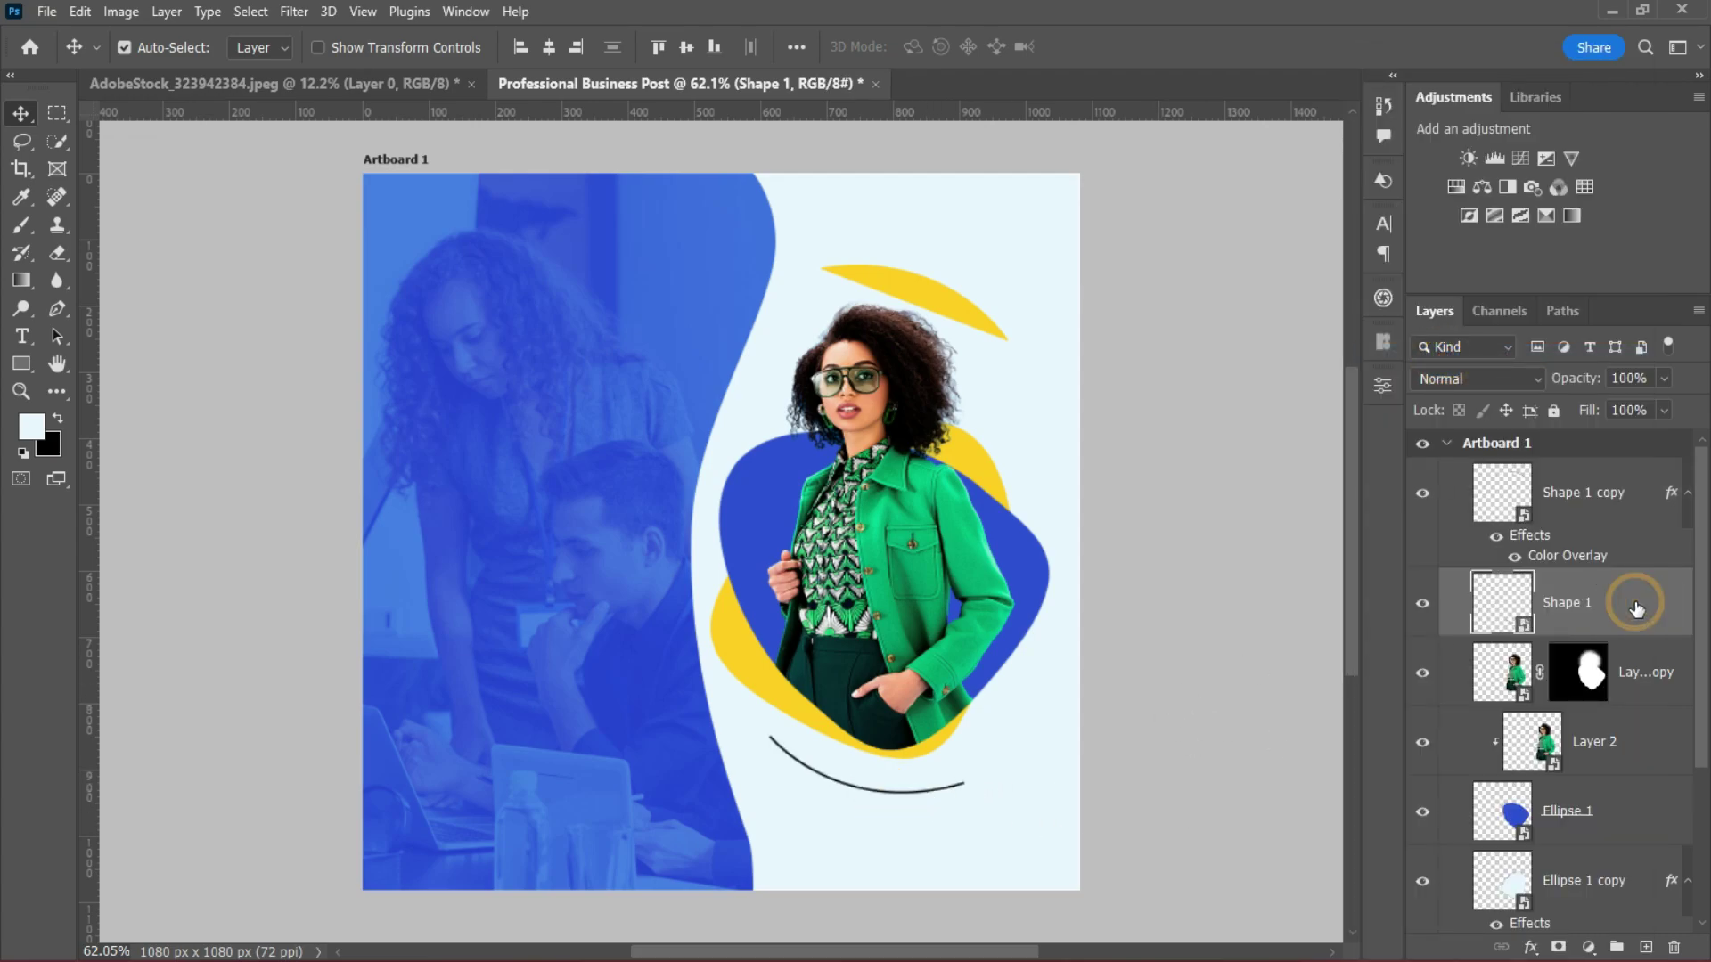
double_click(1636, 607)
left_click(1283, 659)
left_click(1626, 472)
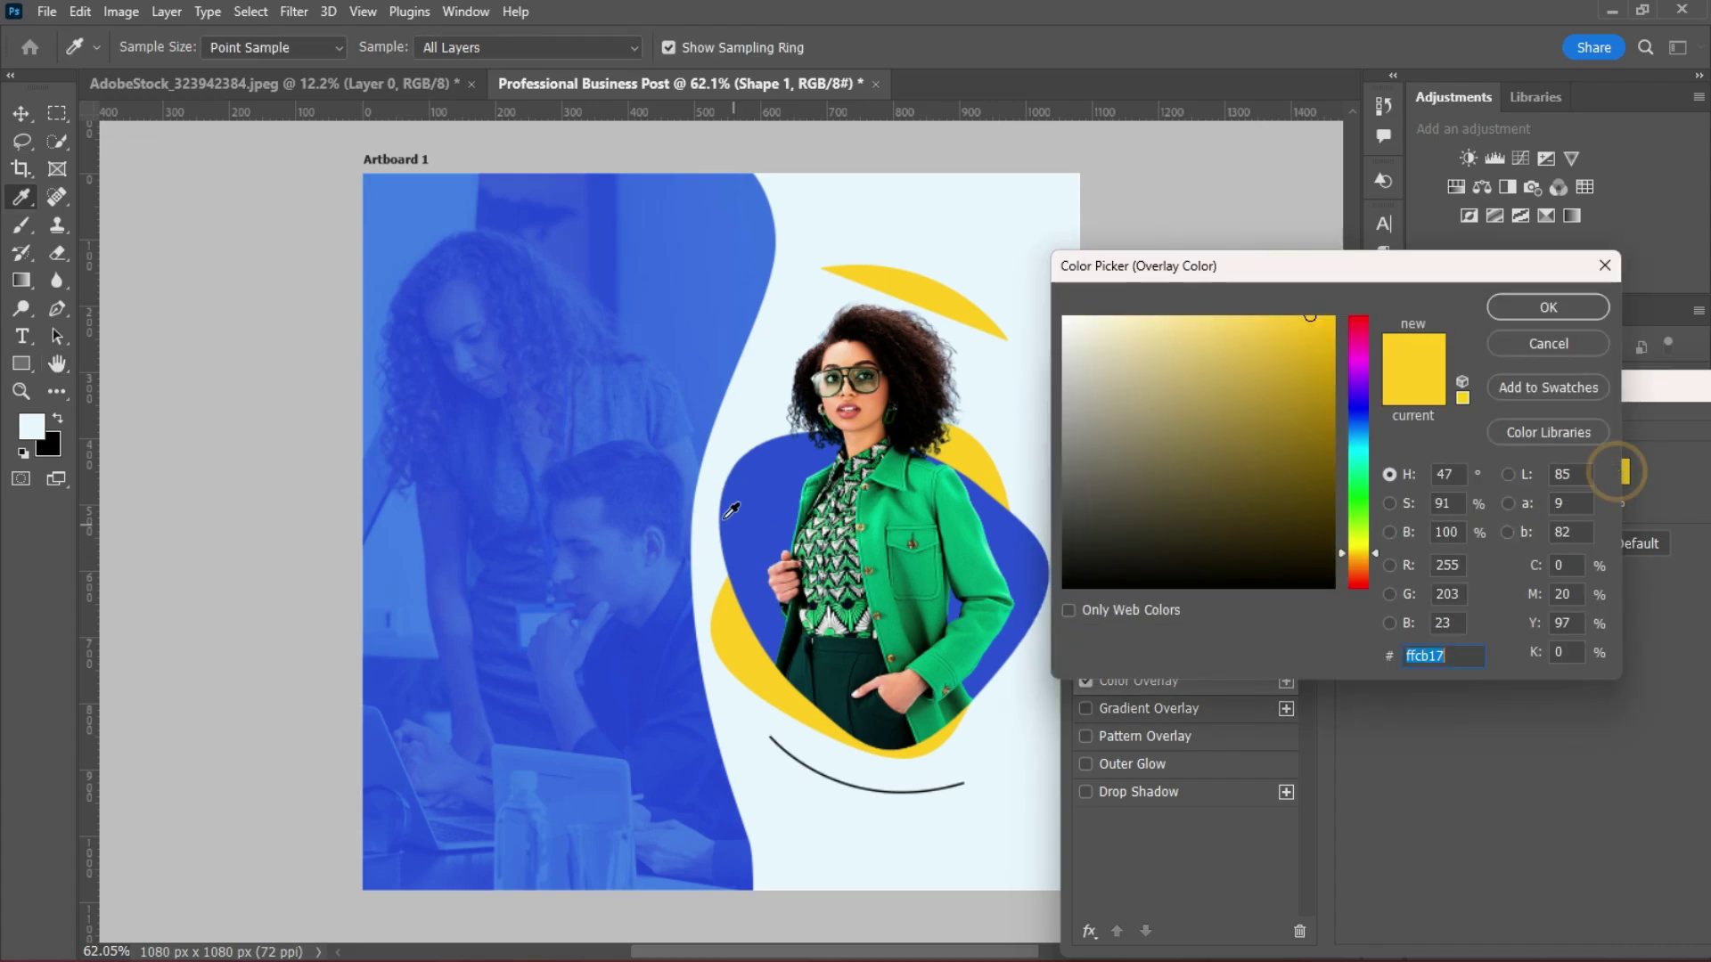
left_click(1549, 306)
left_click_drag(1680, 393, 1527, 393)
left_click(1675, 428)
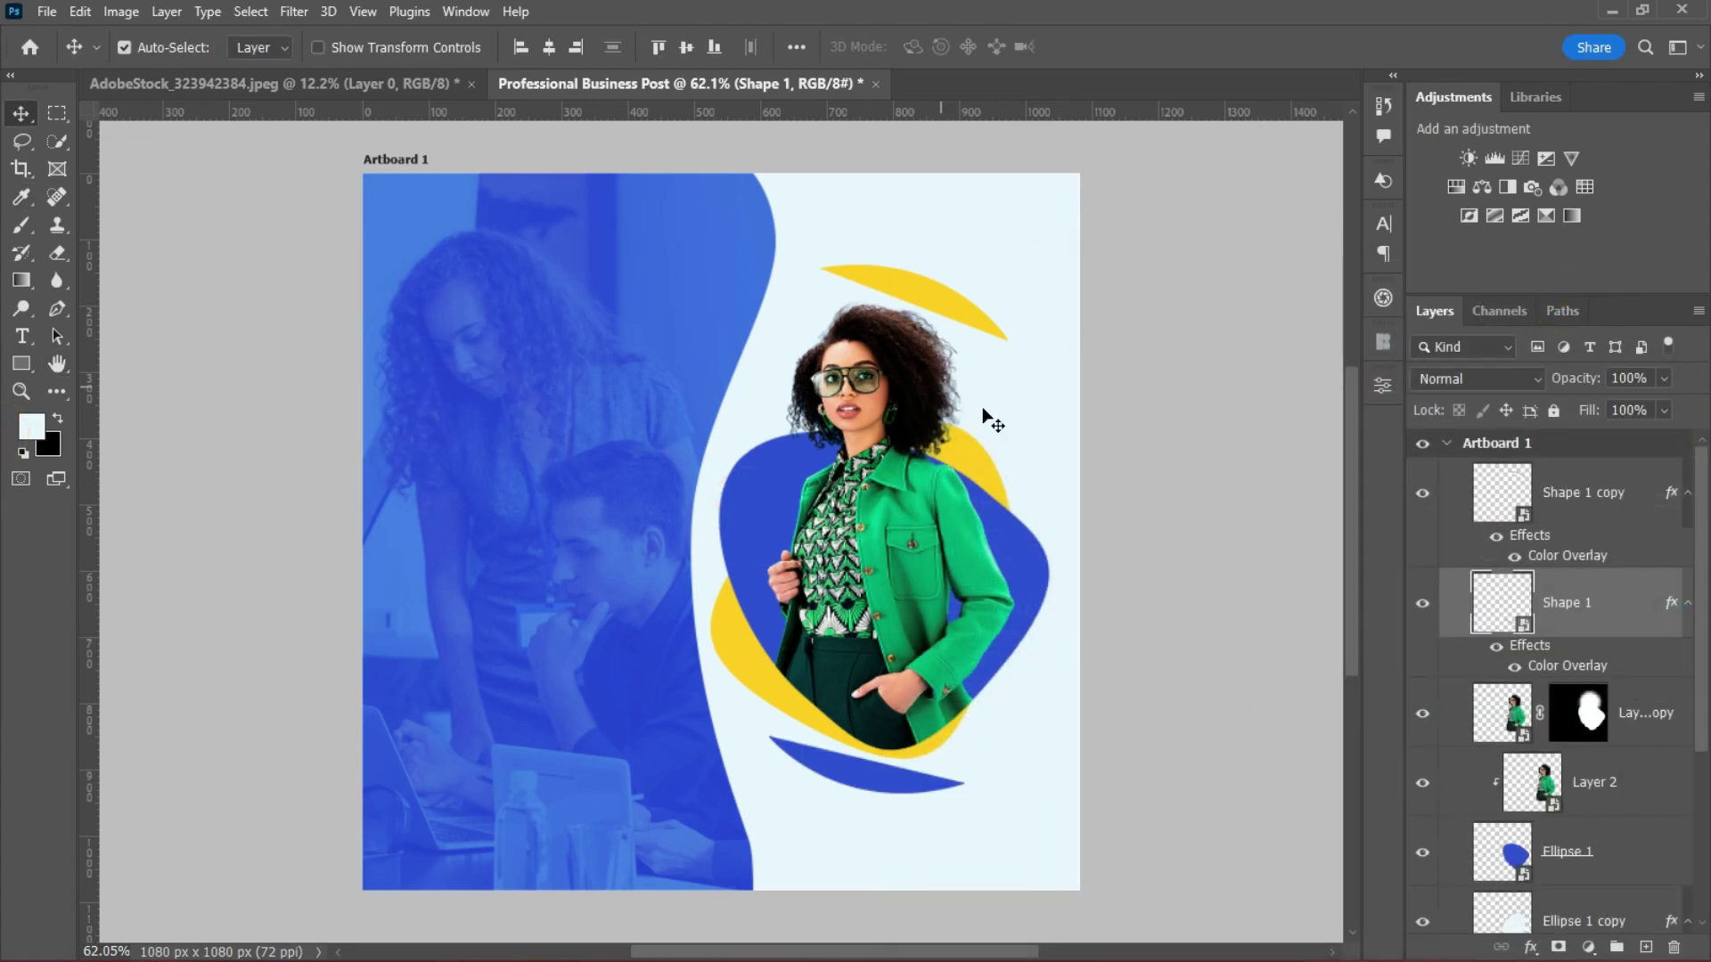
Group all layers above BG into a group named Design and lock that group.
left_click(1688, 493)
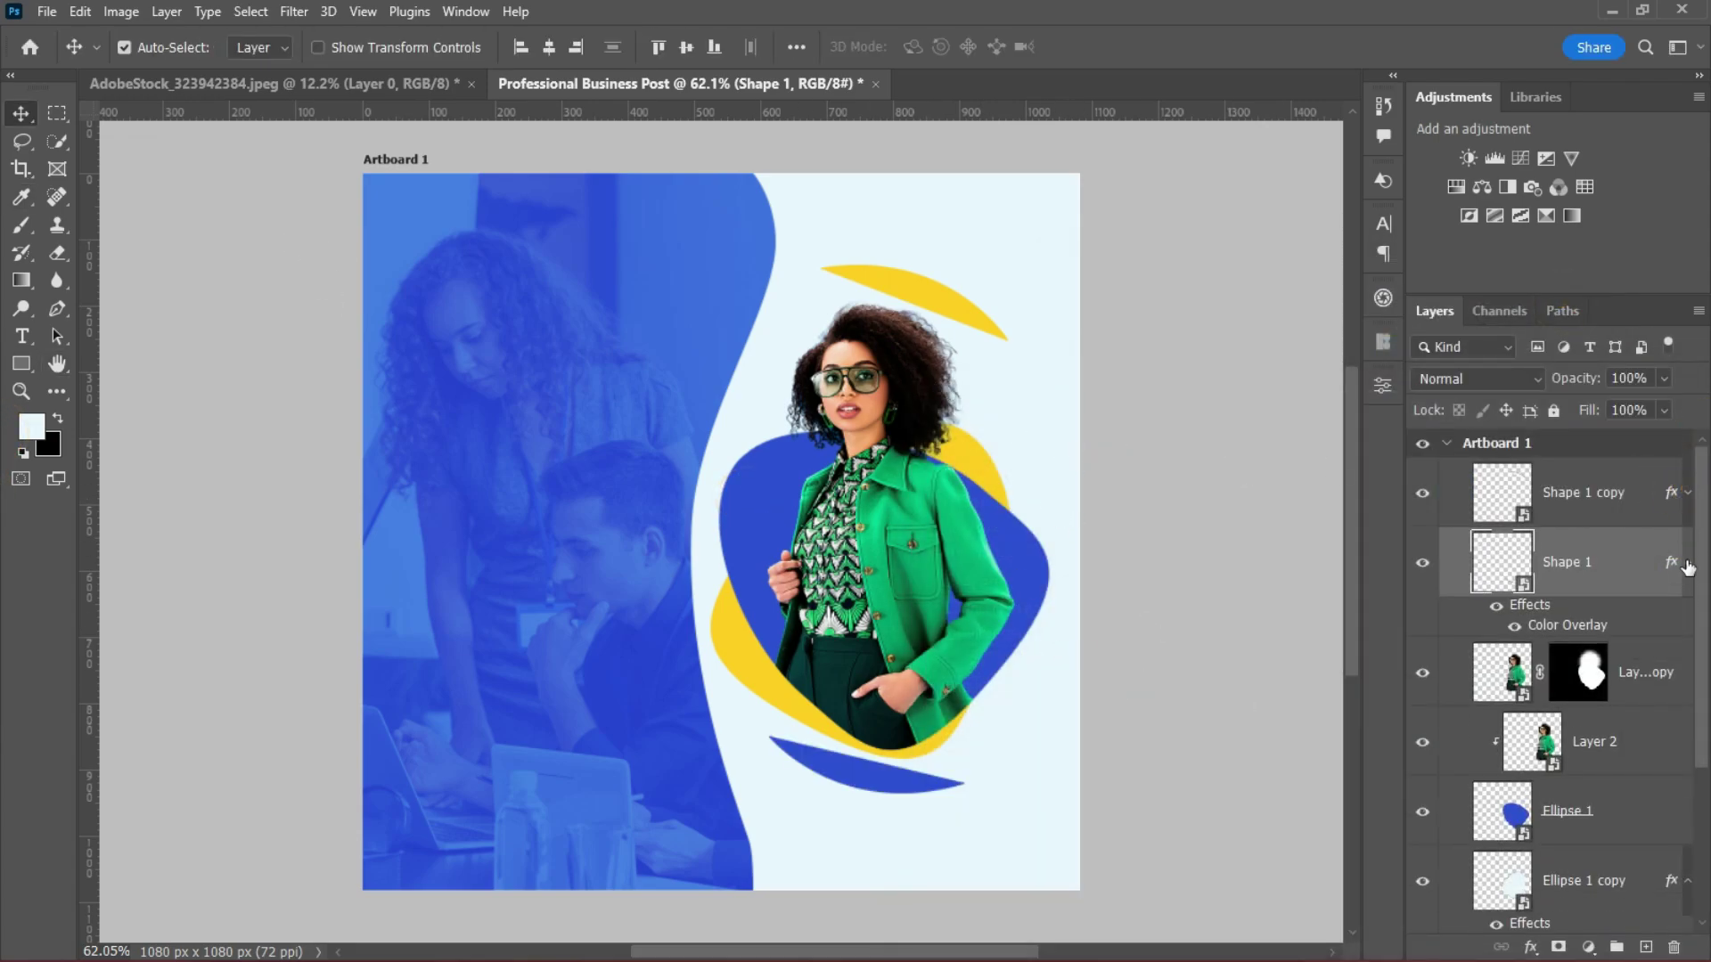
left_click(1688, 562)
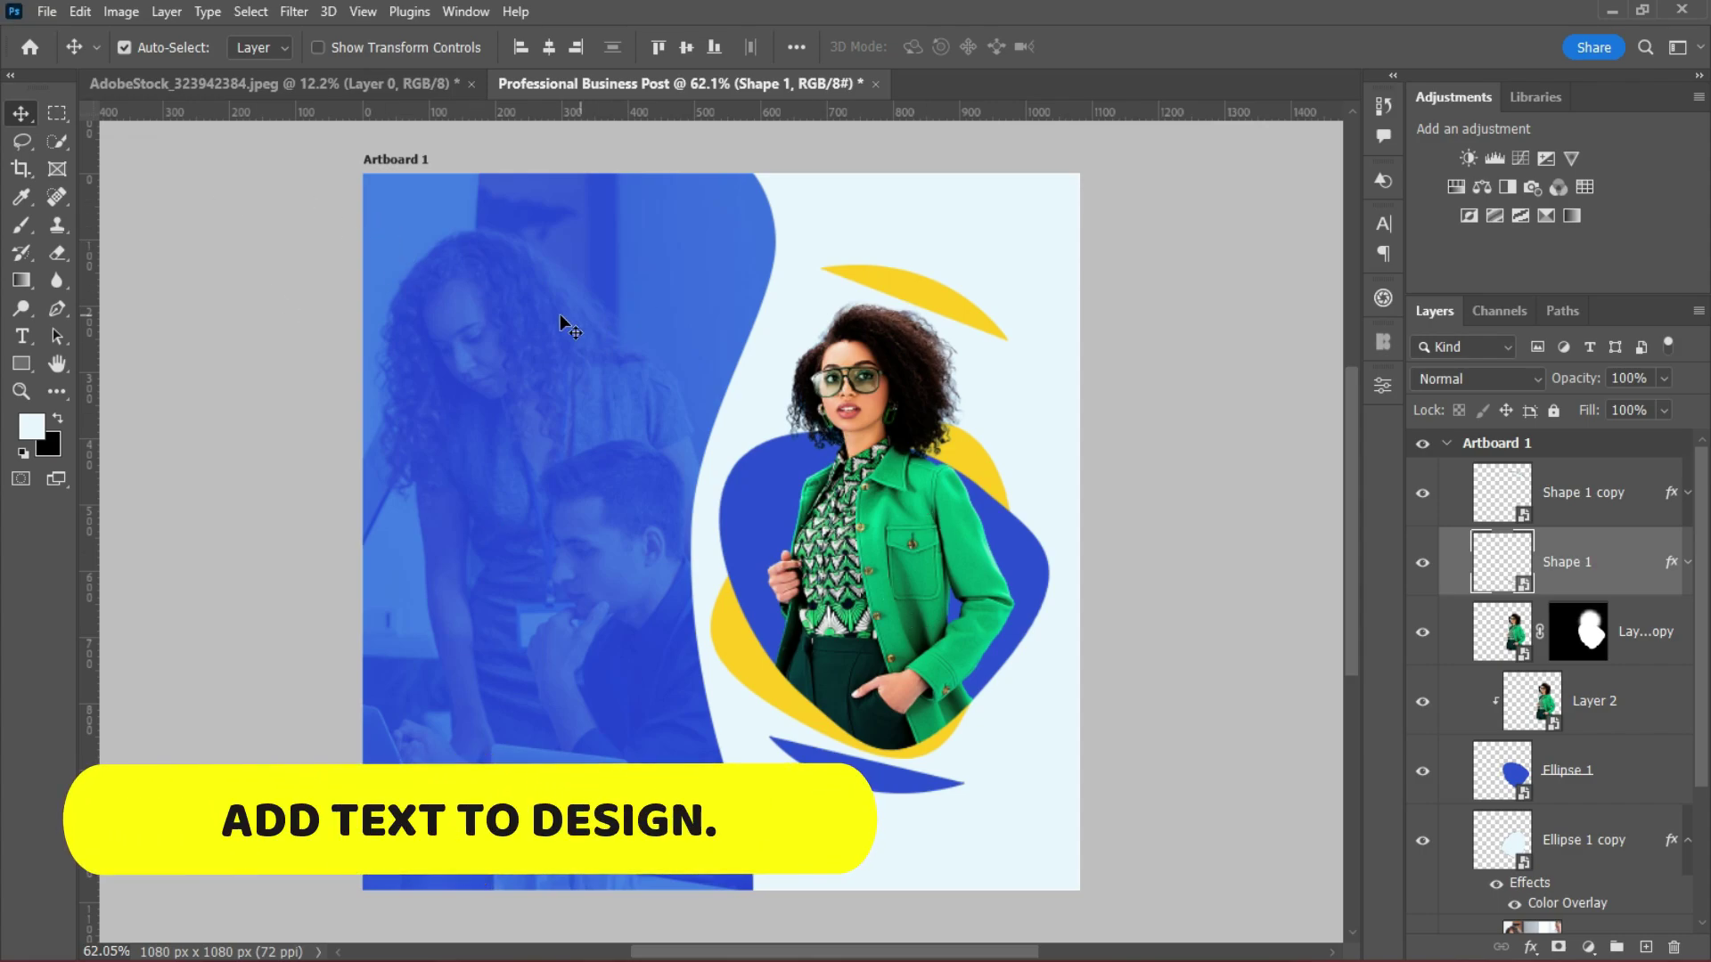
left_click(1528, 469)
scroll(1568, 669, "down", 3)
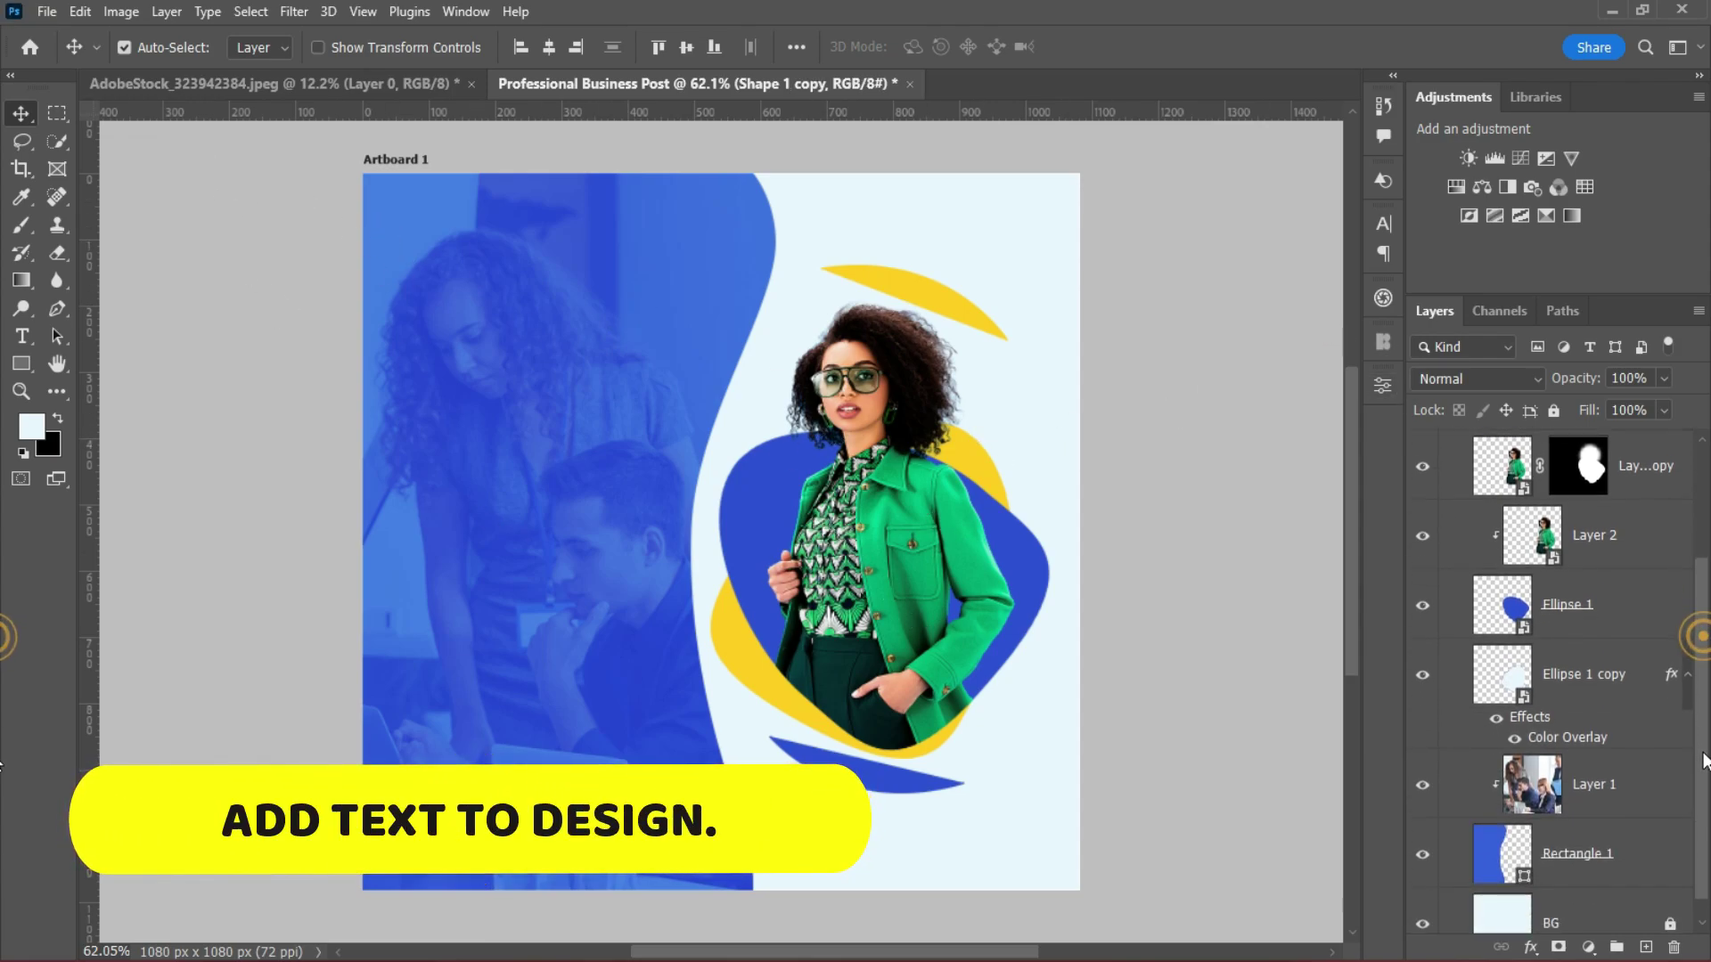
left_click(1622, 831, "shift")
left_click(1617, 947)
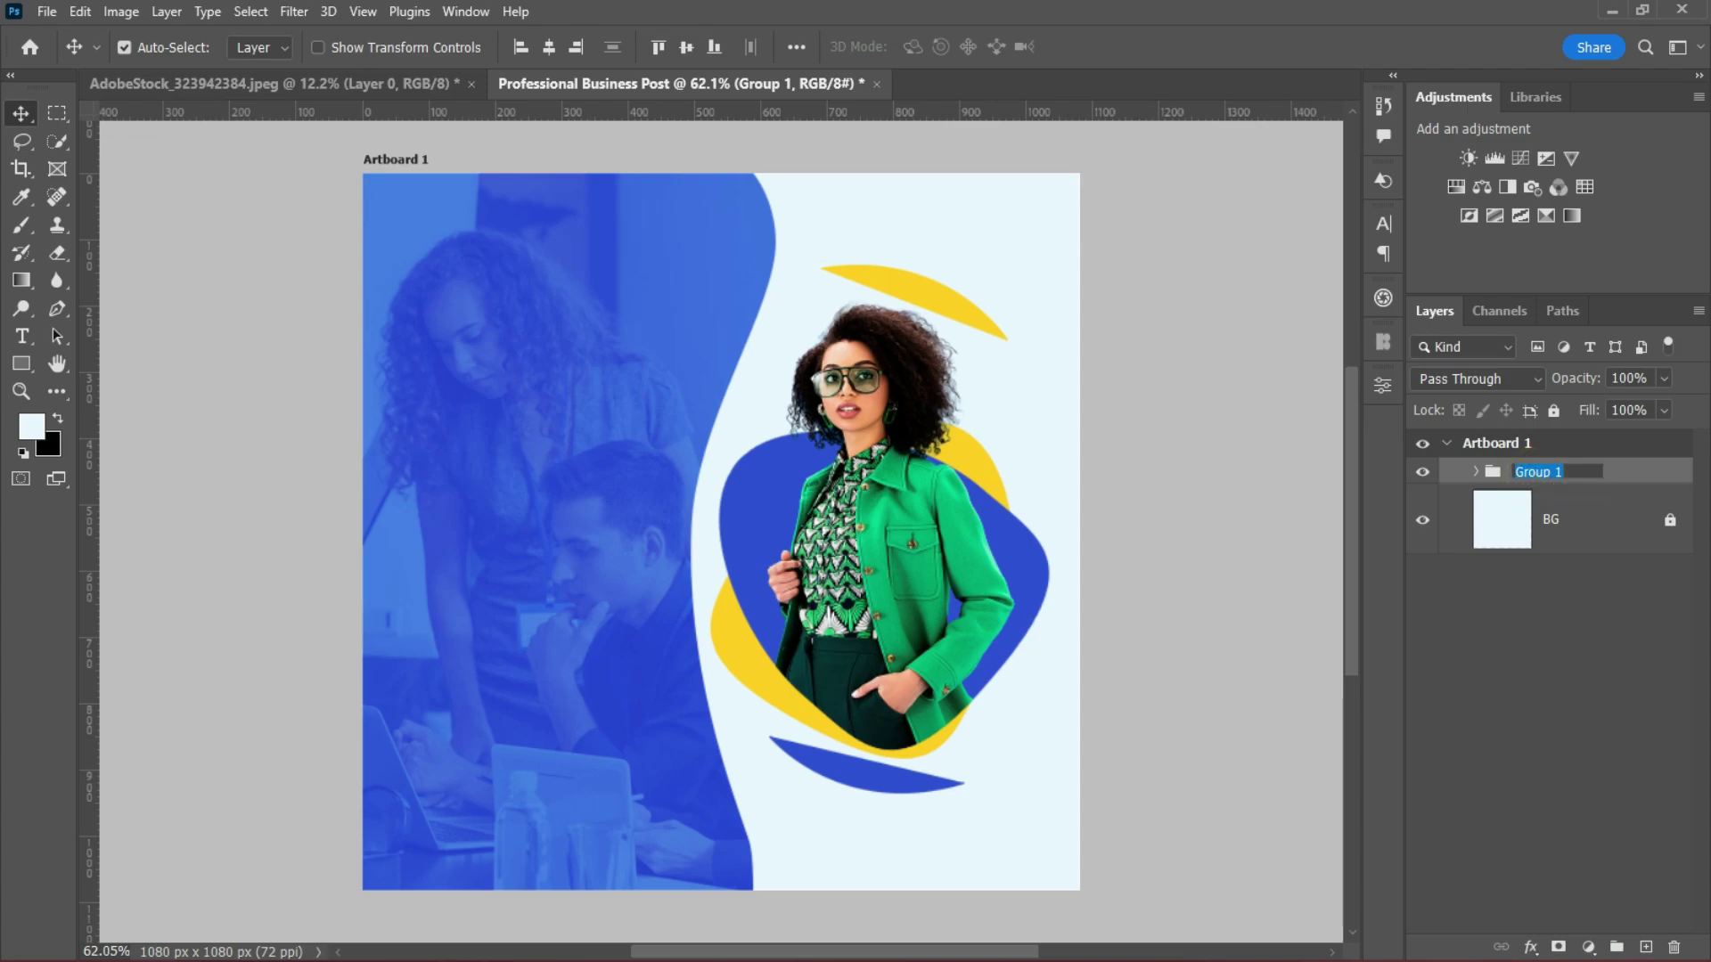
left_click(636, 167)
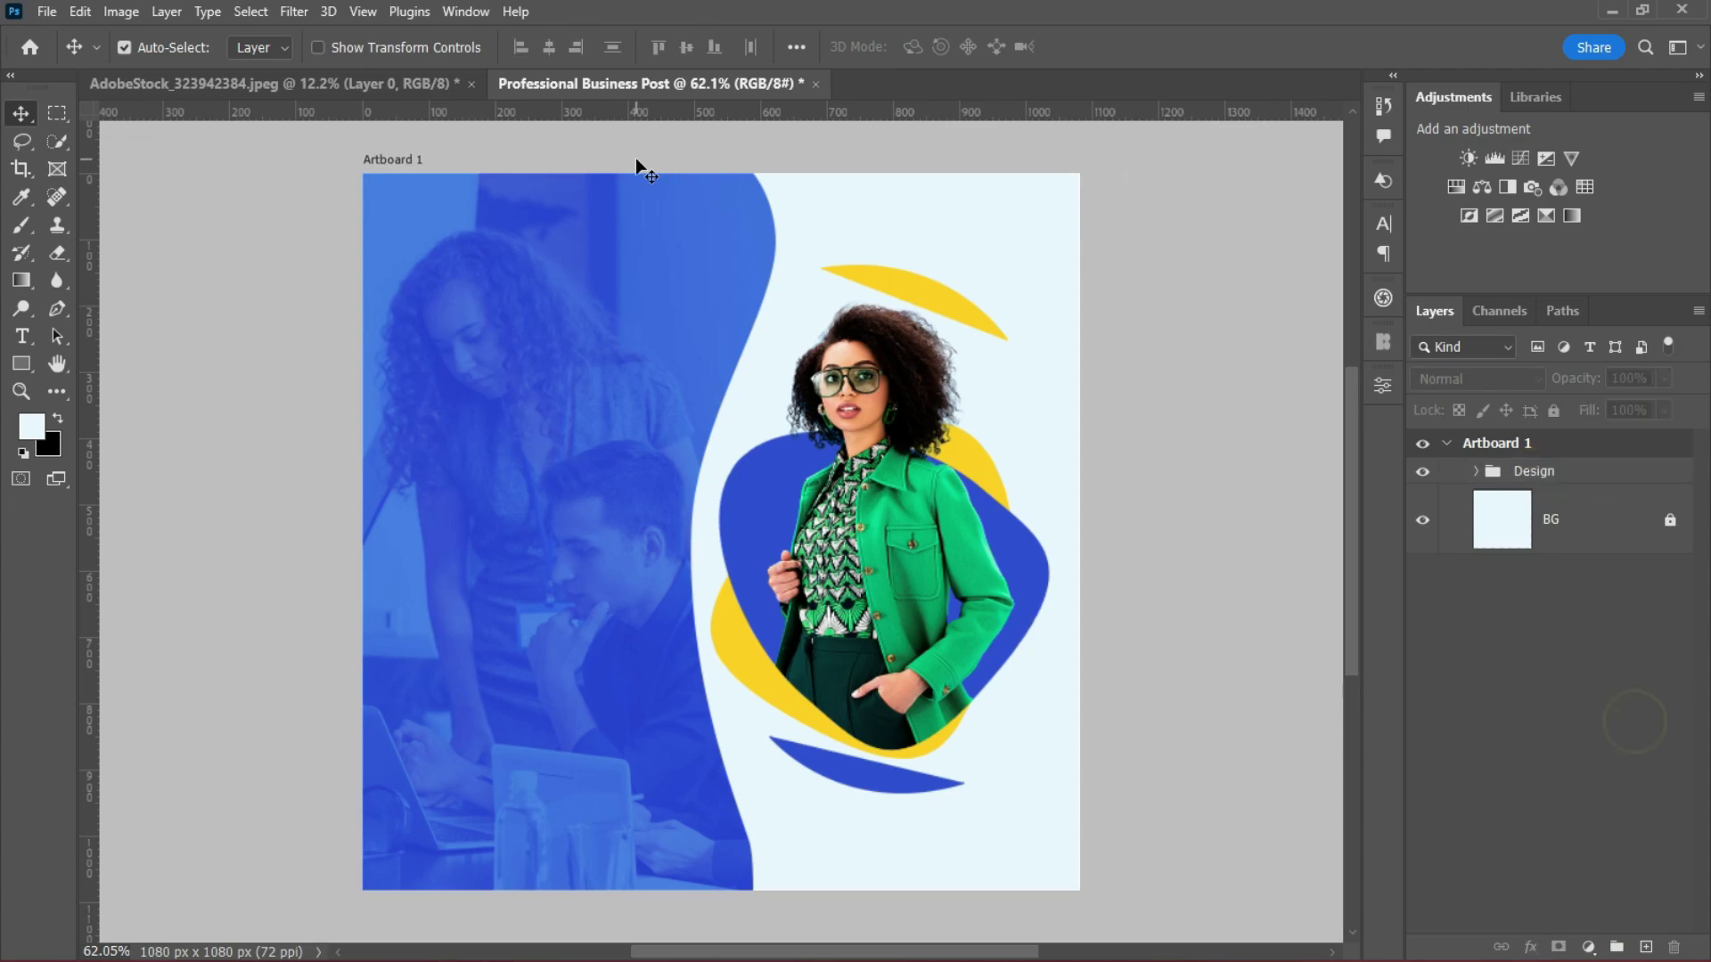
left_click(1558, 488)
left_click(1553, 410)
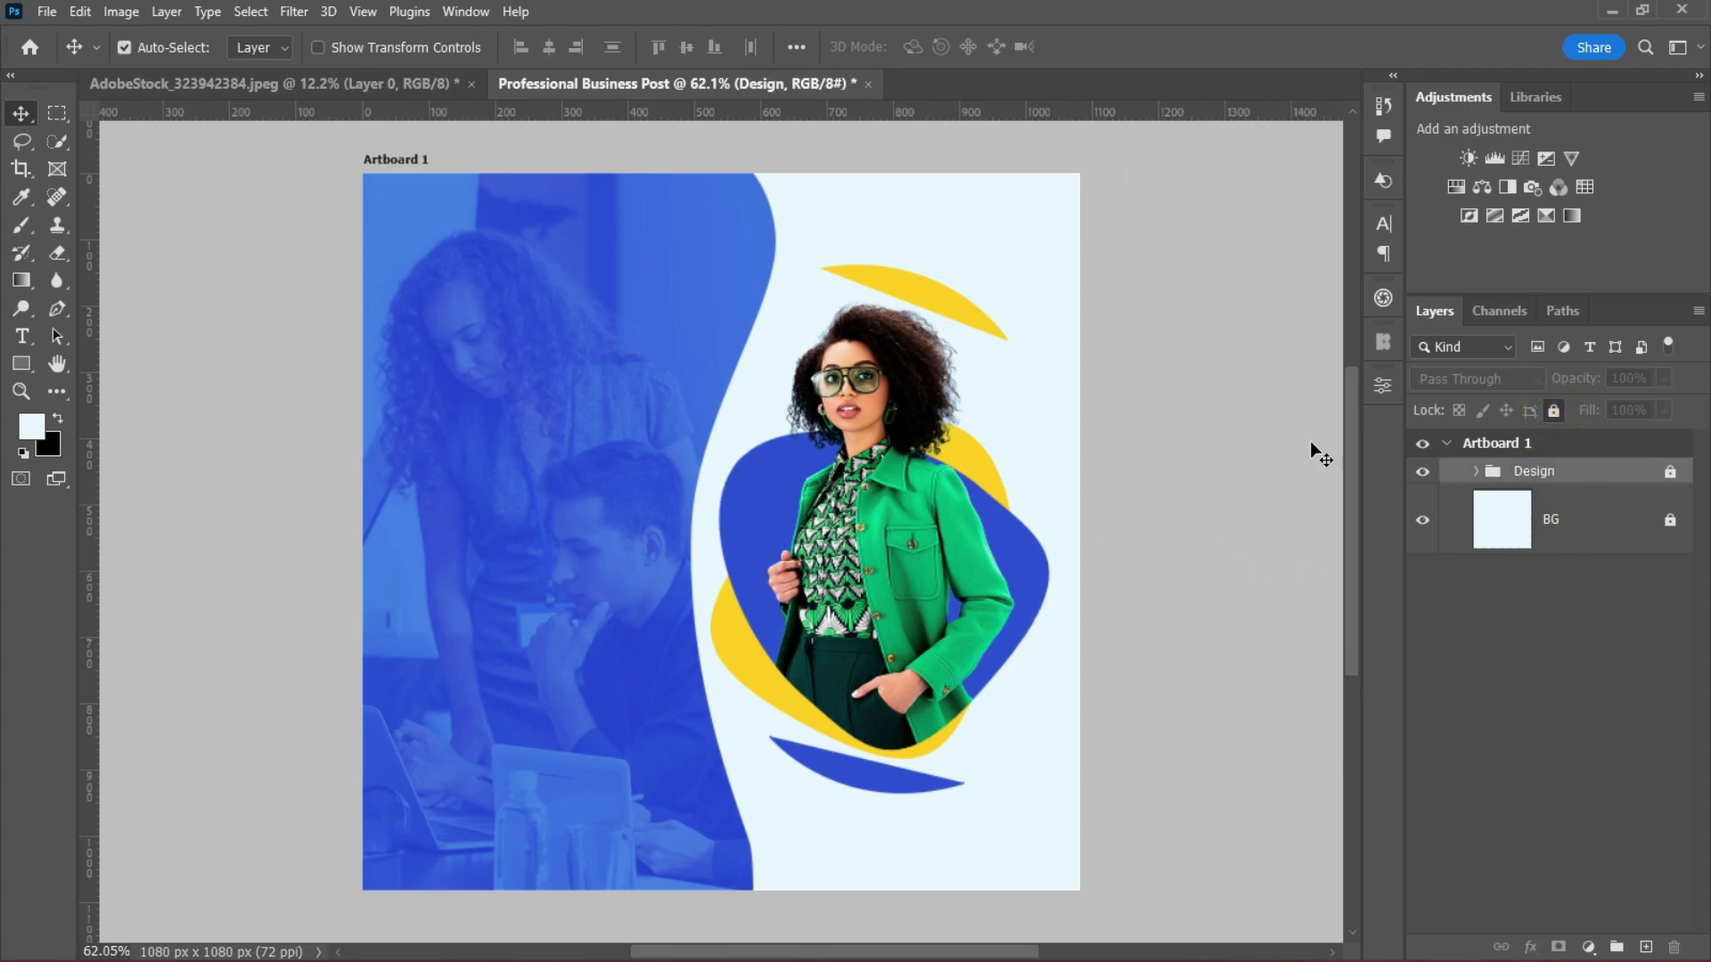
Add the two-line text "YOUR LOGO HERE" and place it in the upper-left corner of the blue photo panel.
left_click(22, 336)
left_click(96, 335)
left_click(455, 324)
type("NEW")
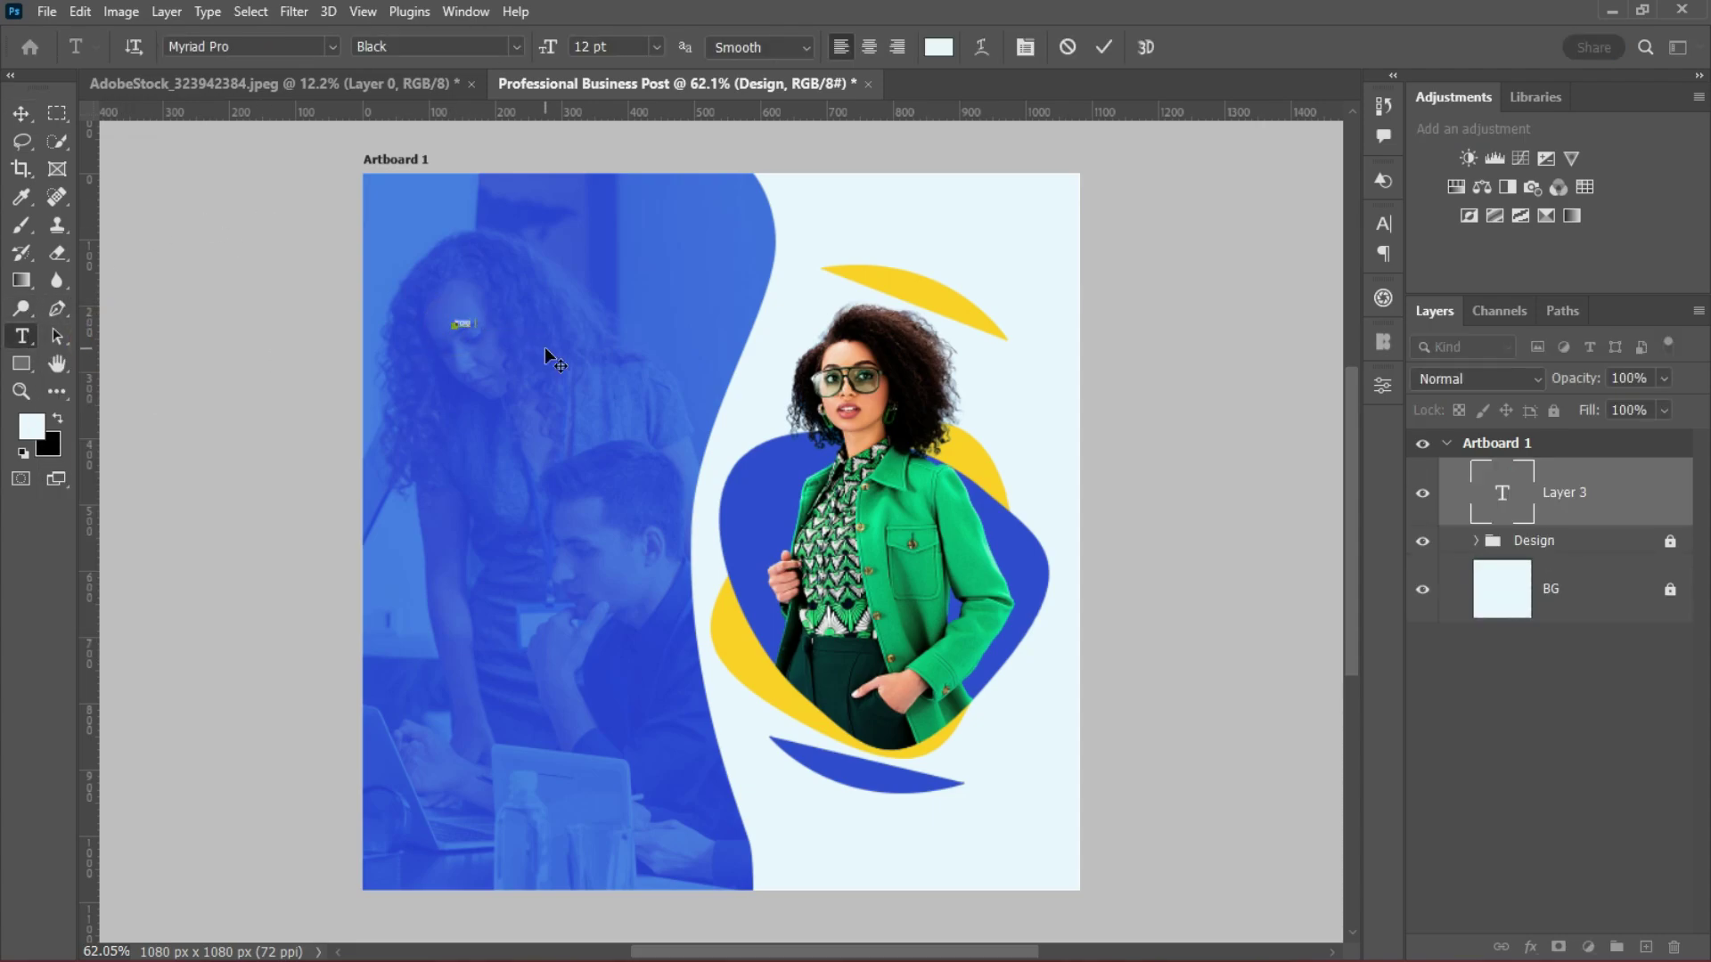
type(" LOGO")
key("Return")
type("HERE")
left_click(19, 109)
left_click_drag(470, 329, 416, 222)
Set the logo text to the Poppins font in Bold at 21 pt.
left_click(1384, 222)
left_click(1250, 257)
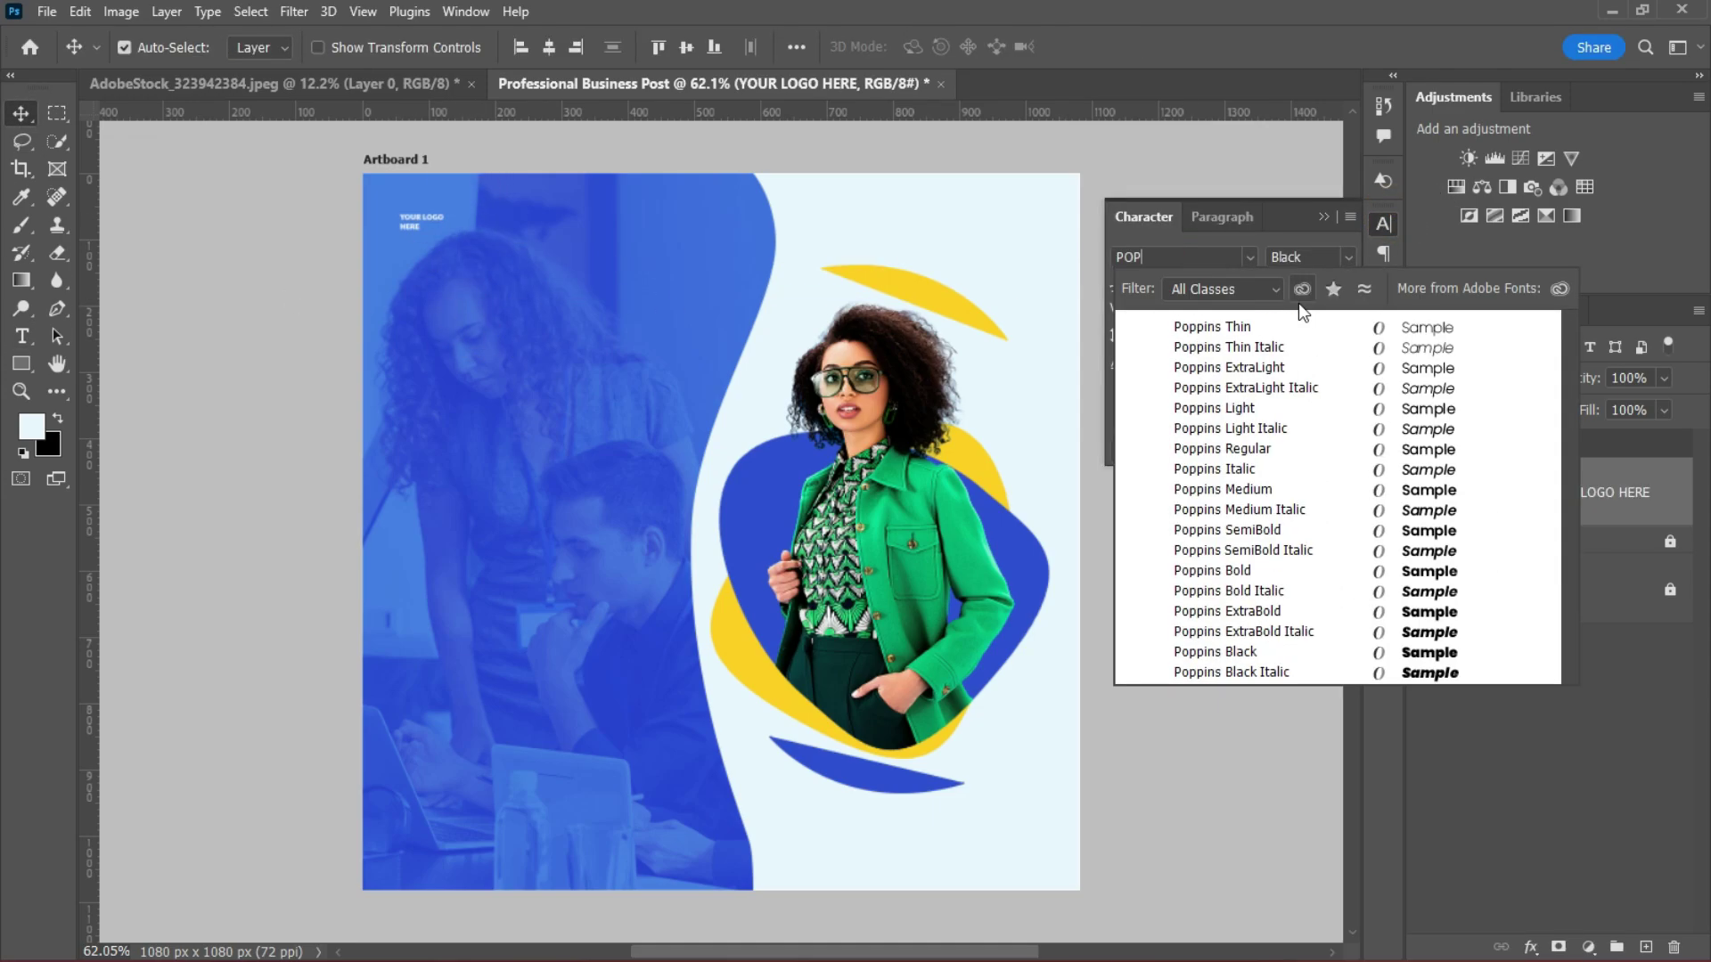
left_click(1230, 449)
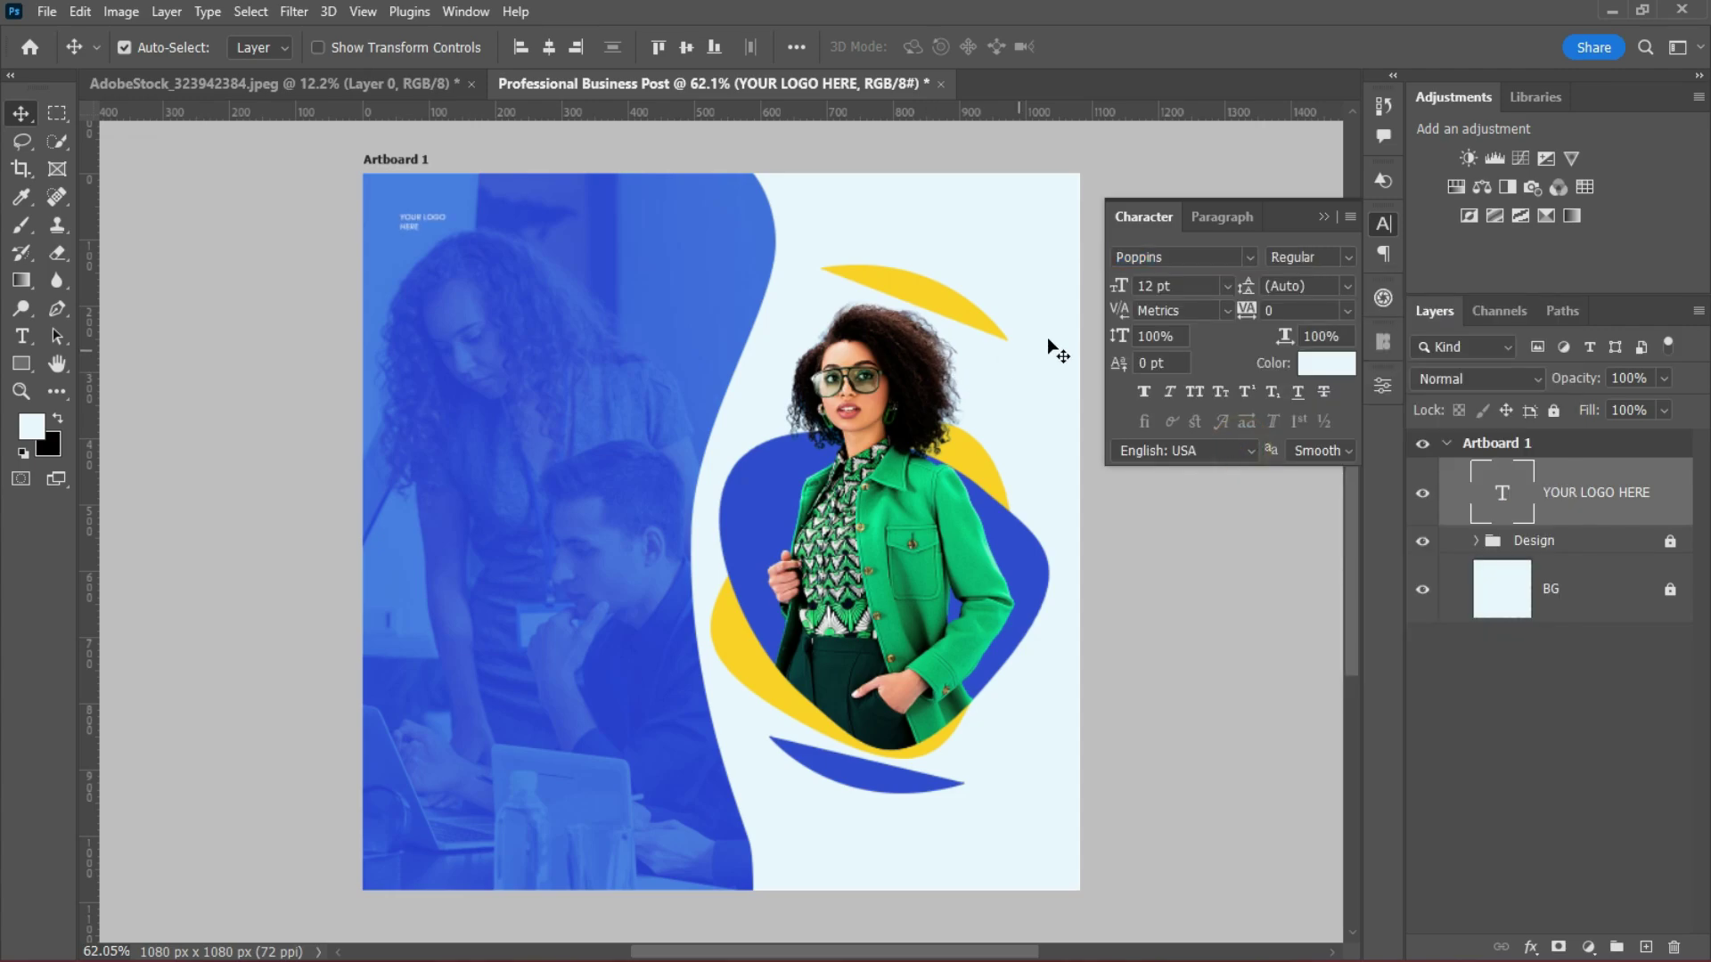
left_click_drag(1122, 290, 1137, 283)
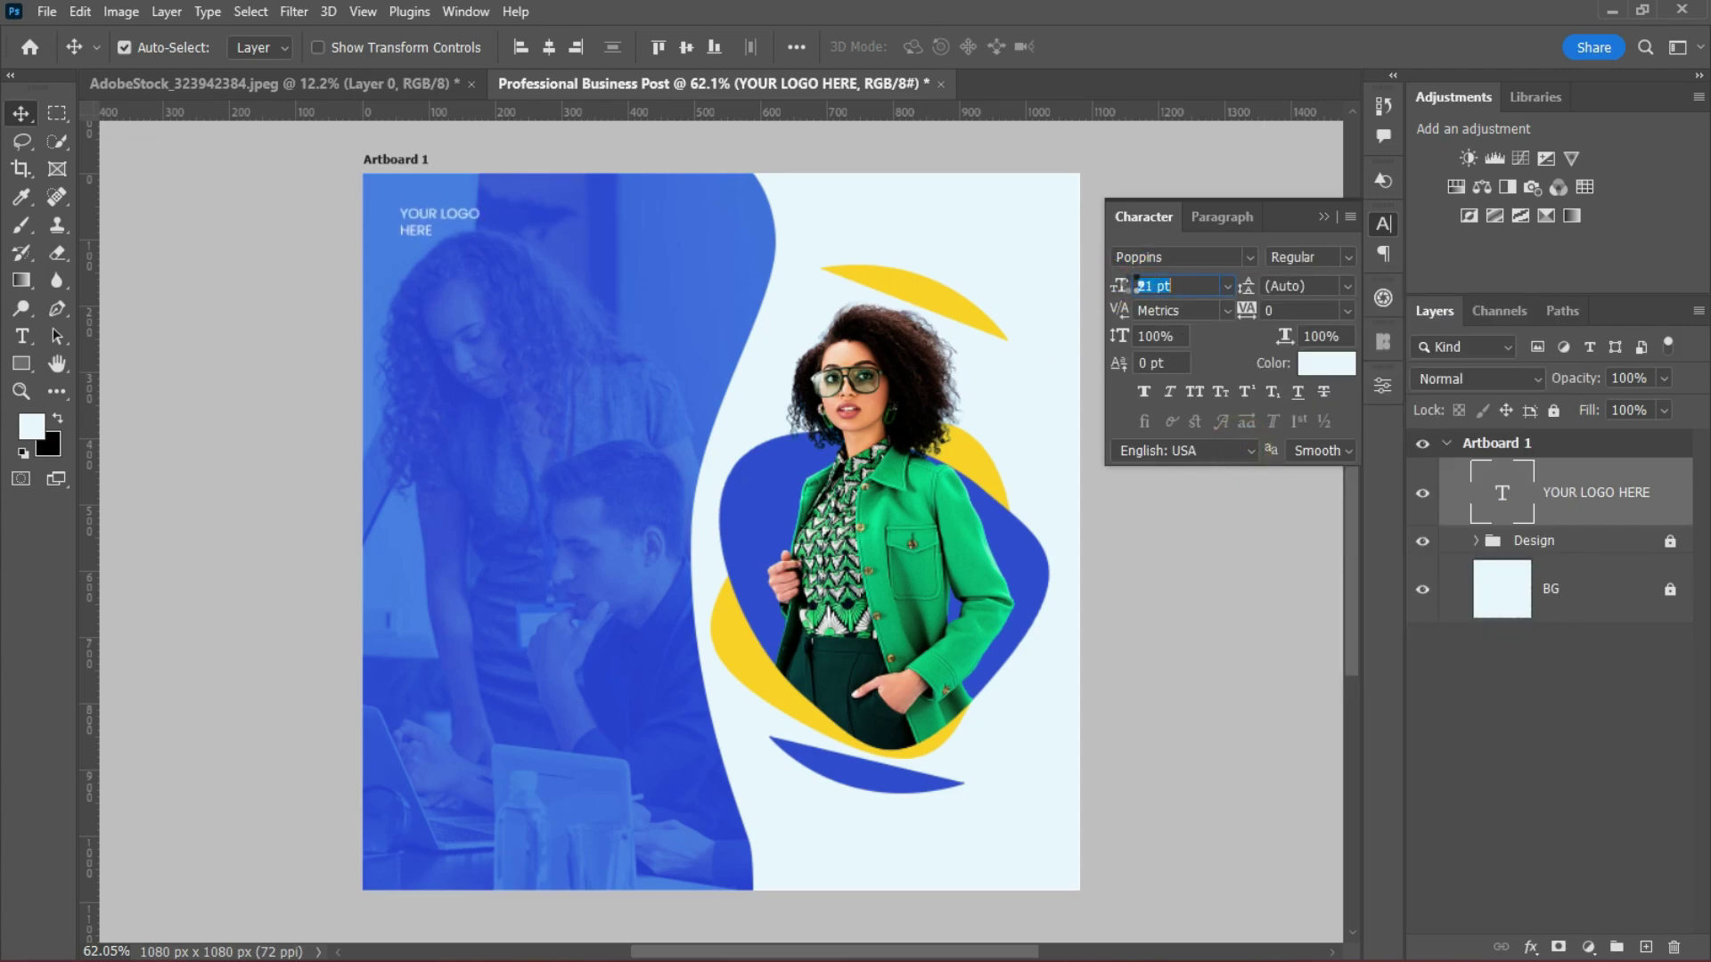
left_click(1348, 257)
left_click(1314, 522)
scroll(448, 244, "up", 1)
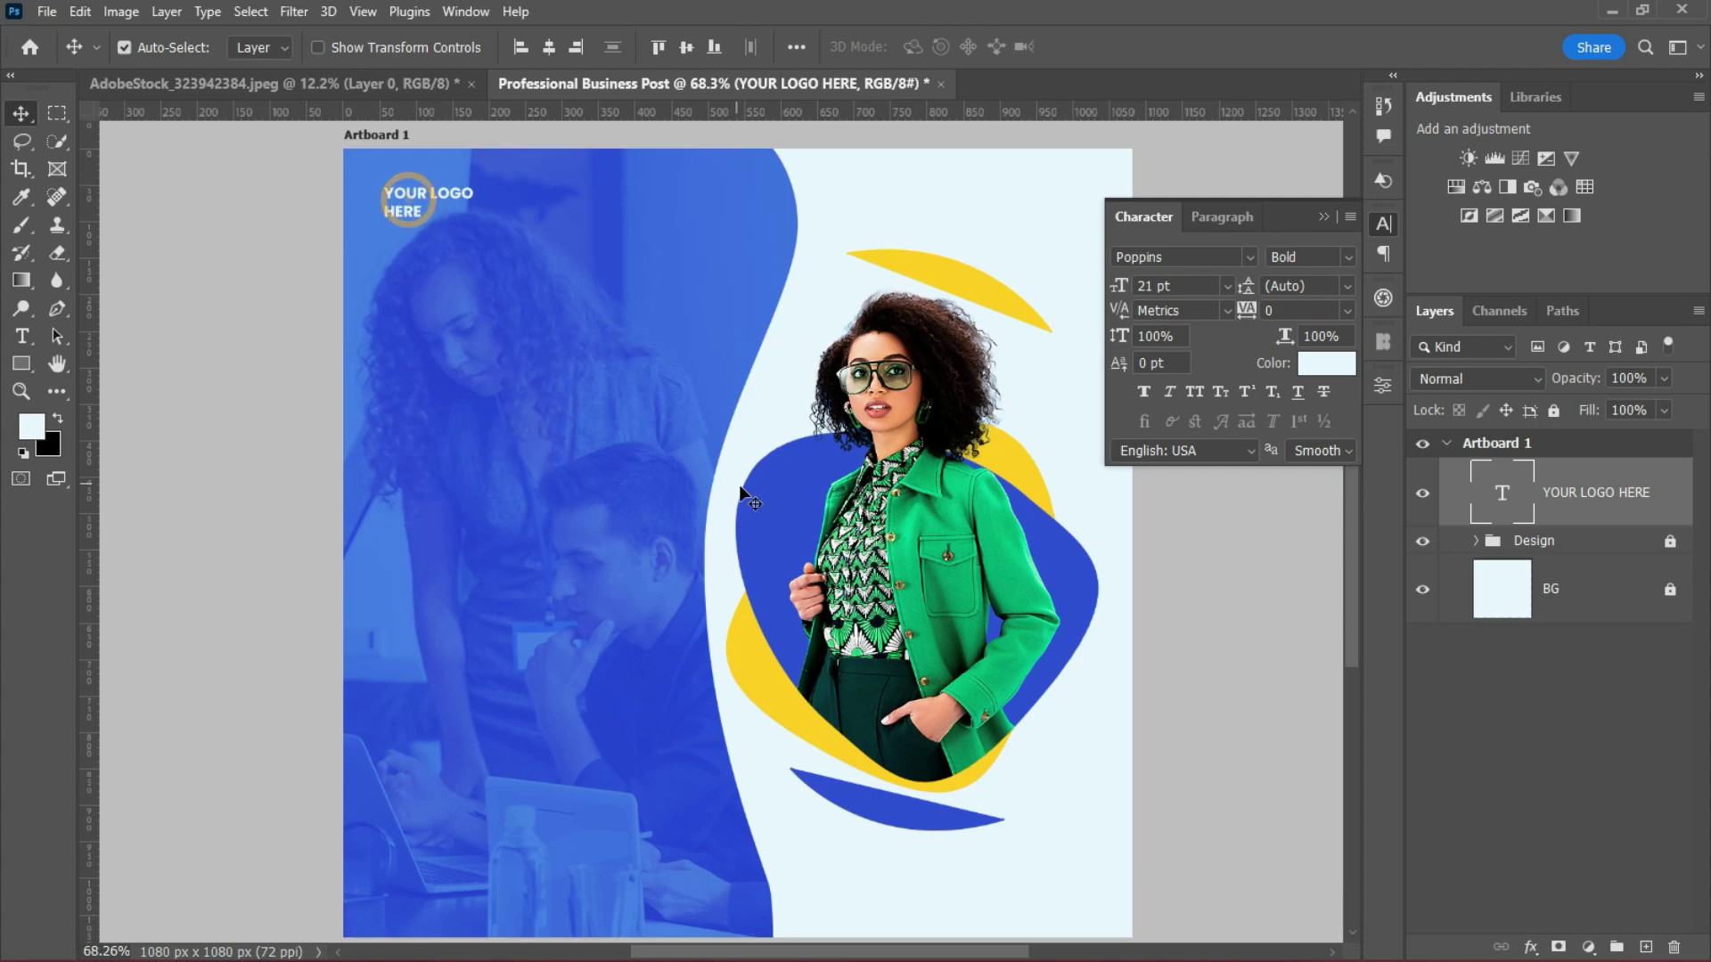
scroll(740, 492, "down", 1)
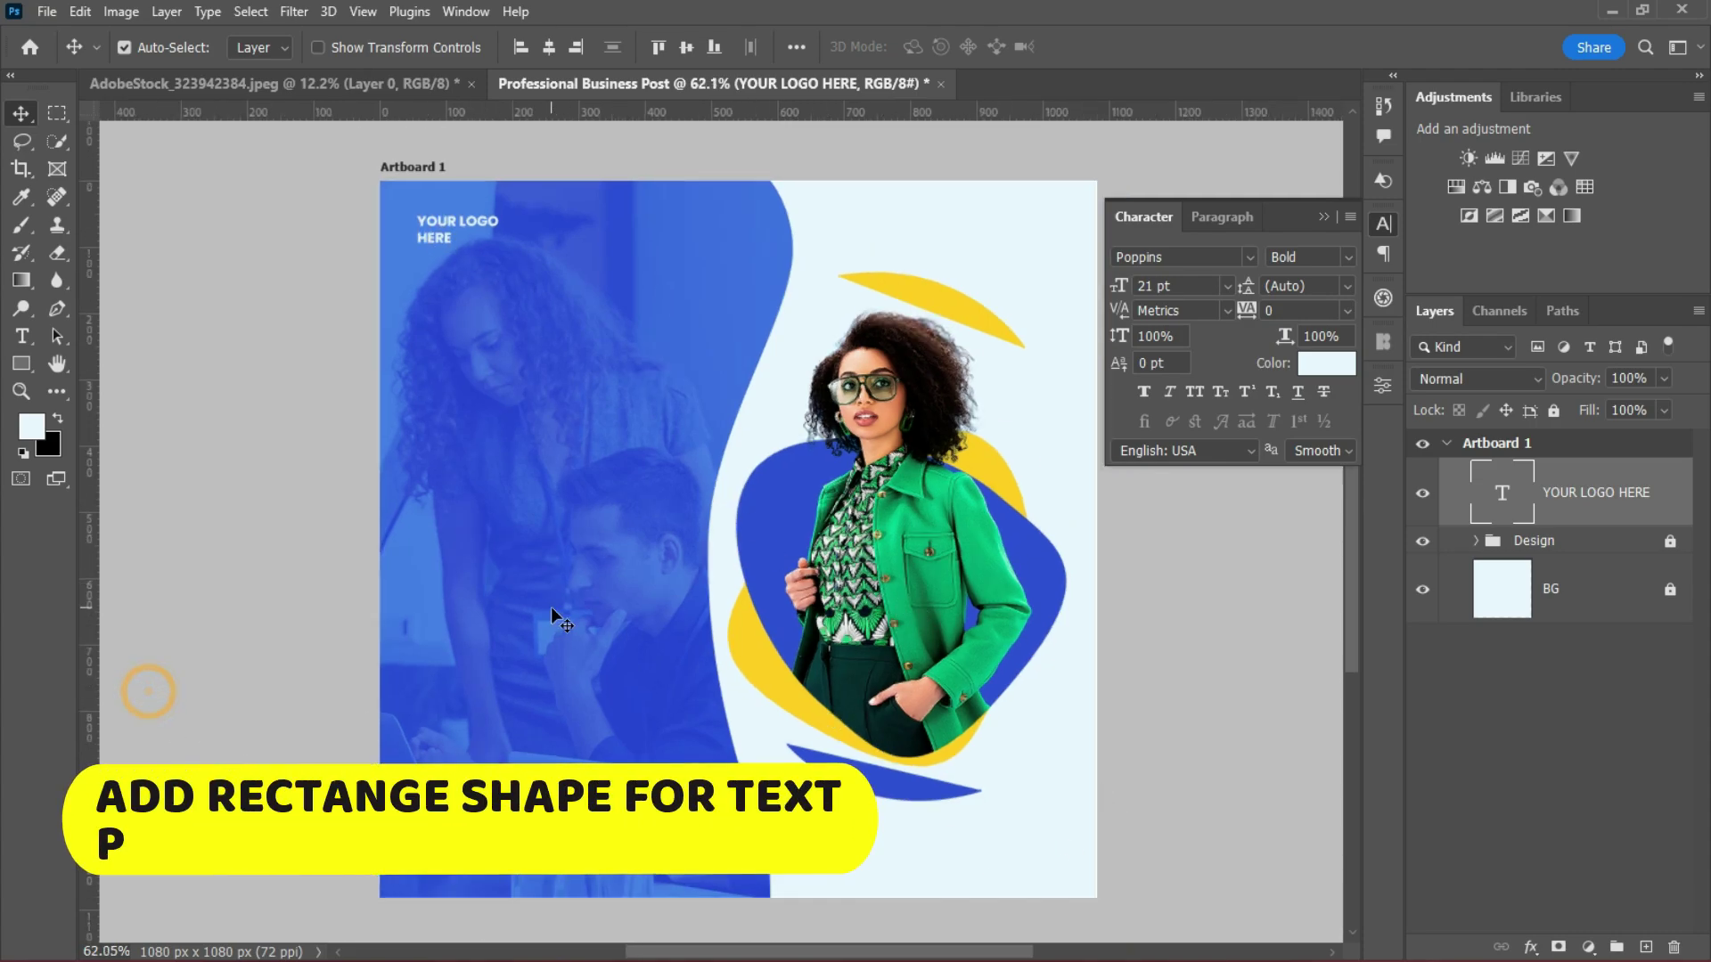
Draw a rectangle about 307 by 59 px below the logo text with a yellow fill and no stroke.
left_click(21, 364)
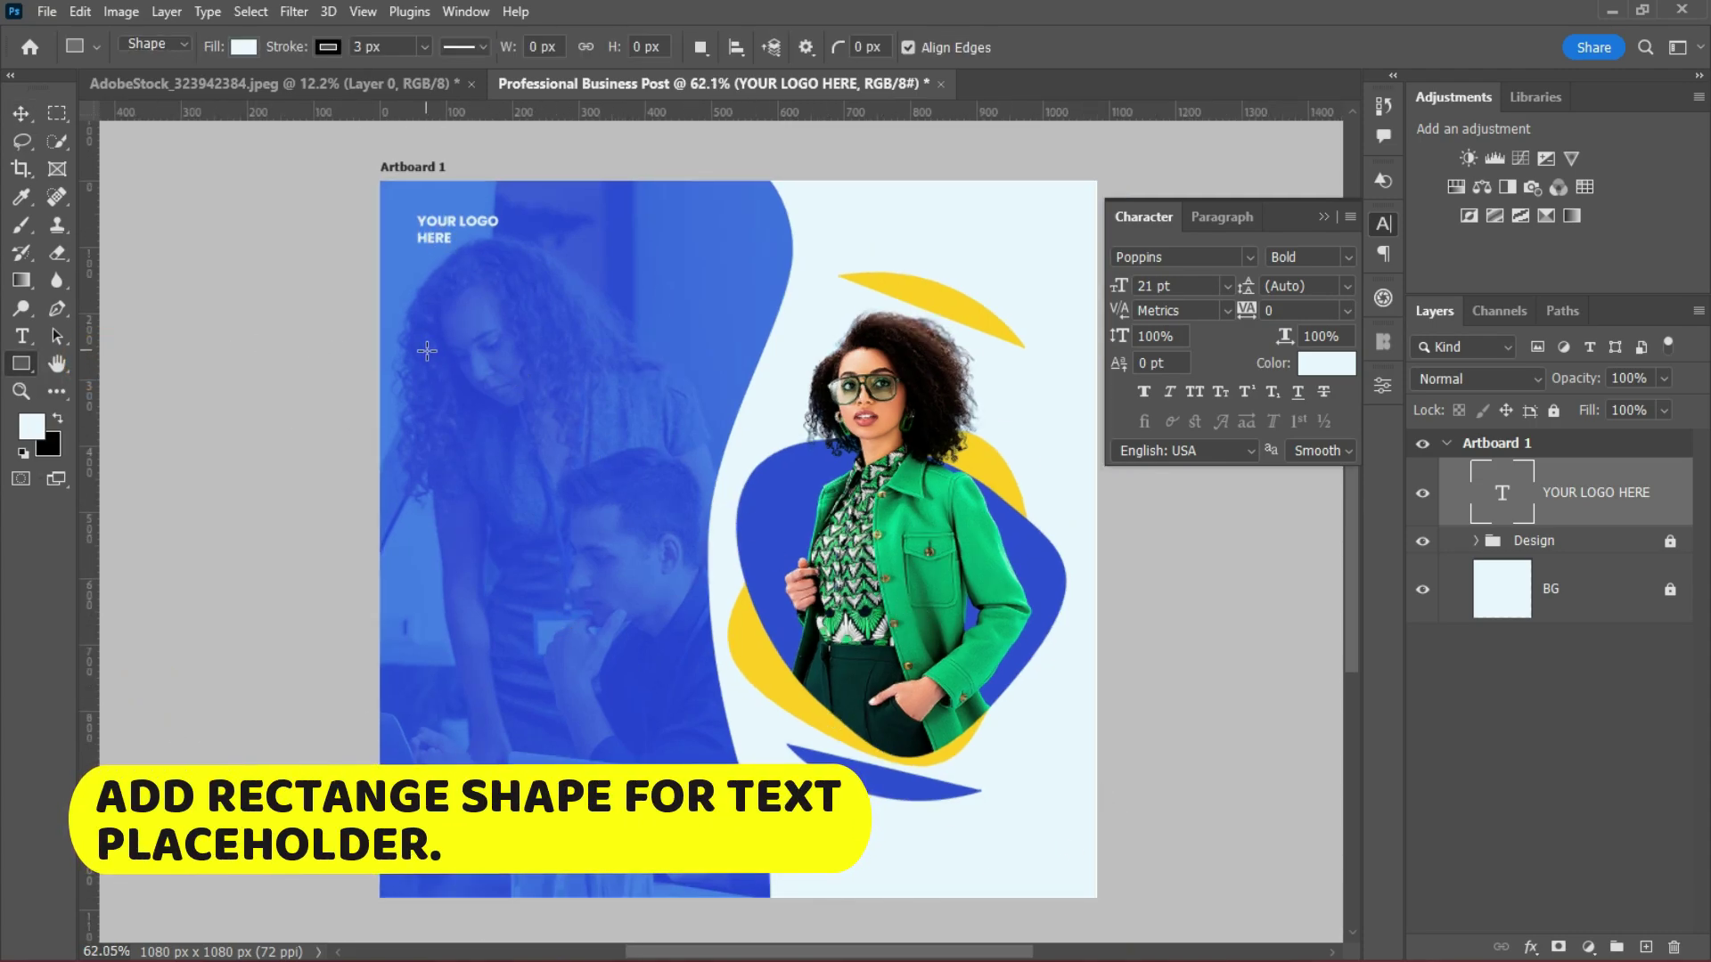
left_click_drag(424, 351, 626, 390)
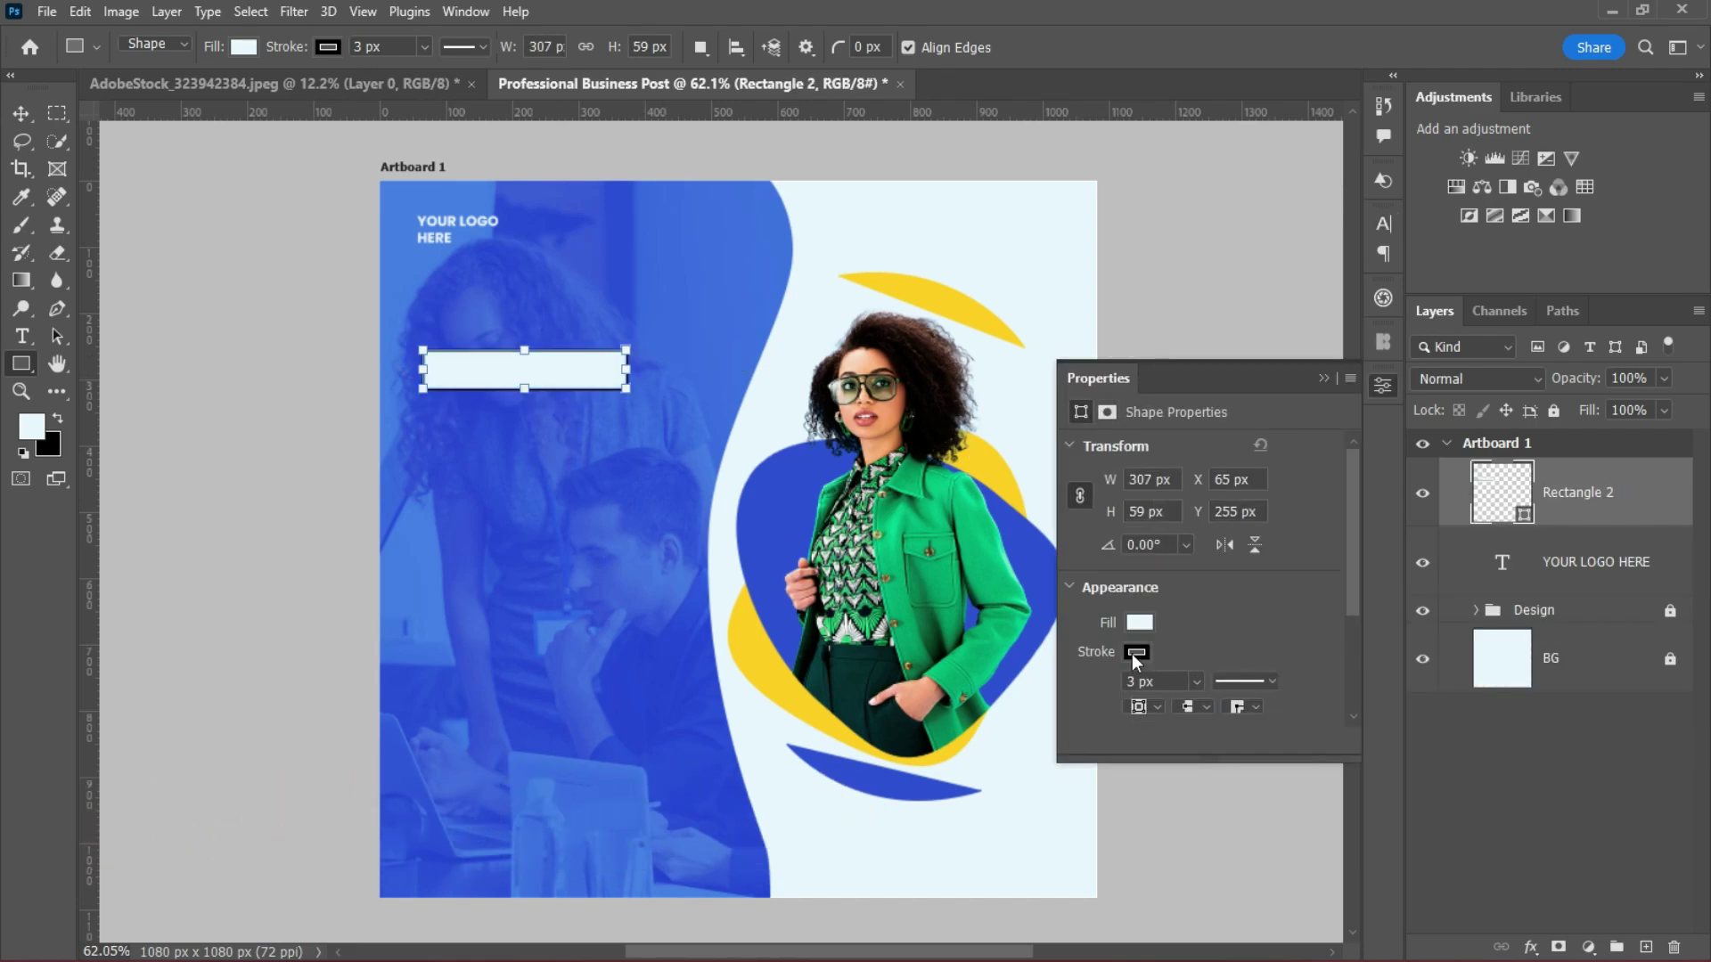
left_click(1134, 653)
left_click(1093, 606)
left_click(1134, 653)
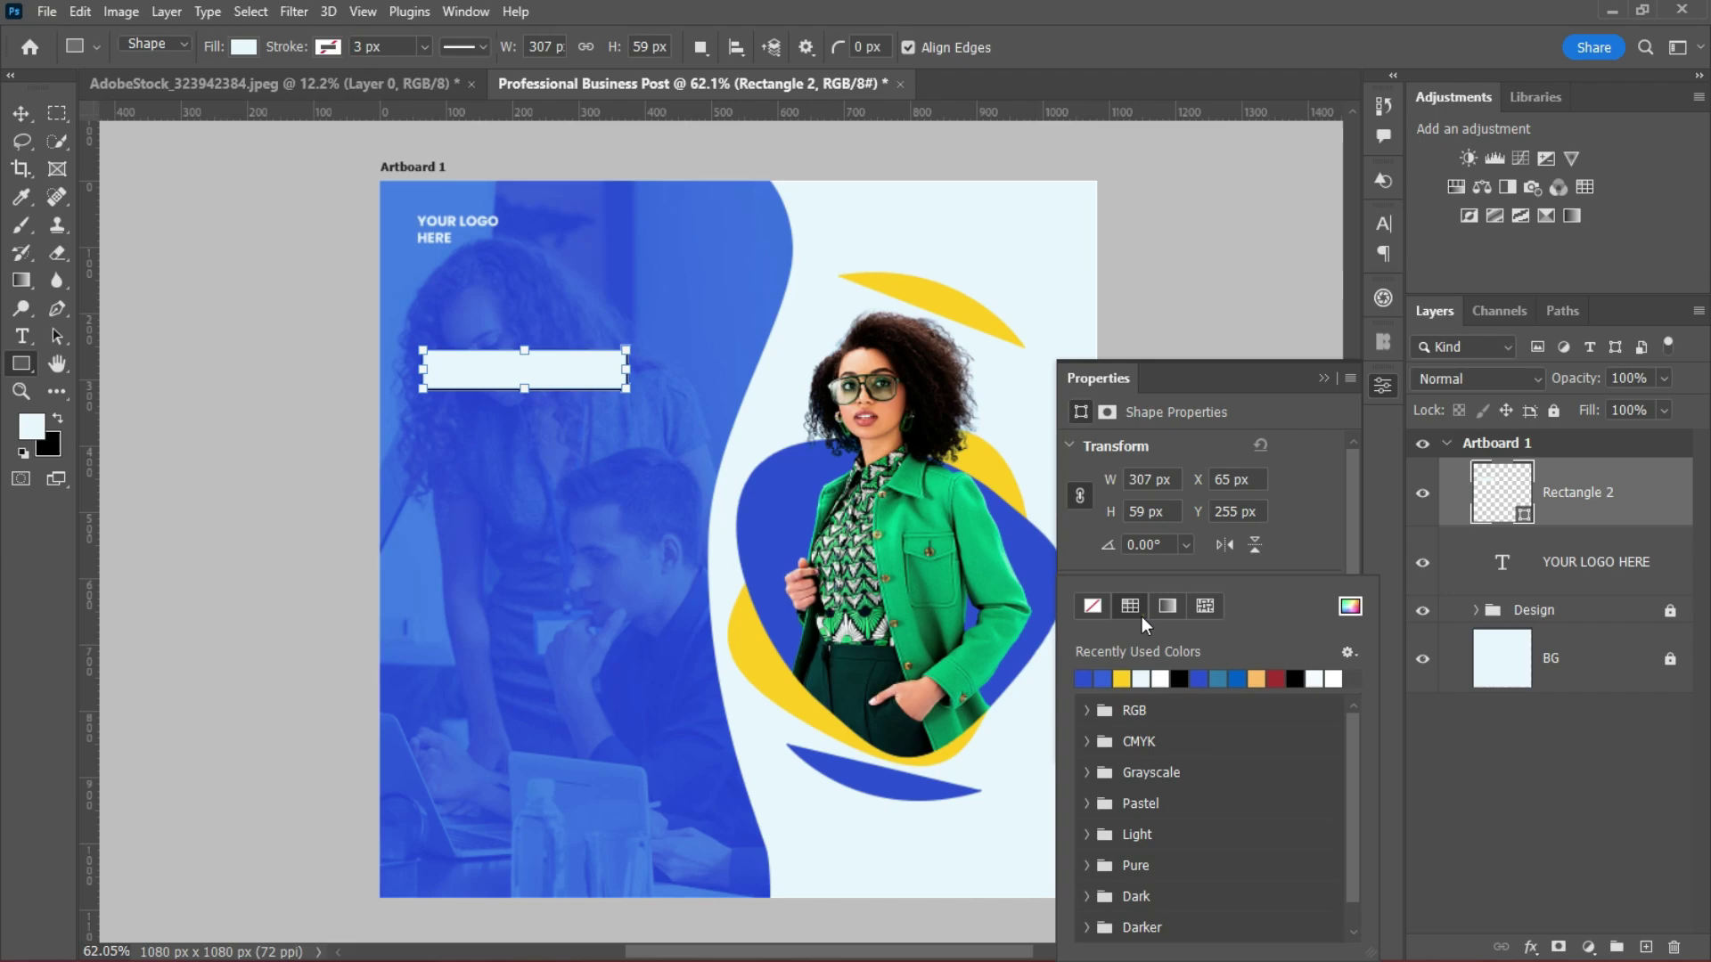
left_click(1123, 679)
Move the yellow rectangle up by about 59 px and left until its left edge aligns with the logo text.
key("v")
left_click_drag(468, 379, 463, 338)
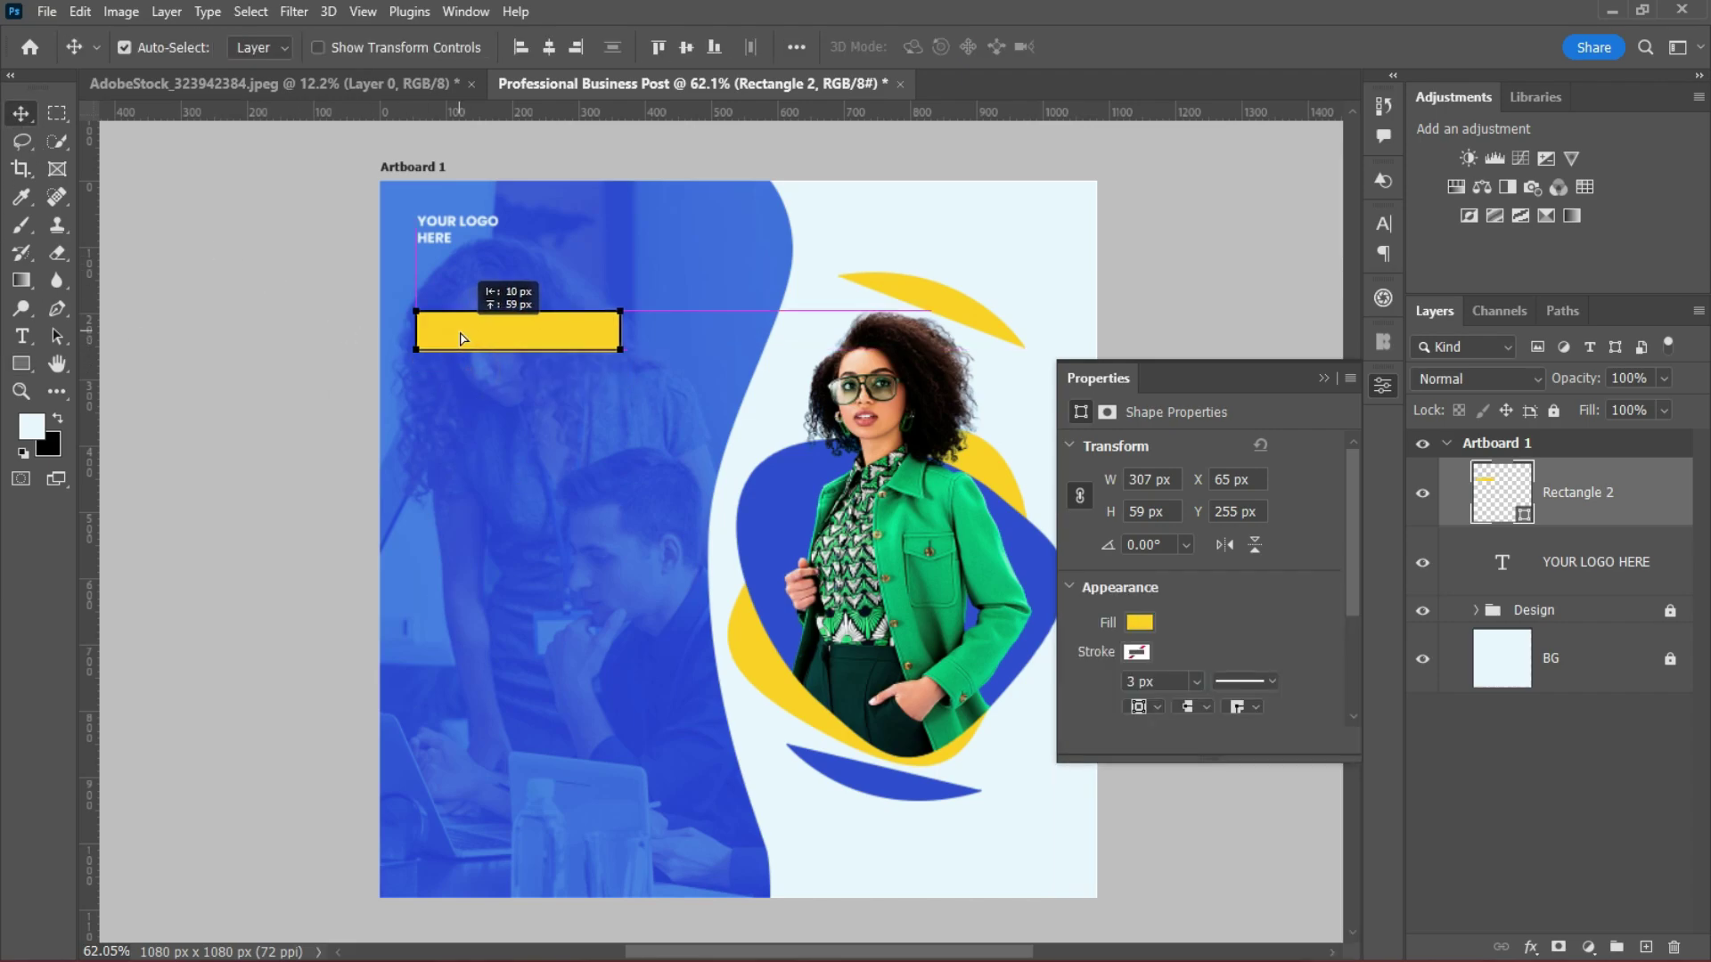
left_click(515, 470)
left_click(1324, 378)
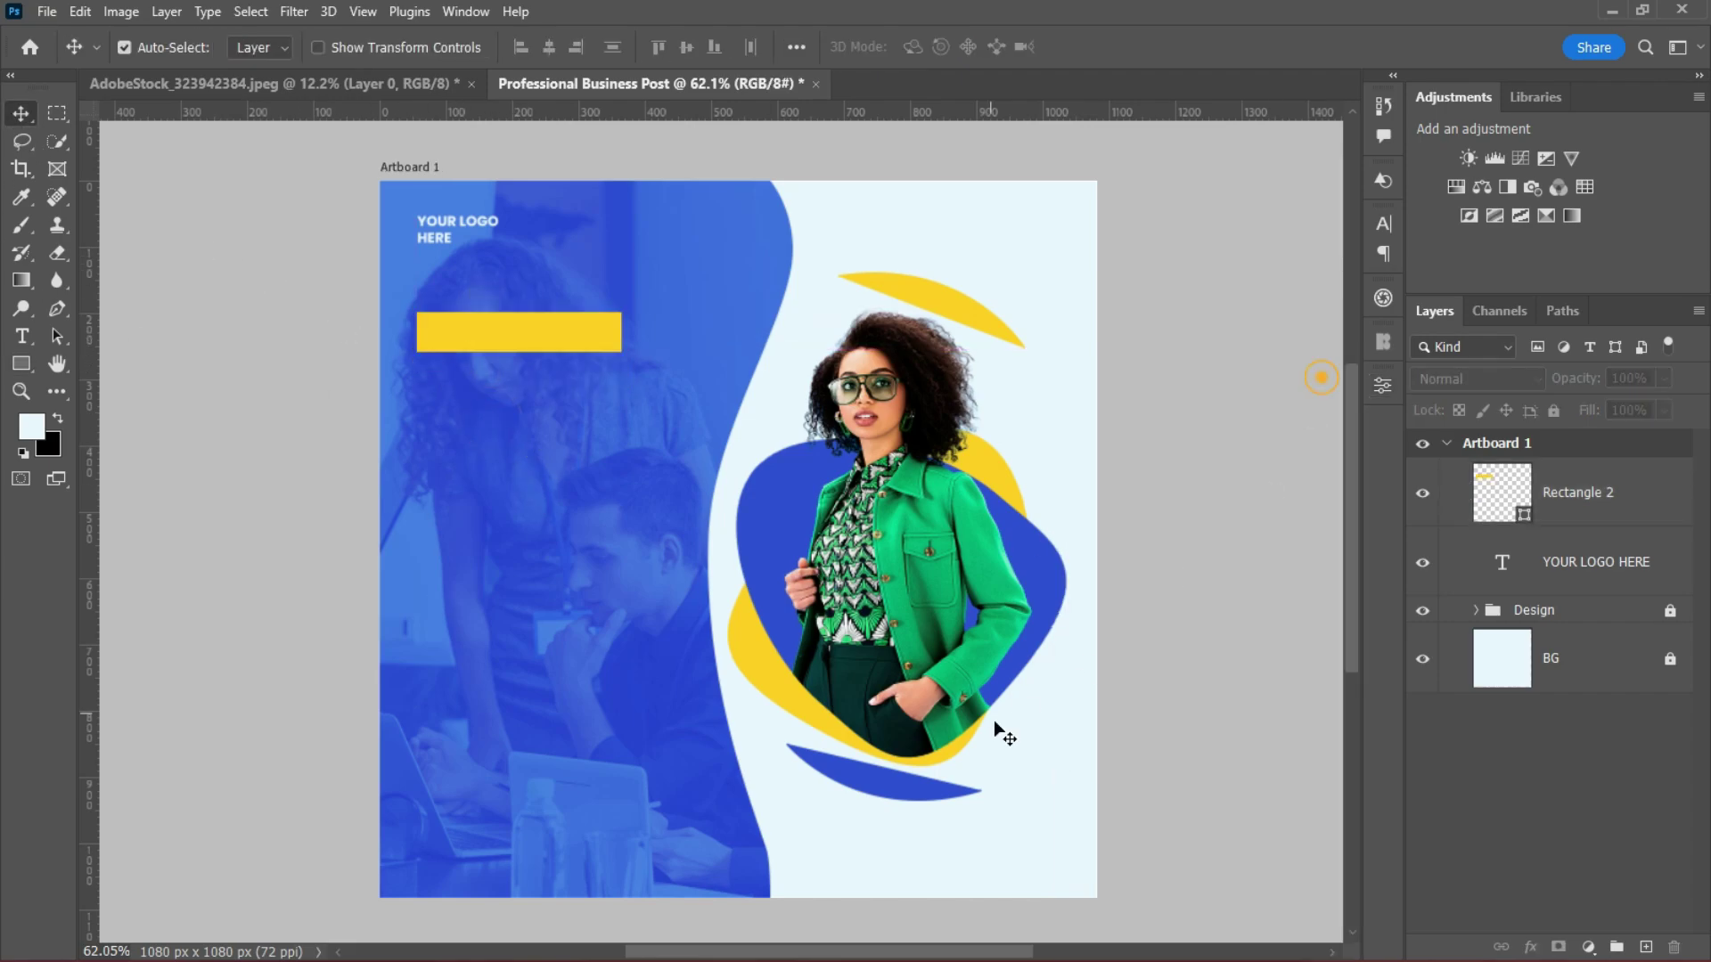
Duplicate the logo text below the yellow rectangle and replace the copy's wording with "GET CLEAR IDEAL TO".
left_click(451, 228)
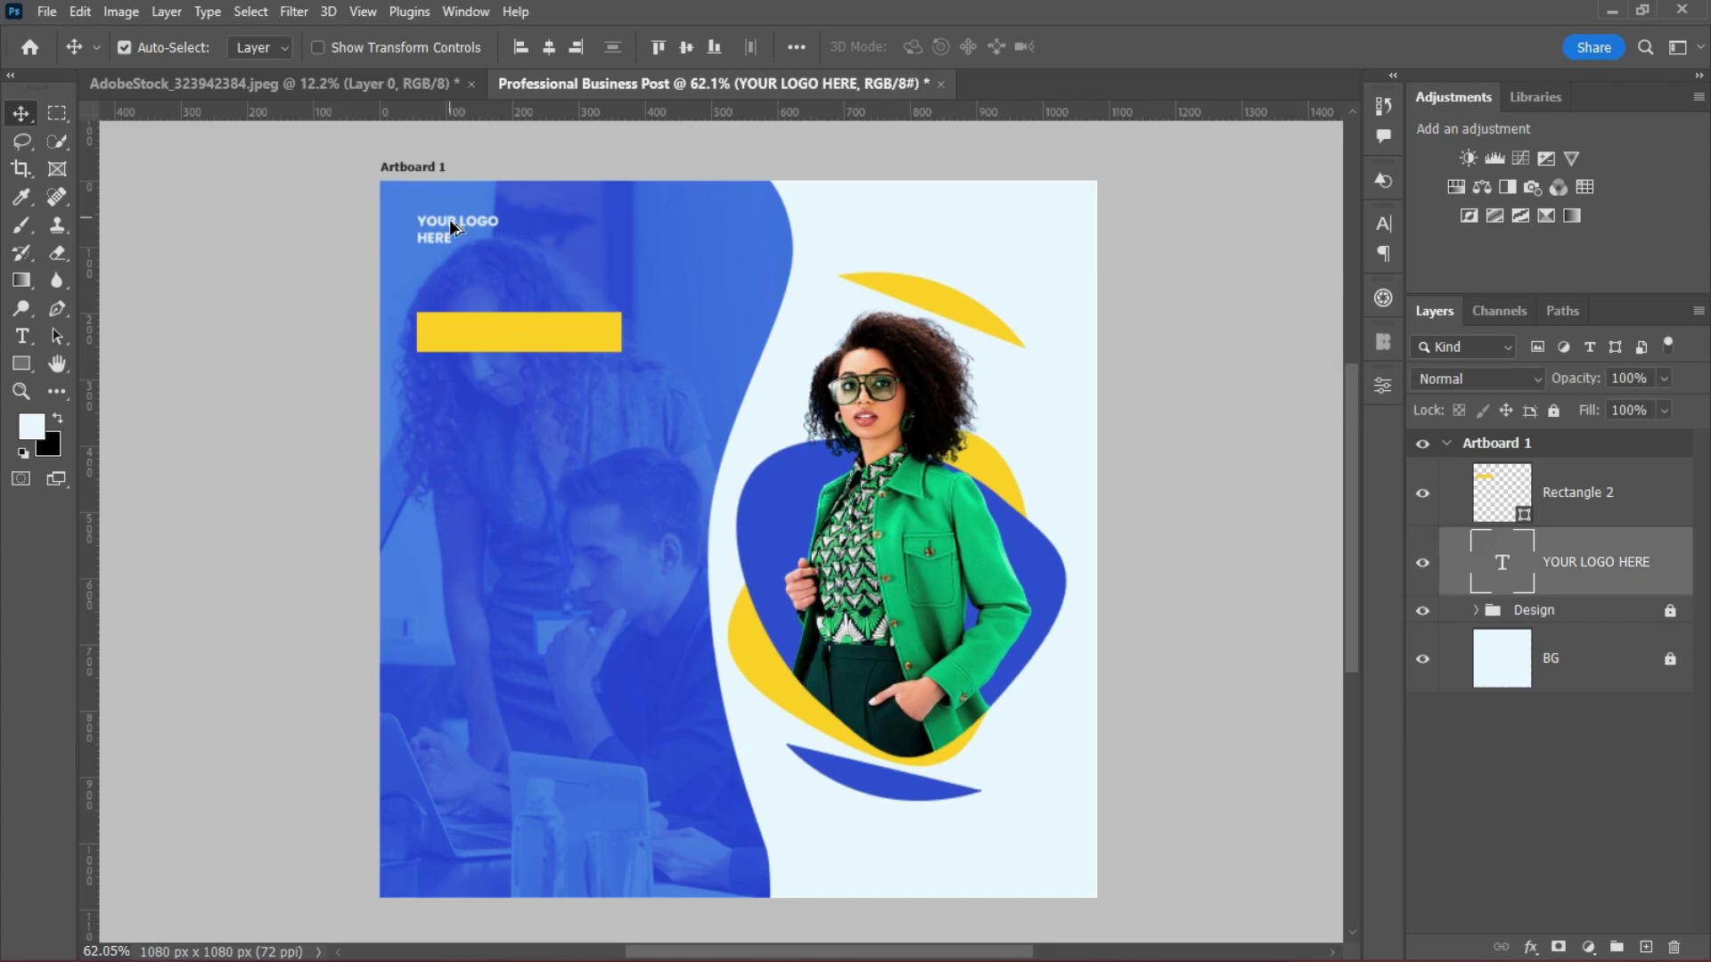
left_click_drag(451, 229, 497, 388)
double_click(491, 396)
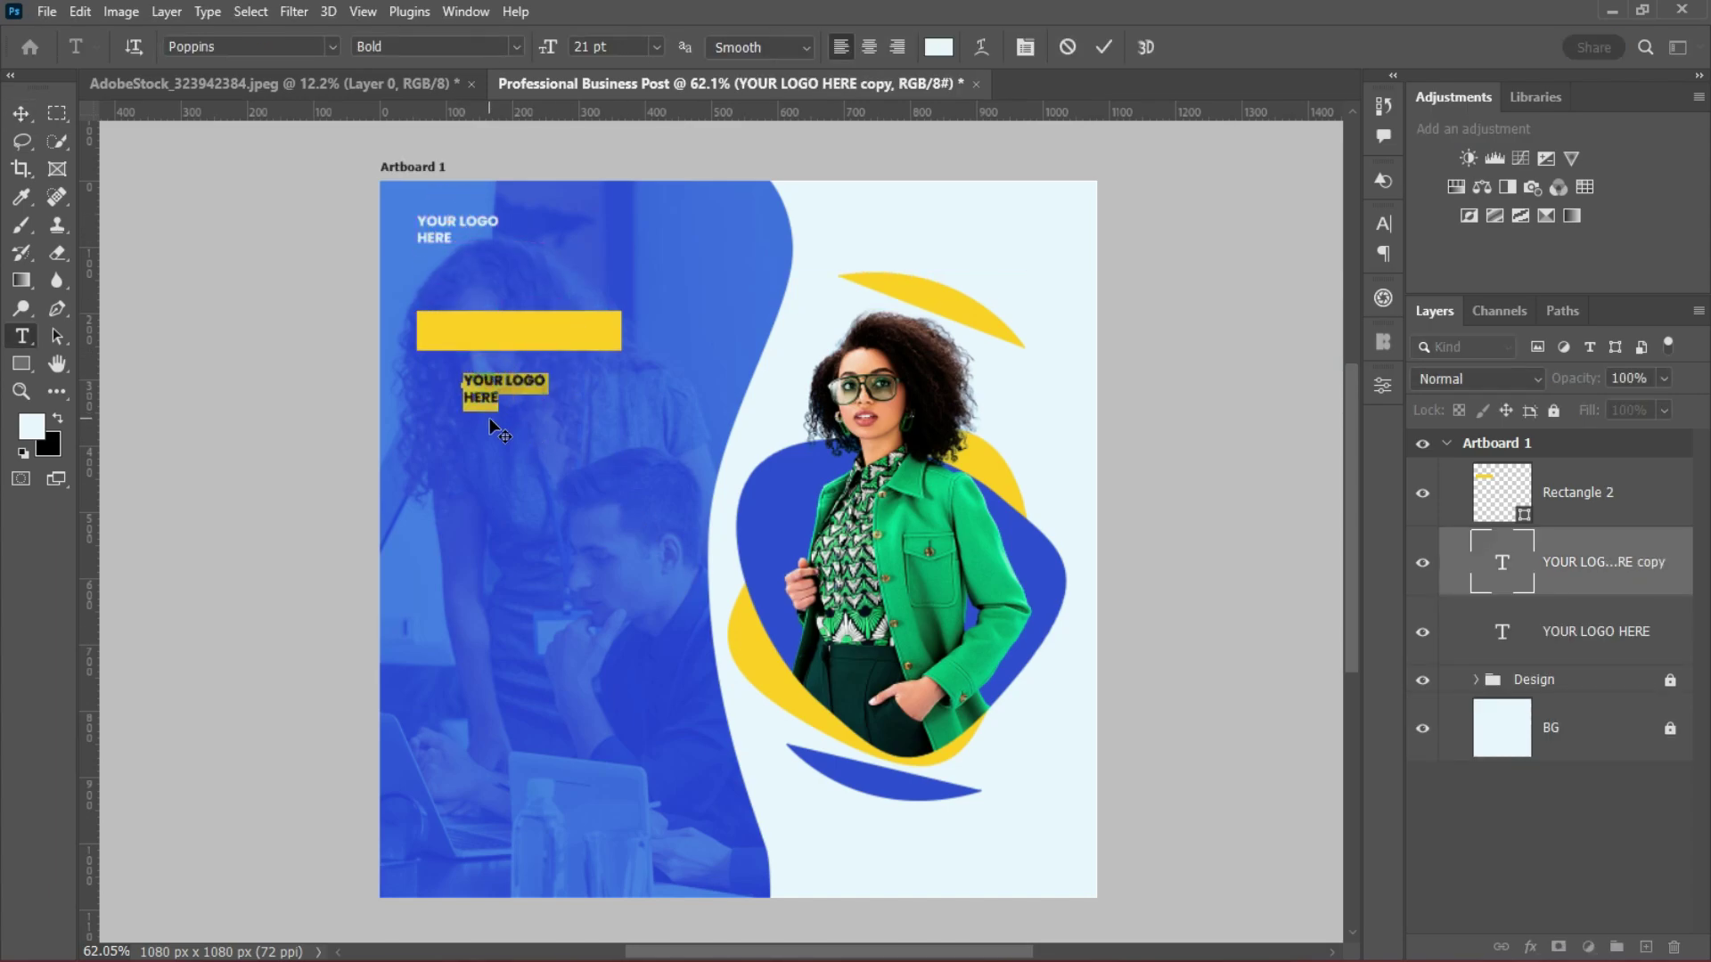
left_click(1105, 46)
left_click(496, 397)
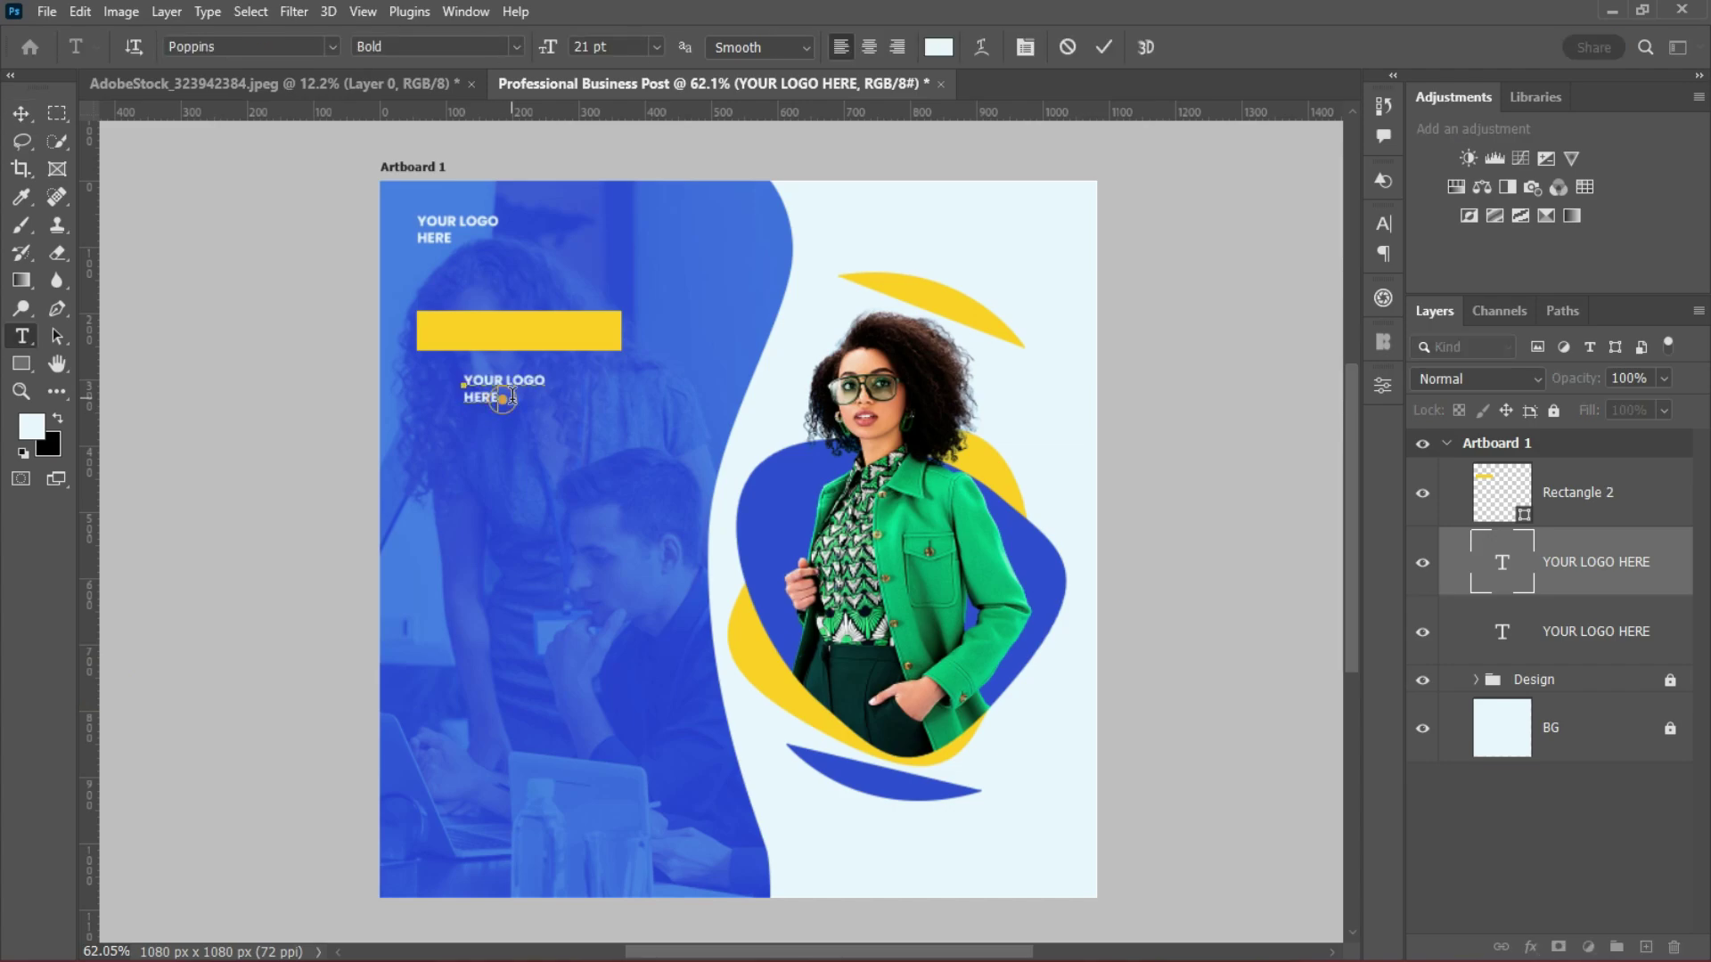
key("BackSpace")
key("BackSpace")
key("BackSpace")
key("BackSpace")
key("BackSpace")
key("BackSpace")
key("BackSpace")
key("BackSpace")
key("BackSpace")
key("BackSpace")
key("BackSpace")
key("BackSpace")
key("BackSpace")
key("BackSpace")
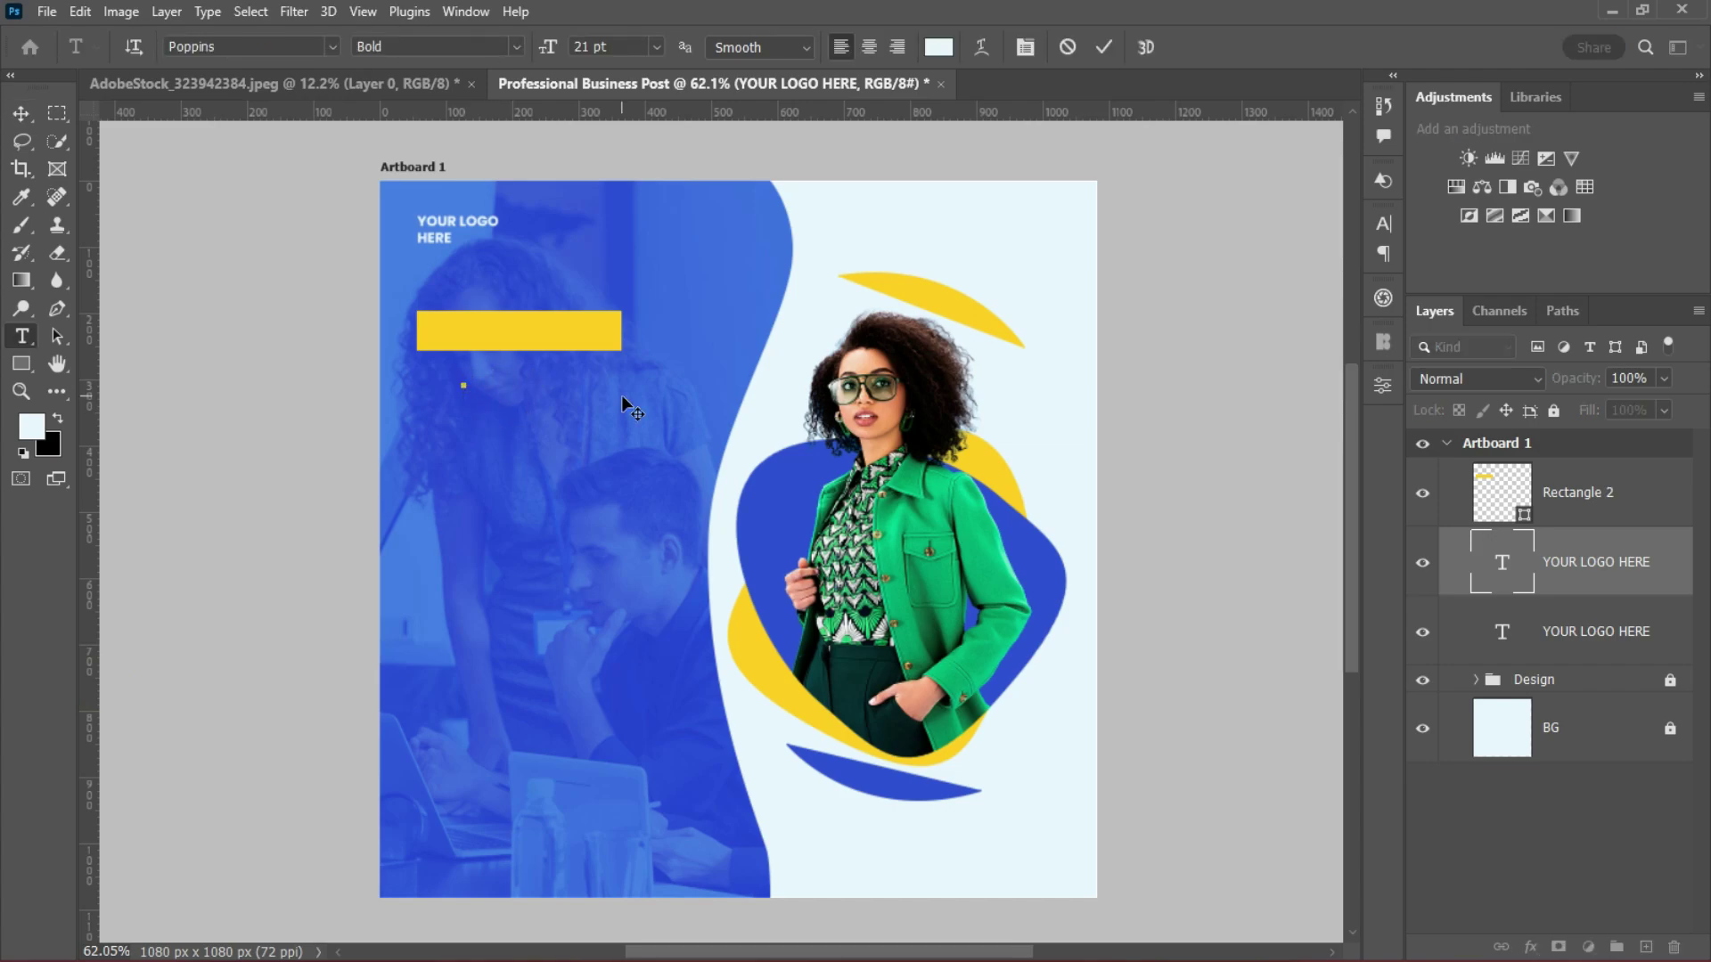
type("GET CLEAR IDEAL TO")
Place the "GET CLEAR IDEAL TO" text on the yellow rectangle and move its layer above Rectangle 2.
left_click(22, 113)
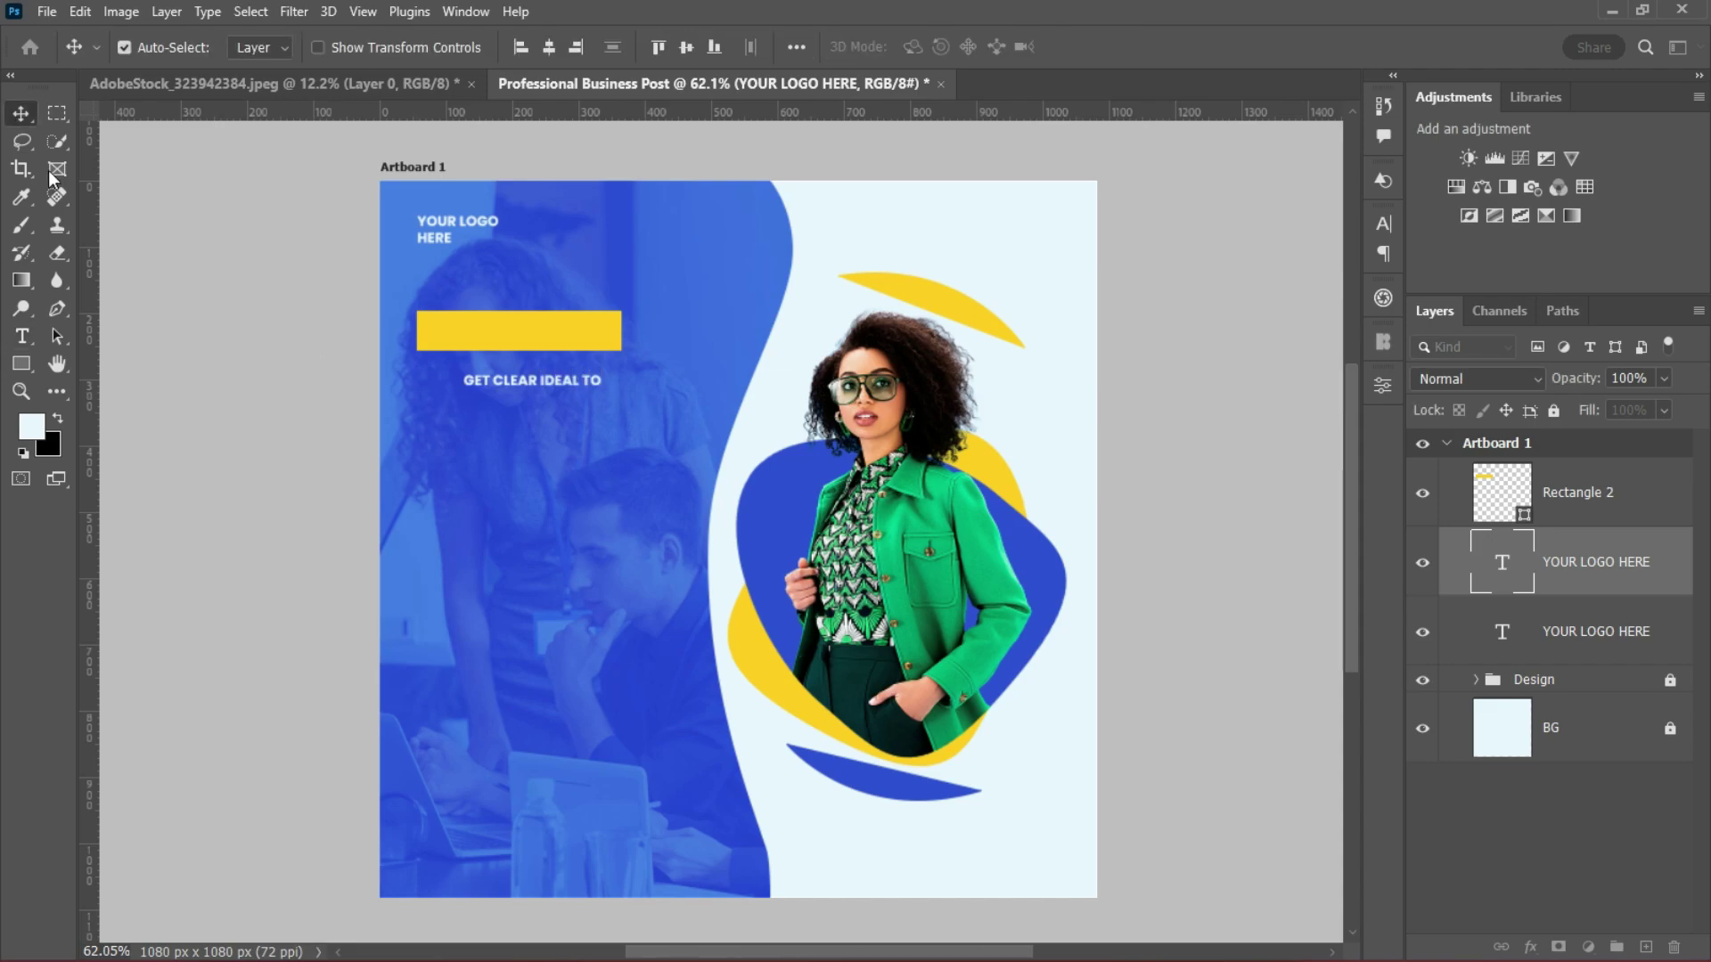
left_click_drag(492, 383, 460, 338)
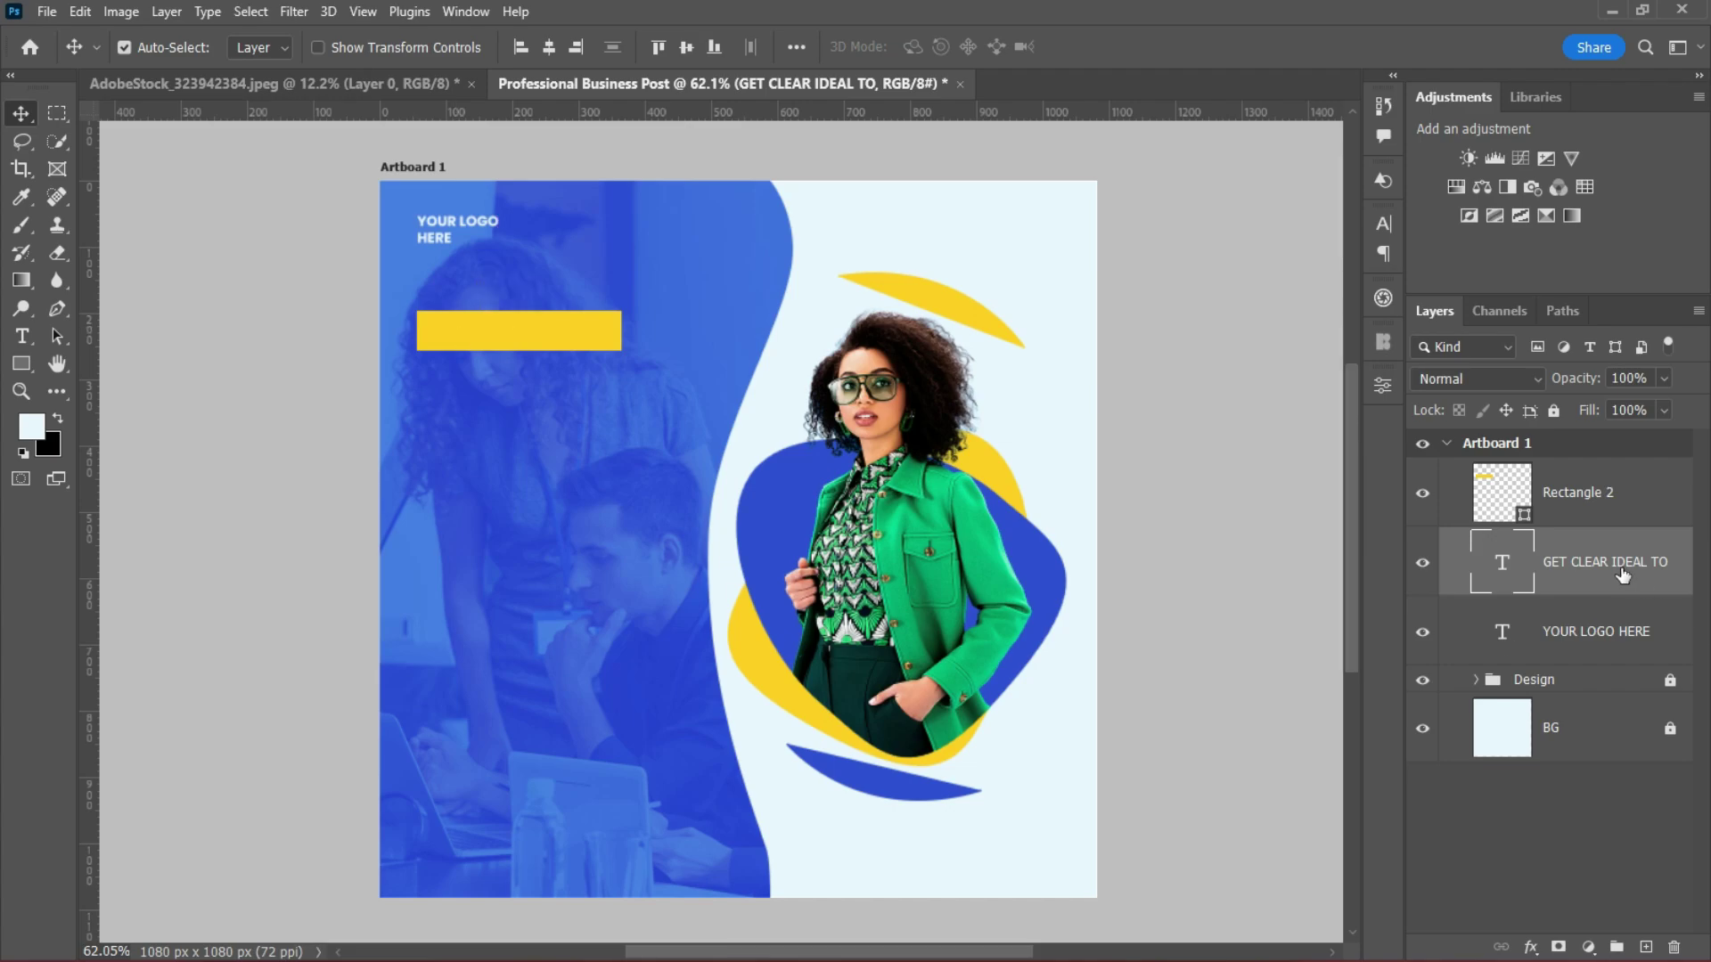
left_click_drag(1620, 572, 1595, 462)
Change the color of the "GET CLEAR IDEAL TO" text to black.
left_click(1383, 225)
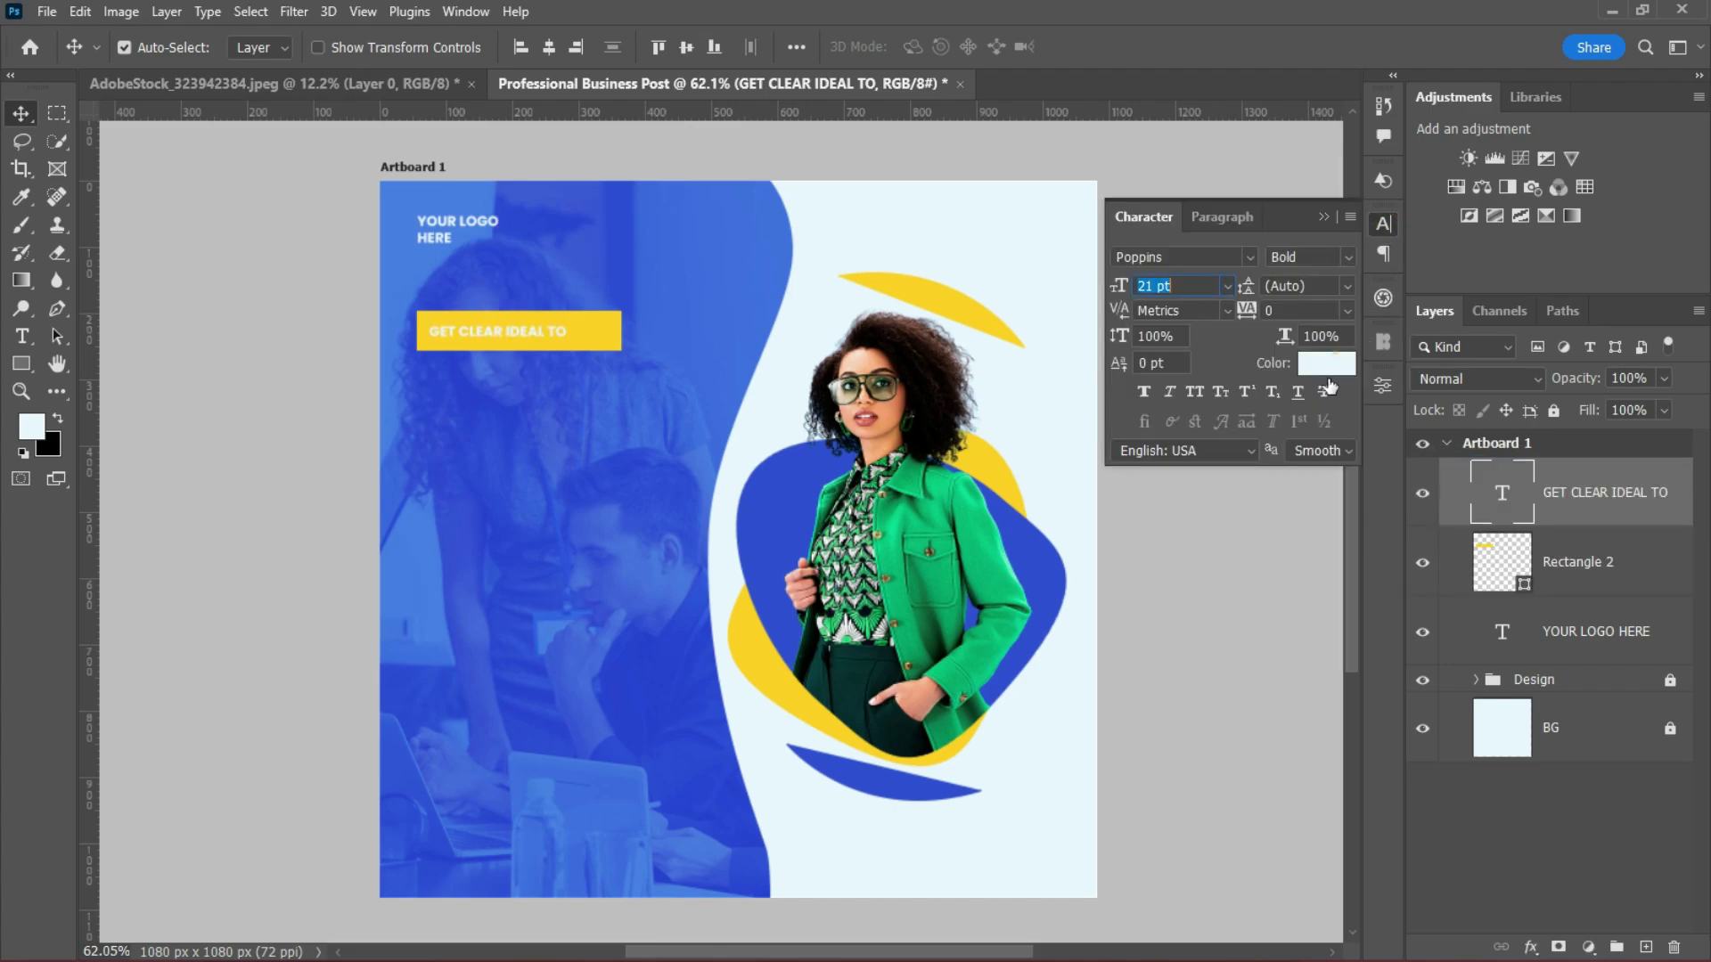
left_click(1327, 362)
left_click(1172, 514)
left_click(1547, 310)
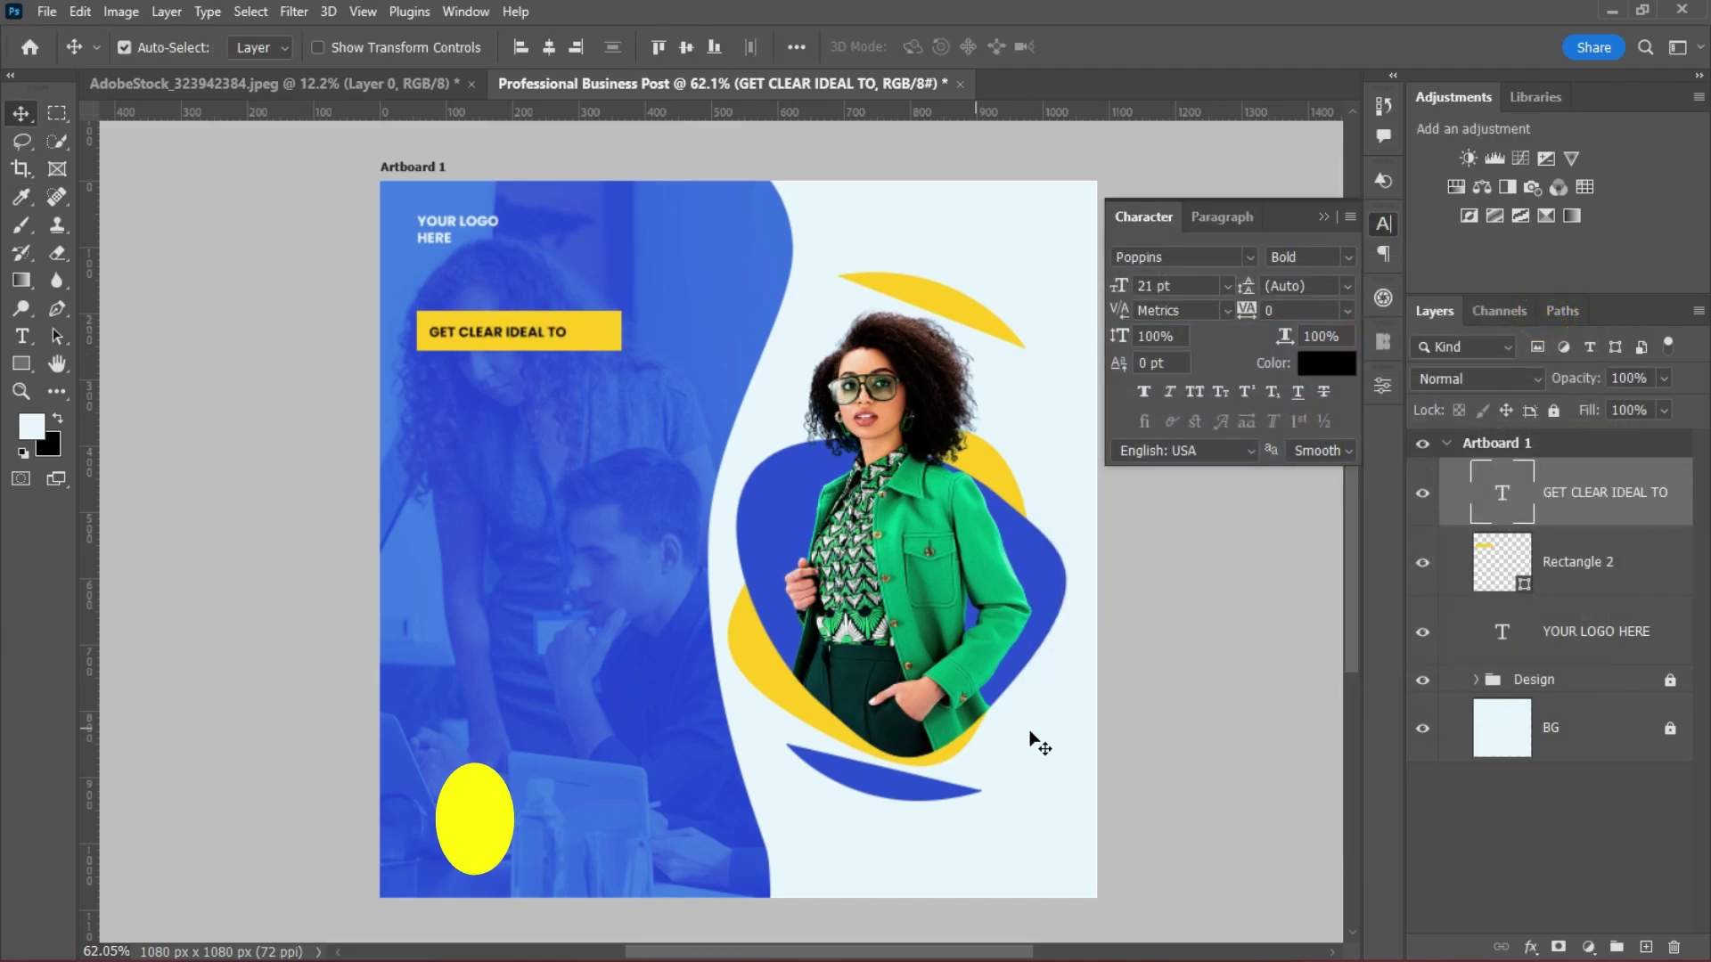
Duplicate the "GET CLEAR IDEAL TO" text below the yellow rectangle and replace the copy's wording with "GROW YOUR".
left_click_drag(494, 336, 505, 397)
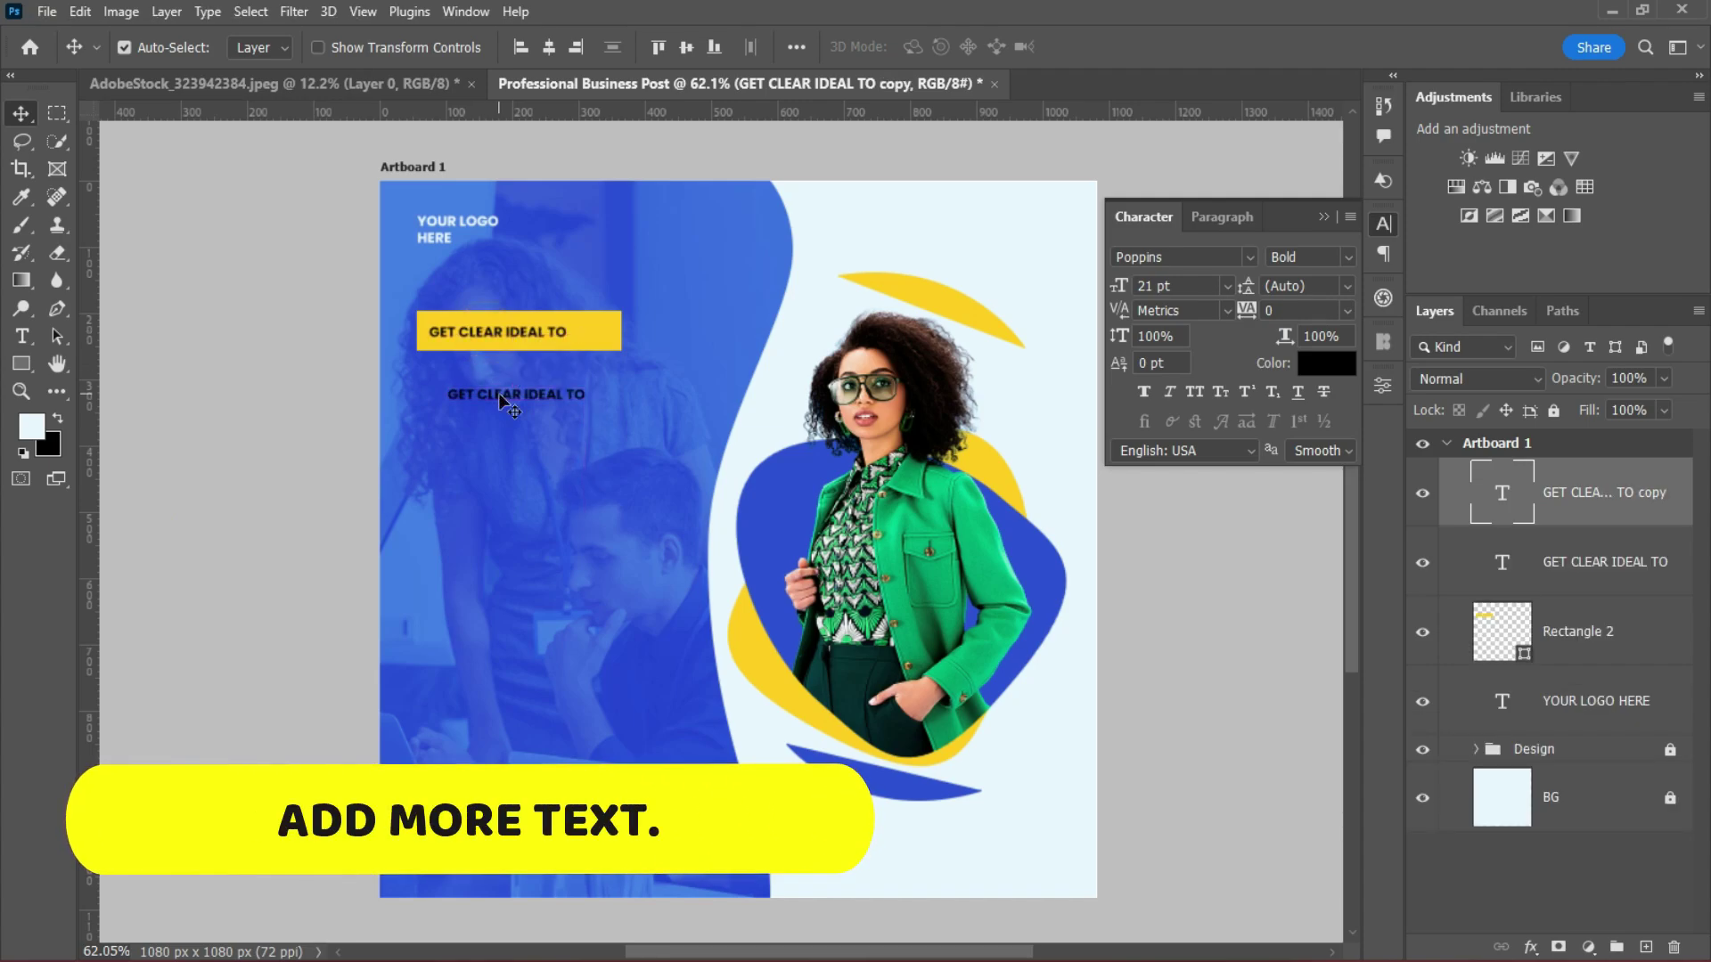
double_click(506, 394)
type("GROW")
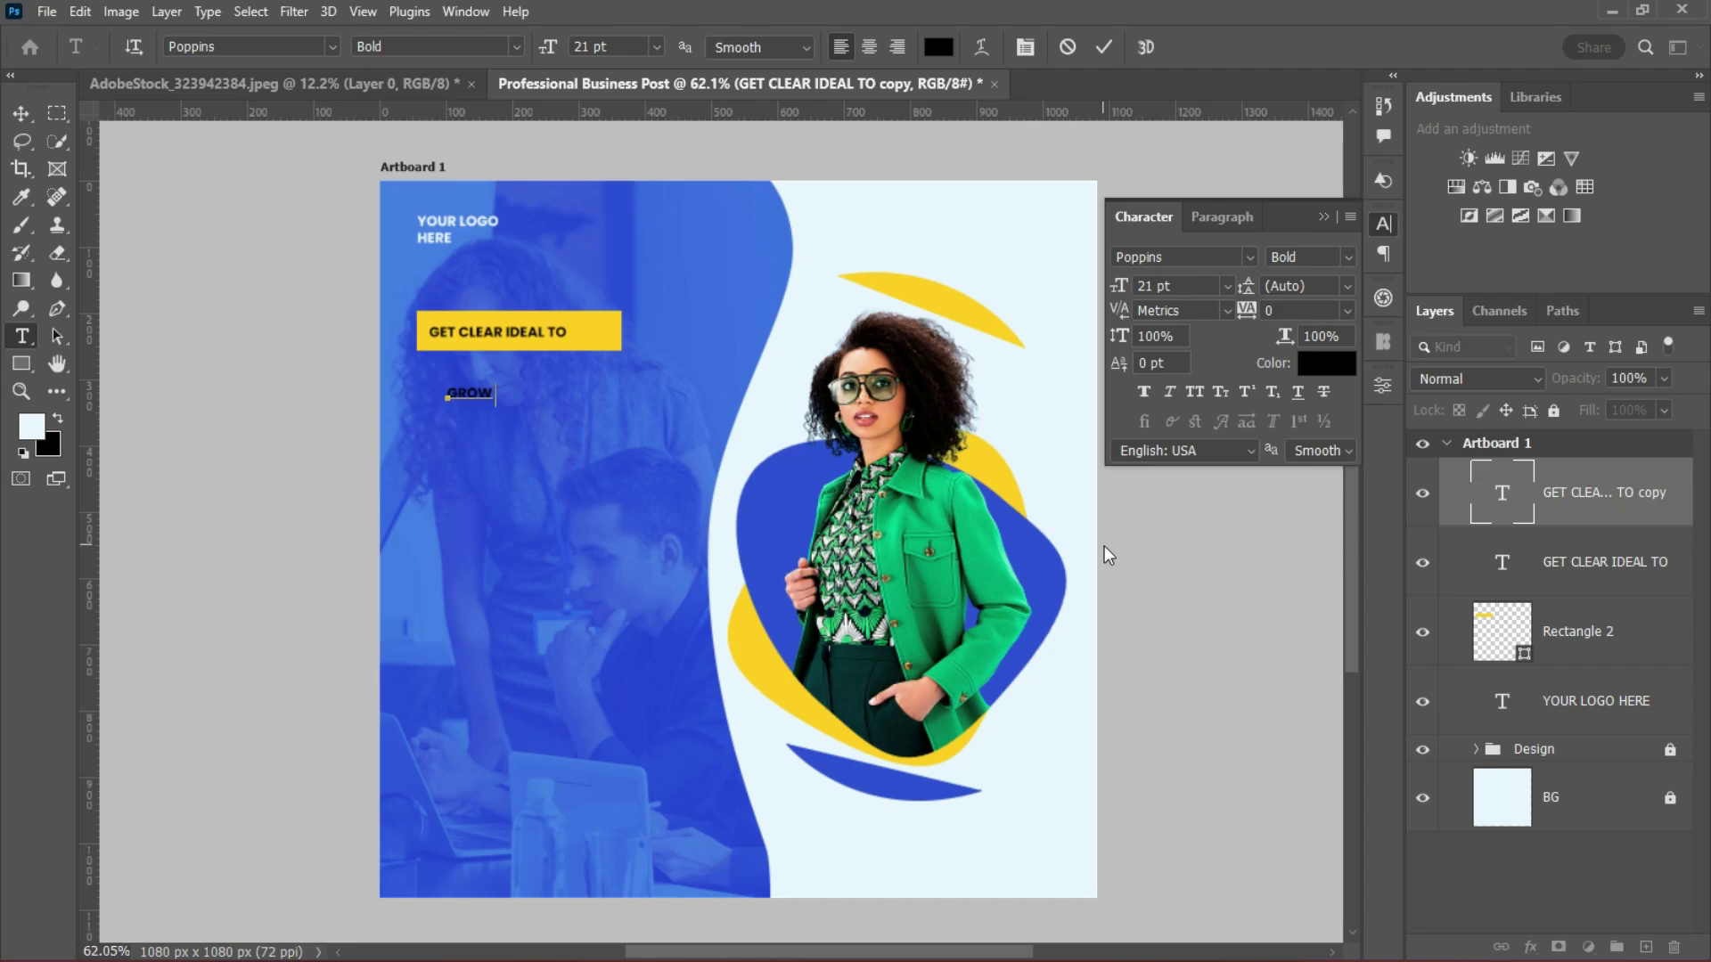
type(" YOUR")
key("ctrl+Return")
key("v")
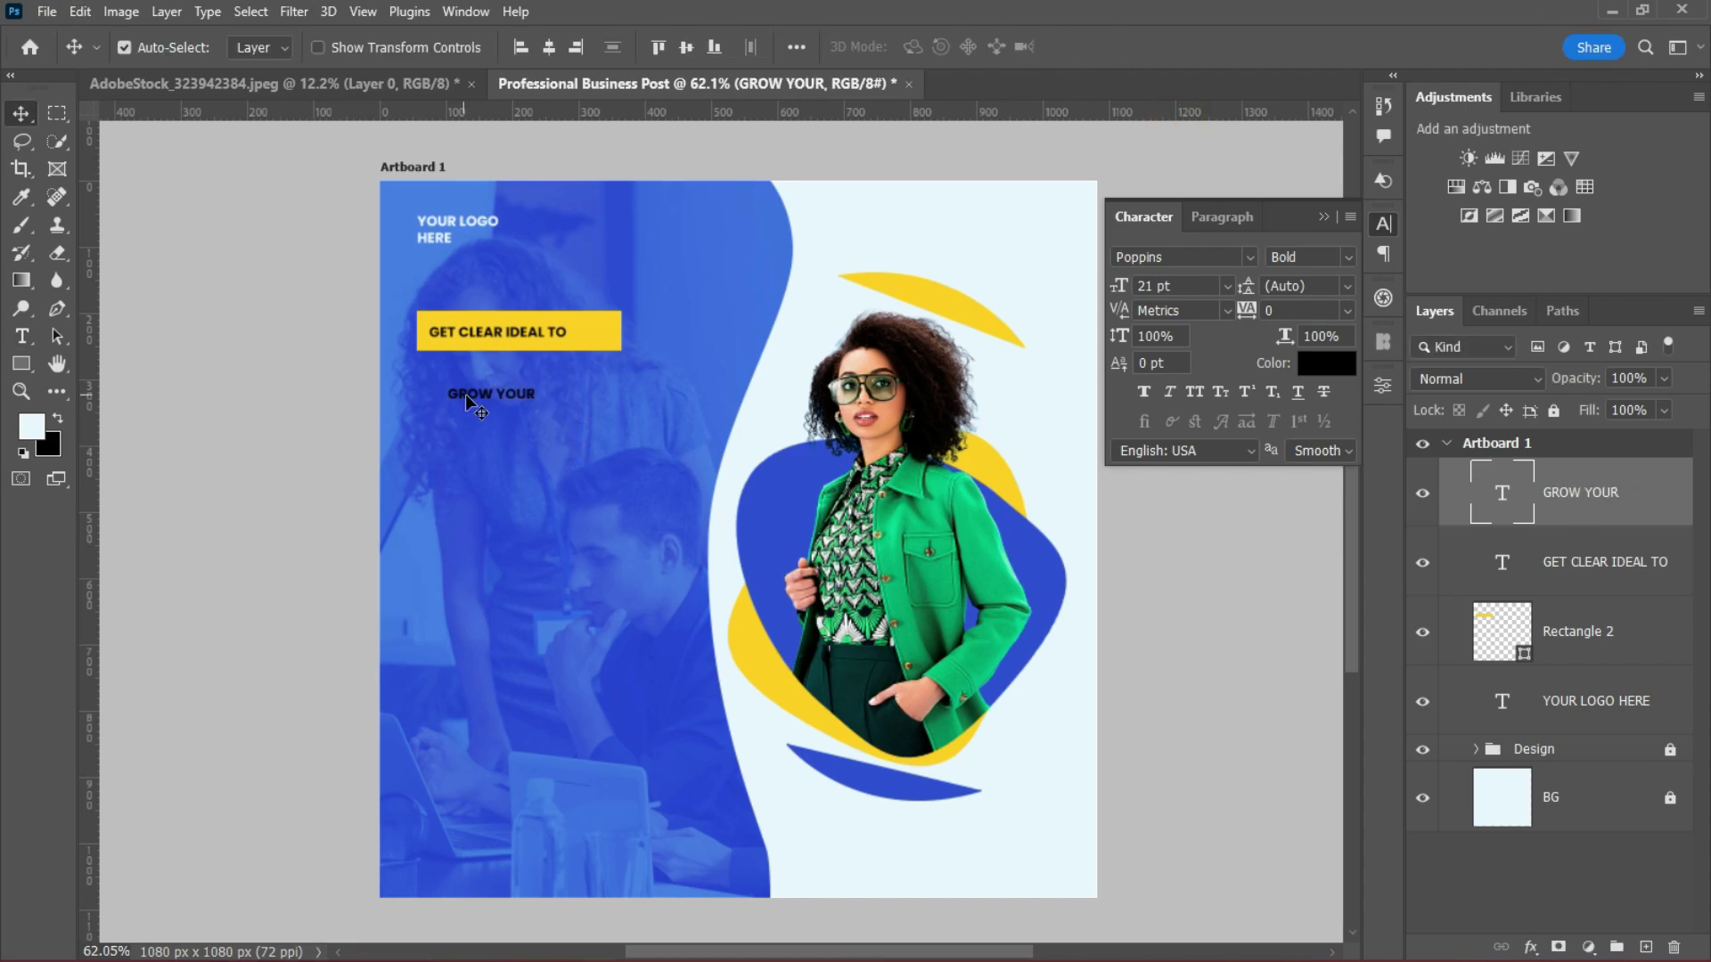
Duplicate the "GROW YOUR" text directly below it and replace the copy's wording with "BUSINESS".
left_click_drag(489, 403, 490, 458)
double_click(490, 458)
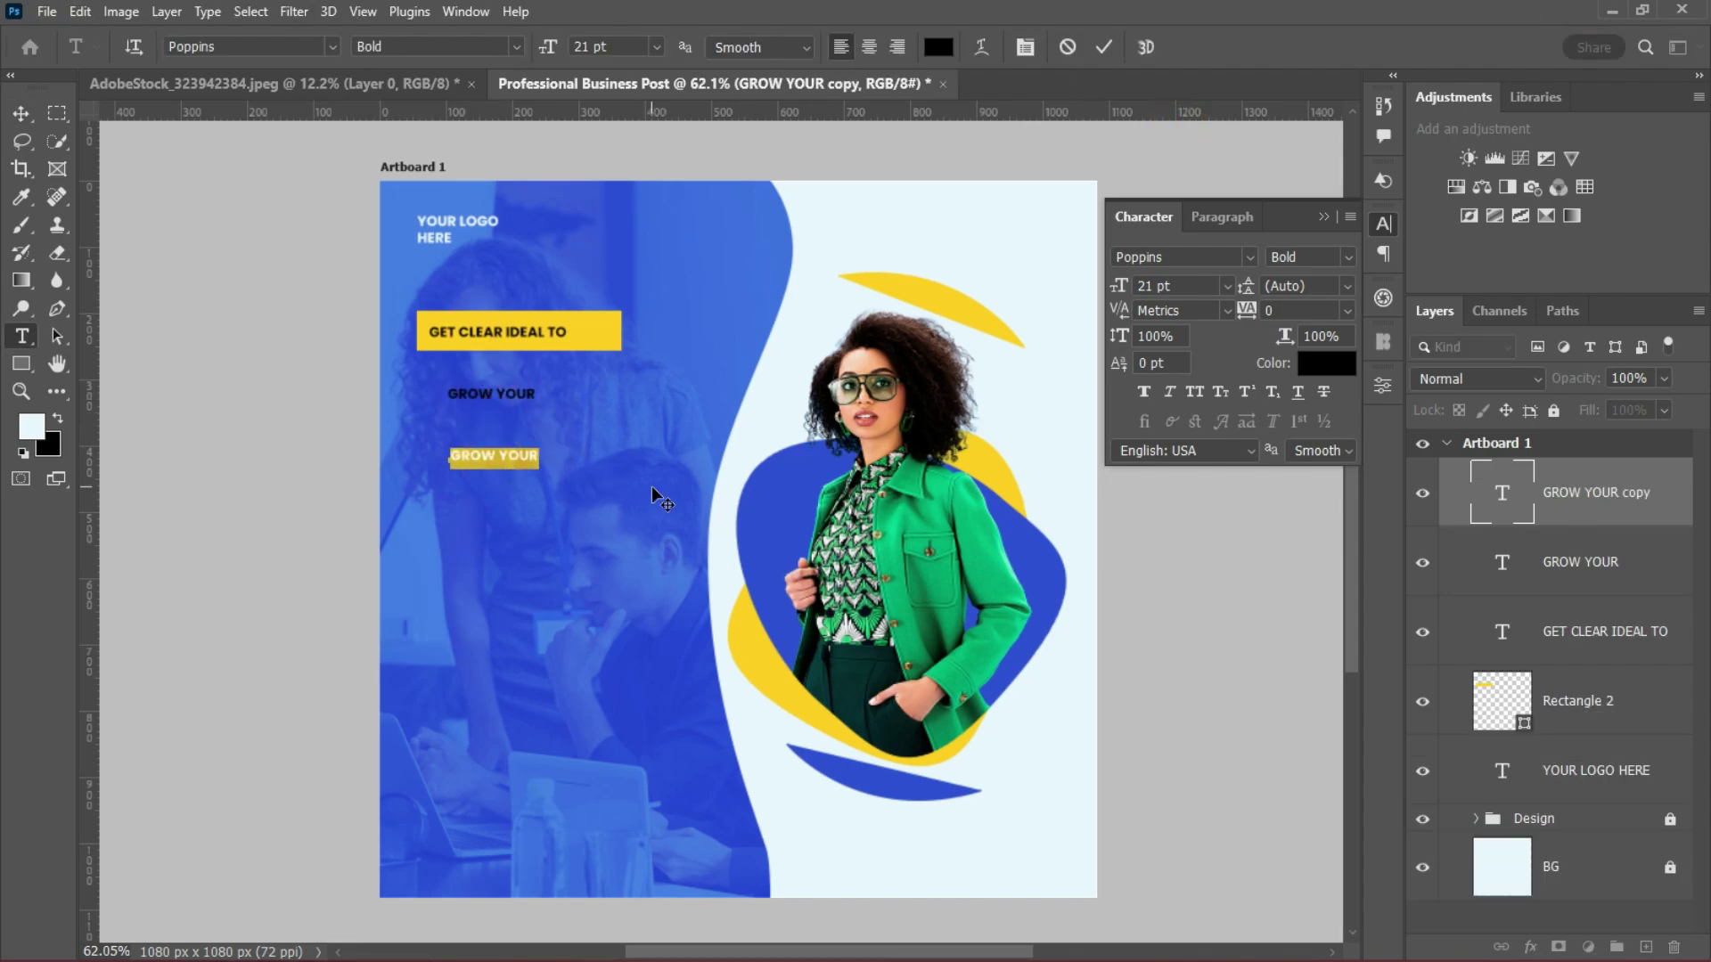
type("BUSINESS")
left_click(1104, 47)
key("v")
Change the color of the "GROW YOUR" text to white.
left_click(490, 393)
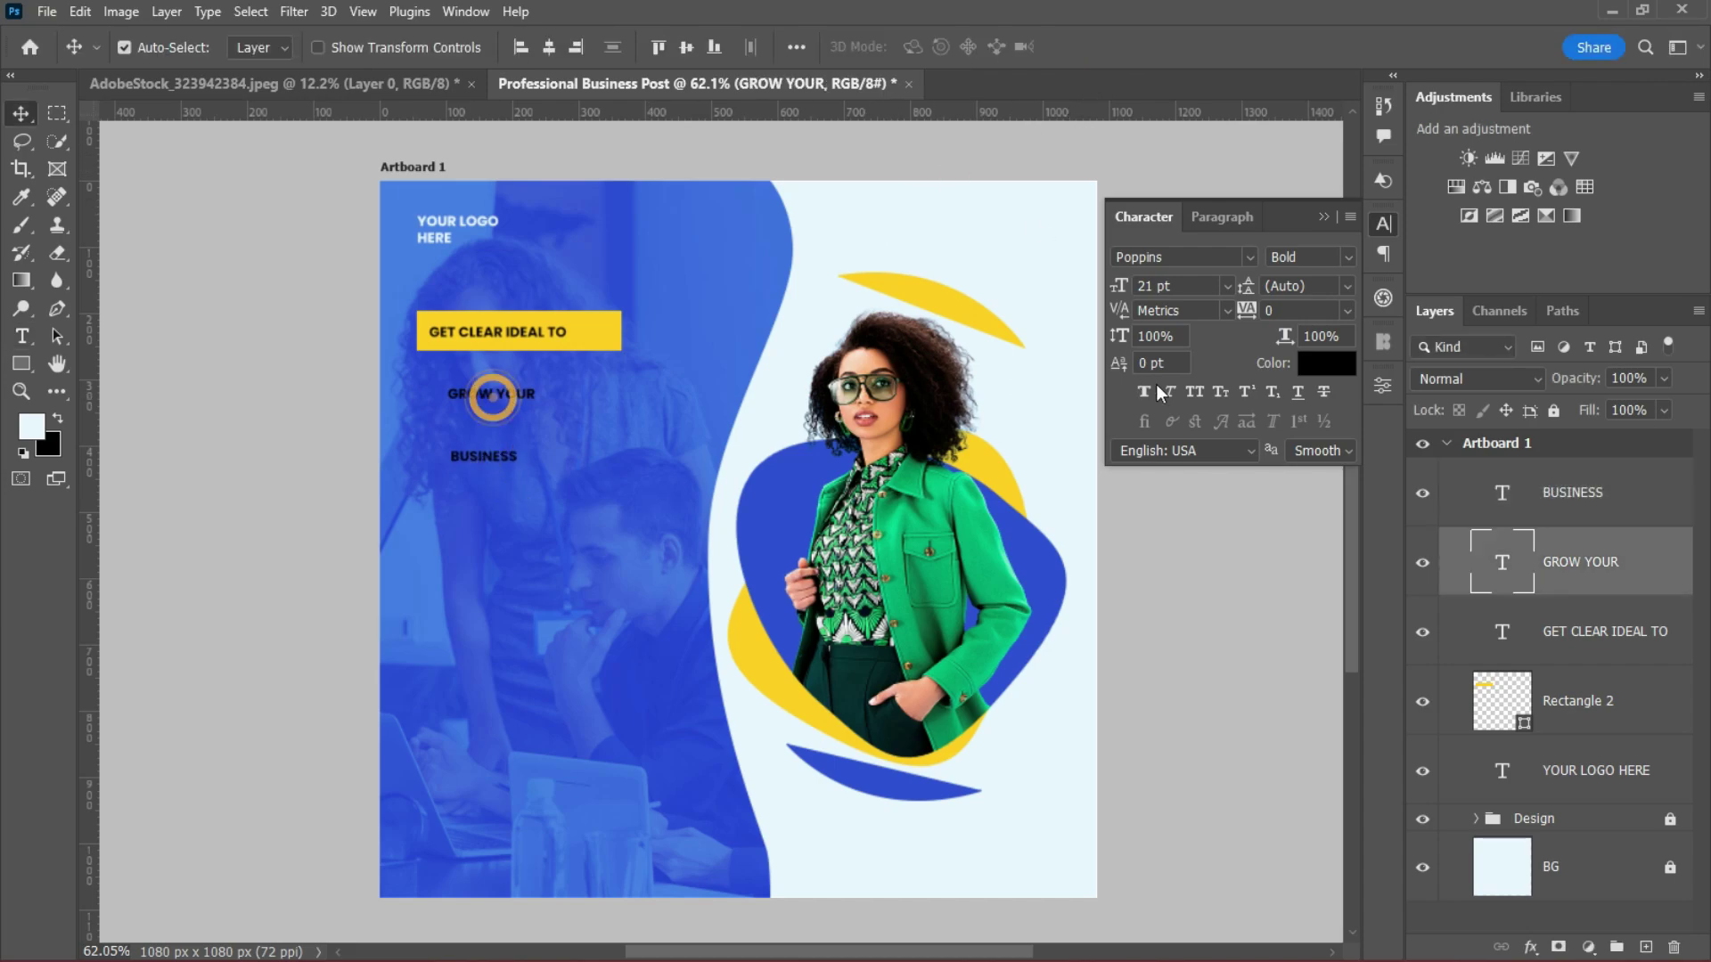
left_click(1326, 364)
left_click(1064, 317)
left_click(1549, 344)
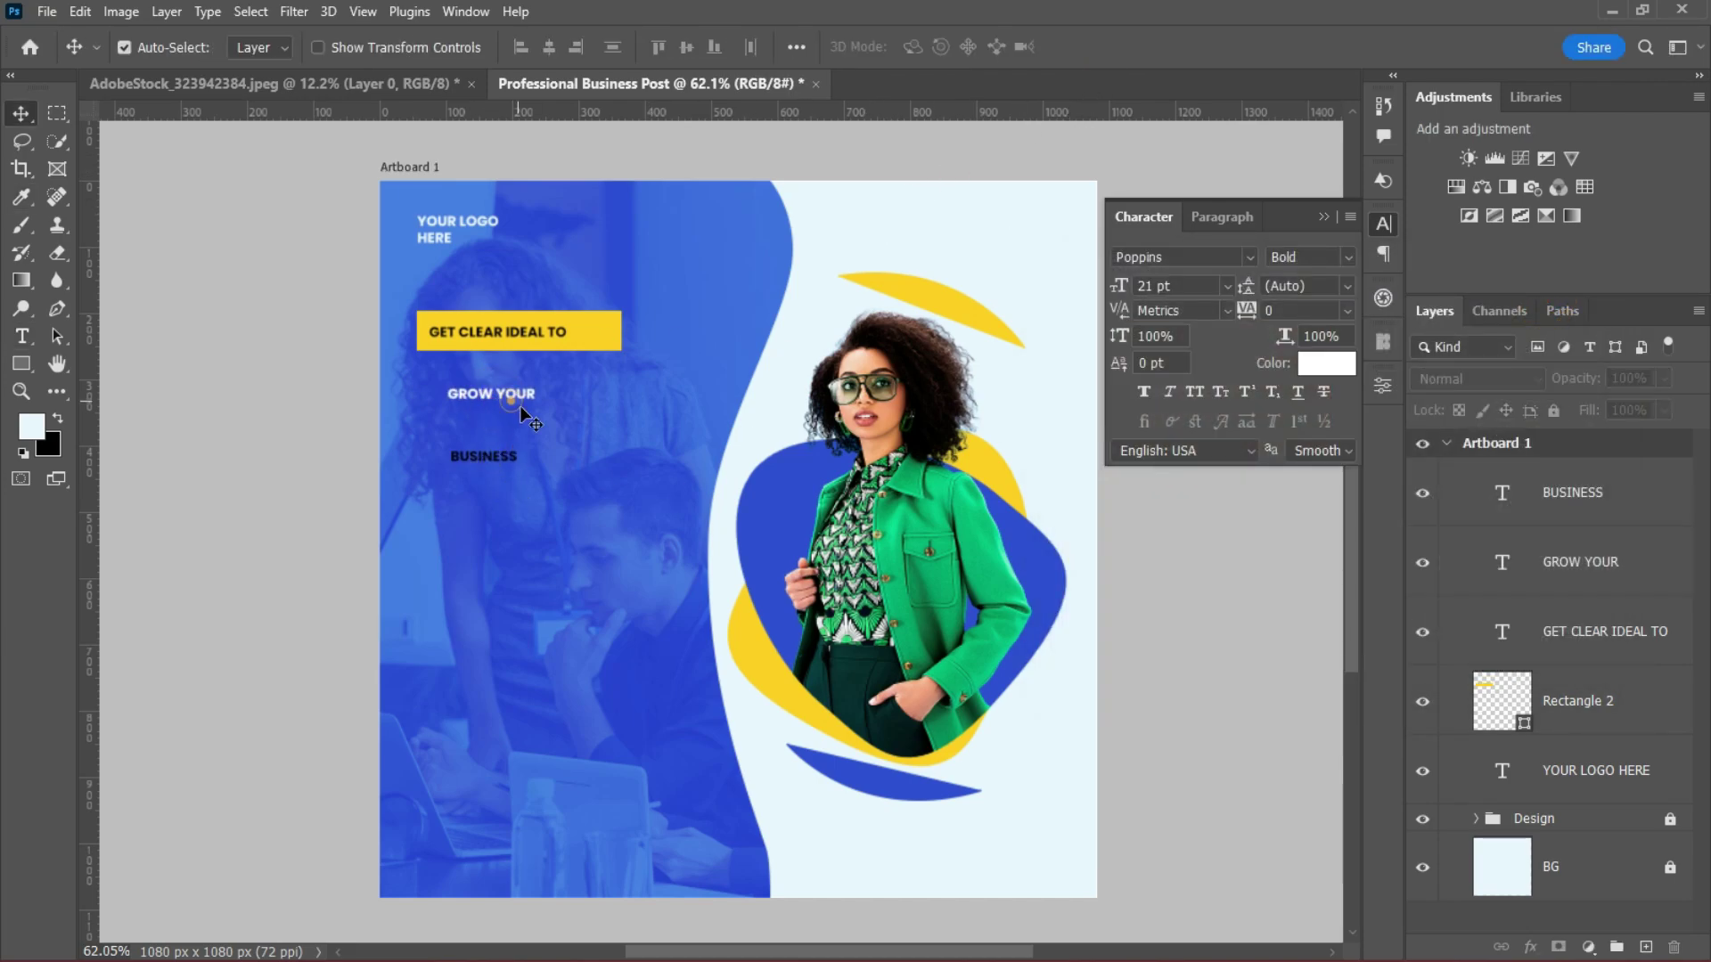
Enlarge the "GROW YOUR" text to slightly wider than the yellow rectangle and align its left edge with the rectangle.
left_click(486, 404)
key("ctrl+t")
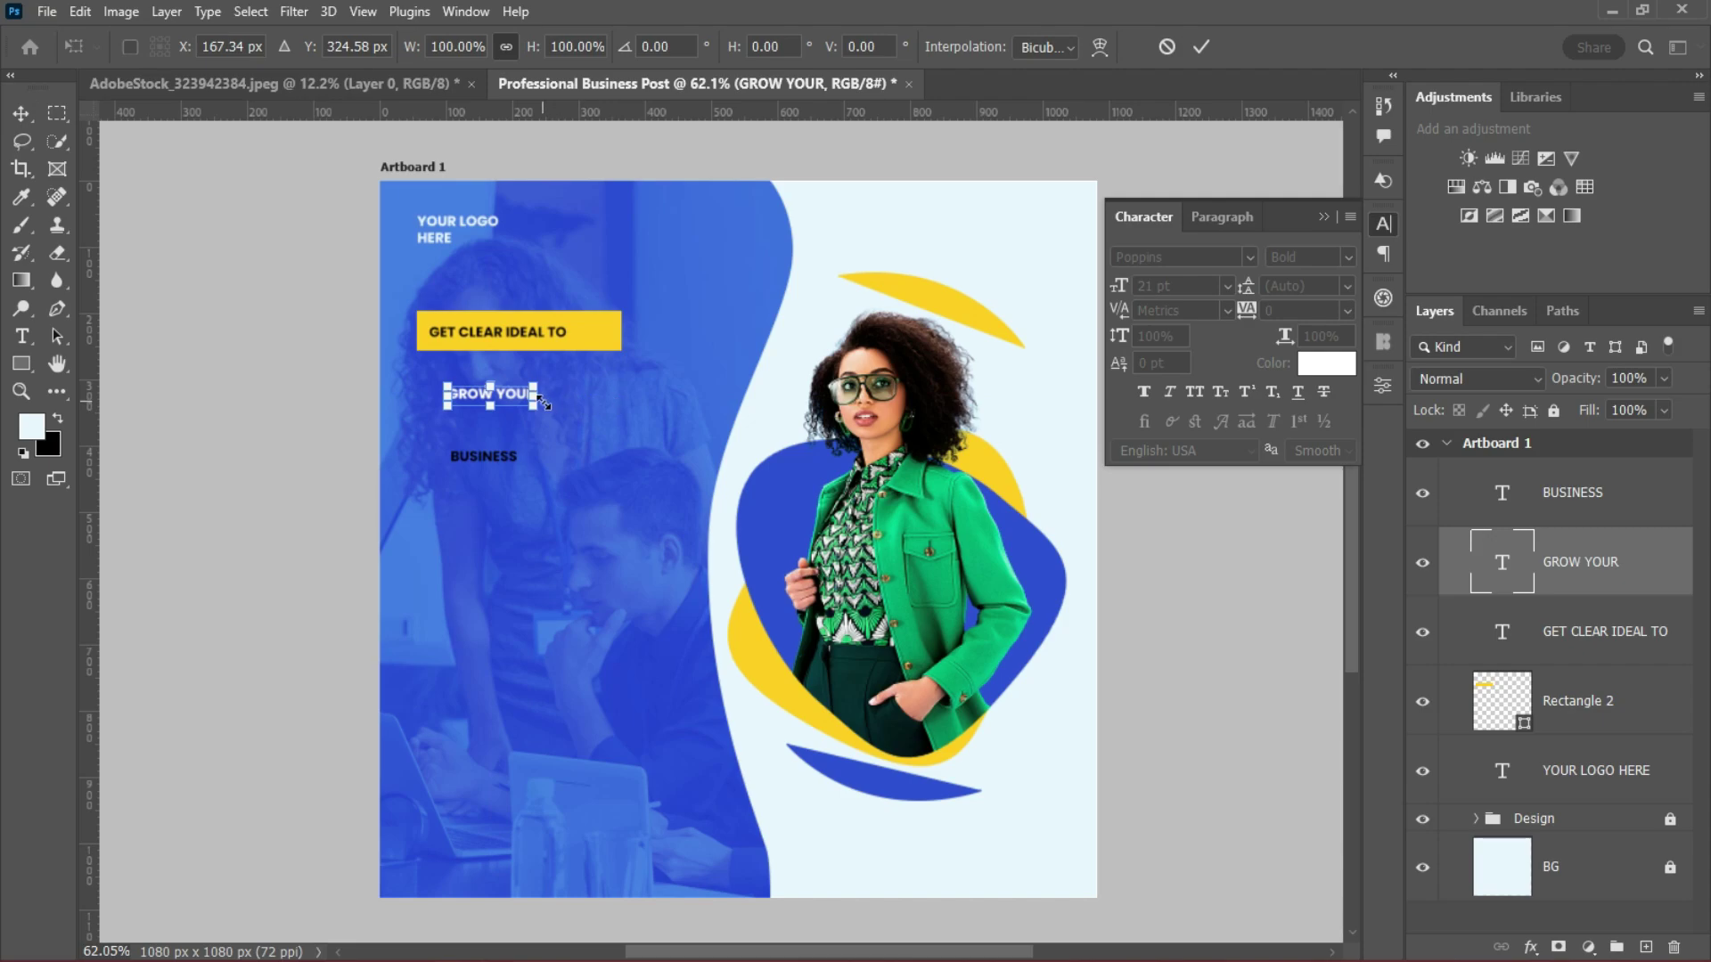
left_click_drag(544, 403, 704, 406)
left_click(1201, 46)
Scale the "BUSINESS" text to about 427% and place it directly under "GROW YOUR", aligned at the left edge.
left_click_drag(526, 377, 728, 557)
key("ctrl+t")
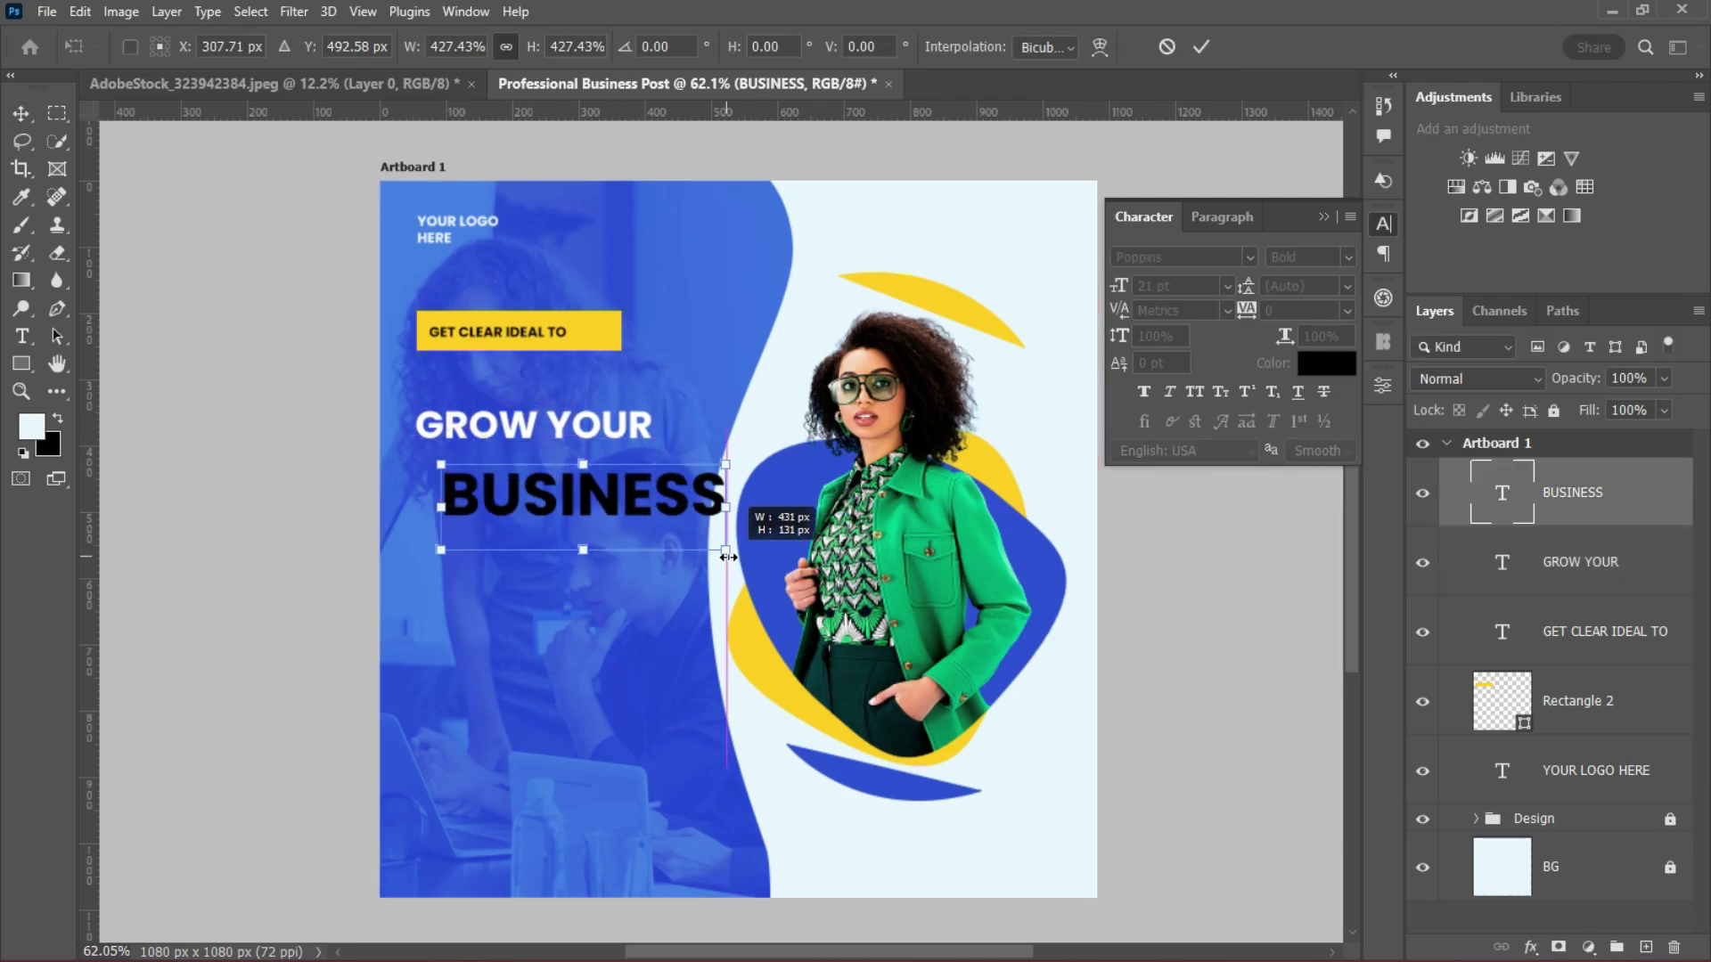
left_click_drag(603, 540, 581, 501)
left_click(1201, 47)
Change the color of the "BUSINESS" text to the design's yellow.
left_click(1327, 363)
left_click(931, 283)
left_click(1537, 306)
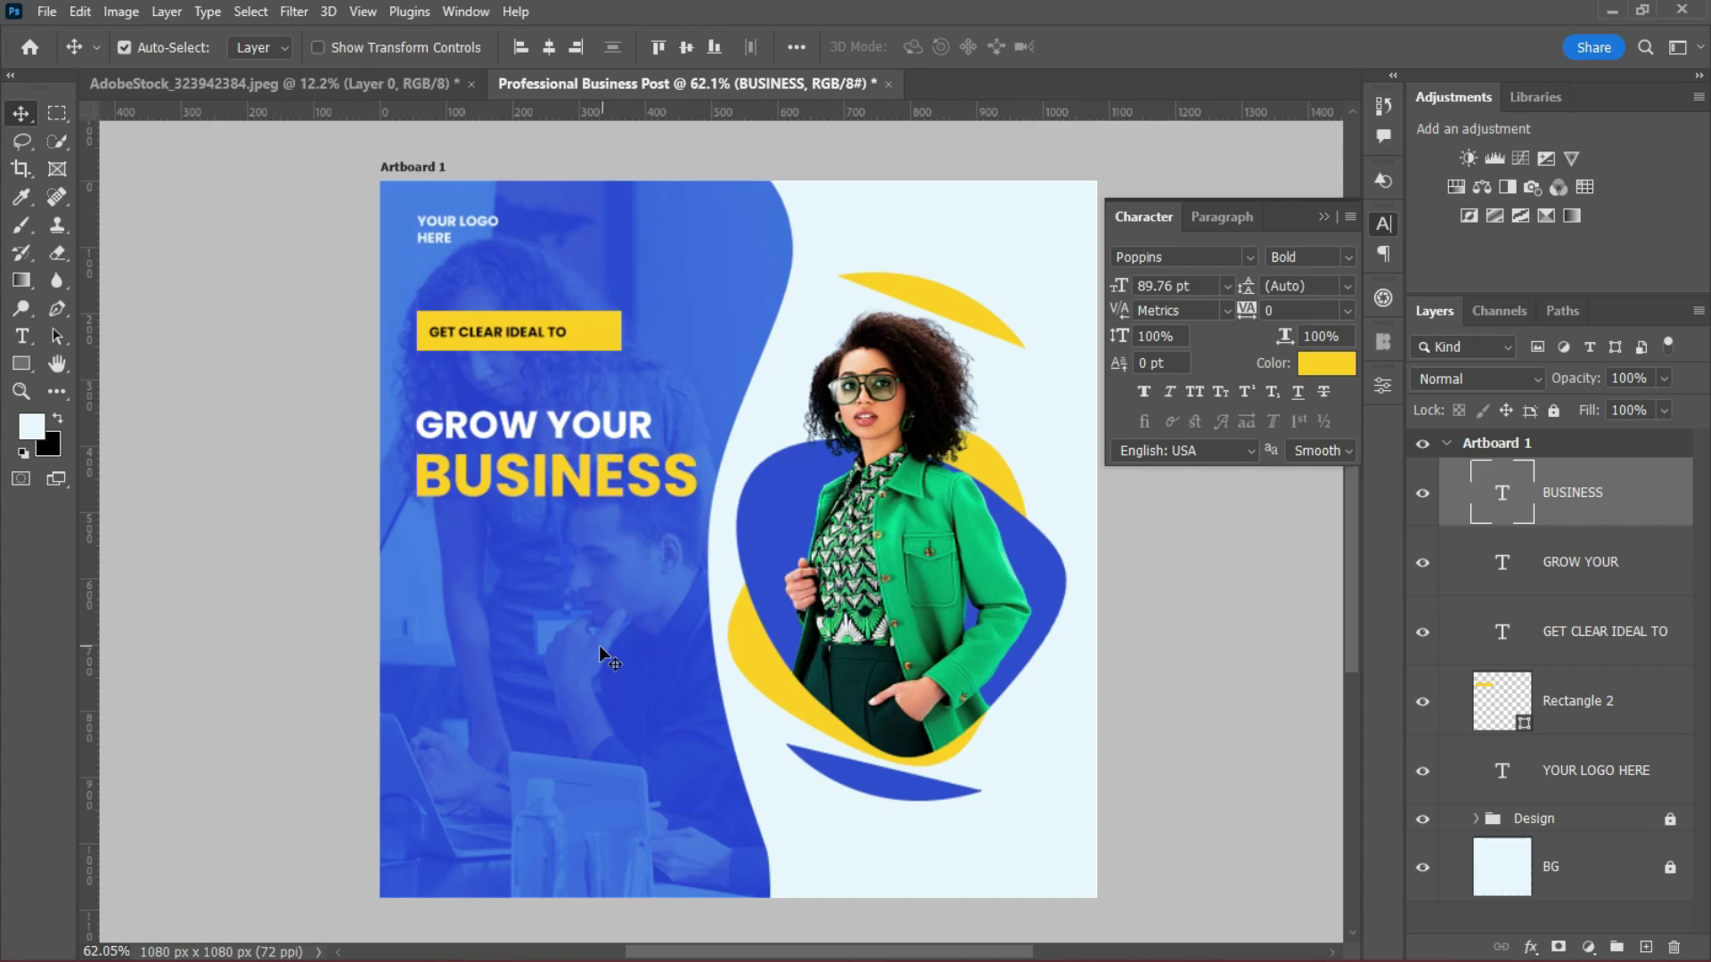
Move the yellow rectangle and its text down to just above "GROW YOUR", and set that text to 23 pt Poppins Medium.
left_click_drag(442, 343, 456, 380)
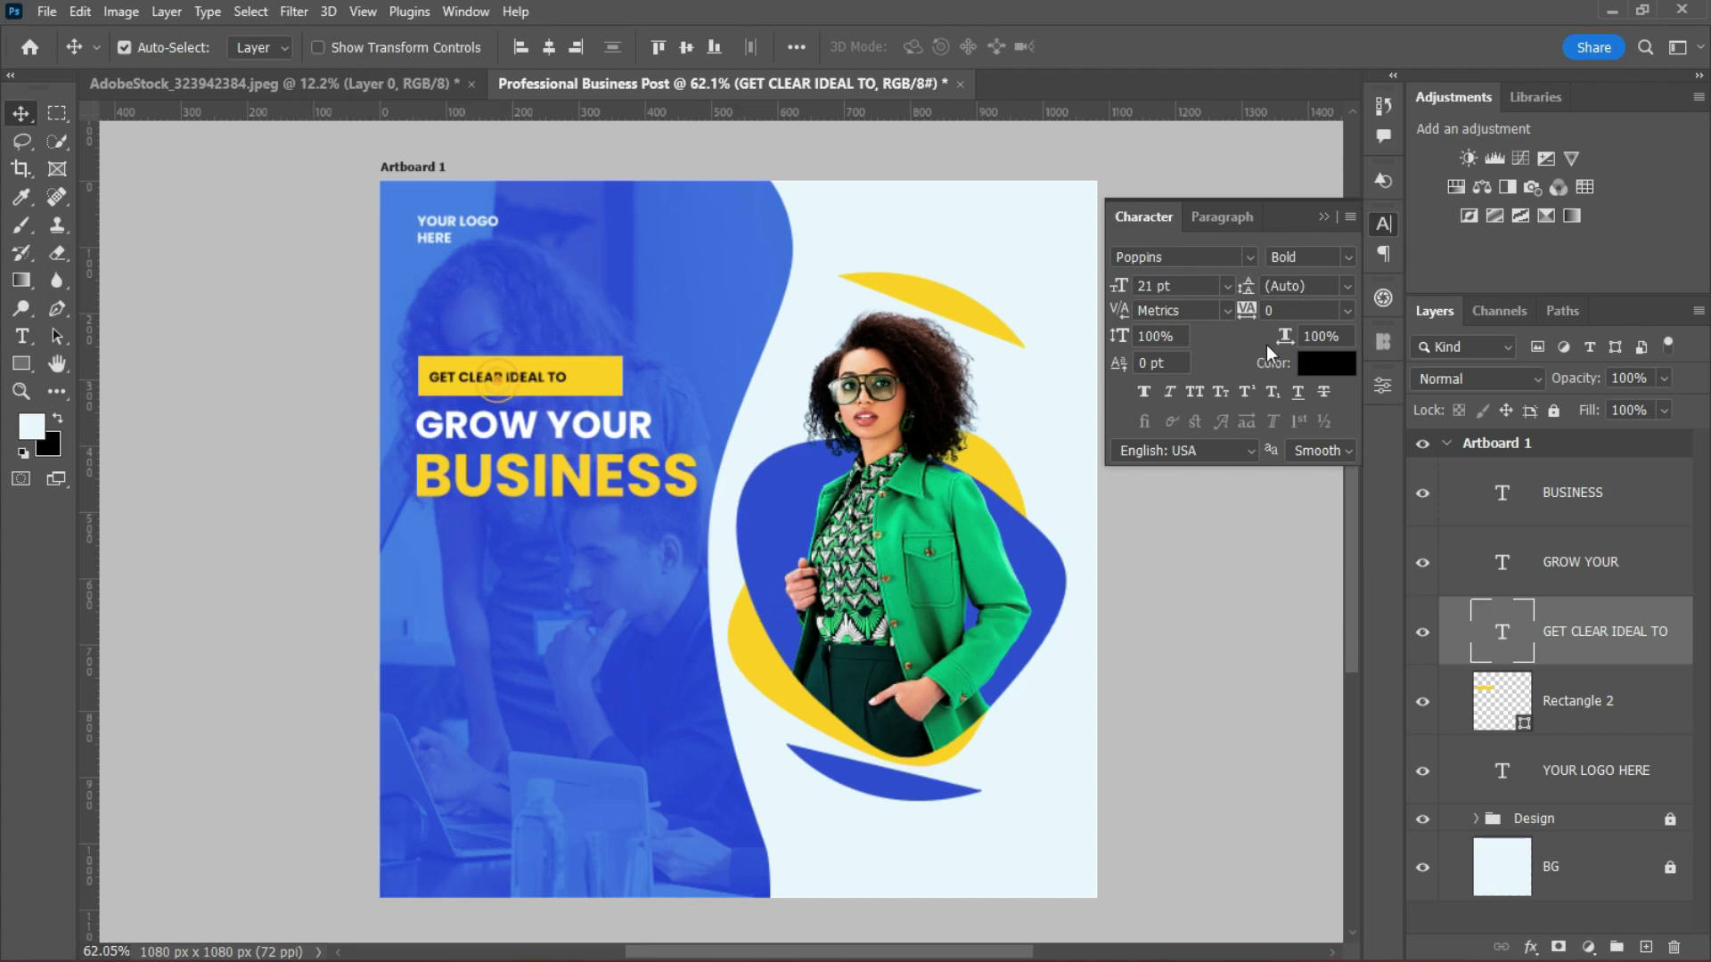
left_click(1158, 285)
key("Up")
key("Up")
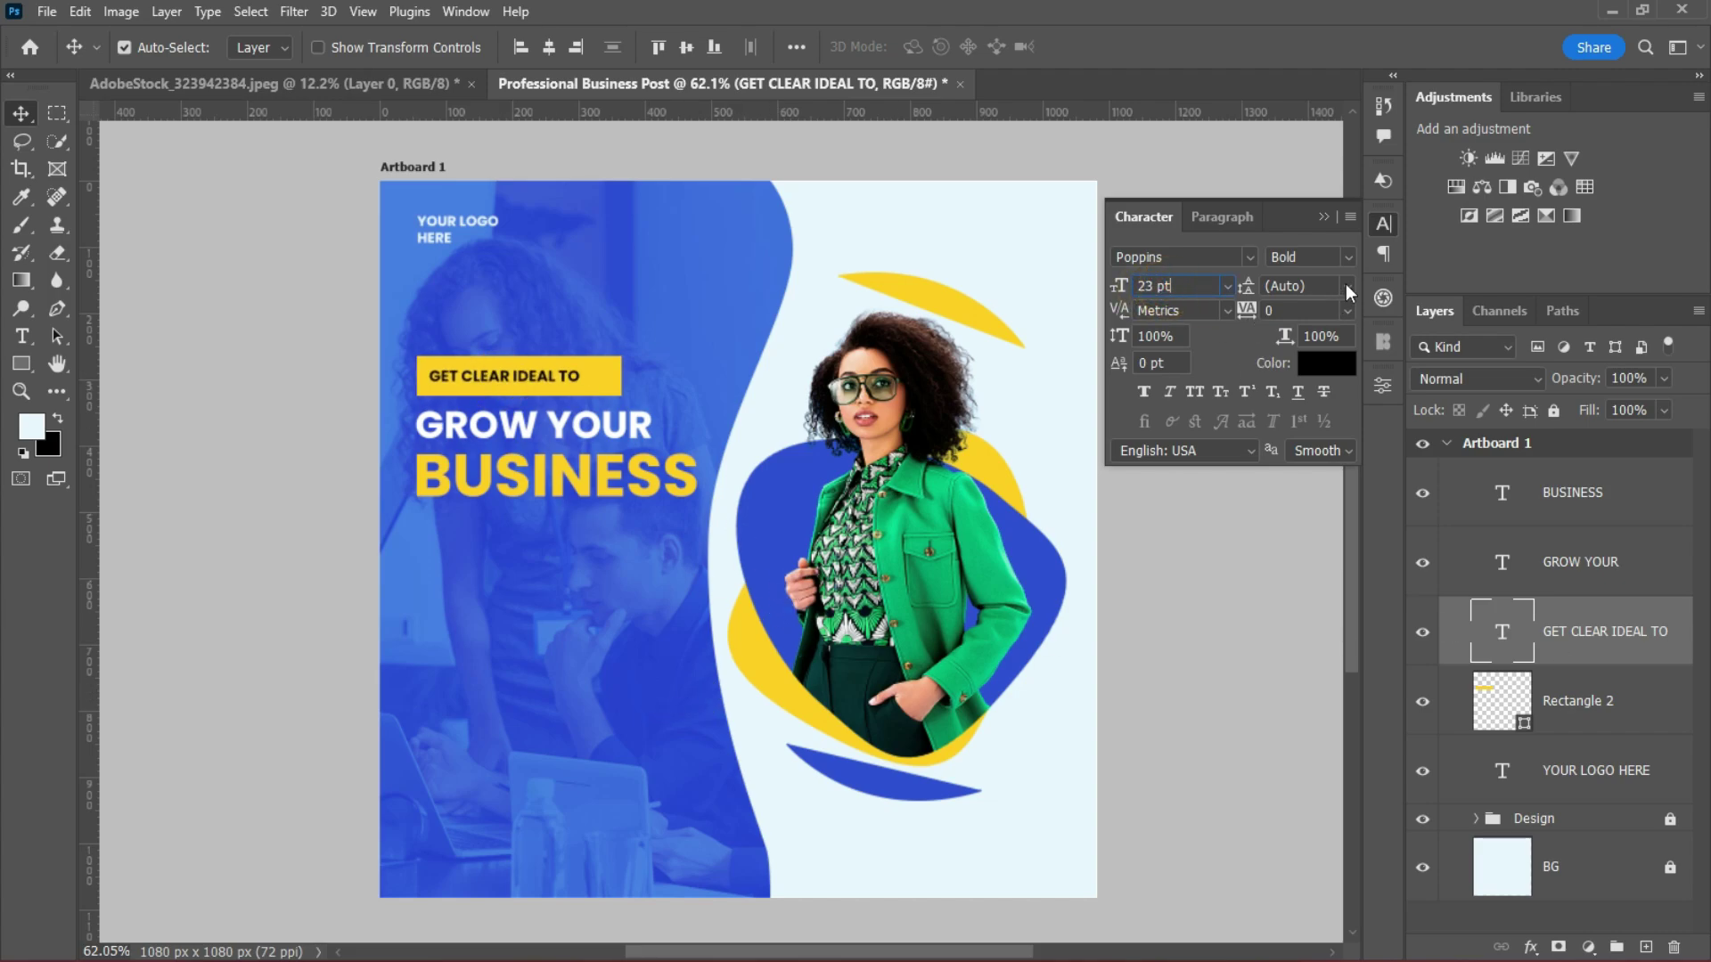
left_click(1348, 257)
left_click(1305, 445)
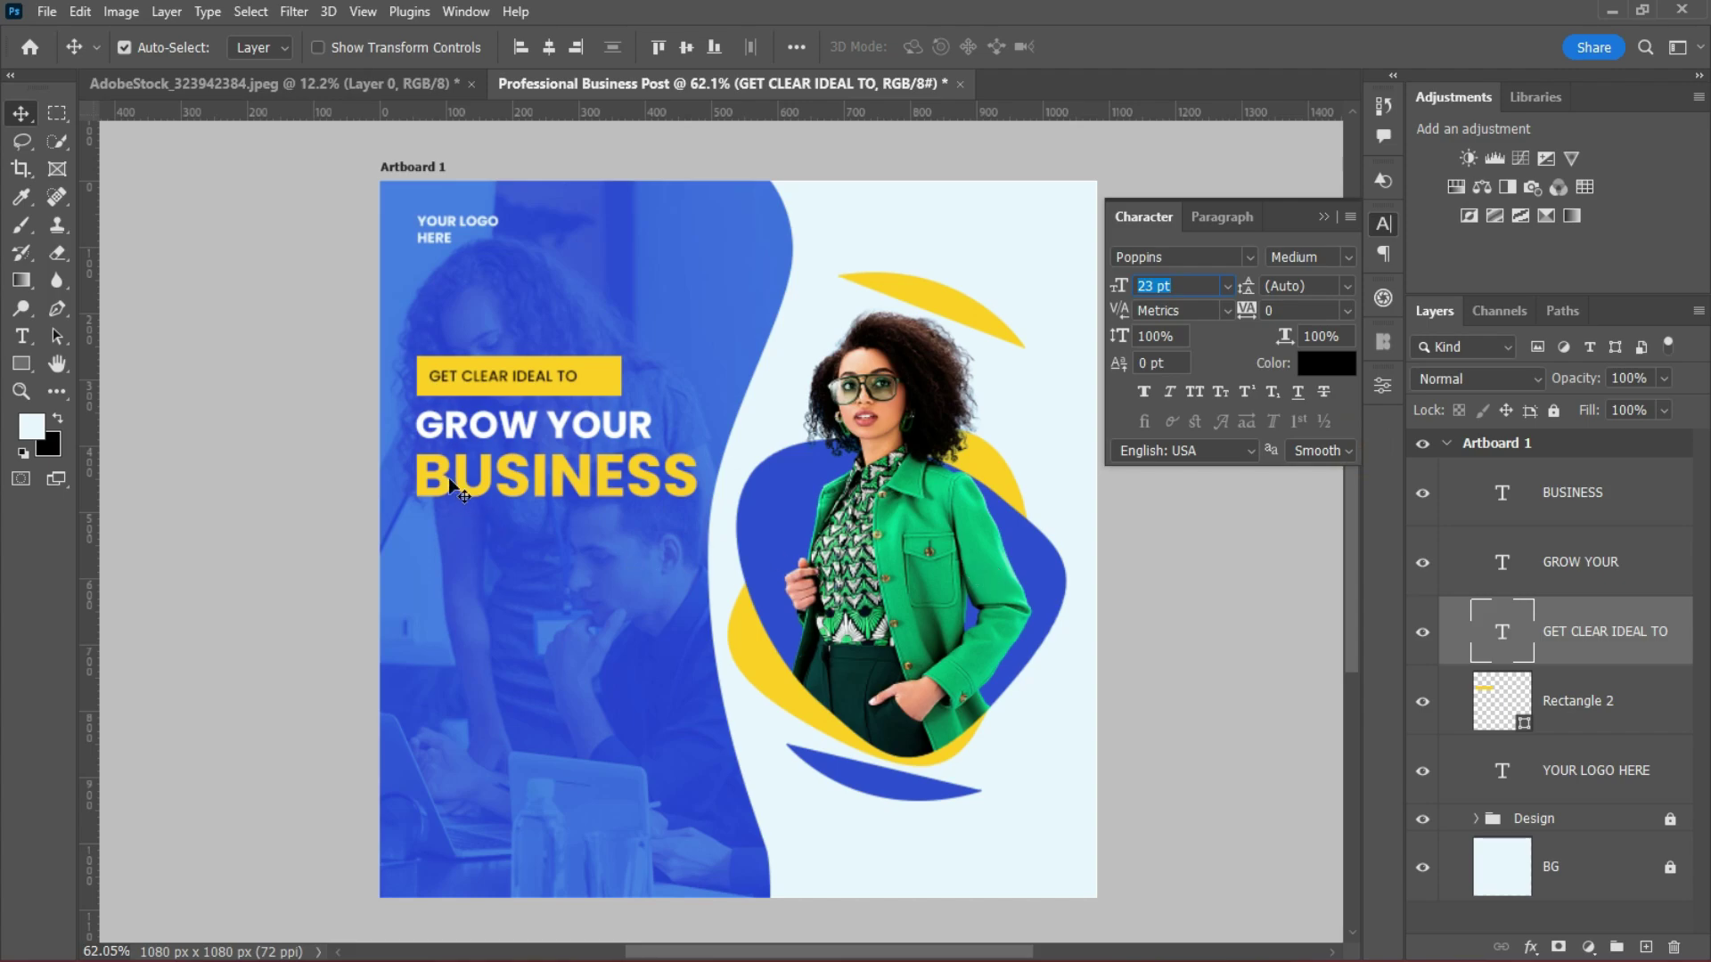
Nudge the "GROW YOUR" and "BUSINESS" lines up slightly to tighten the headline spacing.
left_click(570, 426)
left_click(589, 481)
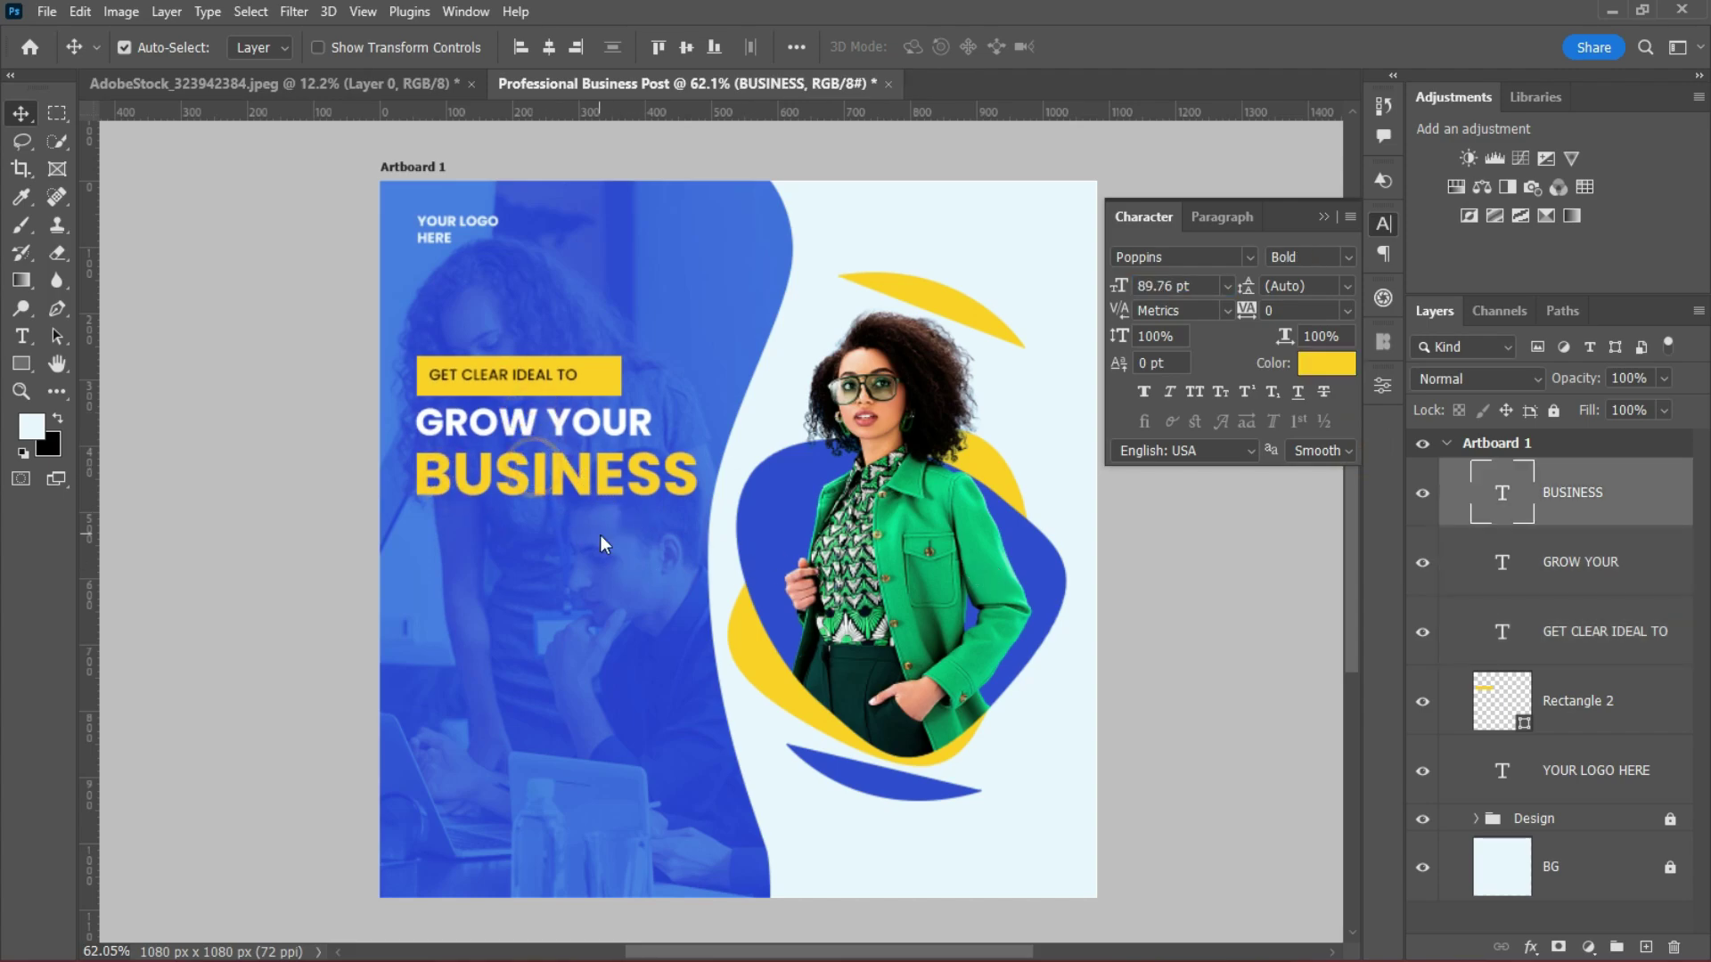
key("shift+Up")
left_click(1047, 588)
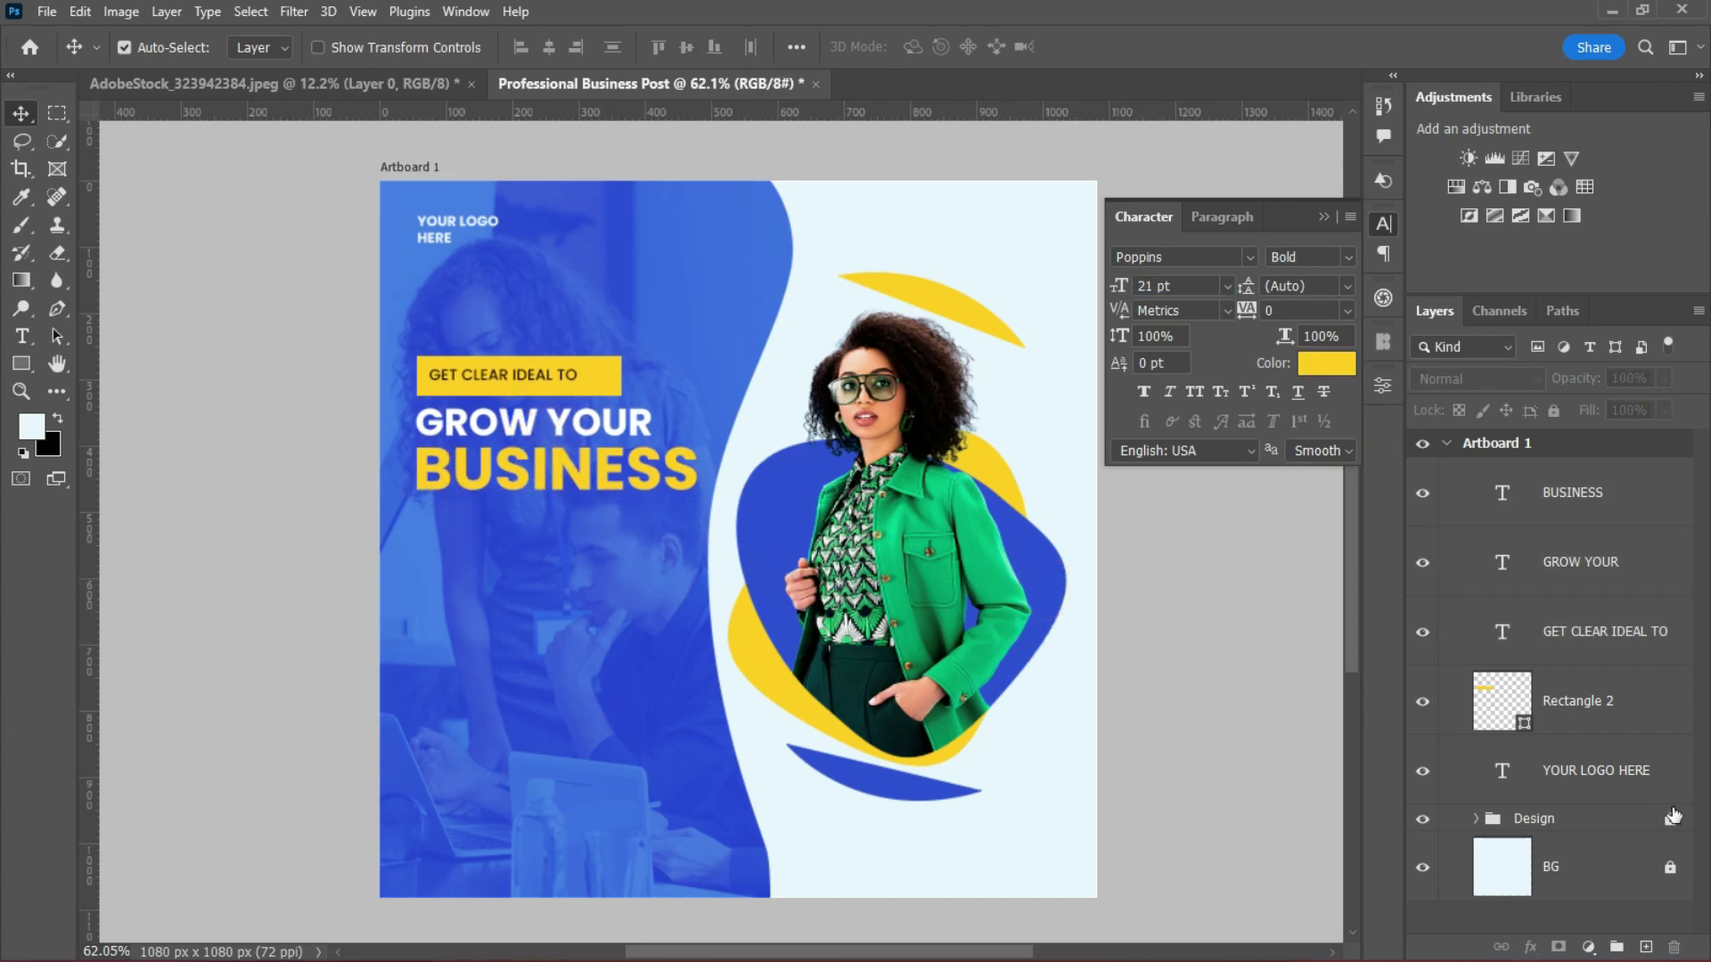
Duplicate the Ellipse 1 and Ellipse 1 copy layers in the Design group and move the duplicates above Rectangle 2.
left_click(1475, 818)
scroll(1537, 825, "down", 5)
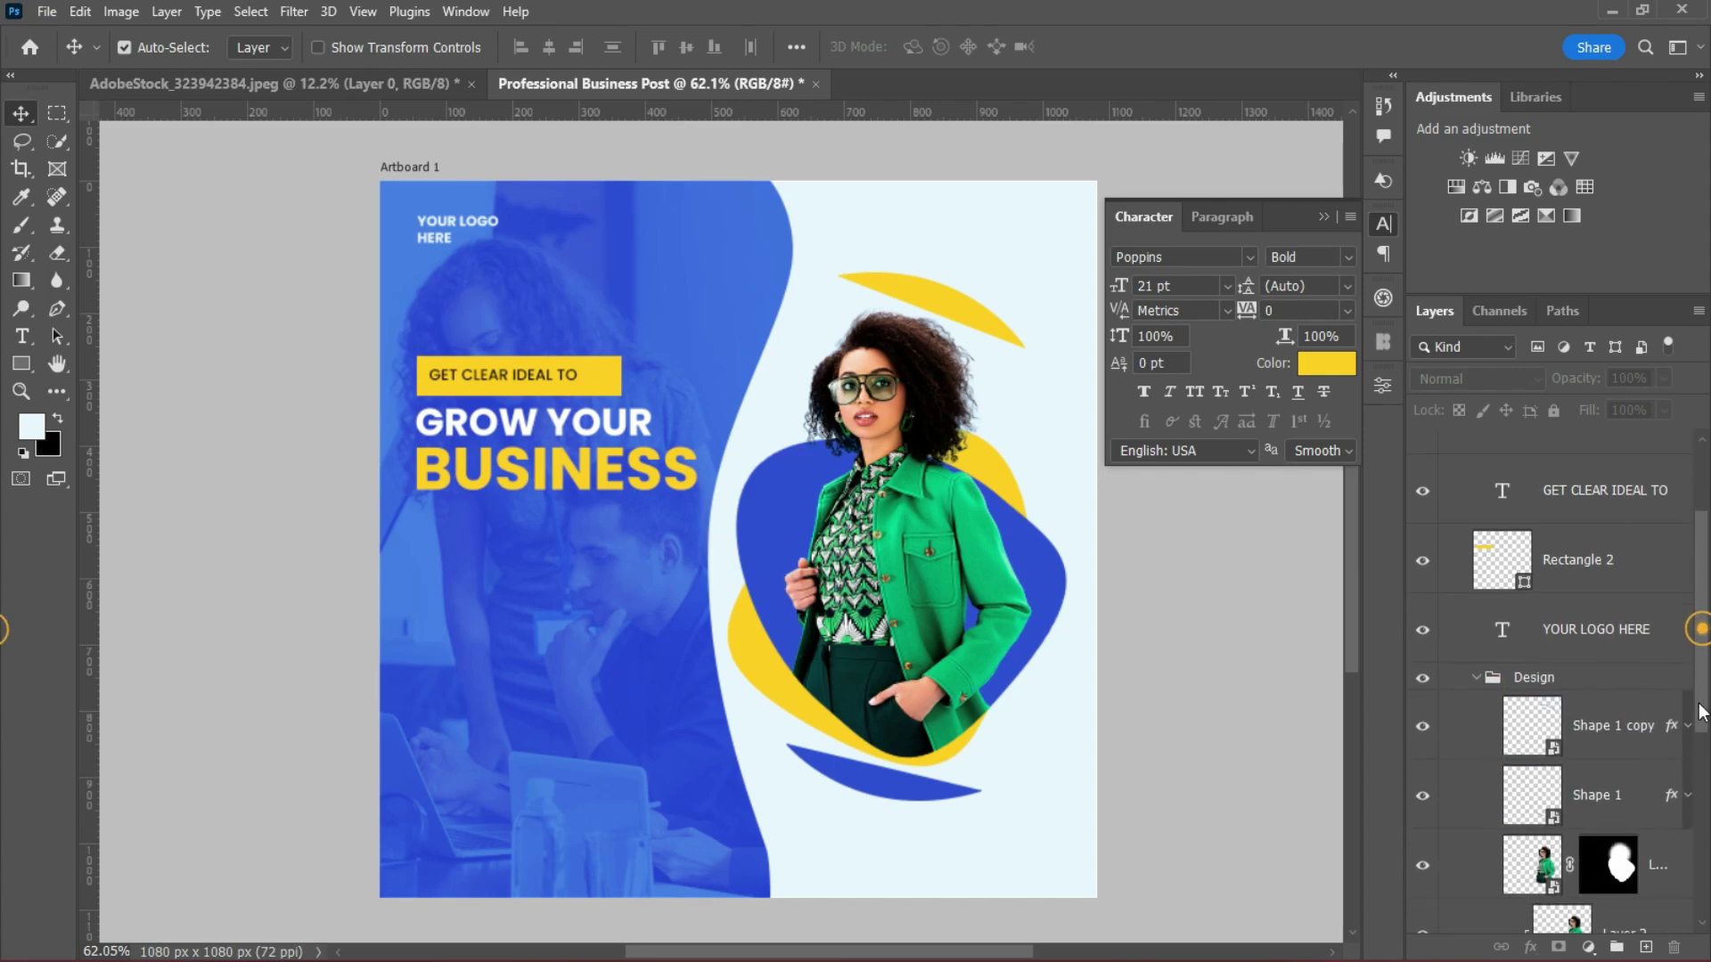
left_click(1649, 785)
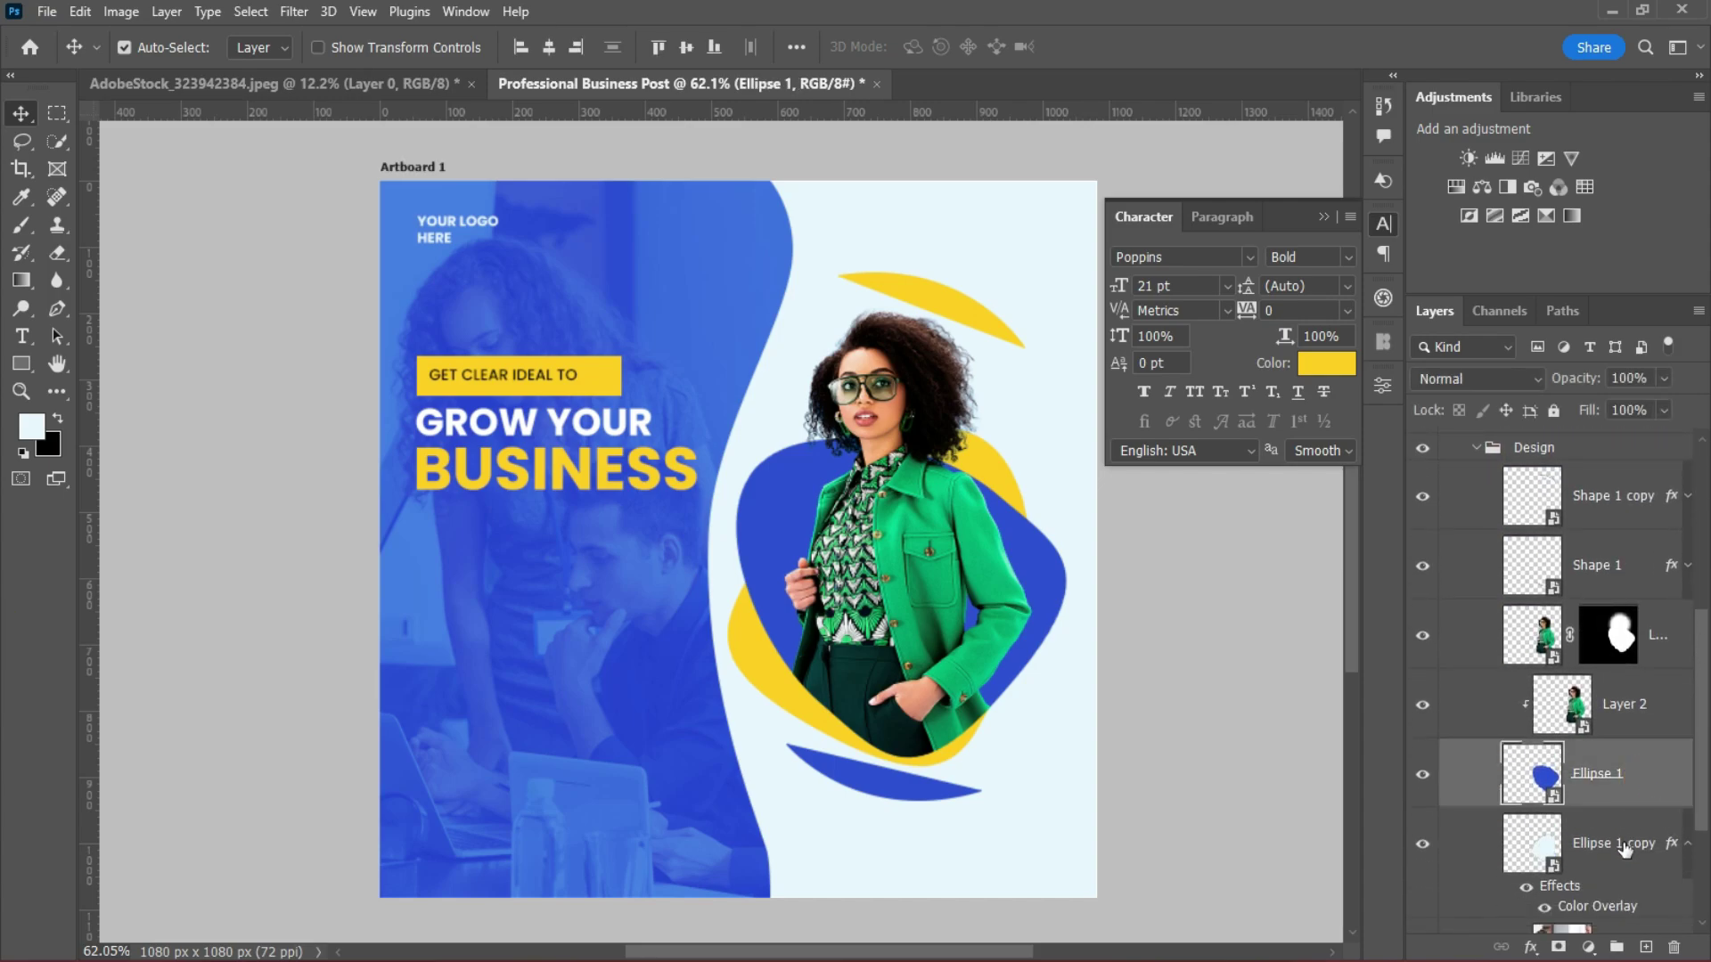
left_click_drag(1624, 847, 1623, 847)
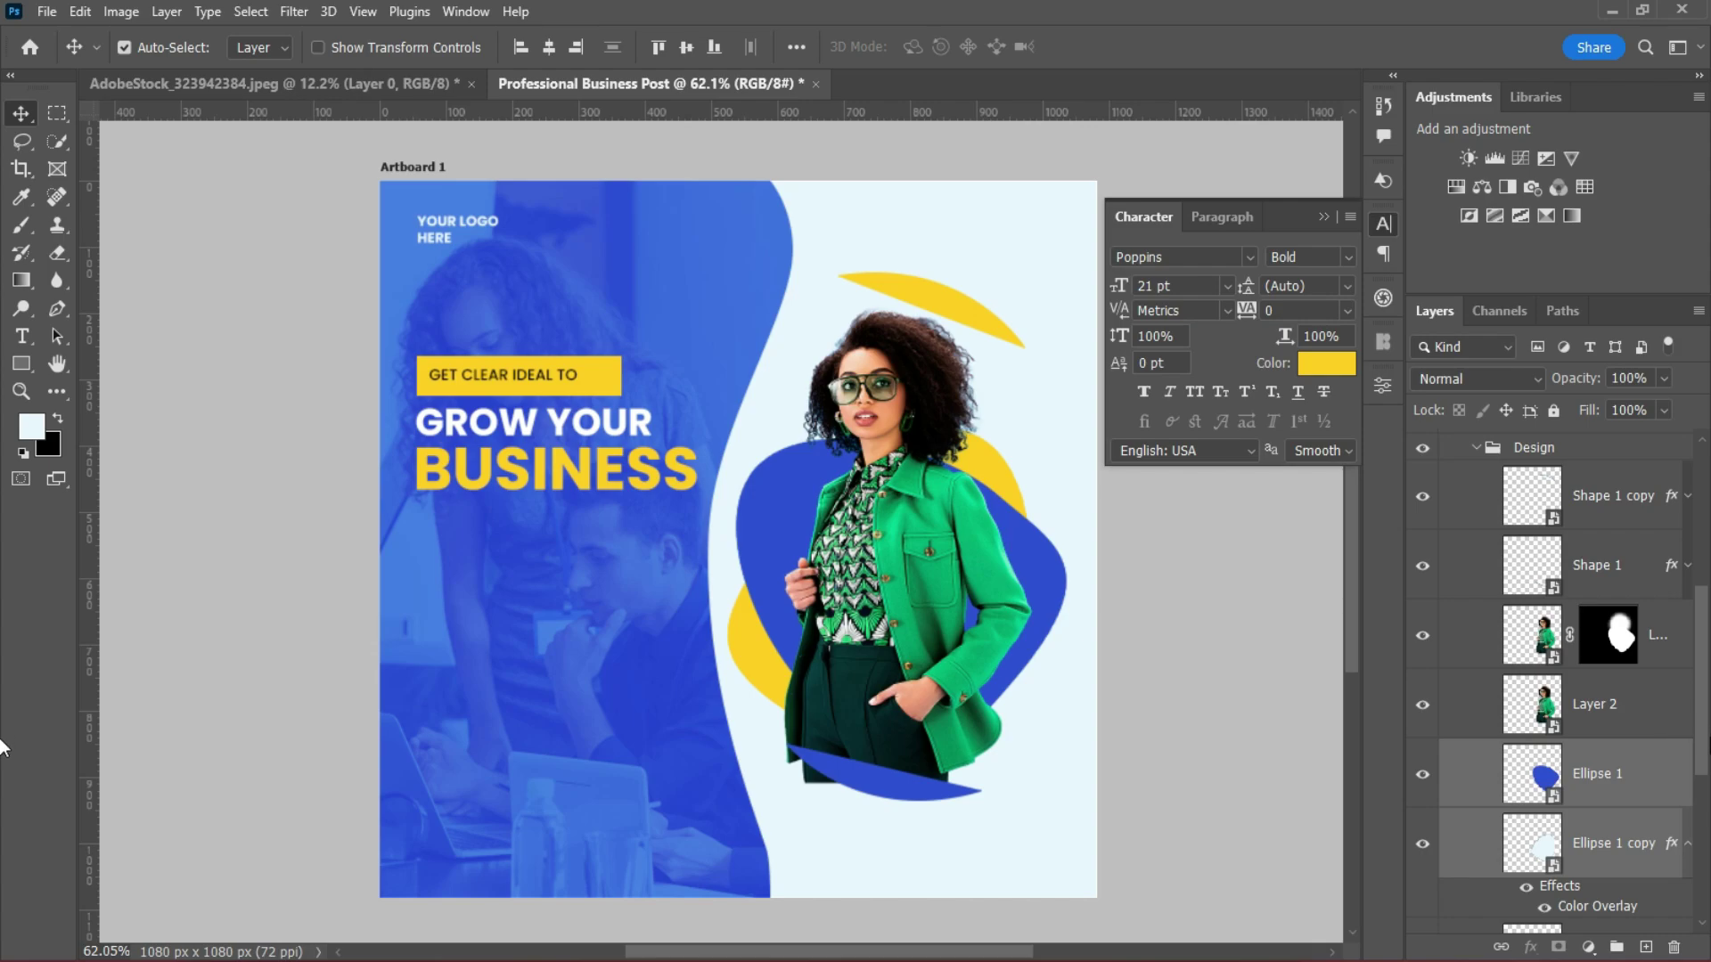
key("ctrl+j")
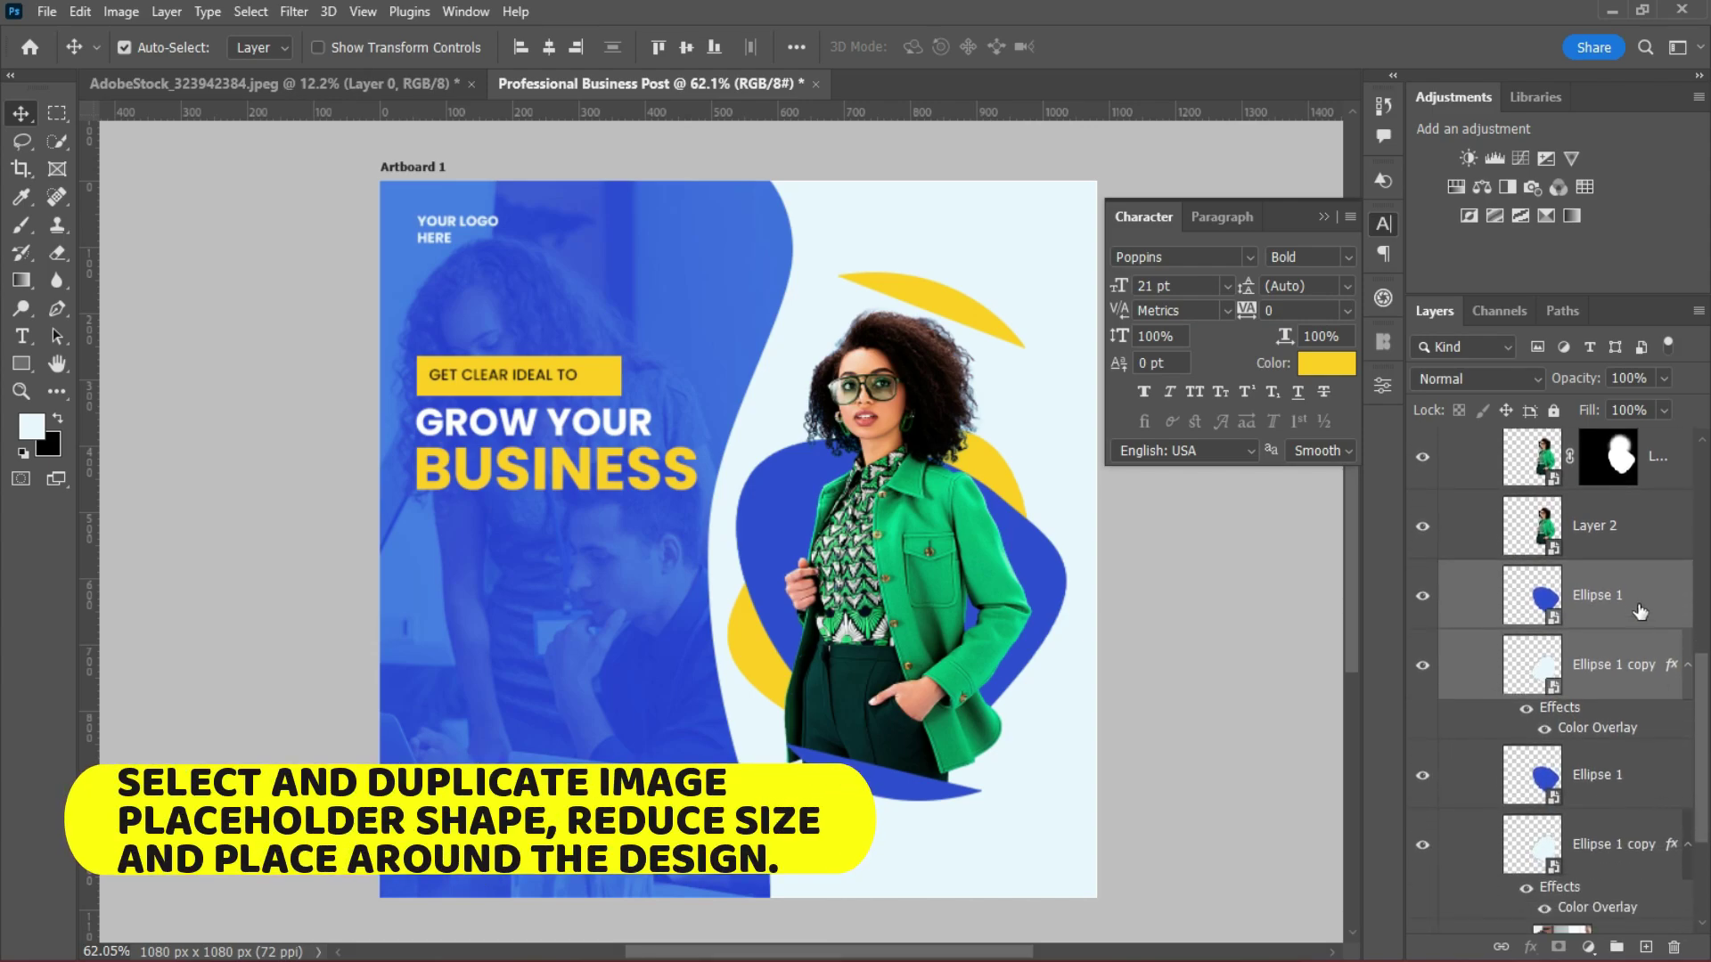
left_click_drag(1639, 612, 1604, 543)
left_click(1636, 624)
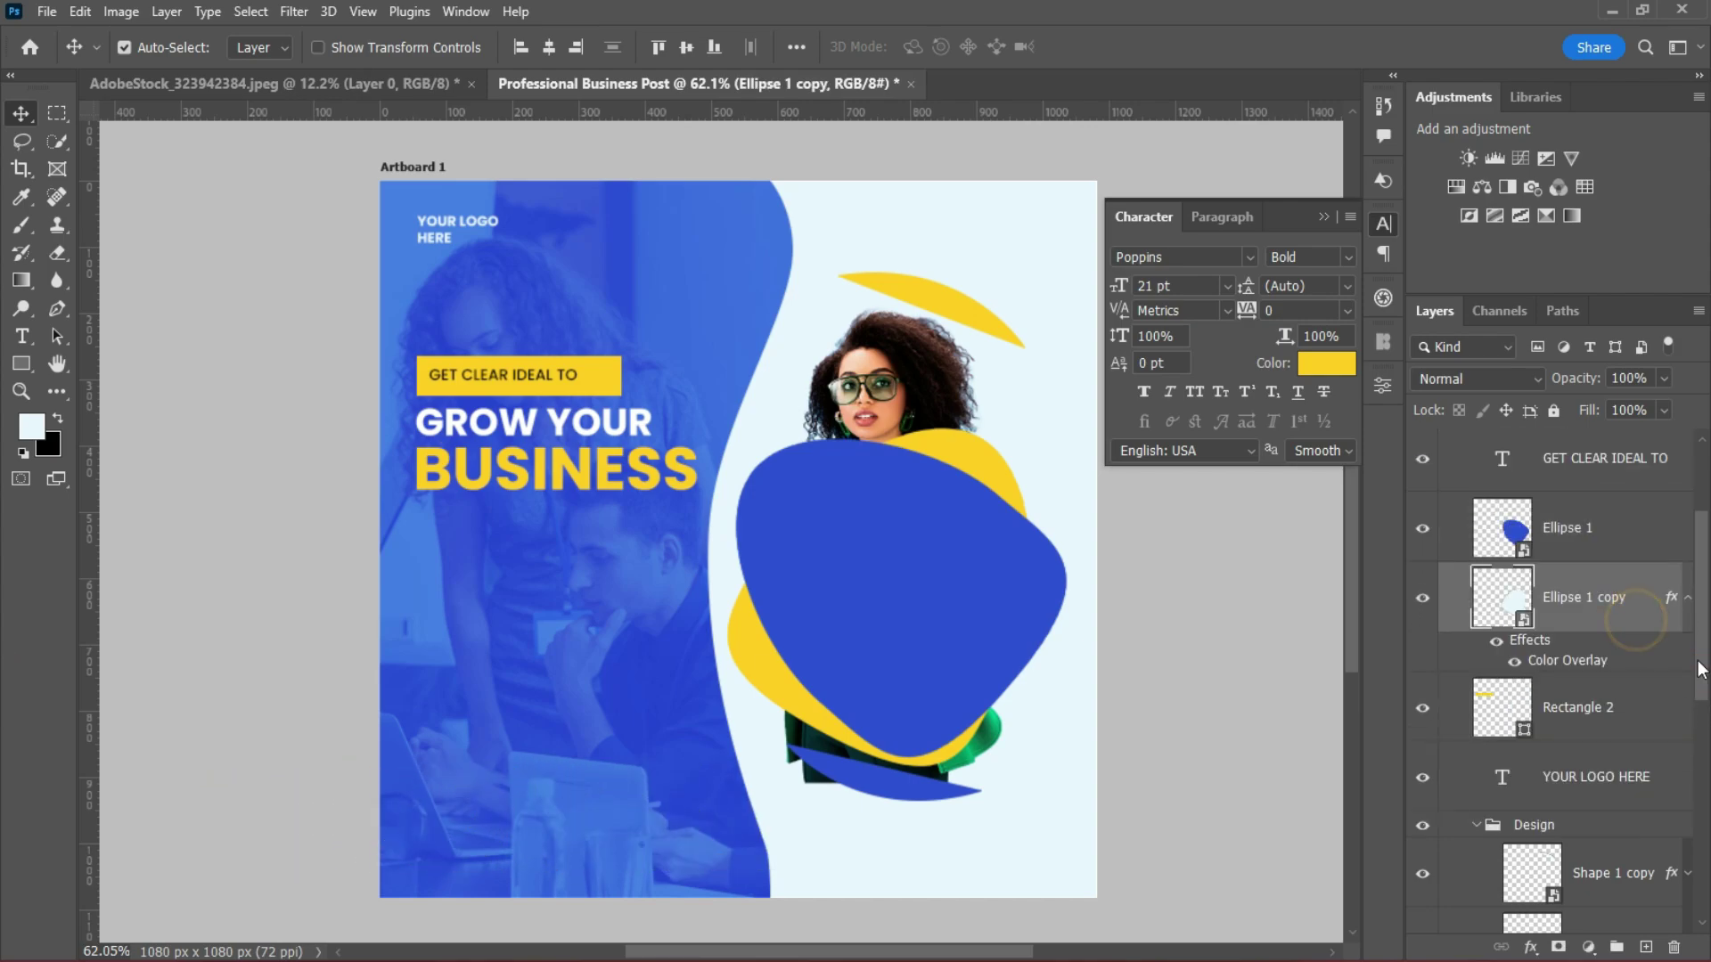
Scale the two duplicated ellipse shapes down to a small accent and place them near the artboard's upper right corner.
left_click_drag(1702, 668, 1700, 640)
left_click(1616, 606, "shift")
key("ctrl+t")
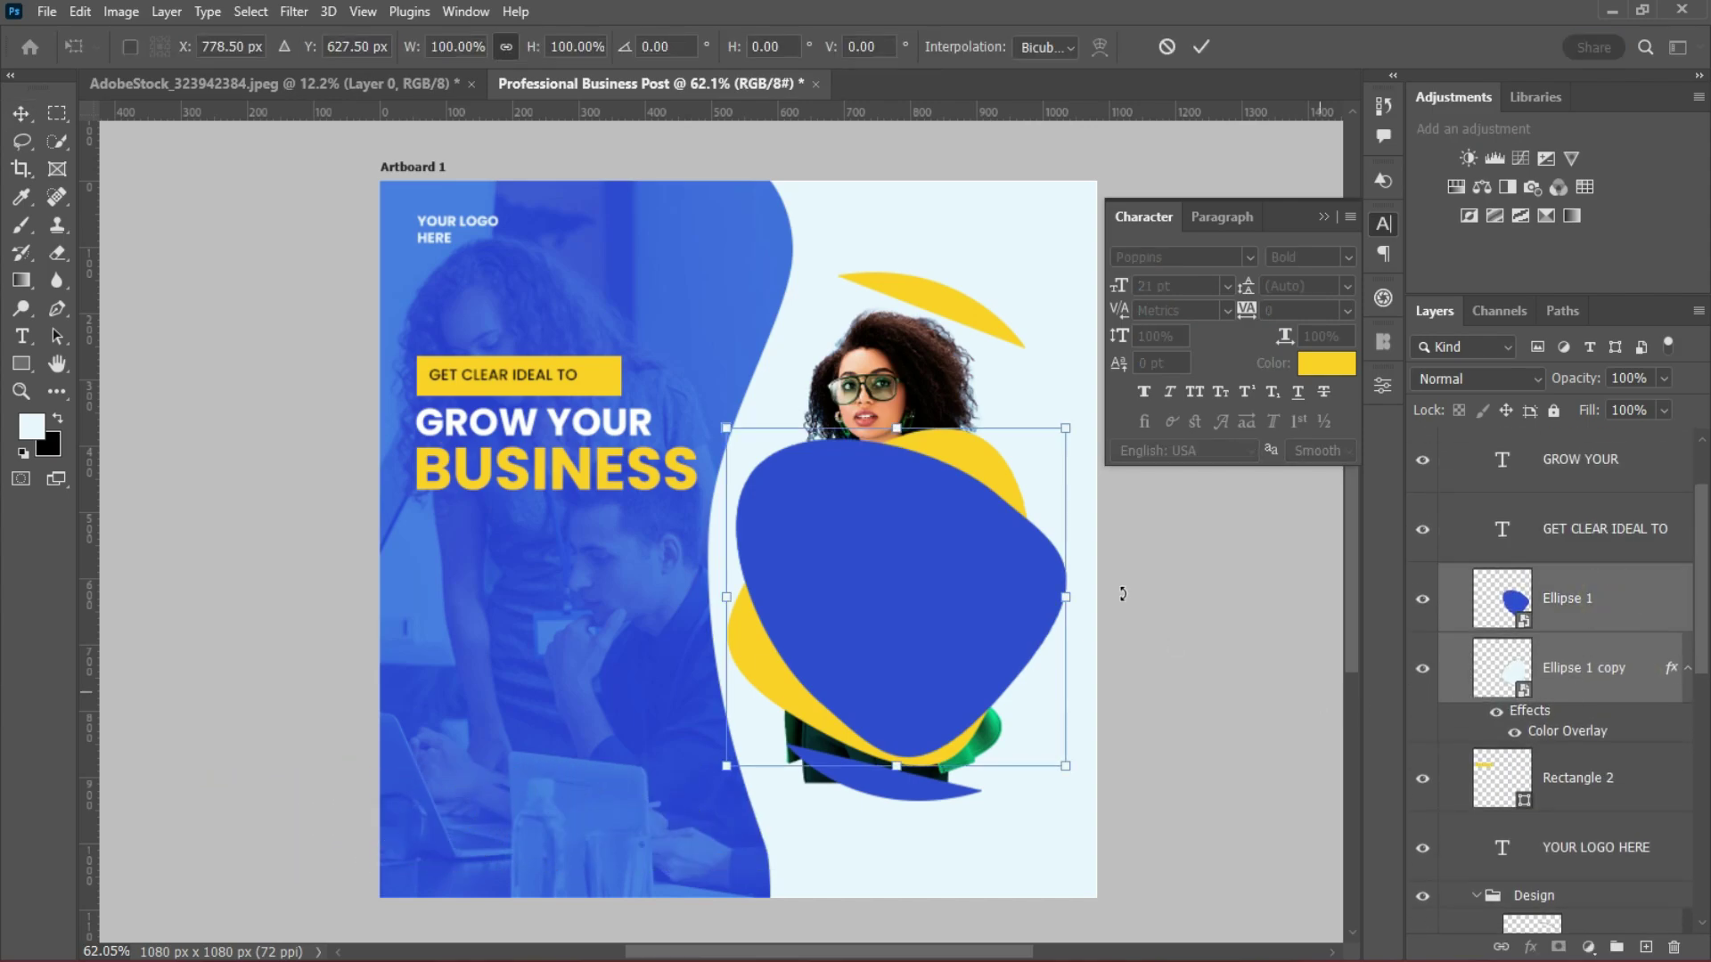
left_click_drag(1124, 593, 1036, 203)
key("Return")
Move the small yellow shape out from behind the small blue one so it sits above and to its right.
scroll(975, 209, "up", 4)
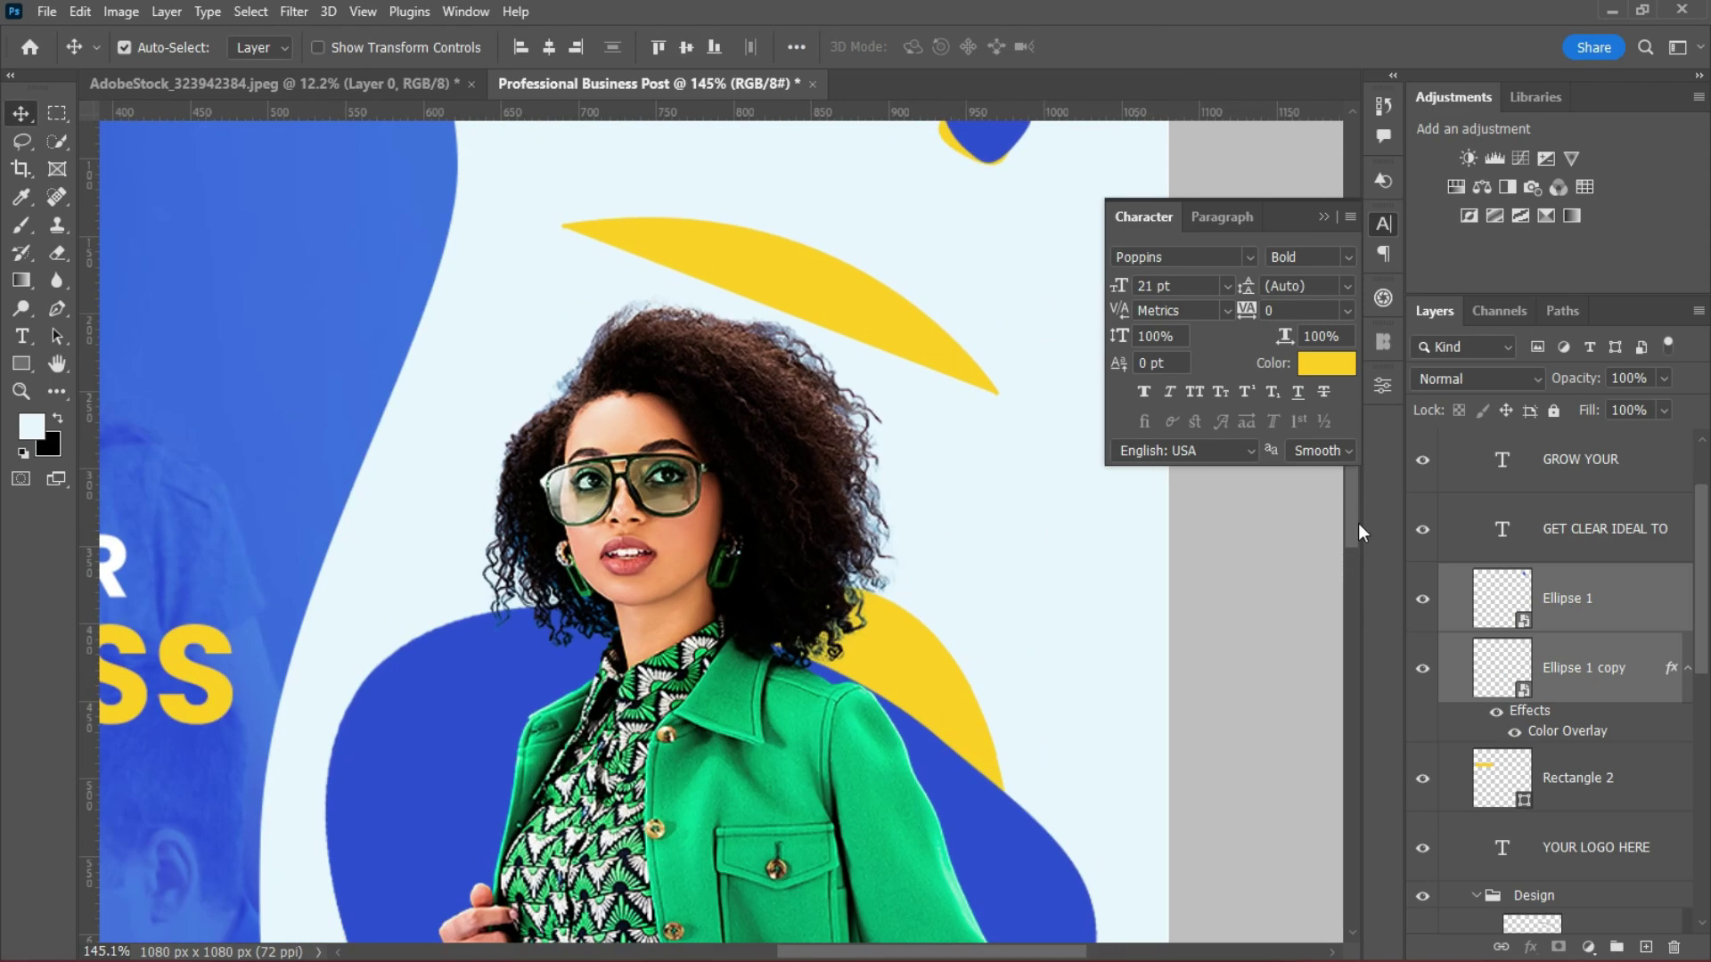
scroll(1361, 532, "up", 5)
left_click_drag(976, 348, 1011, 278)
scroll(1065, 510, "down", 3)
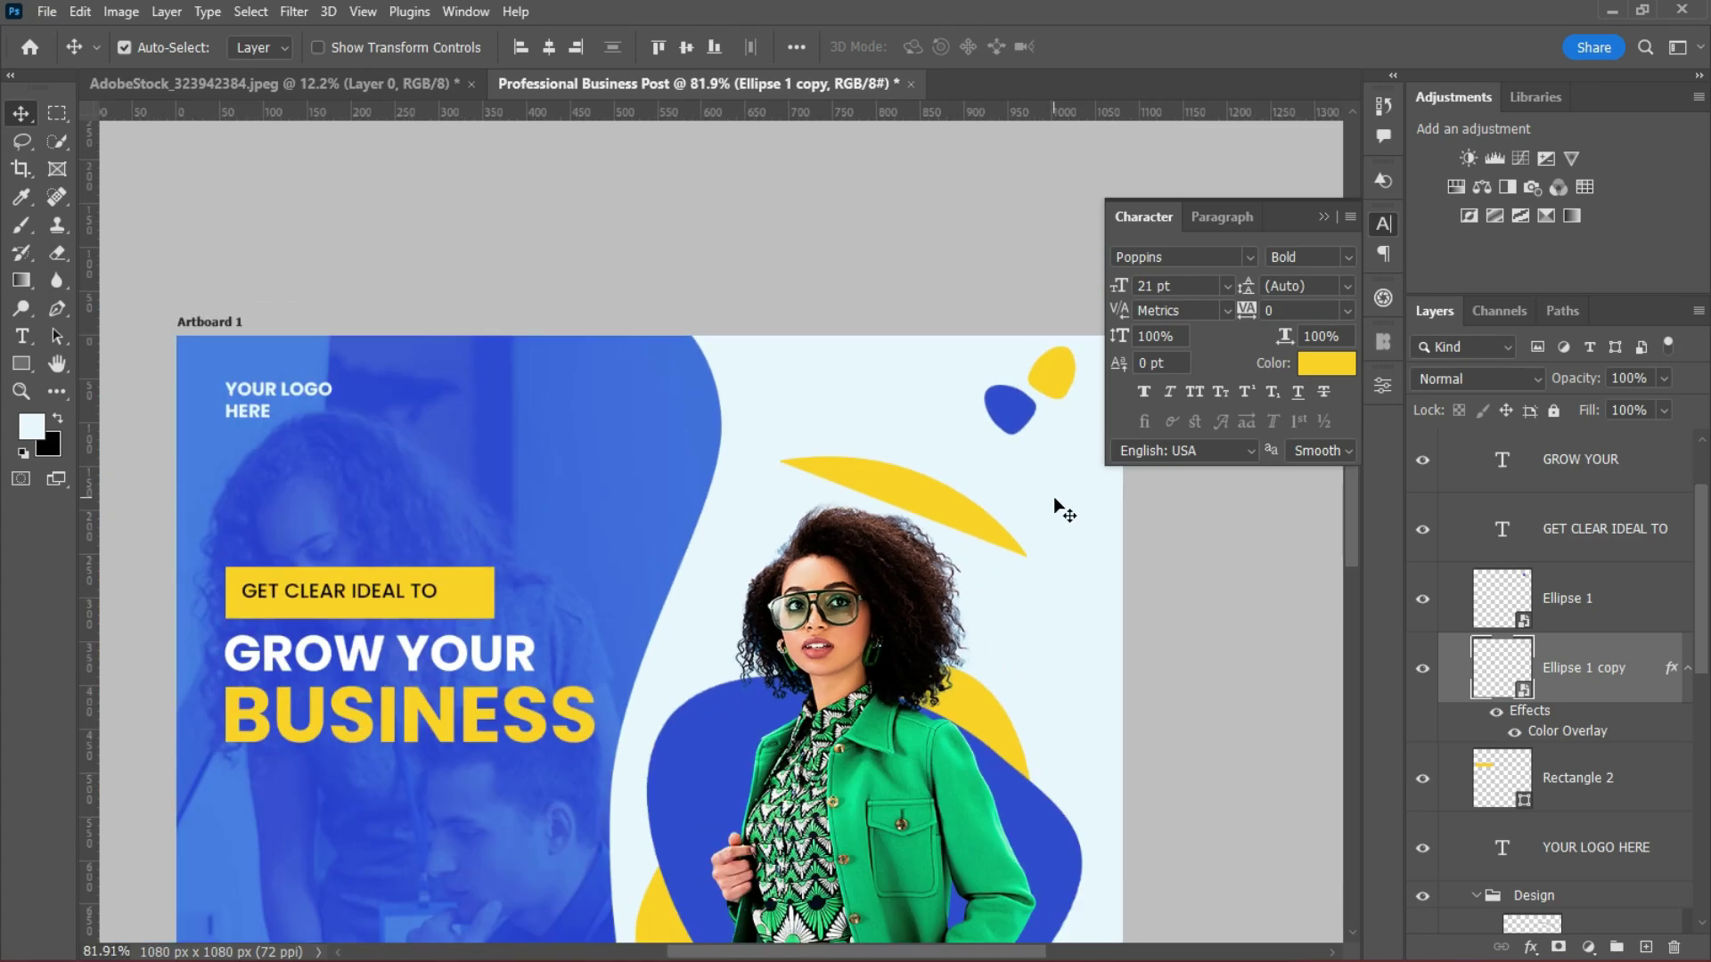
Place a duplicate of the small yellow shape on the blue panel below the "BUSINESS" text.
scroll(1065, 510, "down", 3)
left_click_drag(1054, 419, 580, 727)
mouse_move(1034, 451)
left_mouse_down()
mouse_move(615, 727)
mouse_move(1050, 453)
mouse_move(1052, 468)
left_mouse_up()
left_click_drag(579, 726, 1067, 429)
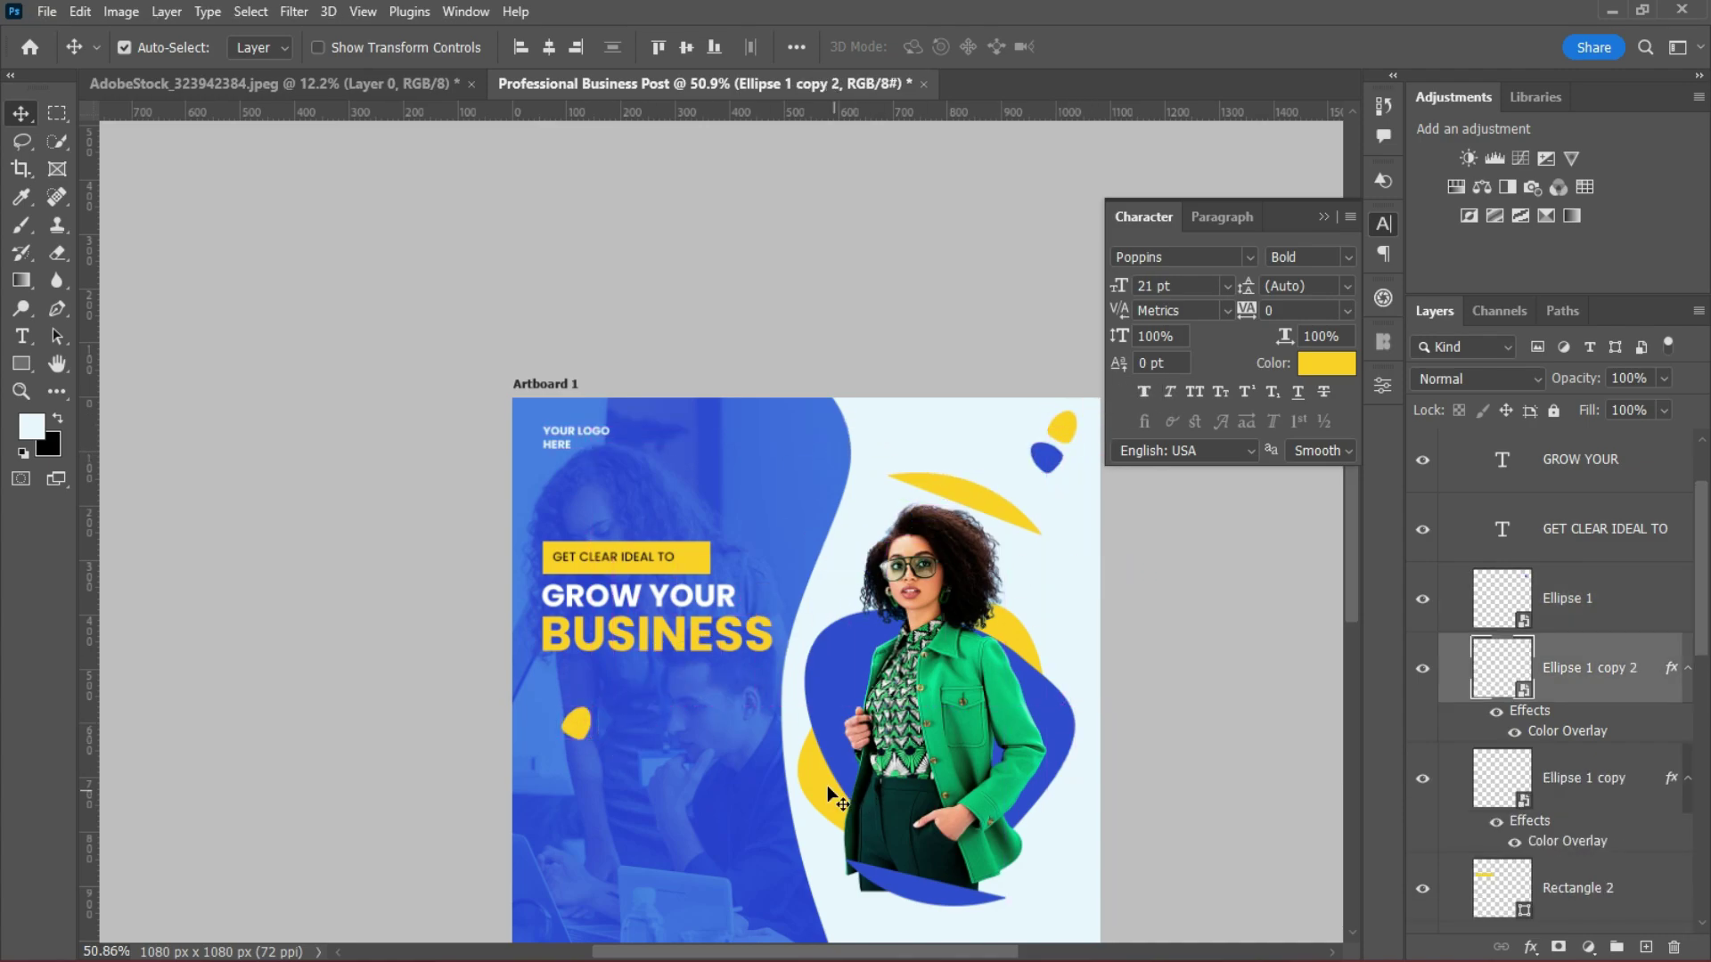
scroll(836, 796, "down", 1)
left_click(1341, 575)
scroll(843, 747, "up", 1)
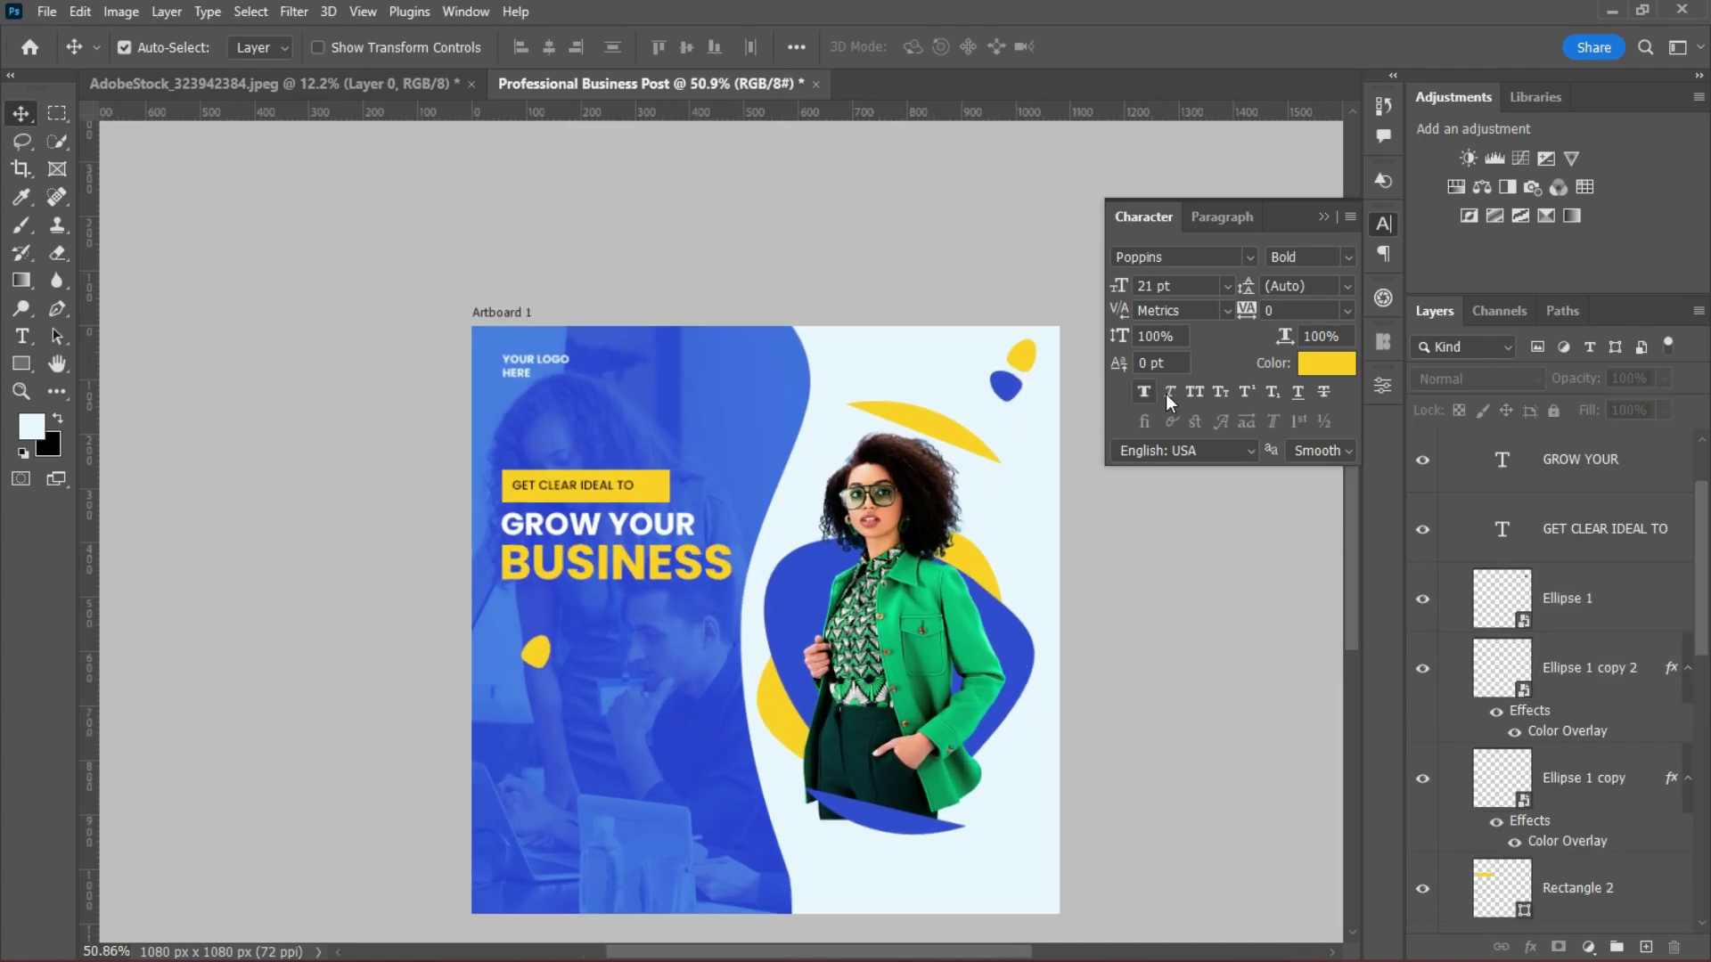
Clip Layer 2 to the large Ellipse 1 again, and lock and collapse the Design group.
left_click(1324, 216)
left_click(904, 682)
scroll(1704, 820, "down", 3)
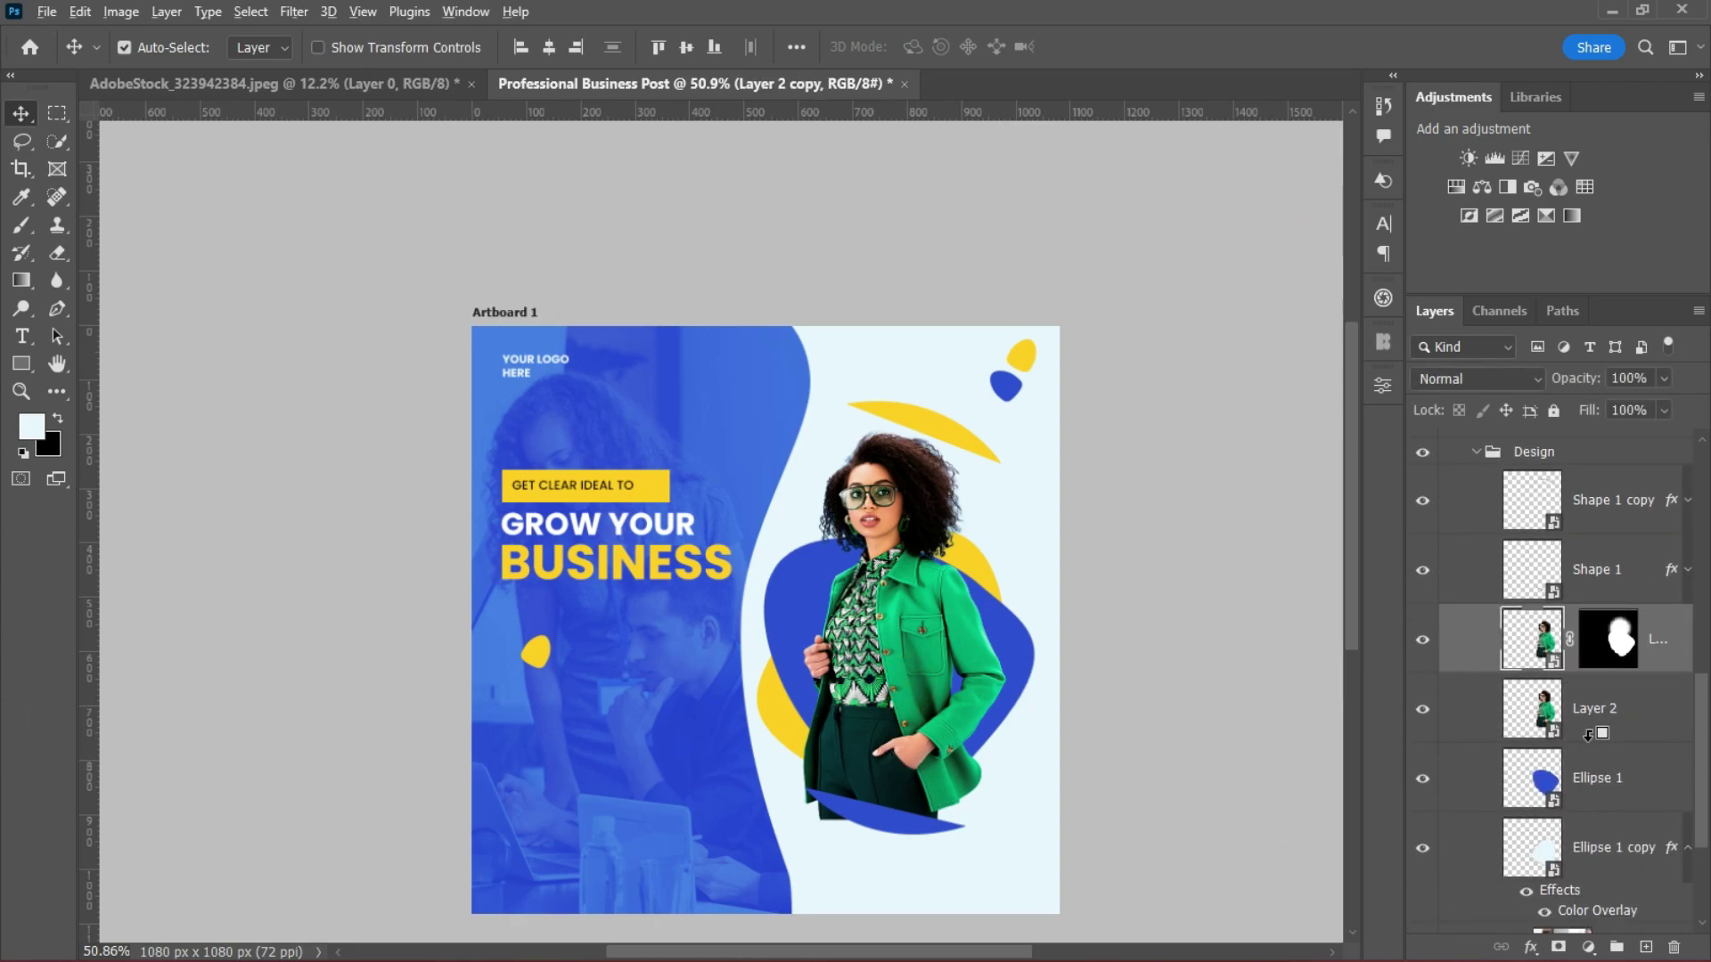
left_click(1597, 738, "alt")
left_click(1260, 802)
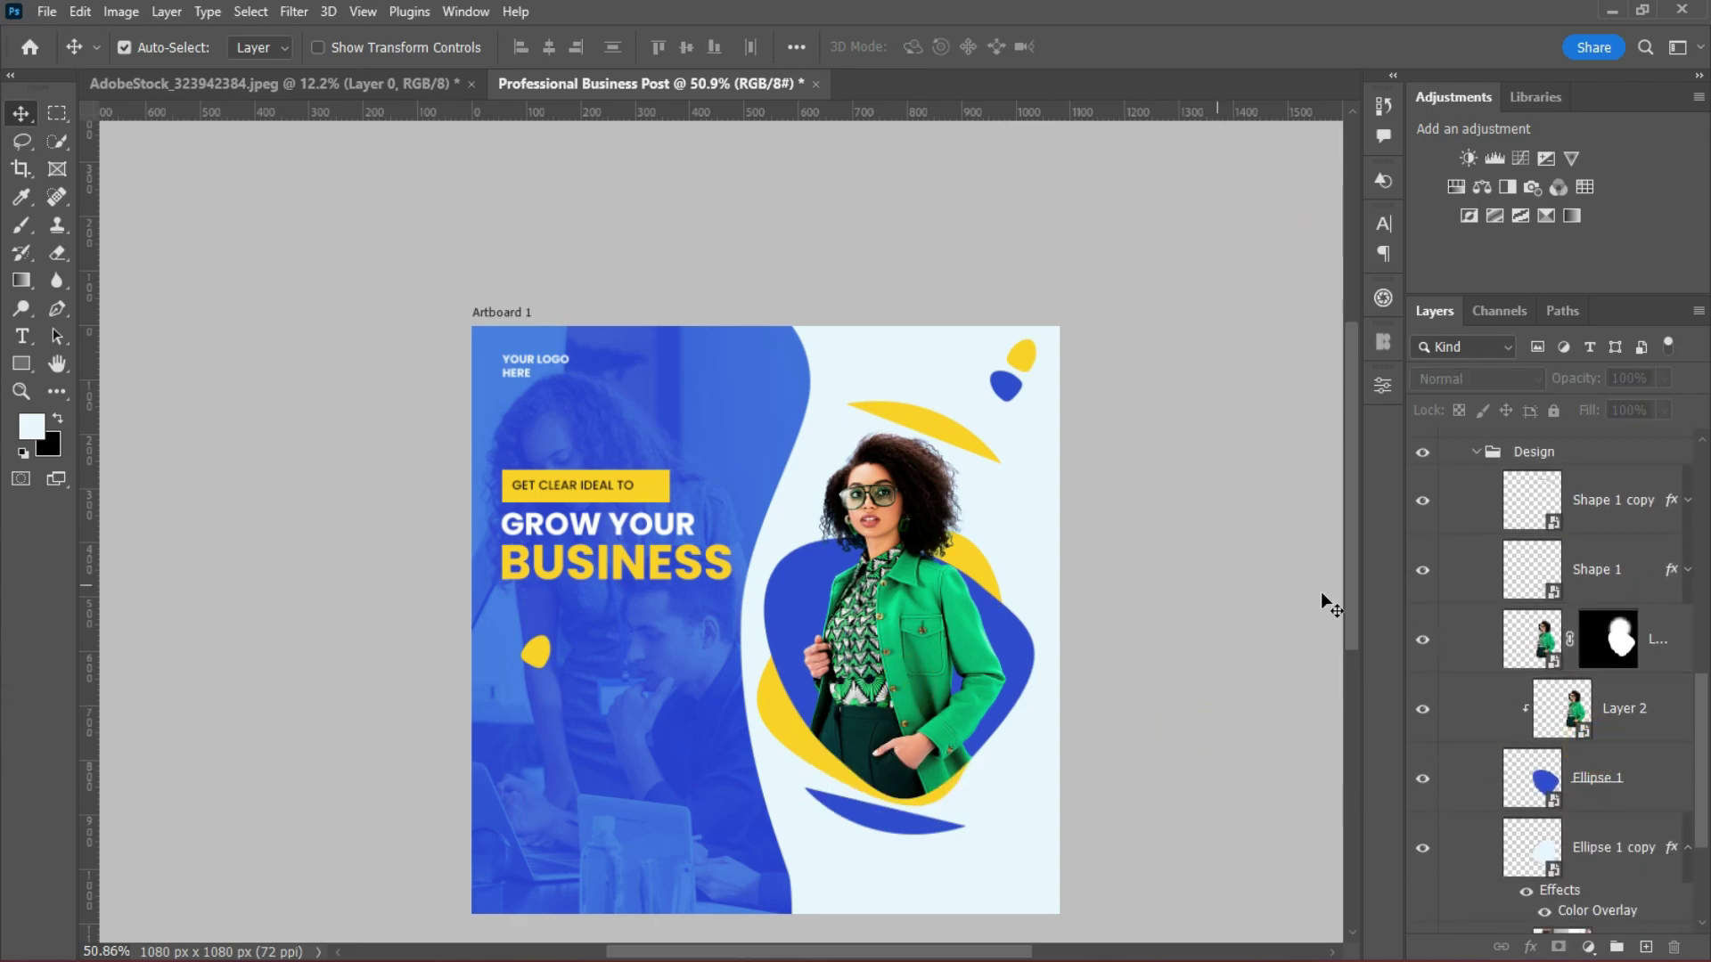
left_click(1533, 451)
left_click(1476, 452)
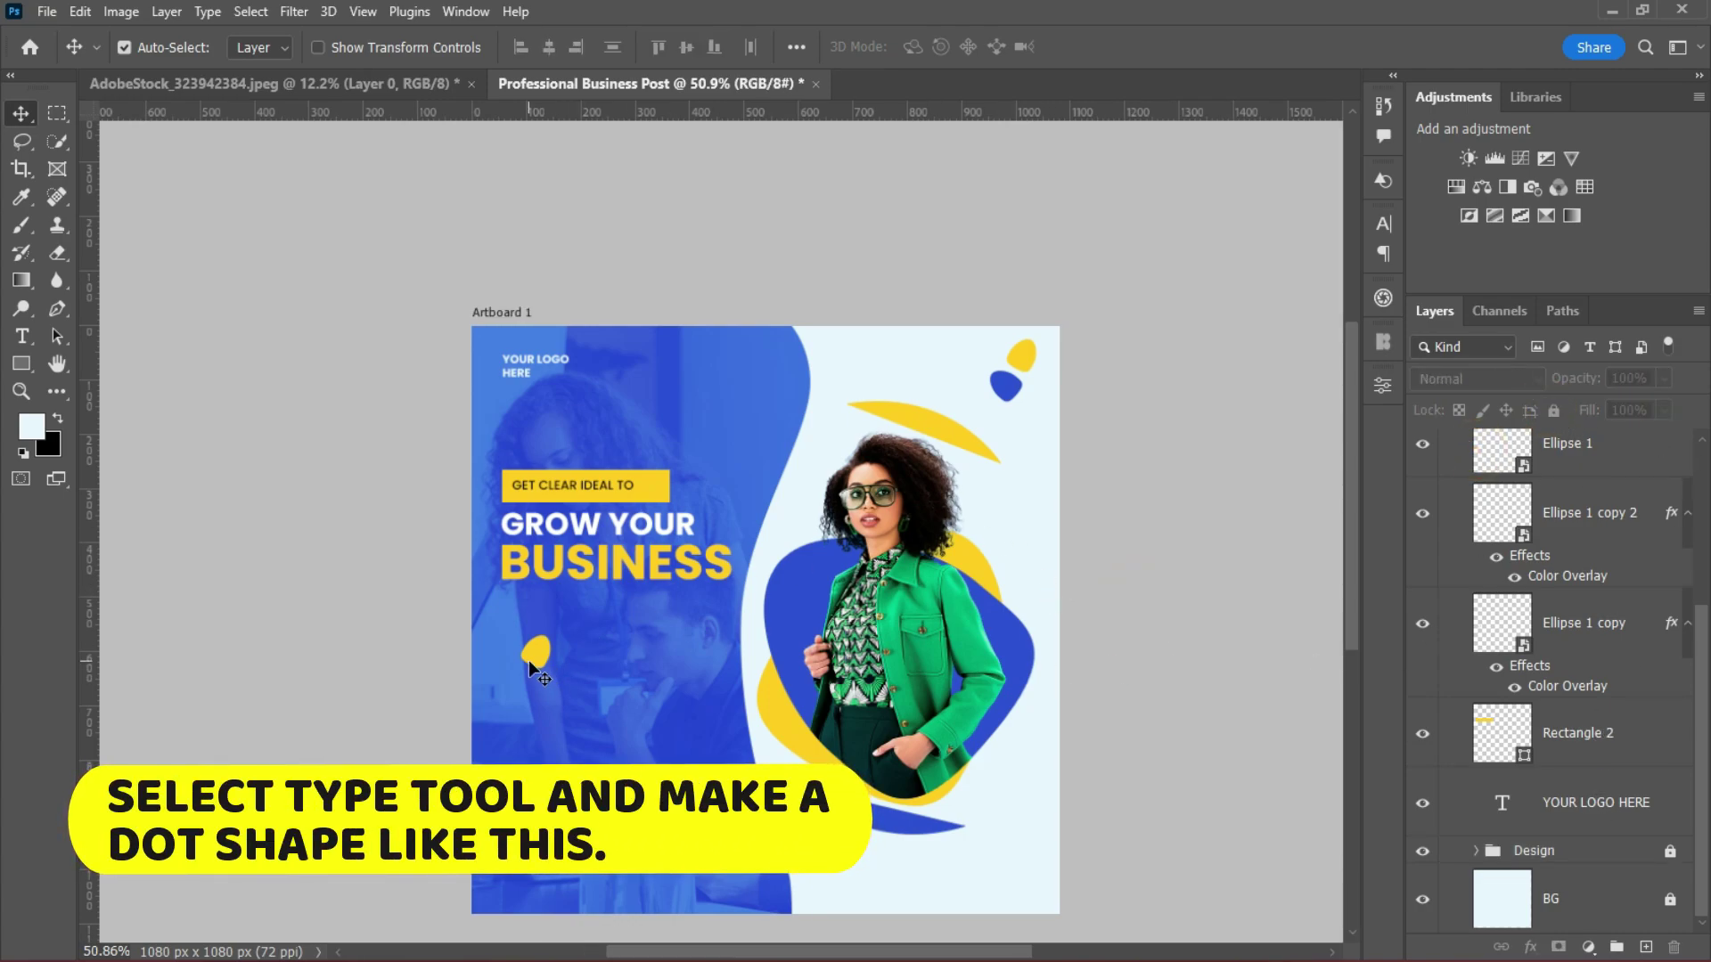
Add a four-line text made of rows of dots on the lower part of the blue panel with the Horizontal Type tool.
left_click(535, 662)
right_click(22, 336)
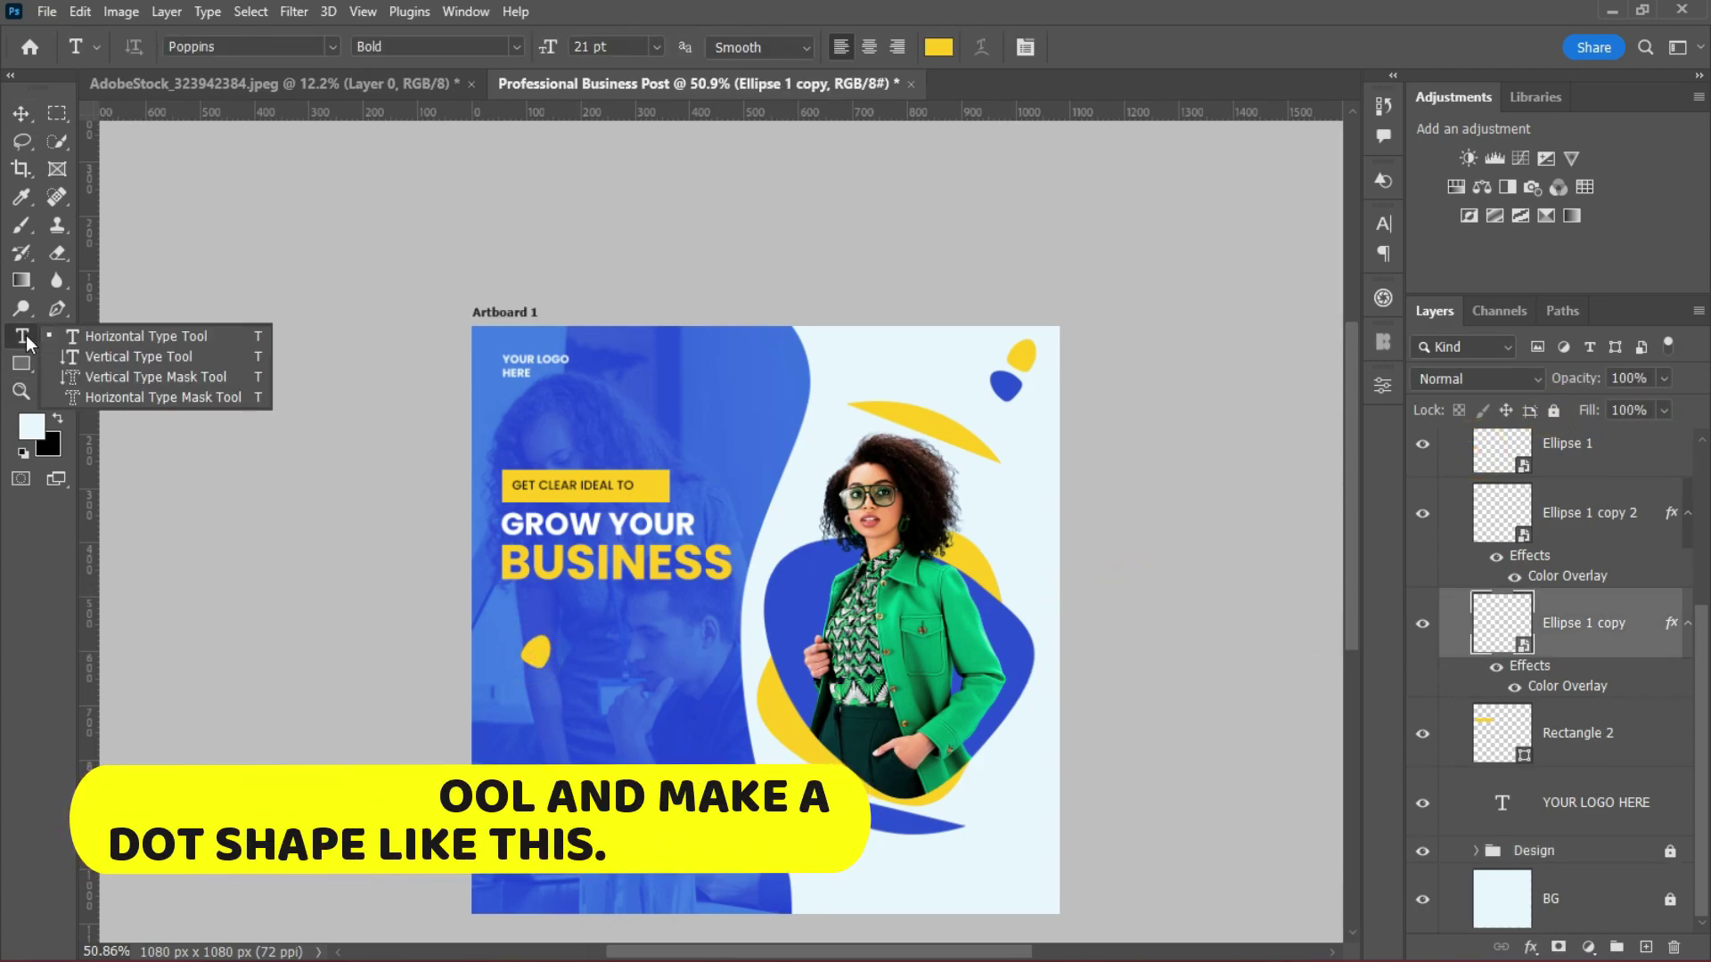
left_click(107, 337)
left_click(541, 755)
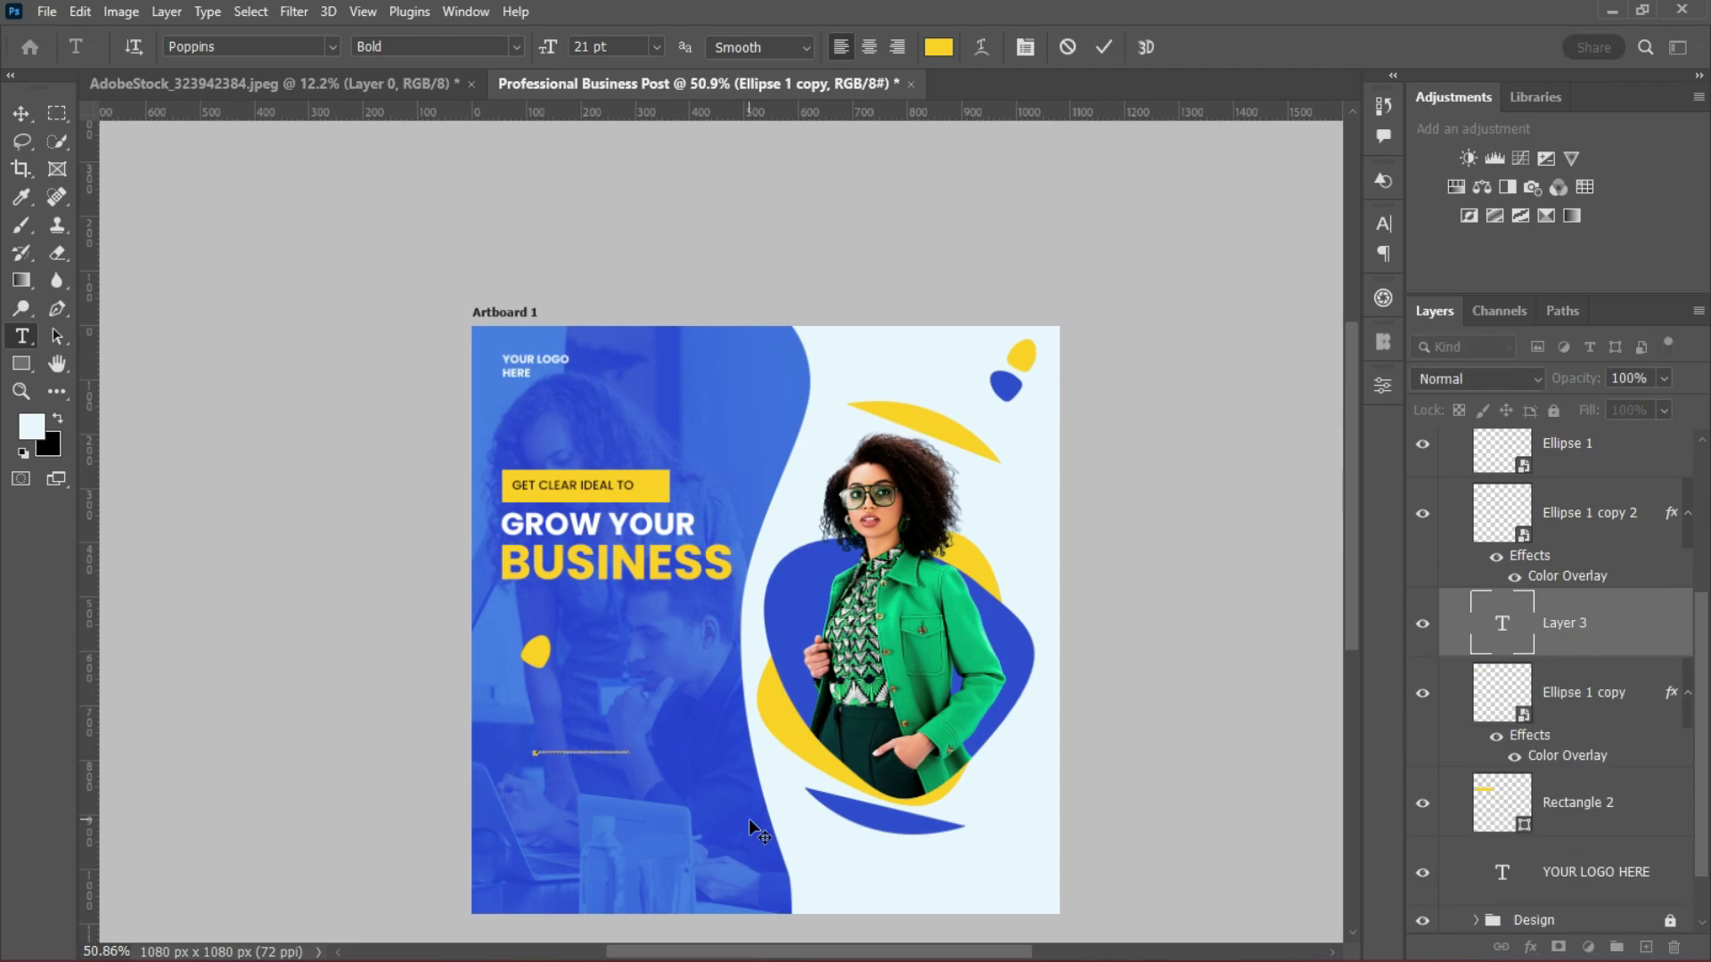
key("BackSpace")
key("BackSpace")
key("BackSpace")
key("BackSpace")
key("BackSpace")
key("BackSpace")
key("Return")
type("Lorem ipsum dolor sit")
key("Return")
type("amet consectetur adip")
key("Return")
type("iscing elit sed do eiusm")
left_click(1103, 46)
key("v")
Set the dot text to 30 pt with the ExtraBold font style.
left_click(1384, 223)
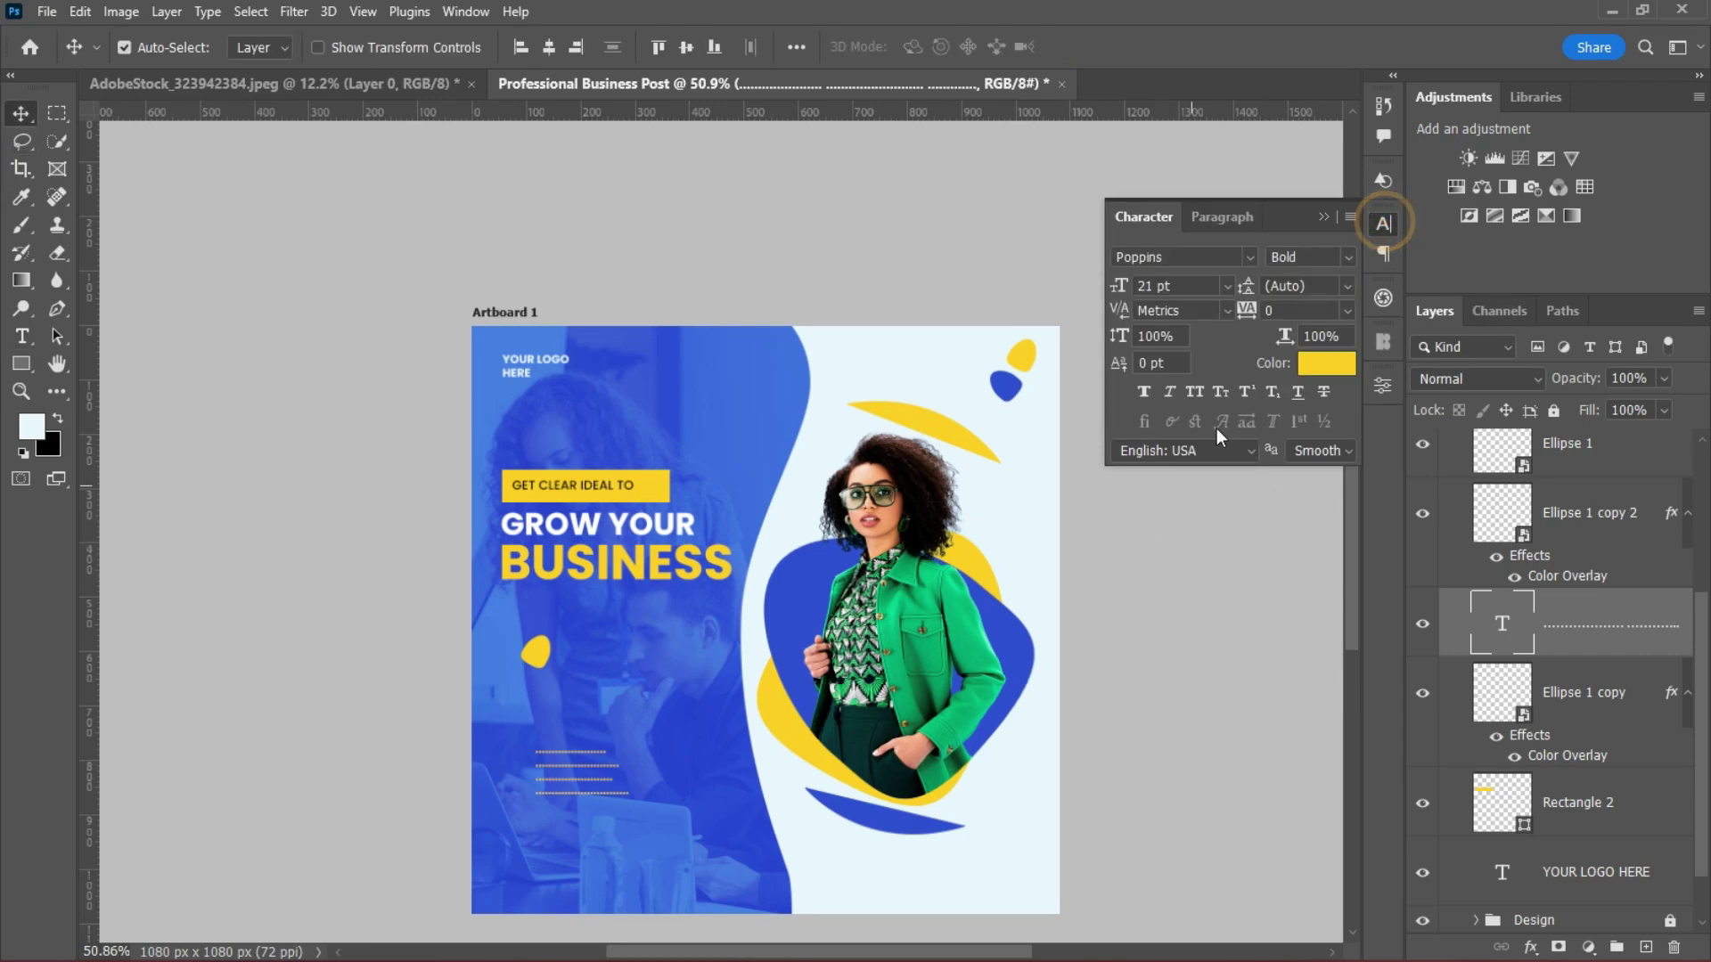
left_click(1226, 285)
left_click(1175, 522)
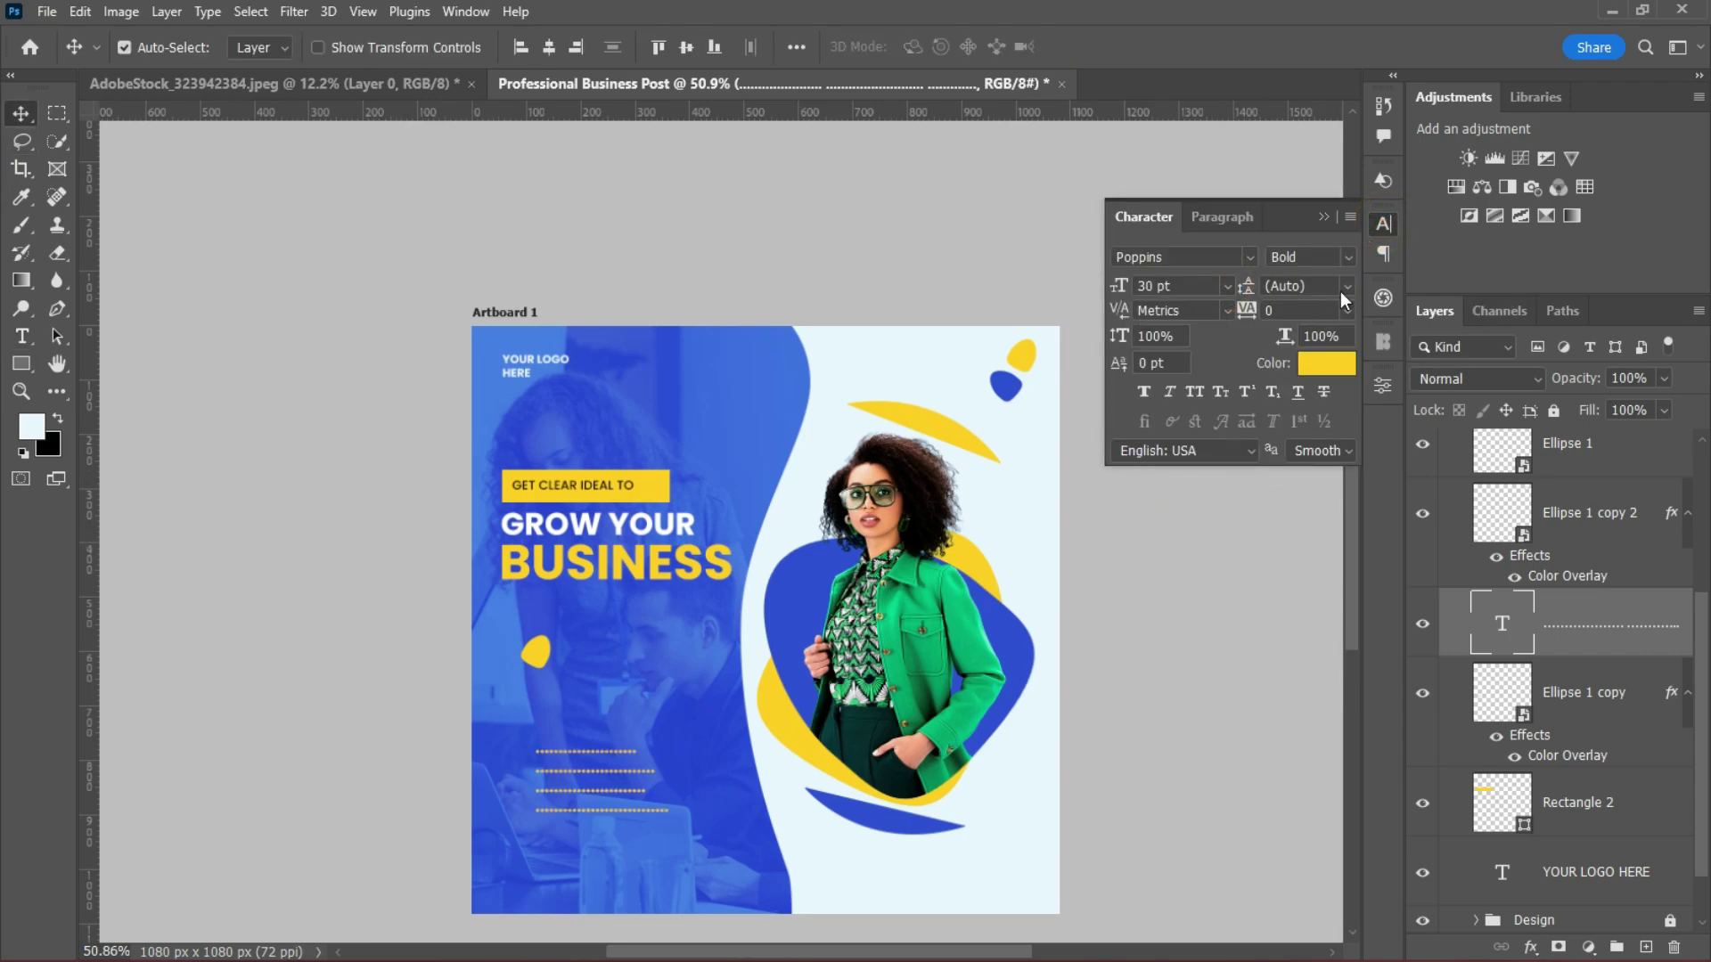
left_click(1349, 256)
left_click(1345, 259)
left_click(1346, 258)
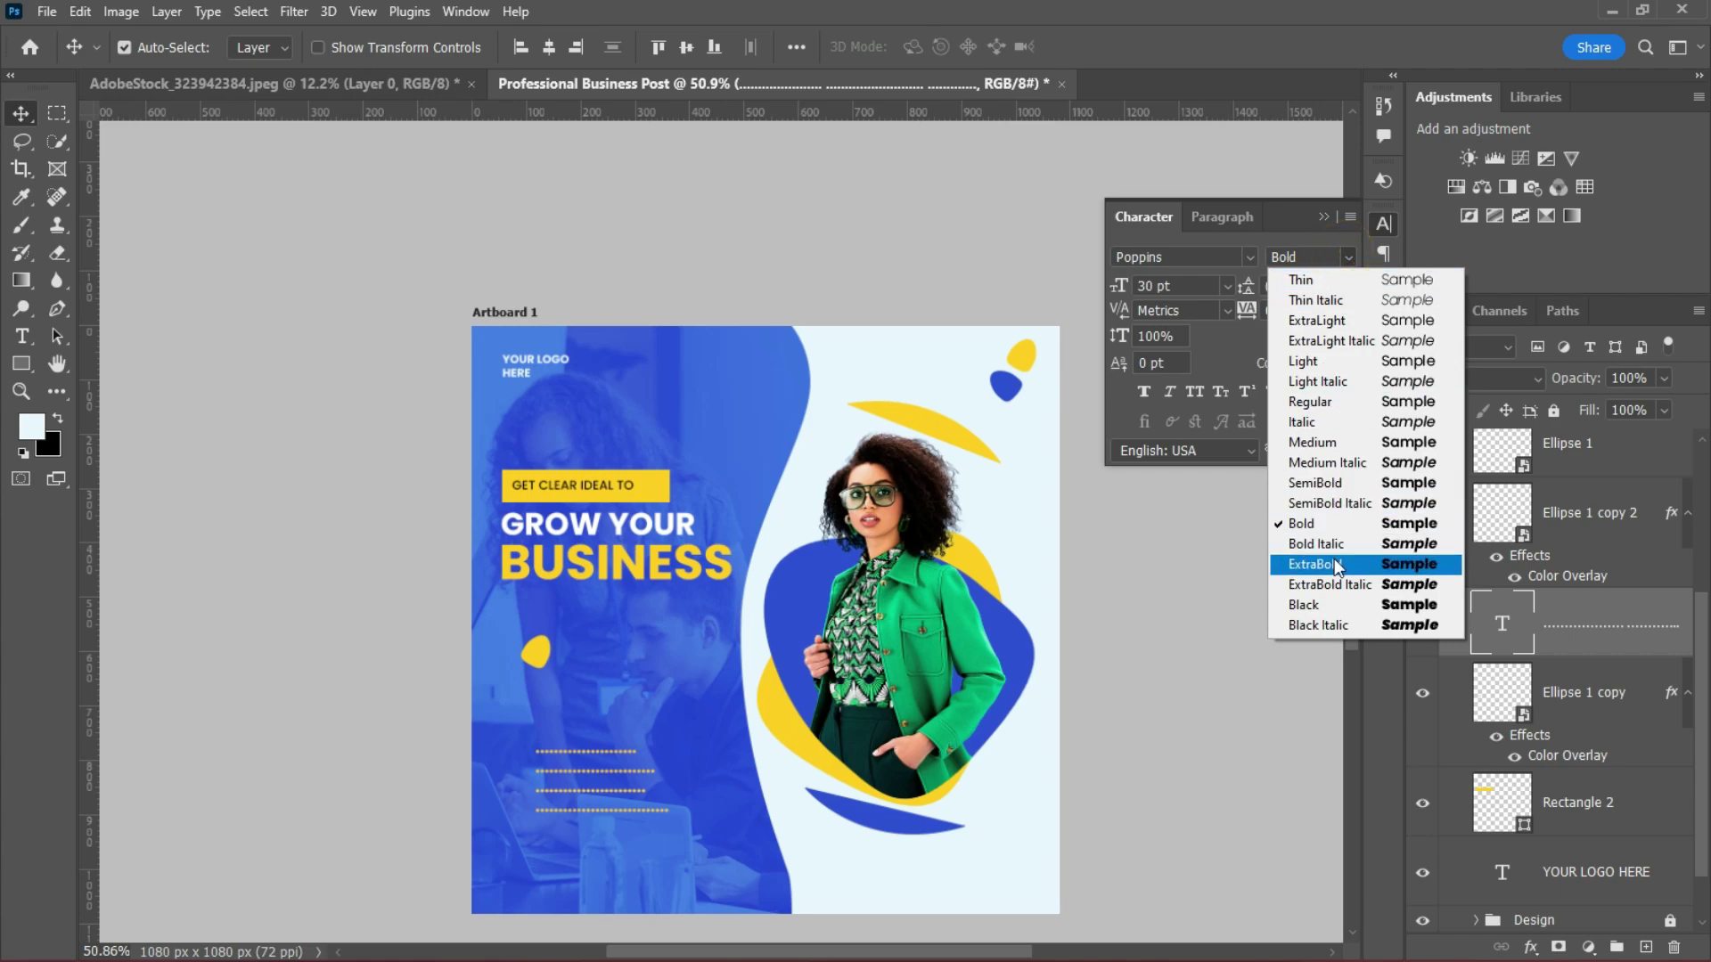
left_click(1334, 563)
Set the dot text's tracking to 100 and its leading to 18 pt.
left_click(1346, 311)
left_click(1292, 538)
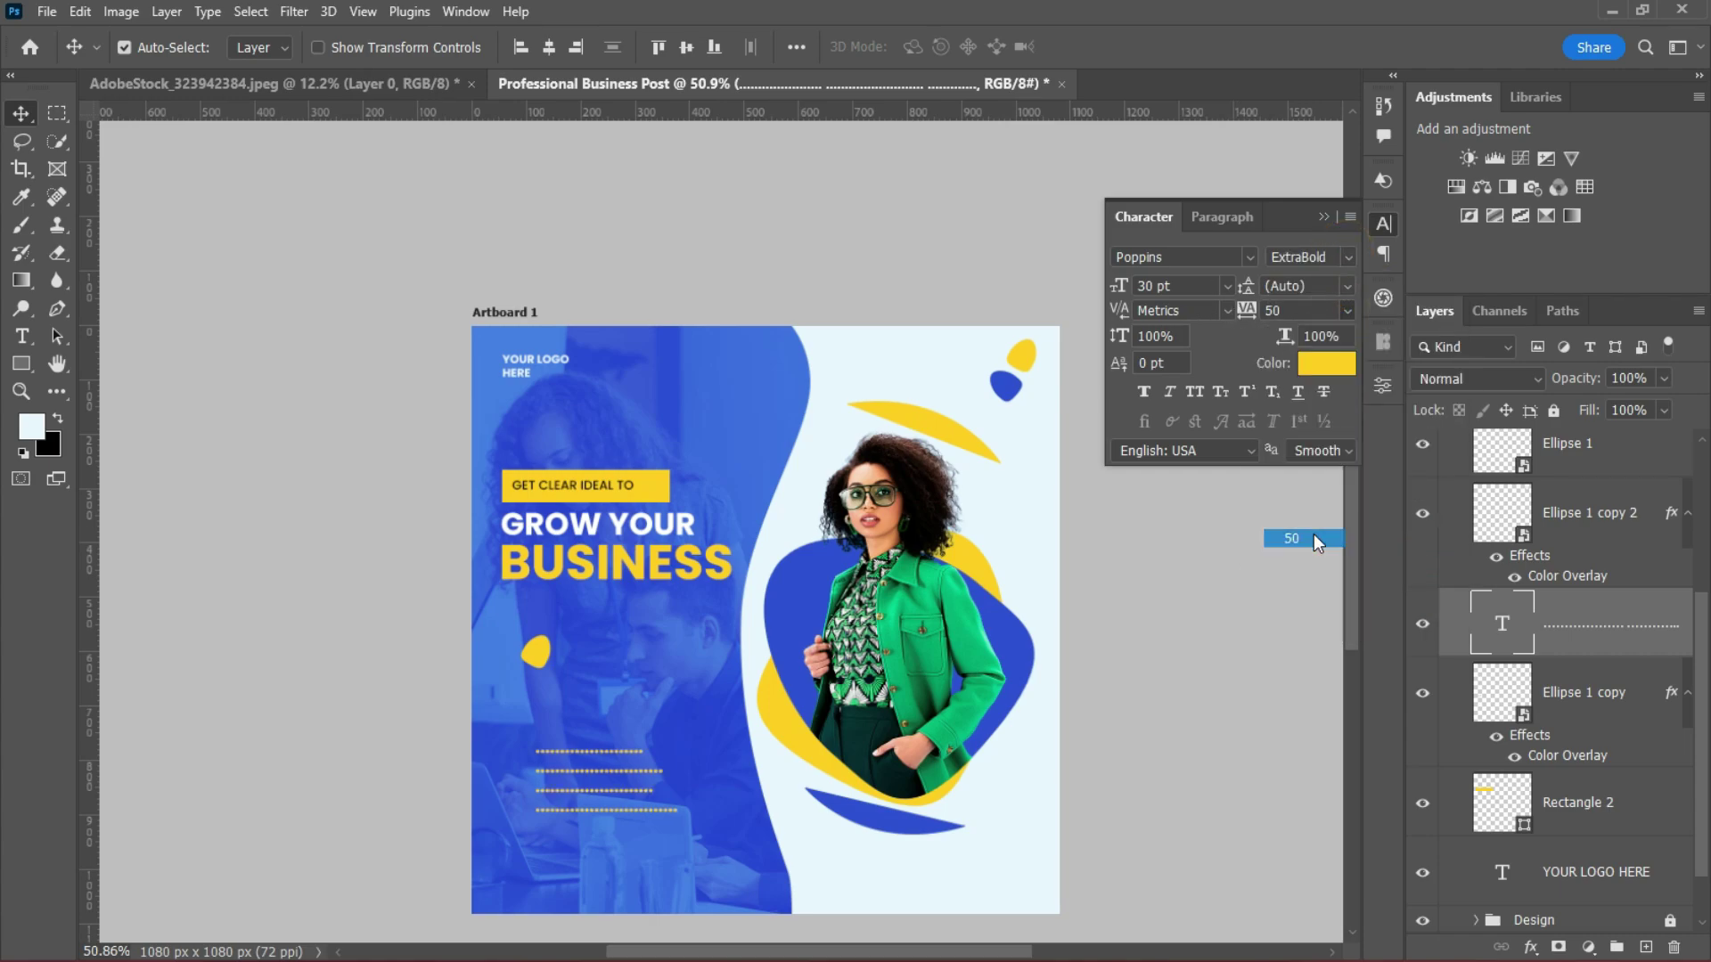
left_click(1346, 310)
left_click(1294, 575)
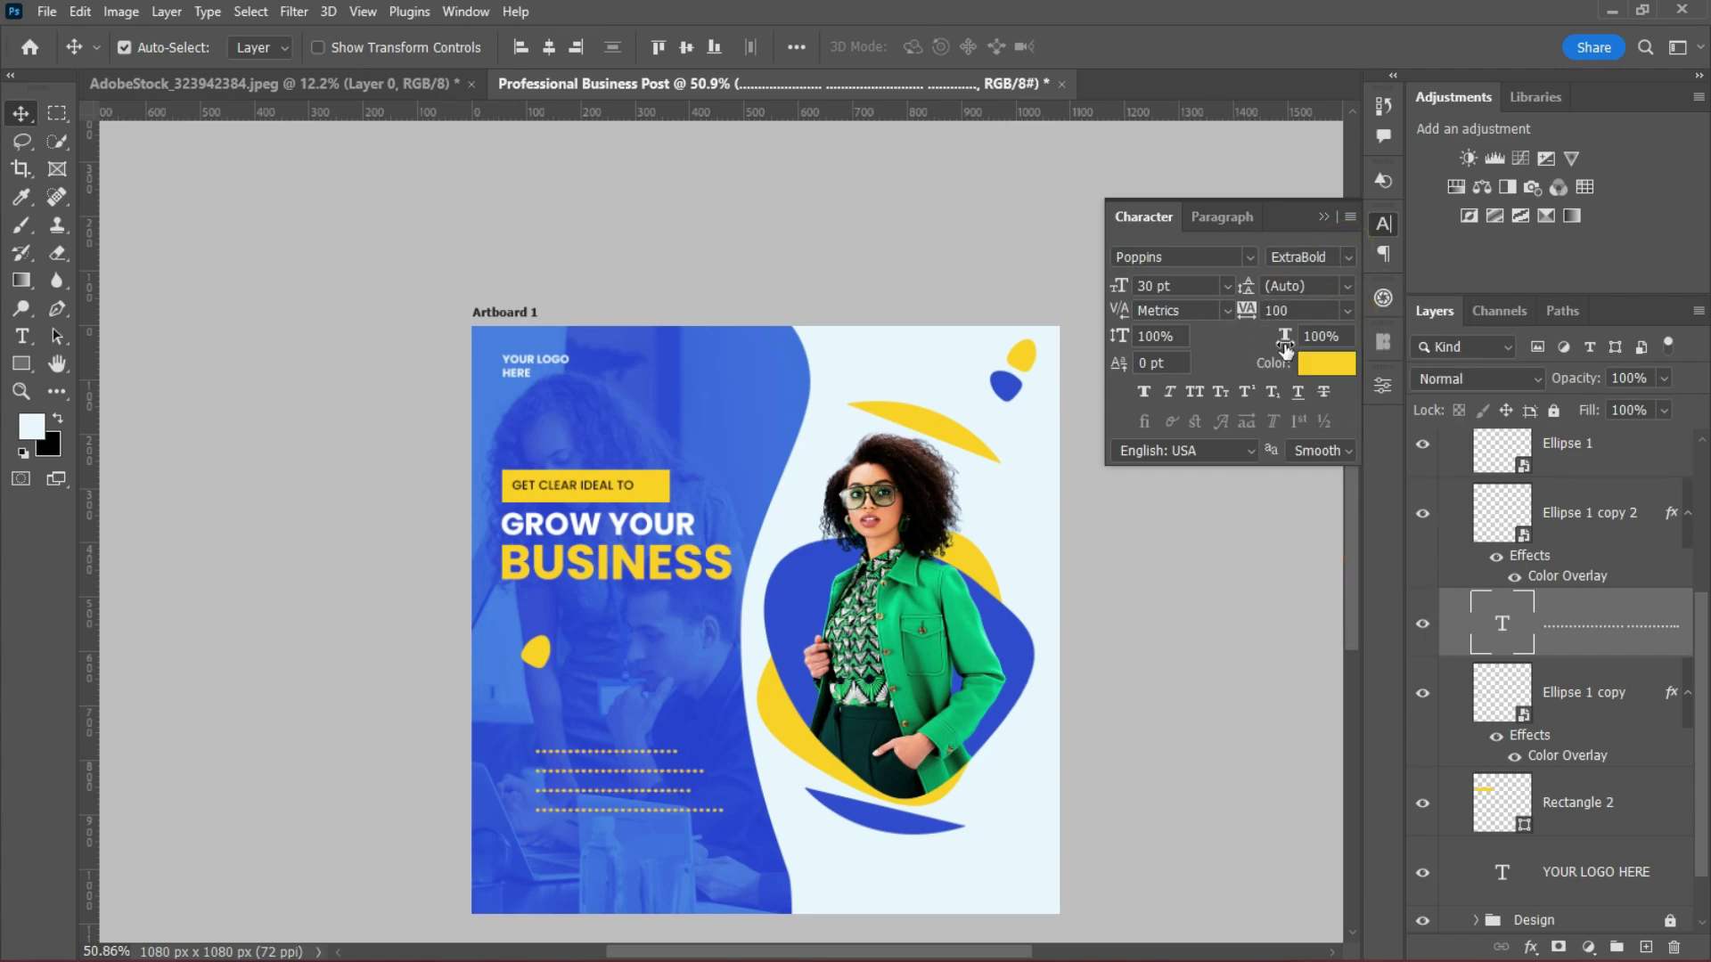
left_click(1348, 286)
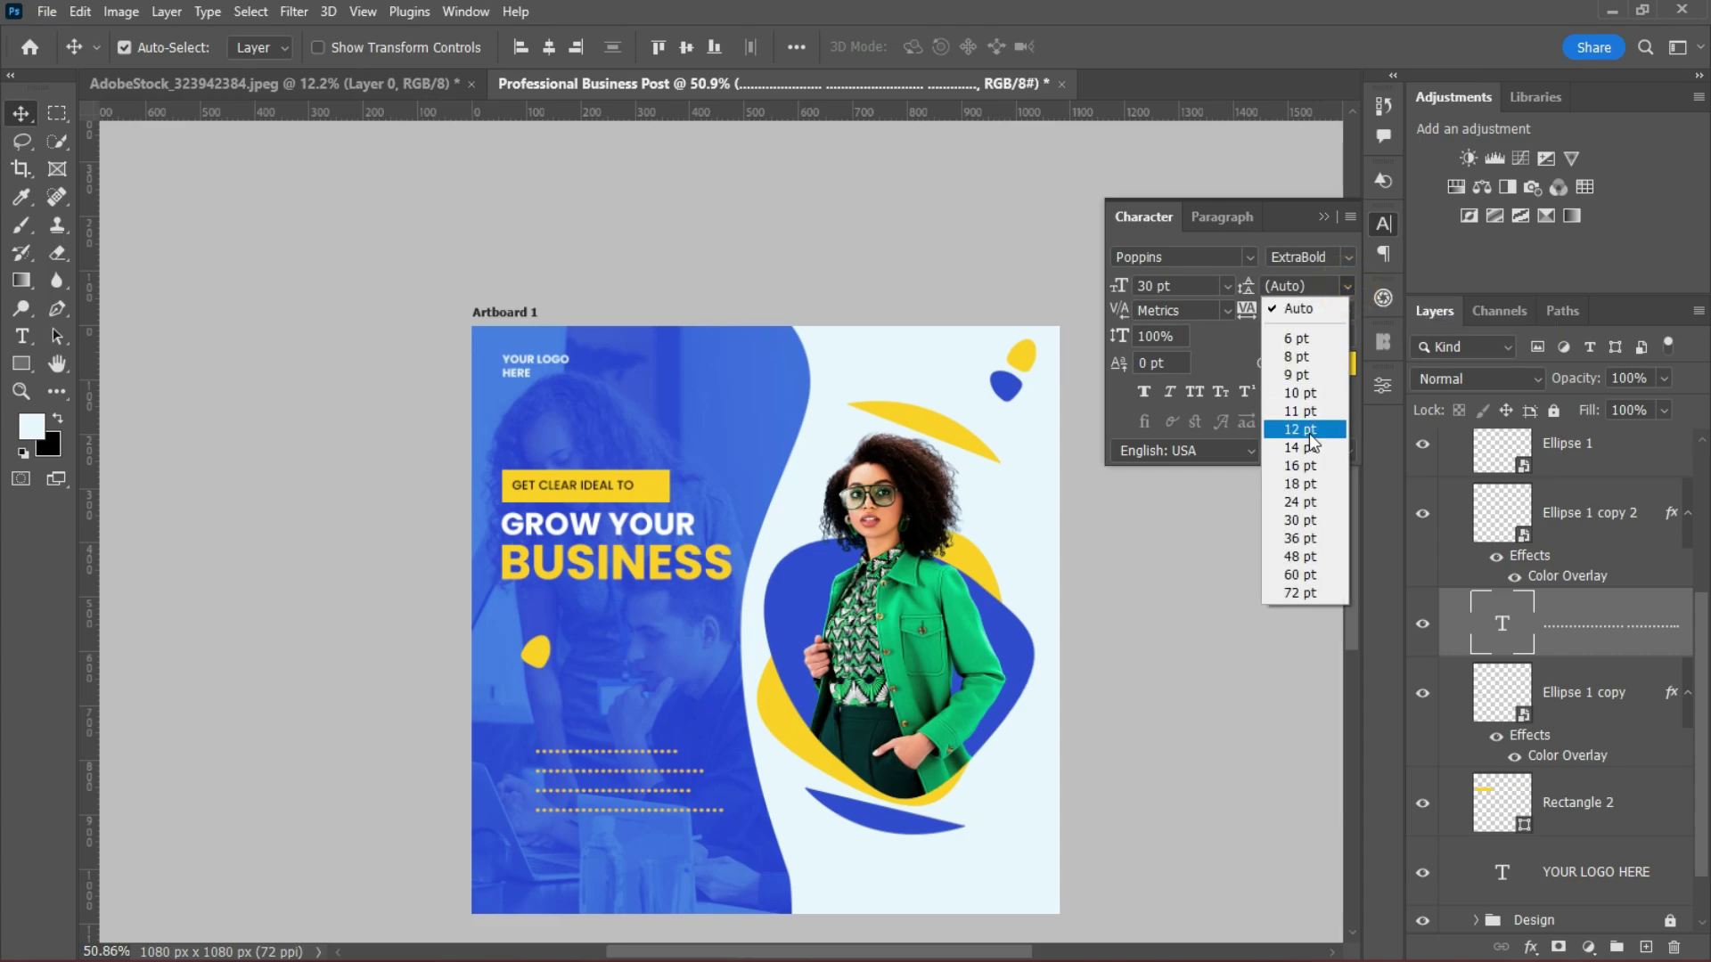
left_click(1292, 502)
left_click(1347, 286)
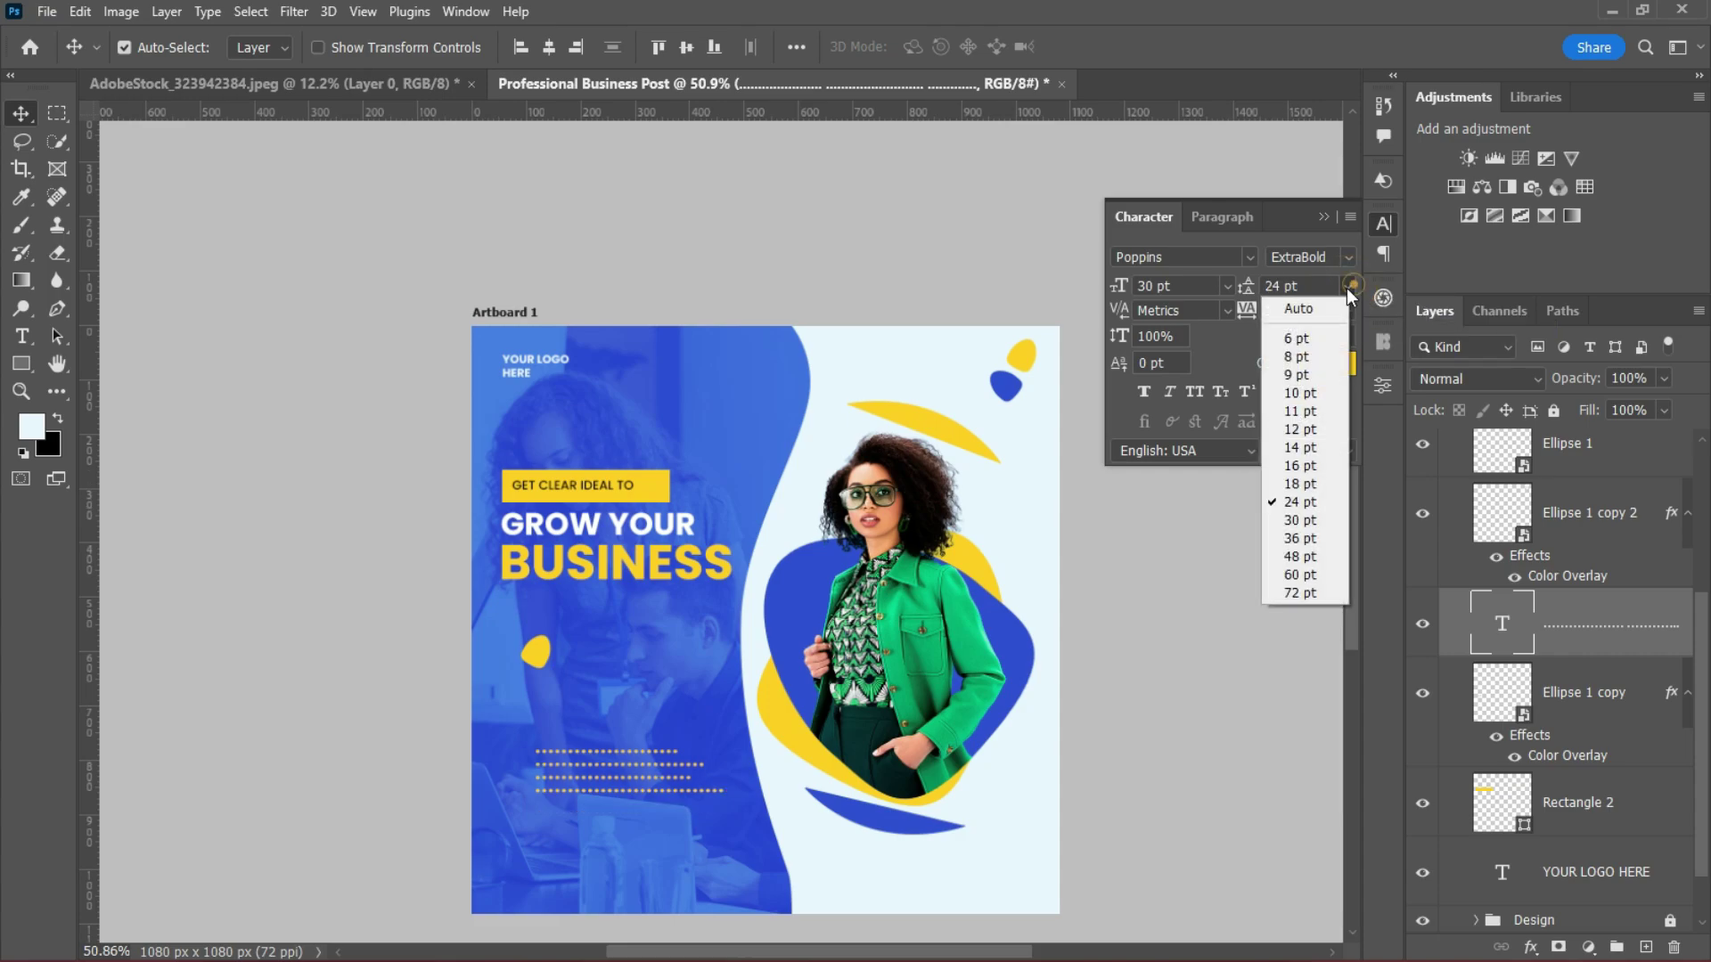
left_click(1292, 476)
Rotate the dot text to vertical and place a slightly smaller duplicate near the blue panel's left edge.
key("ctrl+t")
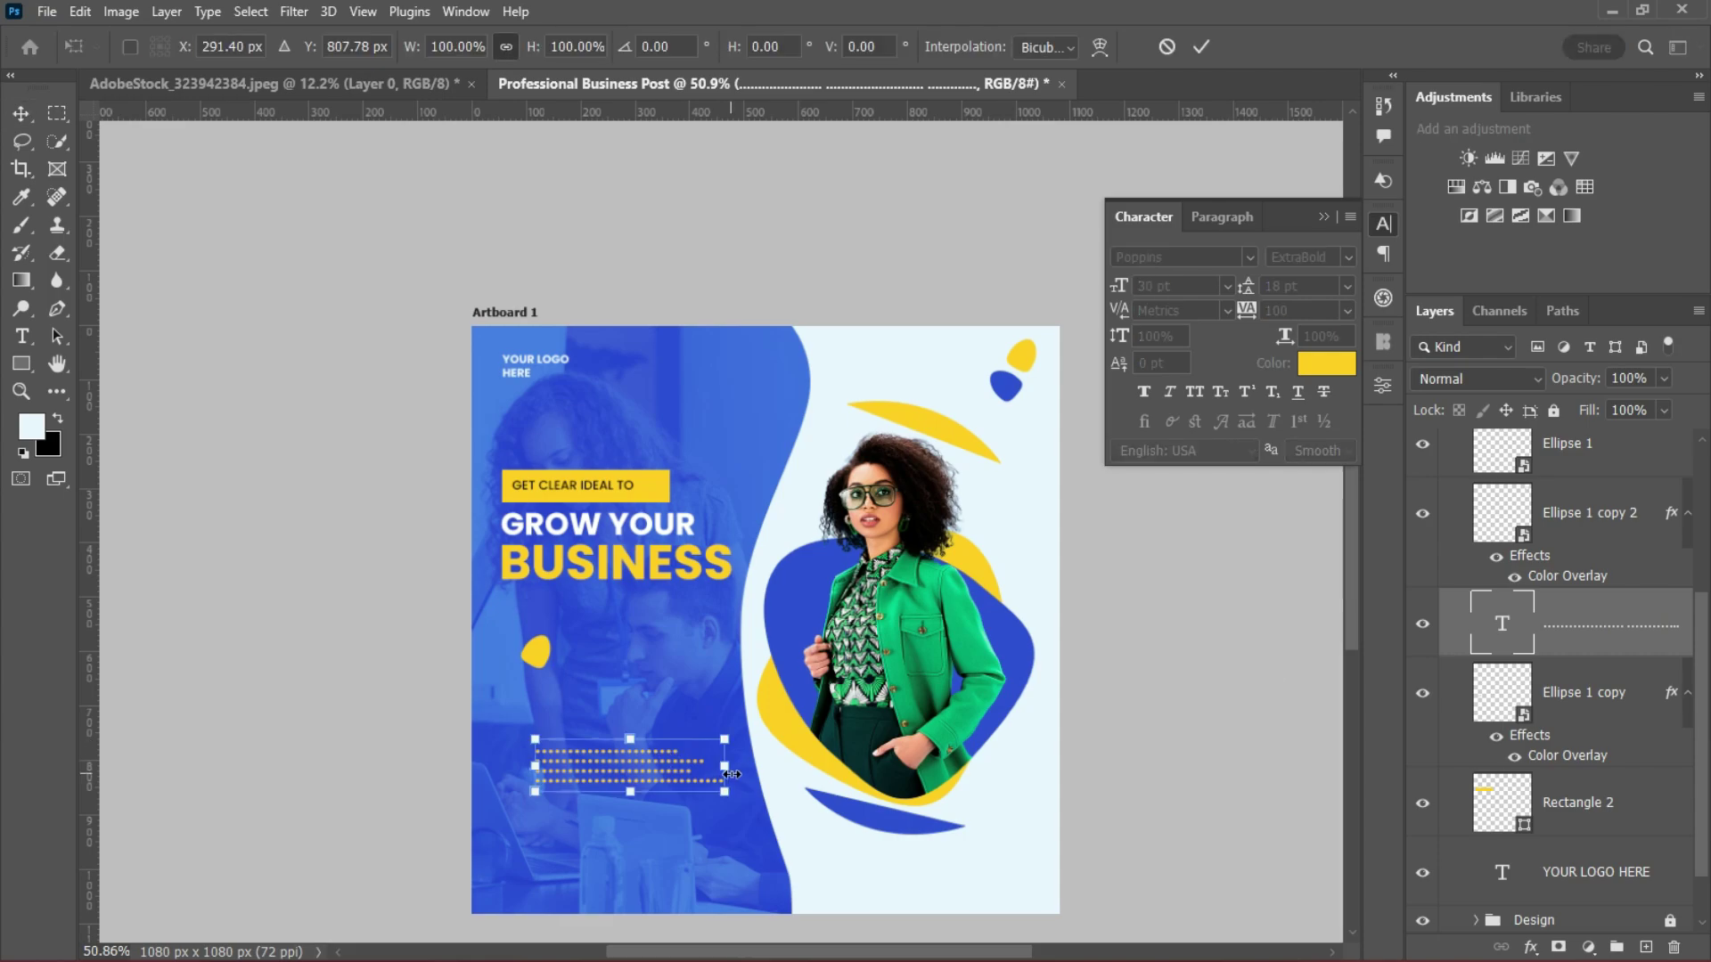
left_click_drag(724, 784, 522, 745)
left_click(1202, 46)
scroll(760, 688, "up", 2)
scroll(760, 688, "down", 1)
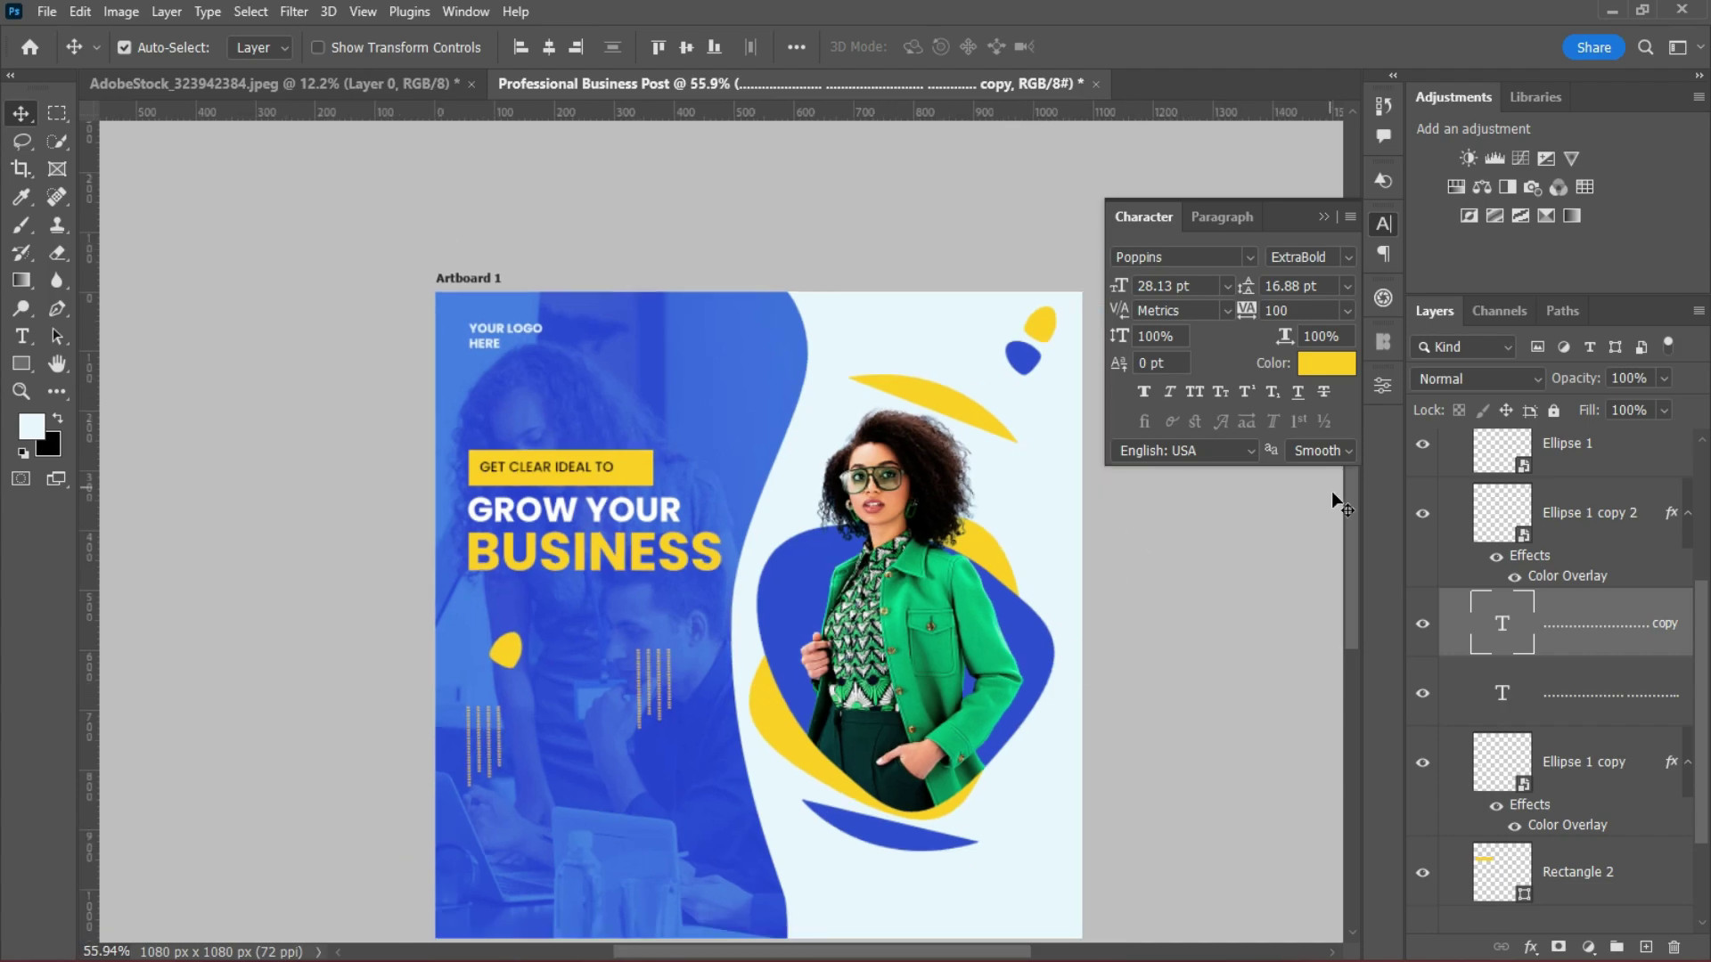
Rotate the duplicated dot text to horizontal and move it so its rows run off the artboard's left edge.
left_click(1352, 539)
left_click(1597, 493)
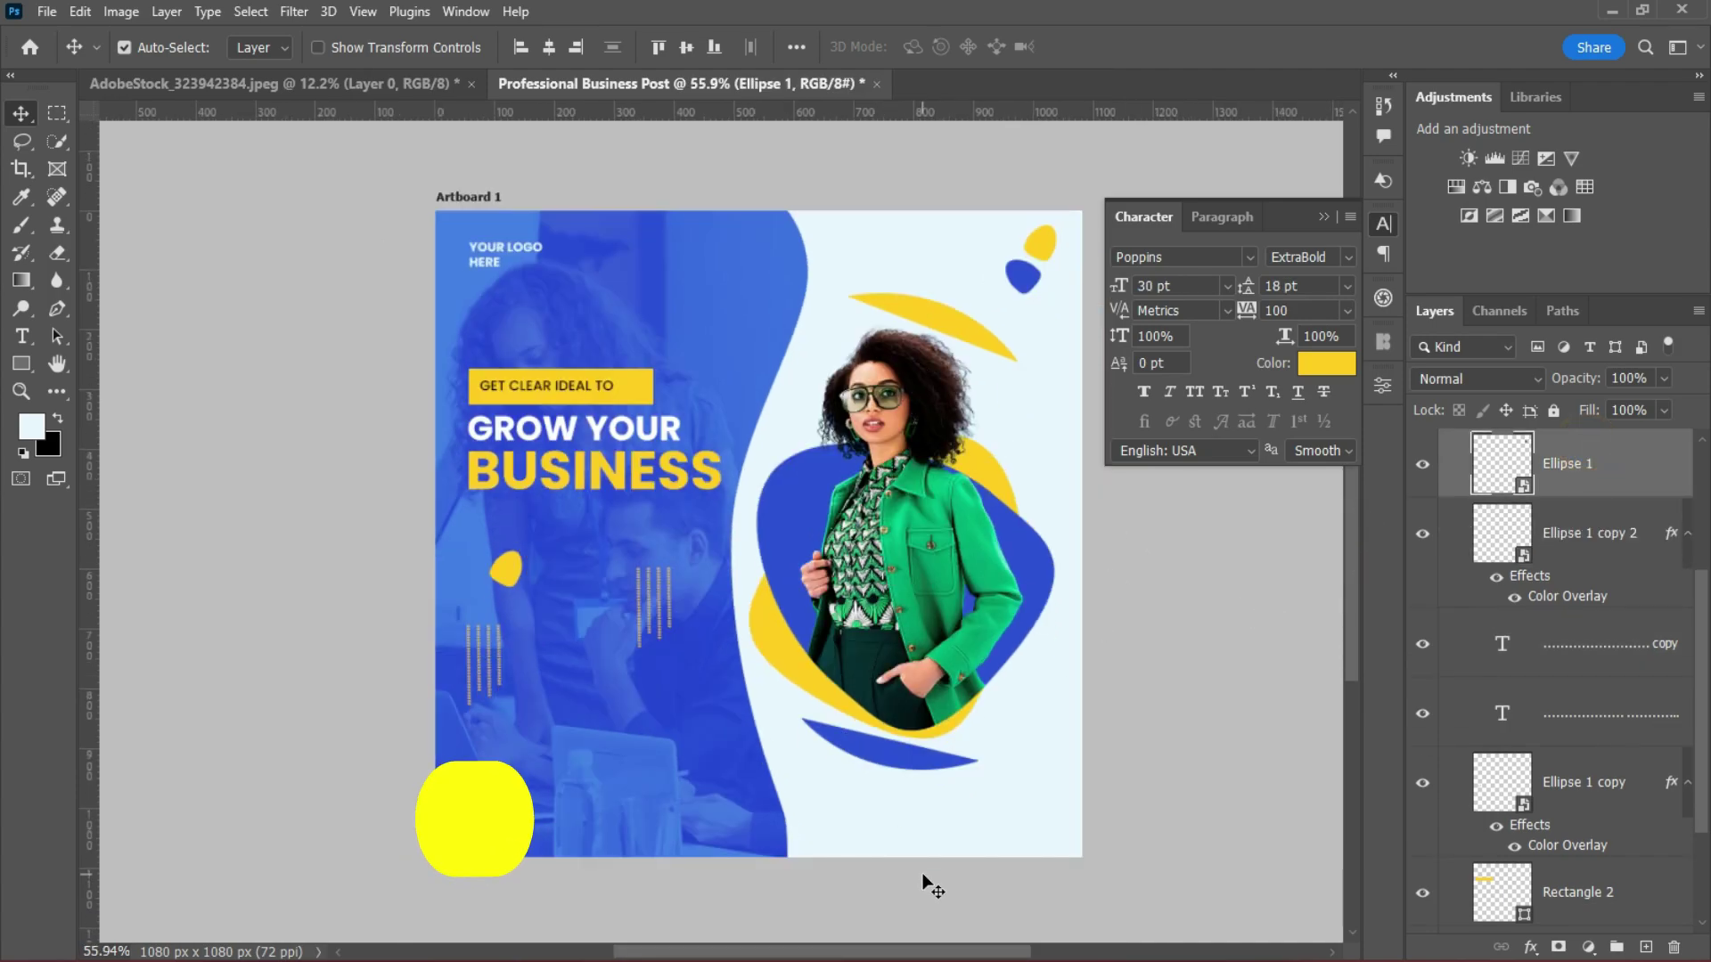
left_click(493, 664)
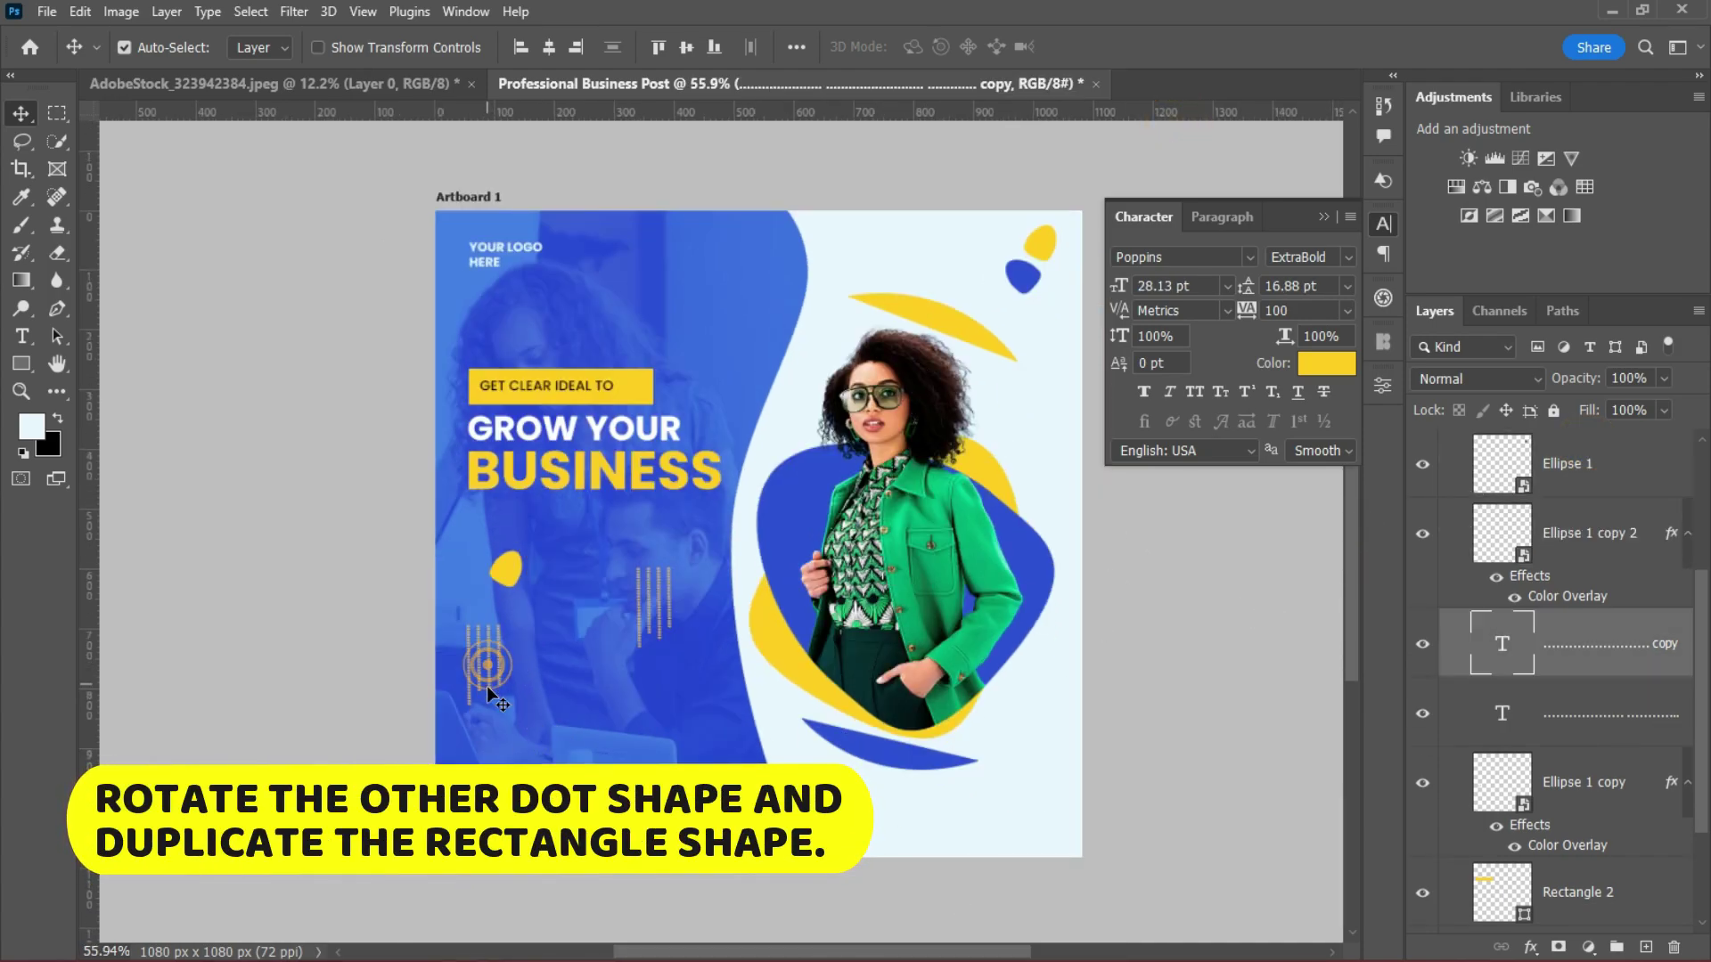
key("ctrl+t")
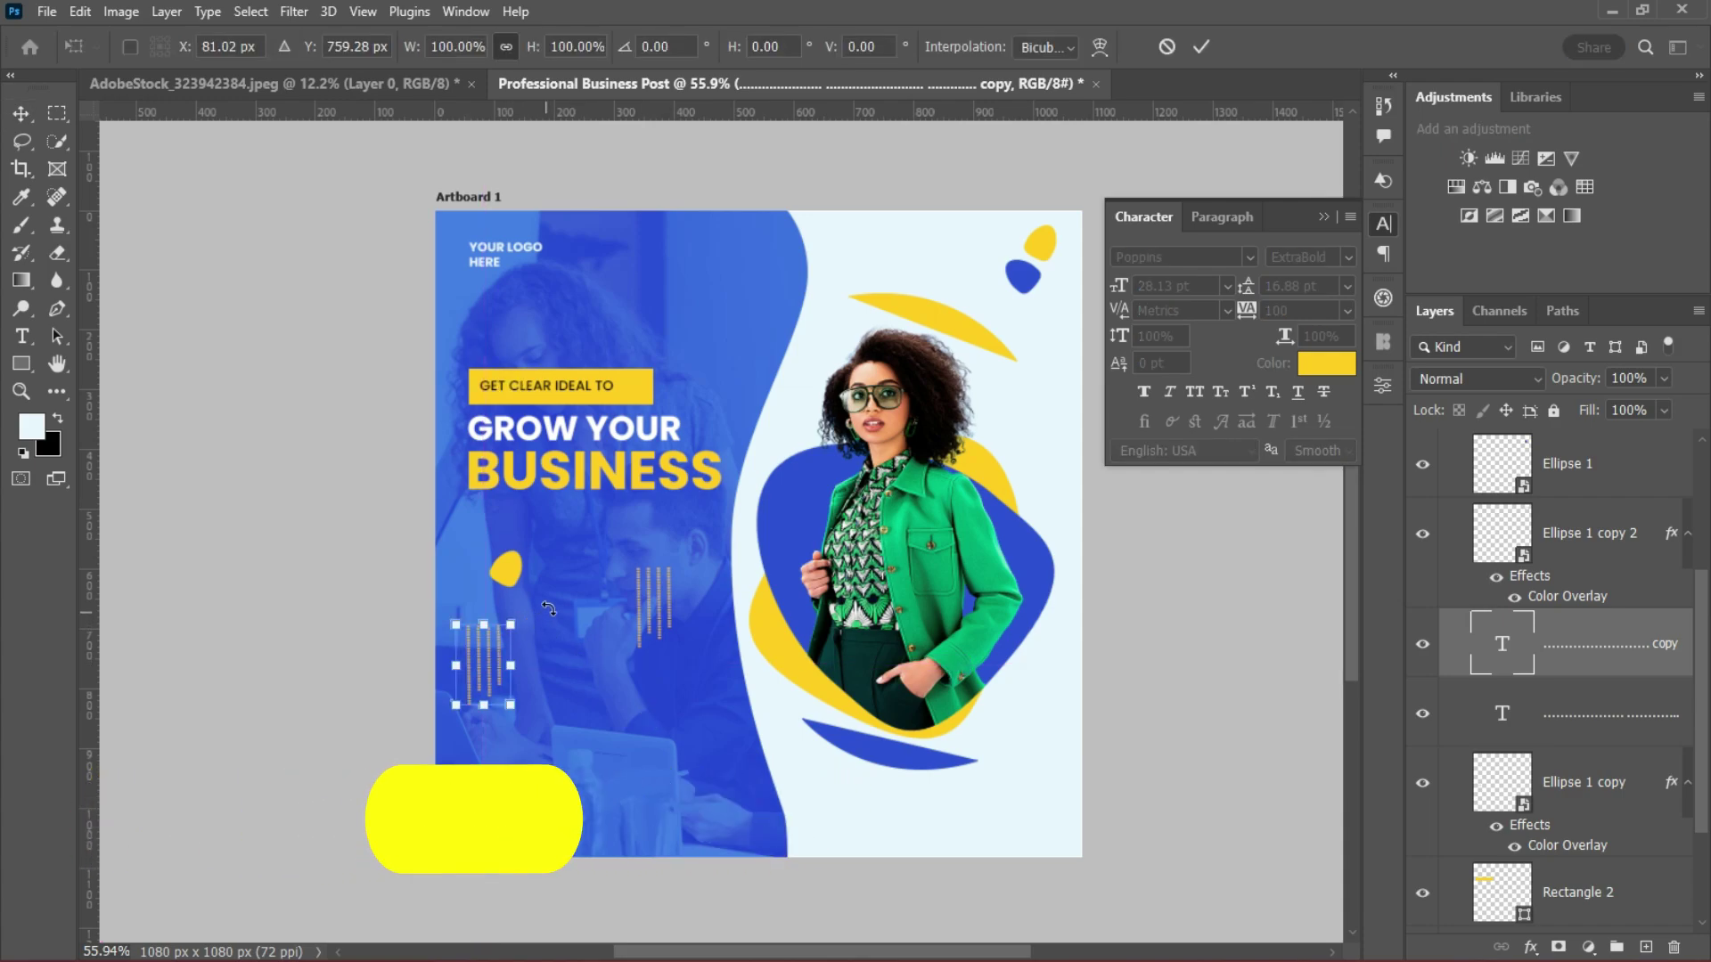
left_click_drag(510, 622, 406, 571)
left_click(1199, 41)
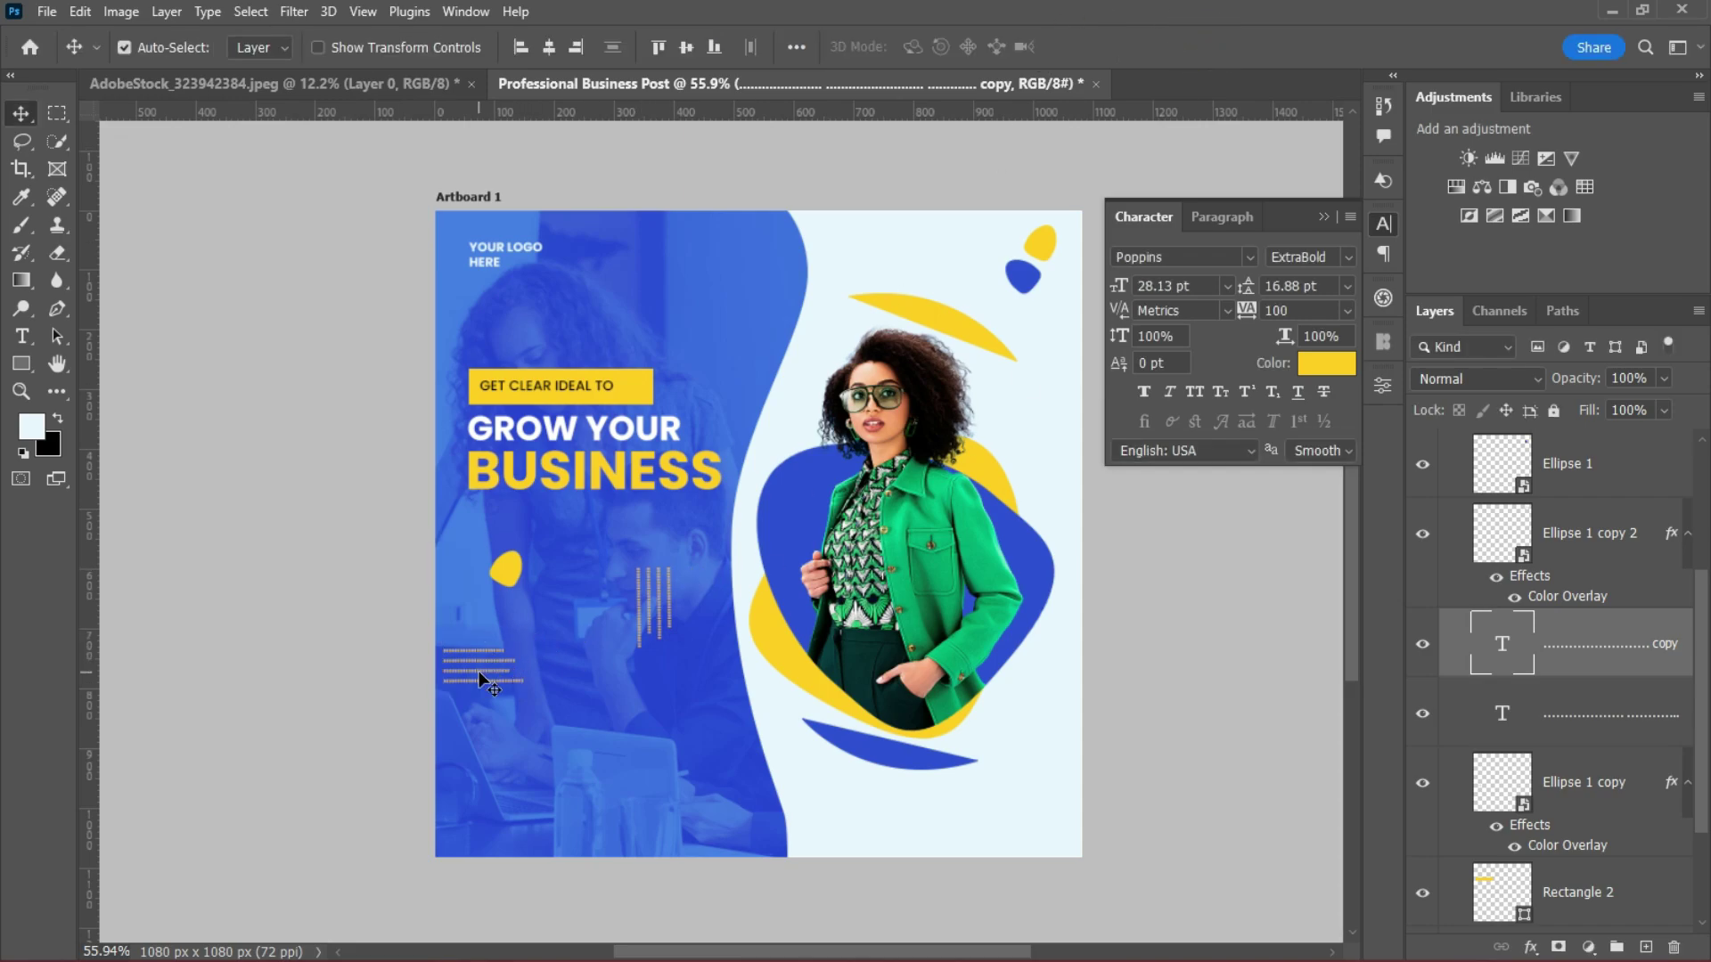
left_click_drag(481, 681, 472, 681)
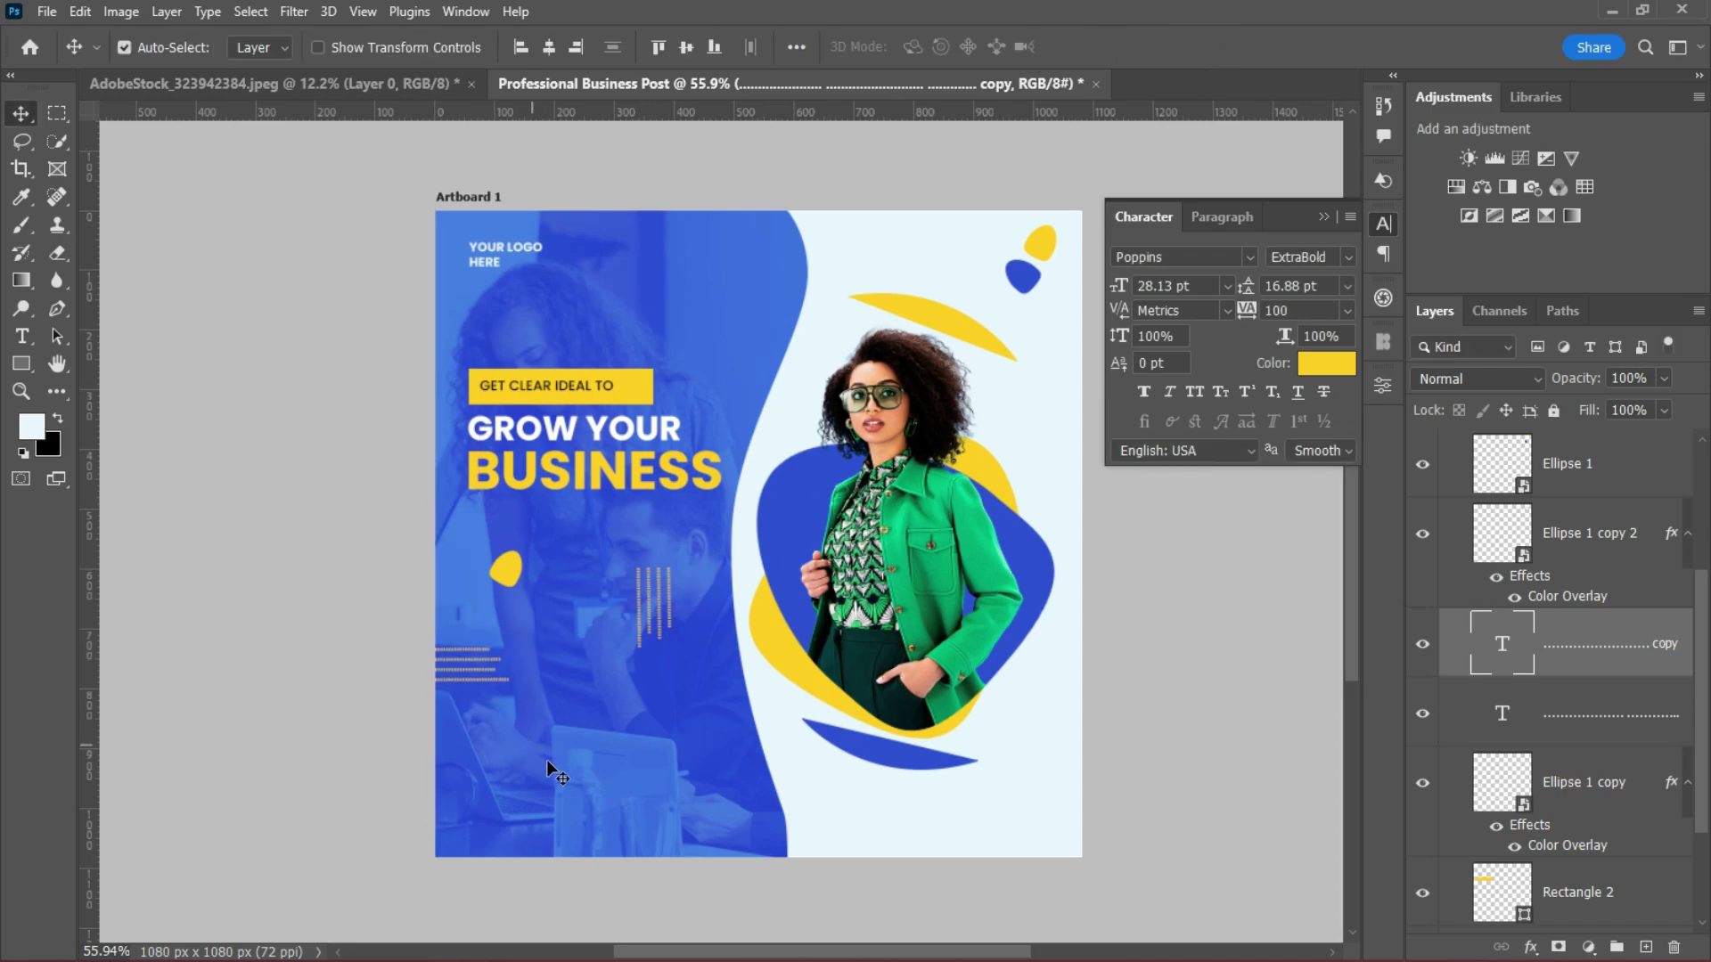
Duplicate the yellow rectangle and its "GET CLEAR IDEAL TO" text onto the lower part of the blue panel.
left_click(611, 393)
left_click_drag(633, 389, 626, 710)
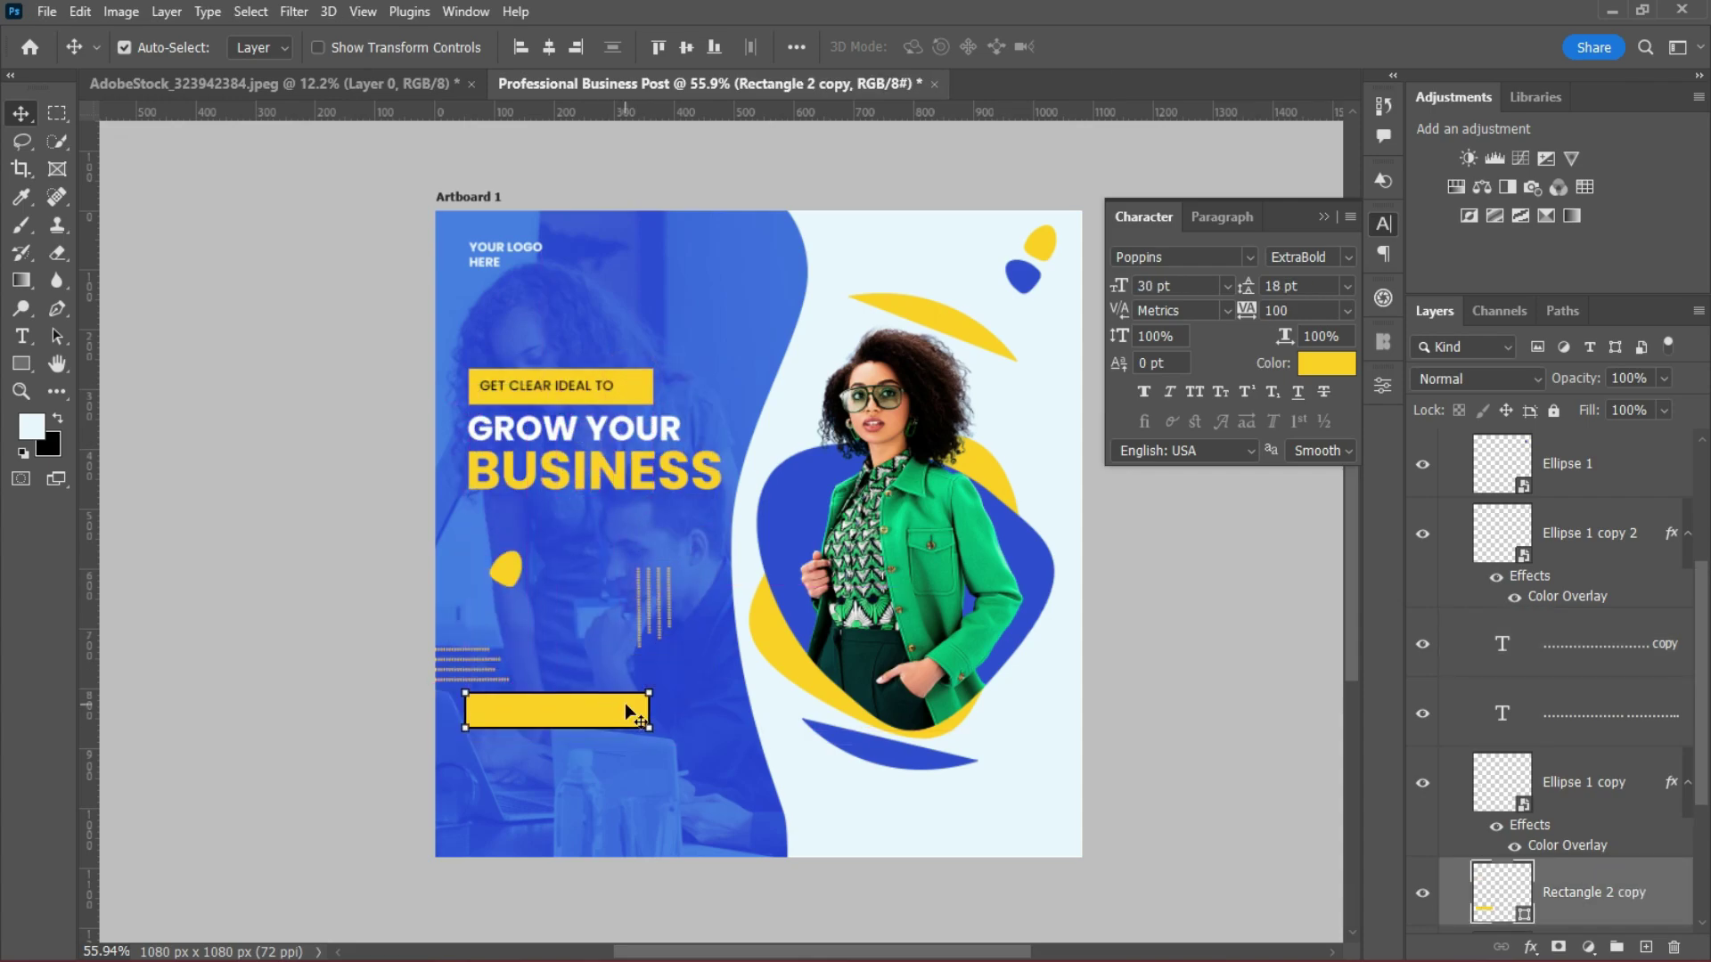
left_click(558, 383)
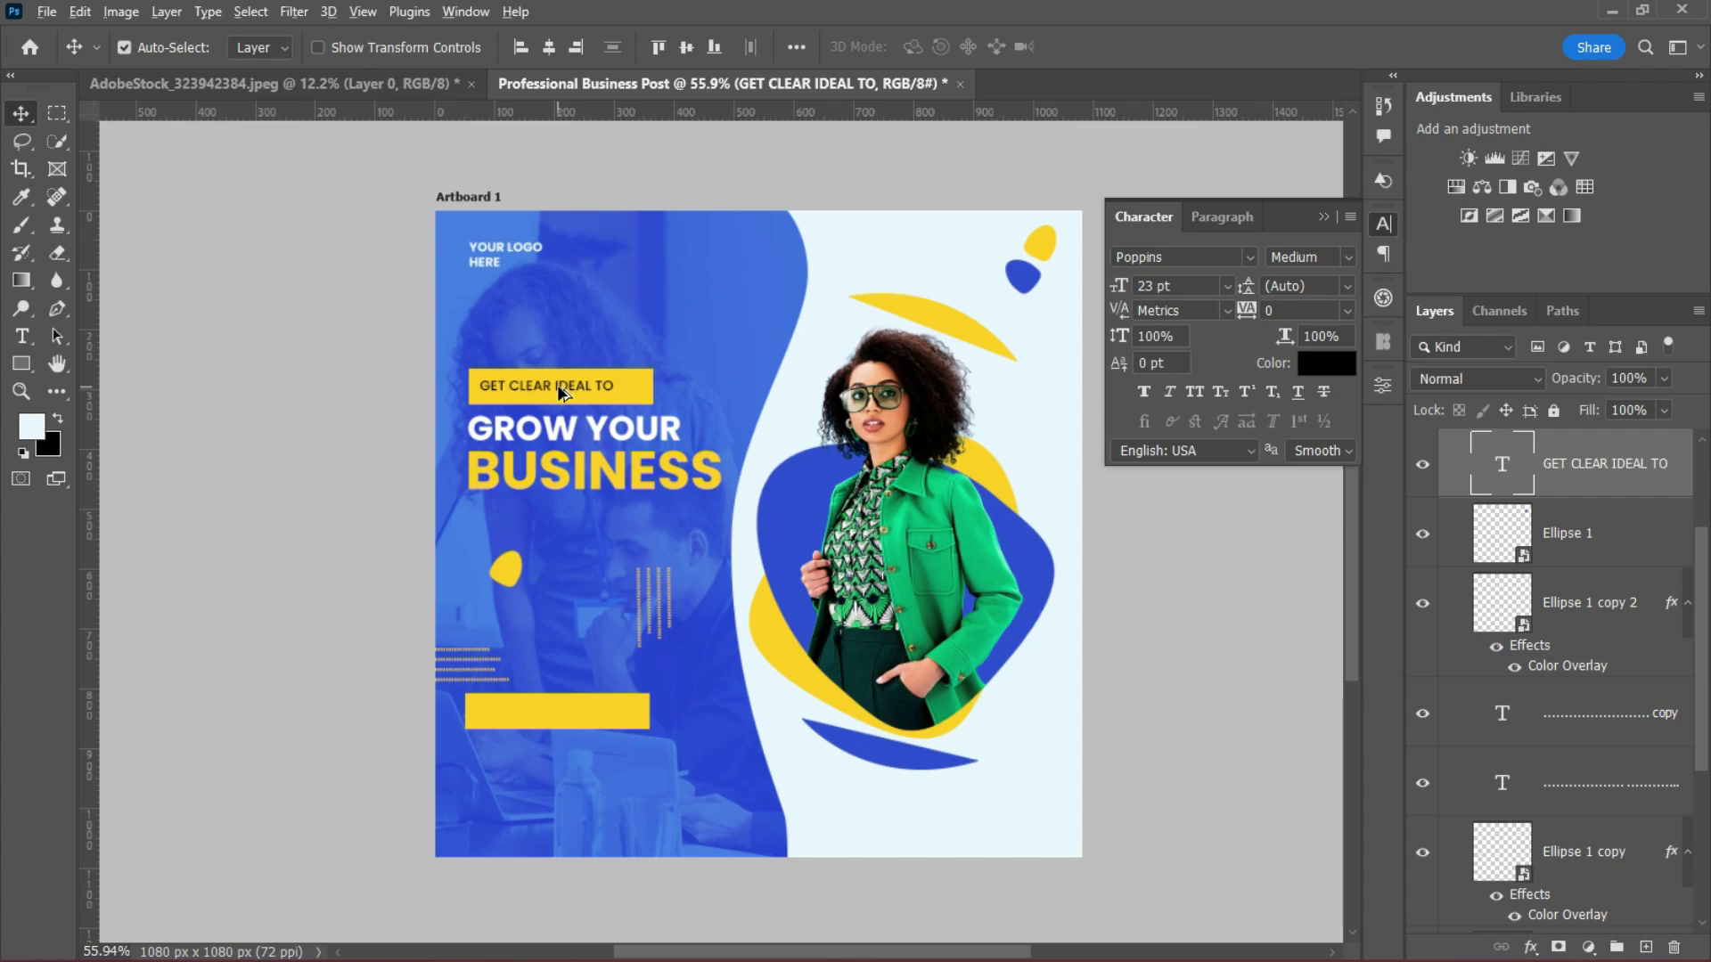
left_click_drag(558, 383, 550, 719)
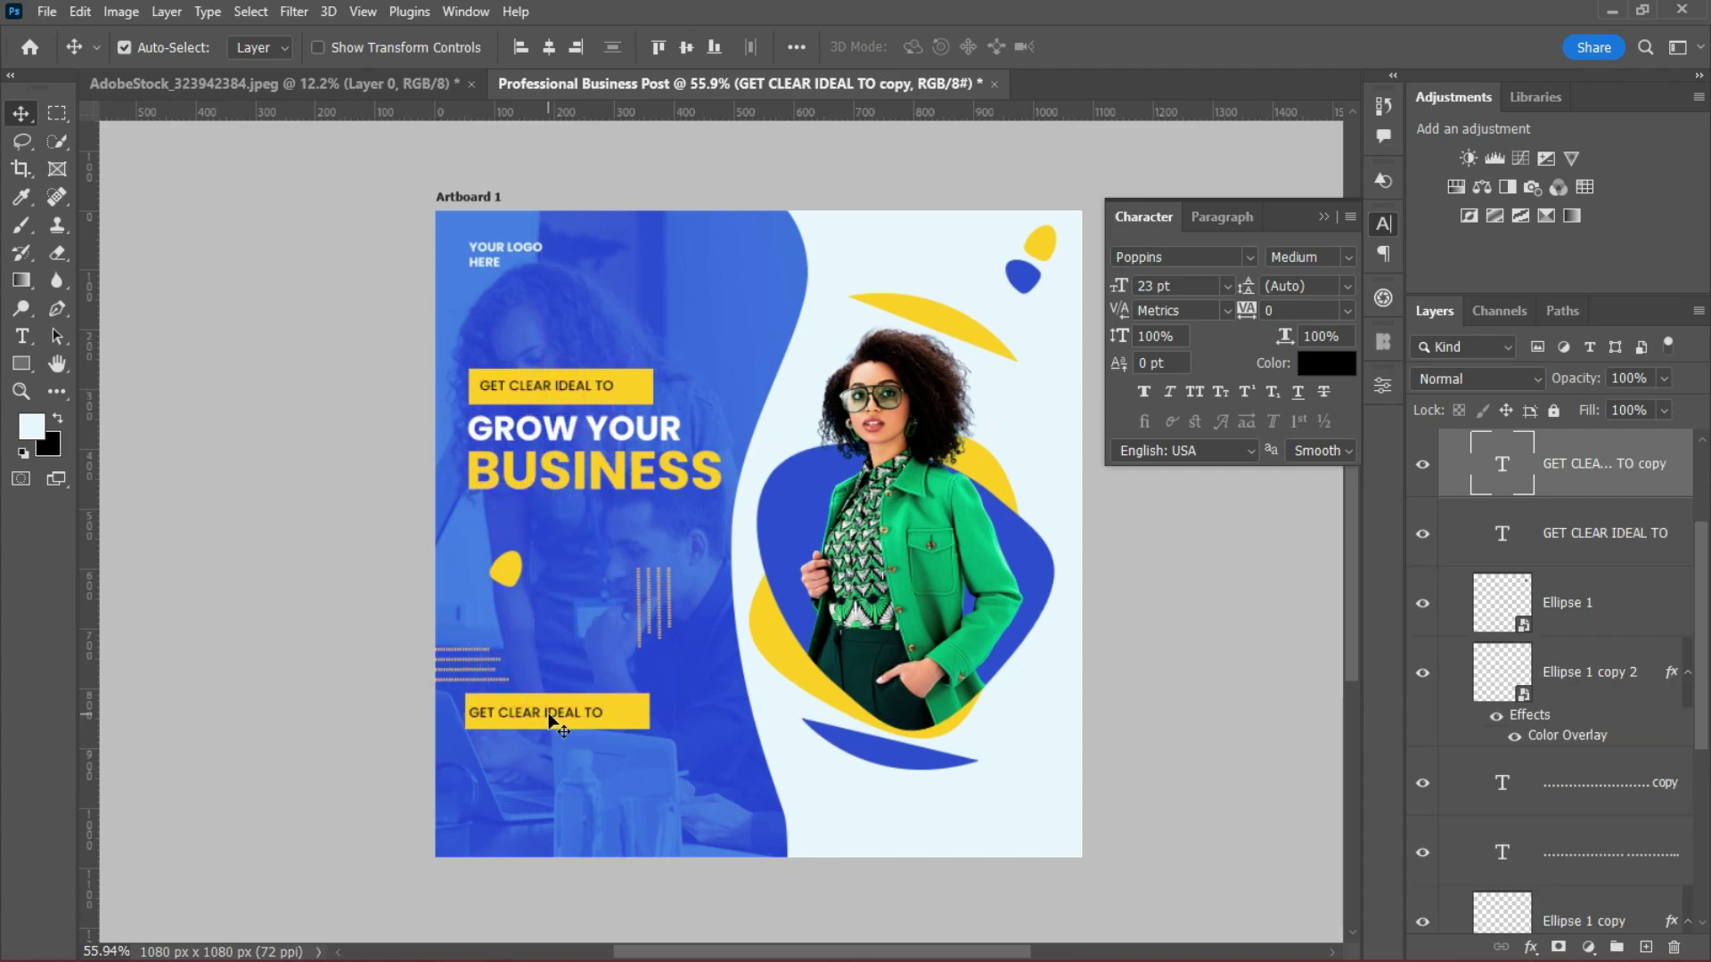
Change the duplicated text to "CONTACT NOW." and shift it slightly inward within the lower yellow rectangle.
double_click(548, 713)
type("CONTACT NOW")
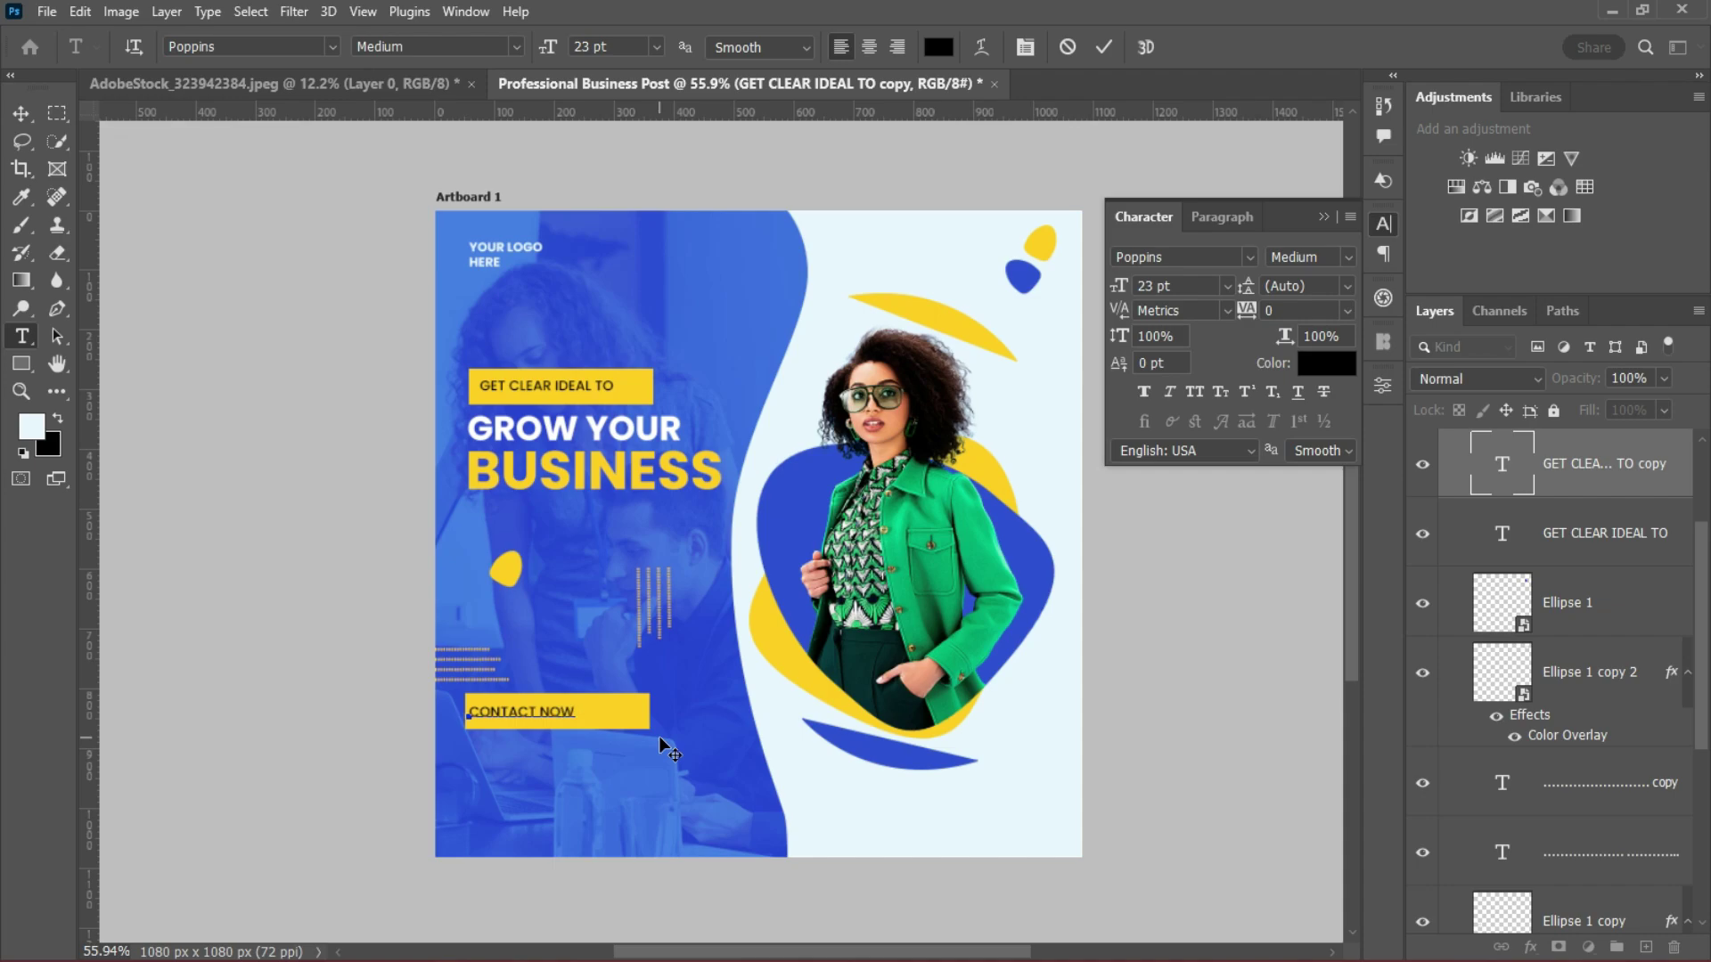
type(".")
left_click(1103, 46)
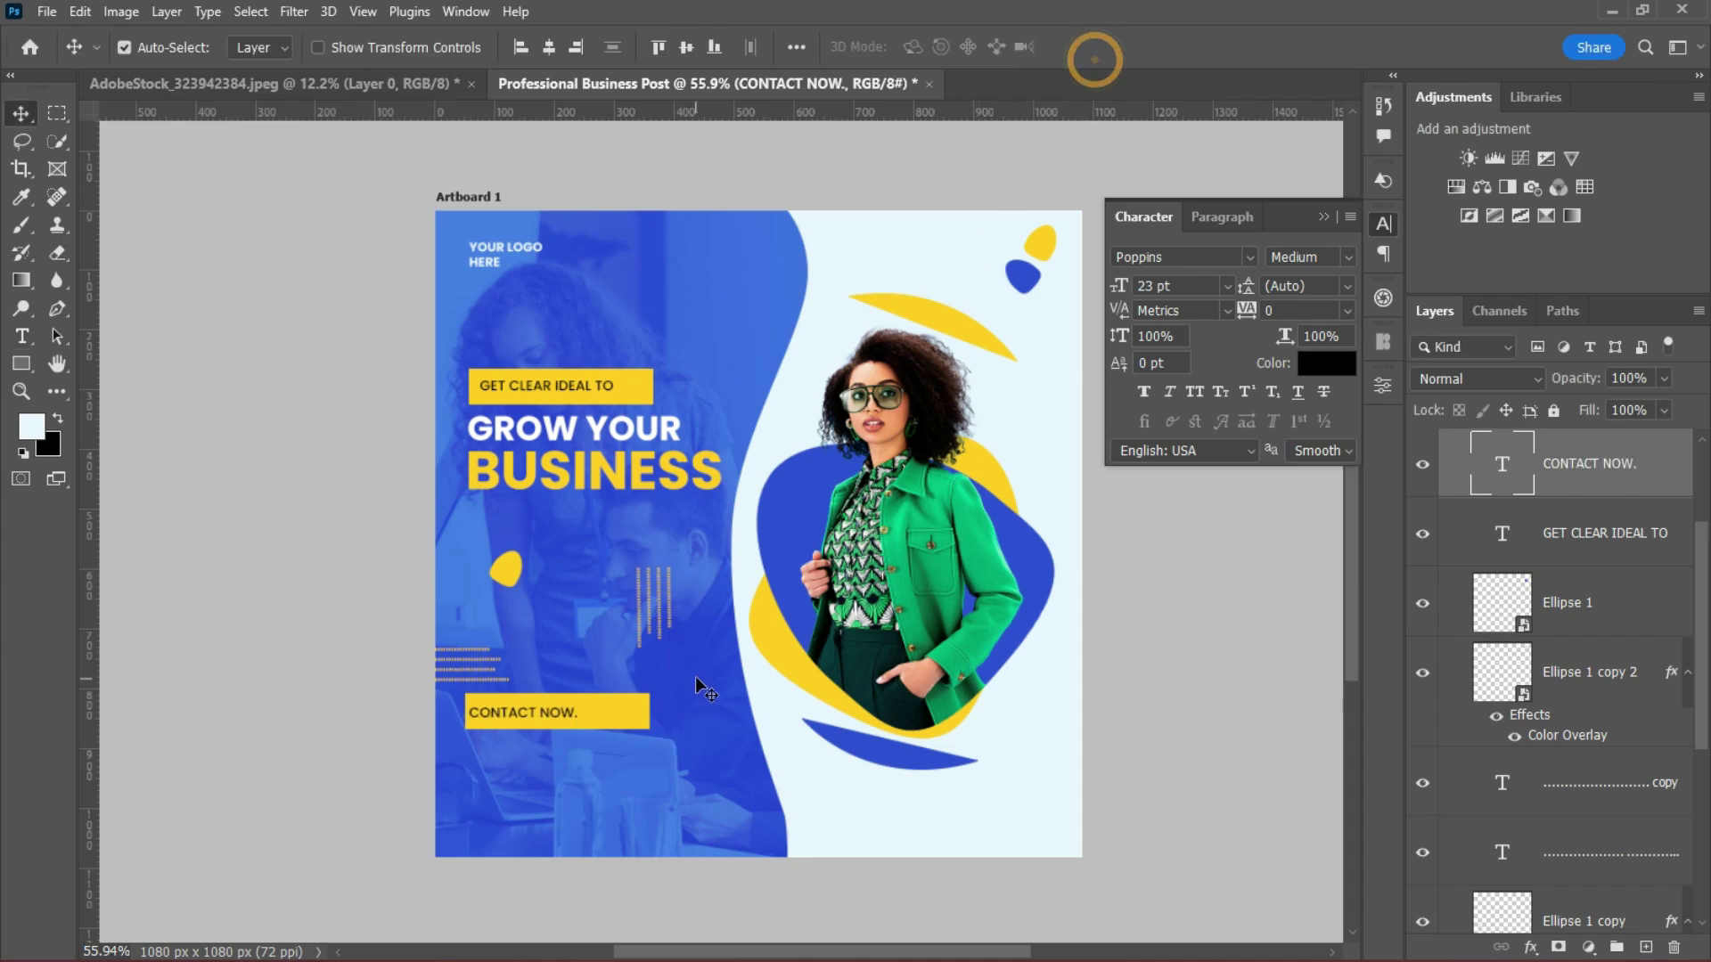
left_click_drag(514, 714, 526, 716)
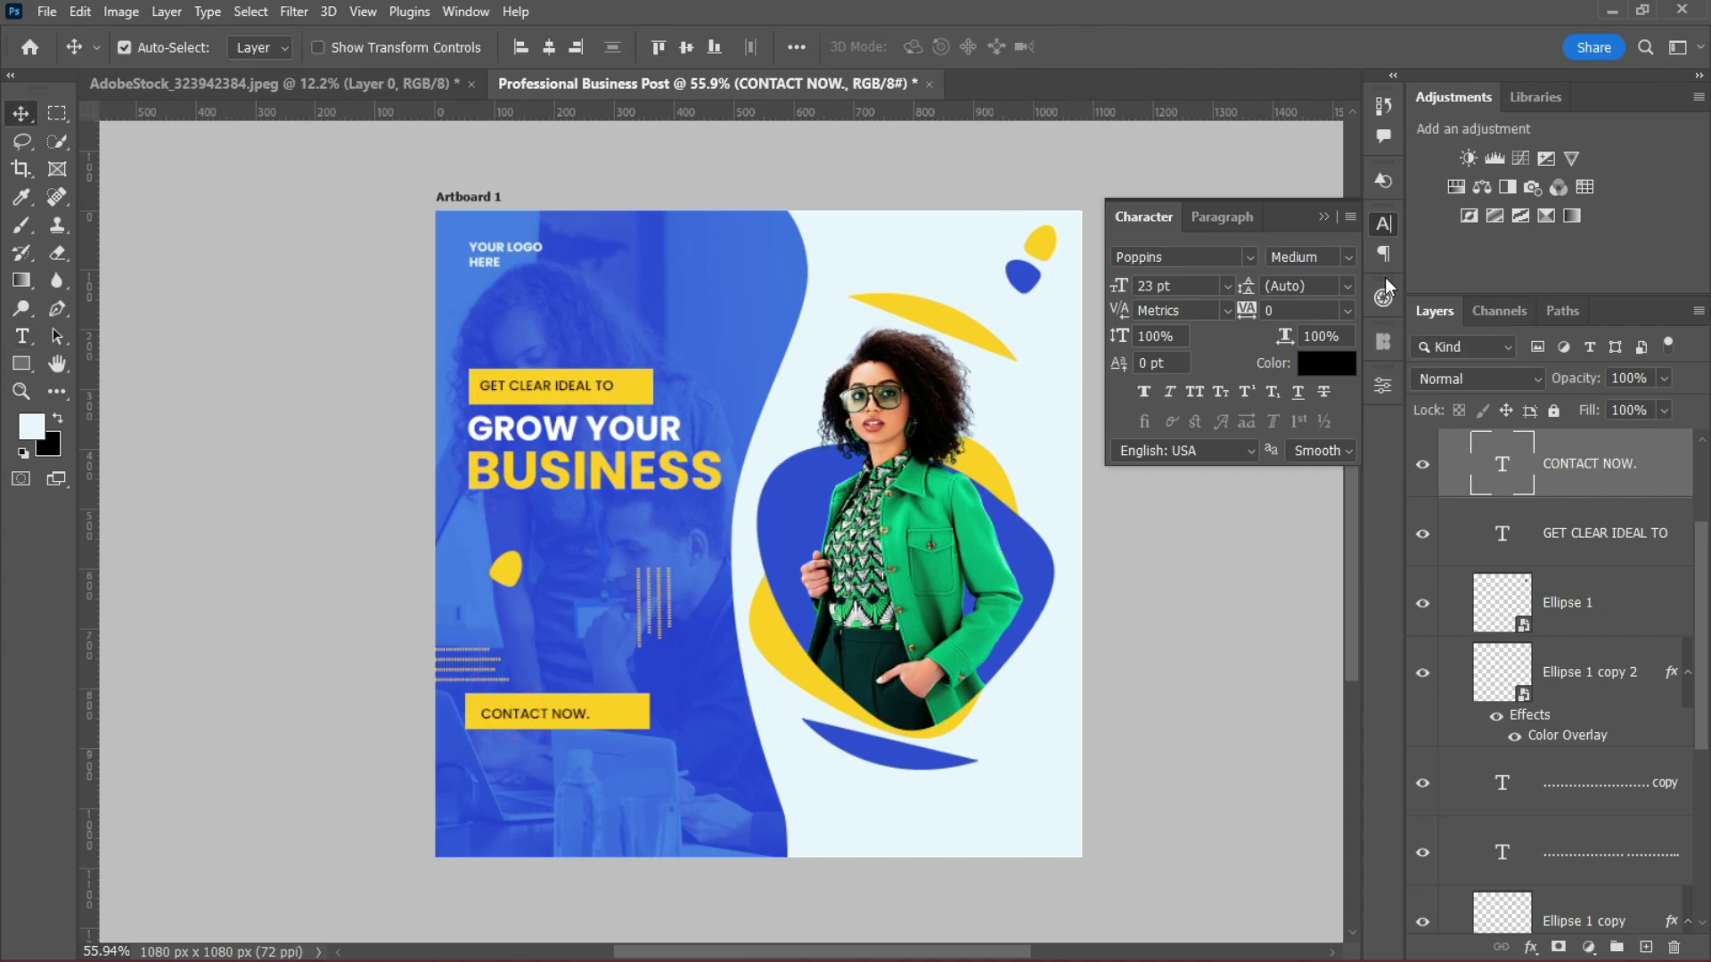
Set the "CONTACT NOW." text to 27 pt with the Bold font style.
left_click(1153, 285)
type("27")
key("Return")
left_click(1172, 286)
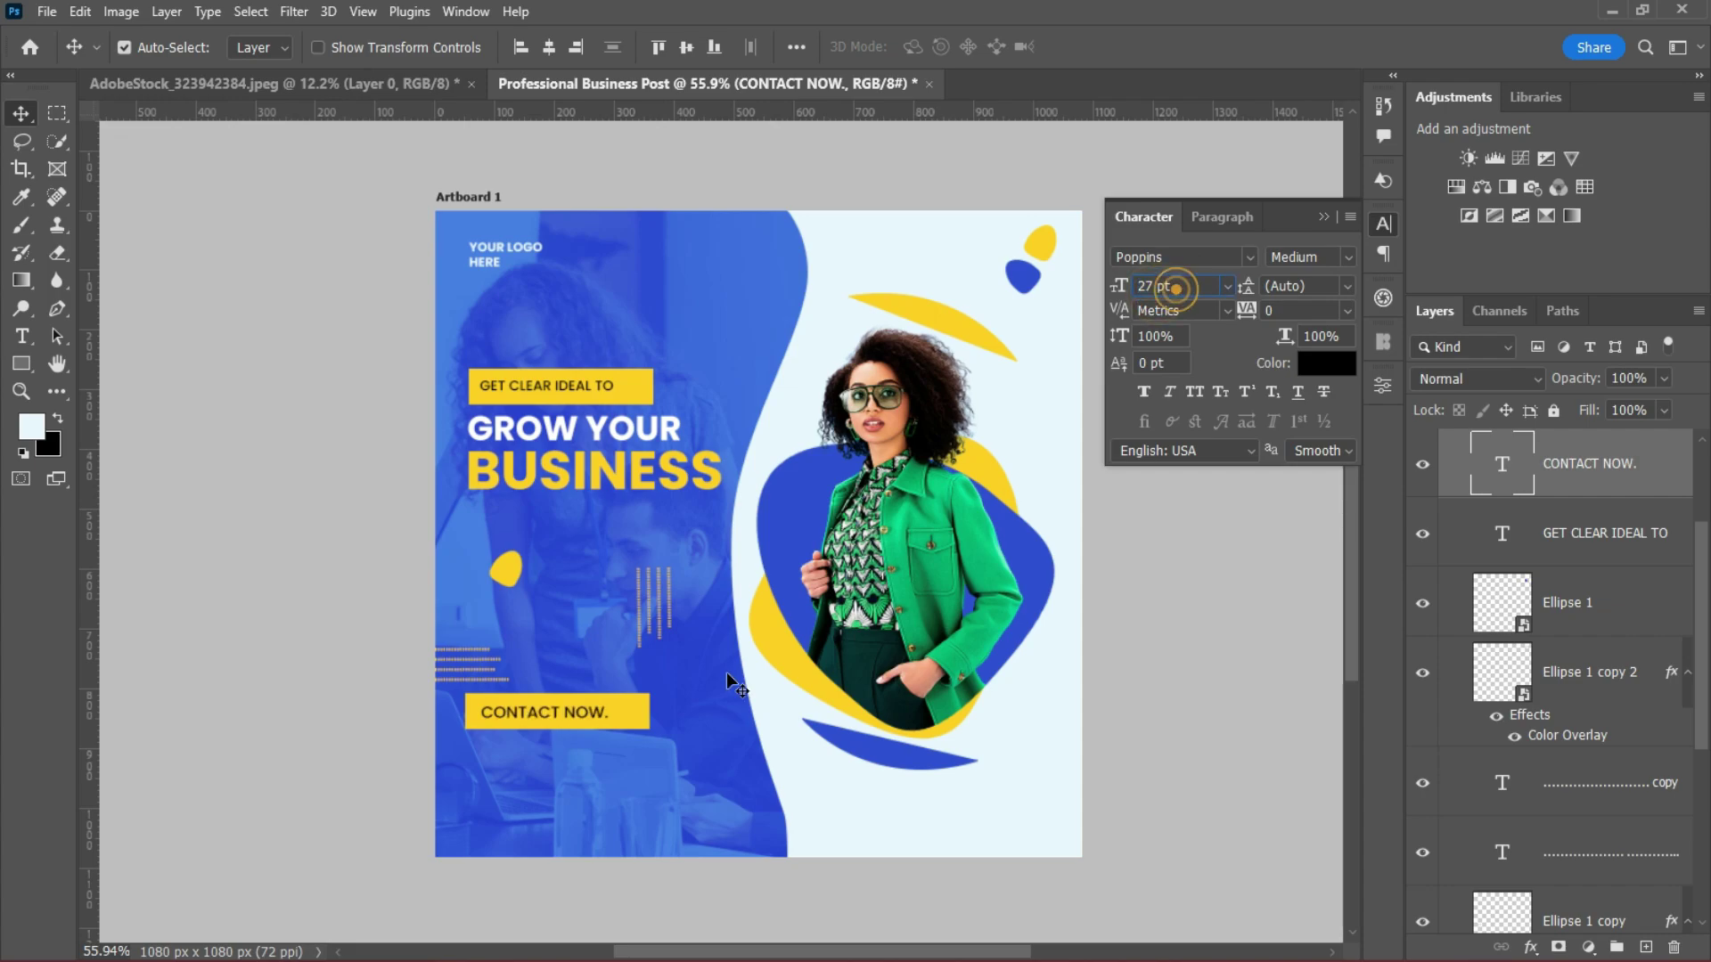
left_click(1352, 257)
left_click(1348, 523)
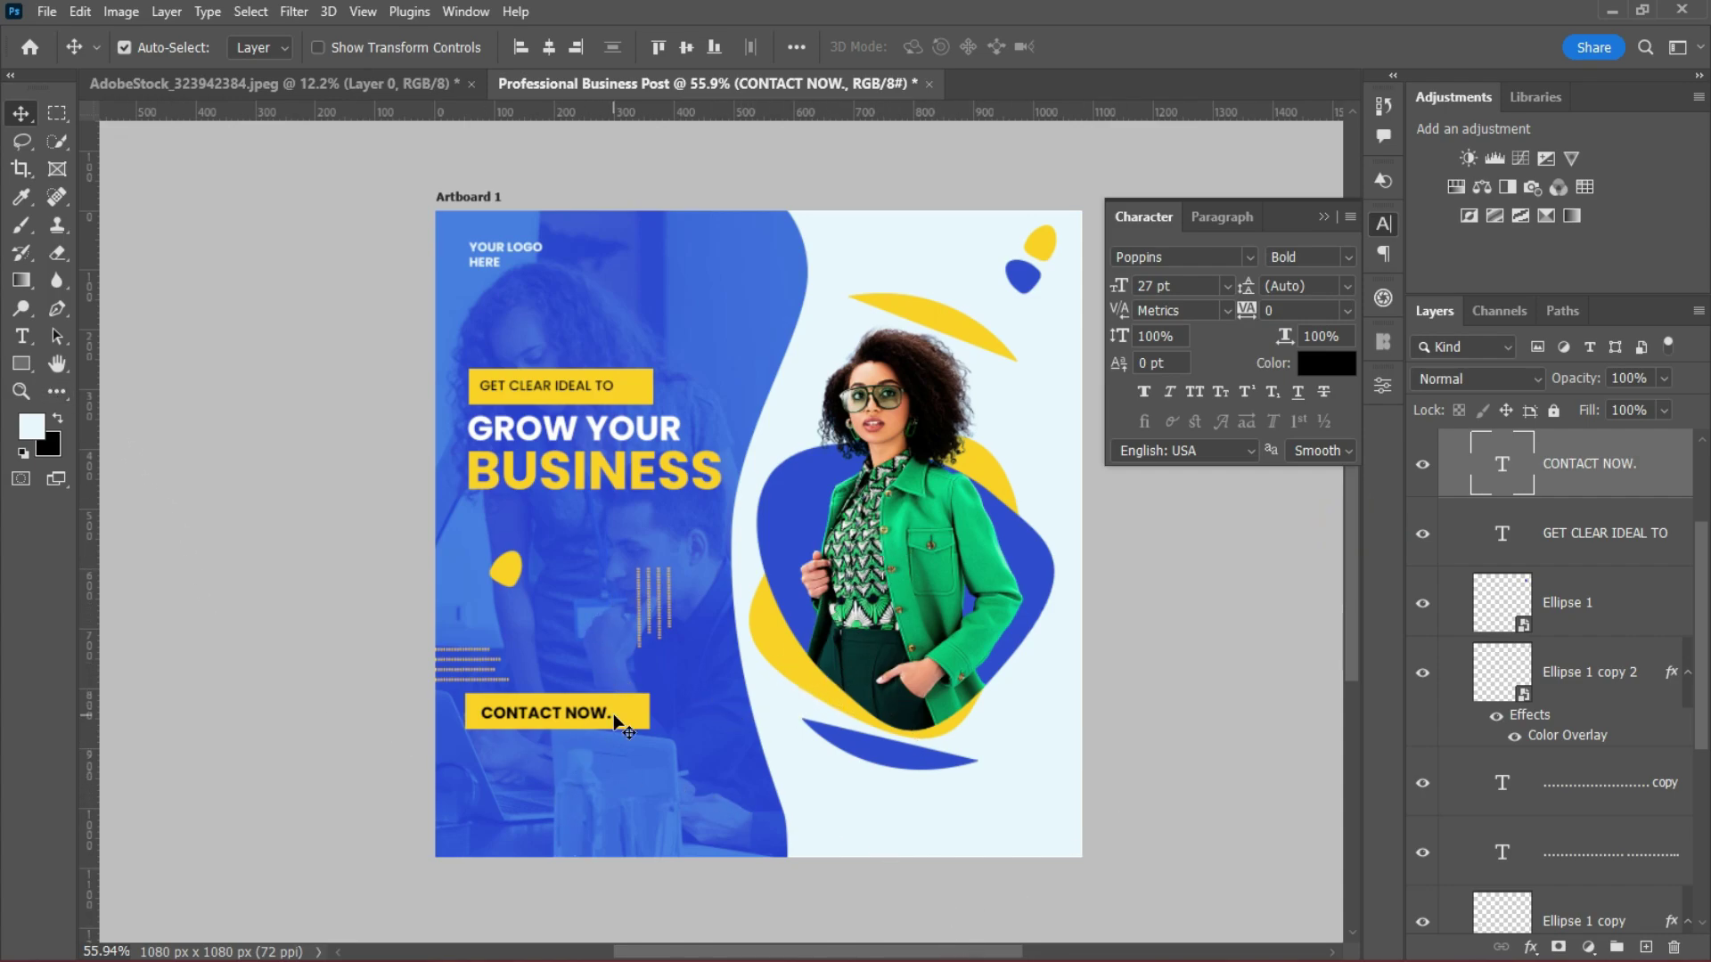
Set the "GET CLEAR IDEAL TO" text to the Bold font style with a tracking of 25.
scroll(628, 731, "up", 2)
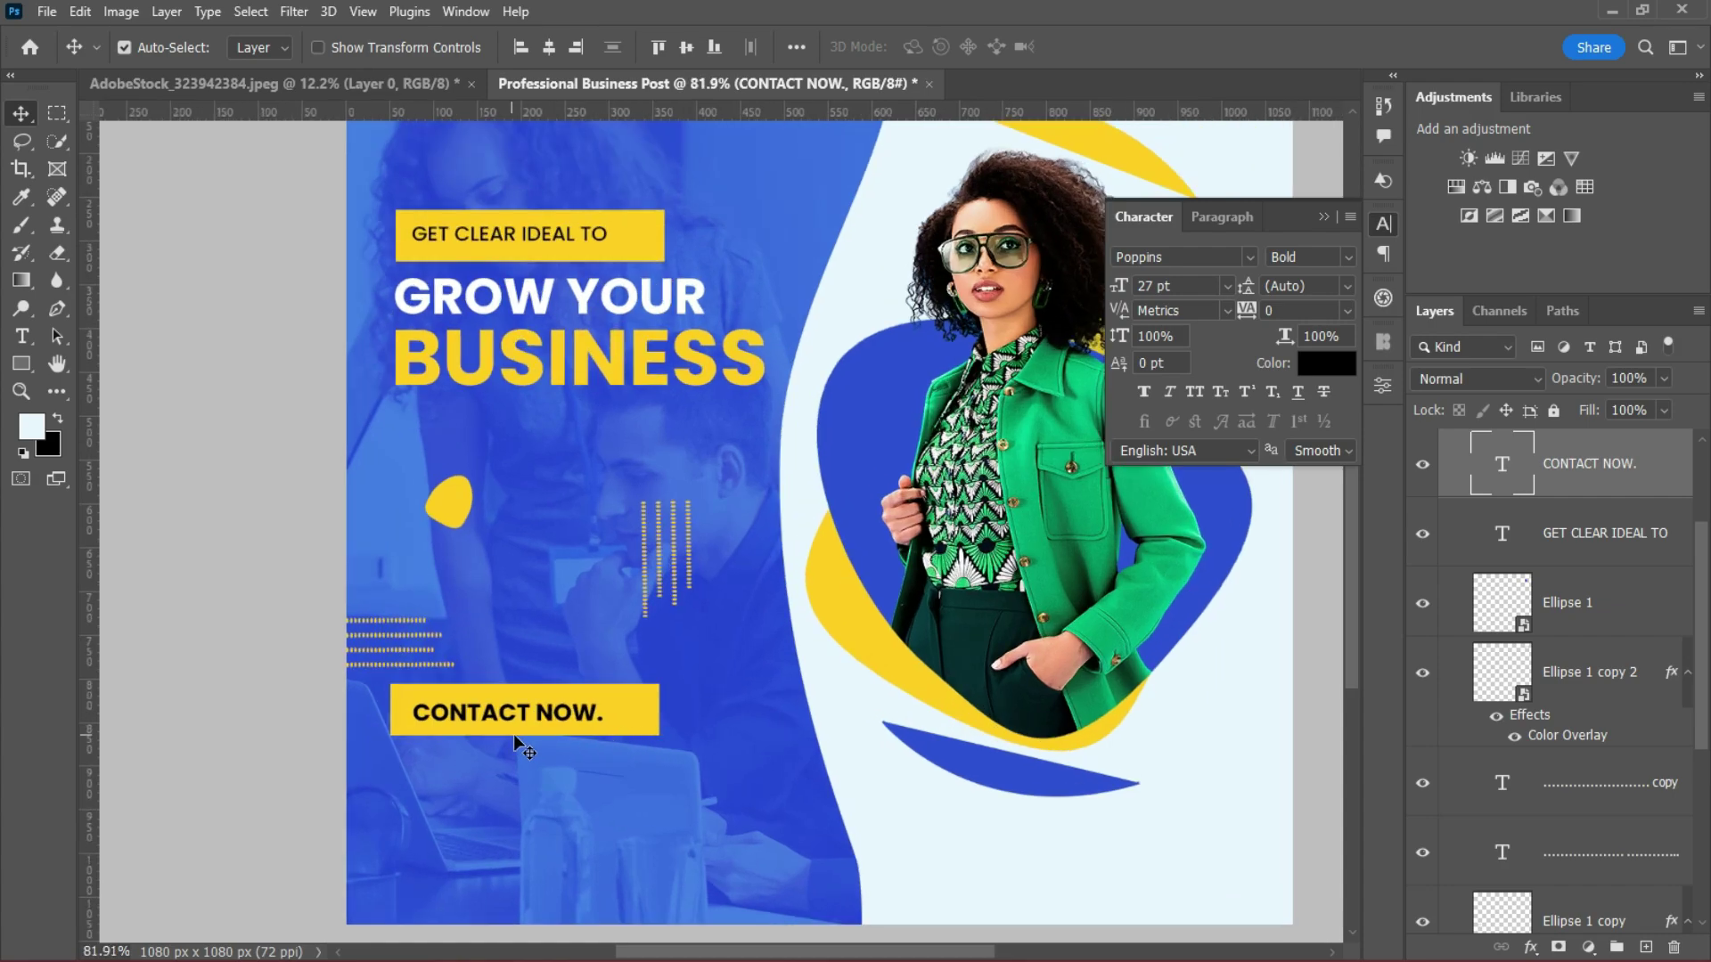
left_click(532, 242)
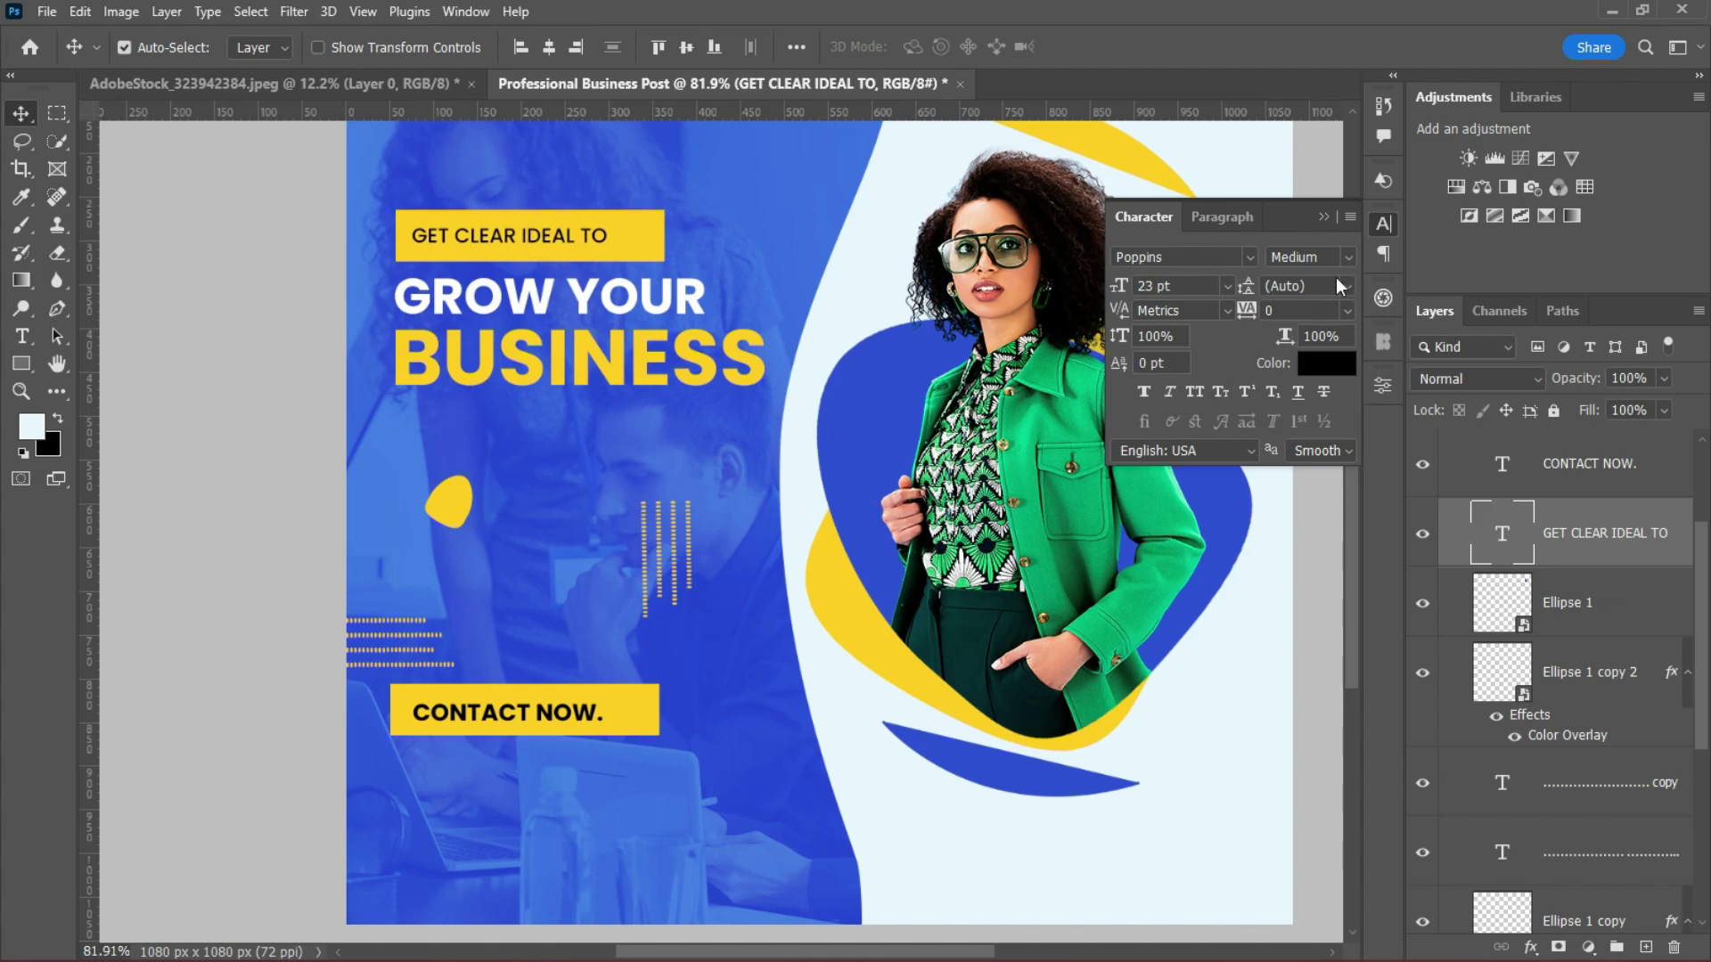
left_click(1349, 255)
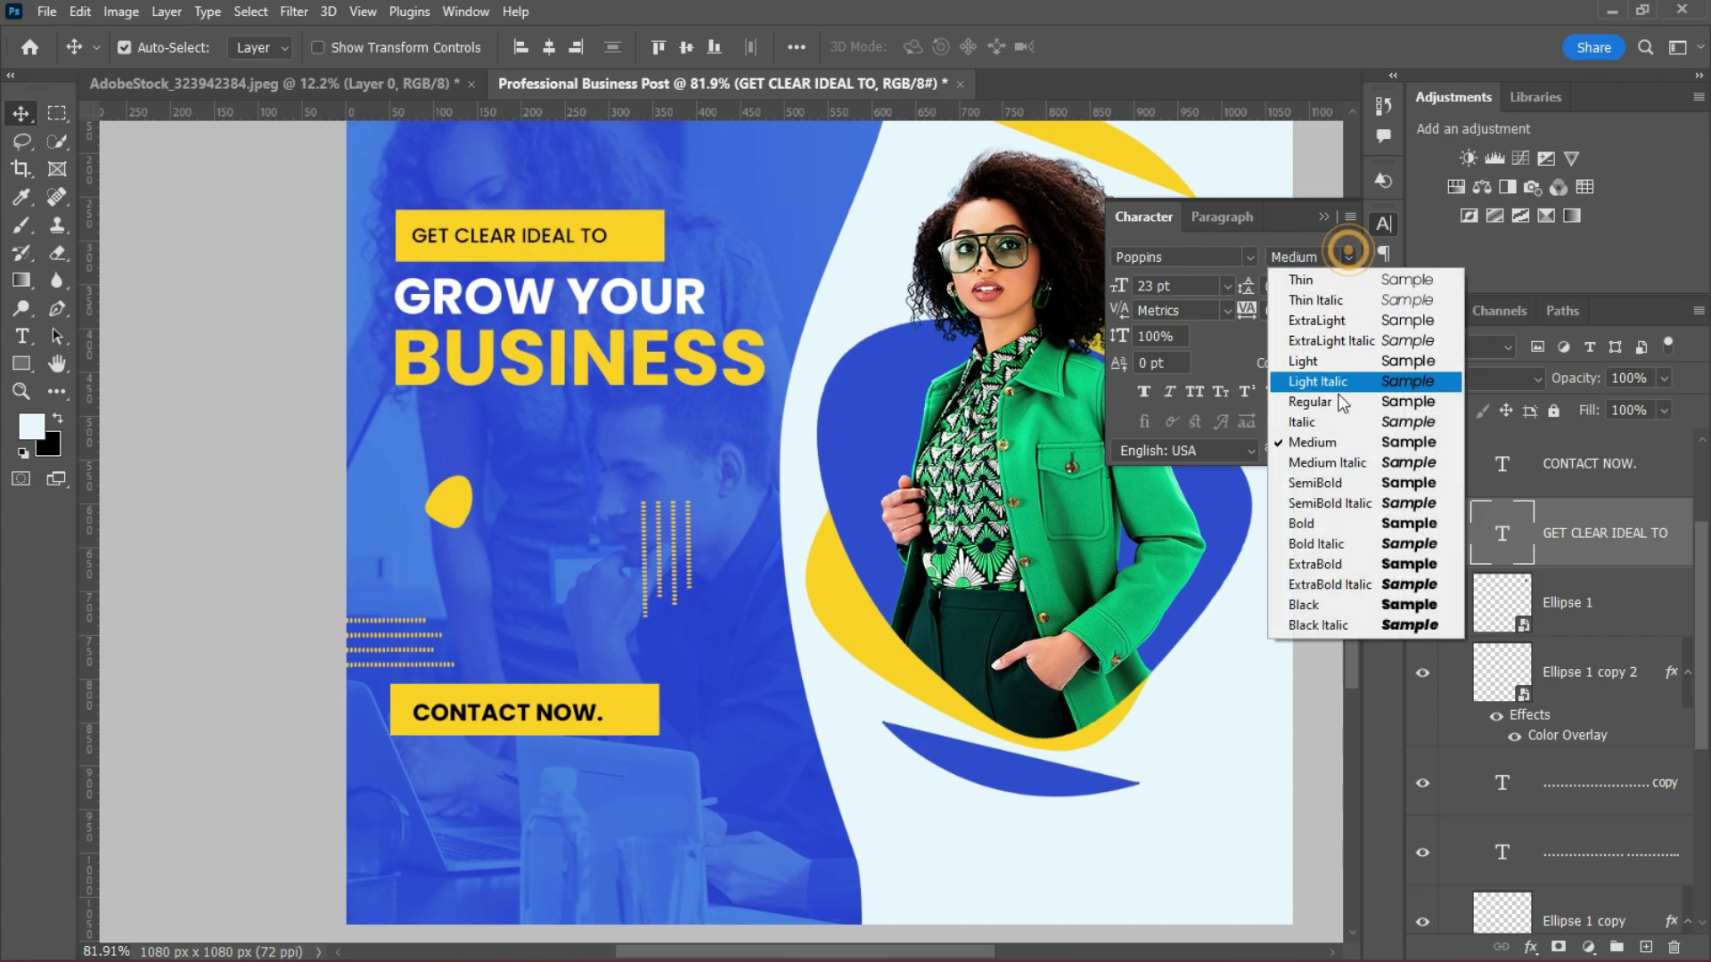
left_click(1310, 523)
scroll(627, 436, "down", 2)
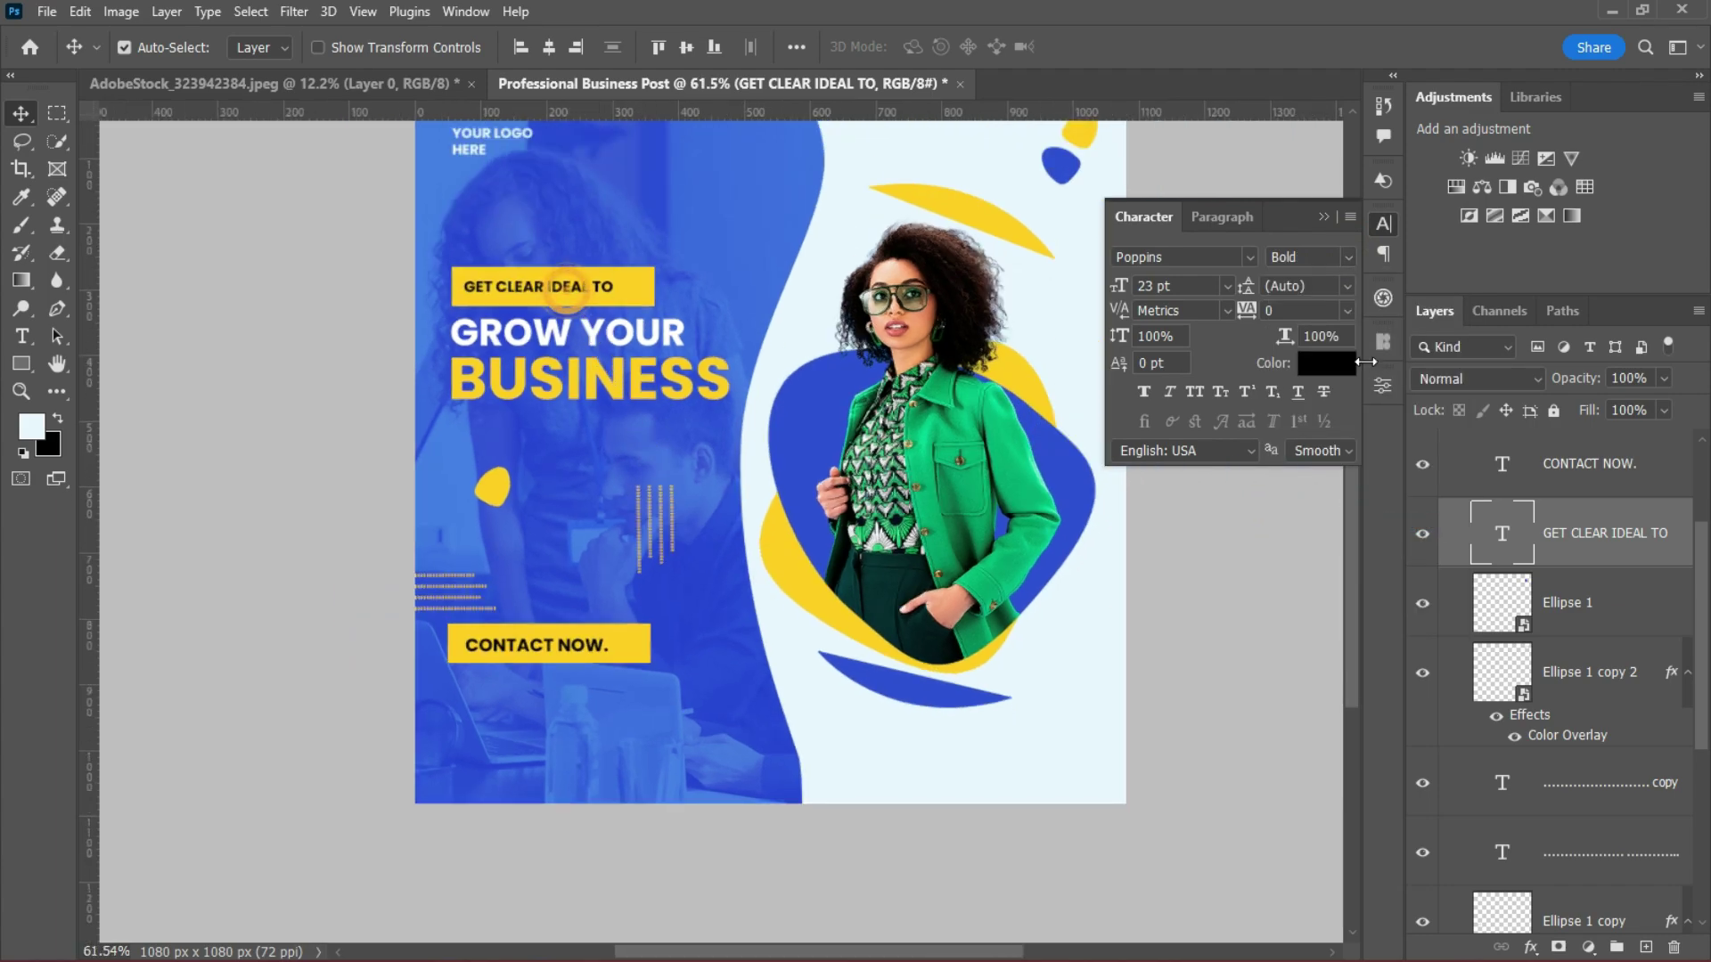
left_click(1345, 311)
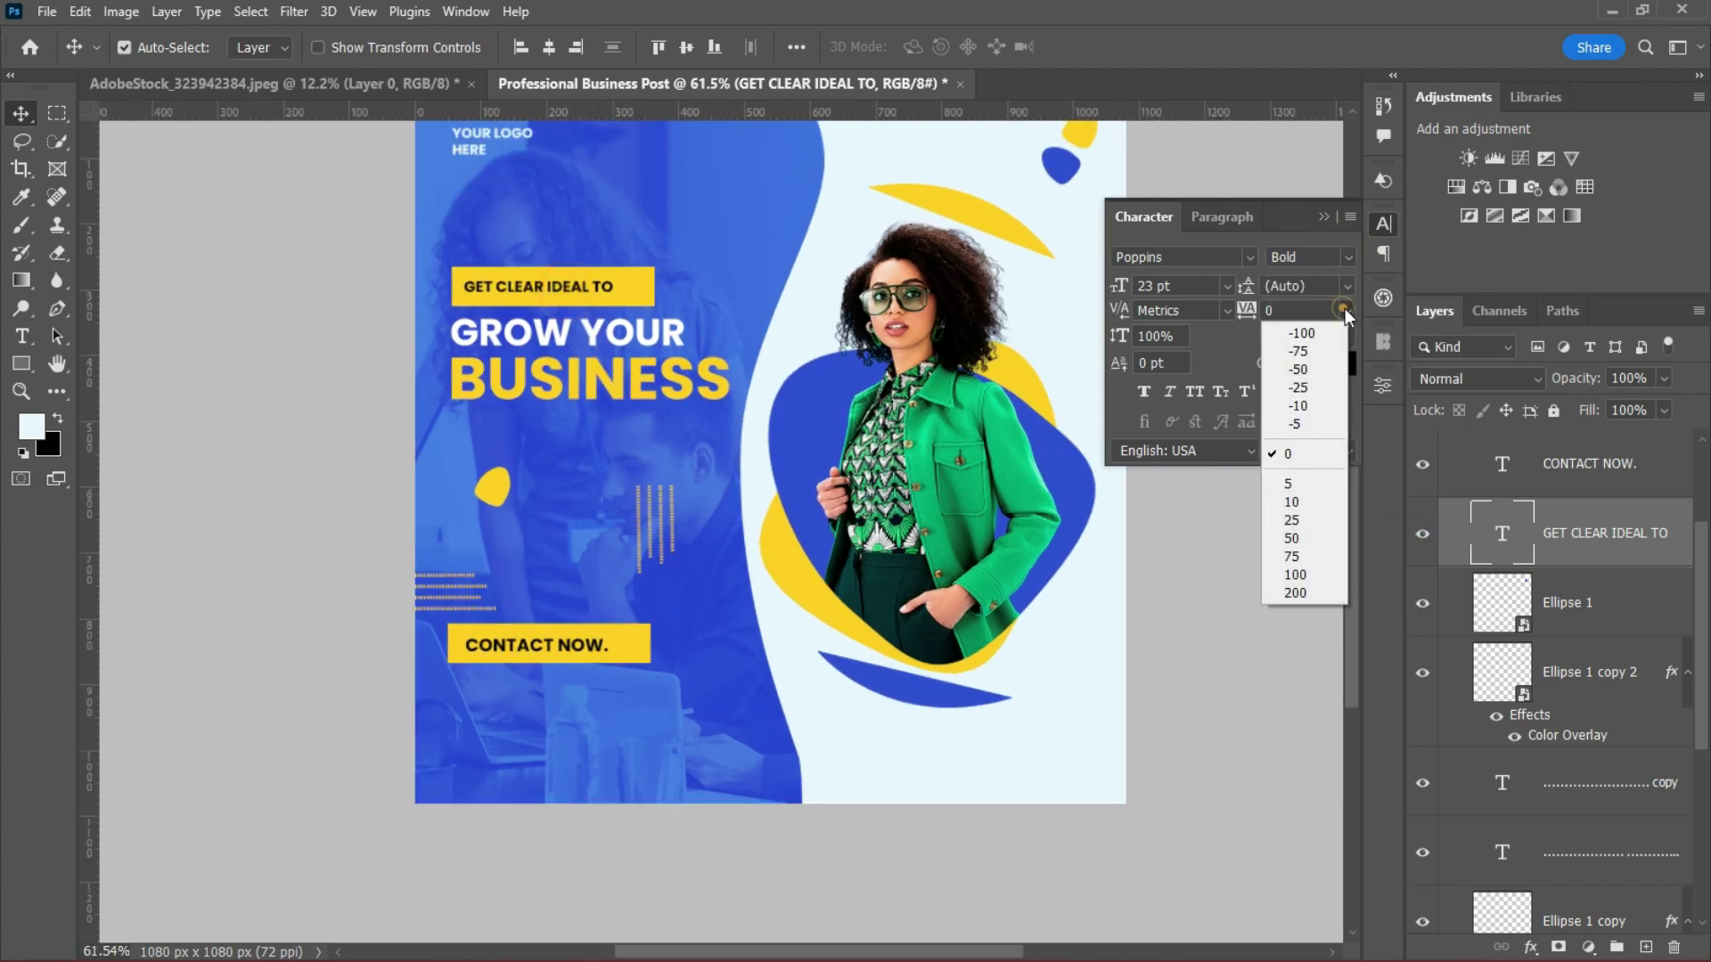
left_click(1310, 518)
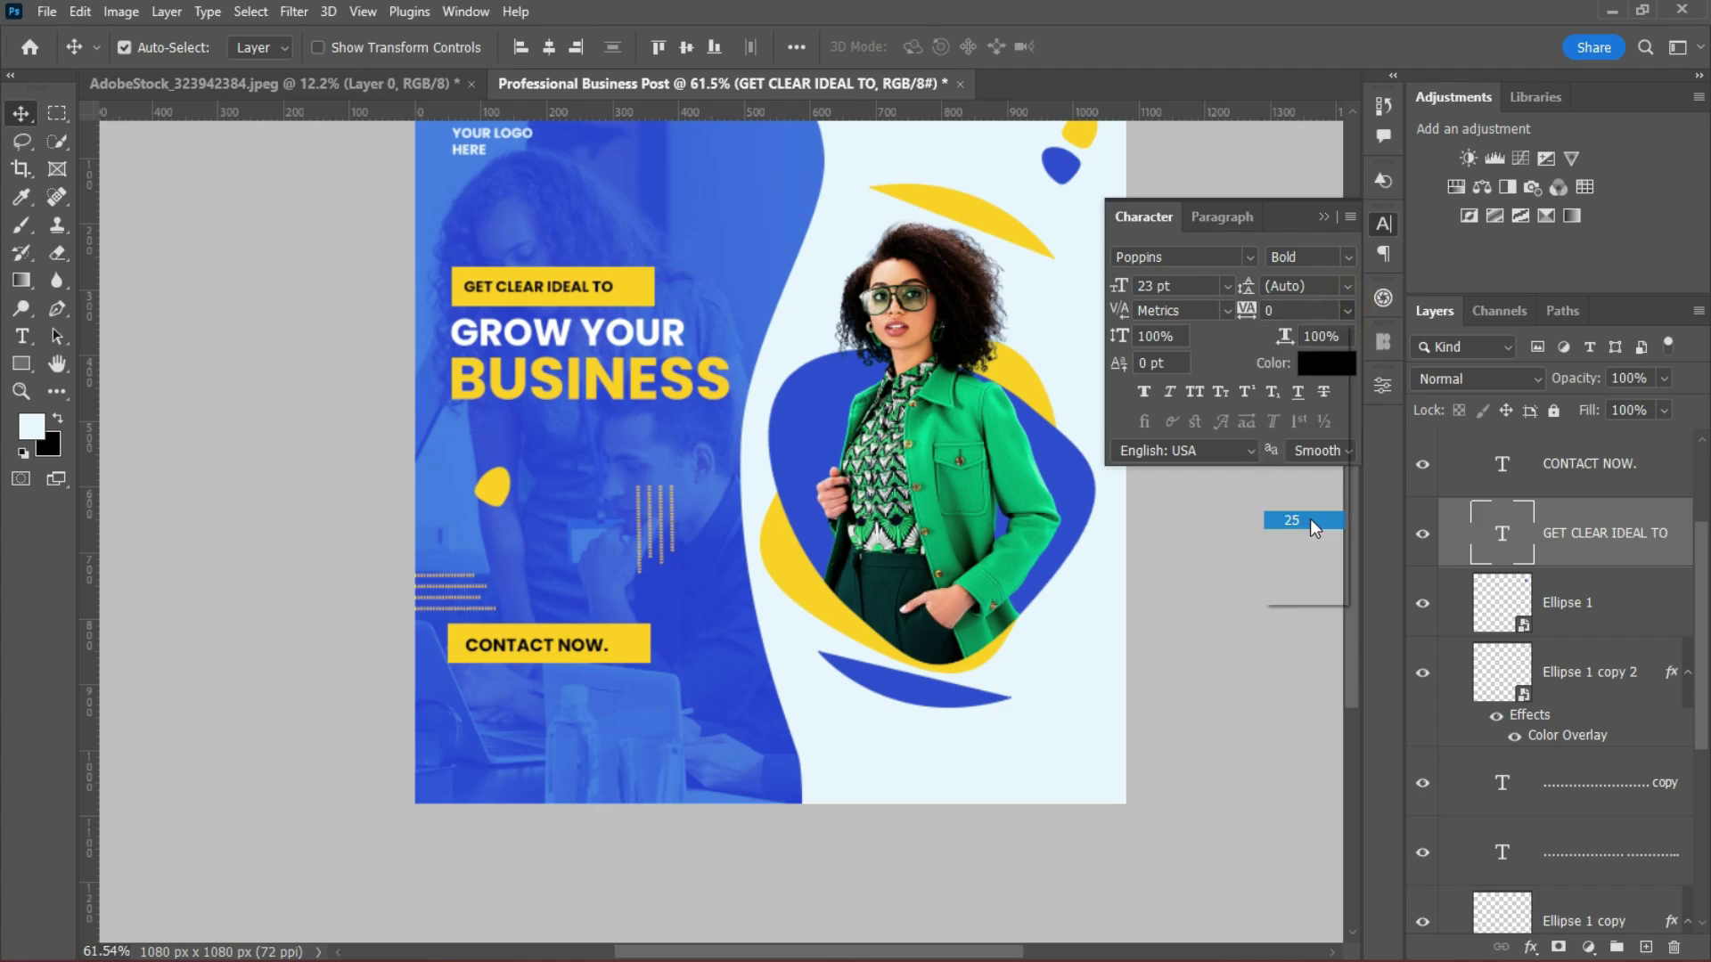
Set the tracking of the "CONTACT NOW." text to 25.
left_click(515, 655)
left_click(1346, 311)
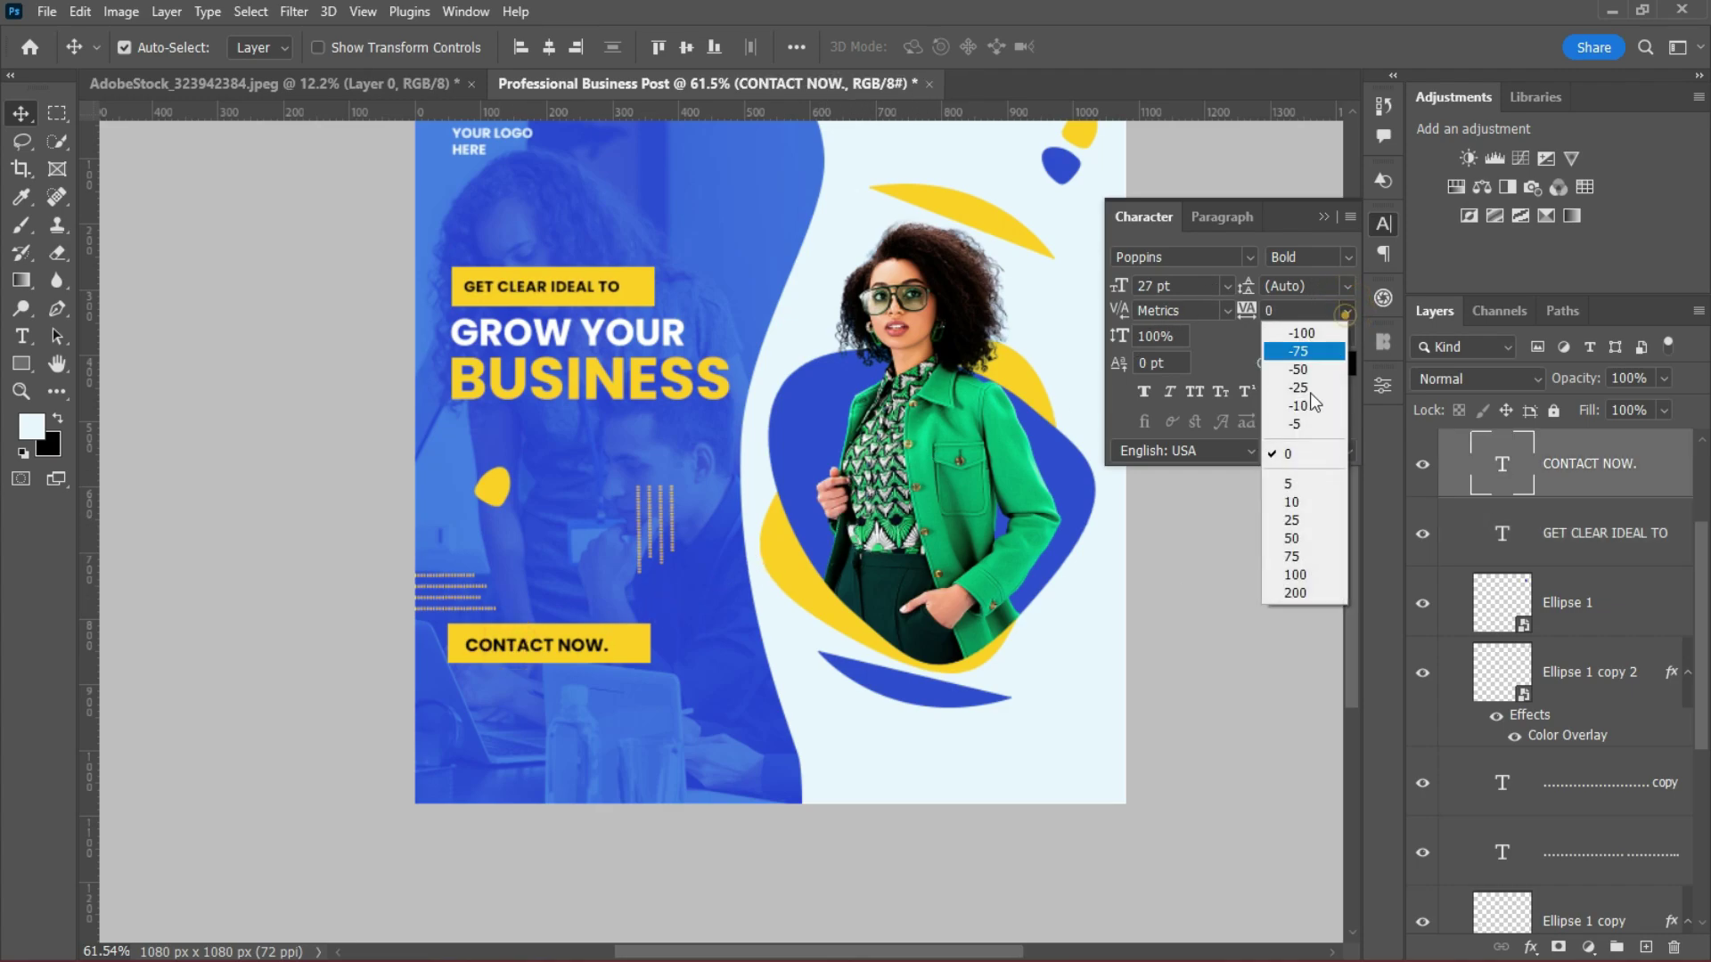
left_click(1305, 519)
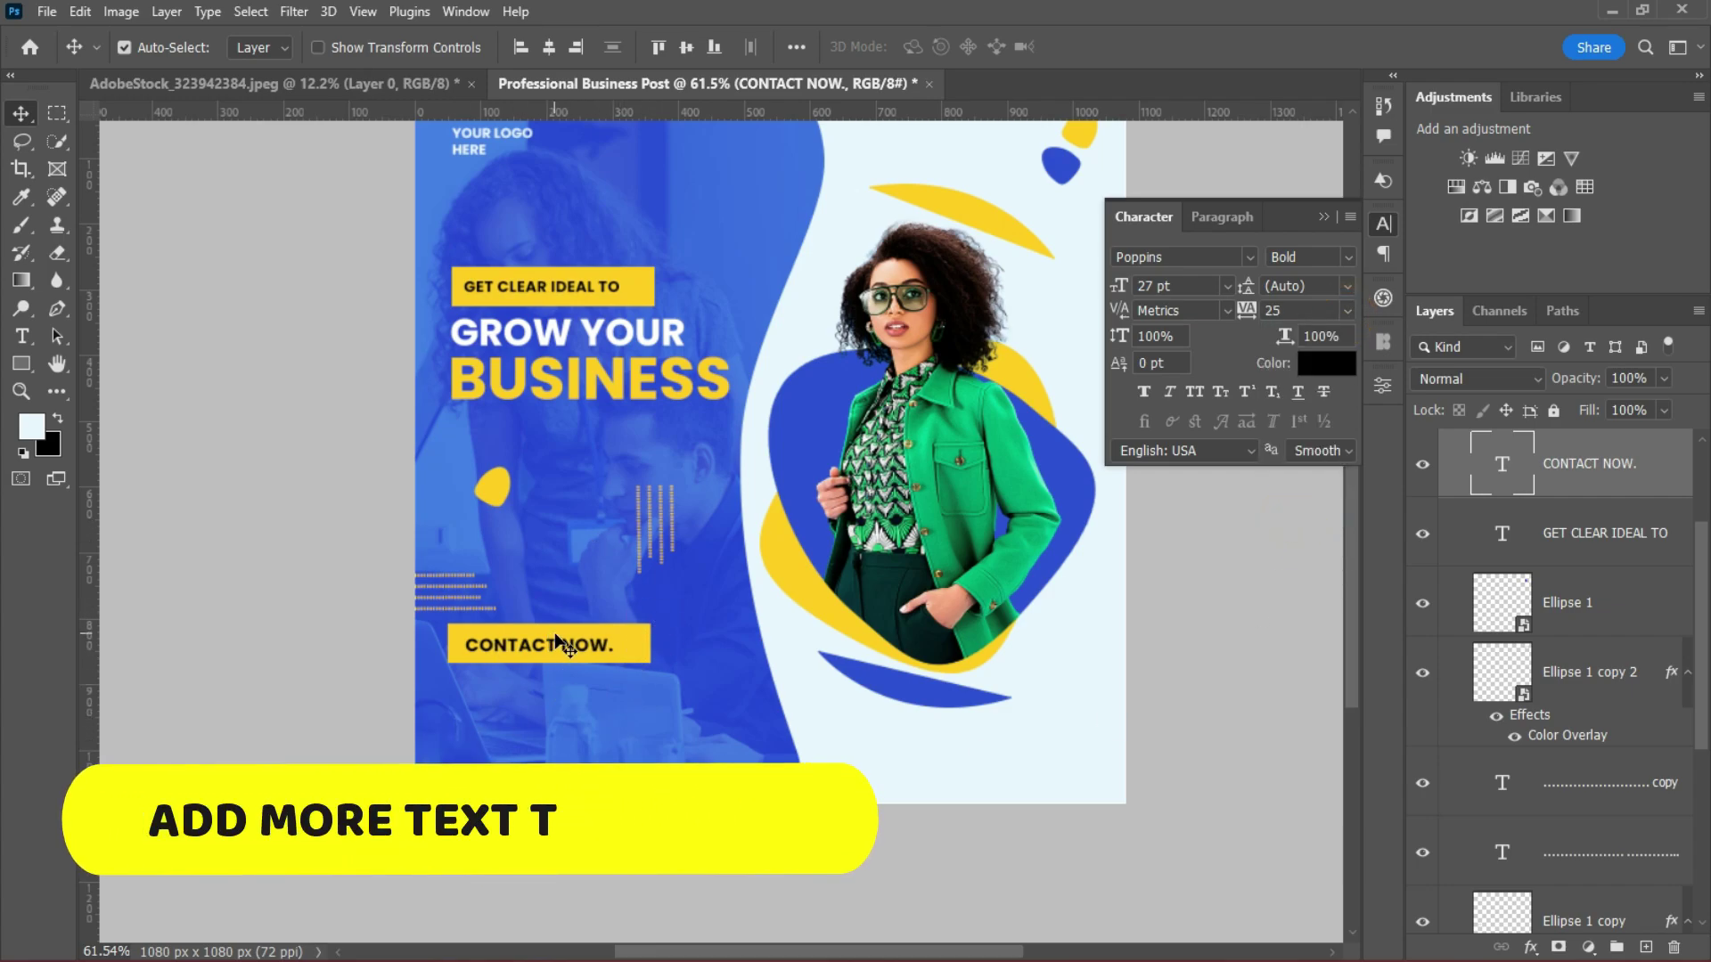
Add a contact phone number with the Horizontal Type tool and align it below the "CONTACT NOW." rectangle.
left_click(22, 336)
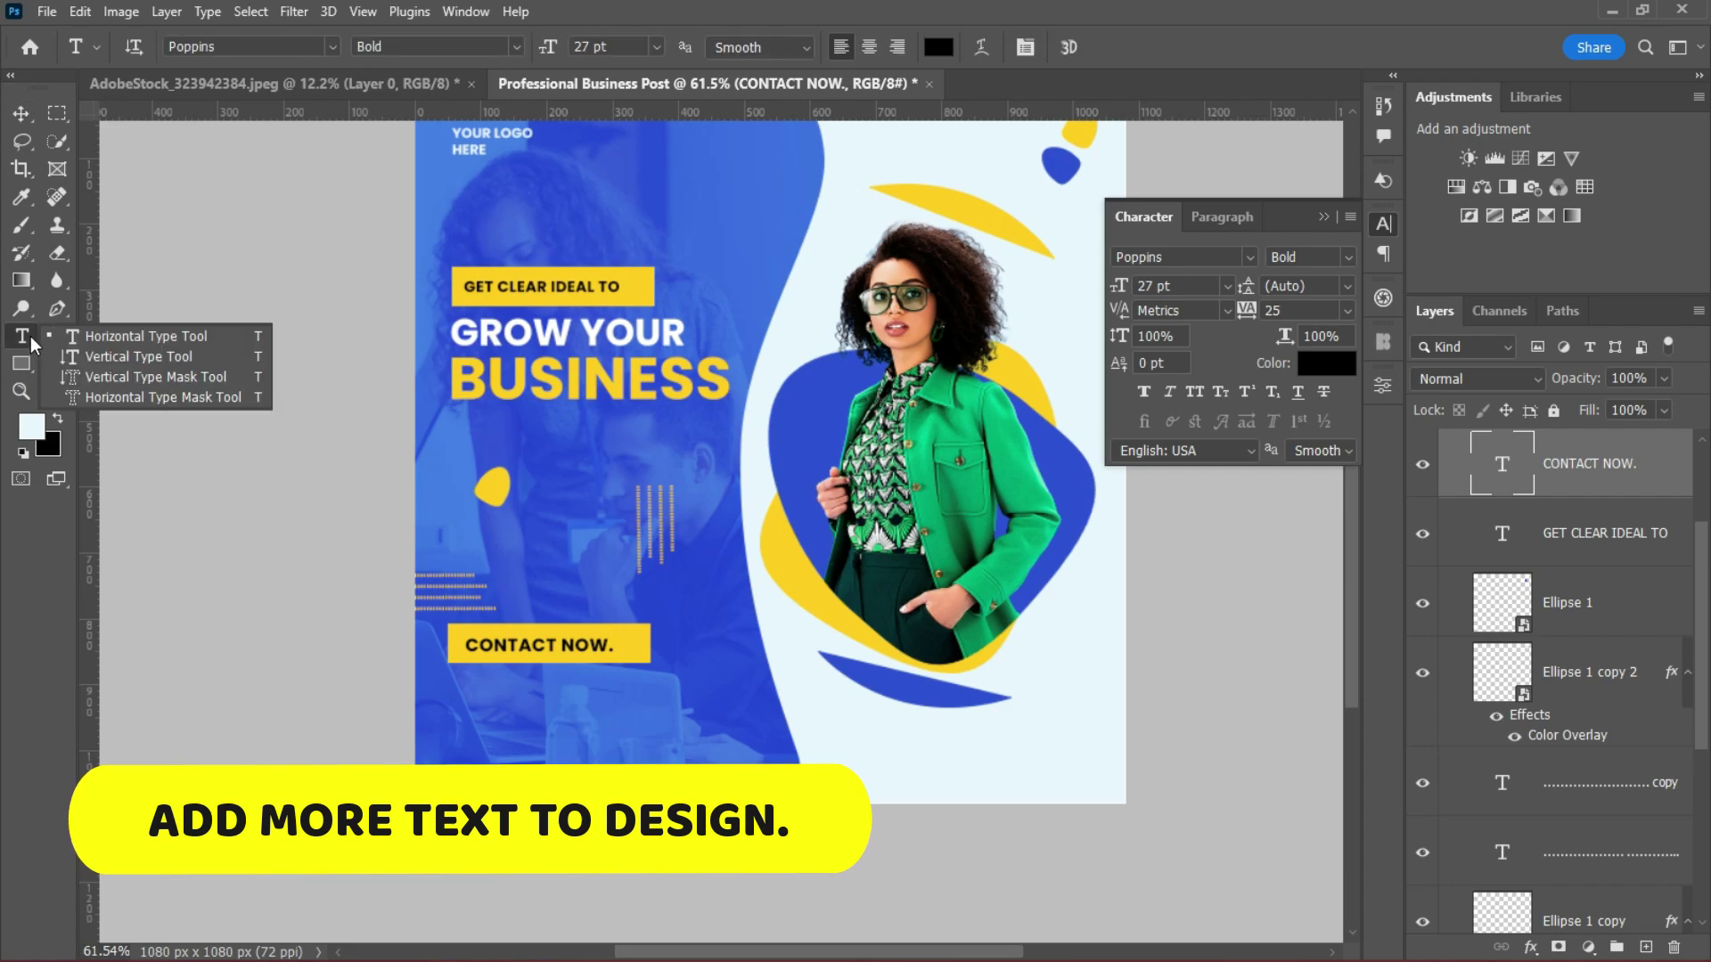
left_click(112, 344)
left_click(482, 733)
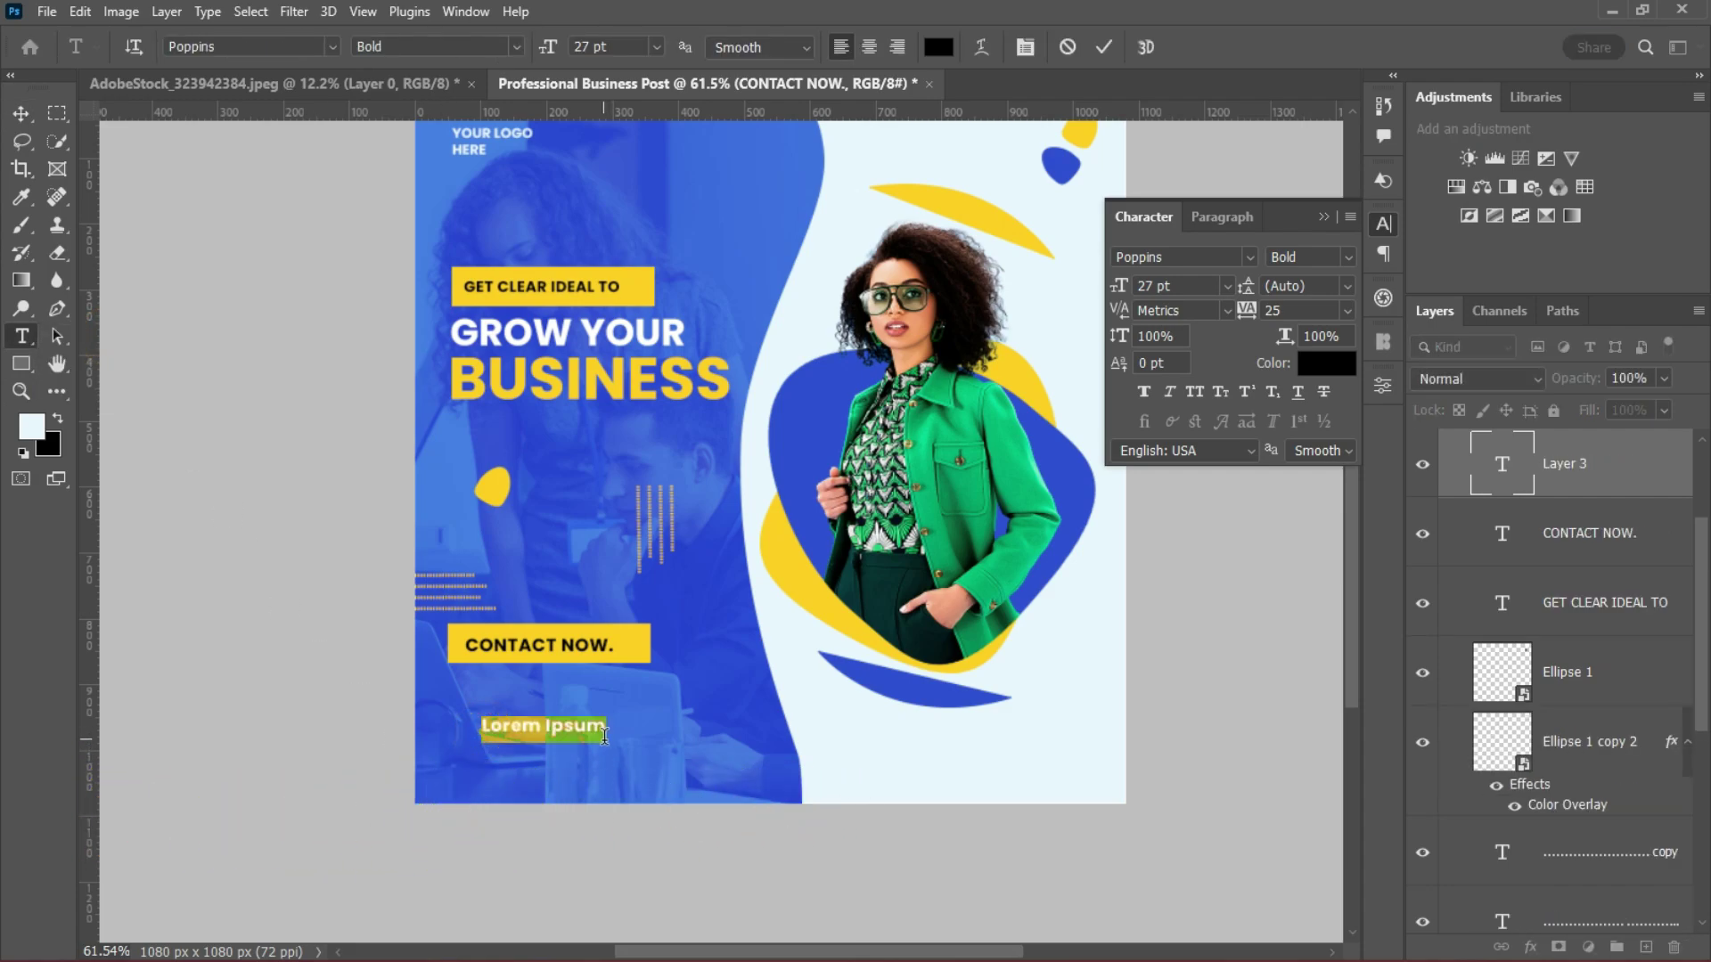
key("BackSpace")
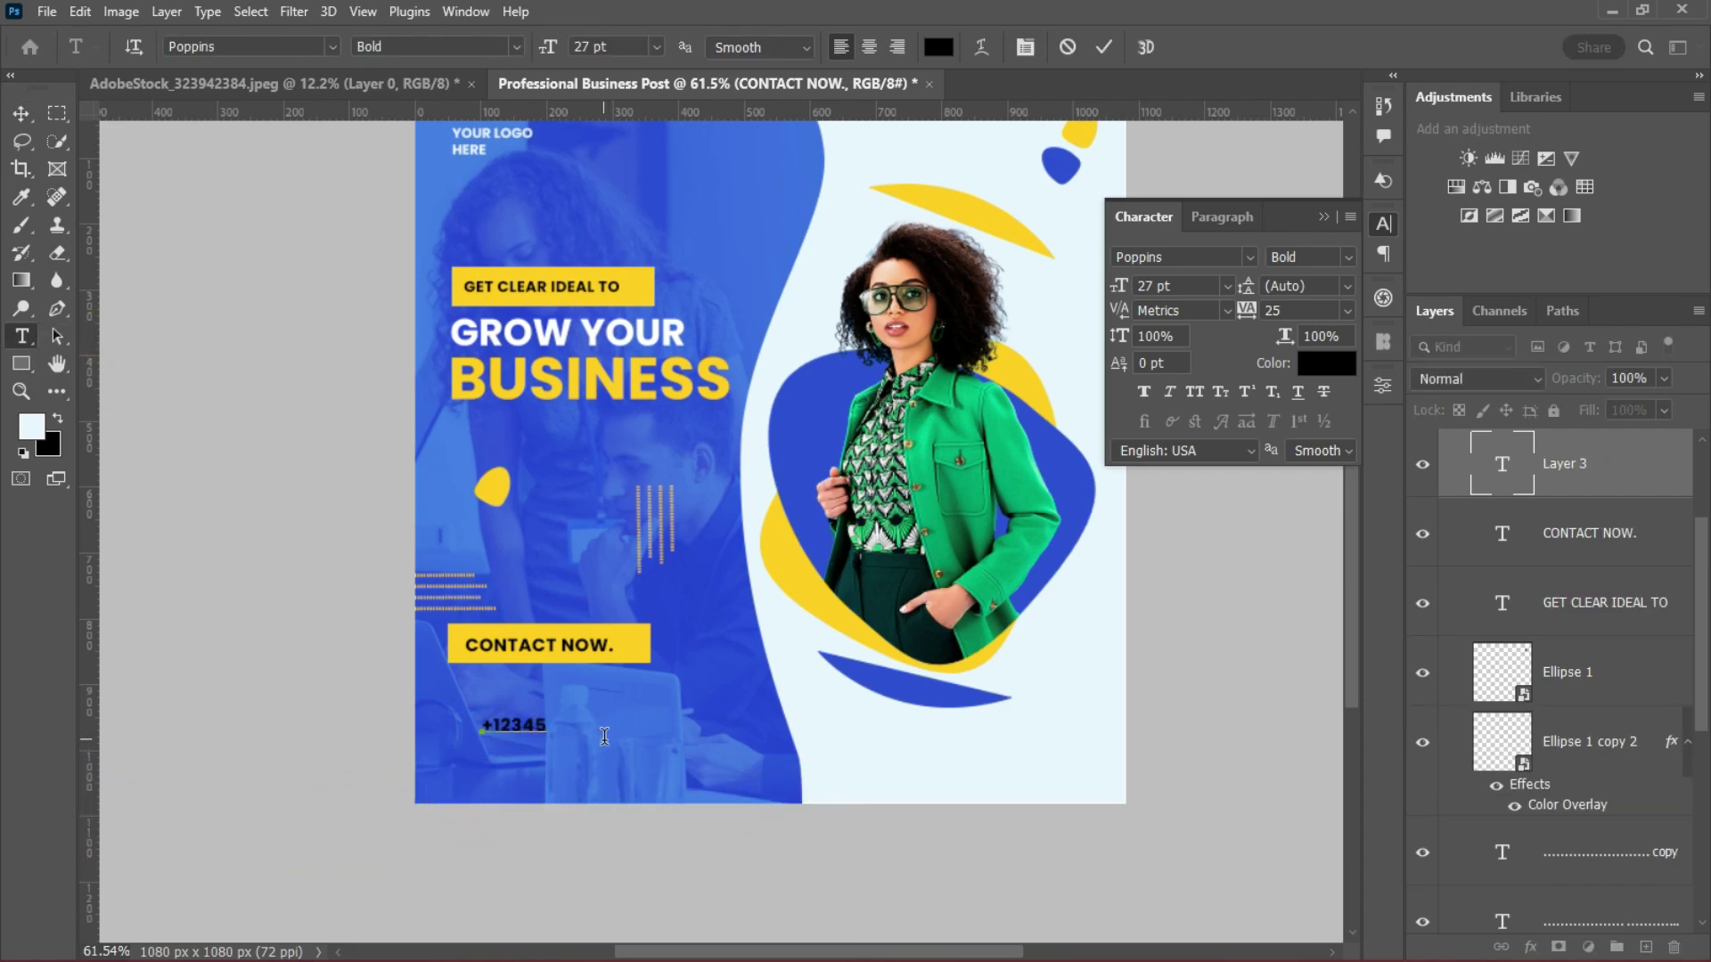
type("+1234567890")
key("ctrl+Return")
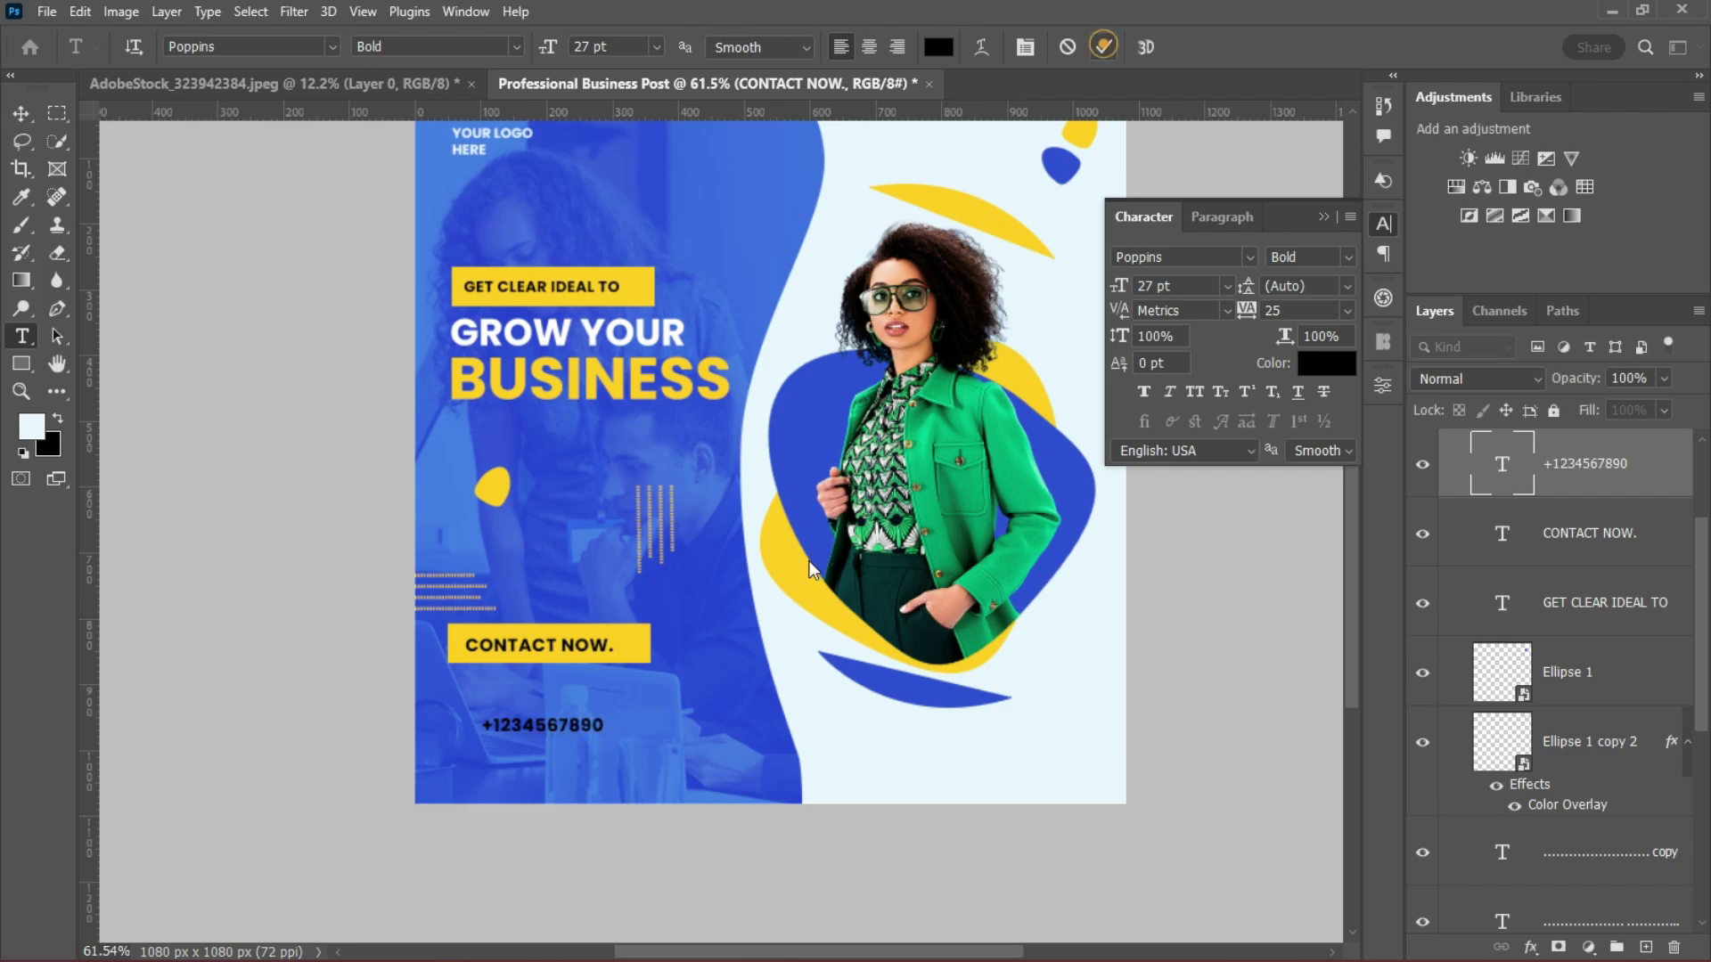
key("v")
mouse_move(543, 727)
left_mouse_down()
mouse_move(516, 696)
mouse_move(524, 717)
left_mouse_up()
Color the phone number text white (ffffff) and set its tracking to 100.
left_click(1326, 363)
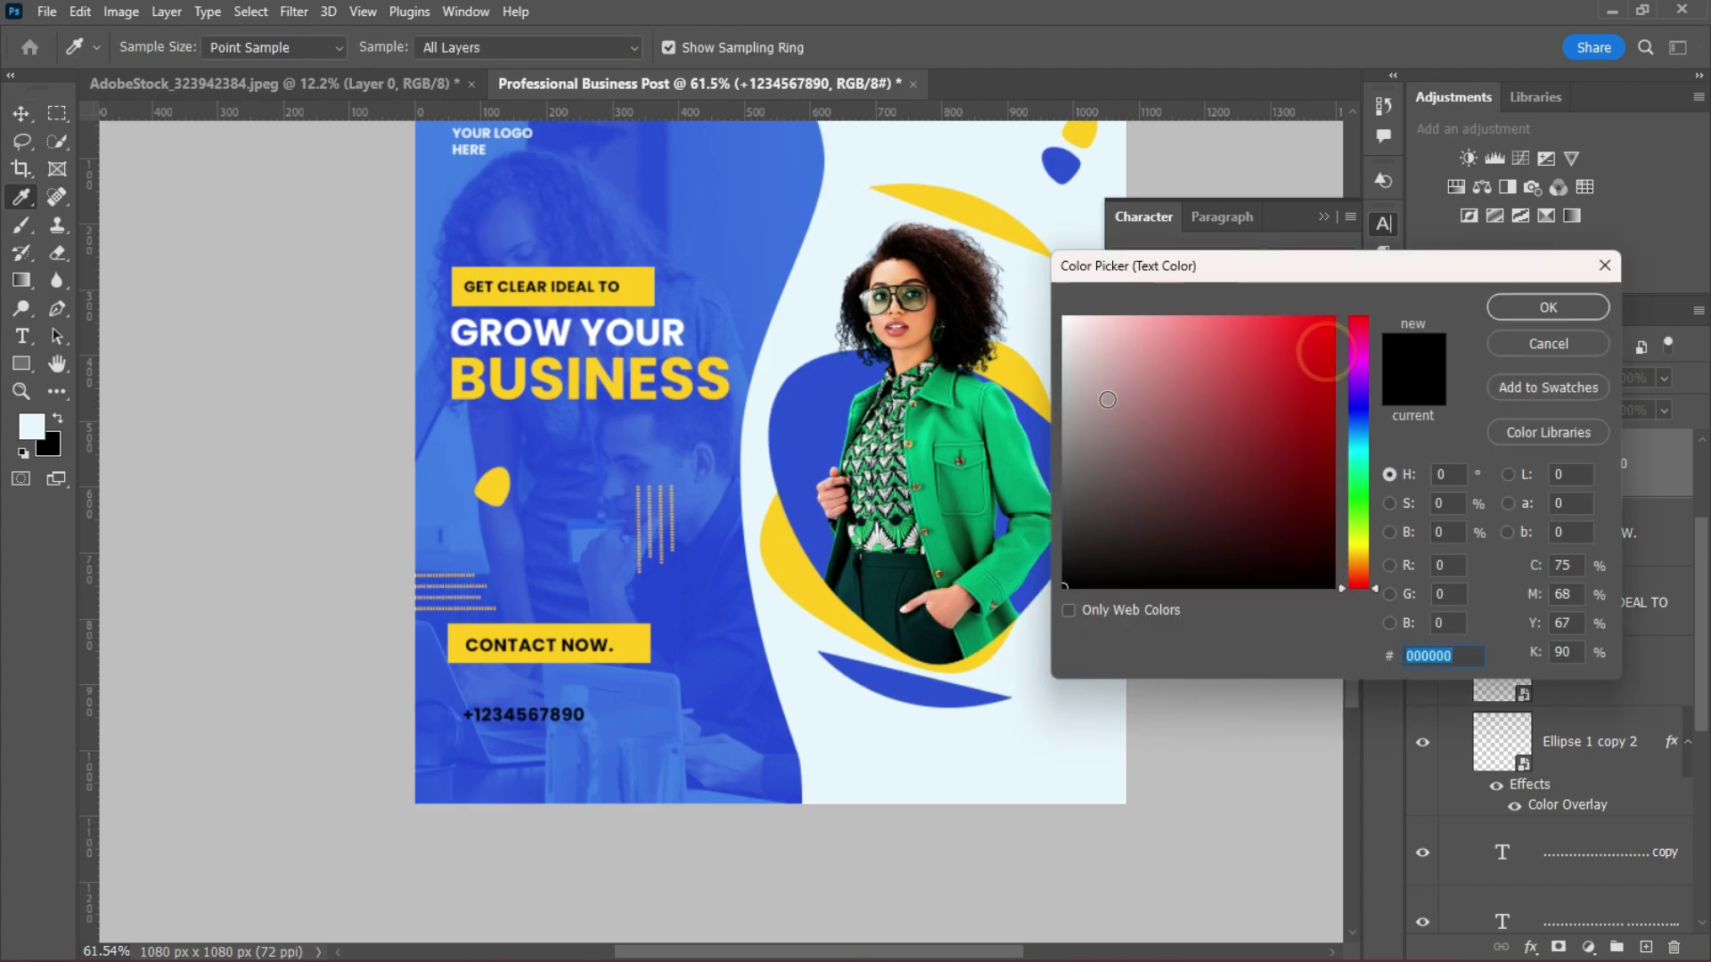
type("ffffff")
left_click(1545, 307)
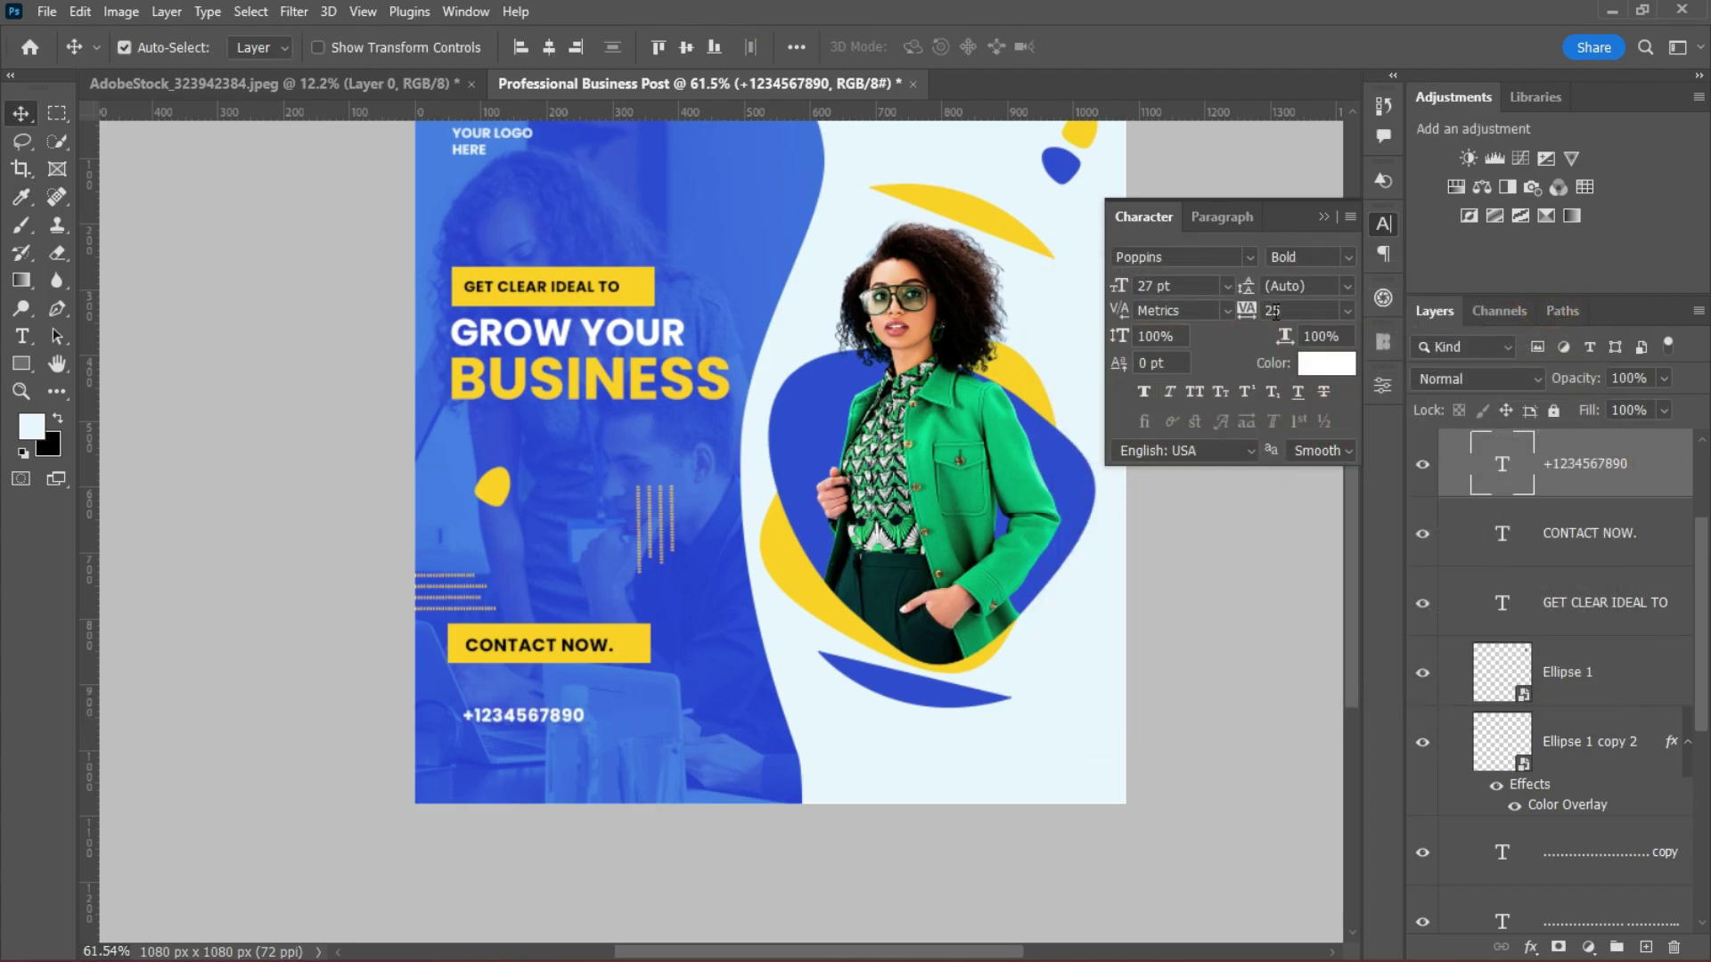
left_click(1346, 311)
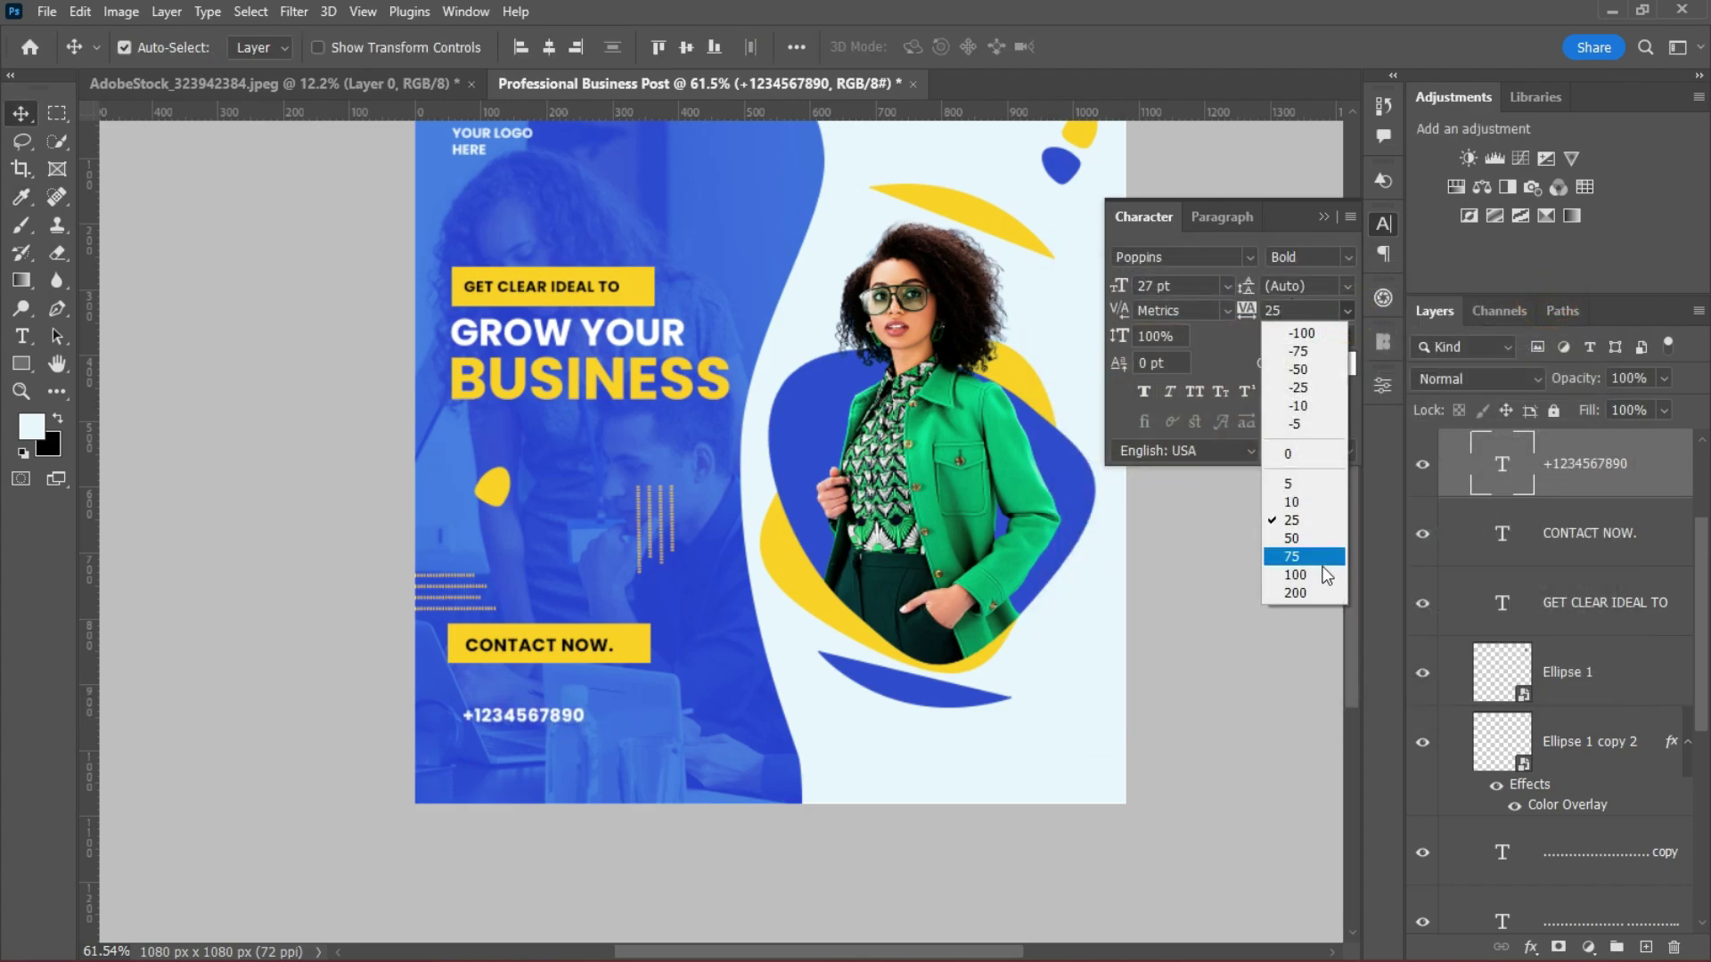
left_click(1321, 567)
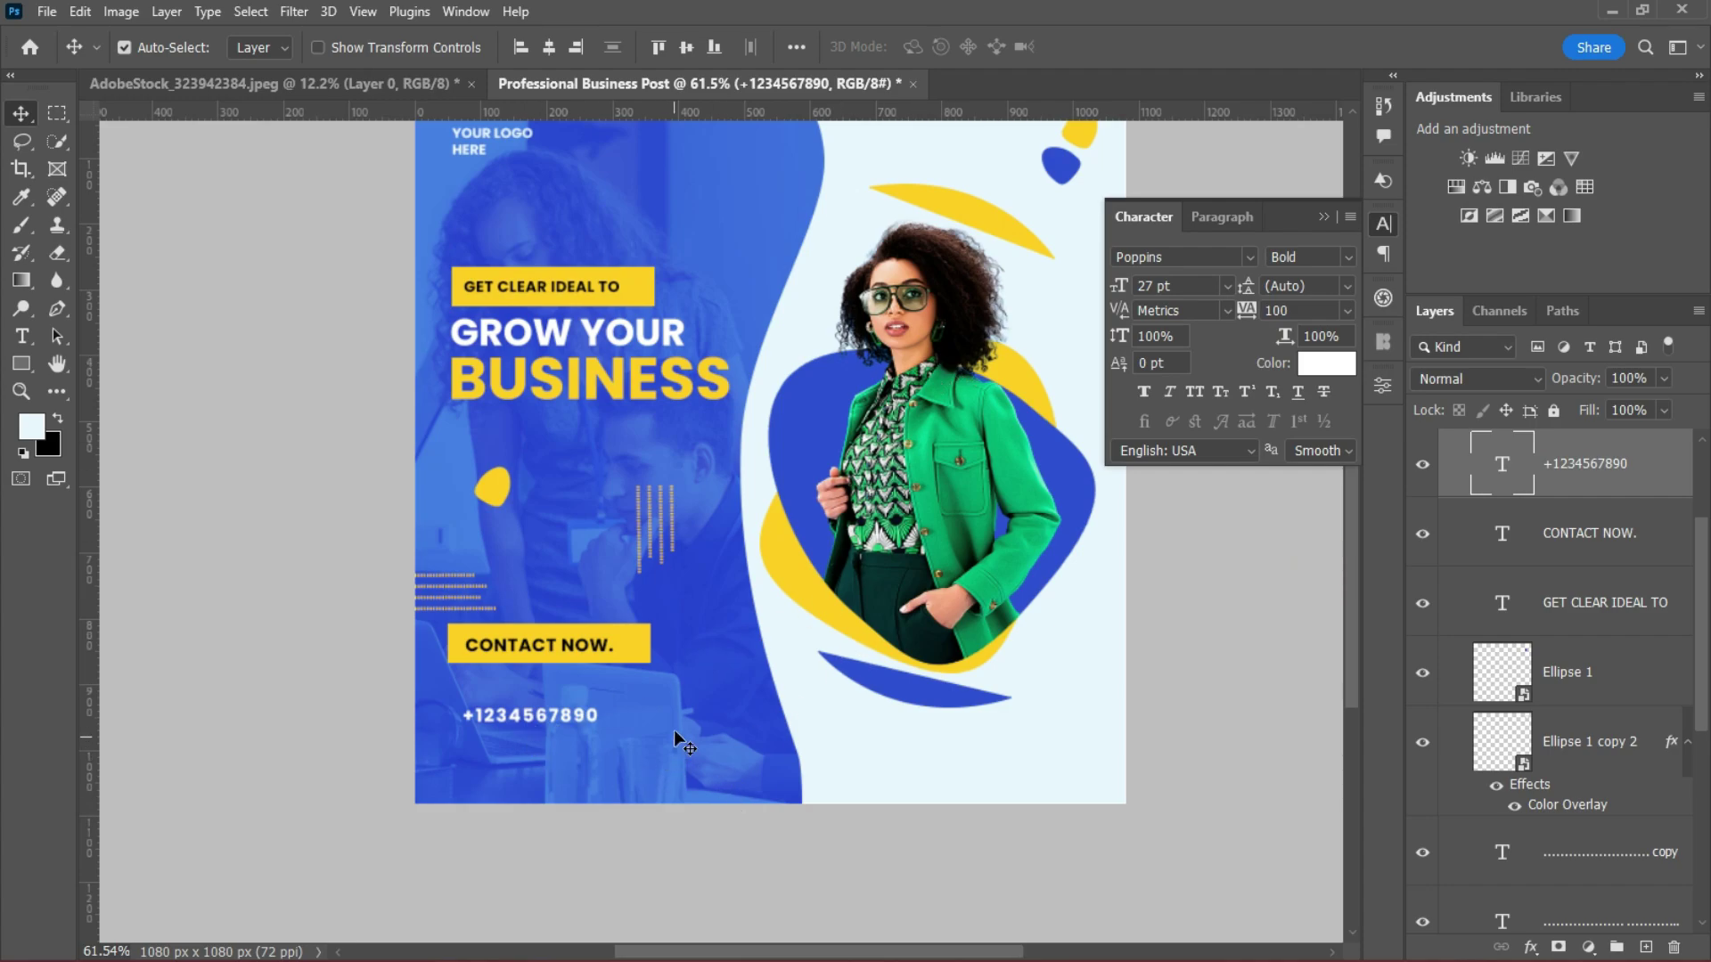
Insert hyphens into the contact phone number to split it into groups of three, four and three digits.
double_click(508, 715)
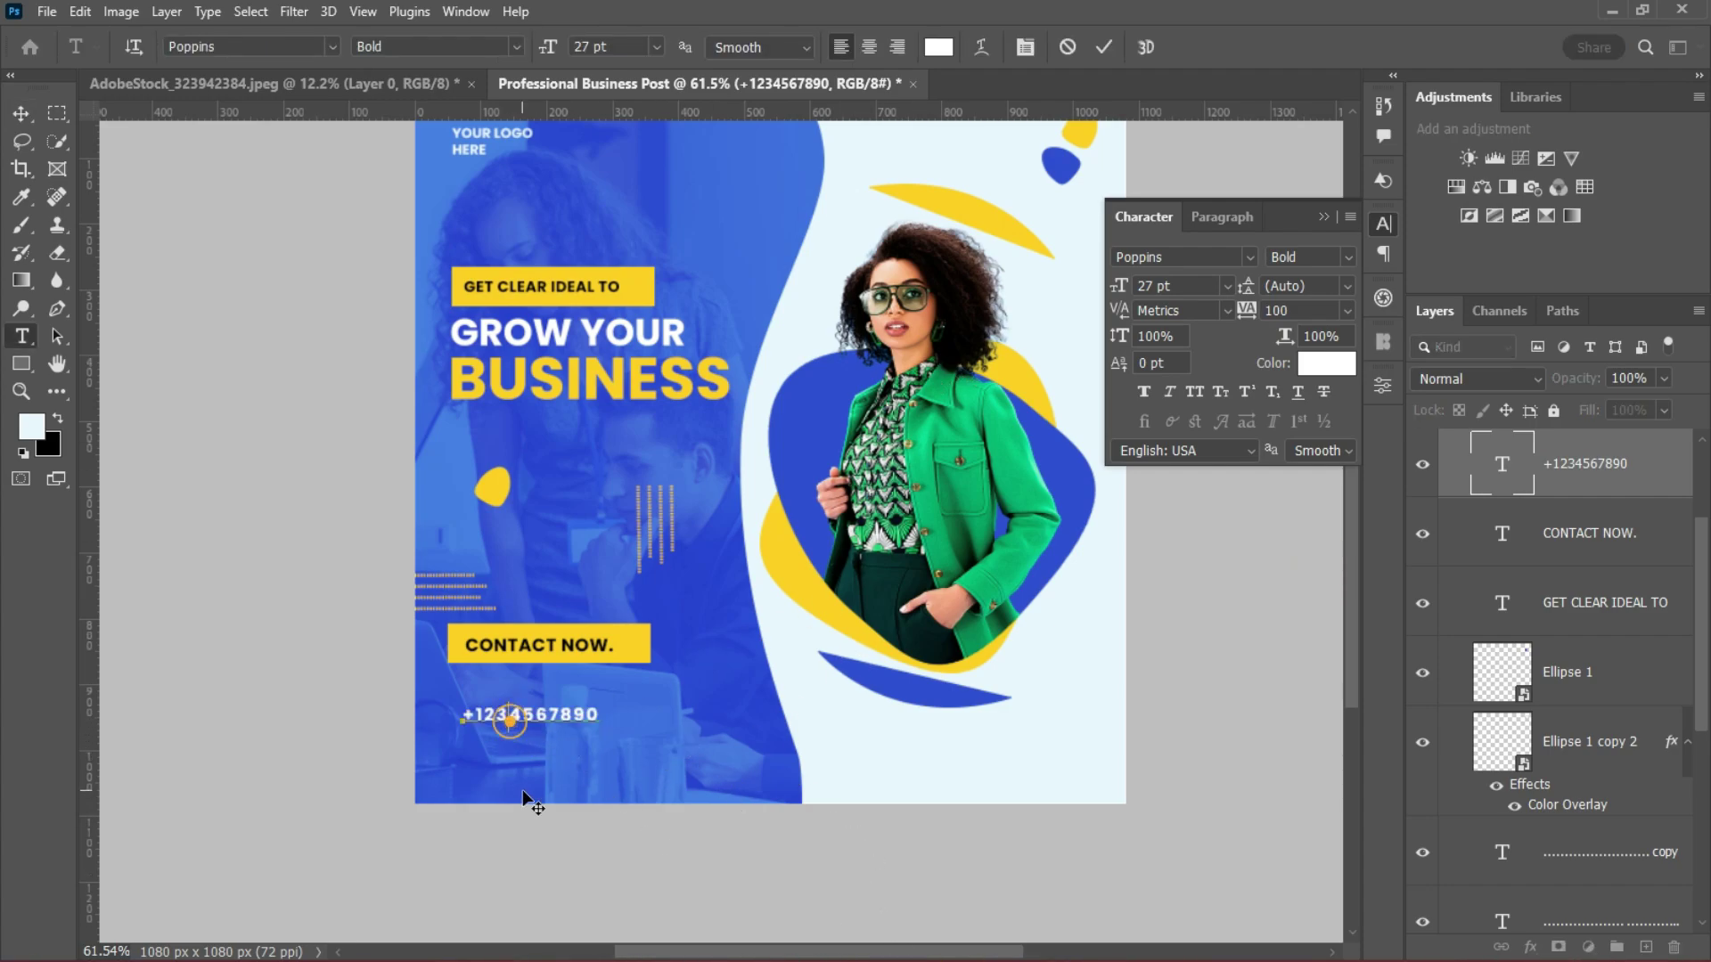
type("-")
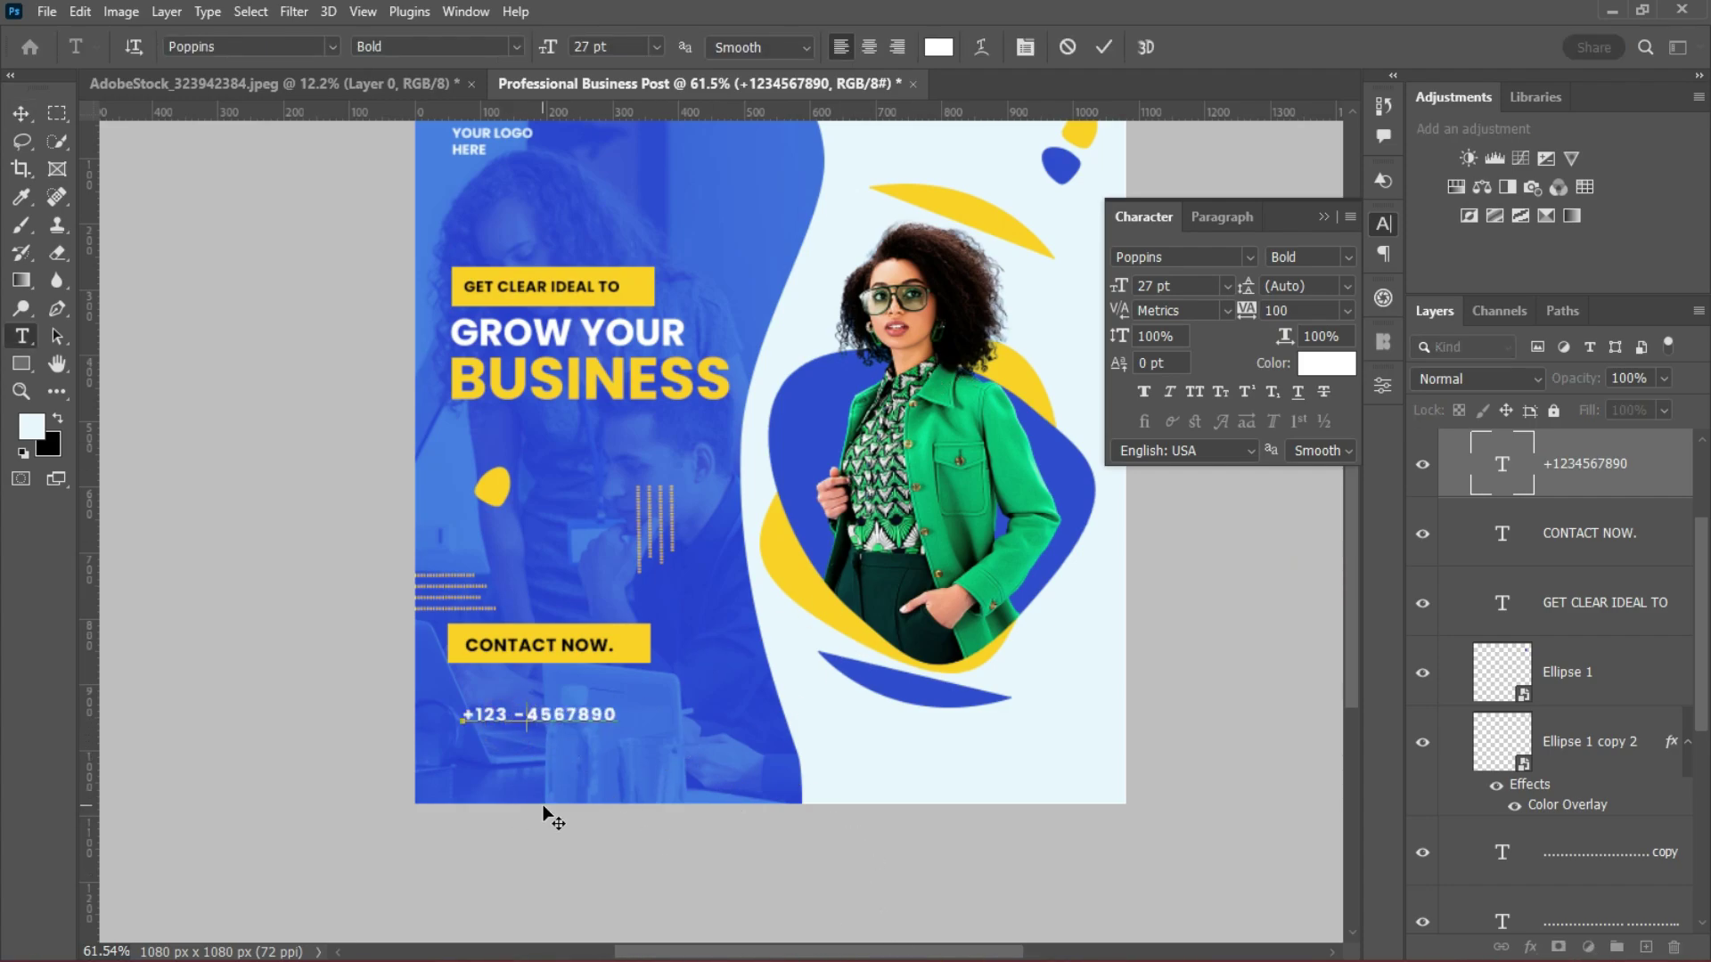
left_click(580, 713)
type("-")
key("Left")
key("Left")
key("Left")
key("Left")
key("Left")
key("Left")
key("Delete")
left_click(1103, 42)
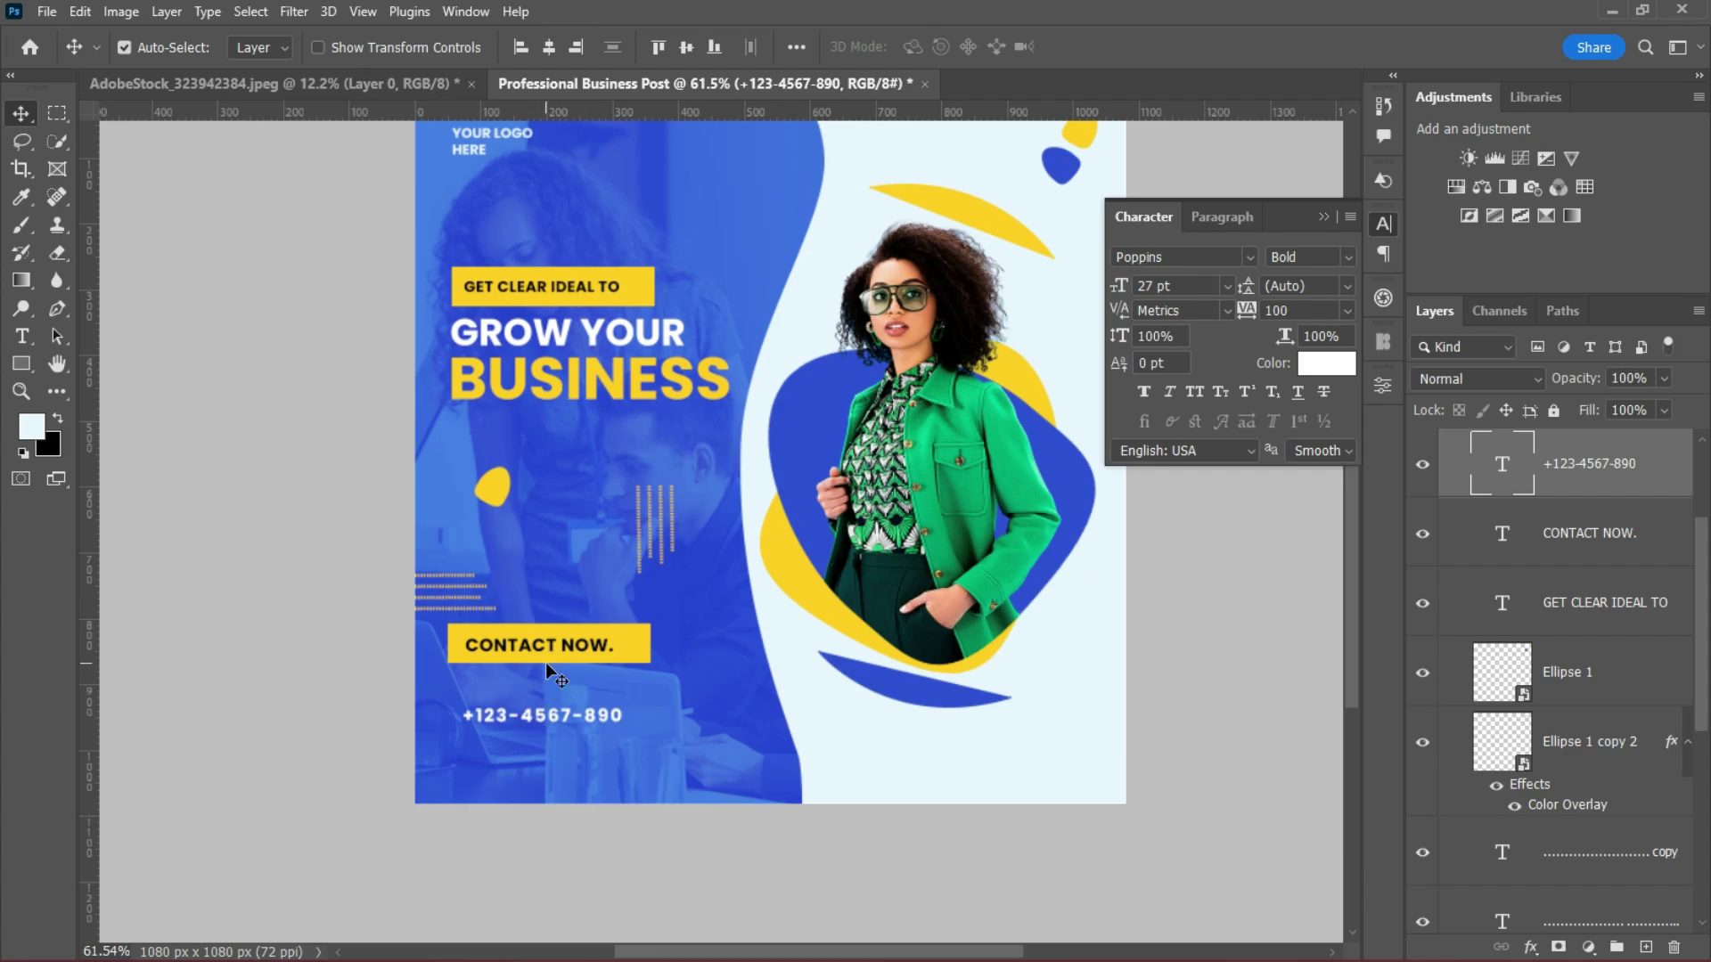
left_click_drag(540, 720, 537, 773)
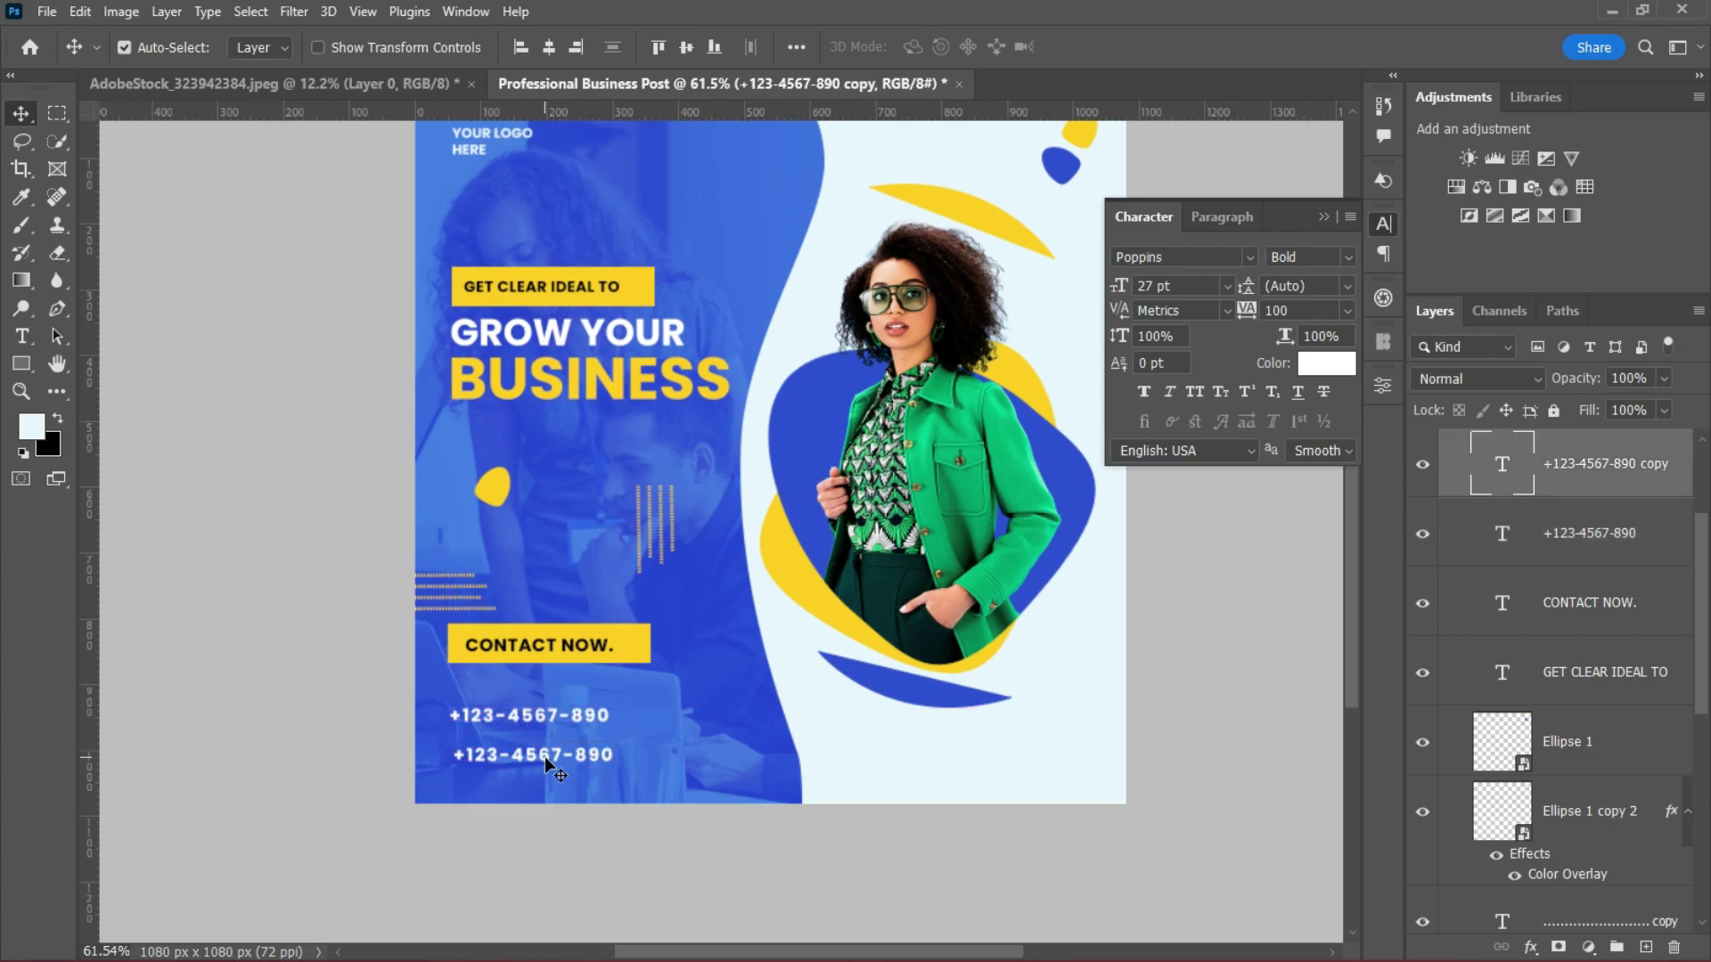
double_click(561, 755)
type("ww")
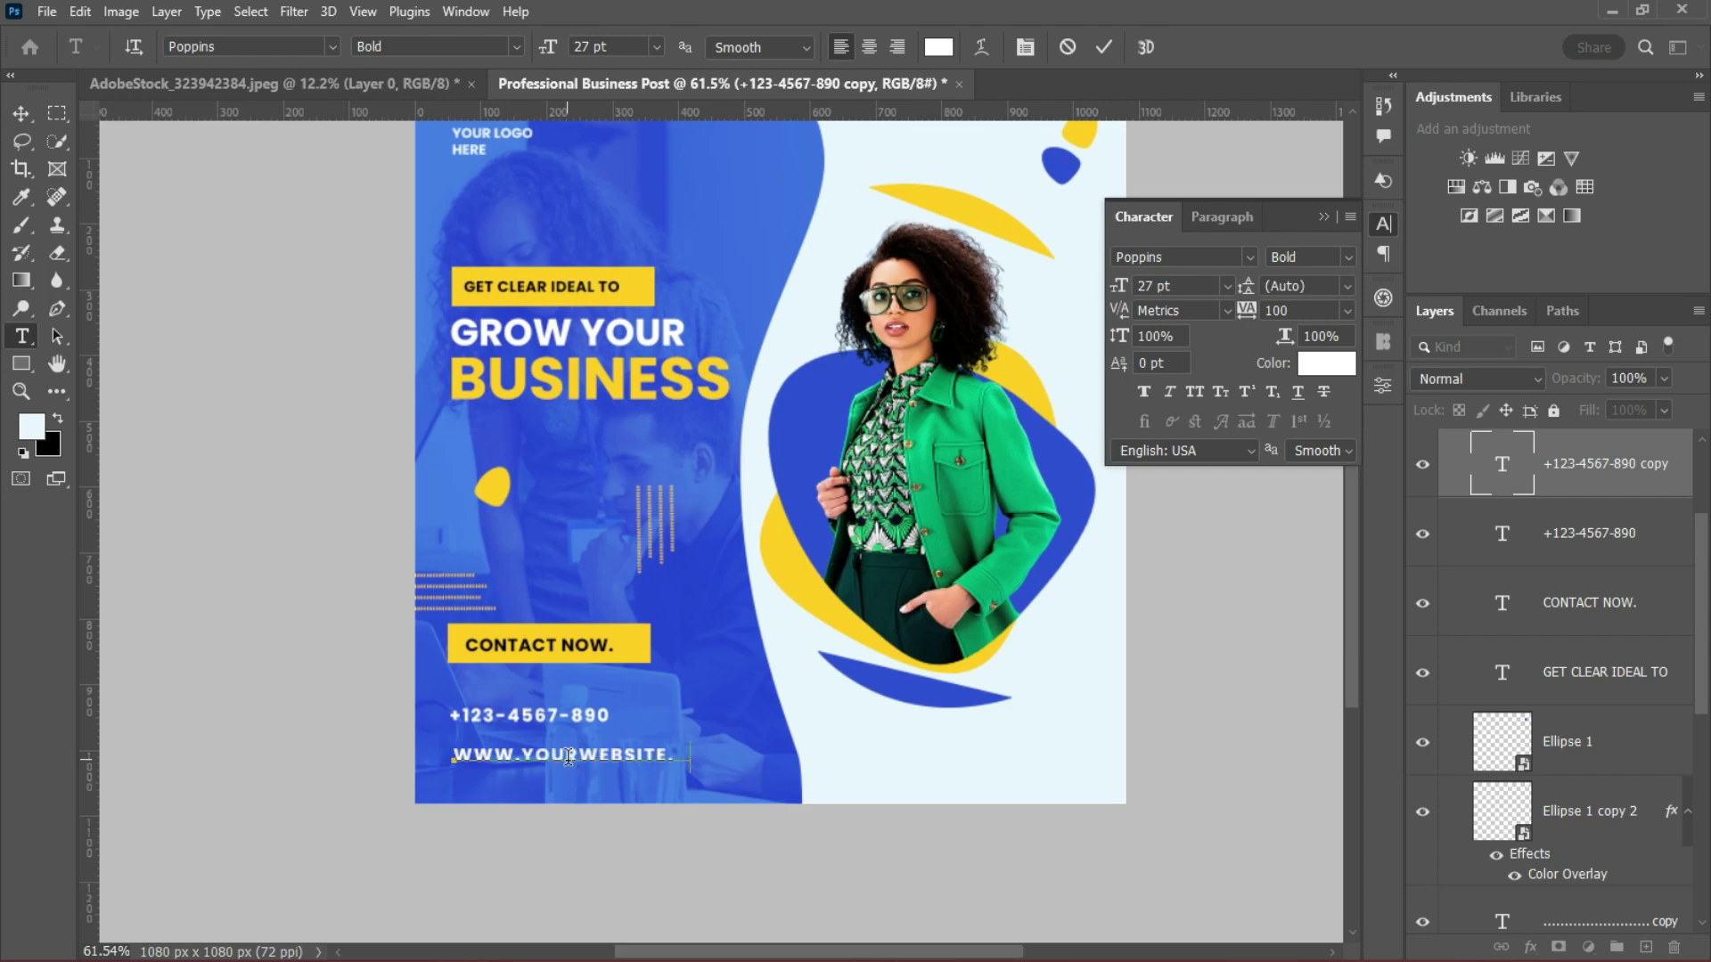
left_click(1105, 47)
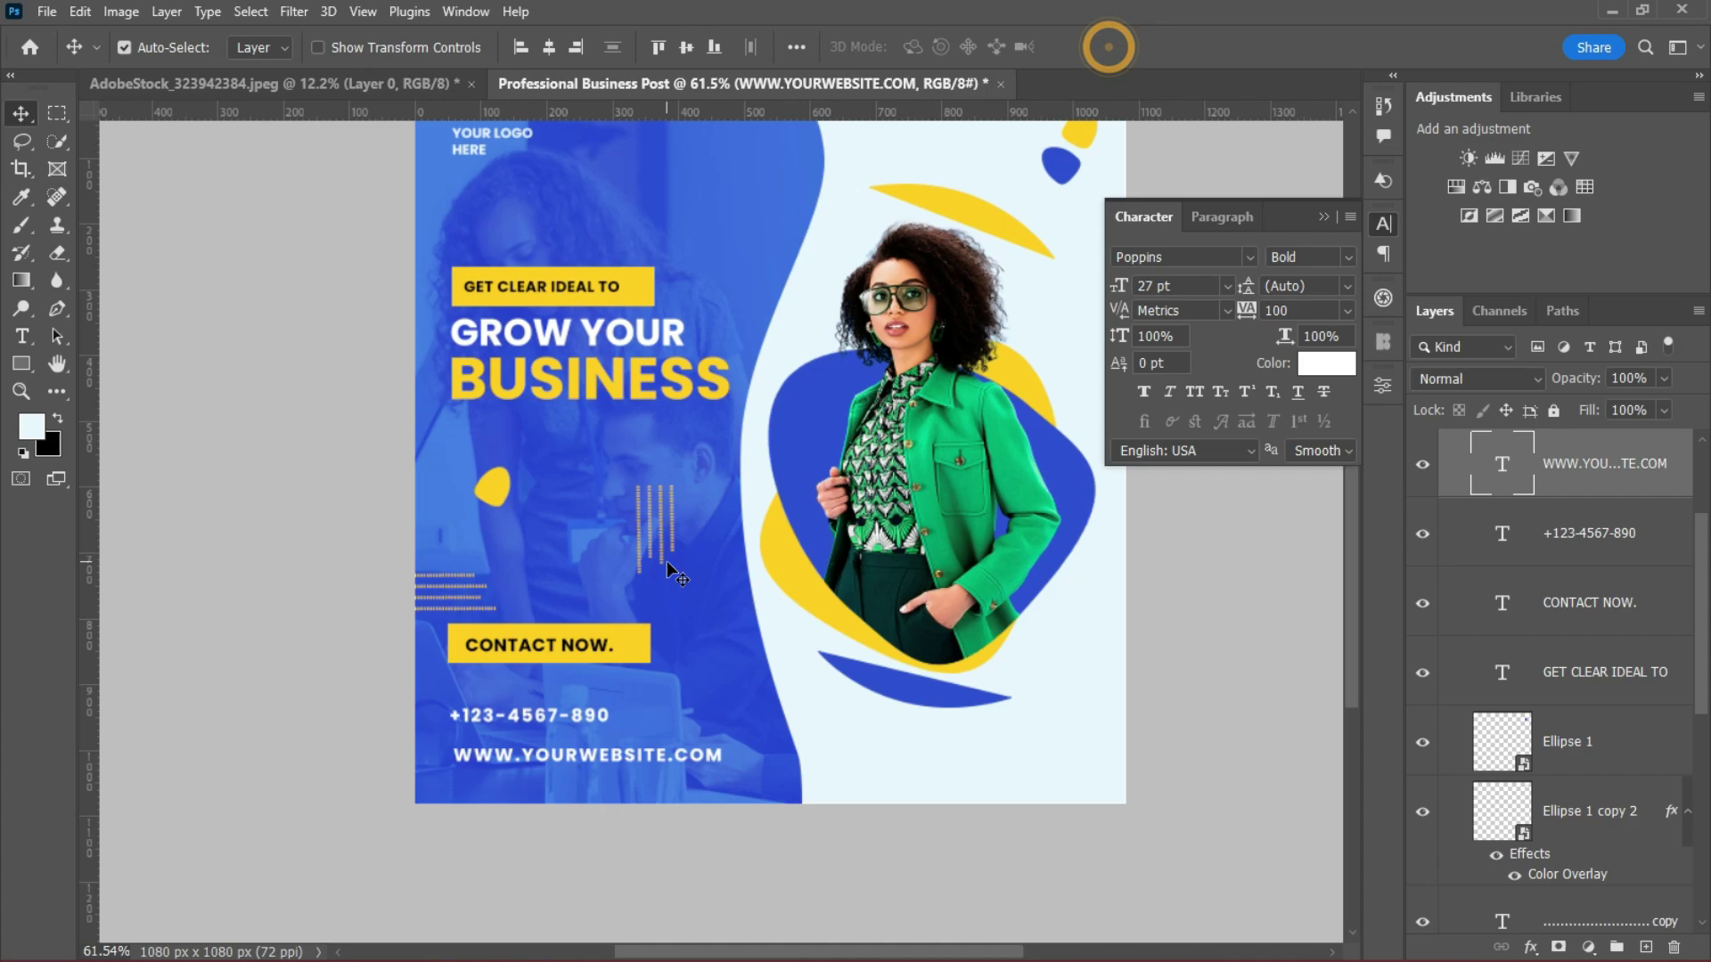
Set the website text's size to 24 pt and move it up closer beneath the phone number.
left_click(1227, 285)
left_click(1184, 501)
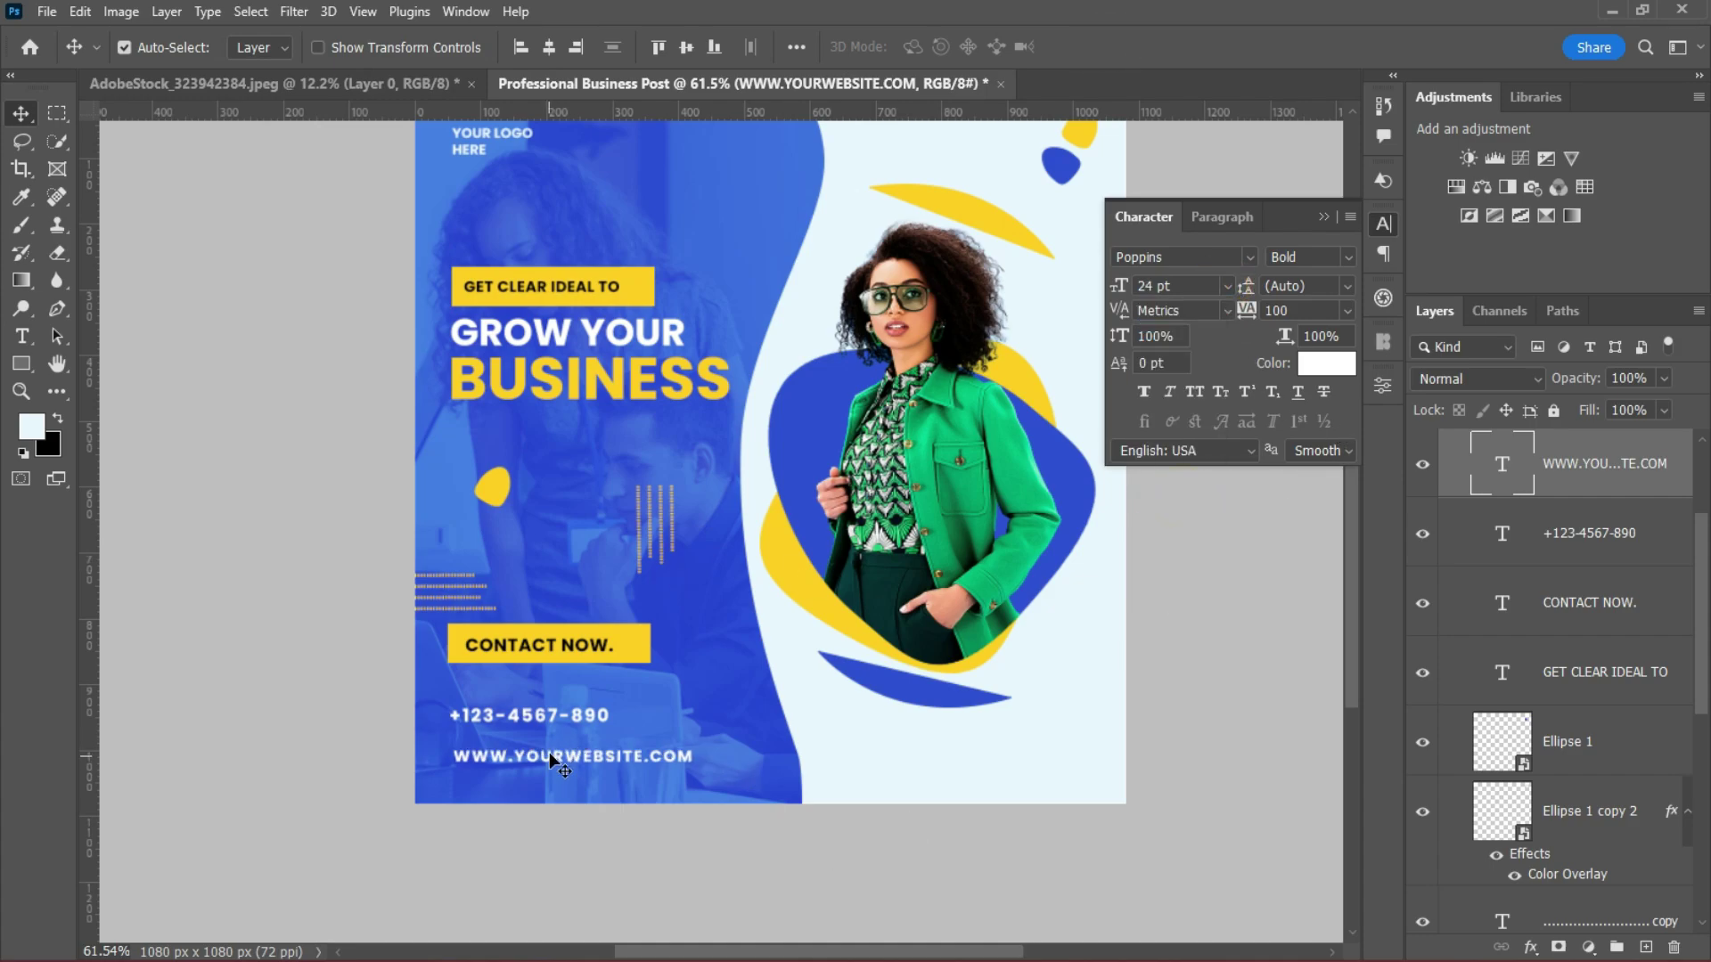
left_click_drag(550, 759, 548, 744)
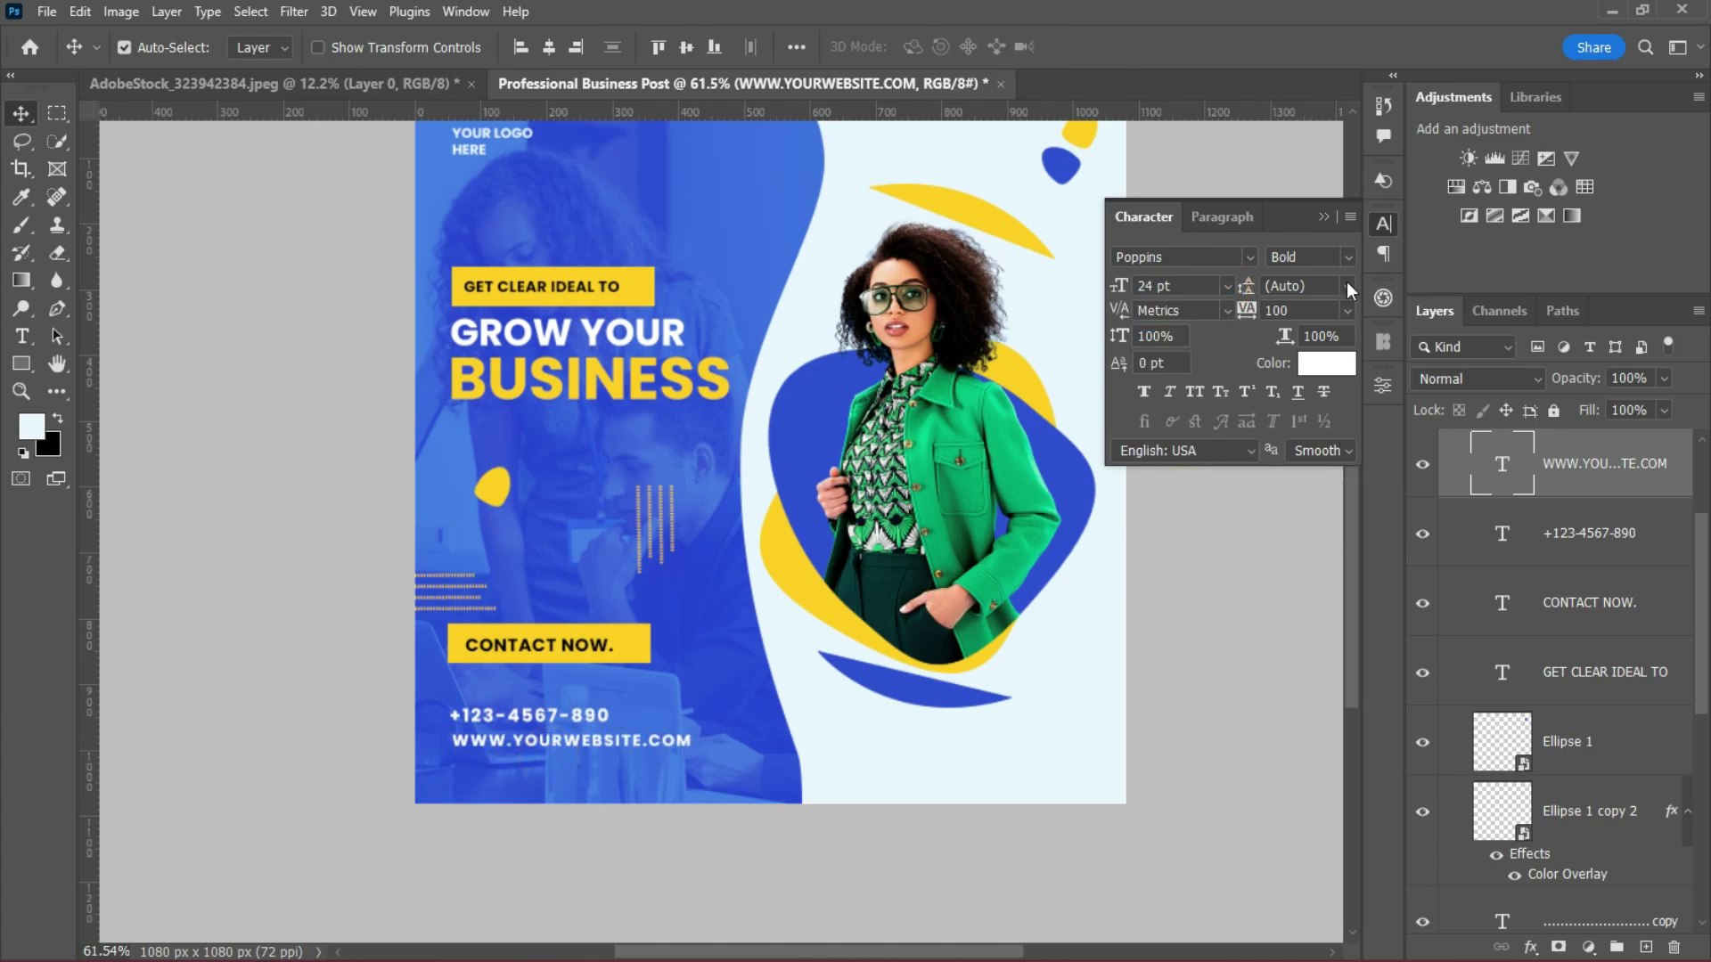
Set the font style of the website text and the phone number text to Medium.
left_click(1348, 256)
left_click(1333, 442)
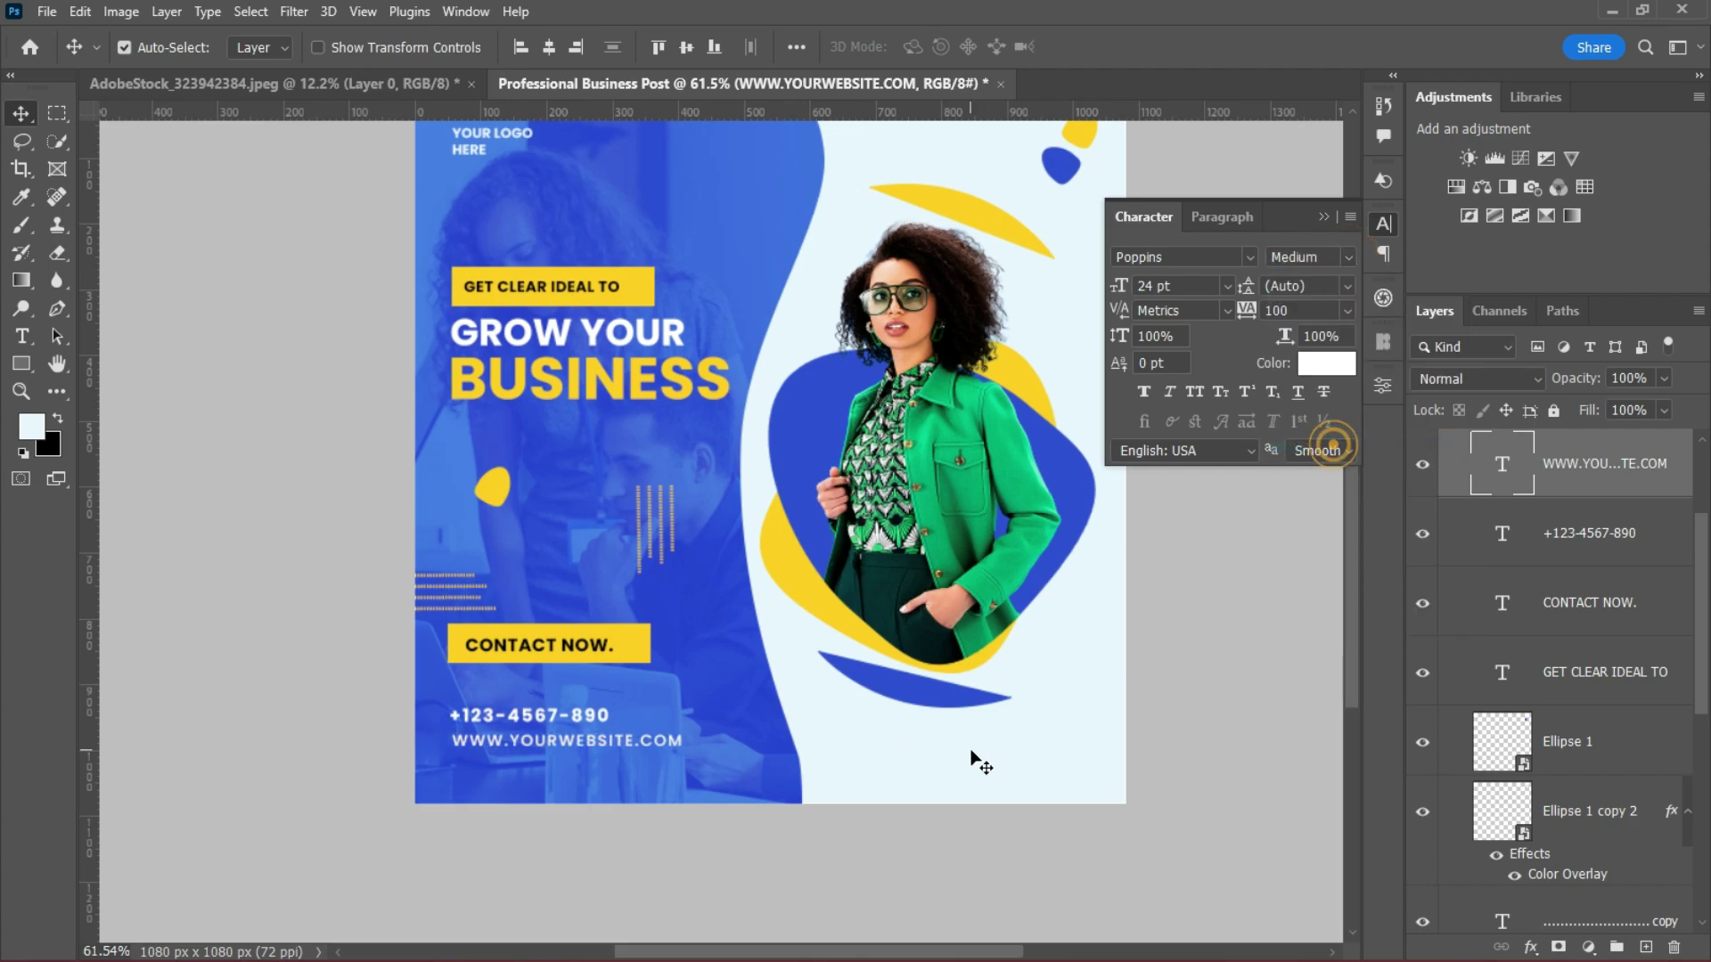
left_click(515, 714)
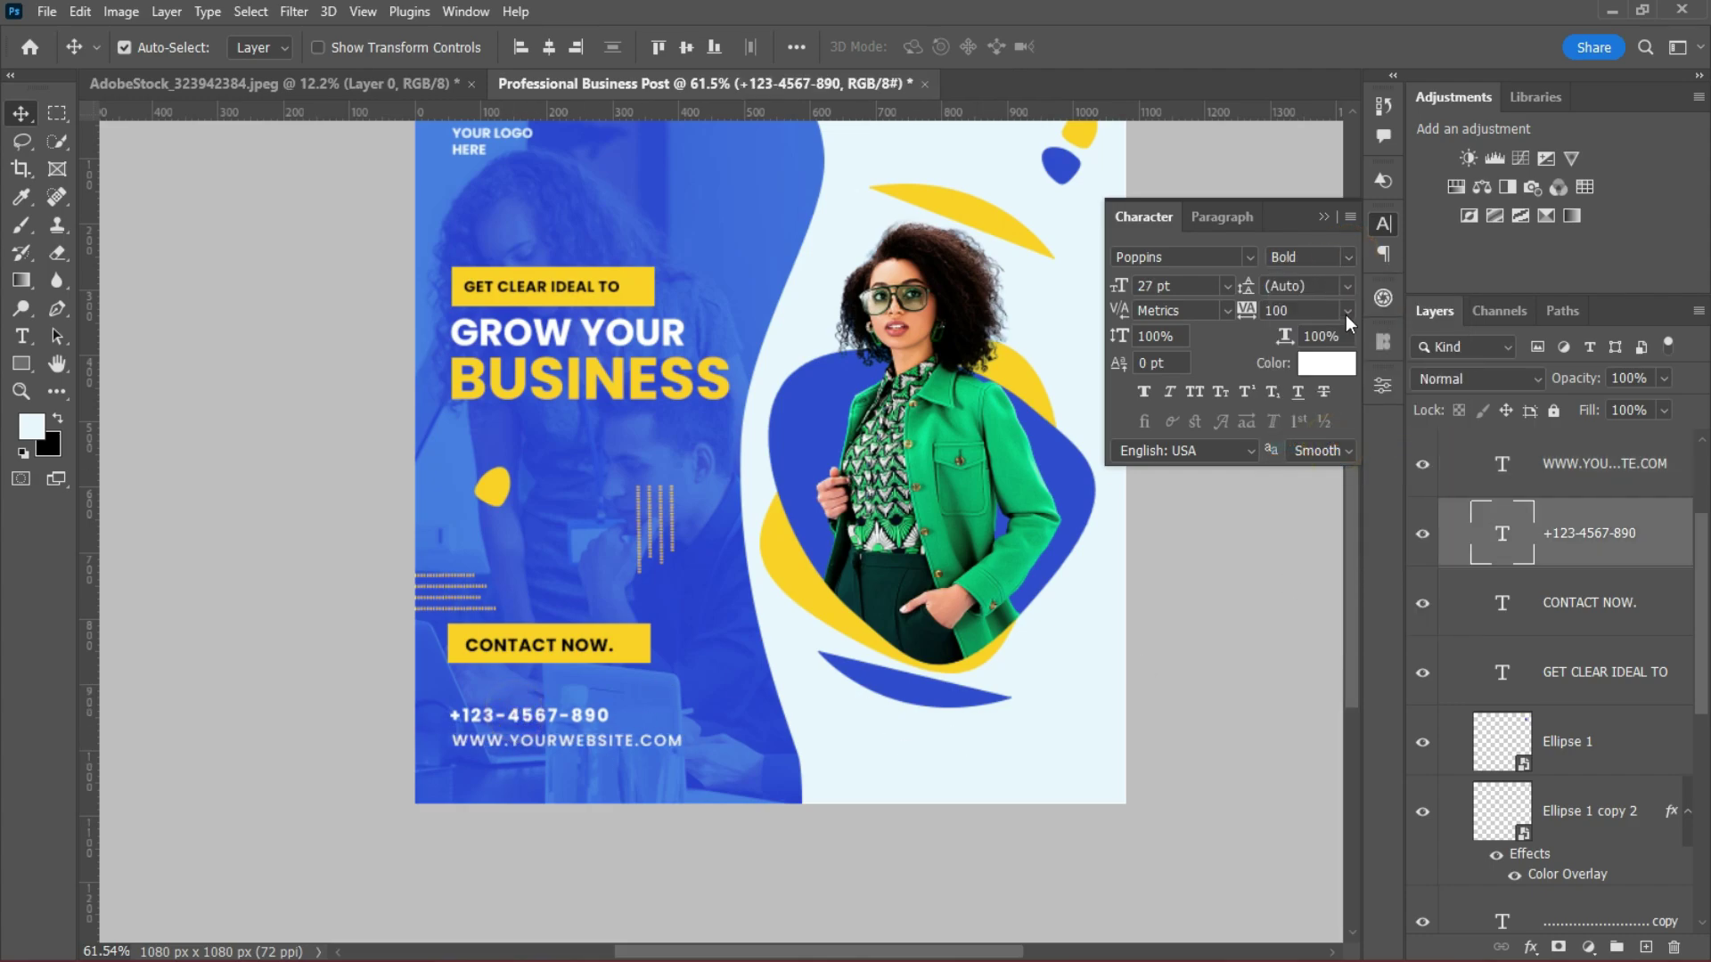
left_click(1348, 257)
left_click(1328, 442)
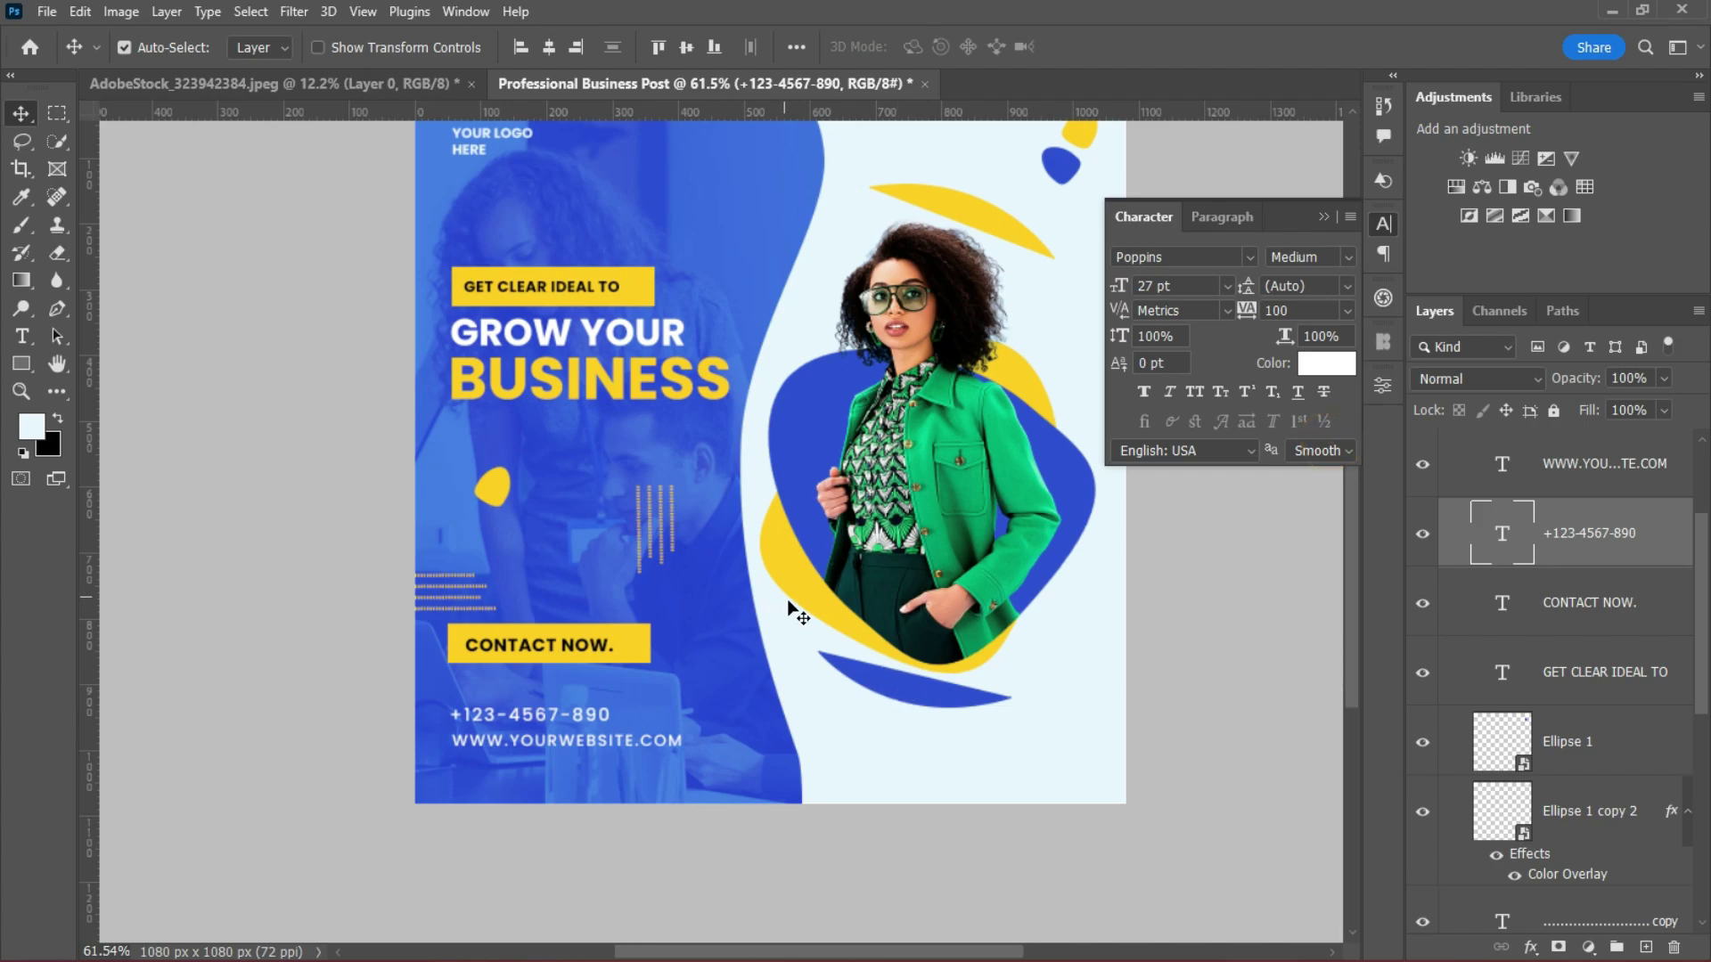
Lower the opacity of the vertical dot pattern and set the horizontal dot pattern's opacity to 60%.
scroll(813, 592, "up", 2)
scroll(764, 592, "down", 2)
scroll(764, 592, "up", 4)
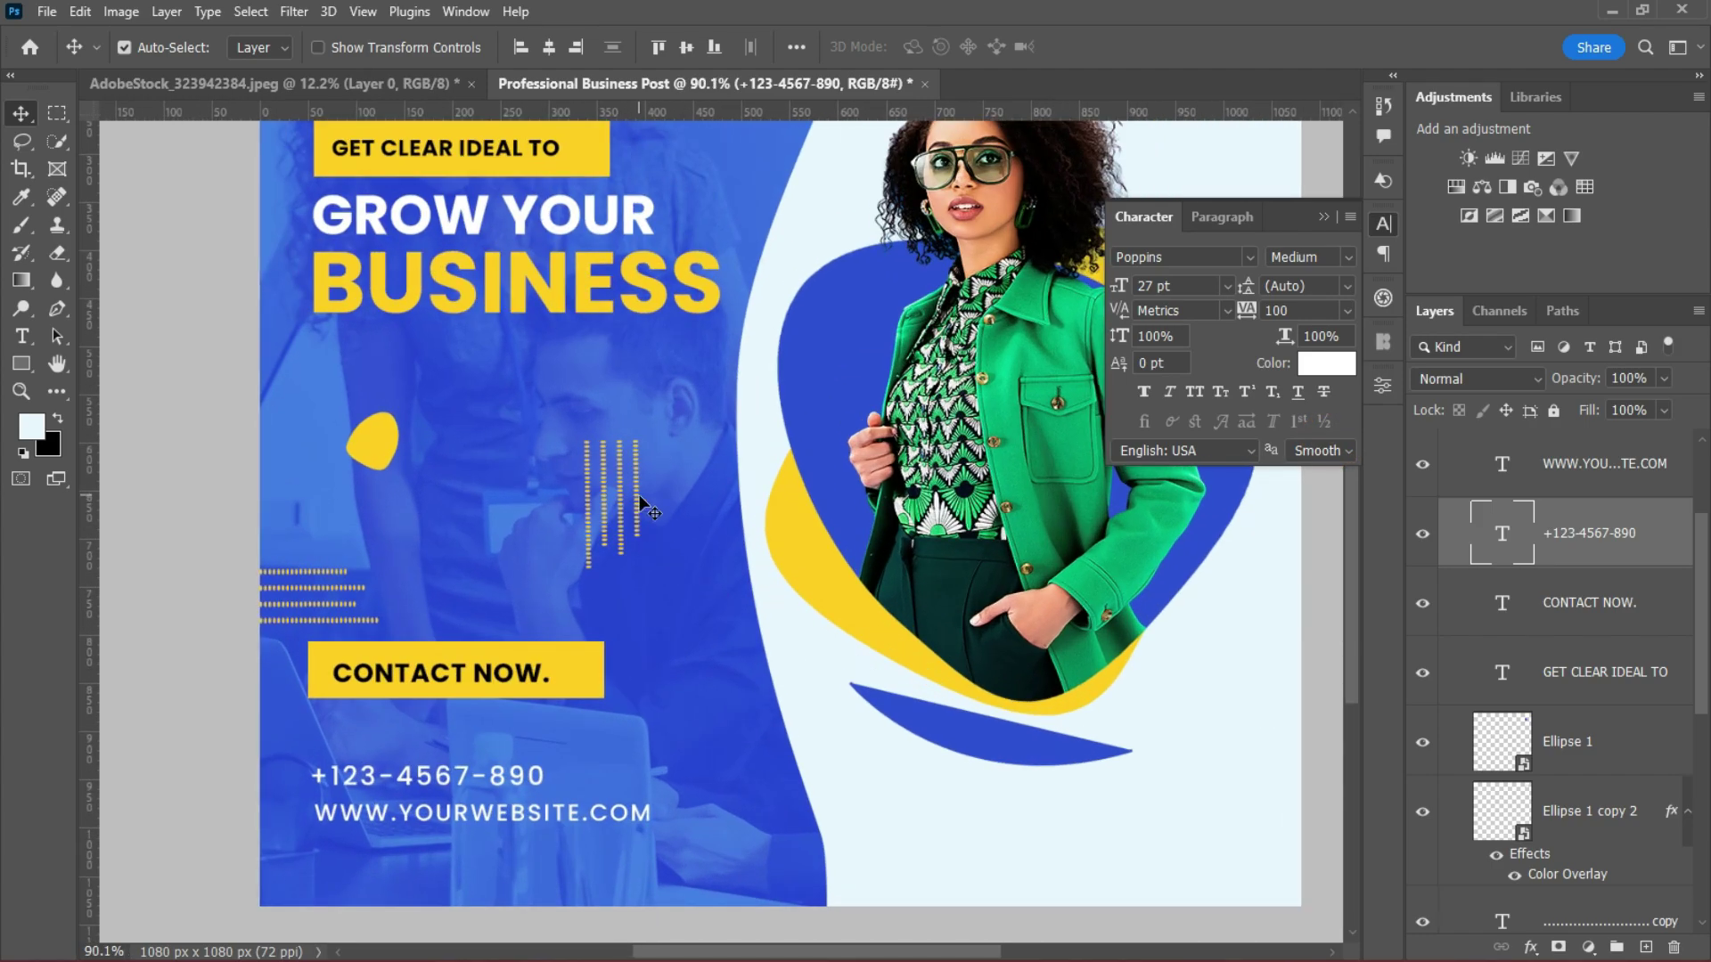
left_click(639, 501)
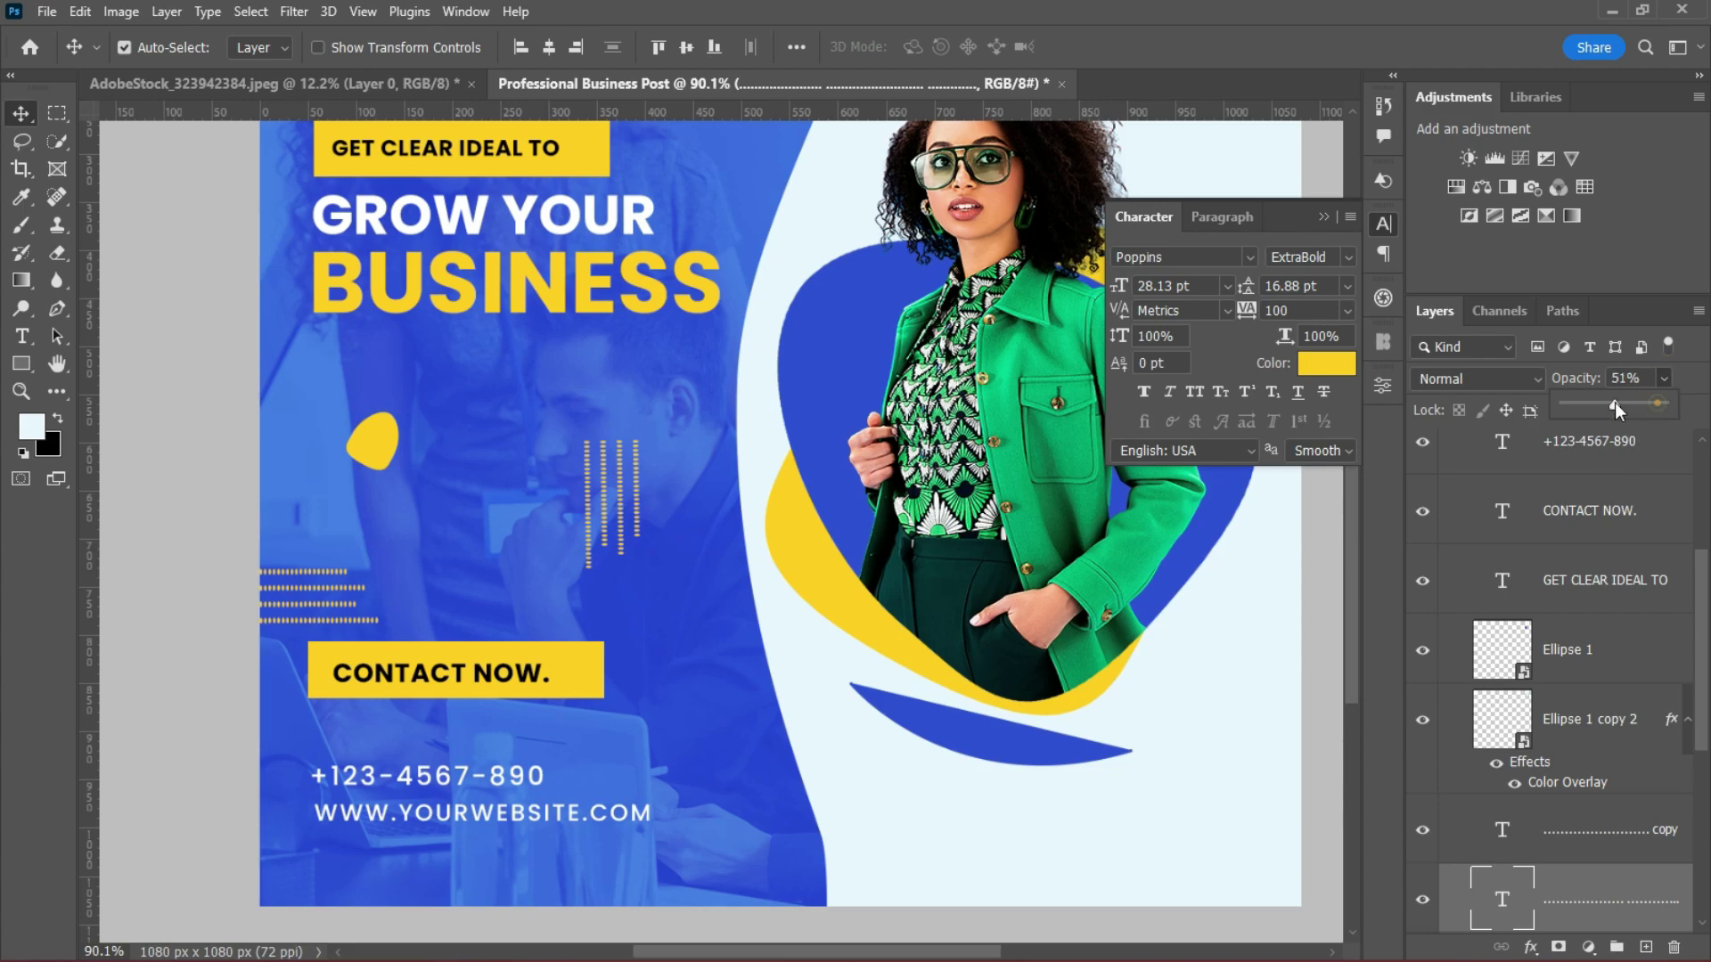
left_click(1595, 830)
left_click(1661, 379)
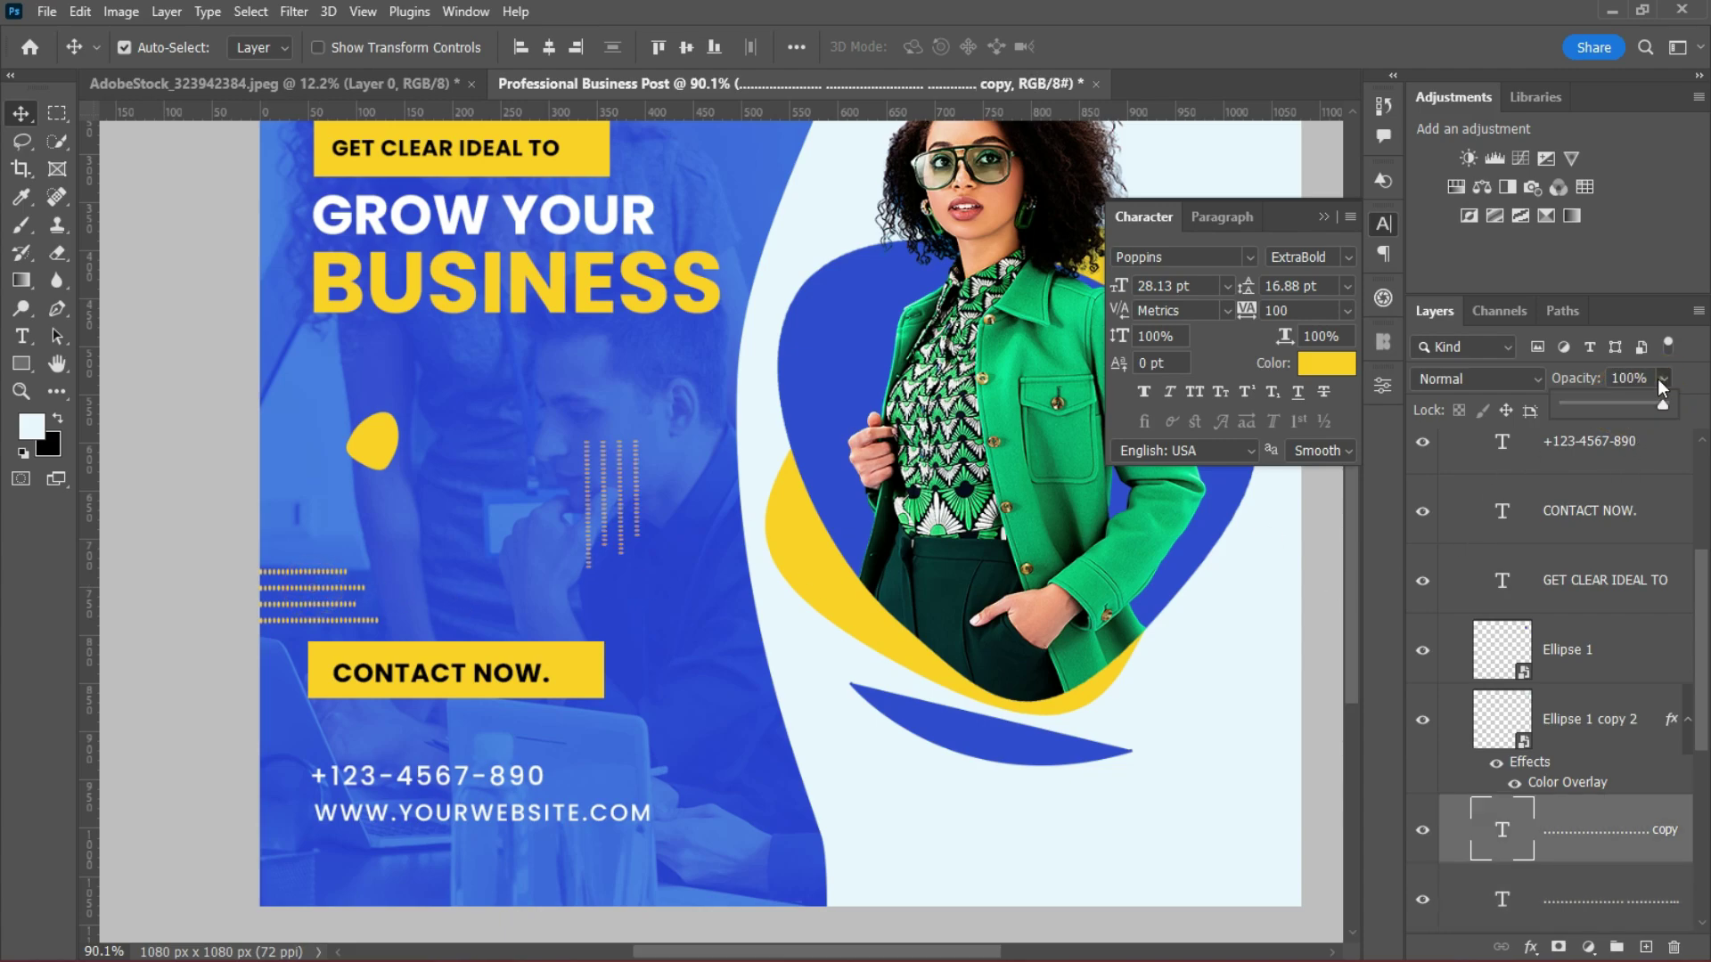
left_click_drag(1644, 406, 1622, 408)
key("ctrl+0")
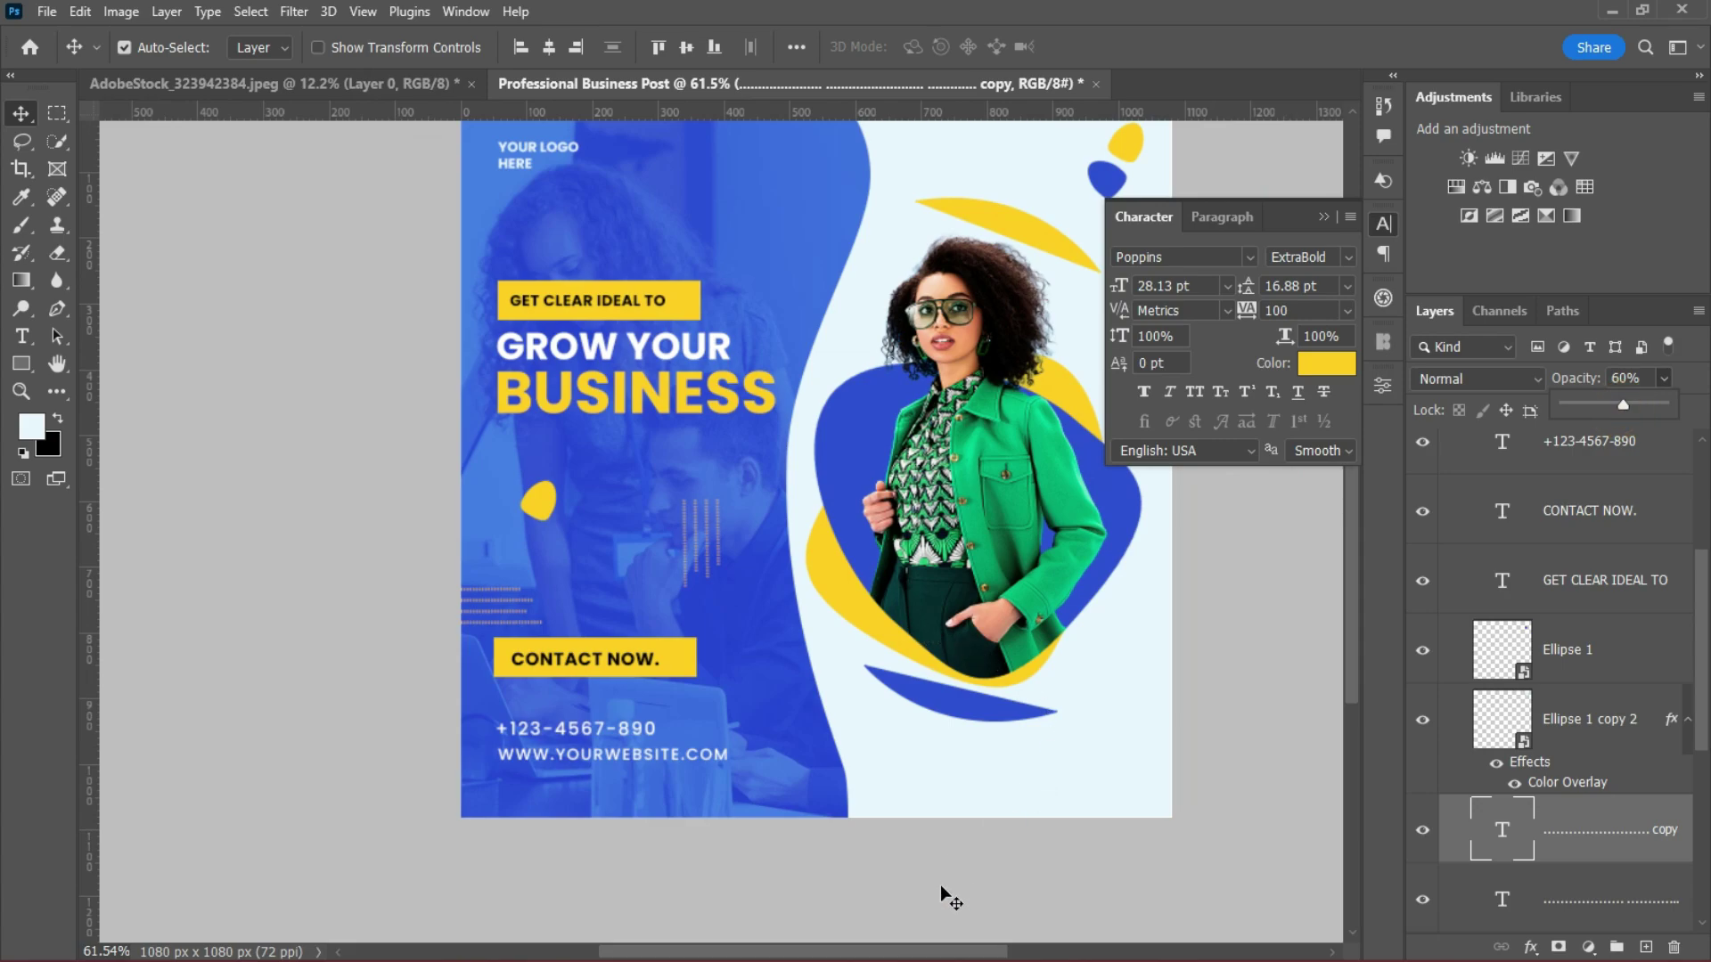
left_click_drag(927, 955, 961, 955)
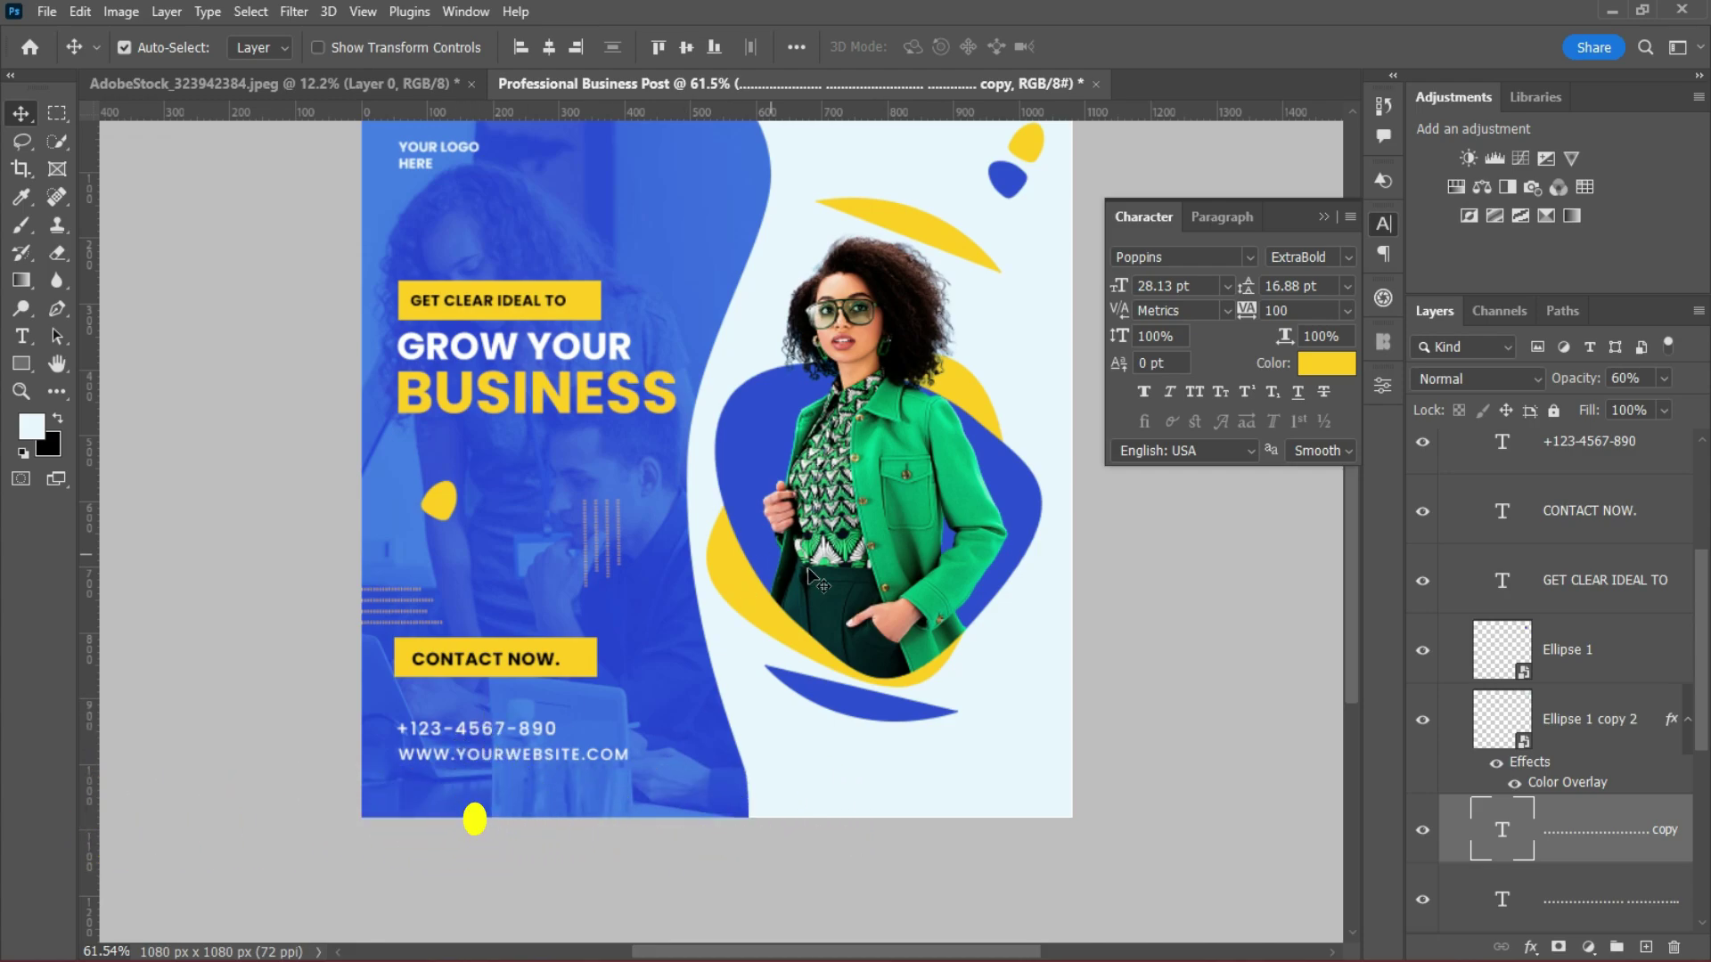
Copy the Facebook, Instagram, Twitter Circled and LinkedIn layers from AdobeStock_323942384.jpeg into the Professional Business Post document, above the BUSINESS layer.
left_click(1323, 217)
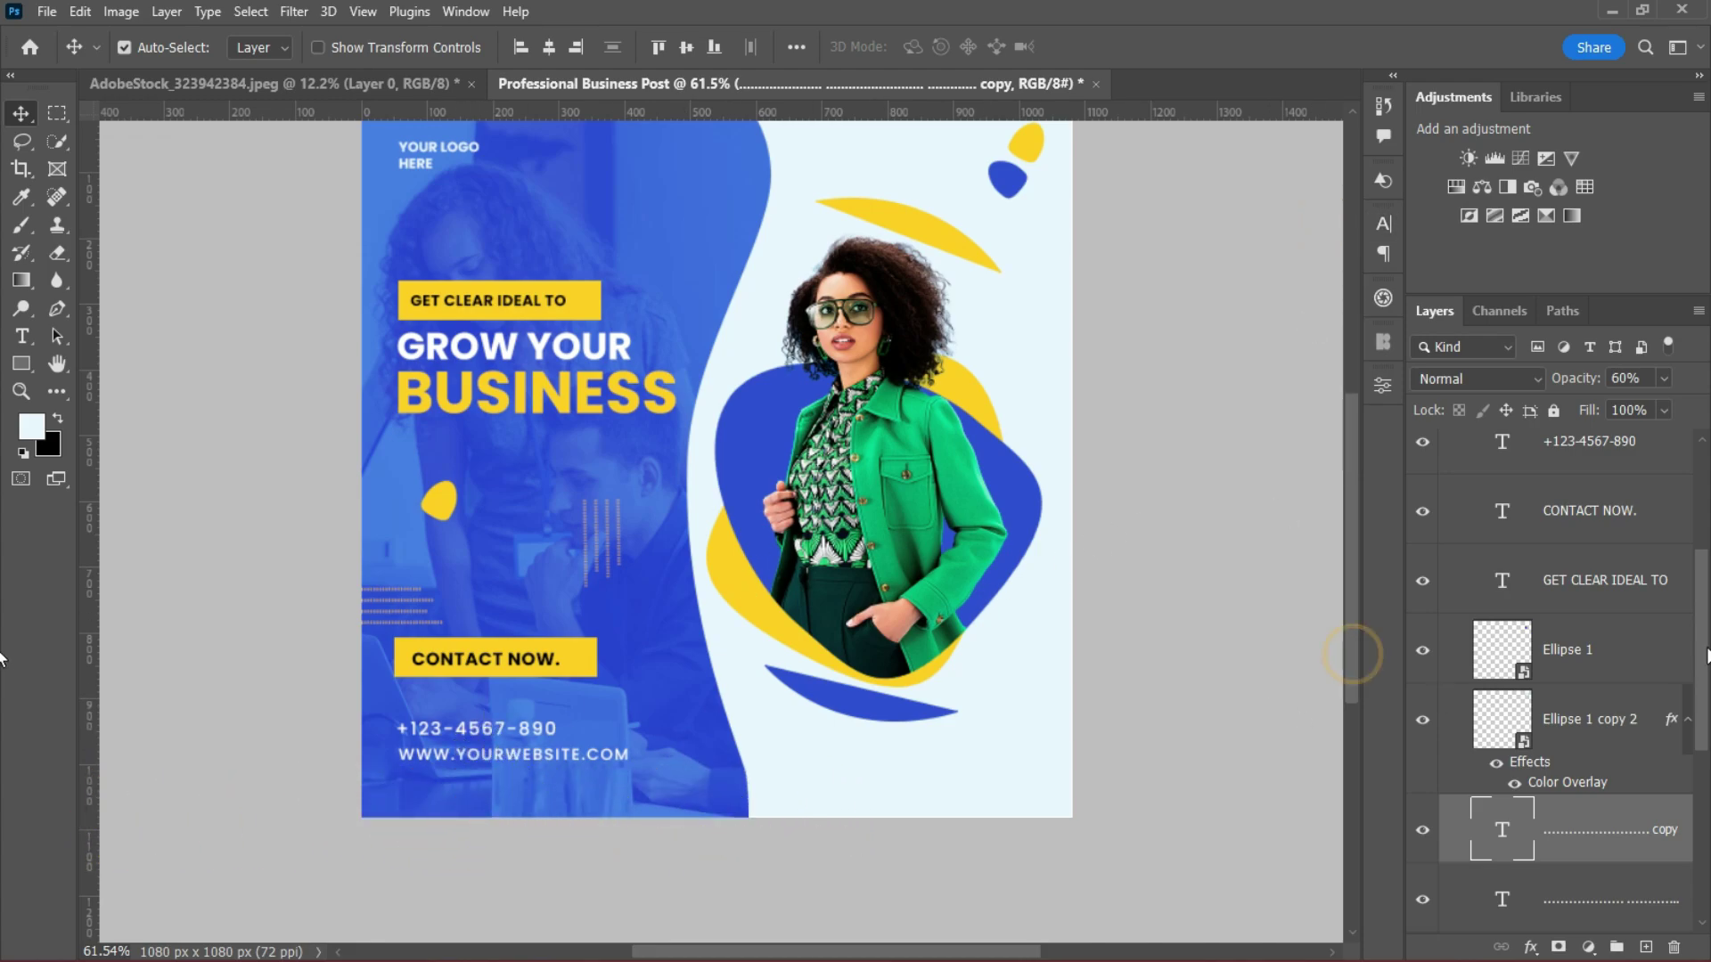
scroll(1559, 669, "up", 5)
left_click(1566, 490)
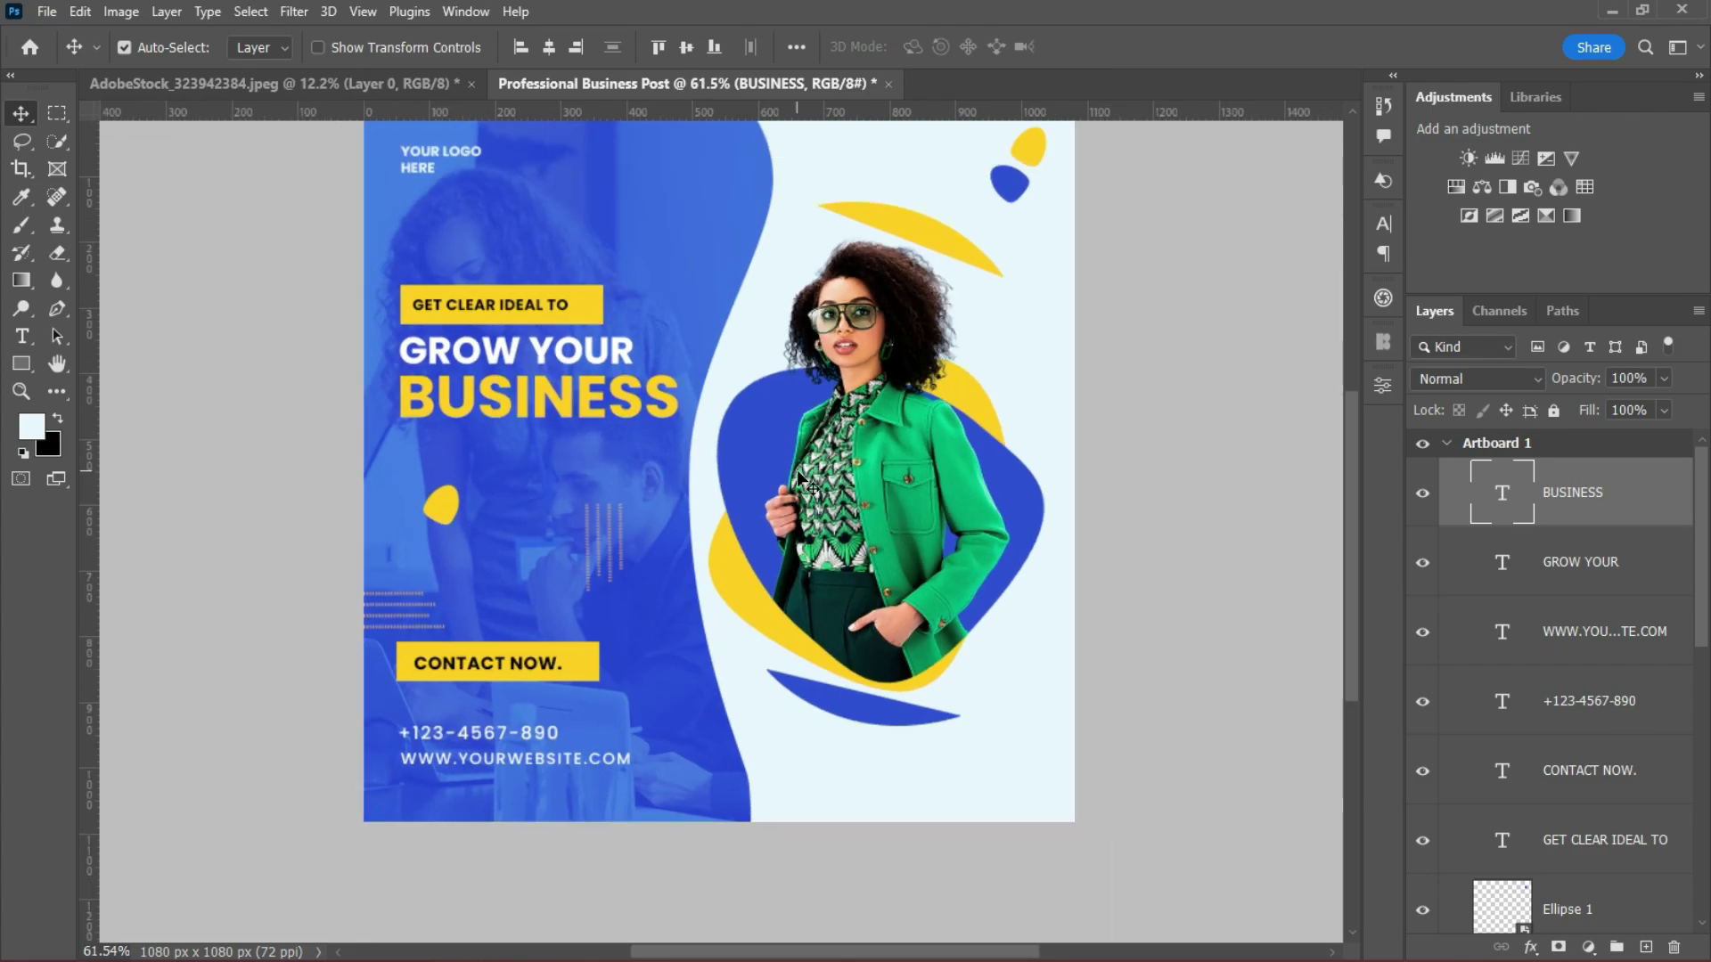
left_click(305, 84)
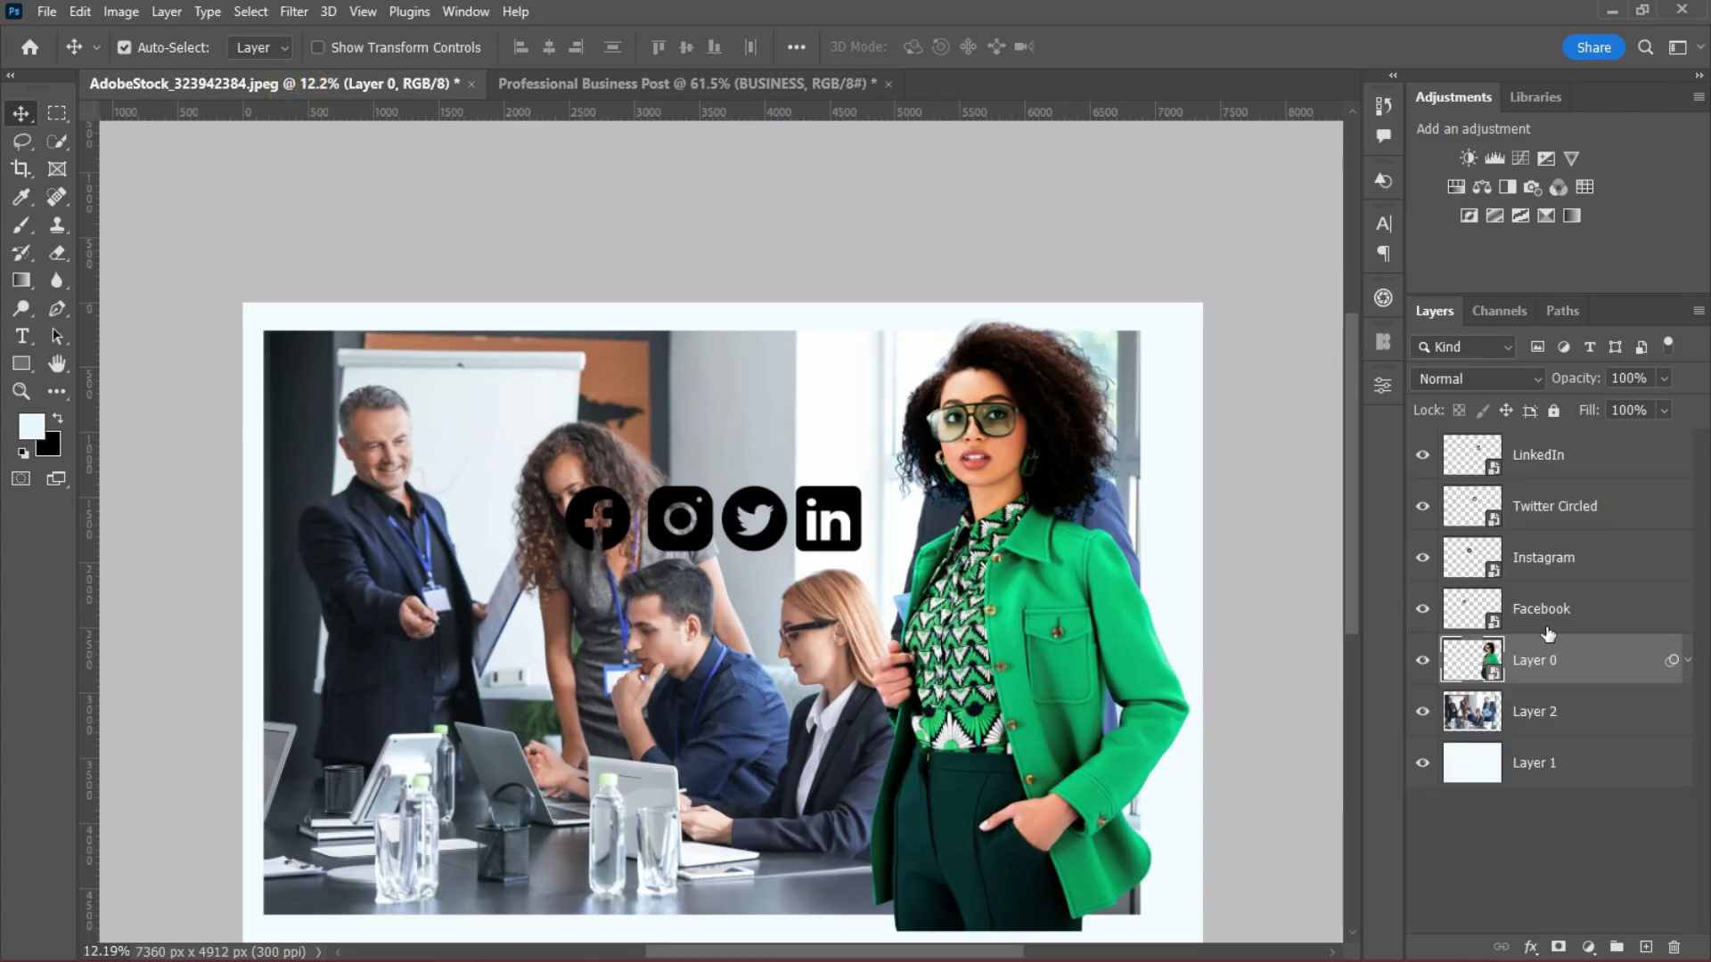
left_click(1587, 615)
left_click(1589, 463, "shift")
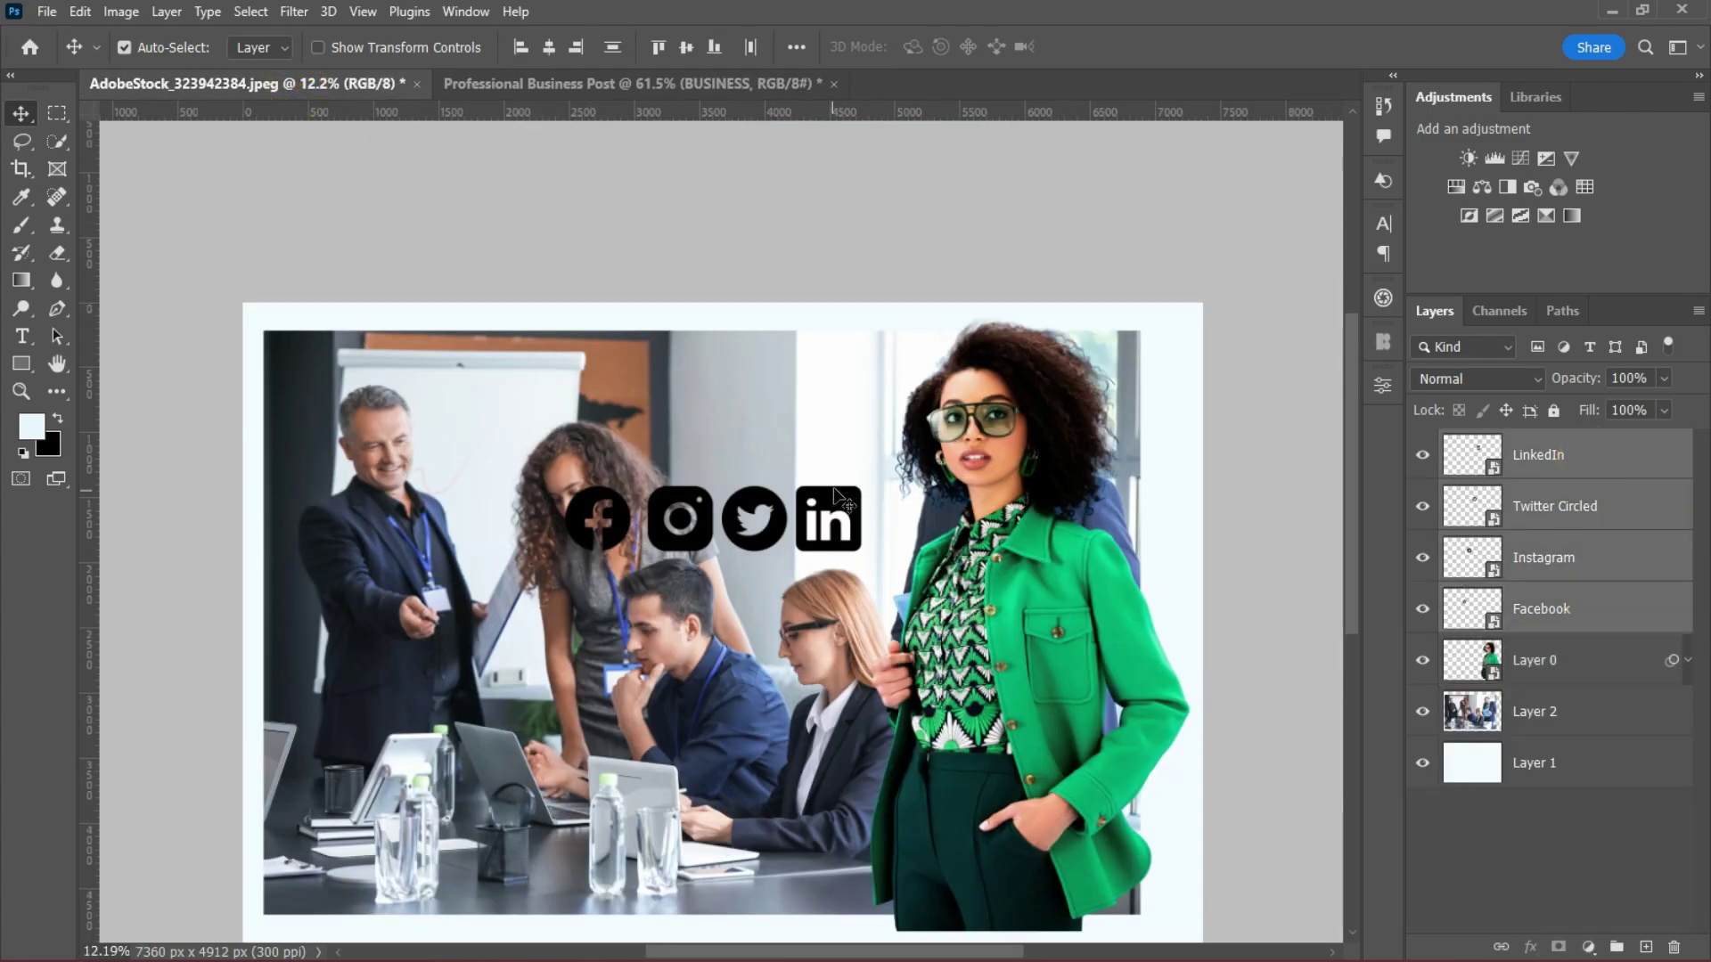
left_click_drag(837, 499, 742, 91)
left_click_drag(838, 788, 855, 769)
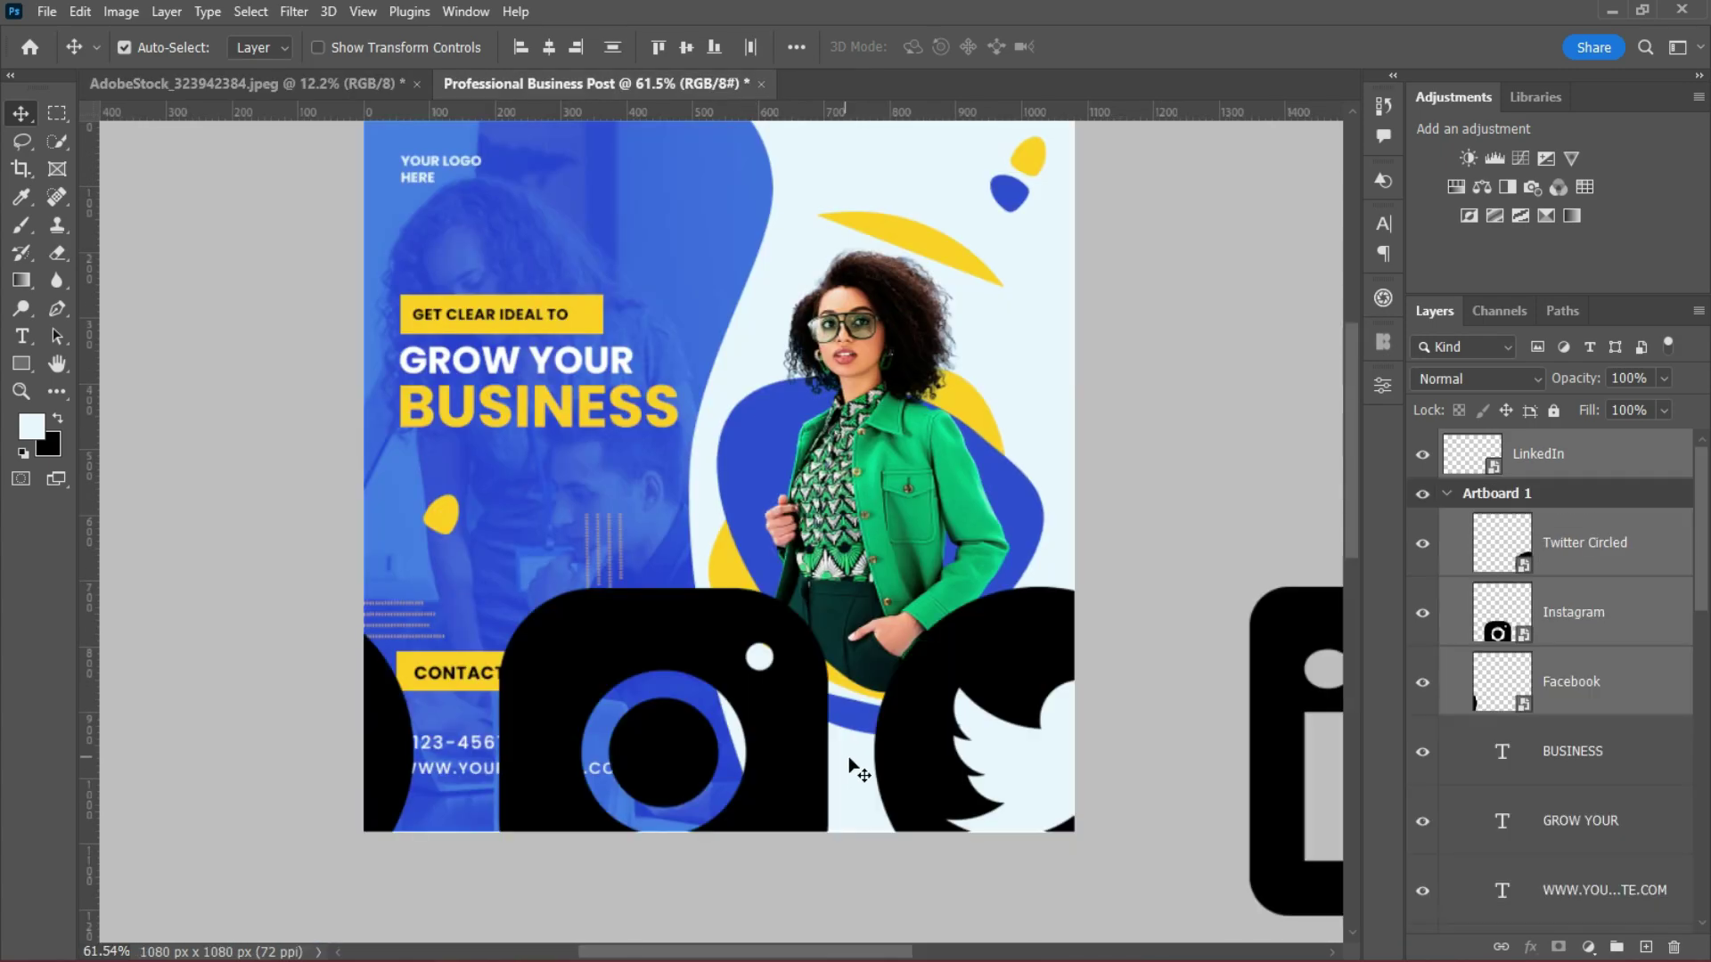
Scale the four social media icons down to about 7.44% and place them in the artboard's lower-right area beneath the blue accent.
key("ctrl+t")
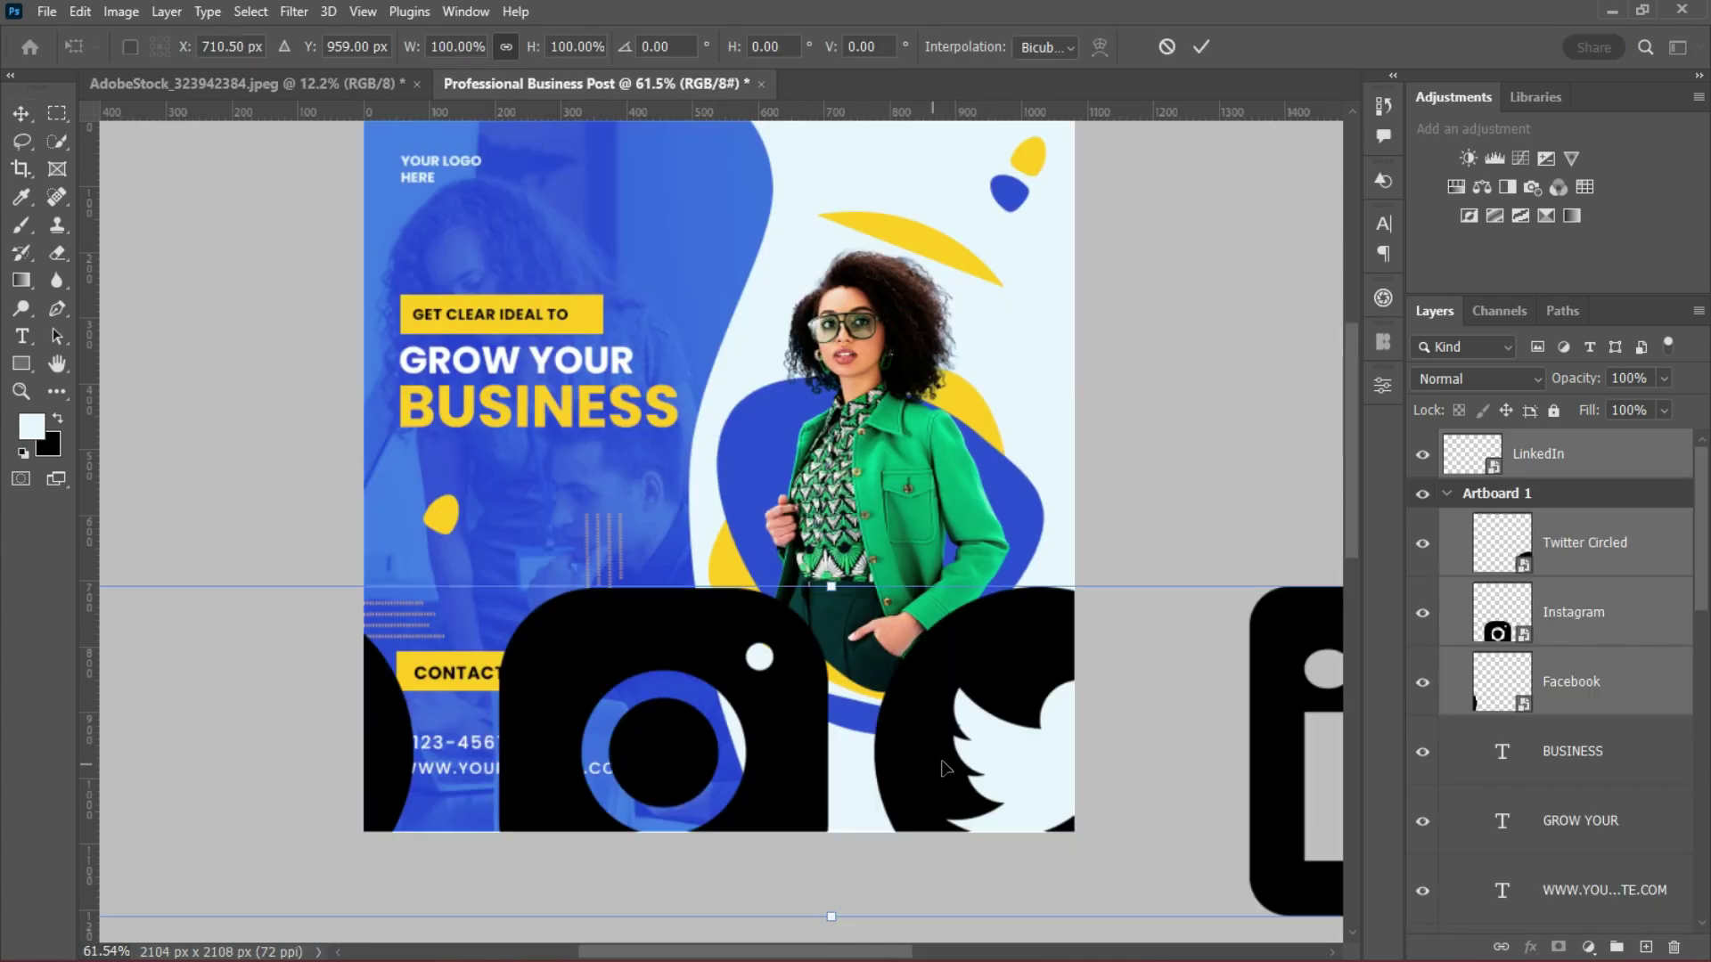
scroll(947, 769, "down", 5)
left_click_drag(1201, 713, 900, 728)
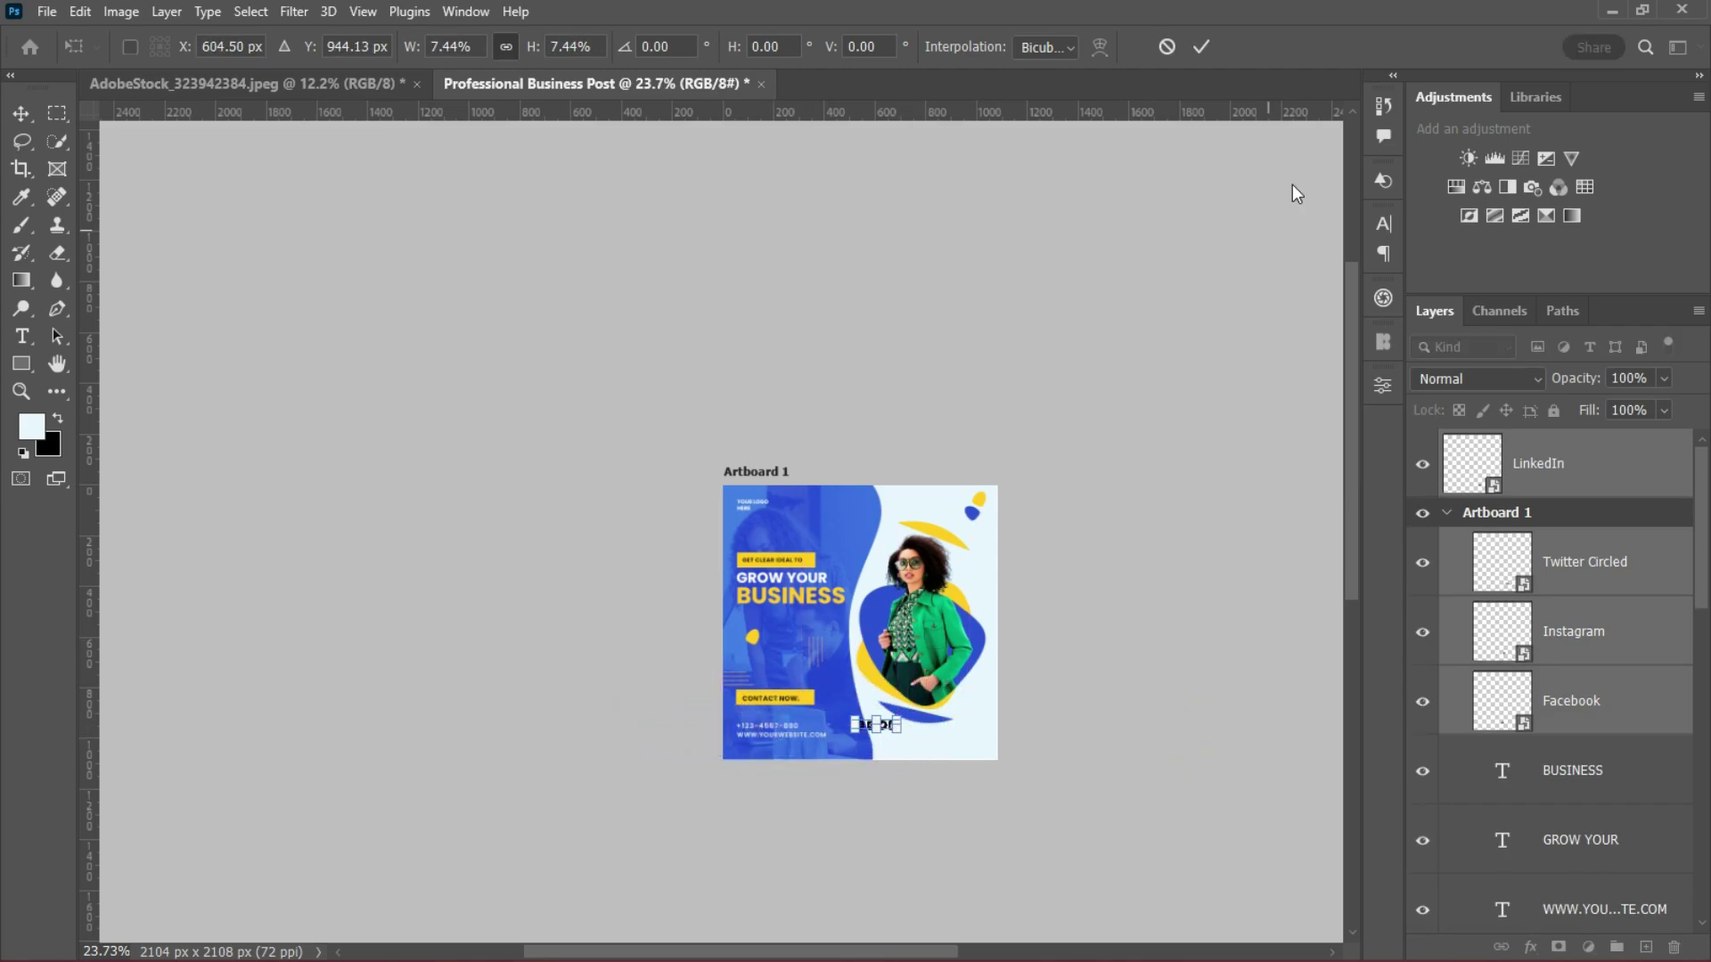
left_click(1201, 49)
scroll(945, 713, "up", 5)
left_click_drag(1347, 618, 1346, 700)
left_click_drag(766, 625, 1005, 673)
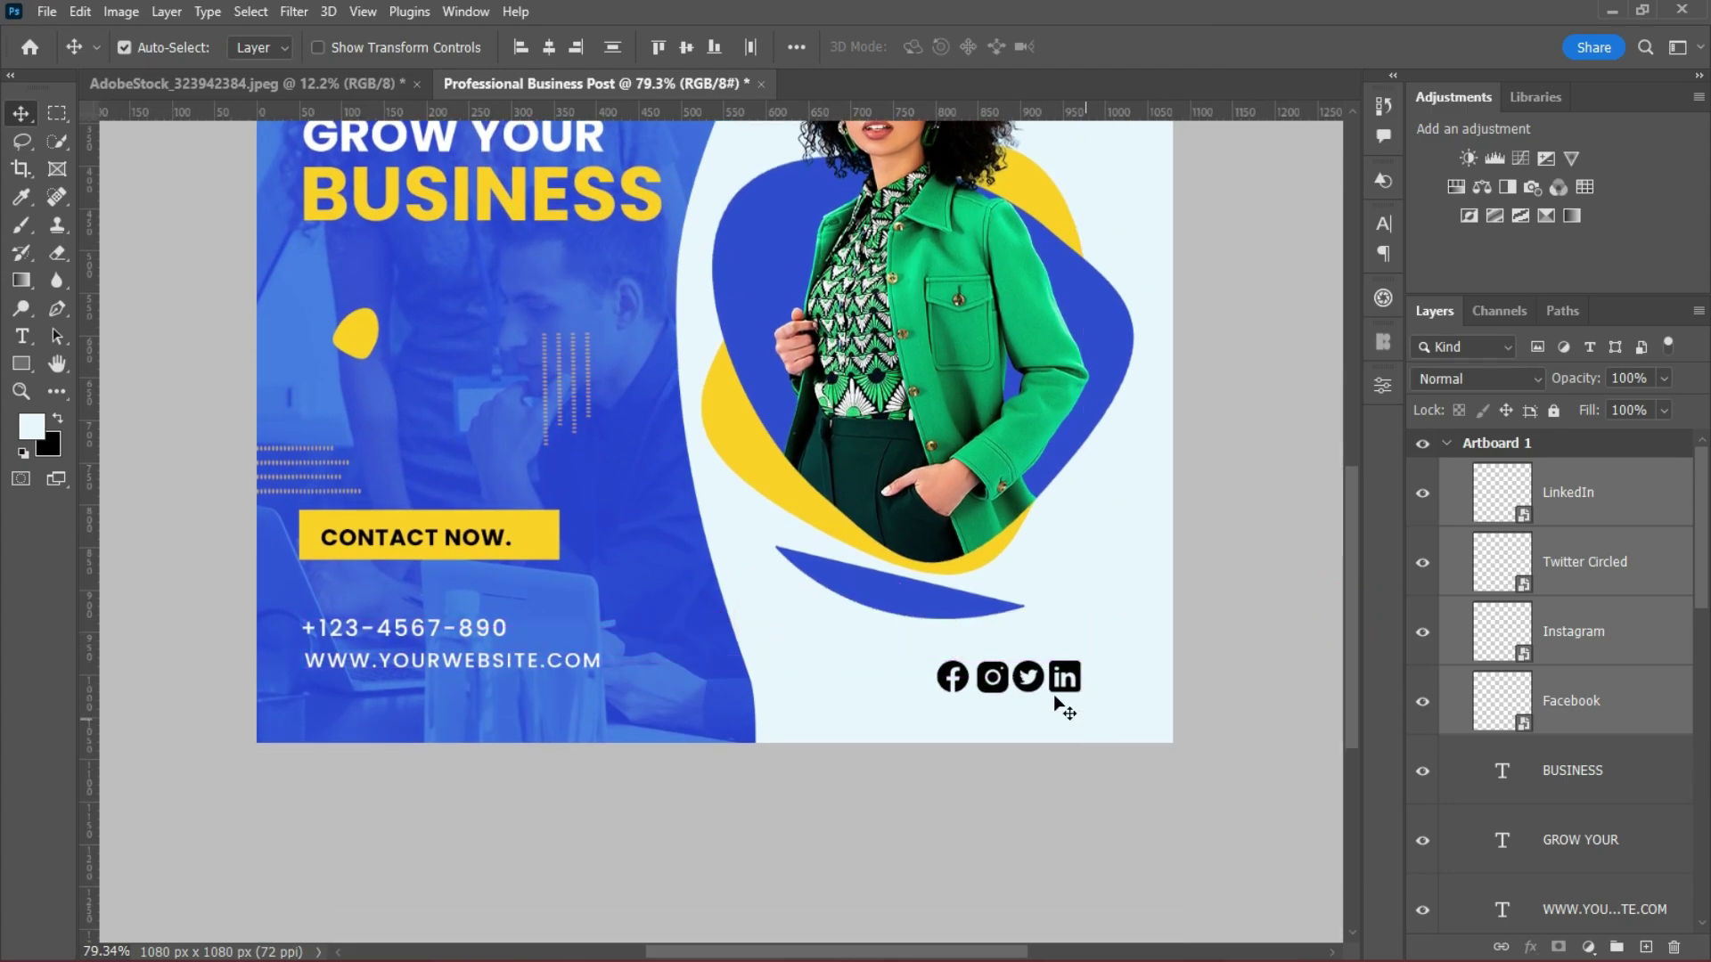
Move the Facebook icon further left and distribute the four social media icons evenly across the row.
scroll(1167, 691, "down", 3)
scroll(1165, 680, "up", 5)
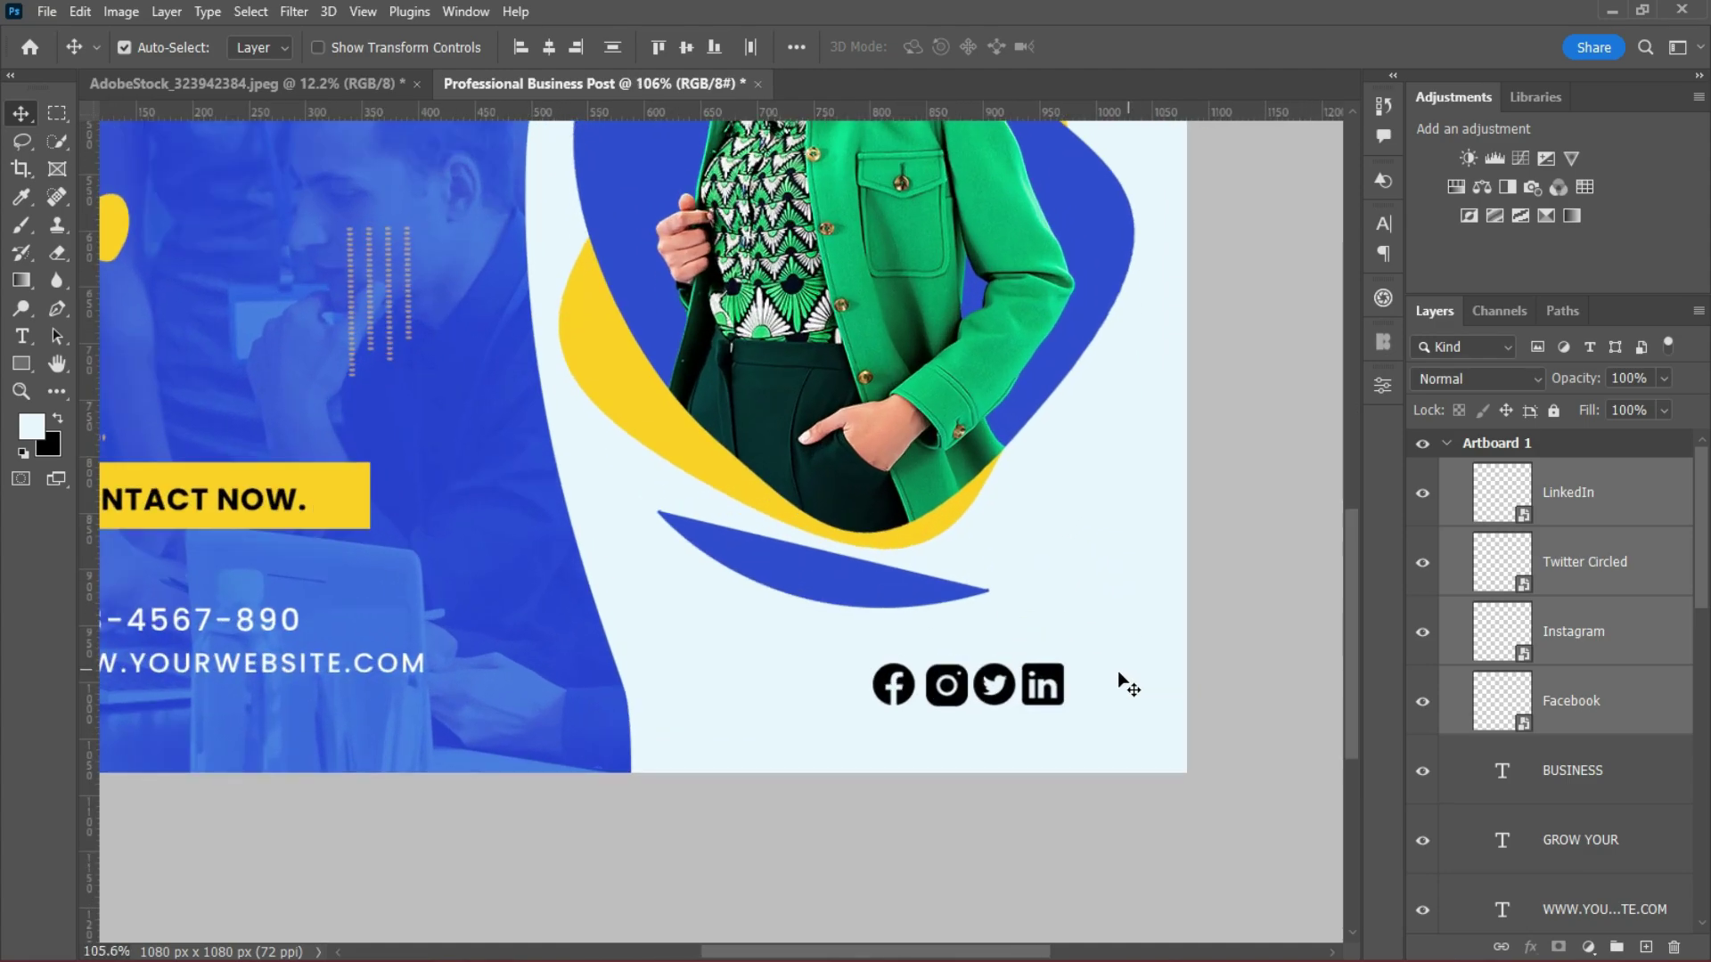
scroll(1073, 704, "up", 2)
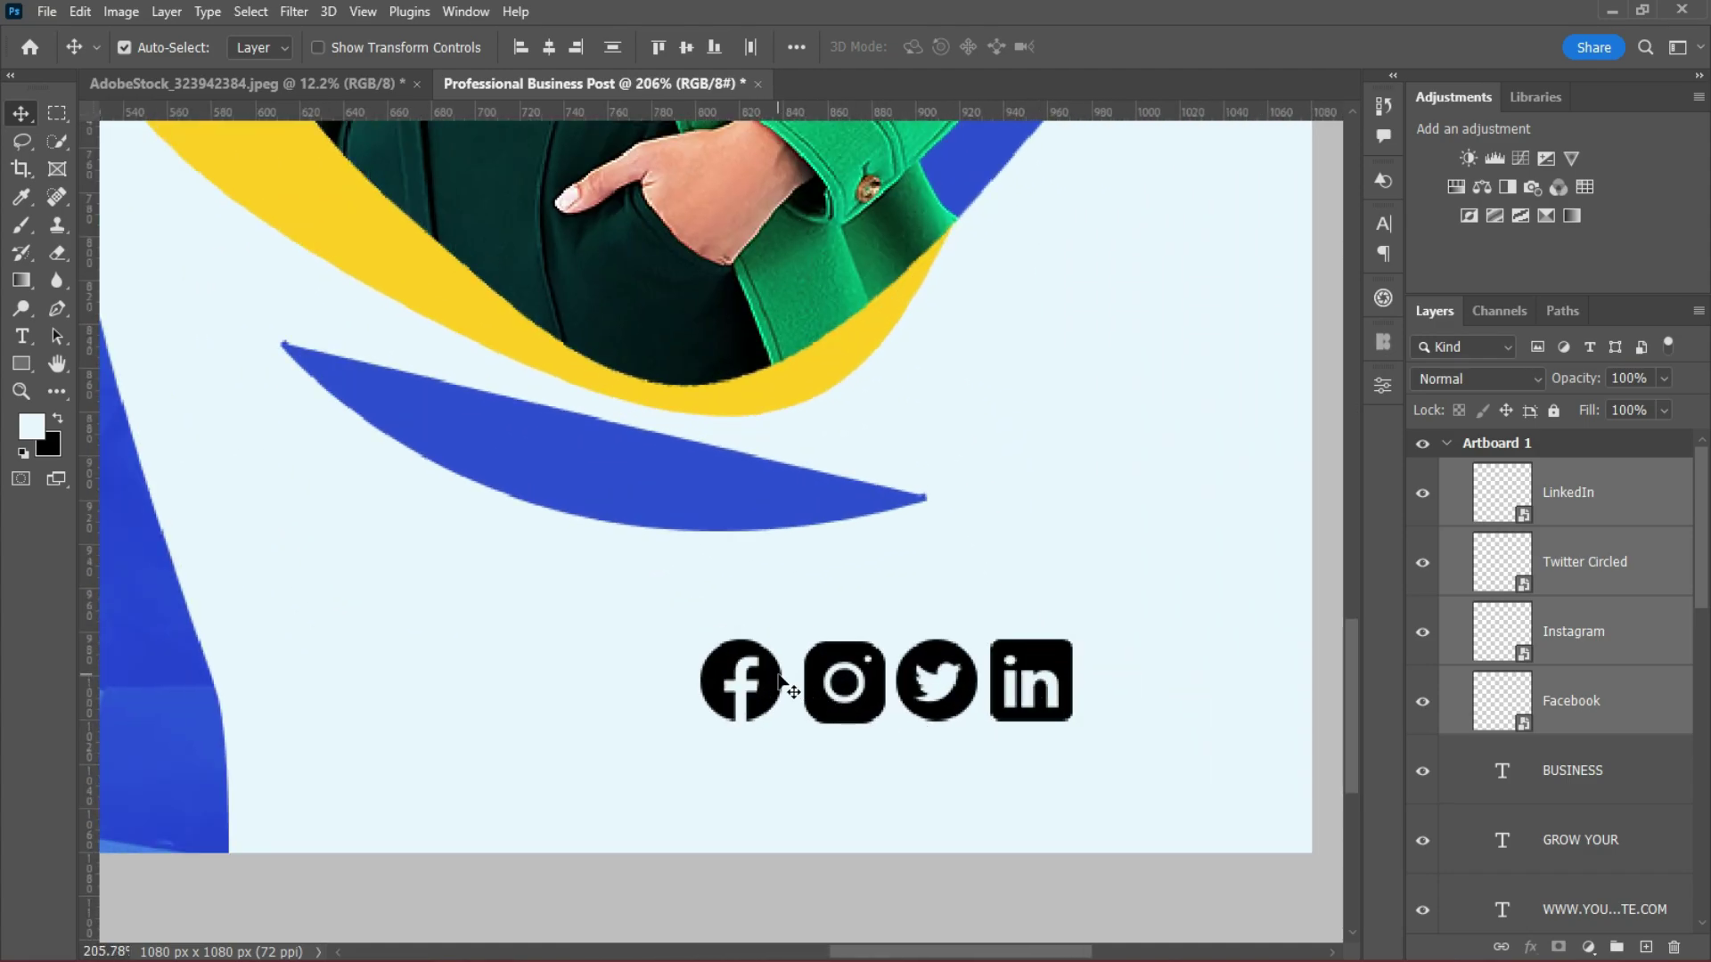
left_click(1589, 497)
left_click_drag(777, 688, 700, 688)
left_click_drag(1149, 655, 548, 691)
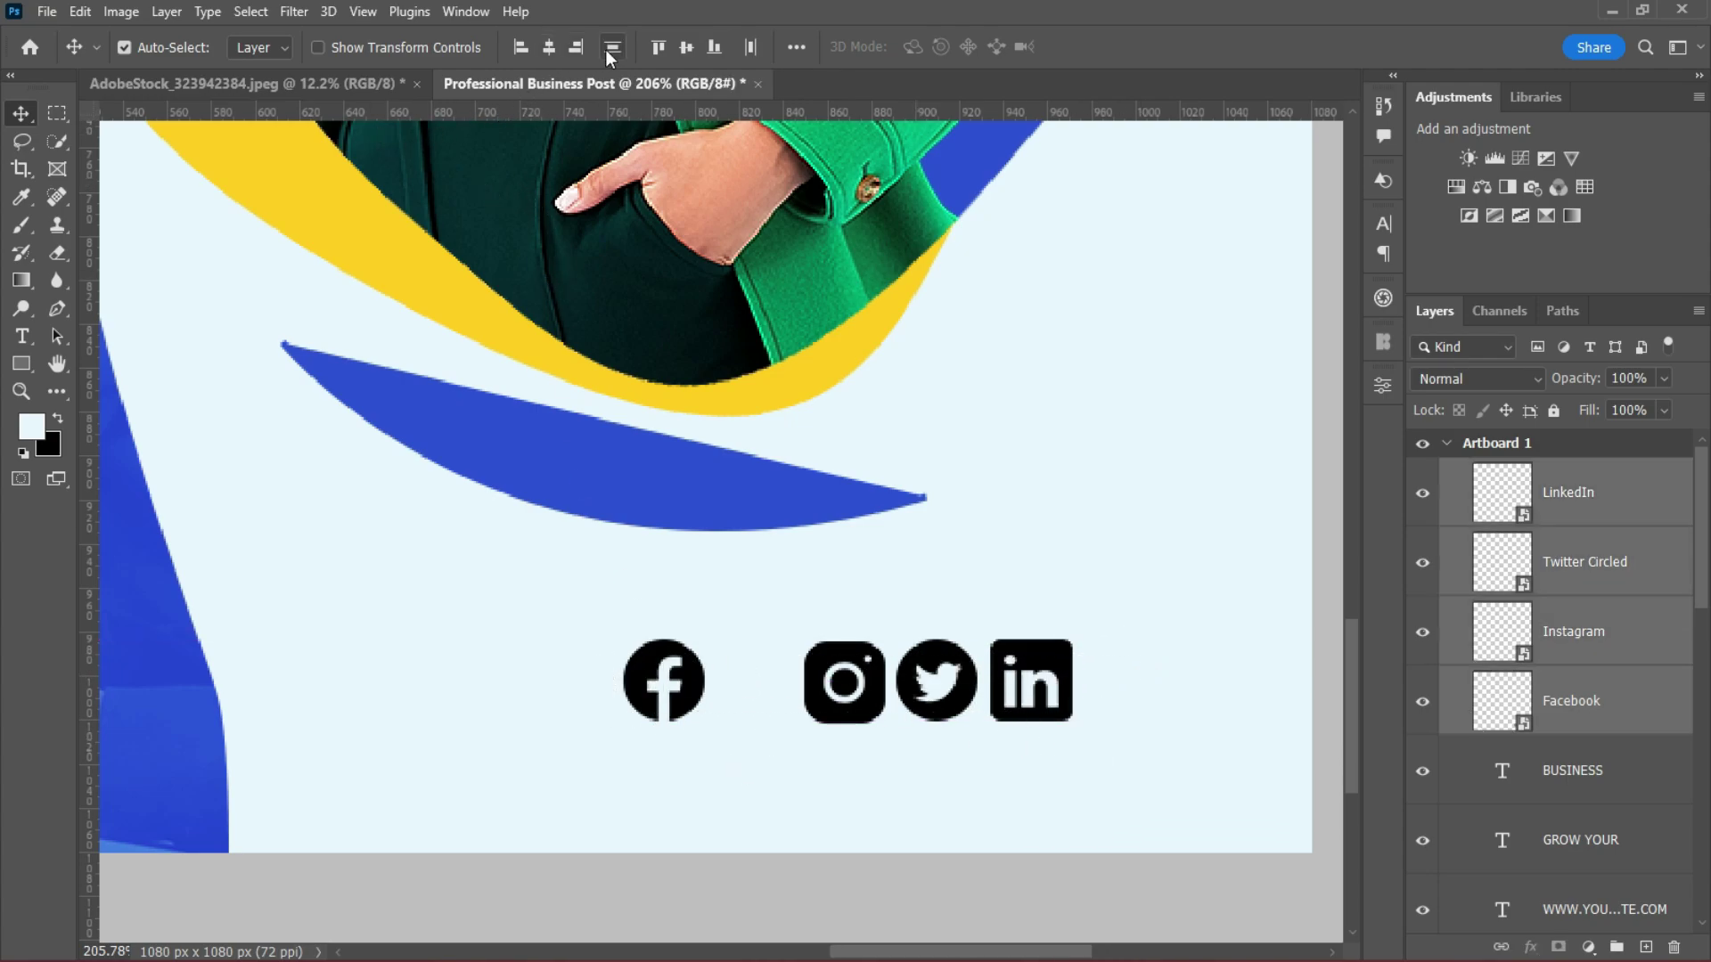
left_click(748, 47)
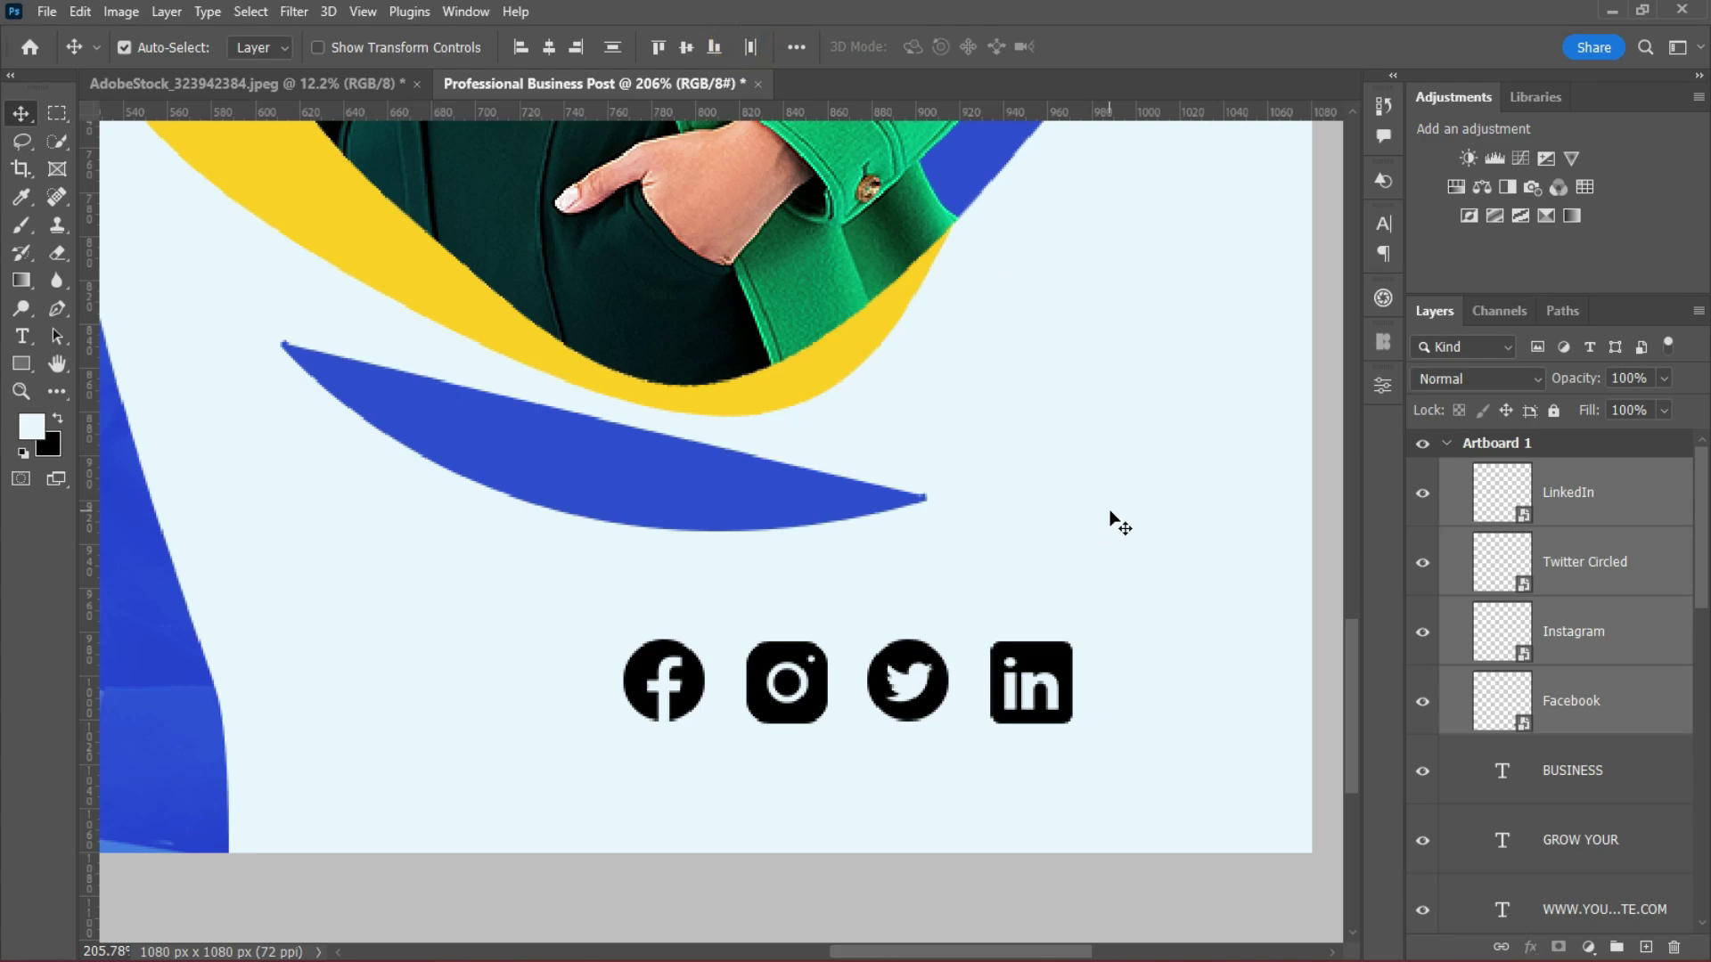
Scale the row of social media icons down slightly and shift it closer to the artboard's right edge.
key("ctrl+t")
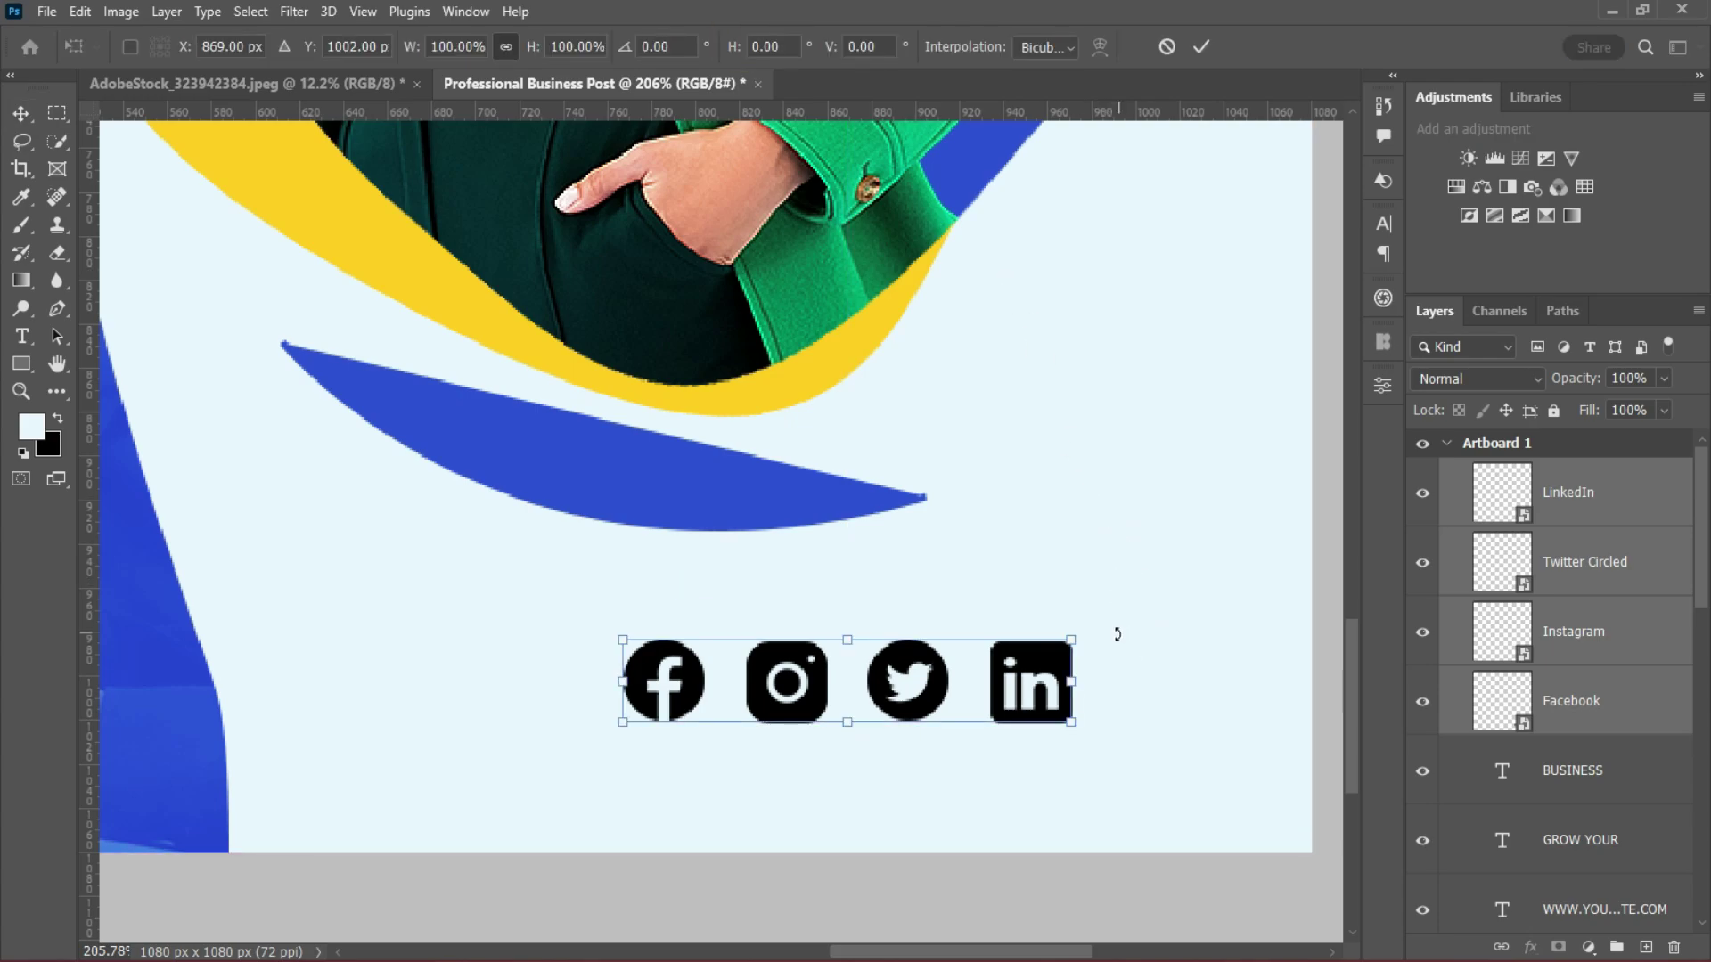
mouse_move(1075, 687)
left_mouse_down()
mouse_move(954, 687)
mouse_move(1047, 673)
left_mouse_up()
key("Return")
scroll(1159, 651, "down", 5)
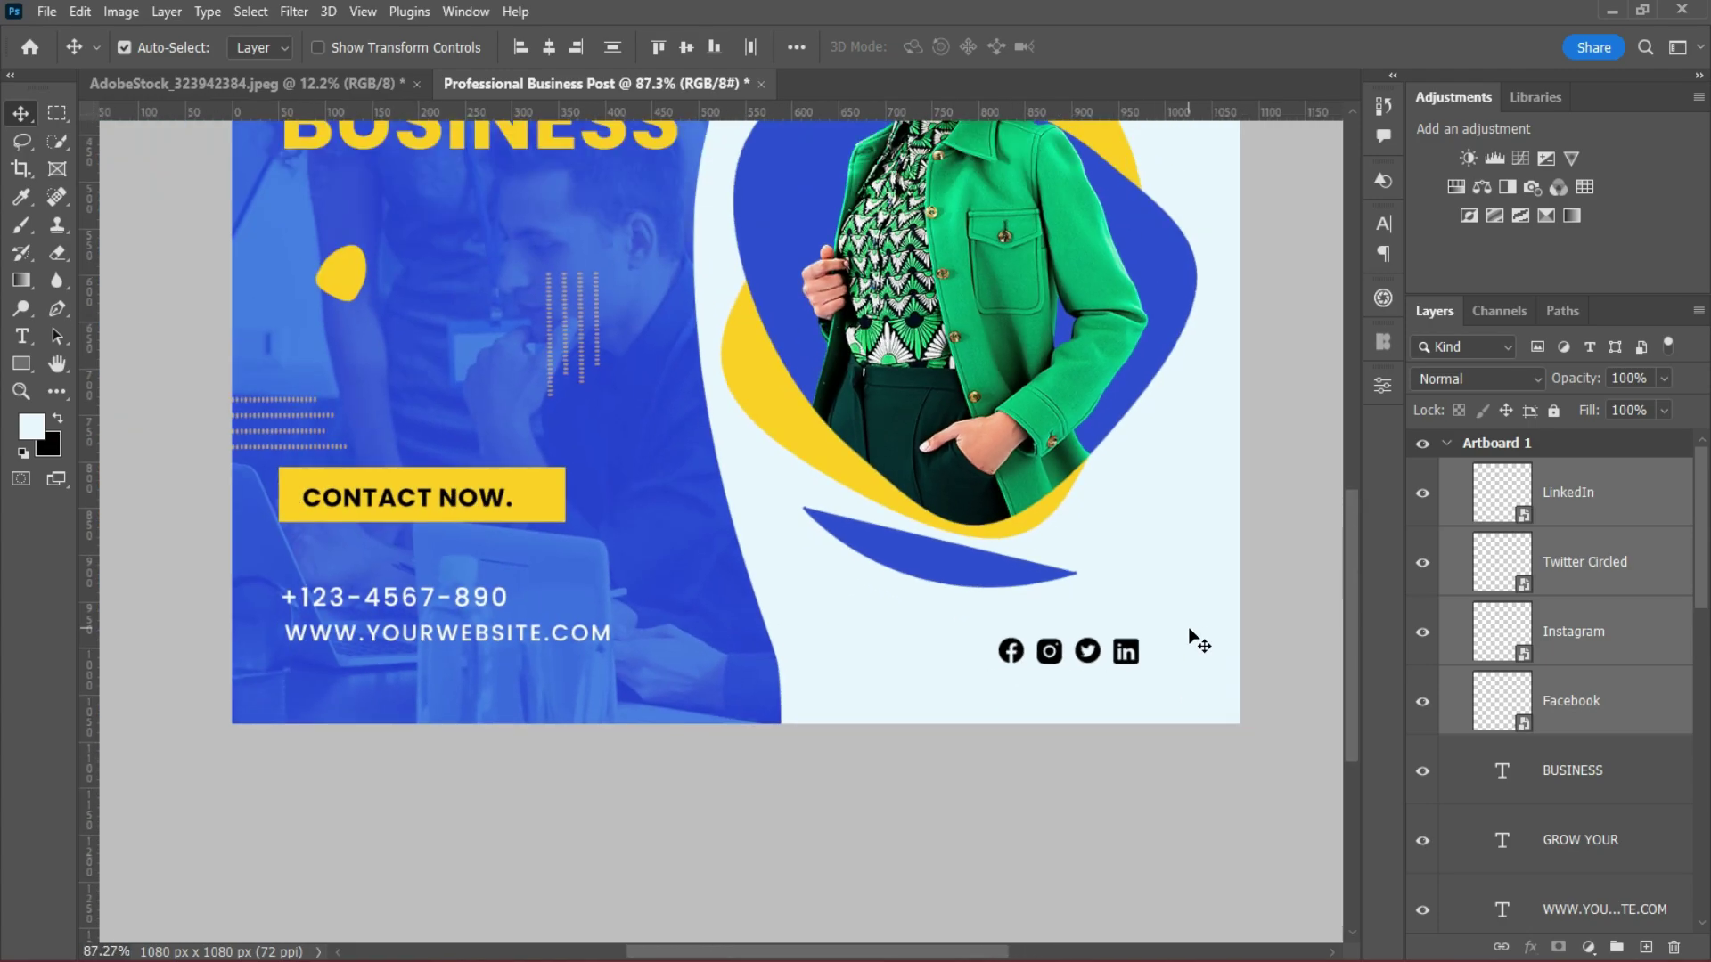
left_click_drag(1158, 660, 1209, 661)
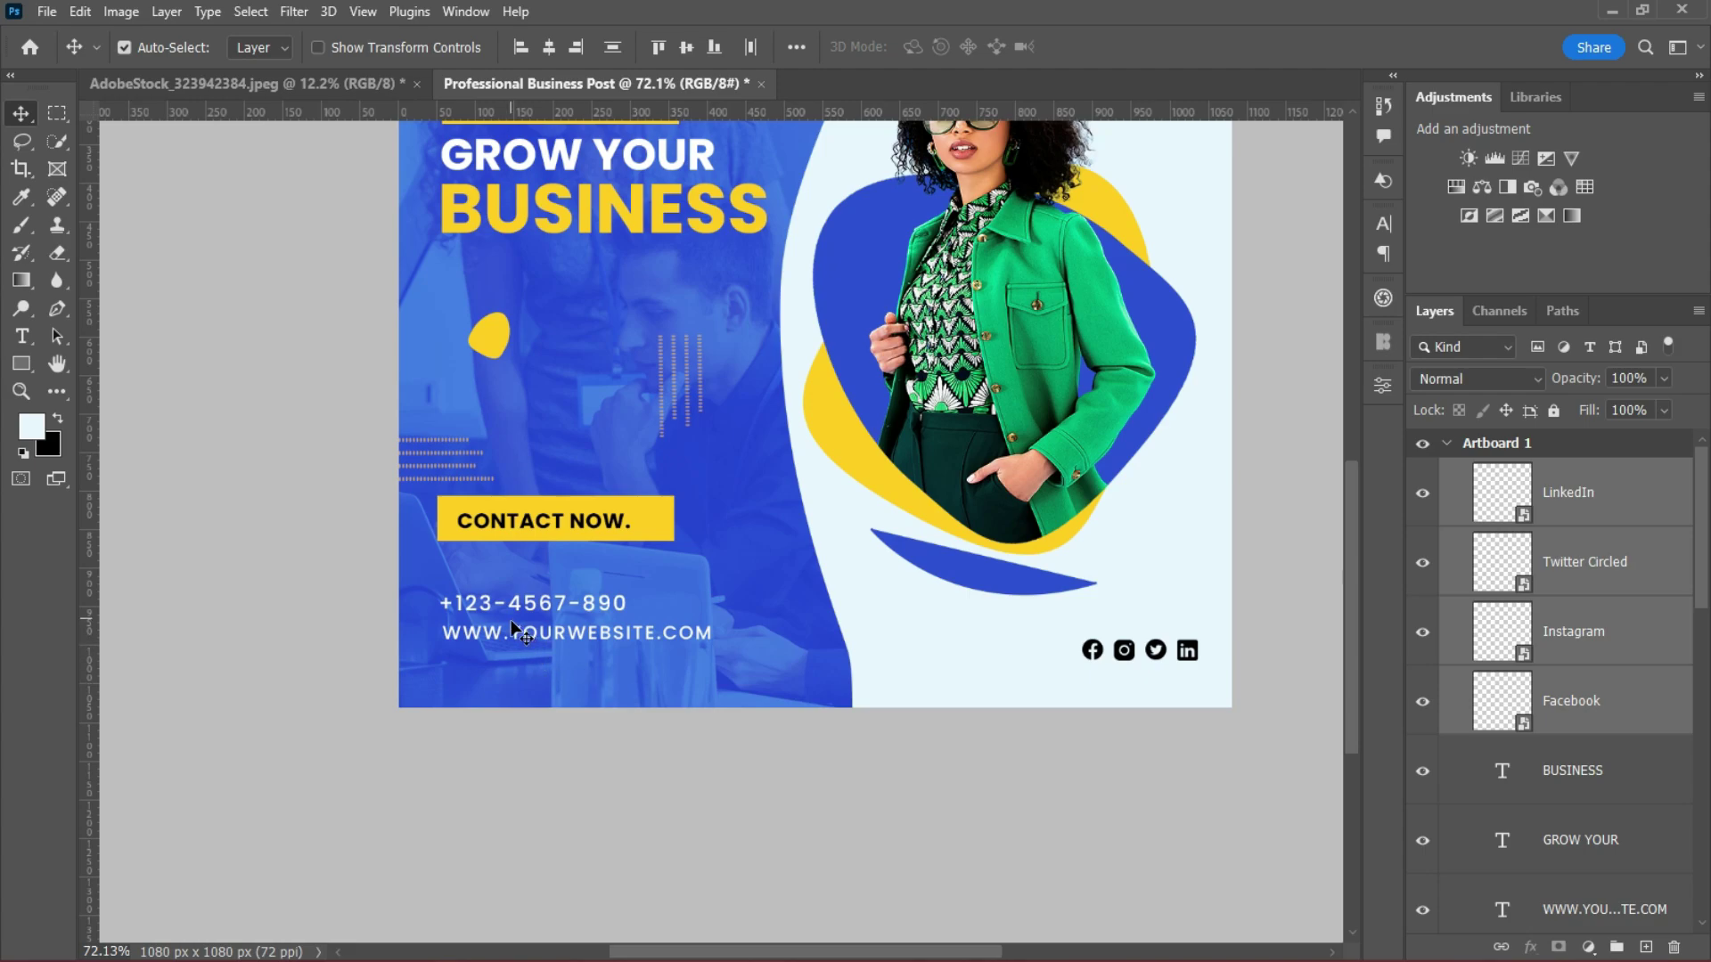
Move the "CONTACT NOW." text and its yellow rectangle down closer to the phone number, and fine-tune the phone number's position.
left_click_drag(459, 539, 498, 559)
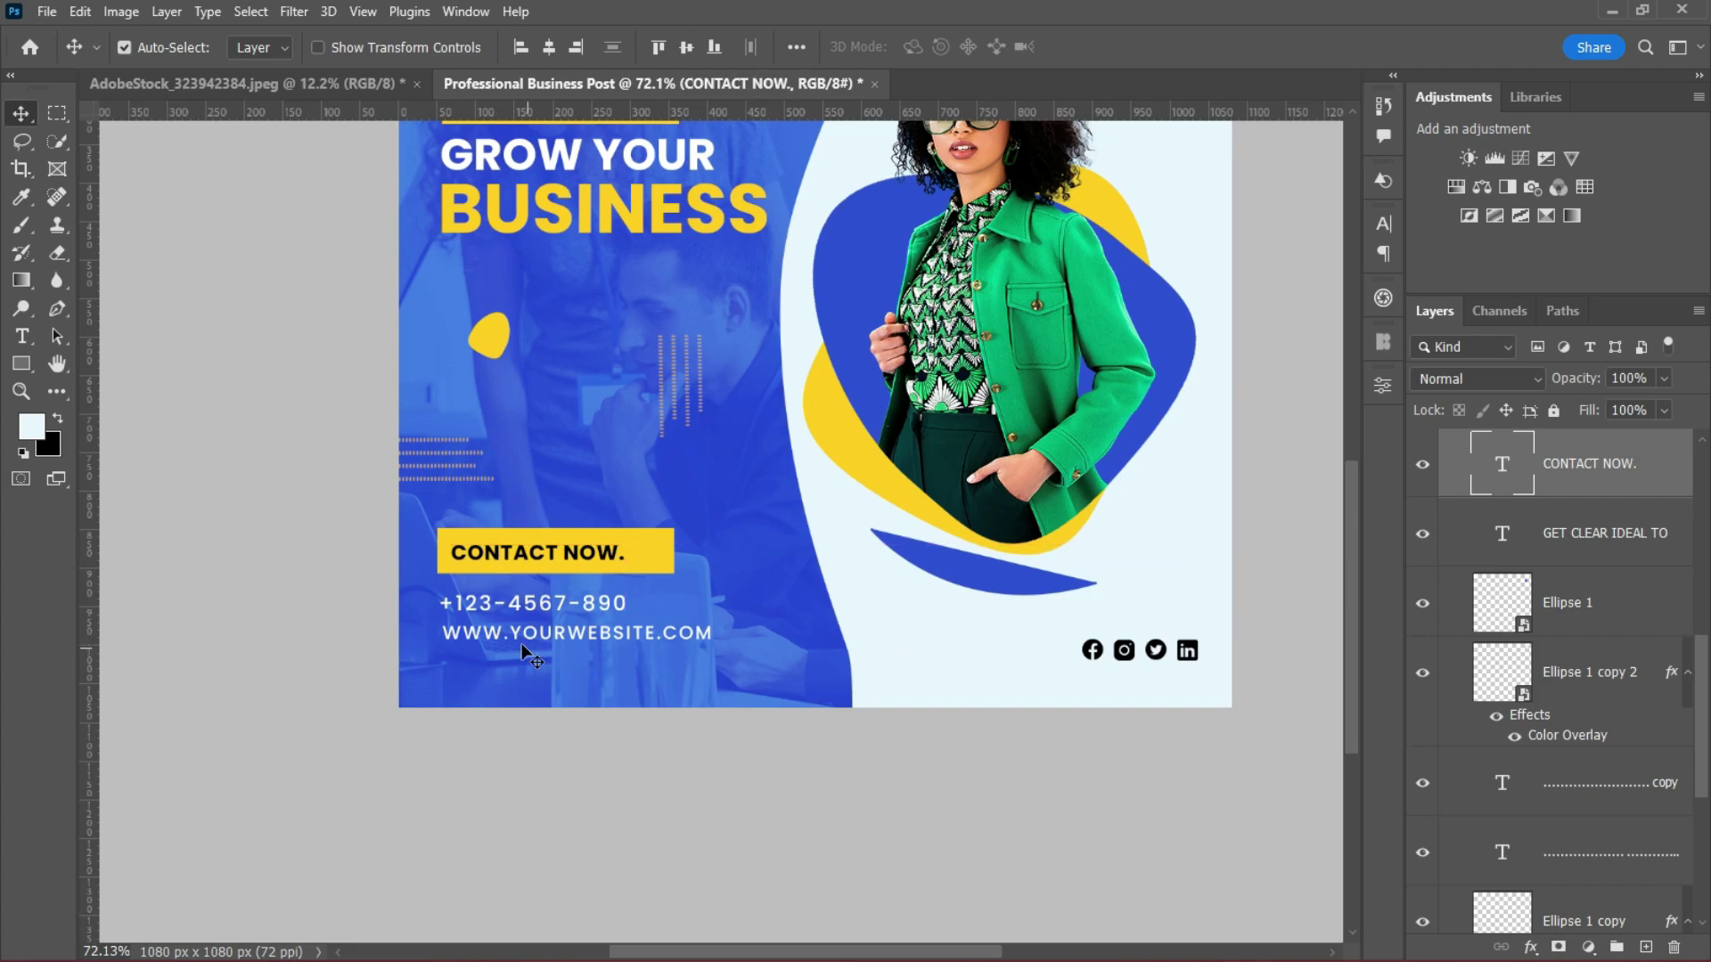
mouse_move(517, 634)
left_mouse_down()
mouse_move(512, 649)
mouse_move(511, 607)
mouse_move(510, 624)
left_mouse_up()
Apply a blue Color Overlay at 100% opacity to the LinkedIn icon.
scroll(1097, 508, "up", 3)
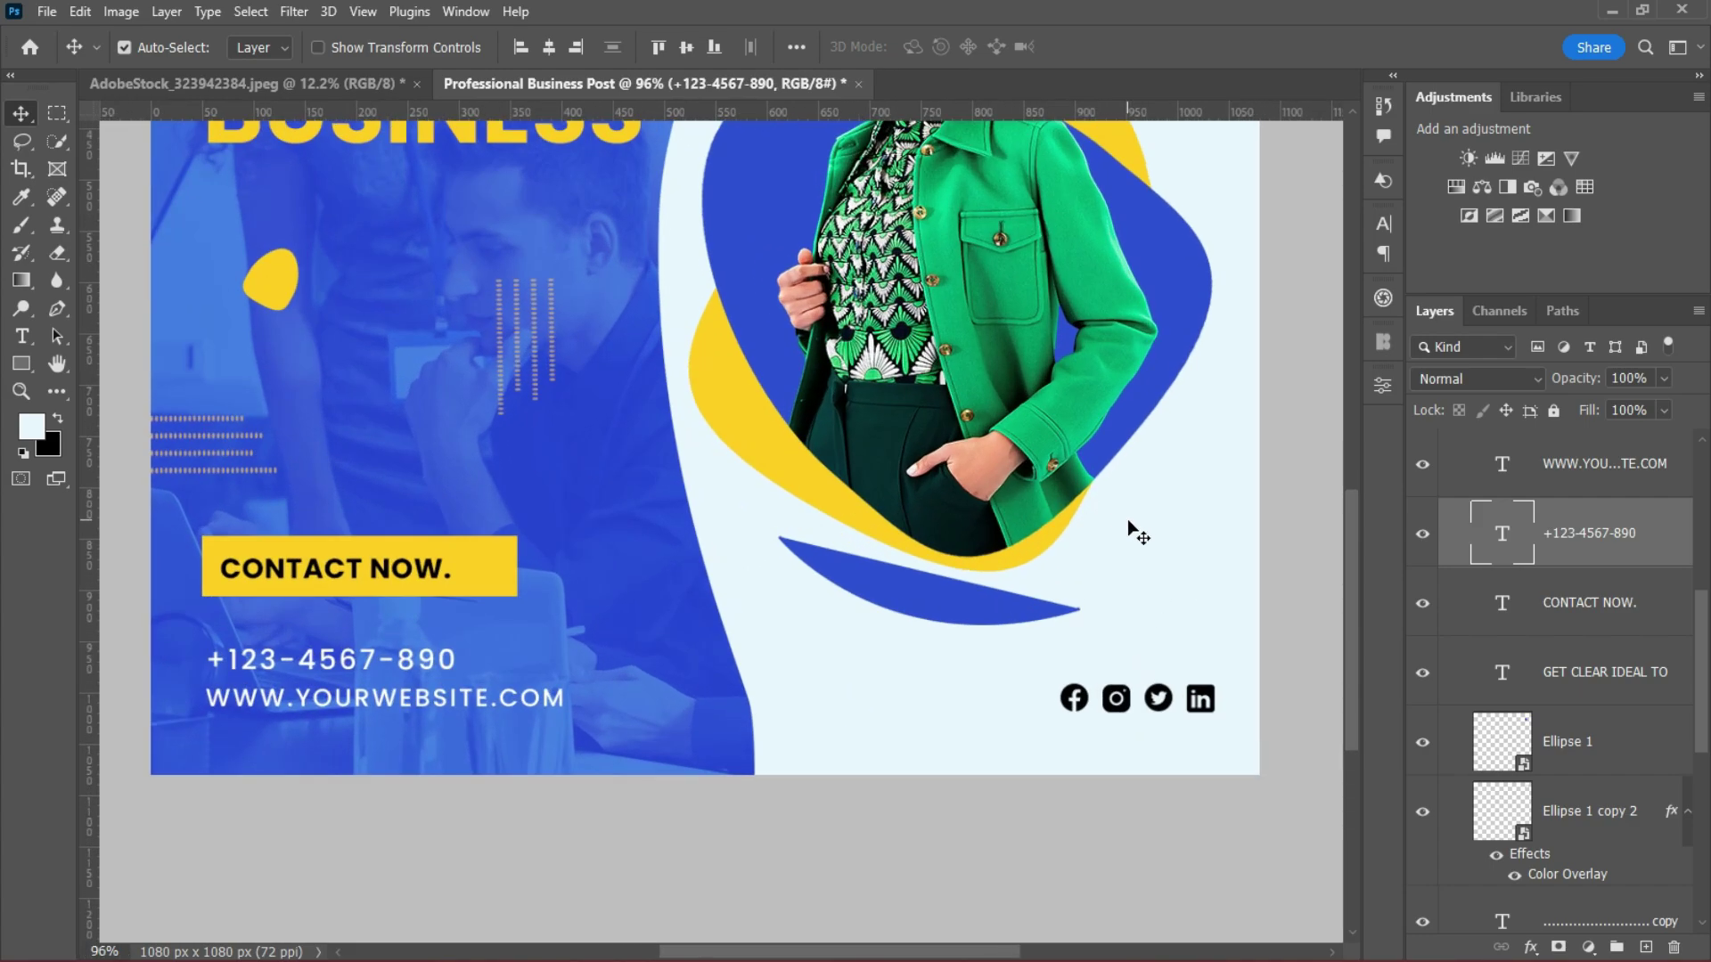
scroll(1223, 543, "up", 1)
scroll(1252, 548, "up", 1)
left_click(1198, 735)
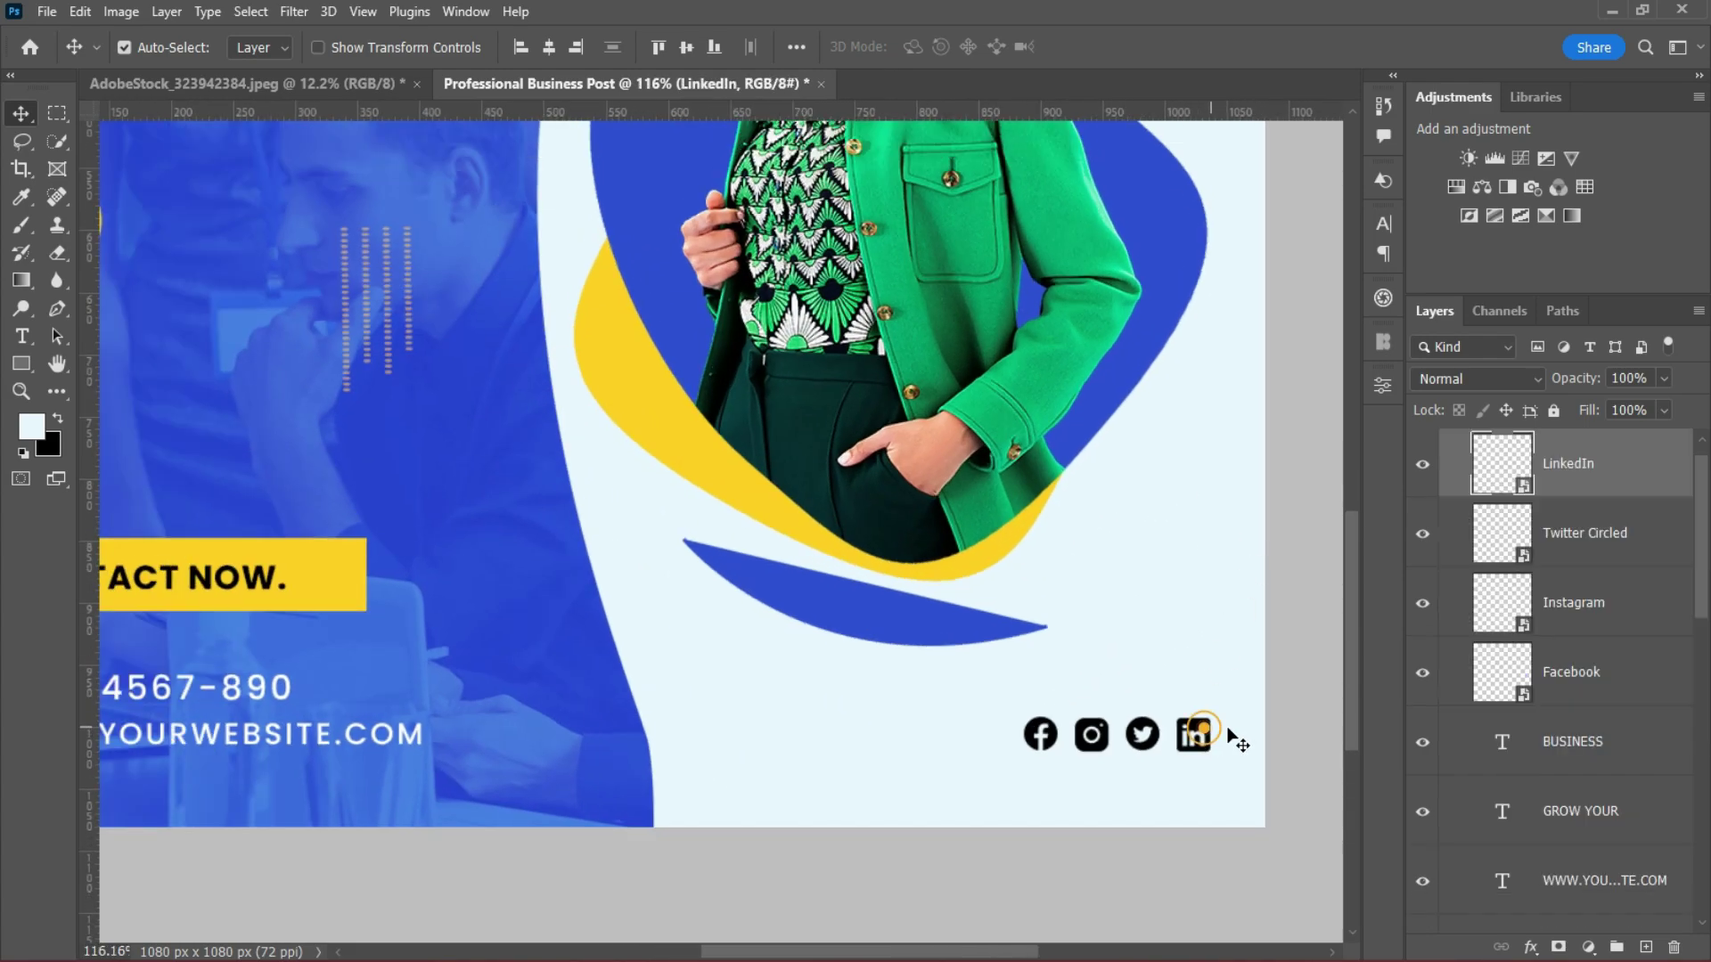
double_click(1644, 486)
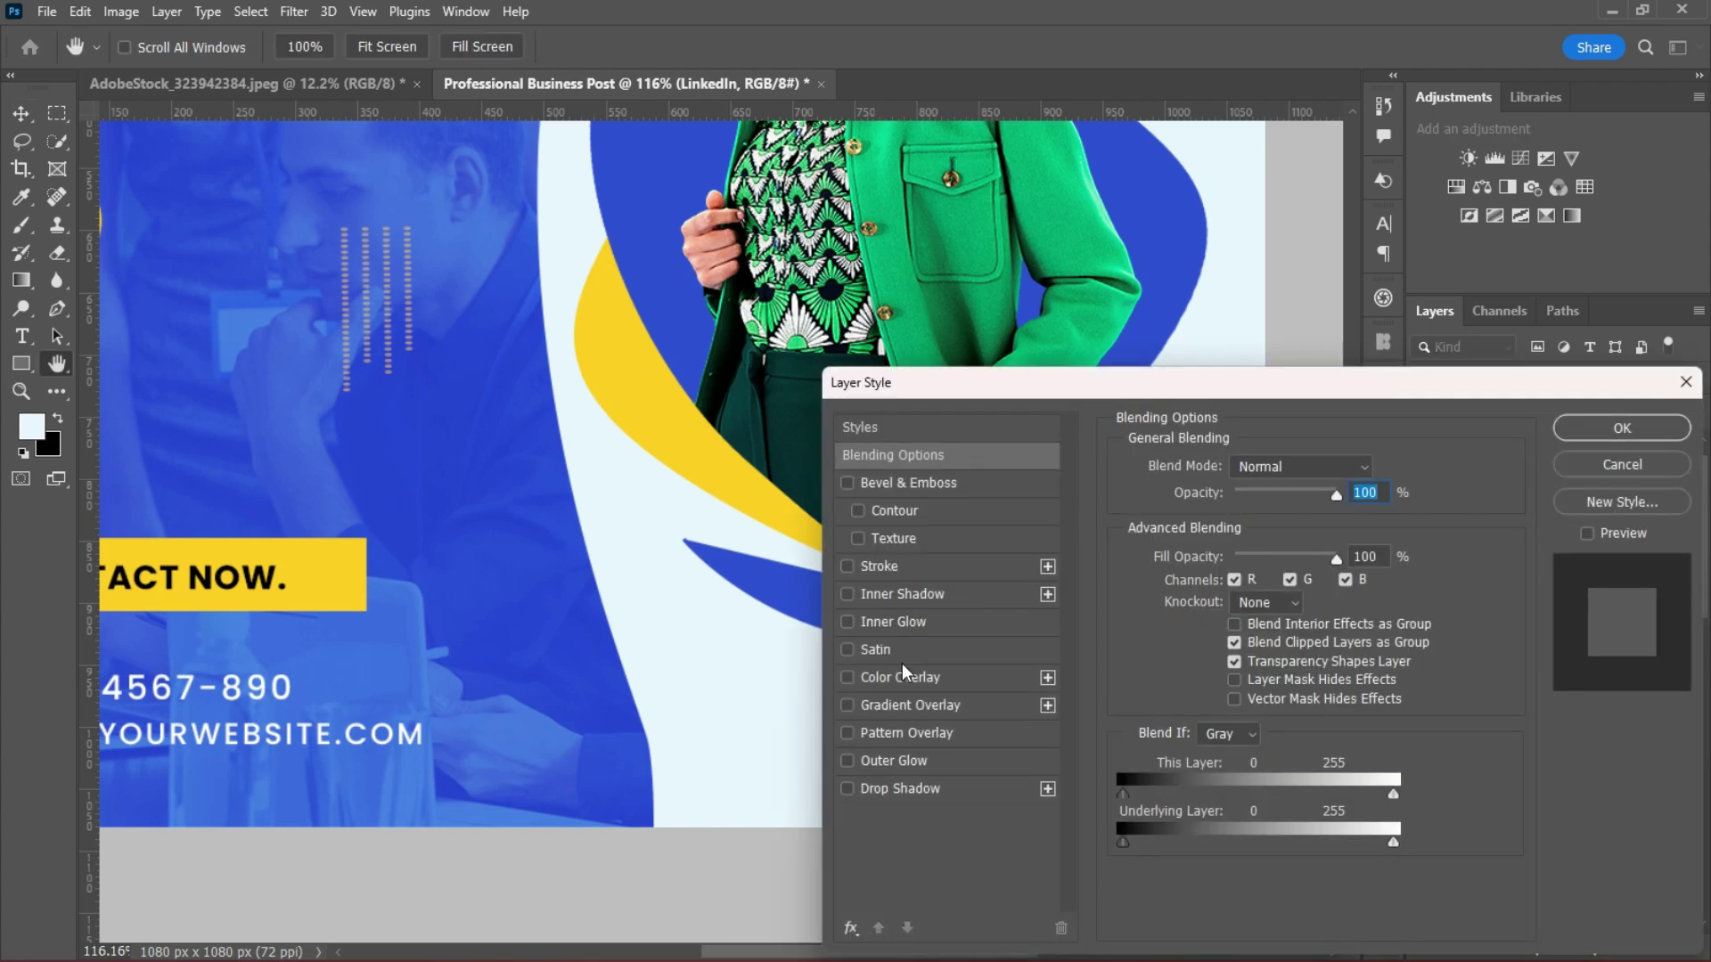
left_click(903, 675)
left_click(1622, 428)
Apply the same blue Color Overlay to the Twitter and Instagram icons.
left_click(1144, 738)
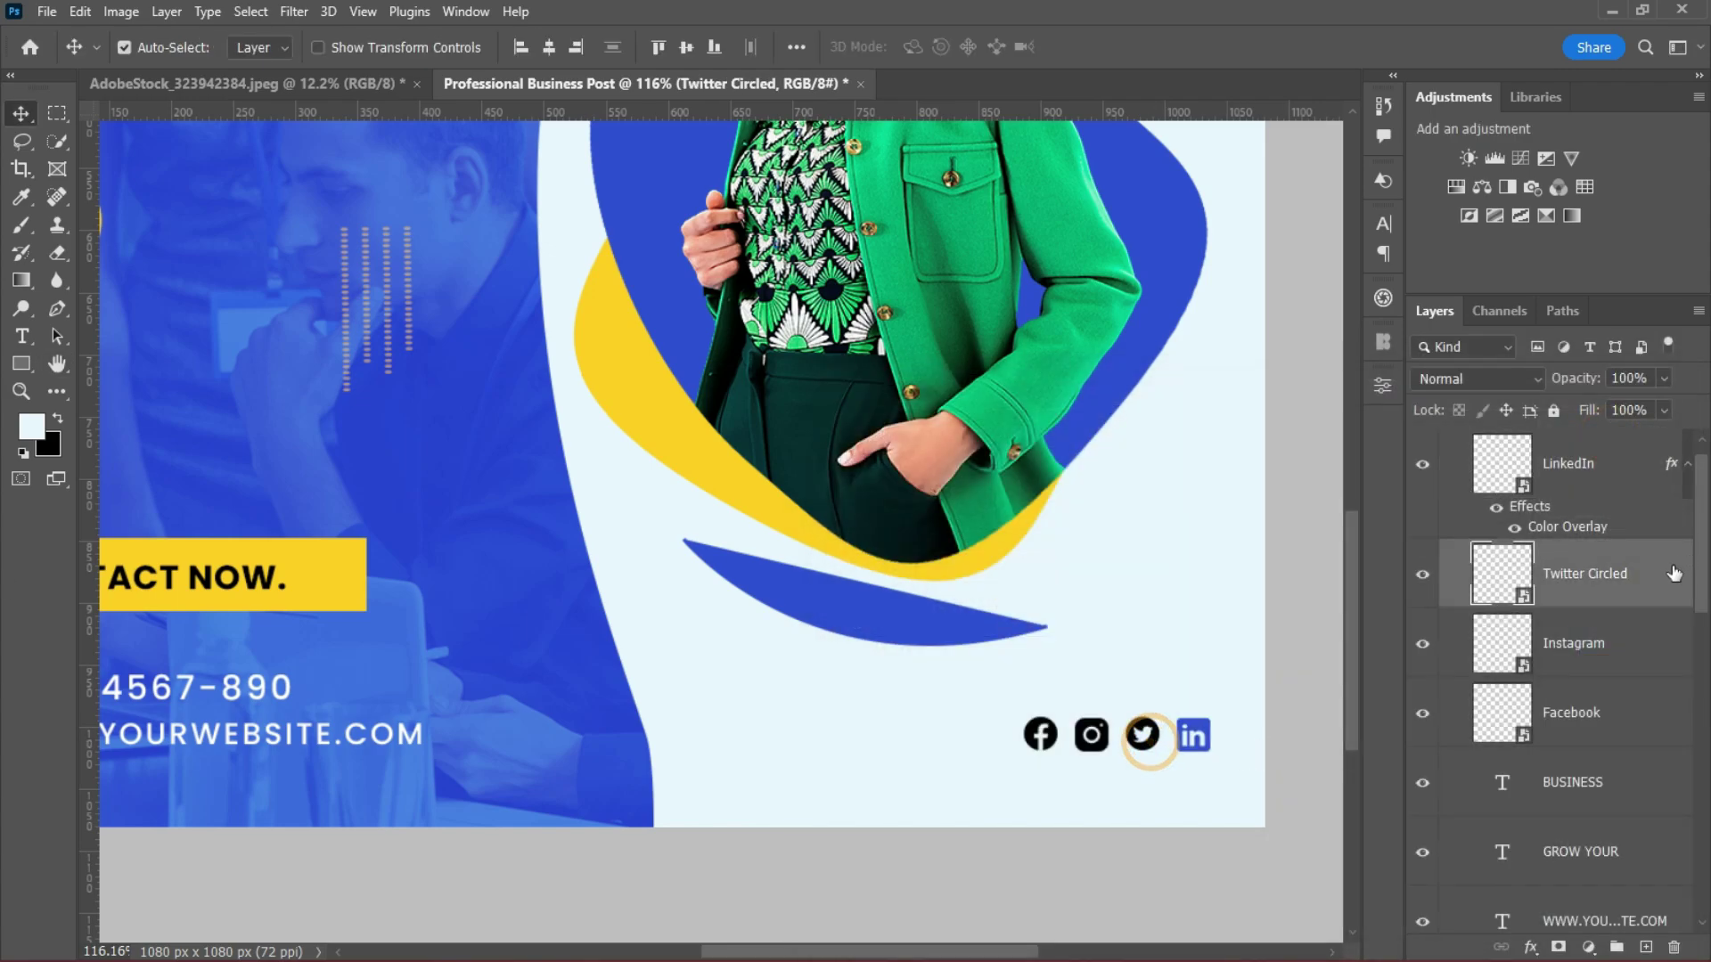
double_click(1674, 573)
left_click(910, 683)
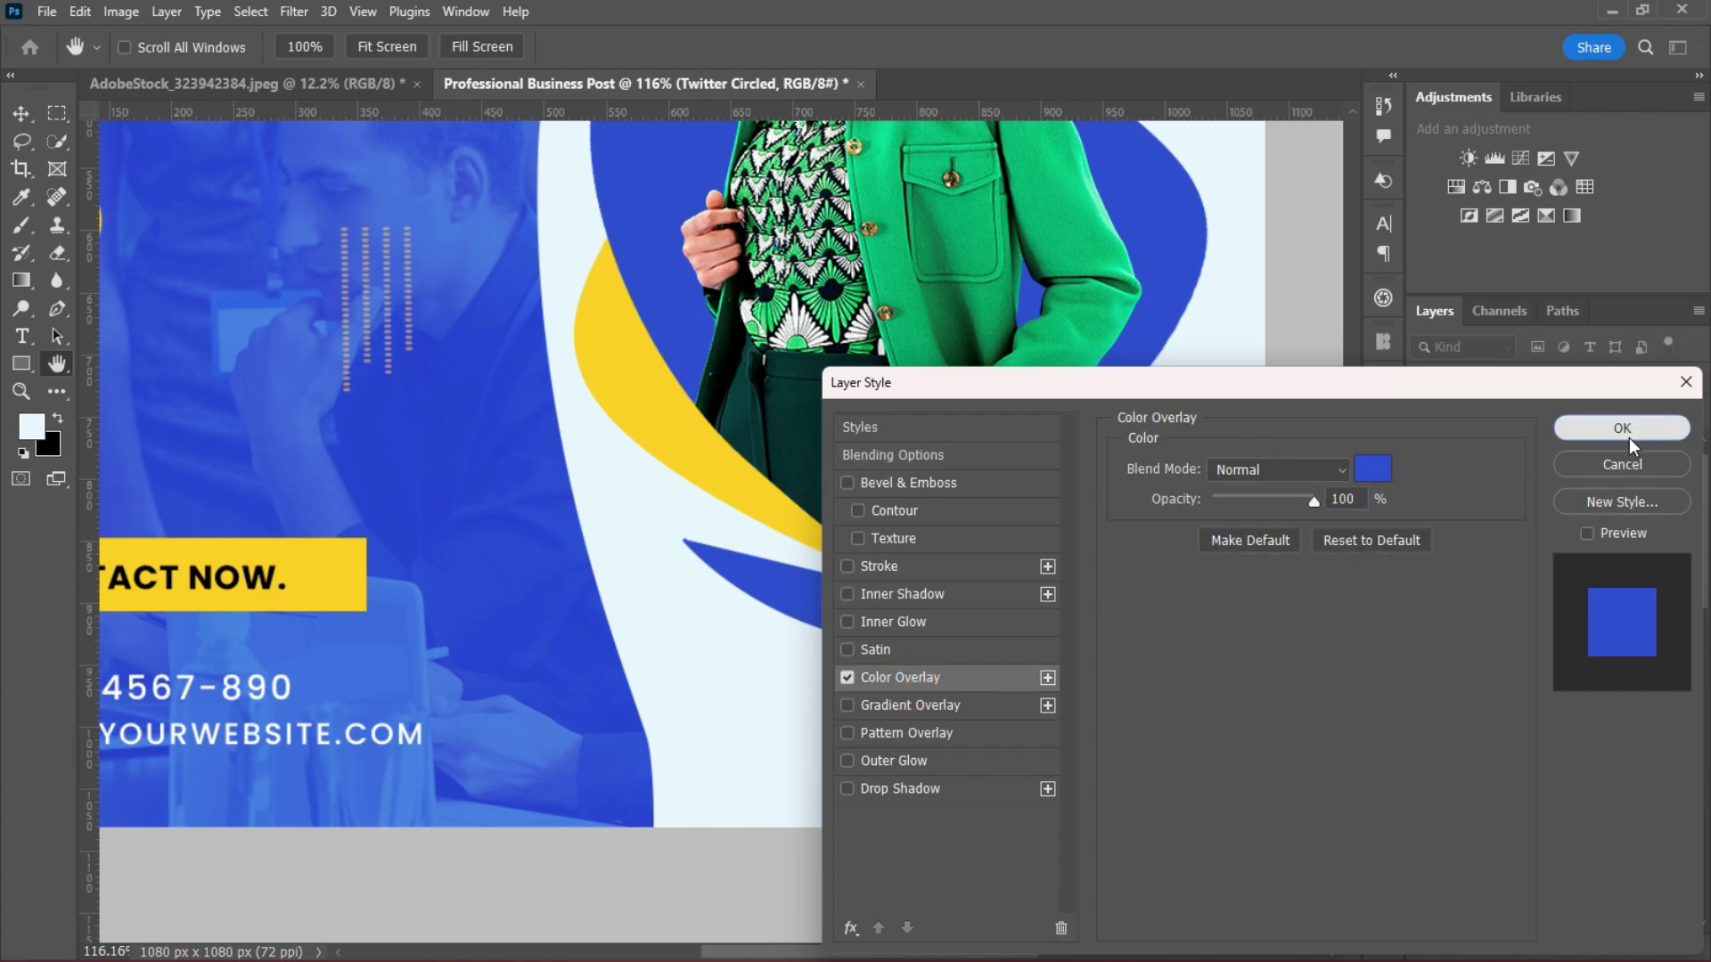
left_click(1622, 427)
left_click(1091, 735)
double_click(1635, 678)
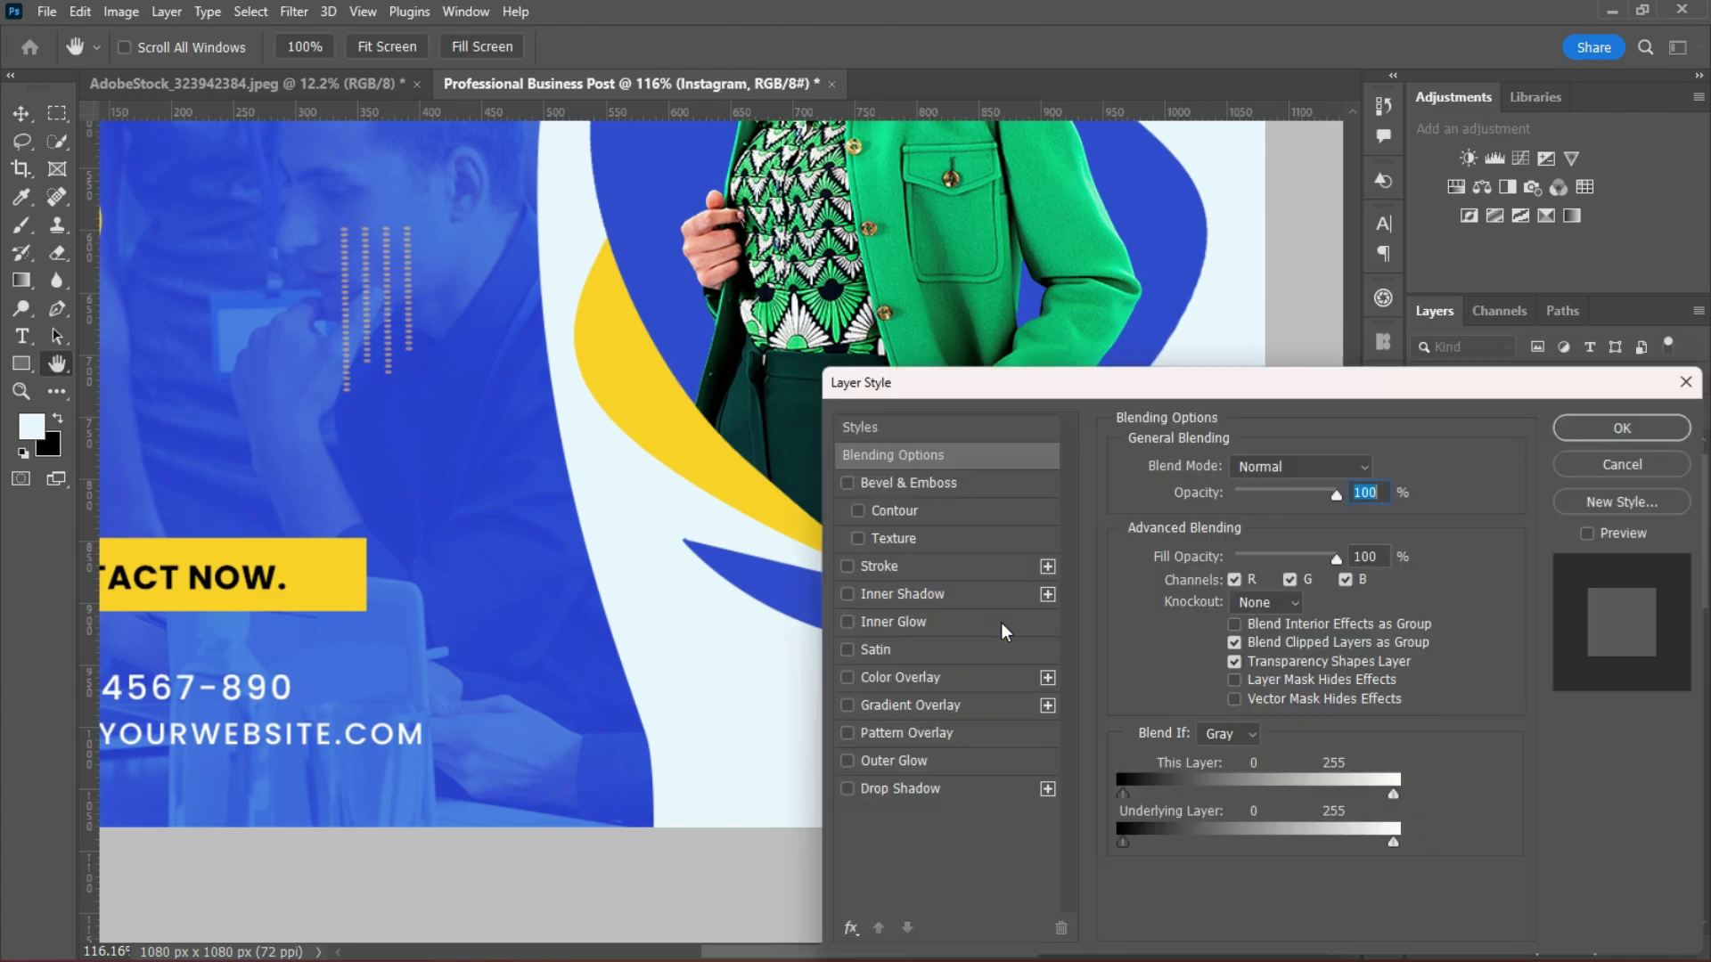
left_click(910, 683)
left_click(1622, 428)
Give the Facebook icon the same blue Color Overlay as the other social media icons.
left_click(1040, 735)
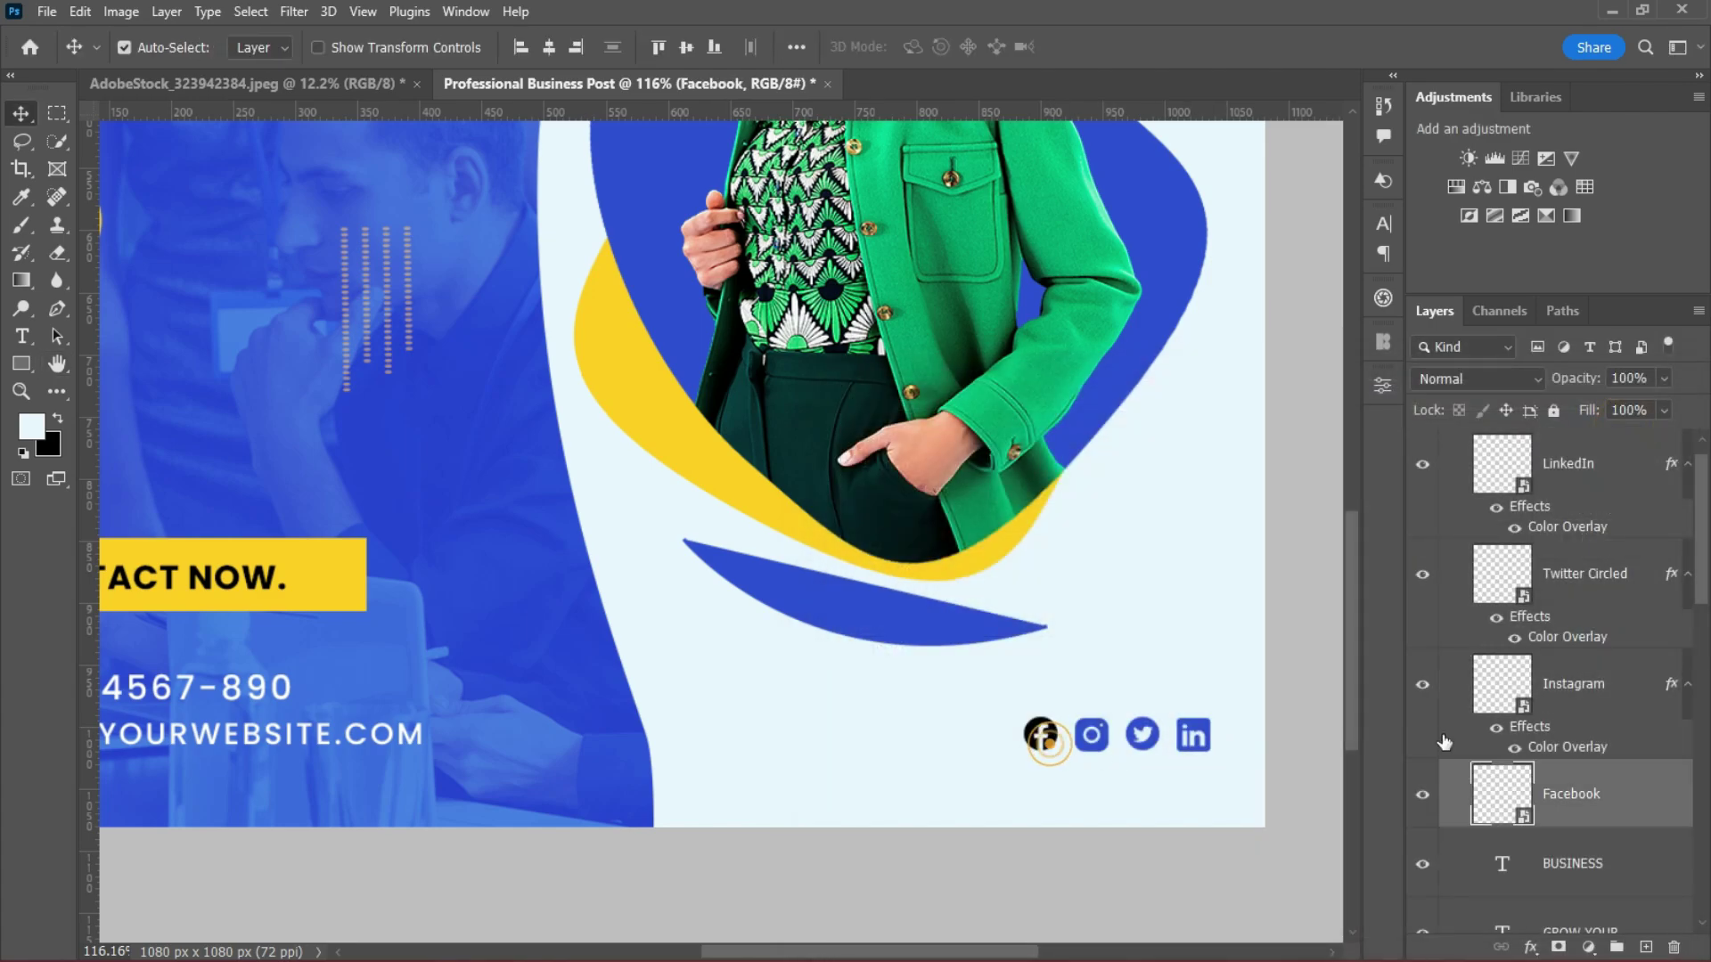
double_click(1648, 791)
left_click(900, 678)
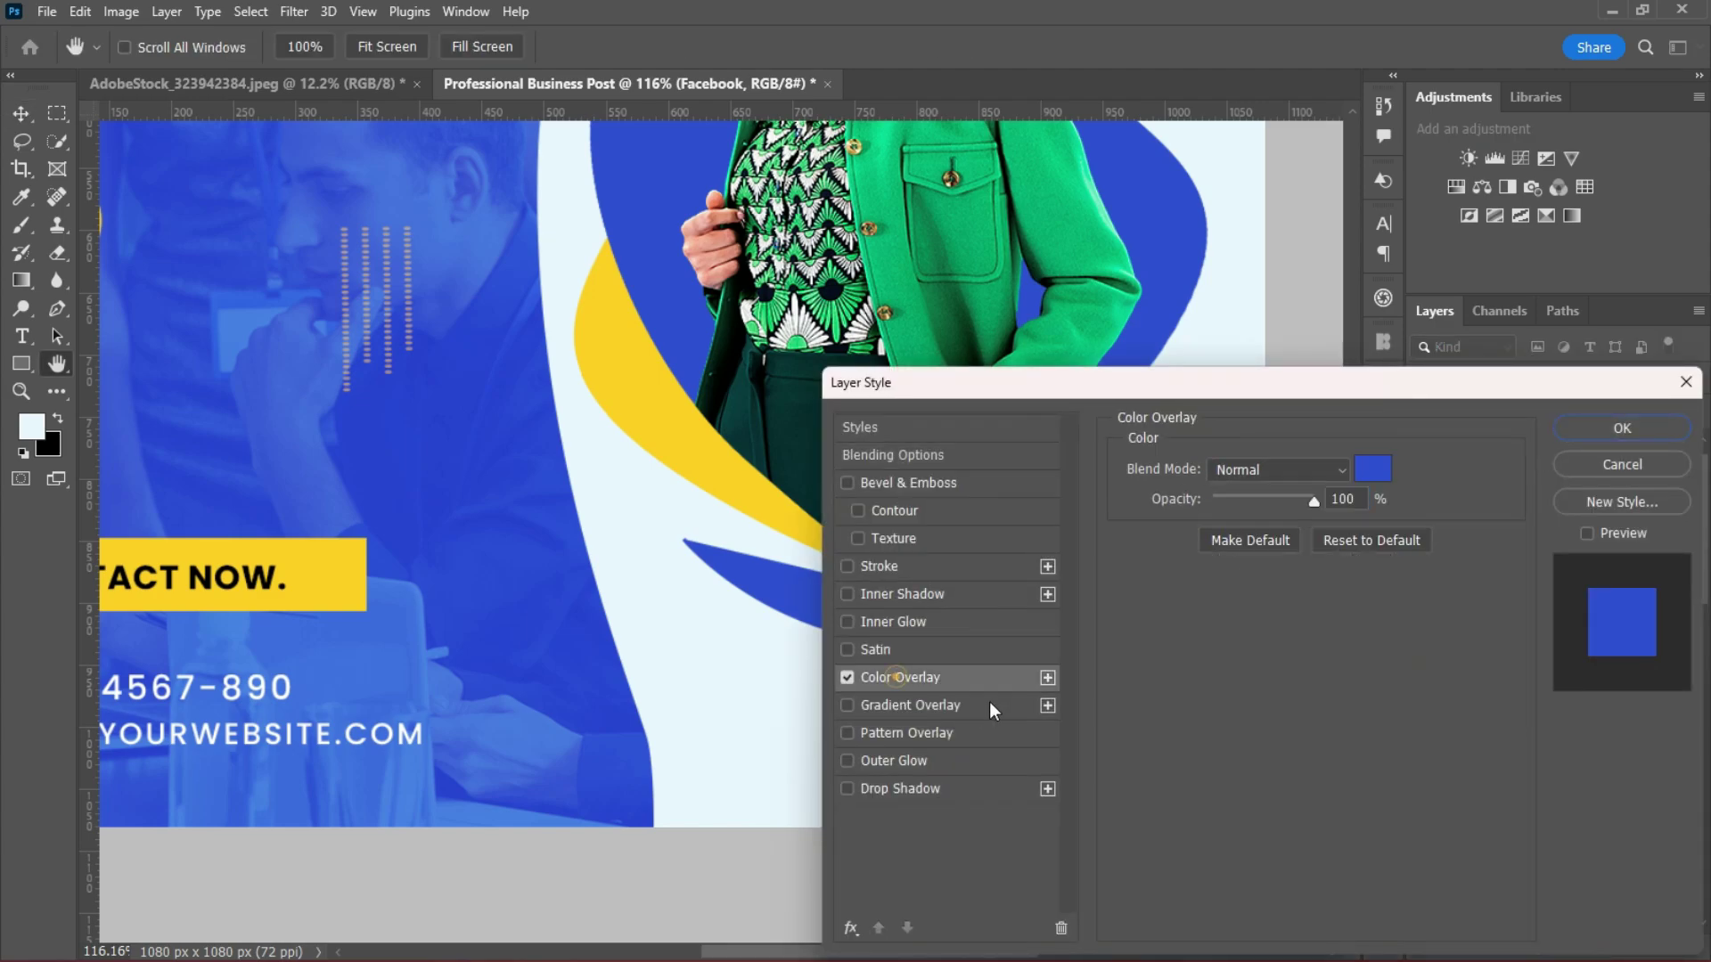
key("Return")
Select all four social media icons and shift the row slightly left, away from the artboard's right edge.
scroll(1165, 534, "down", 5)
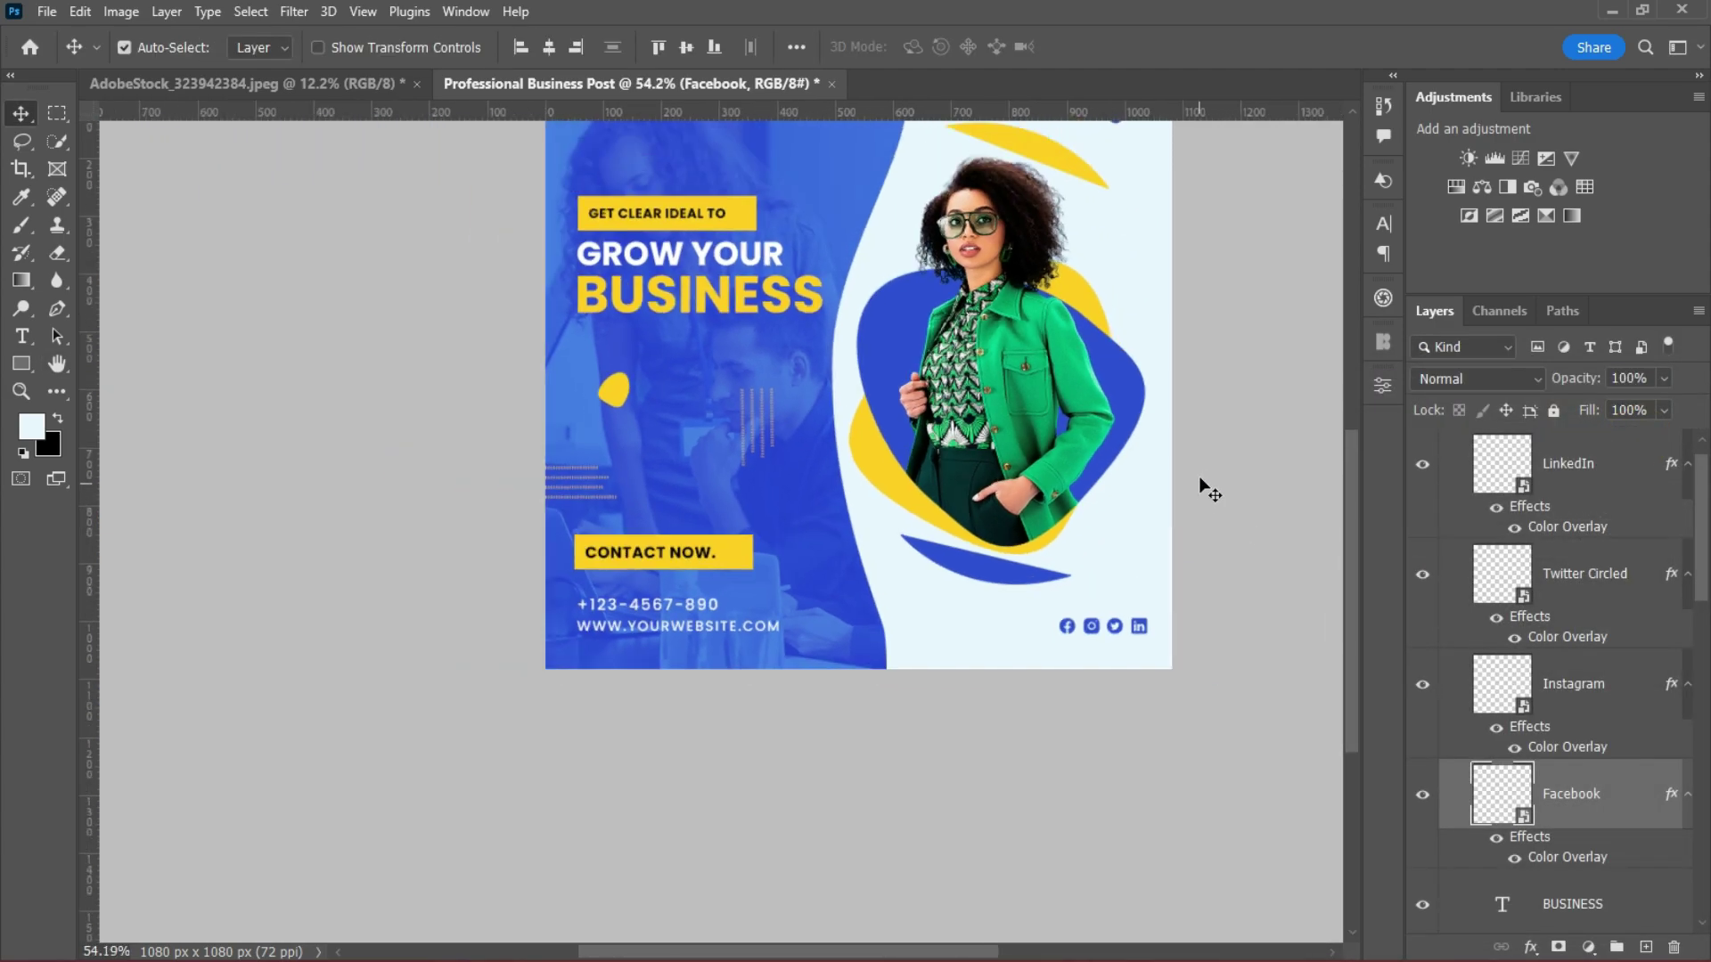
scroll(1348, 566, "up", 4)
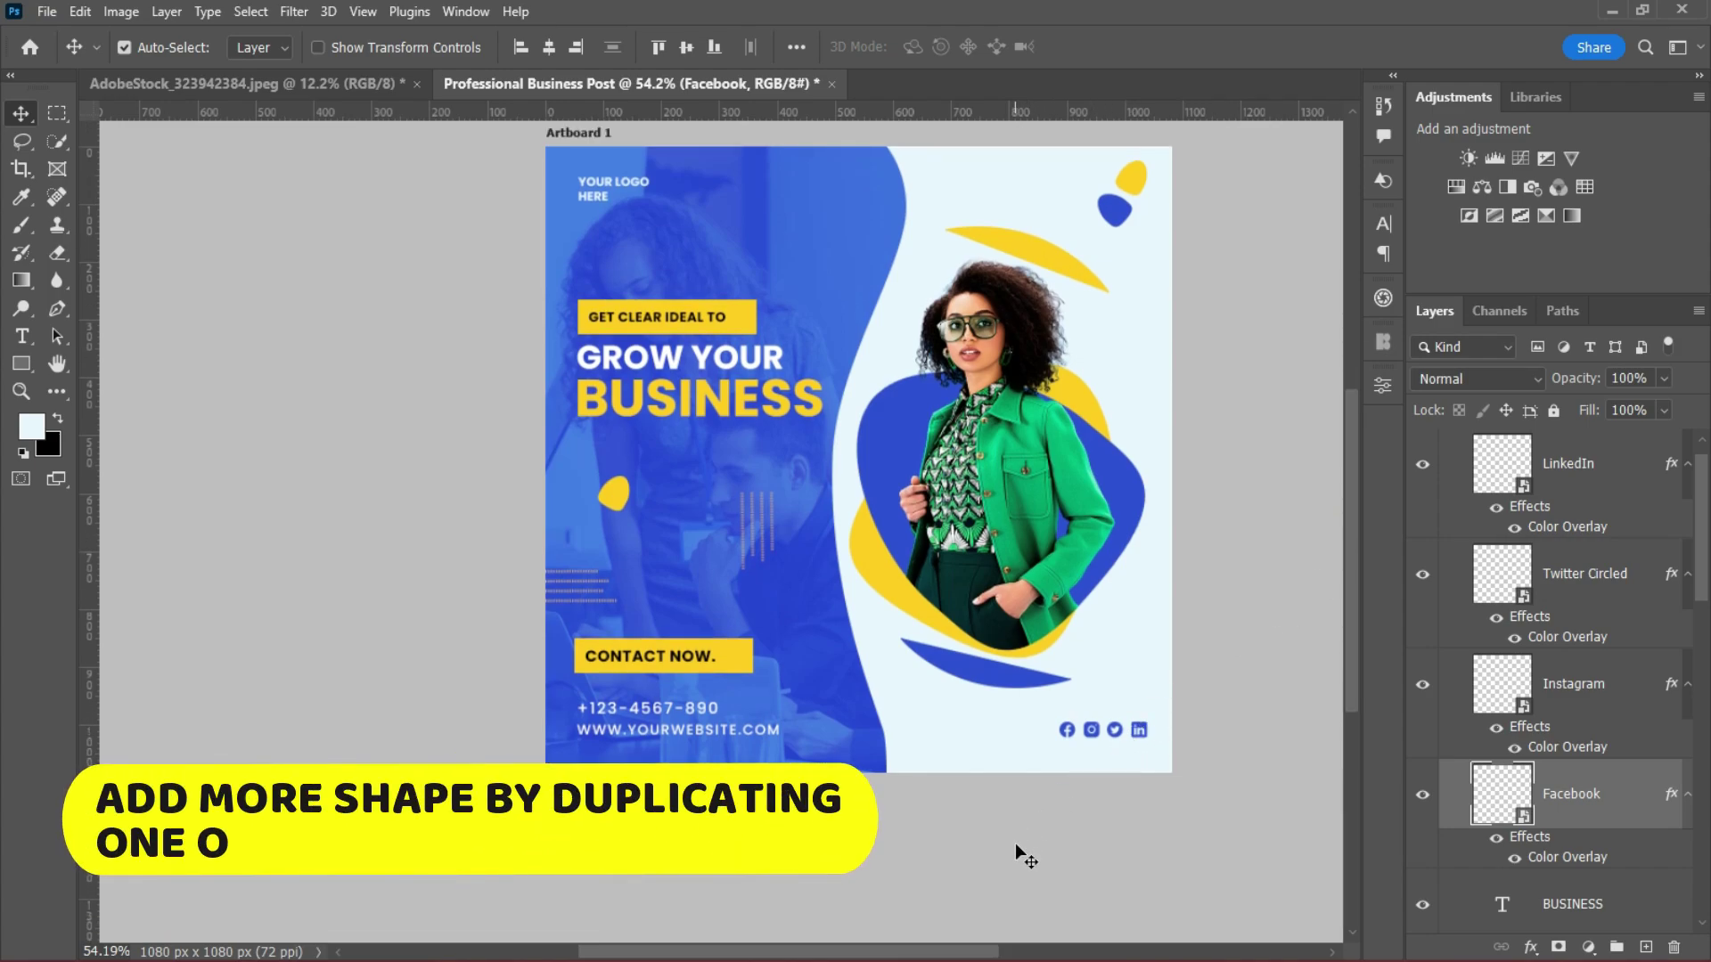
scroll(1176, 730, "right", 3)
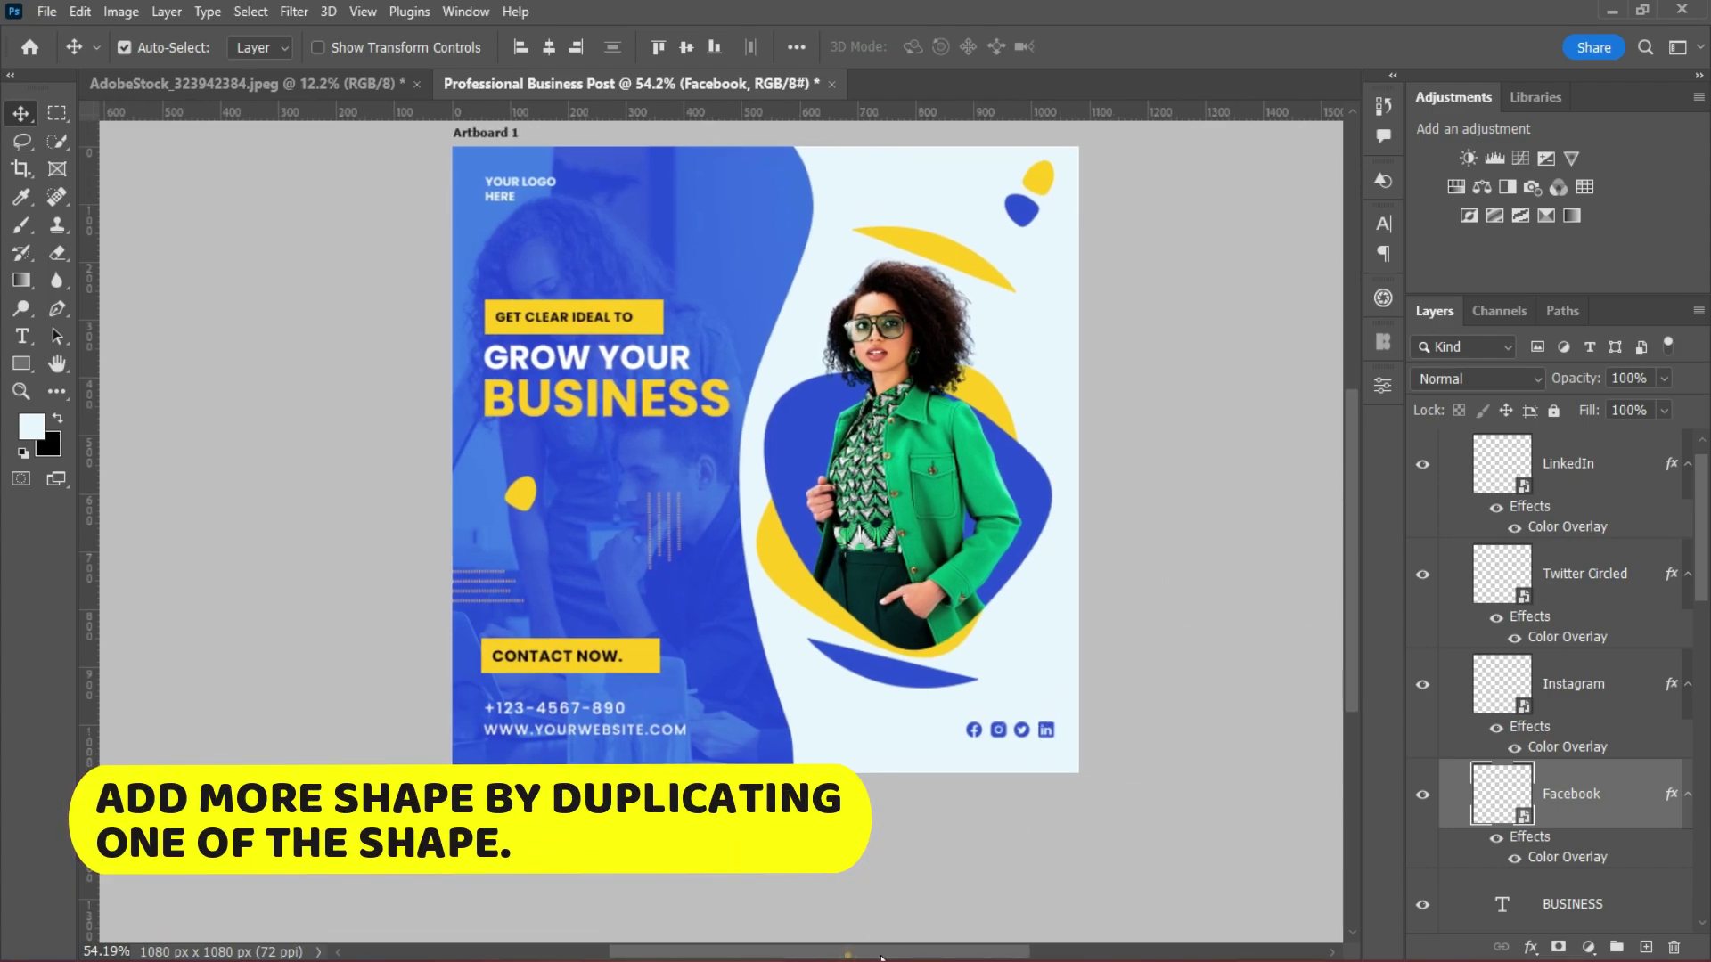
mouse_move(1344, 649)
left_mouse_down()
mouse_move(1344, 607)
mouse_move(1350, 620)
left_mouse_up()
scroll(1087, 589, "up", 1)
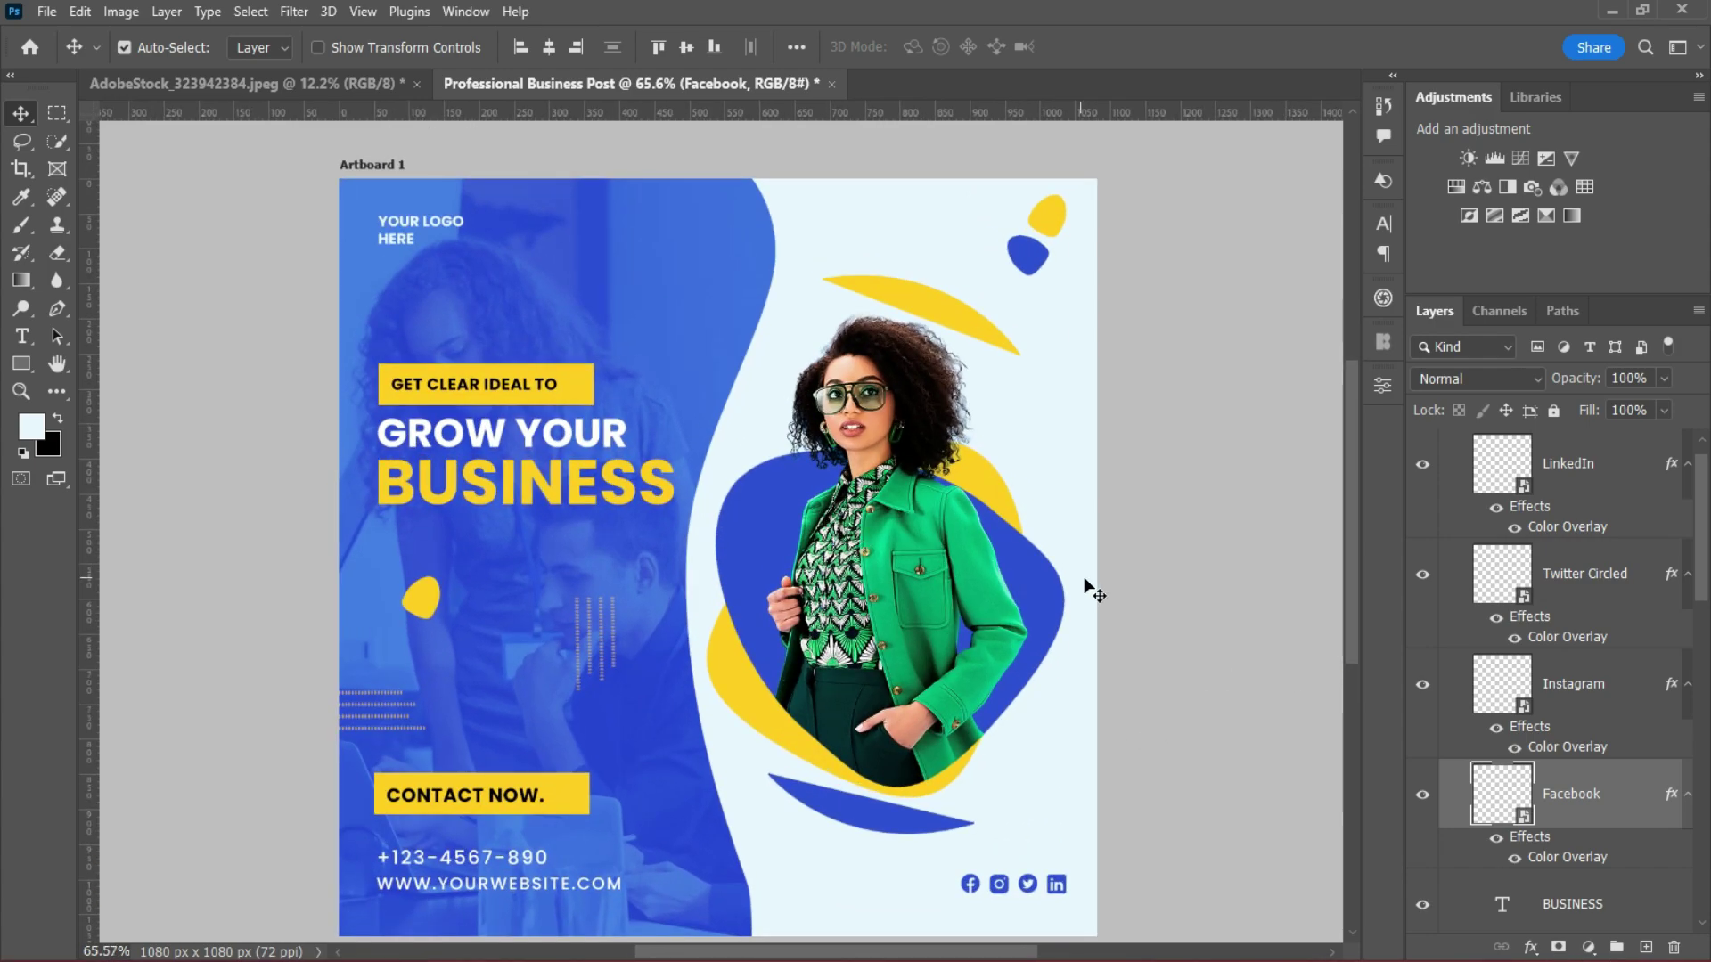
left_click_drag(936, 905, 1047, 891)
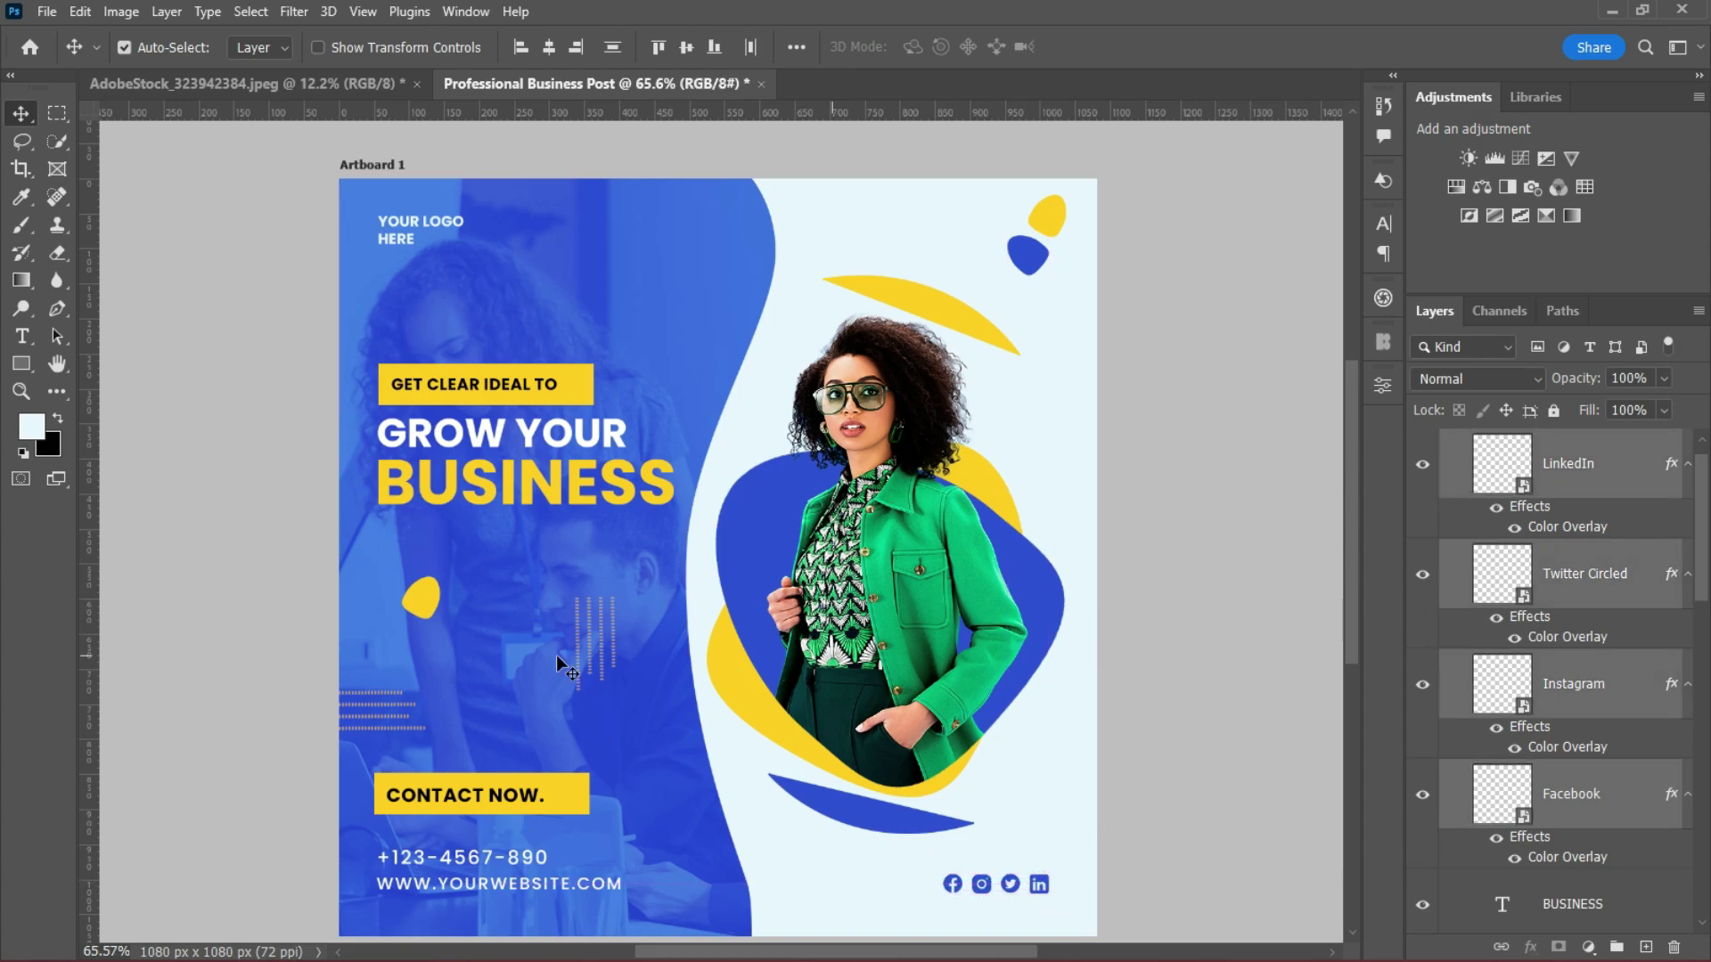
Duplicate the small blue accent from the artboard's upper-right corner and place the copy just below and left of the yellow accent on the blue panel.
left_click(426, 597)
left_click_drag(1029, 258, 392, 637)
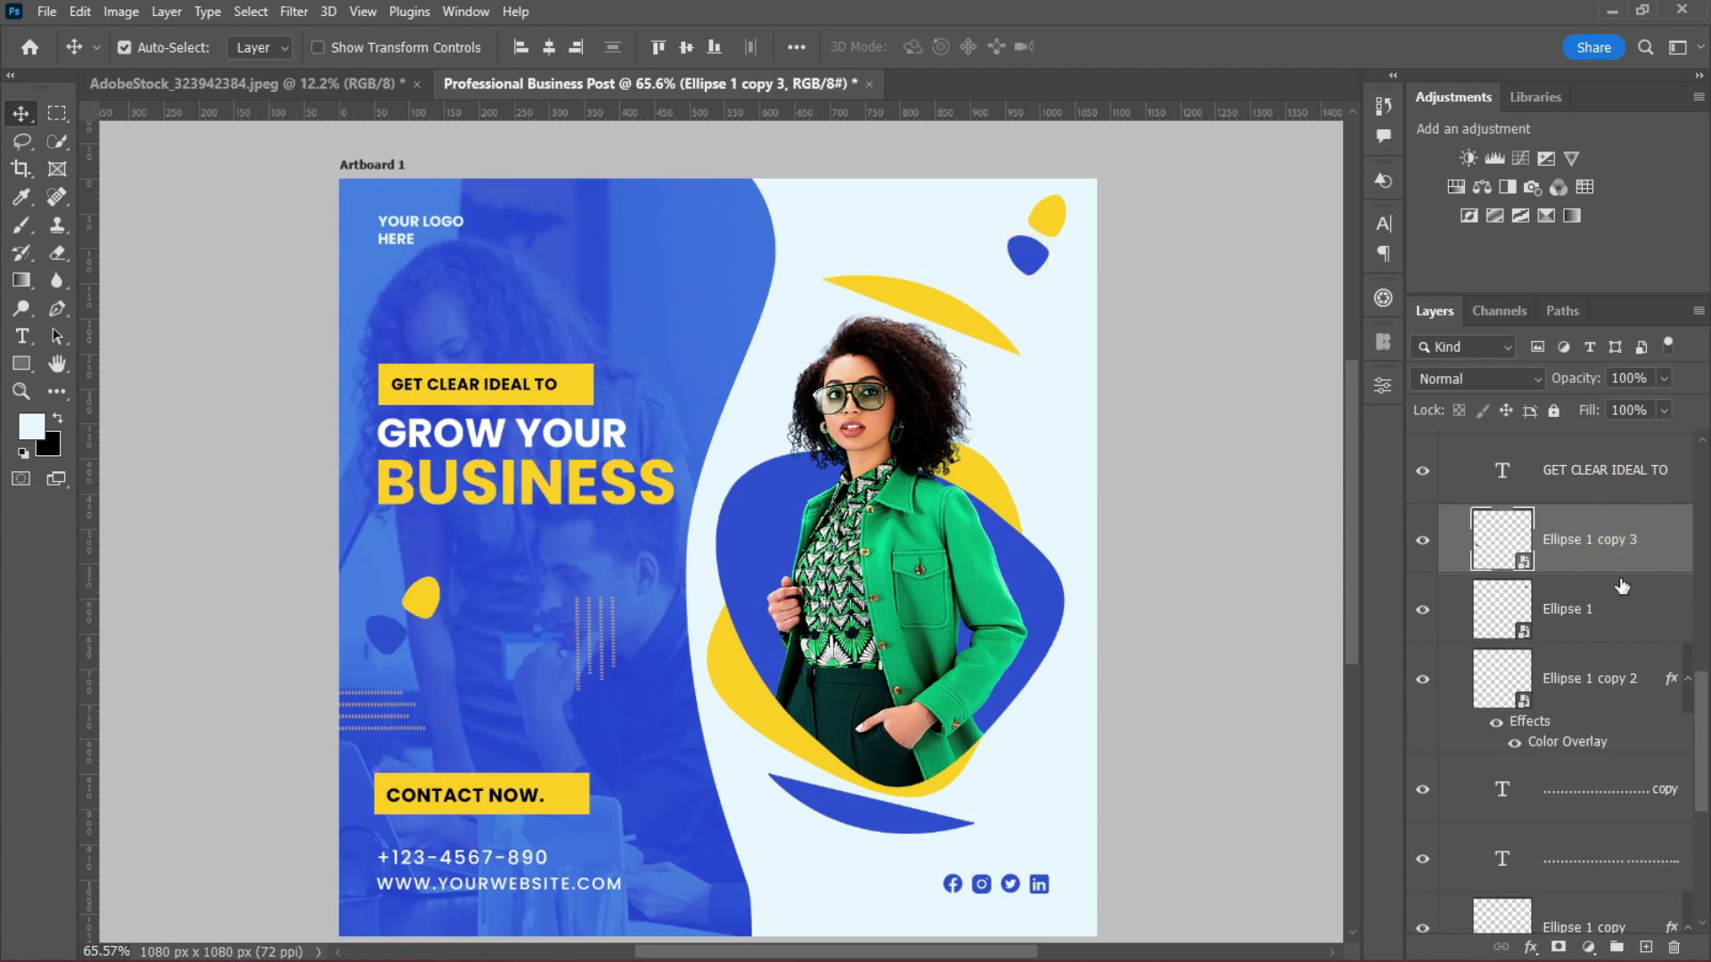
double_click(1645, 548)
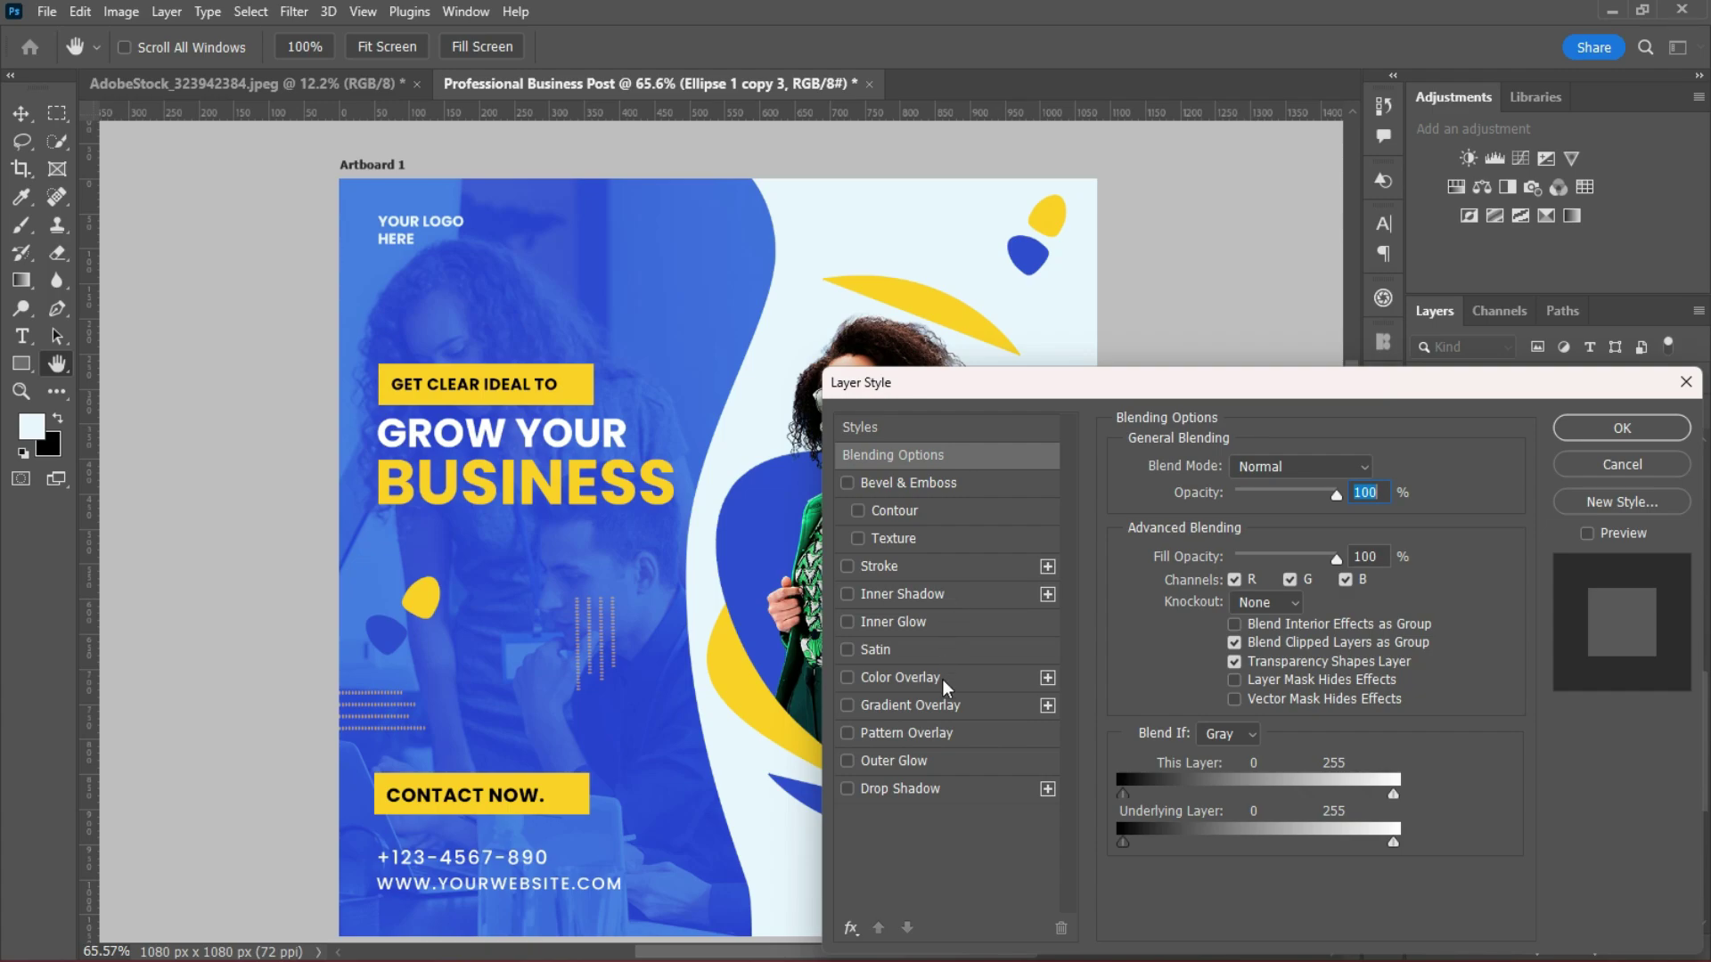
left_click(1648, 466)
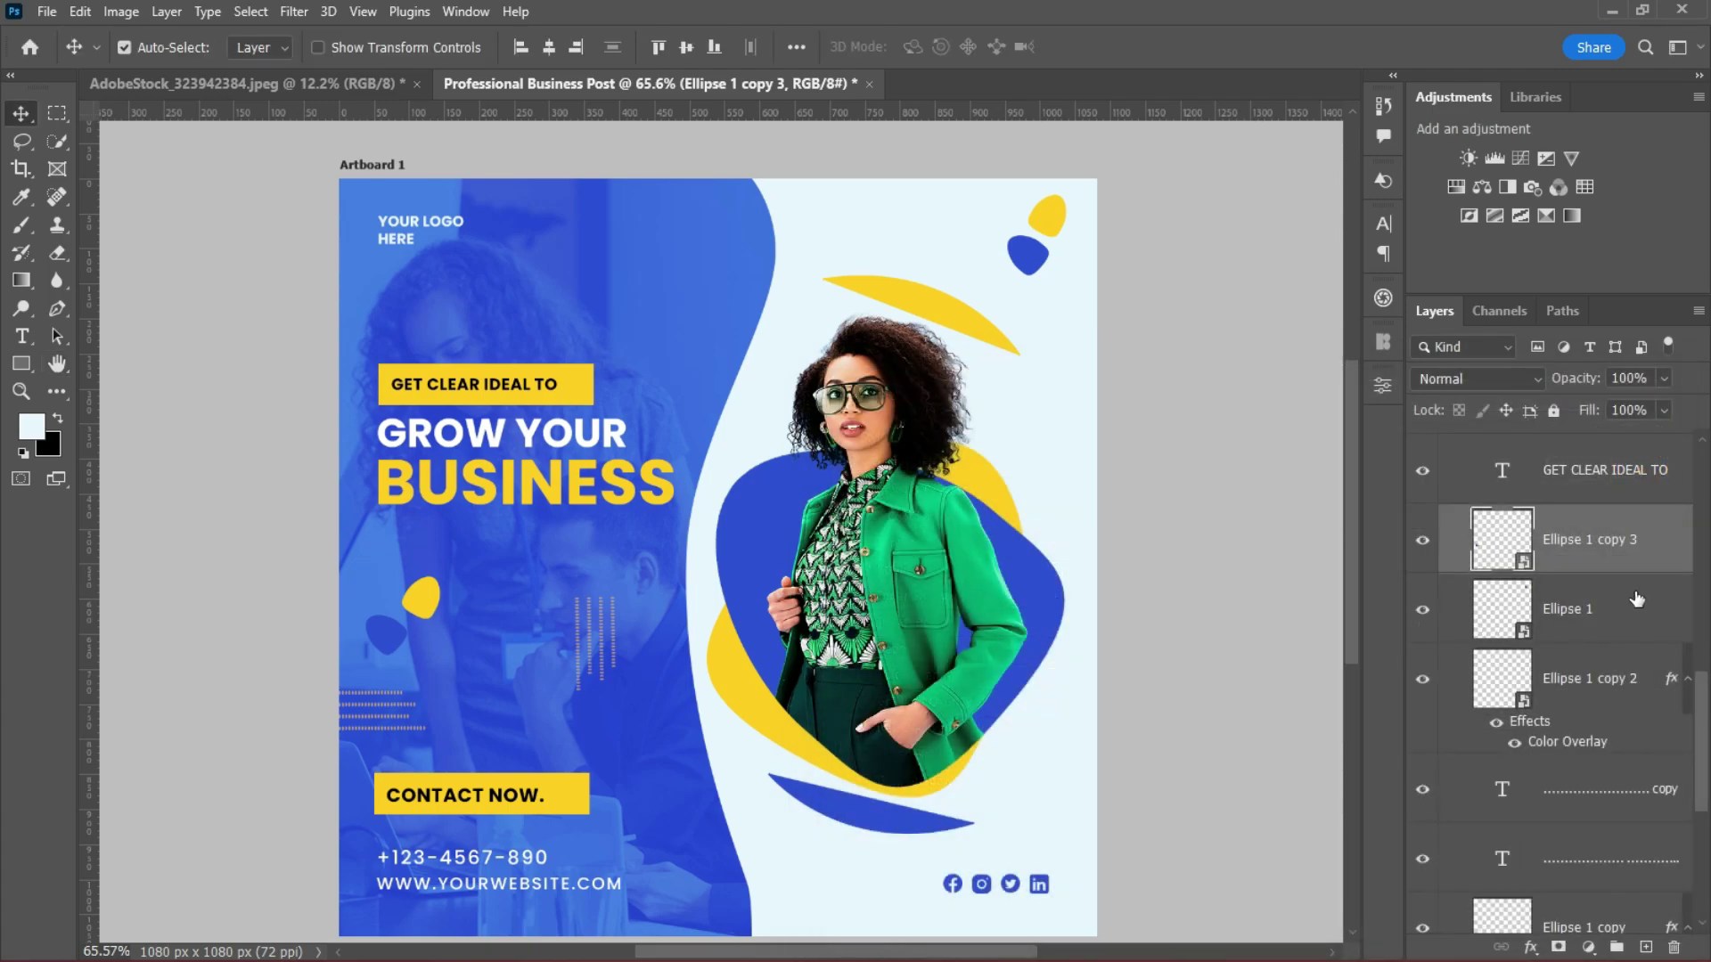
Recolor the duplicated accent with a Color Overlay in the light blue sampled from the artboard background.
double_click(1666, 538)
left_click(927, 677)
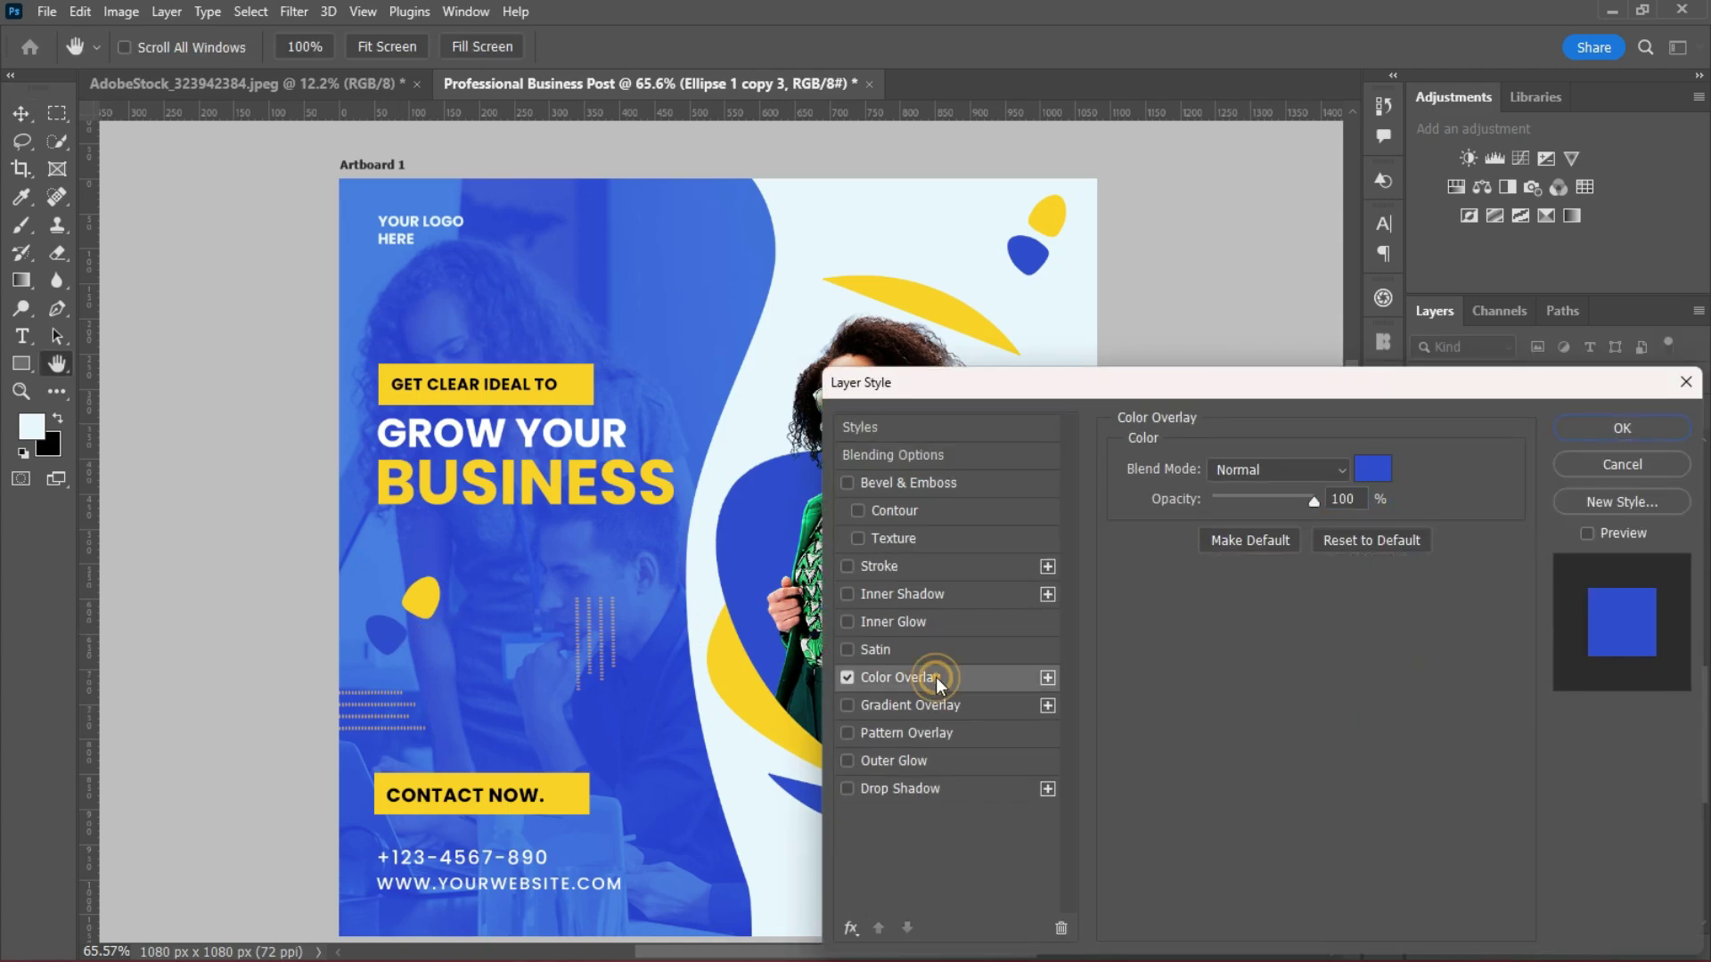
left_click(1382, 471)
left_click(949, 212)
left_click(1540, 309)
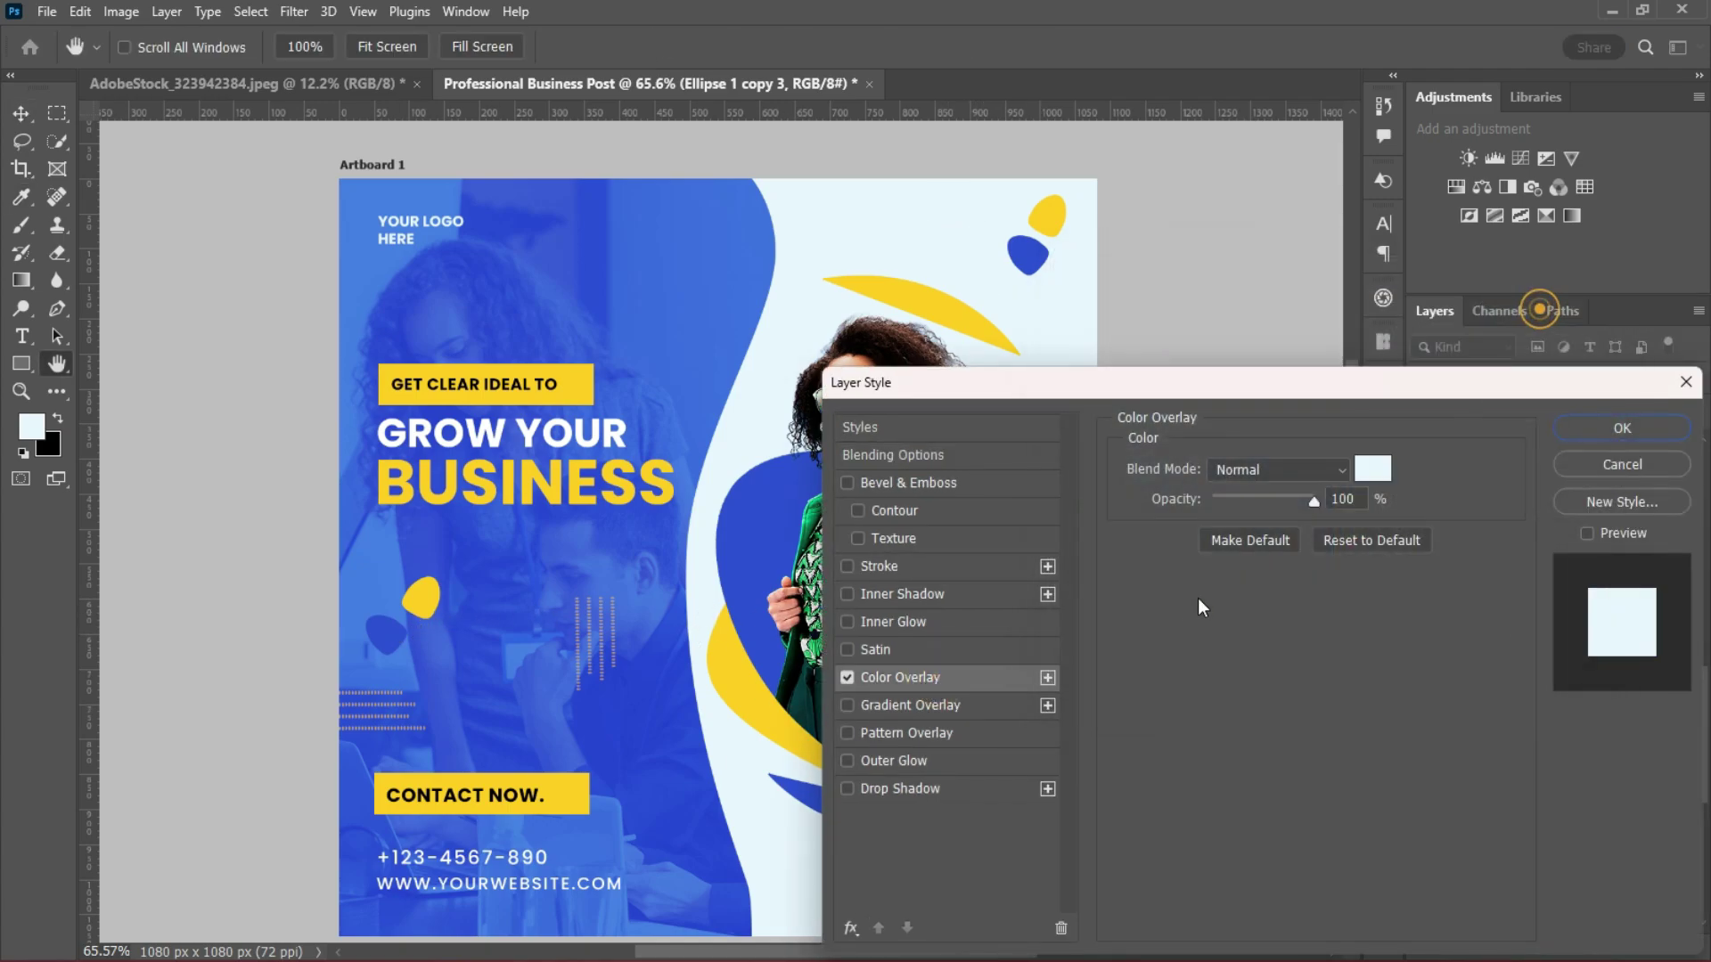
left_click(1667, 426)
Reduce the opacity of the duplicated light blue accent to 33%.
left_click(1384, 223)
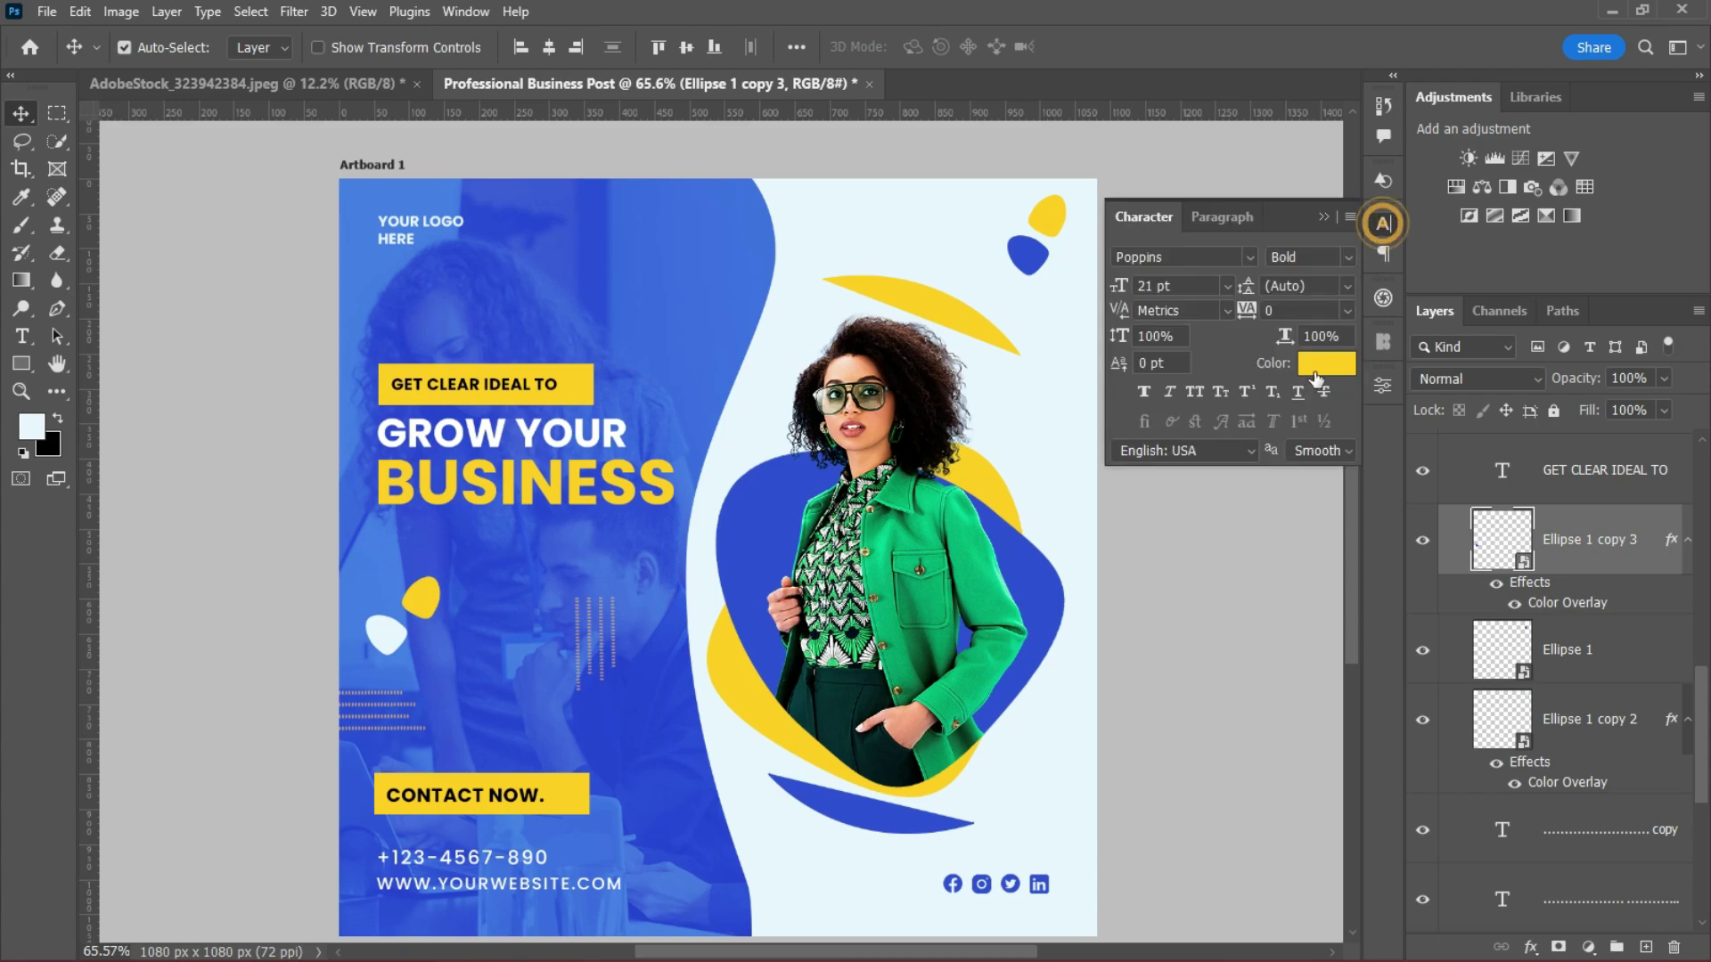
left_click(1663, 378)
left_click_drag(1655, 405, 1597, 409)
left_click(1323, 217)
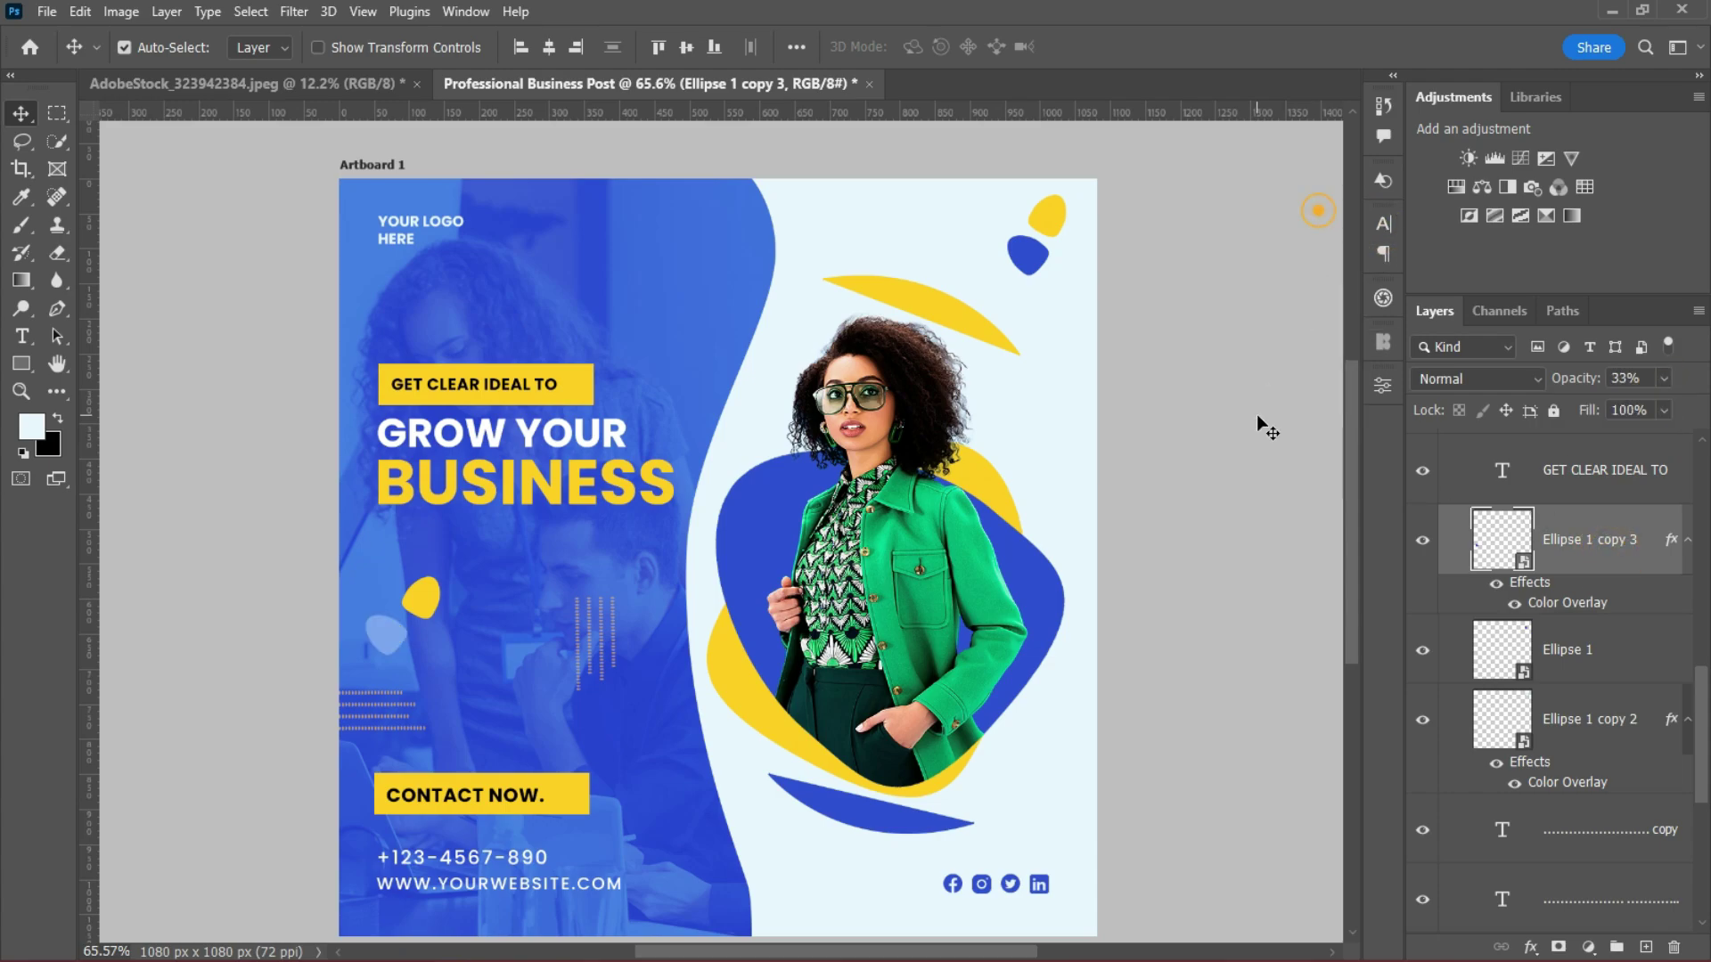
left_click(1257, 415)
scroll(1125, 586, "down", 2)
scroll(1125, 587, "up", 1)
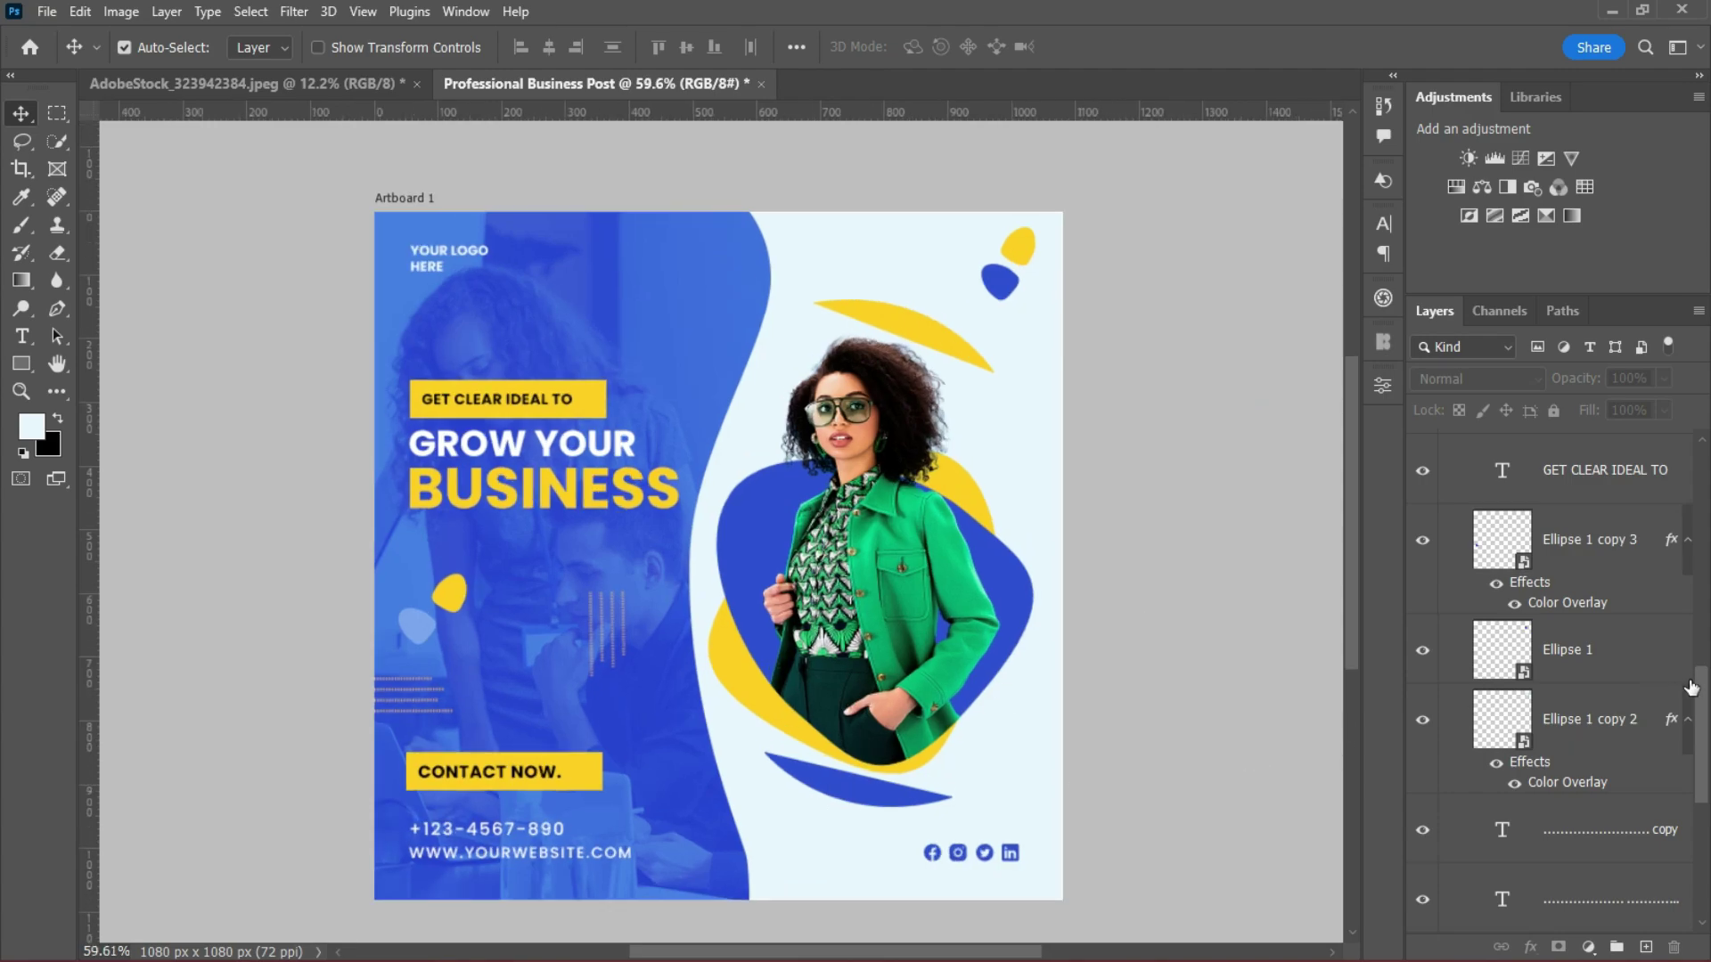
Apply a mild Gaussian Blur to the office photo layer, Layer 1, inside the Design group.
scroll(1691, 688, "down", 5)
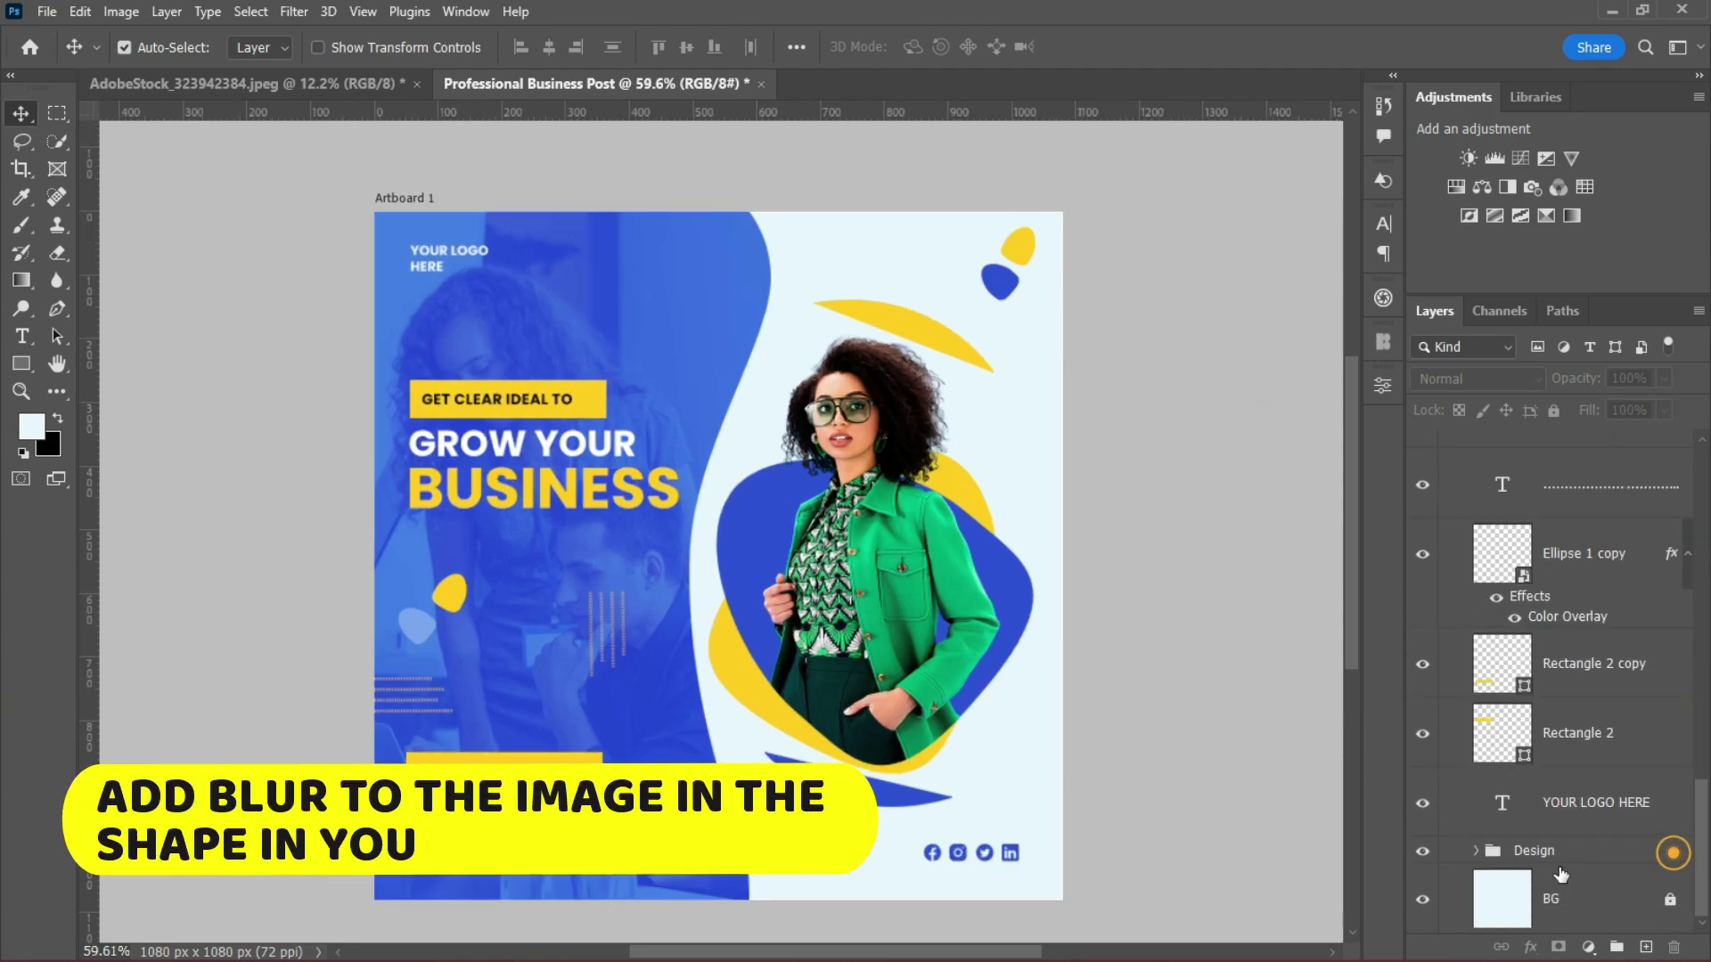
left_click(1476, 851)
scroll(1560, 713, "down", 6)
left_click(1604, 760)
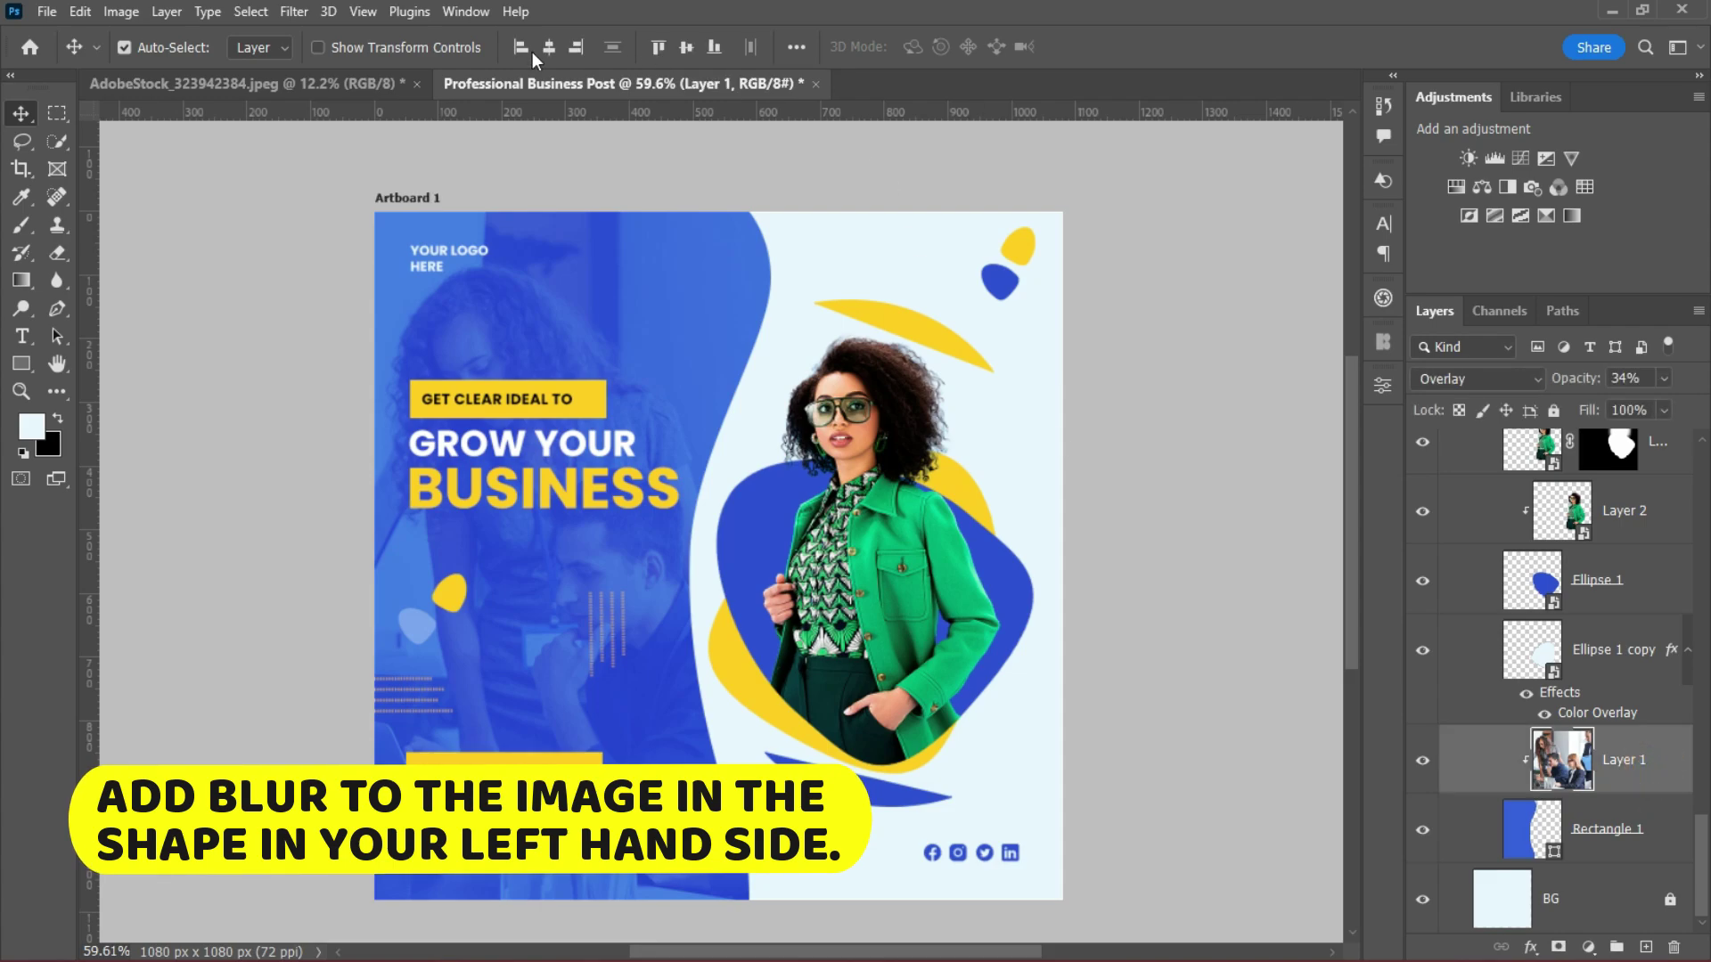
left_click(294, 11)
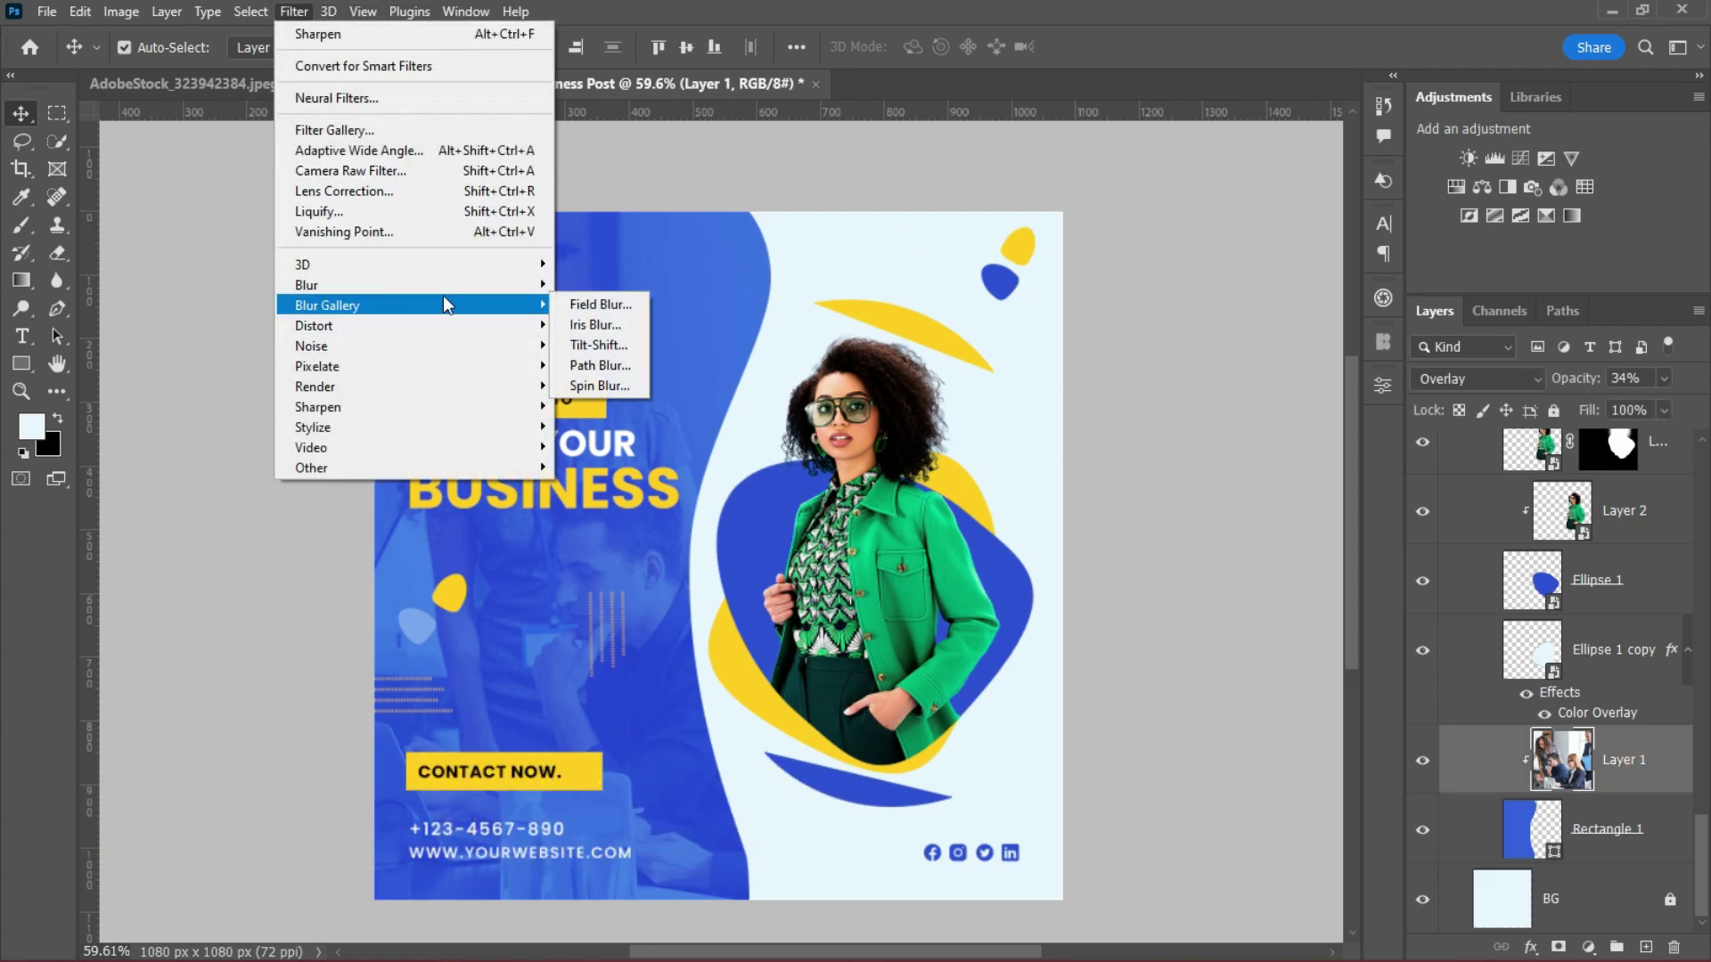
mouse_move(526, 285)
left_click(612, 366)
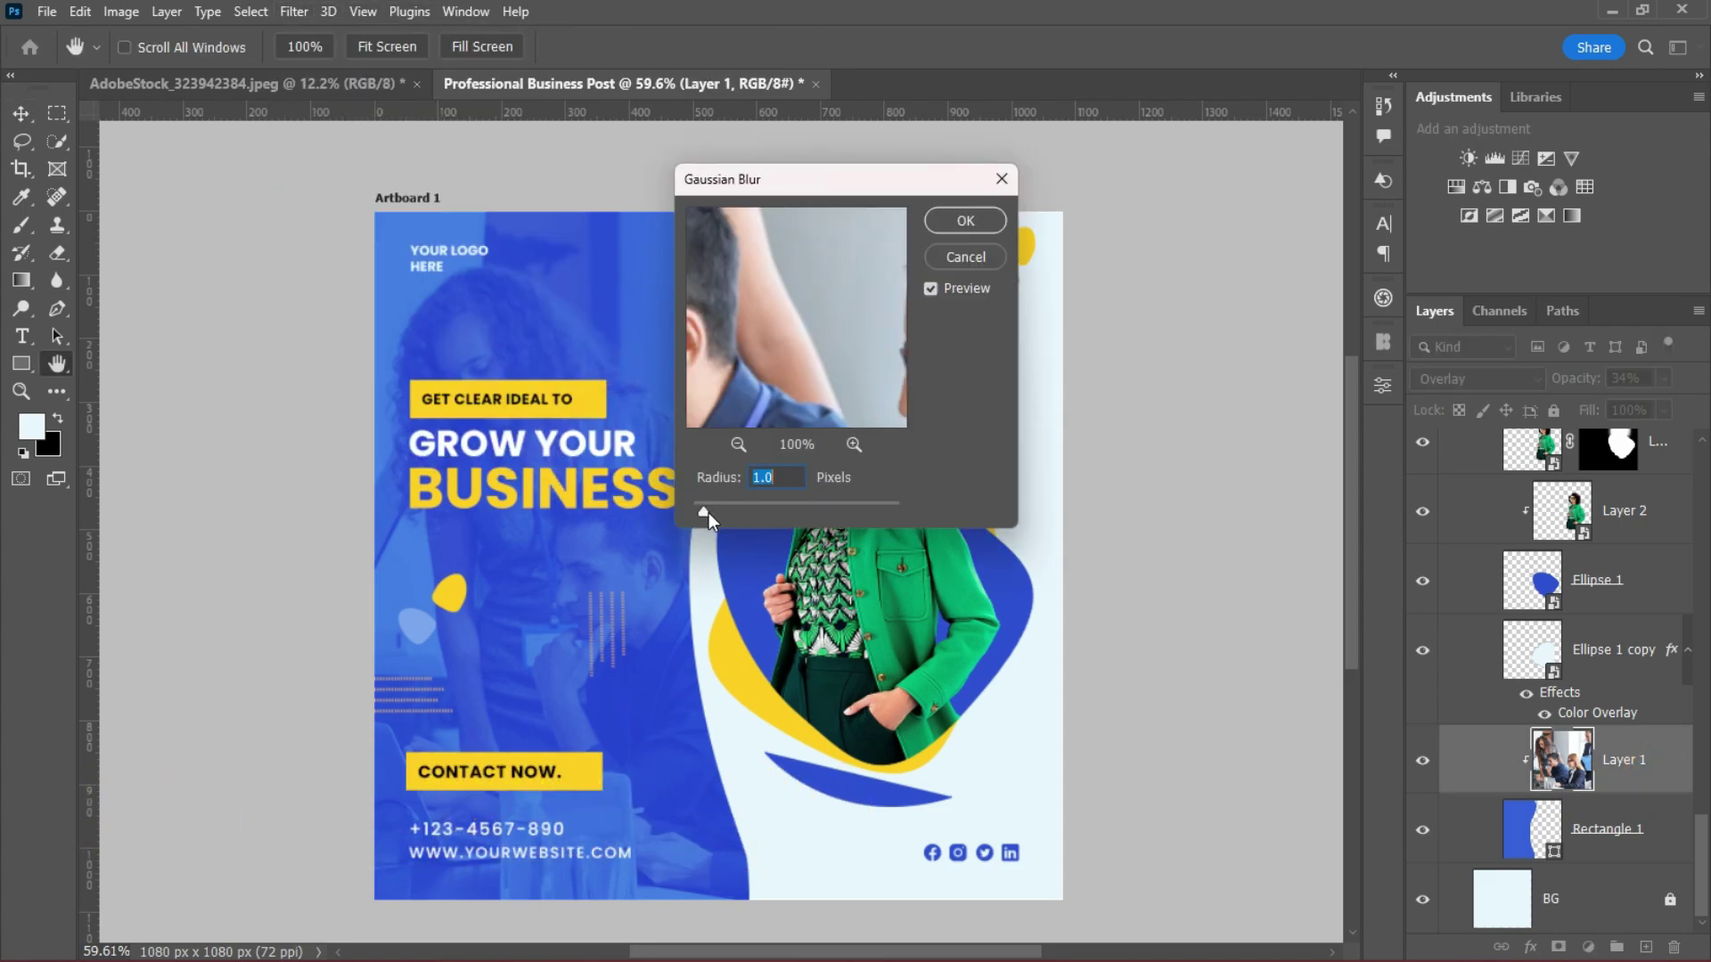
left_click_drag(716, 511, 725, 512)
left_click(964, 223)
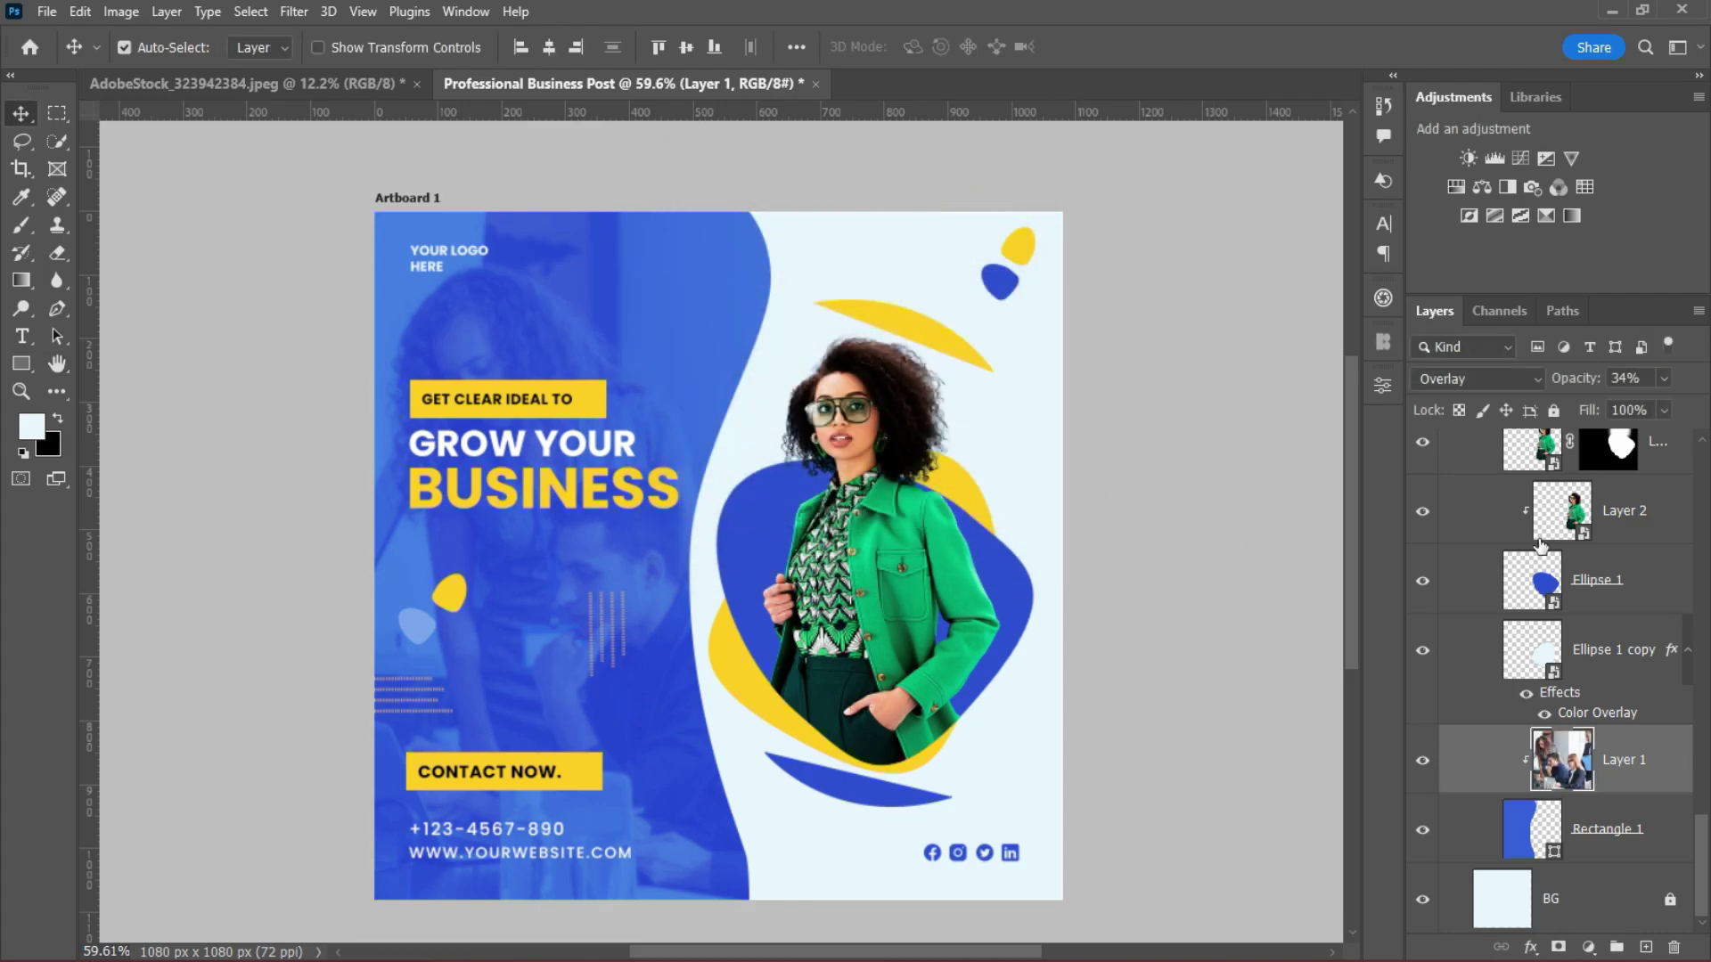
Set the blurred office photo layer's blend mode to Multiply and lower its opacity for a fainter image.
left_click(1645, 761)
left_click(1663, 377)
left_click_drag(1638, 398, 1638, 403)
left_click(1478, 379)
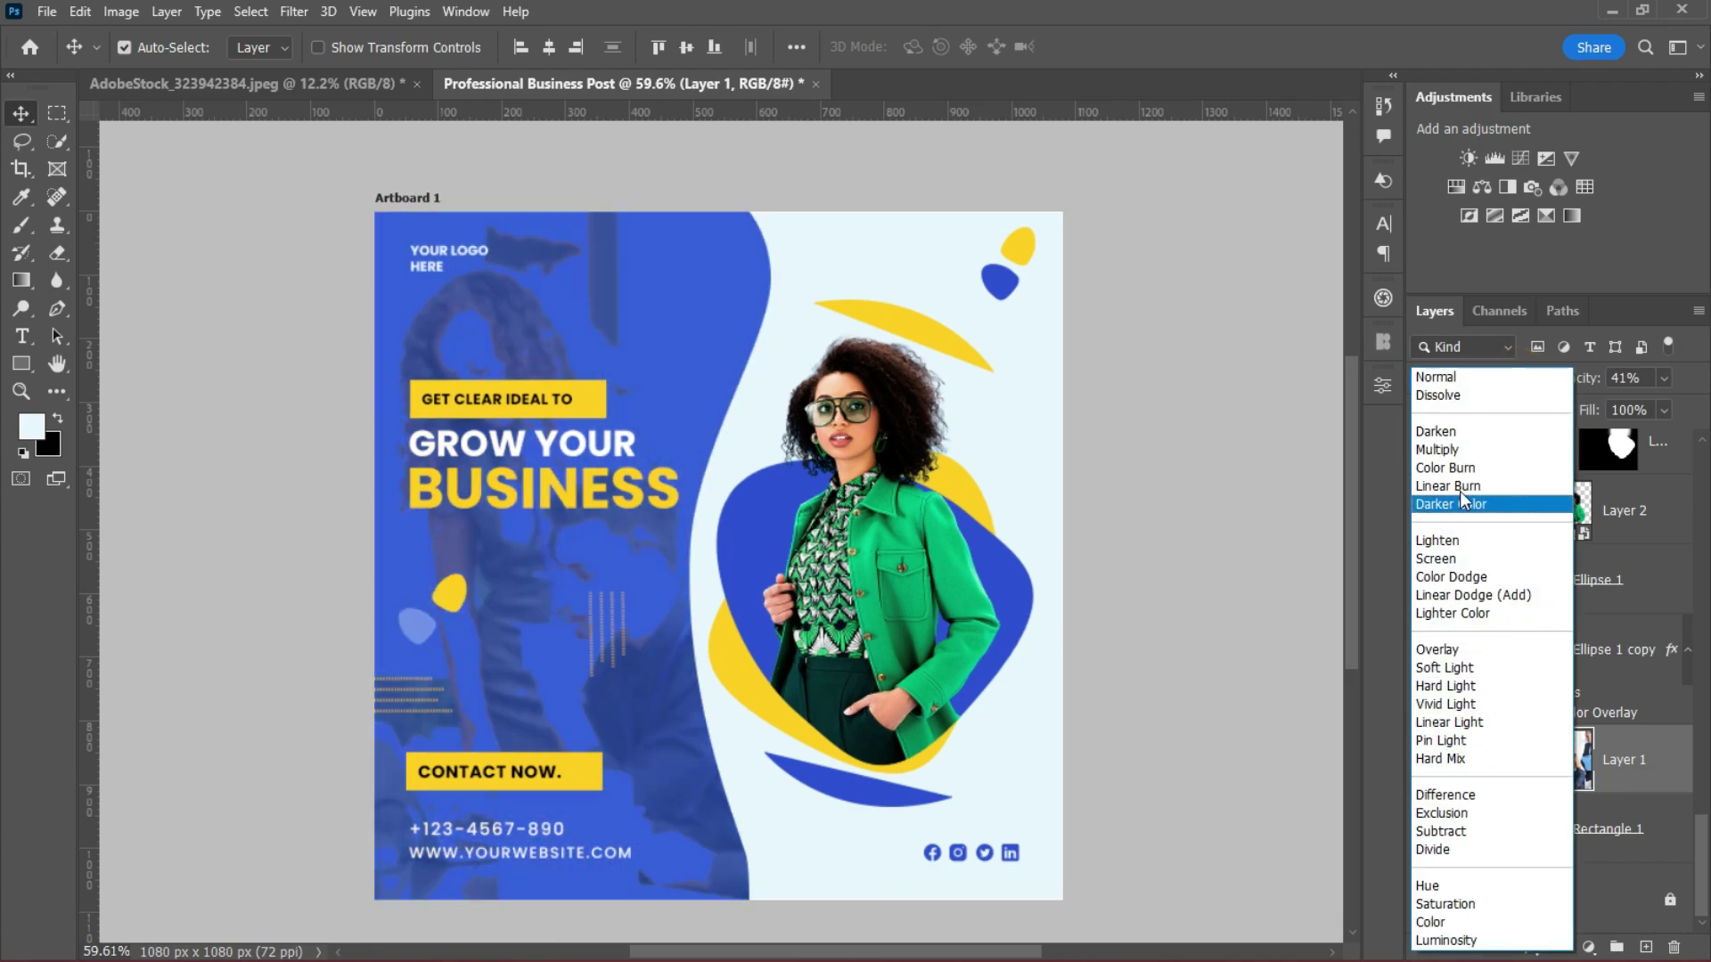
left_click(1461, 450)
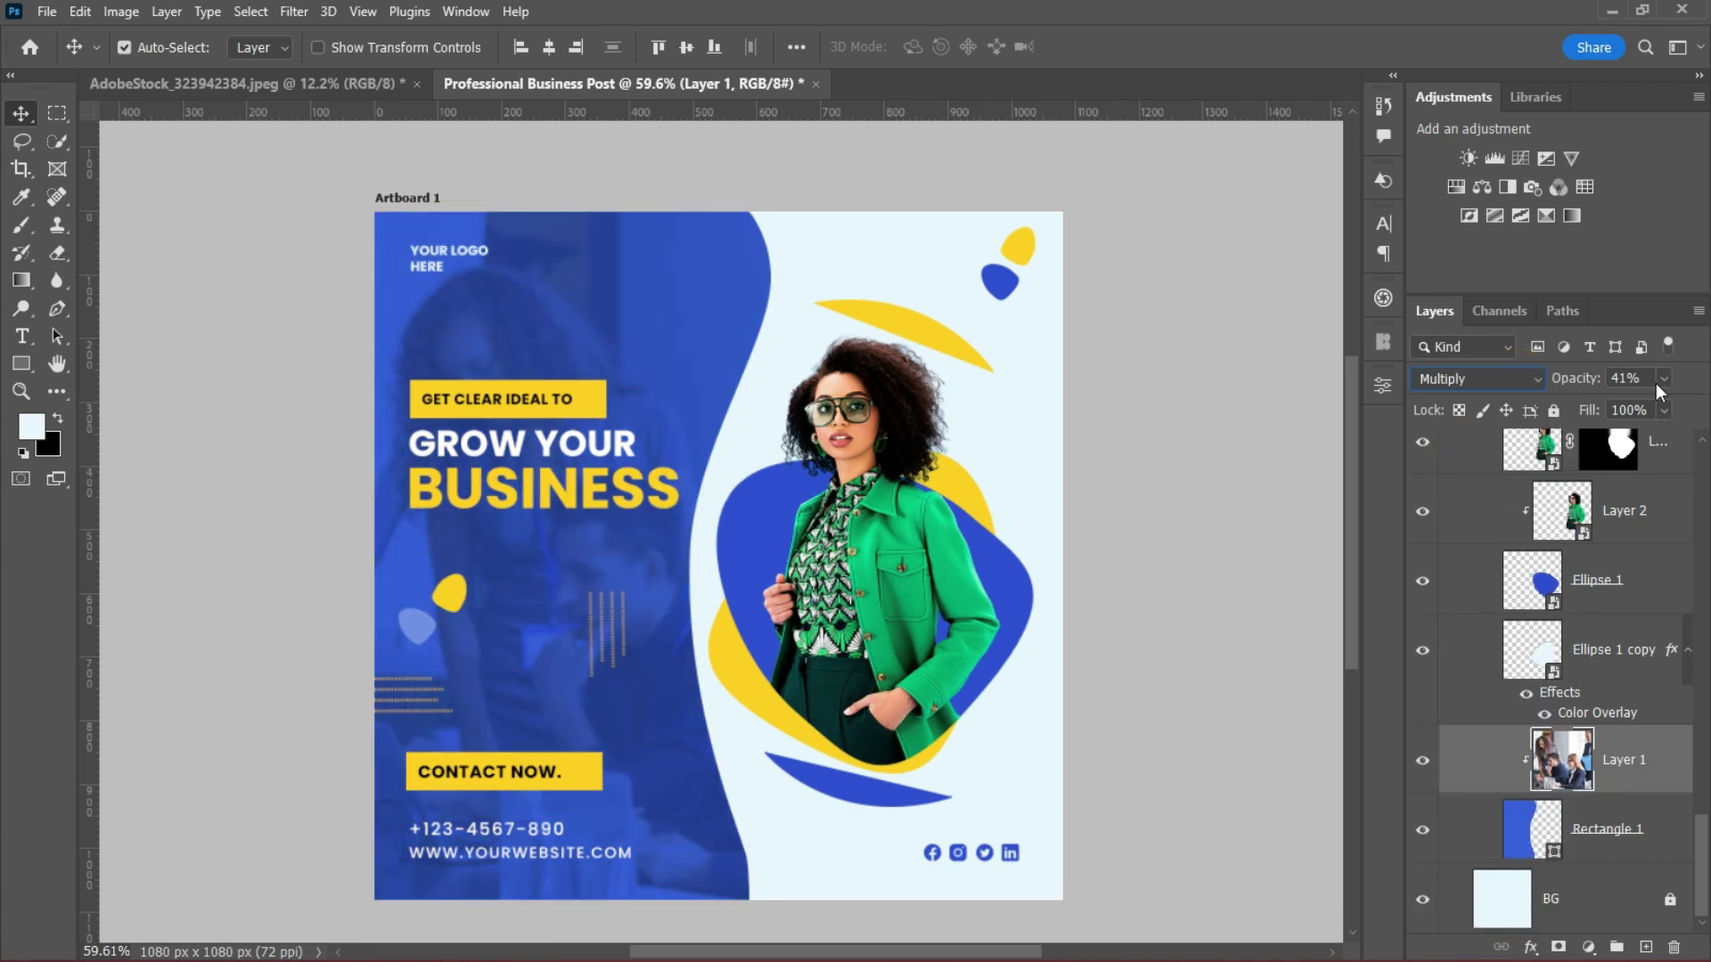
left_click_drag(1627, 404, 1611, 405)
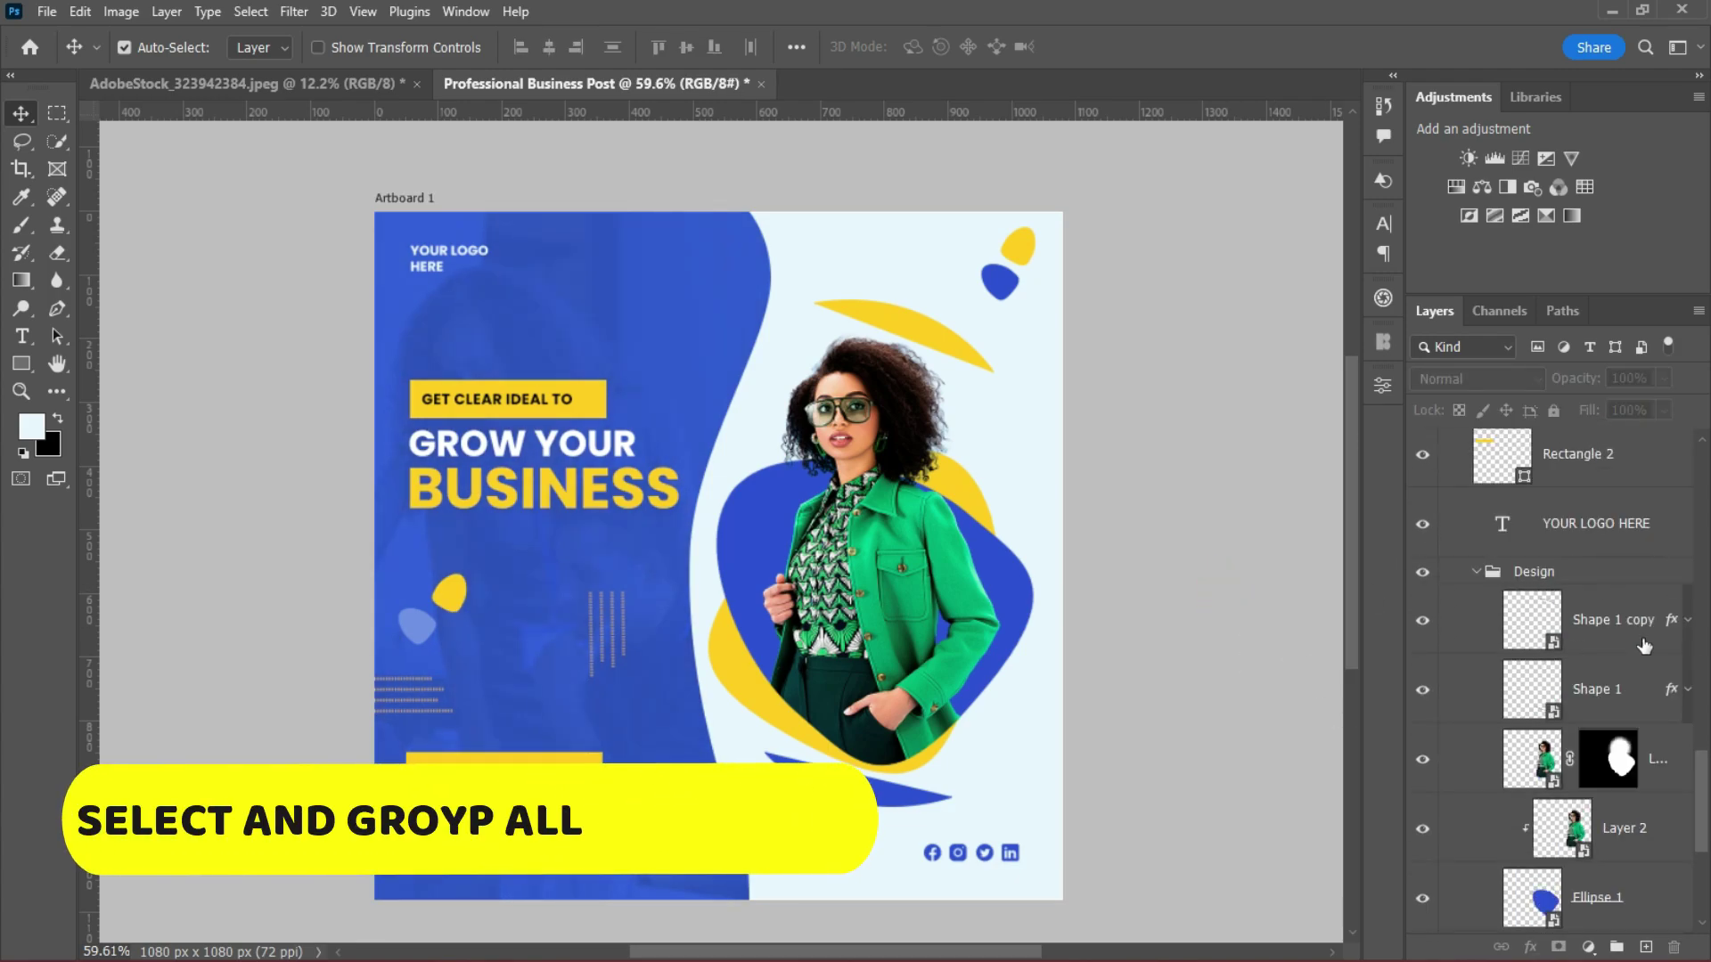
Collapse the Design group and move the "YOUR LOGO HERE" text layer above Ellipse 1 copy in the layer order.
left_click(1475, 688)
left_click(1608, 806)
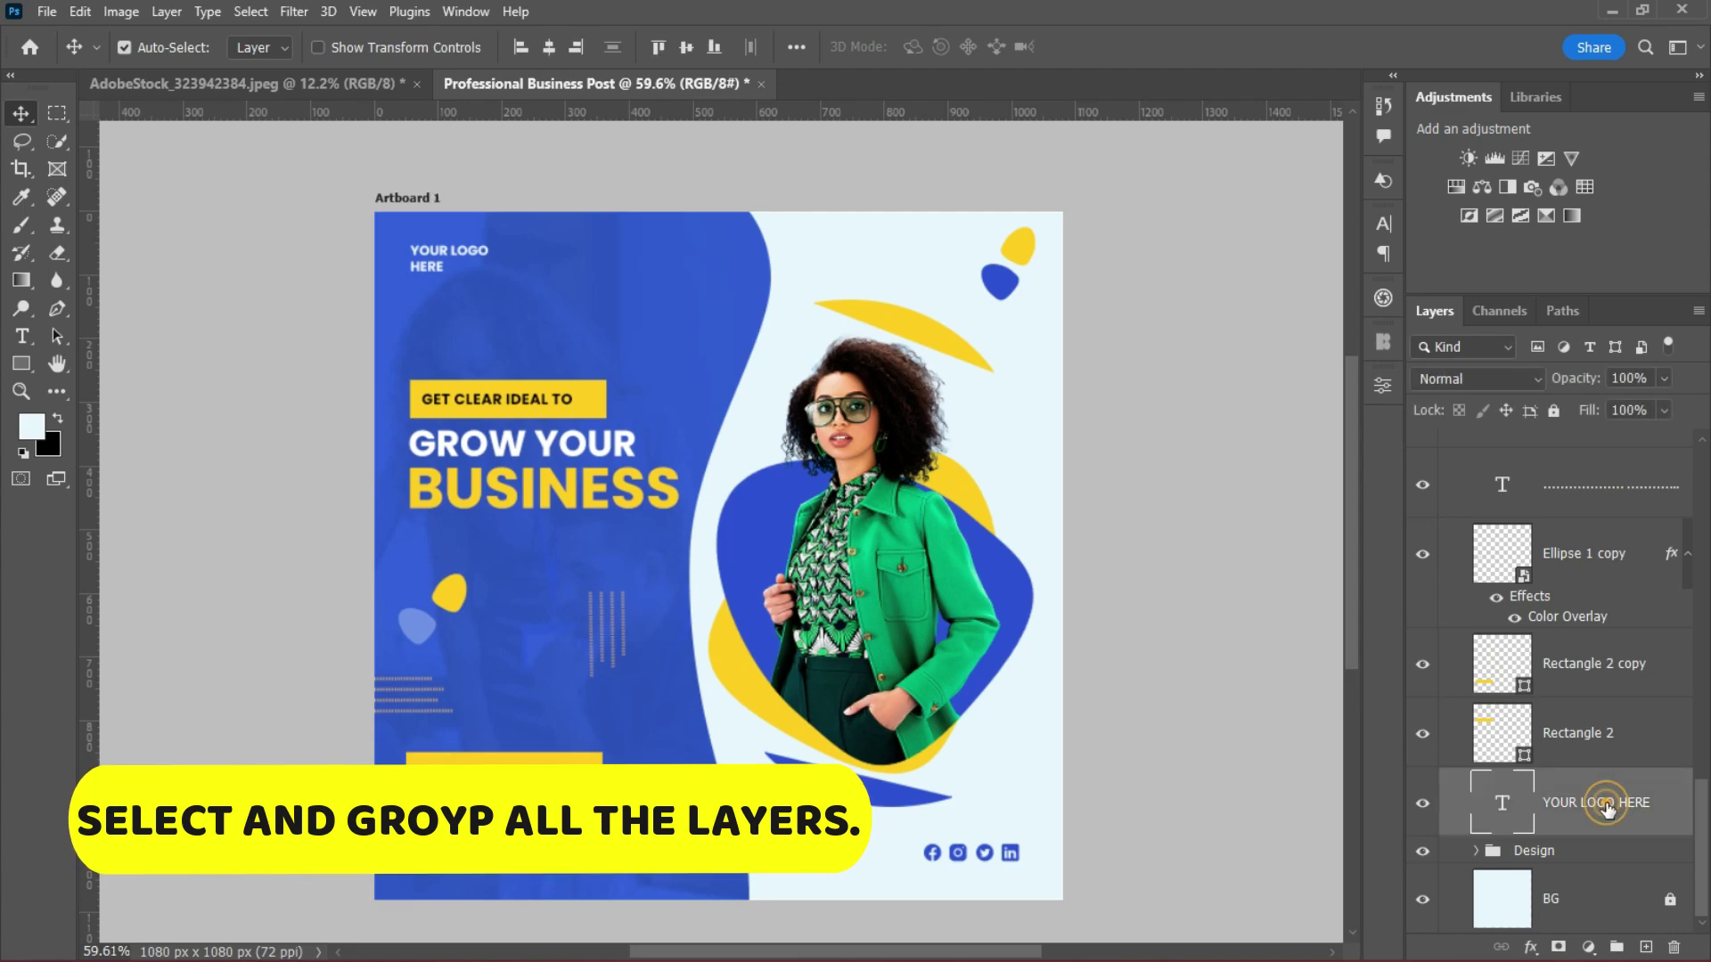
left_click_drag(1608, 807, 1599, 526)
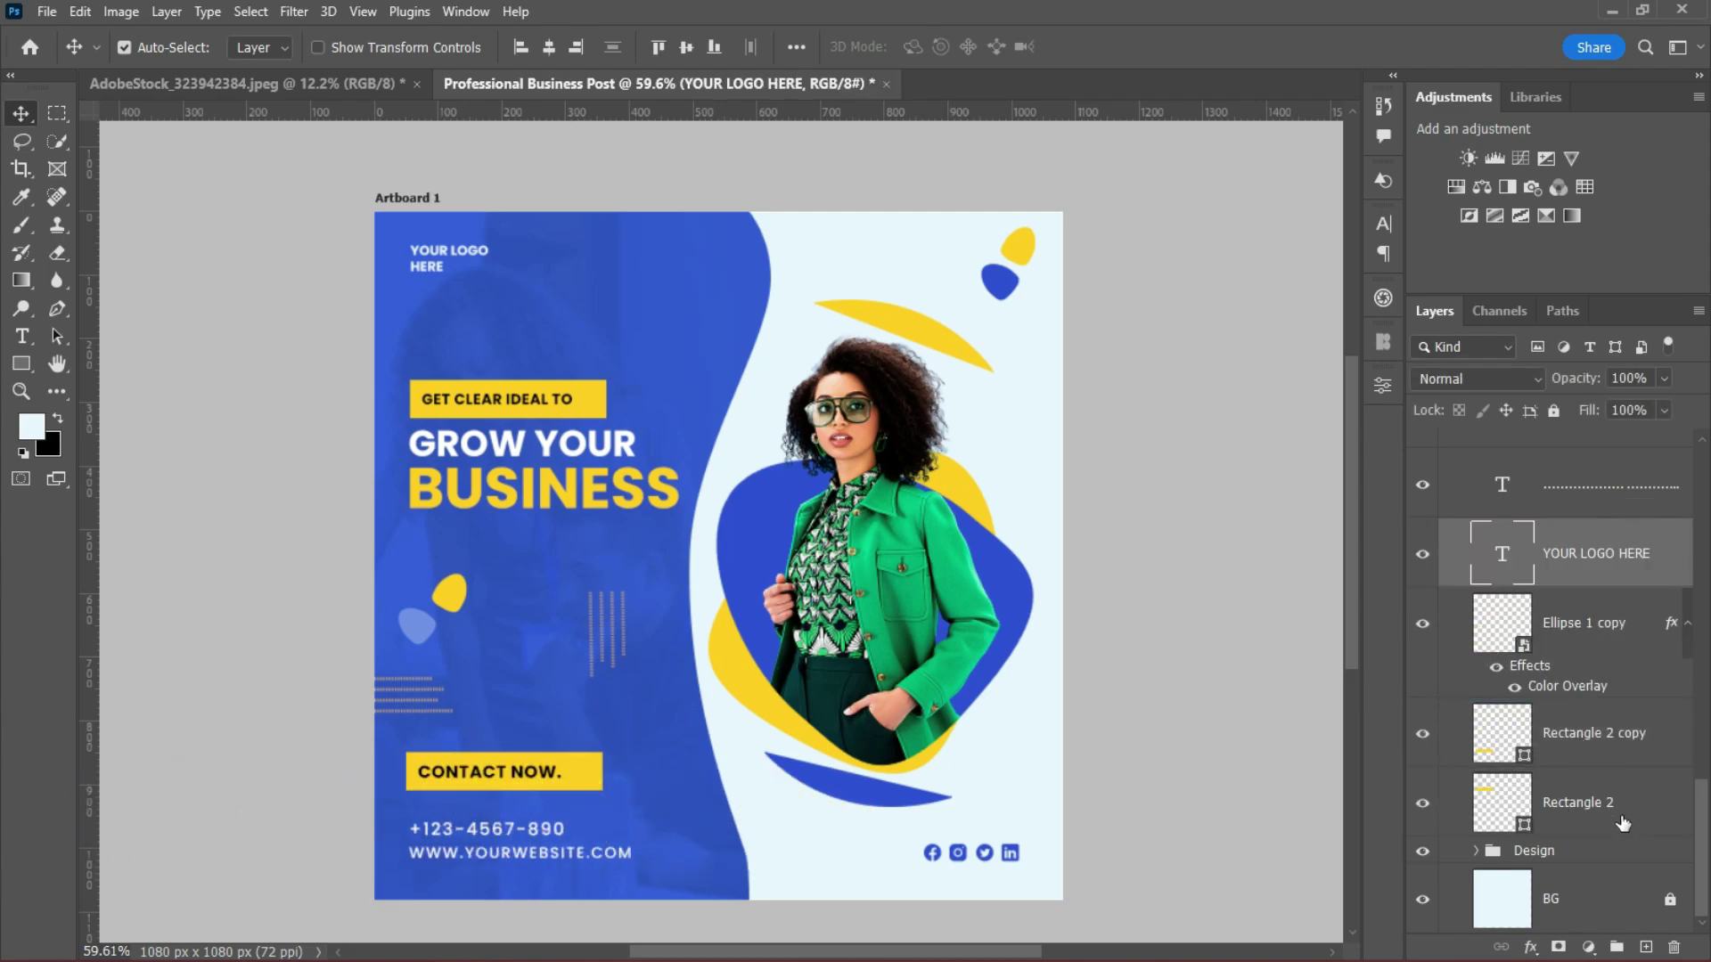
left_click(1622, 813)
scroll(1689, 836, "up", 2)
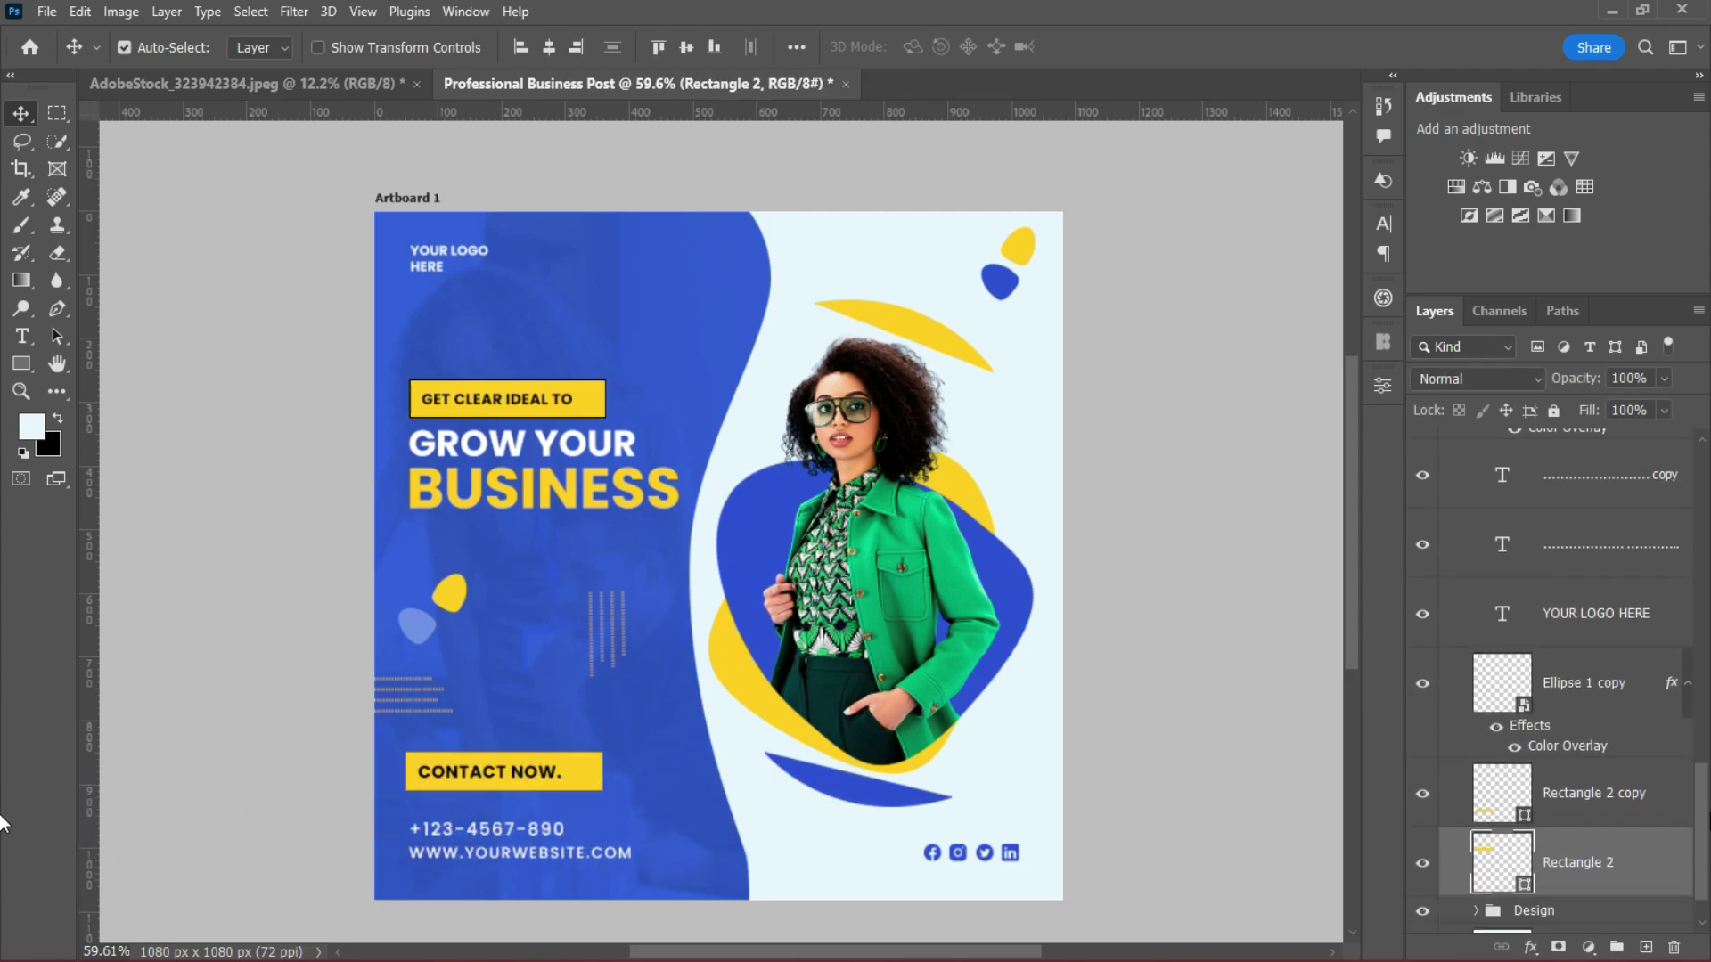
left_click(1607, 813)
left_click(1617, 876, "shift")
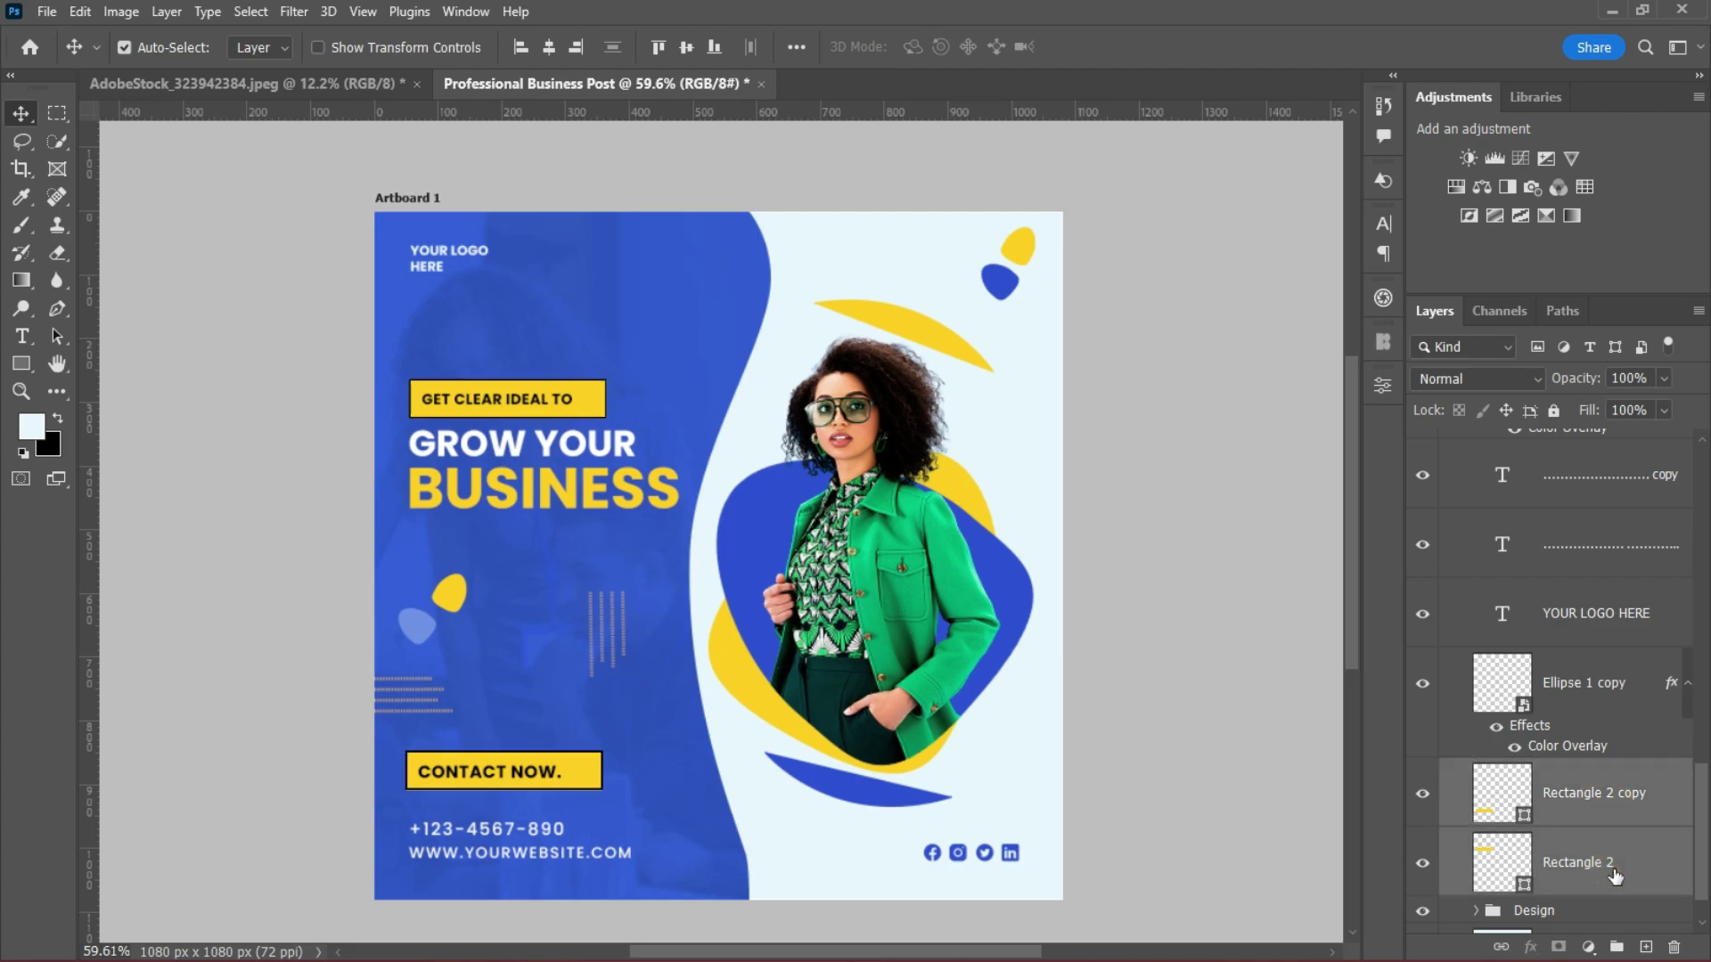
left_click(1221, 771)
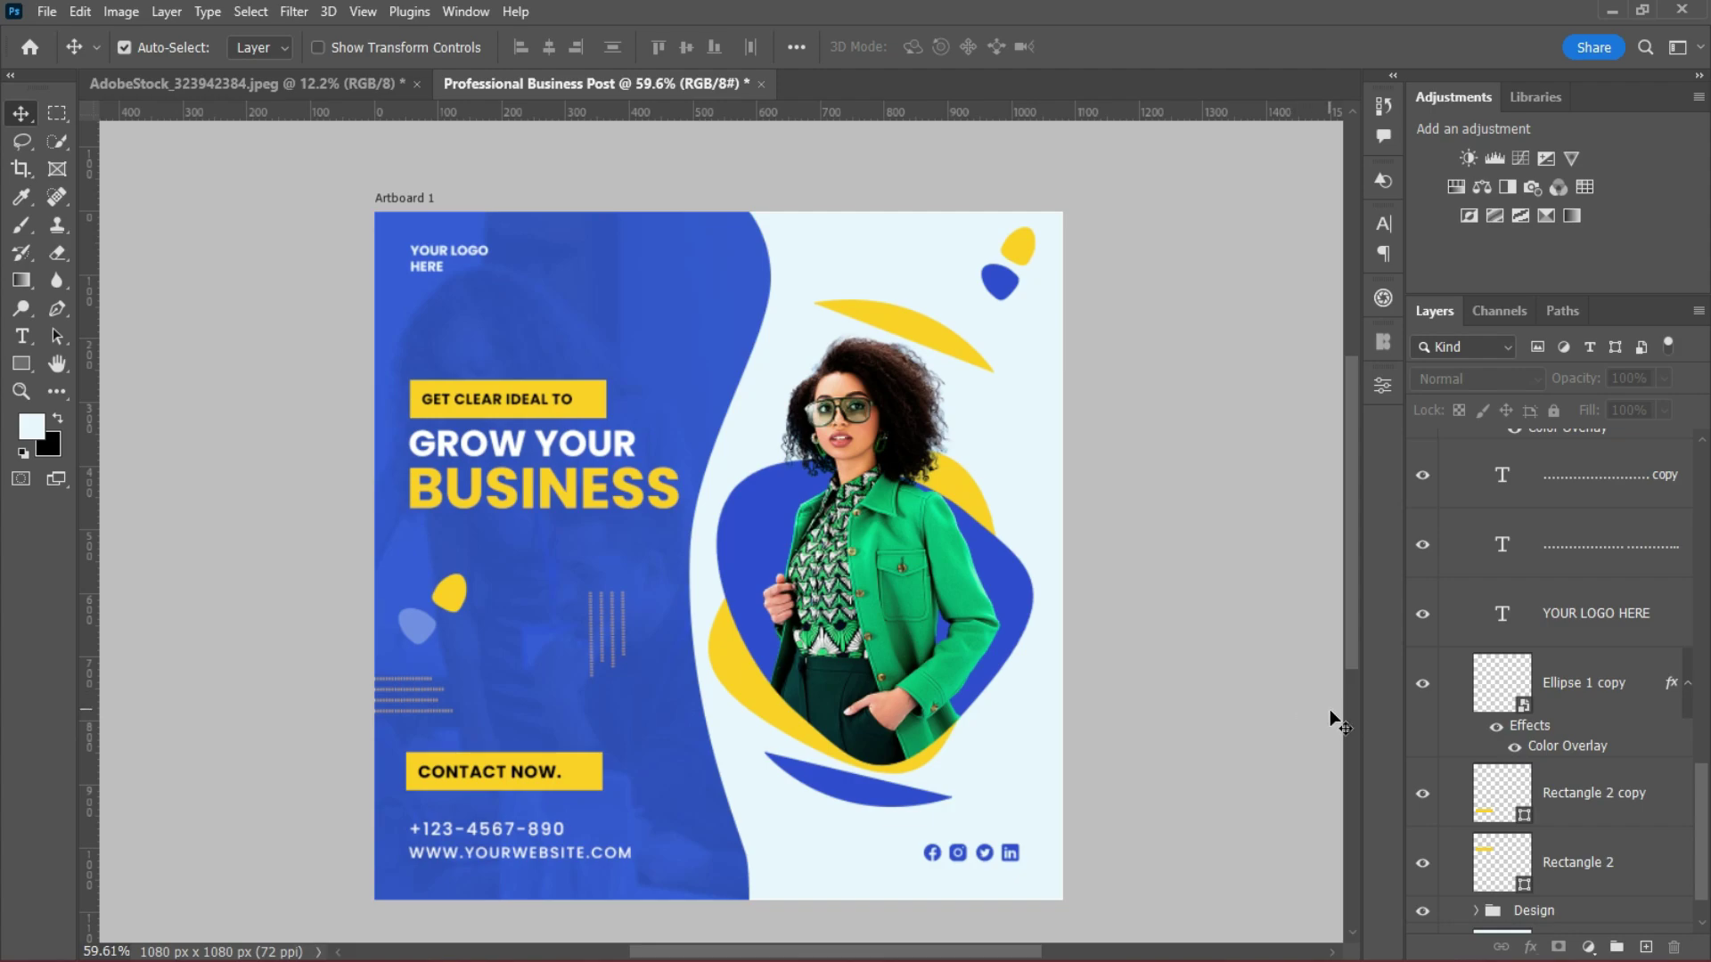
scroll(1550, 677, "up", 10)
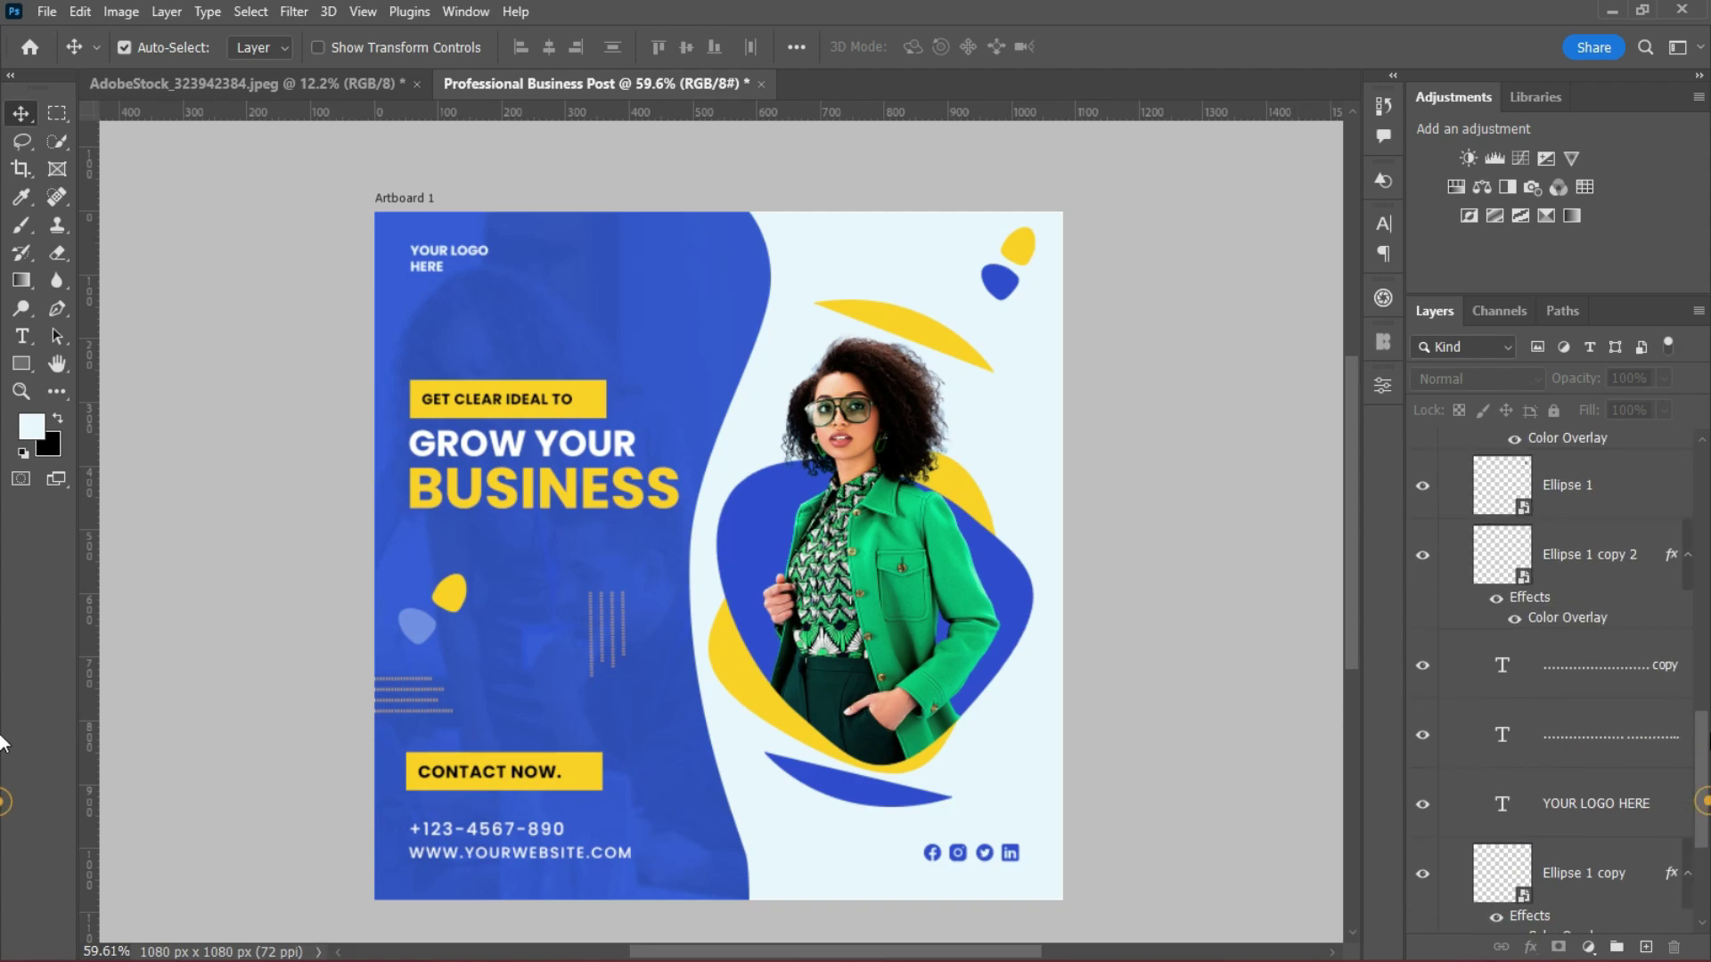
Group the LinkedIn, Twitter Circled, Instagram and Facebook icon layers and name the group "Social Media".
left_click(1599, 500)
left_click(1561, 823, "shift")
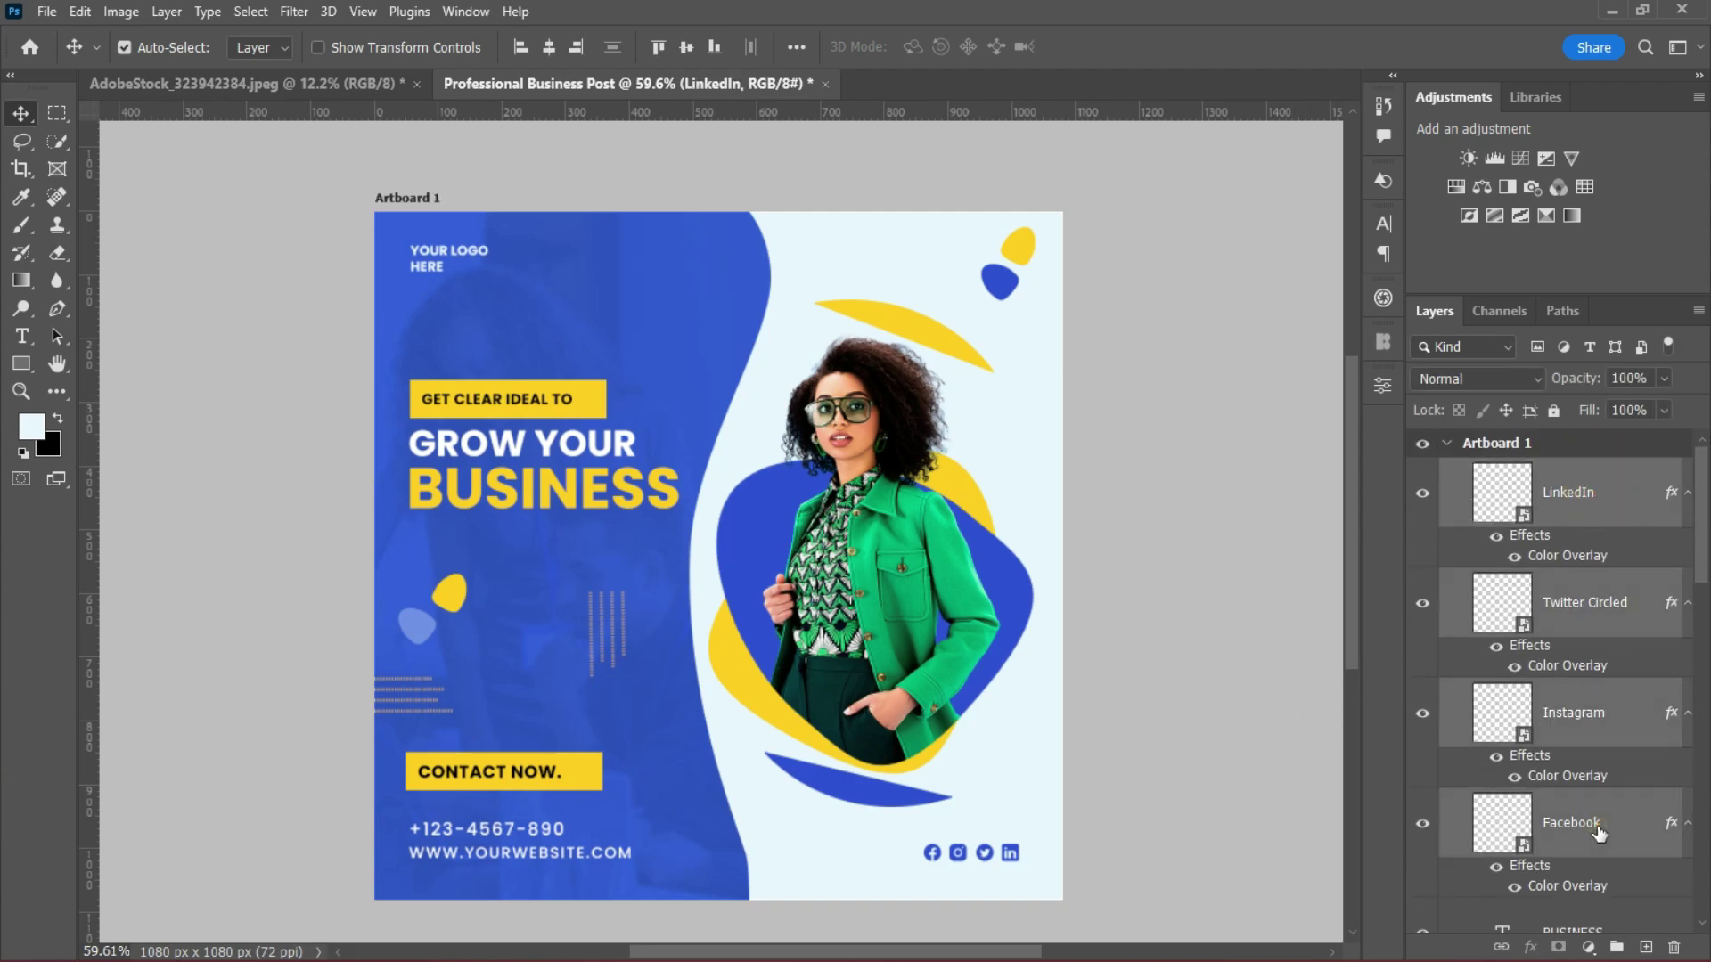
left_click(1624, 950)
double_click(1570, 472)
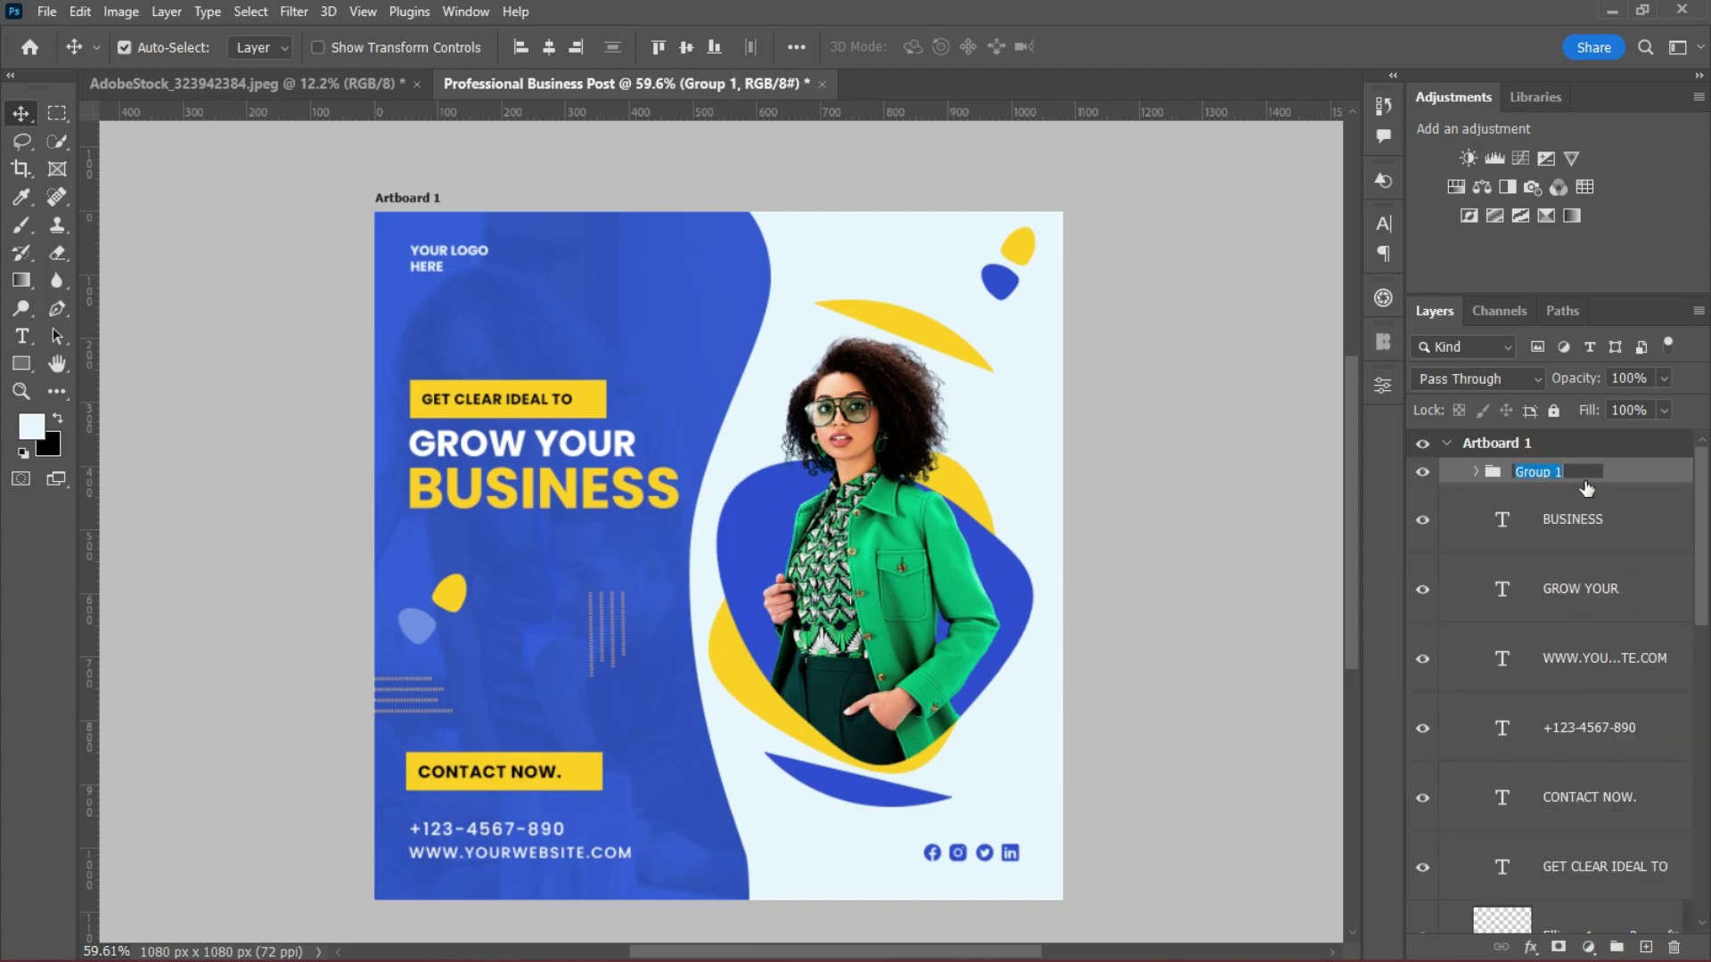
type("social Media")
Group the headline and contact text layers from BUSINESS down to GET CLEAR IDEAL TO and name the group "Text".
left_click(1602, 496)
scroll(1662, 624, "down", 3)
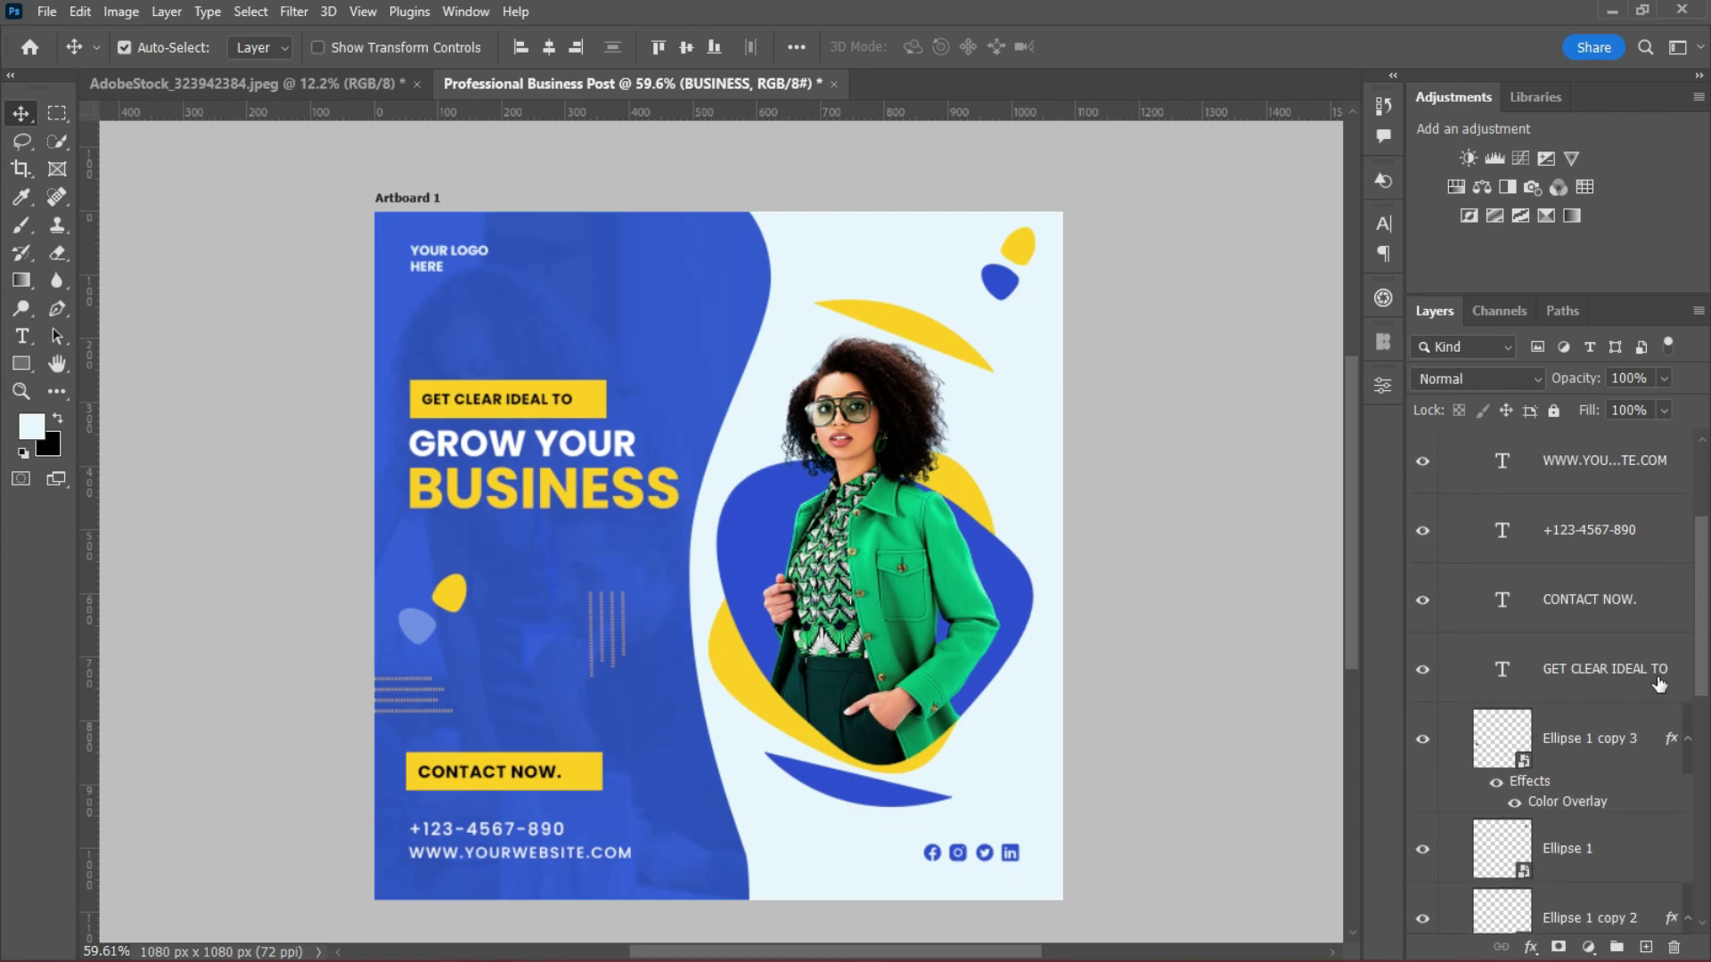
left_click(1658, 684, "shift")
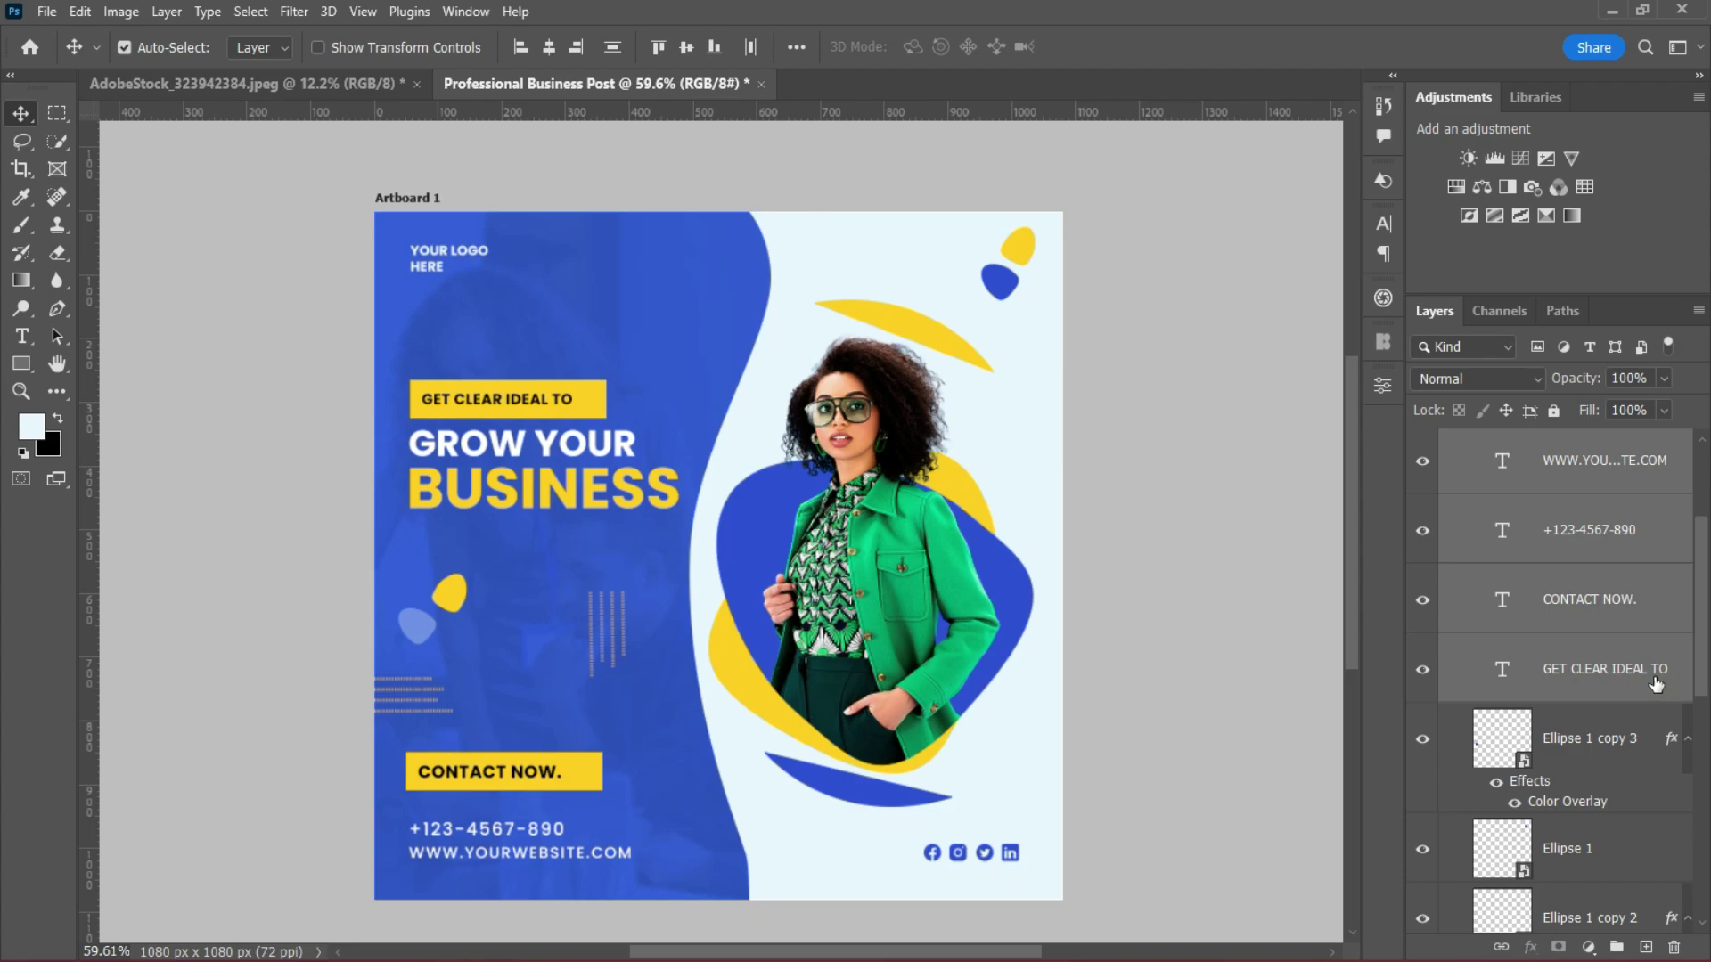
left_click(1617, 947)
double_click(1552, 443)
type("Tex")
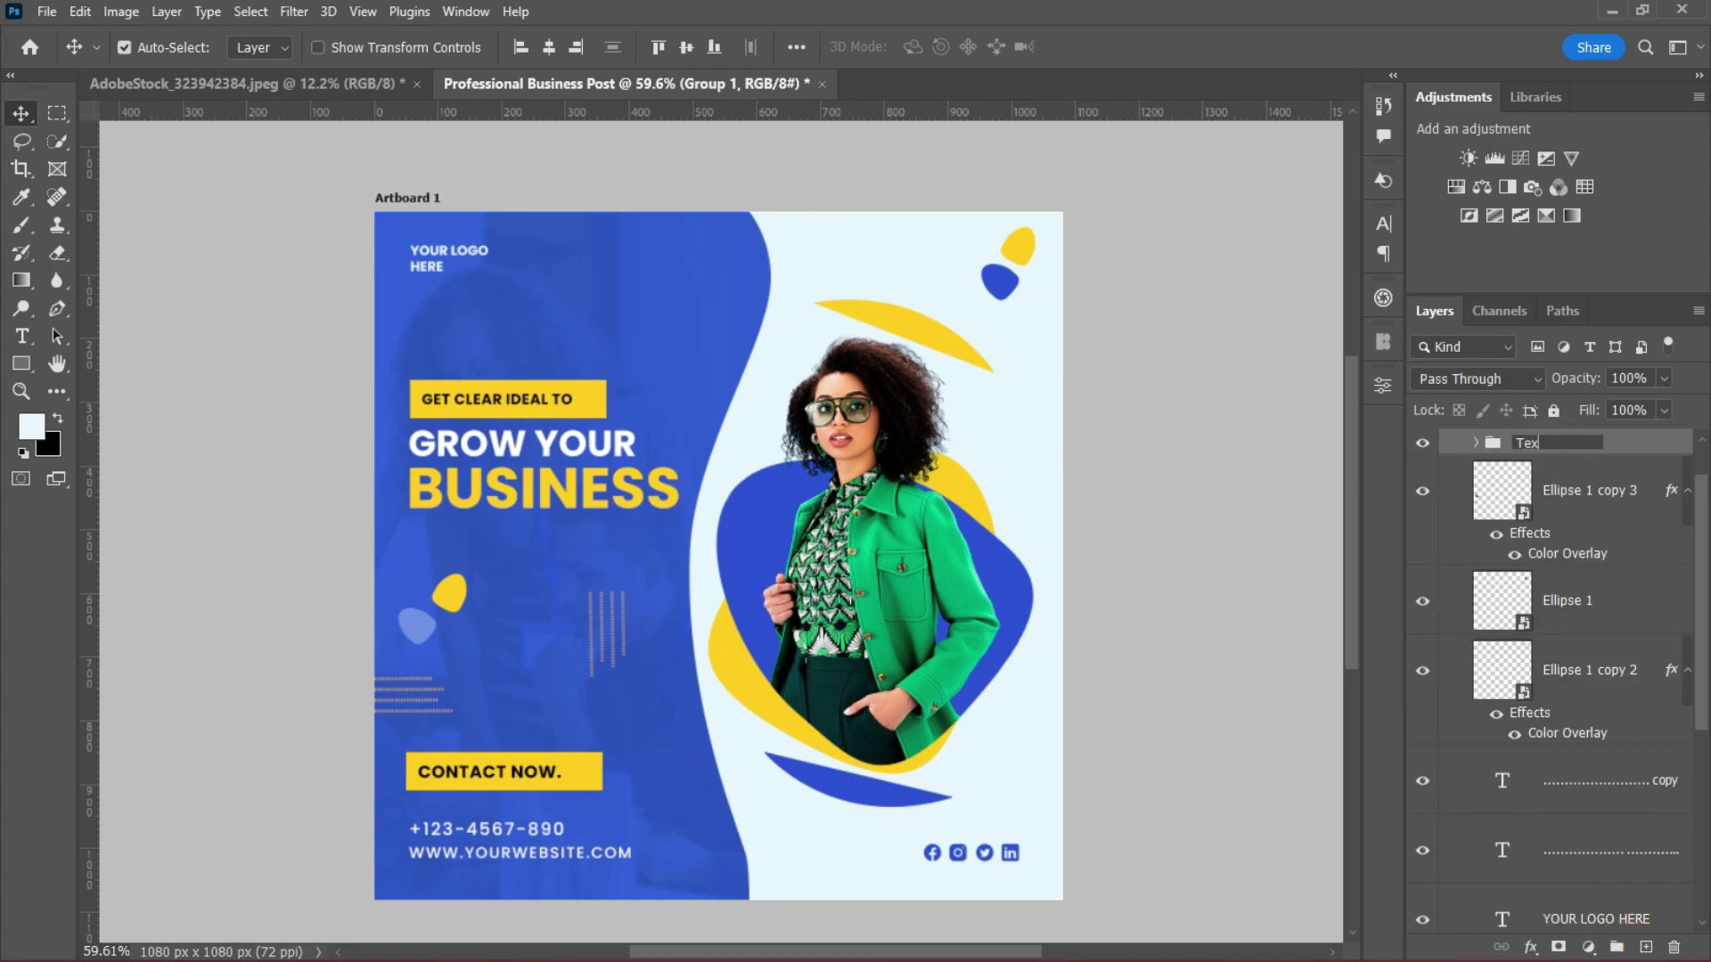
type("t")
Group the remaining loose layers from Ellipse 1 copy 3 down to Rectangle 2, above the Design group, and name the group "Element".
left_click(1584, 504)
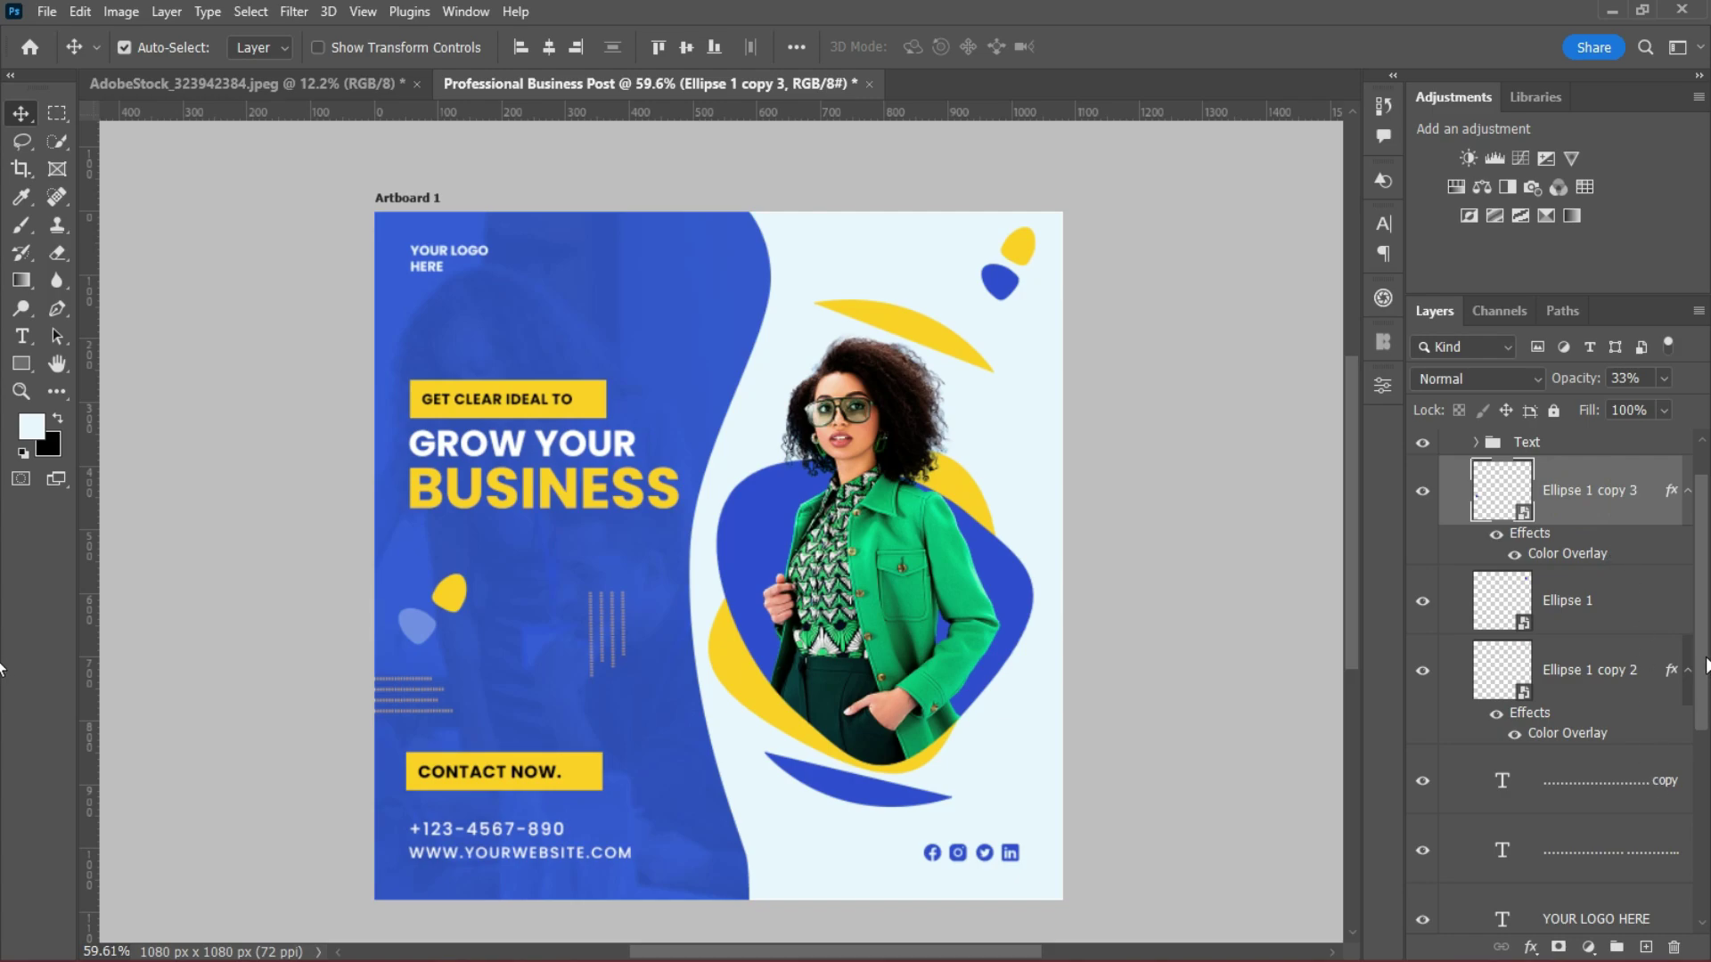
scroll(1693, 657, "down", 3)
scroll(1694, 656, "down", 2)
left_click(1595, 802)
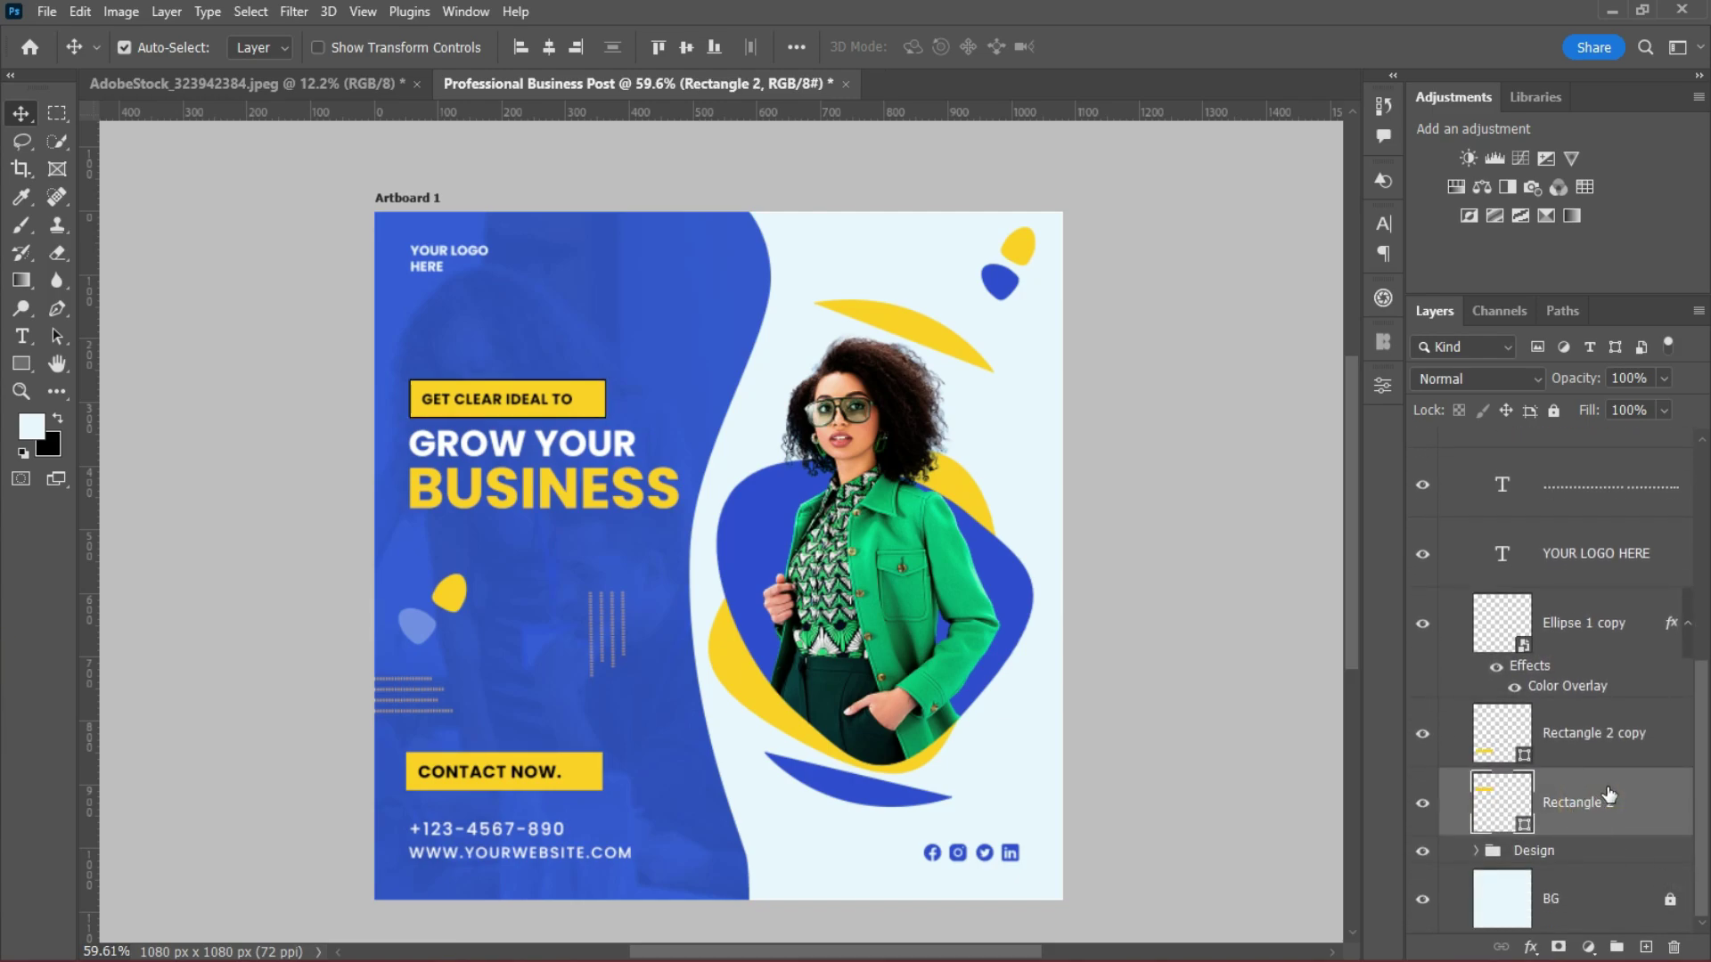
scroll(1560, 669, "up", 5)
left_click(1586, 547, "shift")
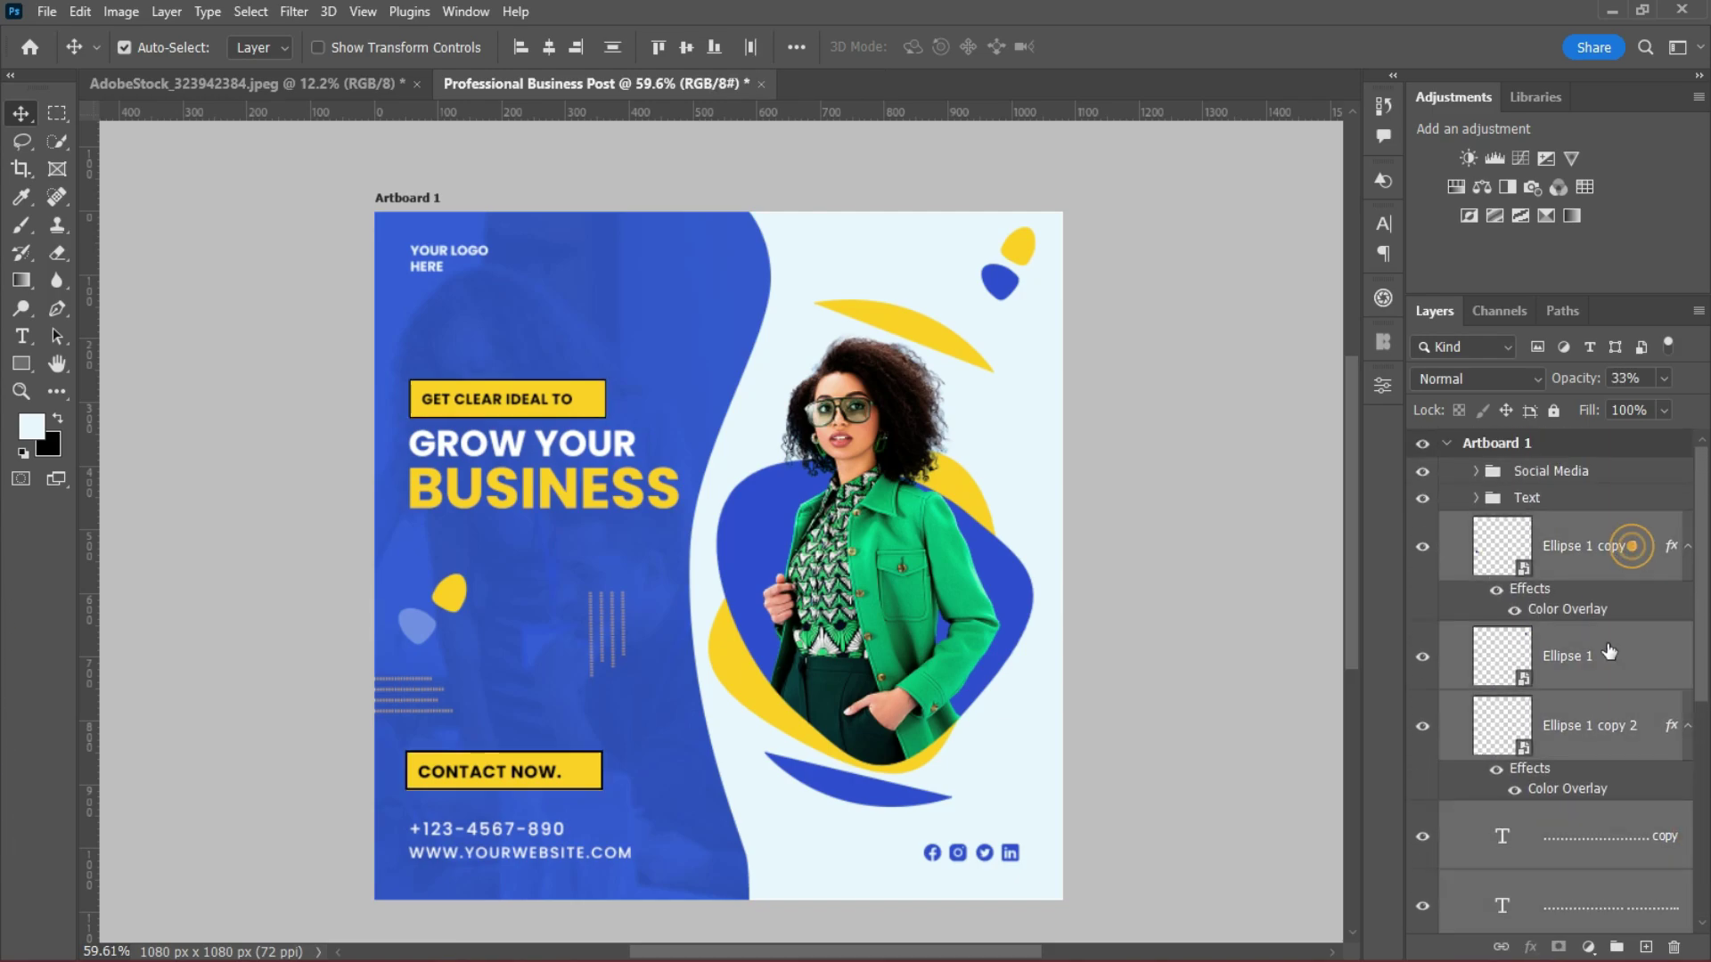
left_click(1618, 947)
double_click(1534, 525)
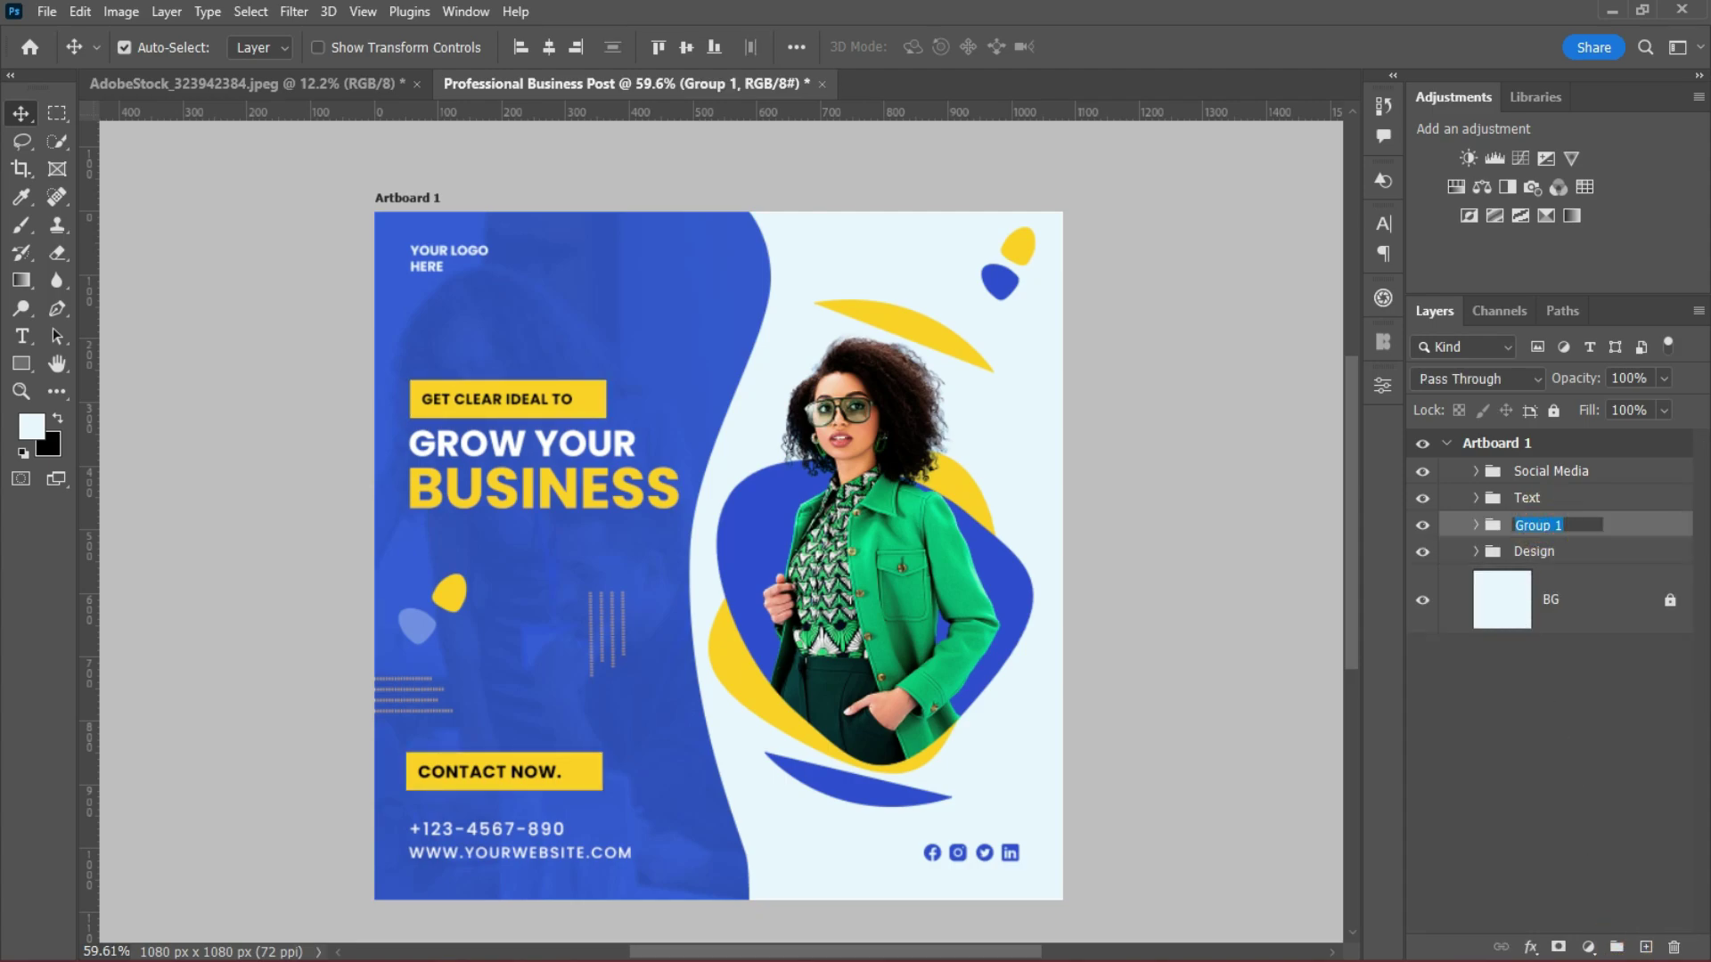
type("eLE")
key("BackSpace")
key("BackSpace")
key("BackSpace")
key("BackSpace")
type("Element")
left_click(1493, 736)
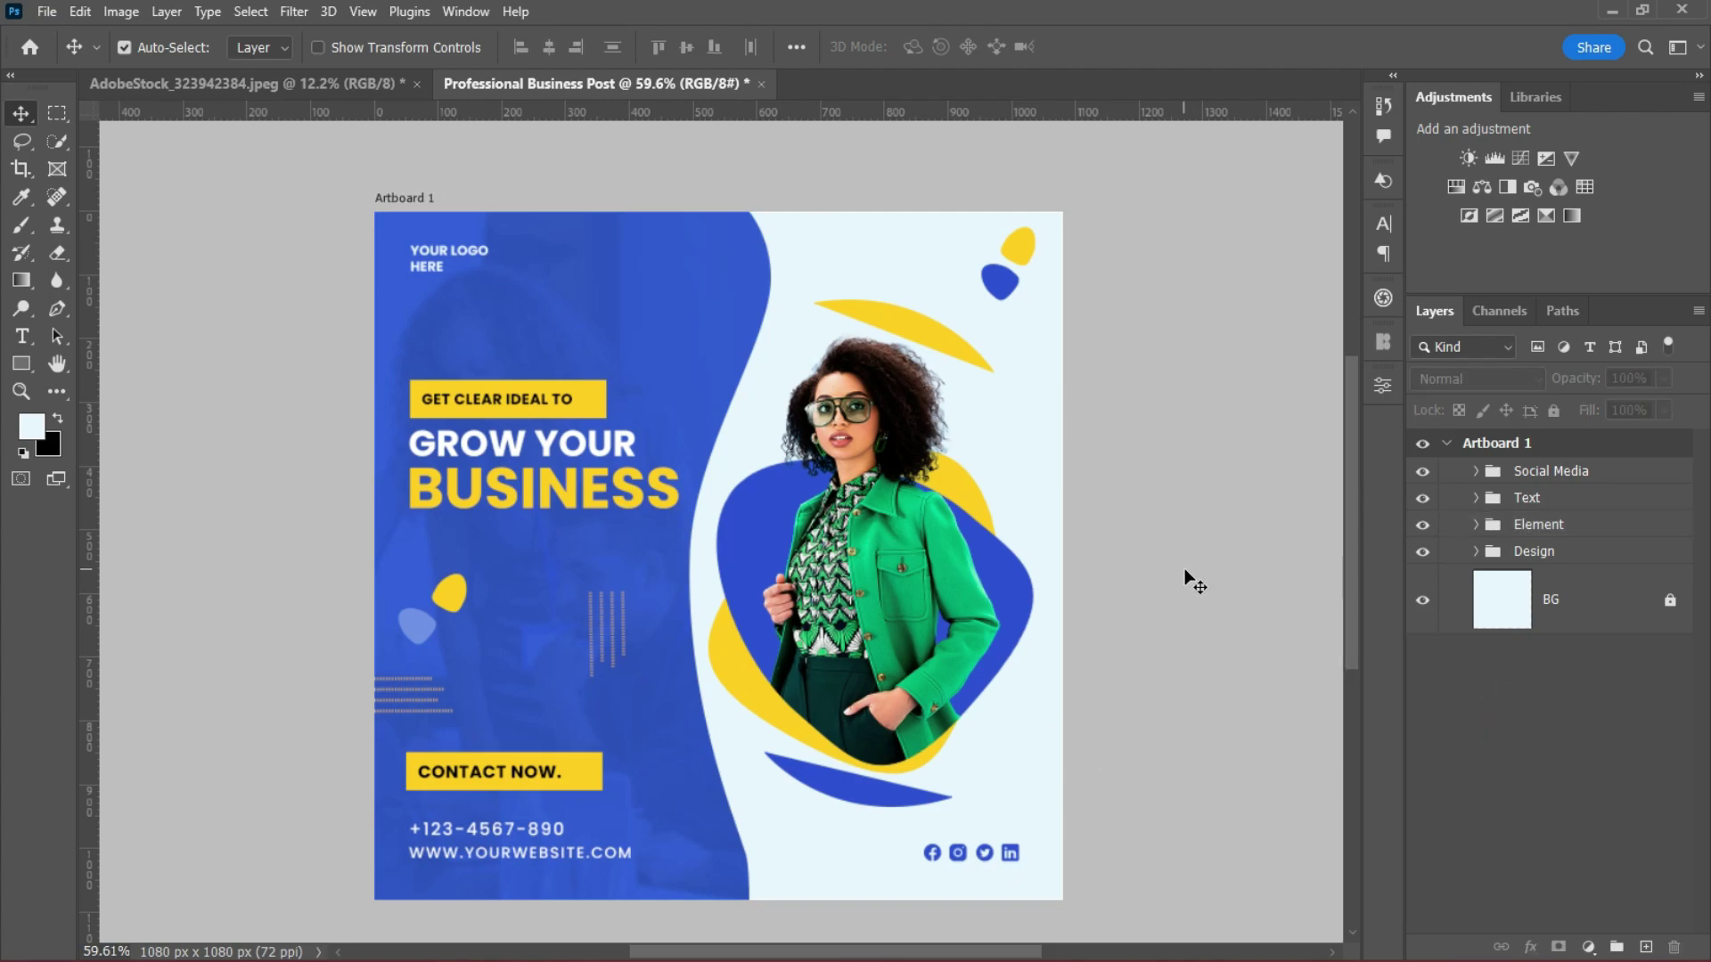